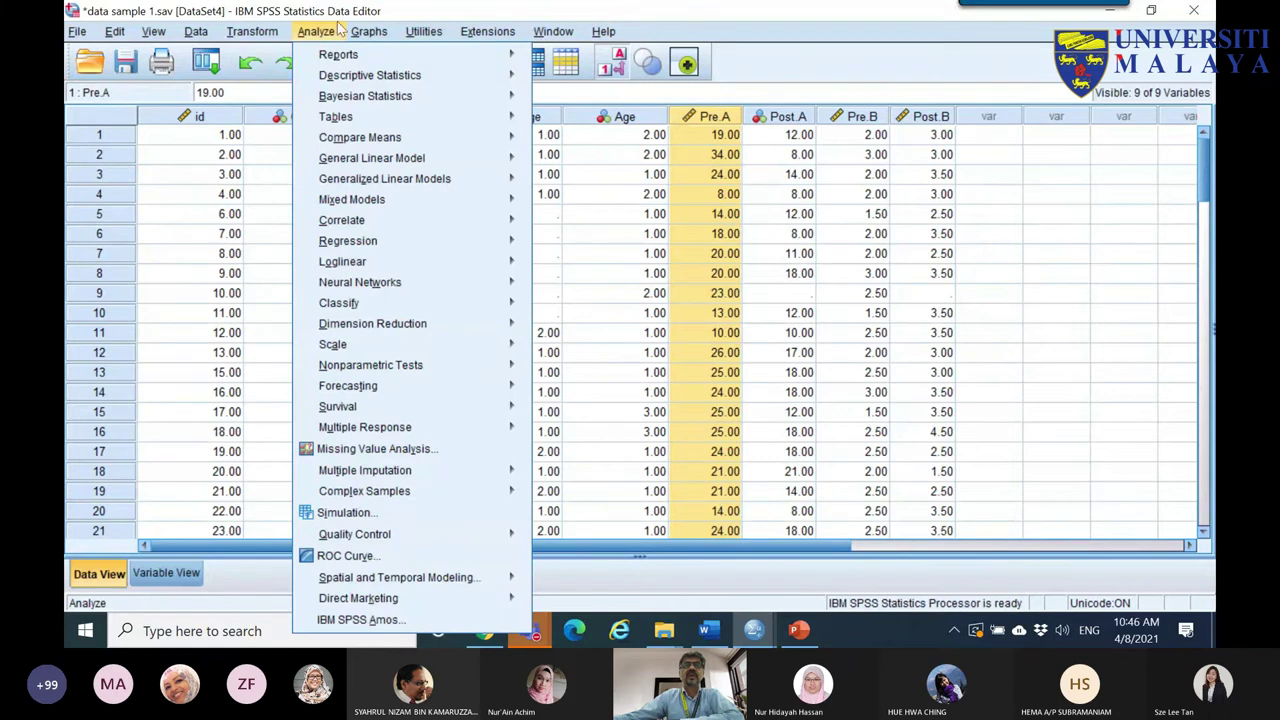
- Run a Frequencies analysis on Pre.A with the mean, median and mode statistics included
mouse_move(370, 75)
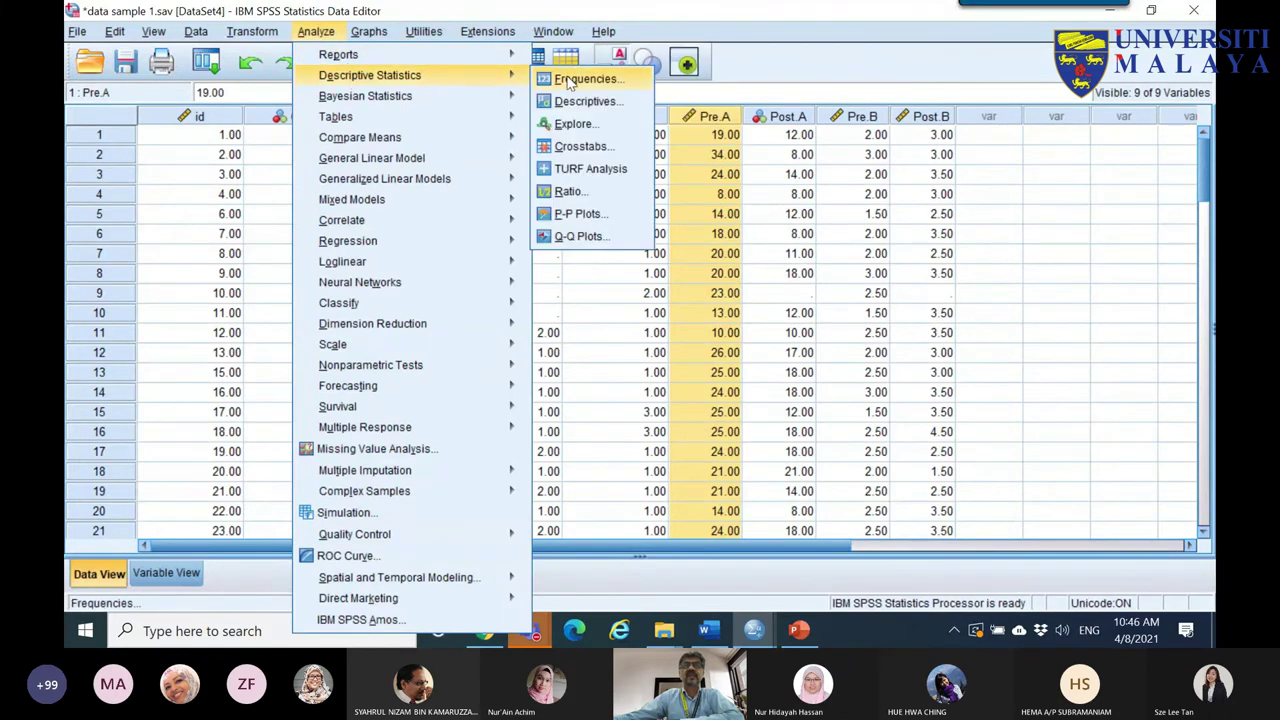
click(575, 78)
click(840, 52)
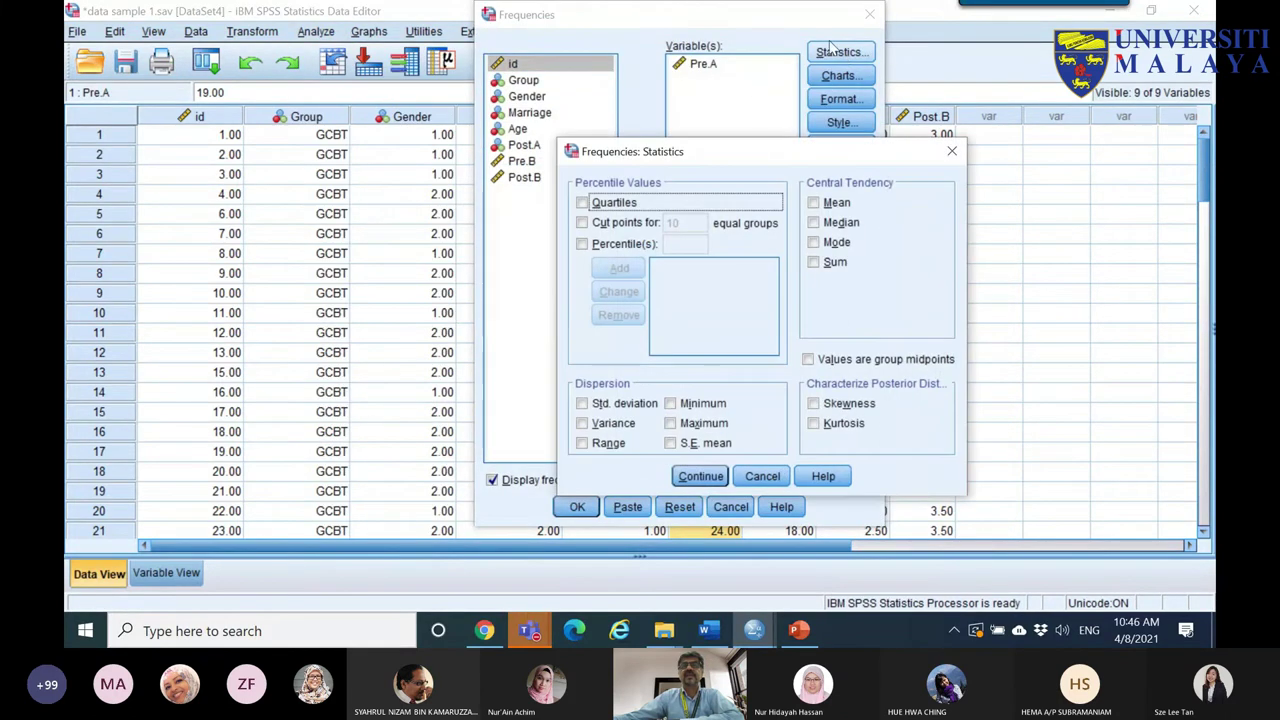
click(826, 203)
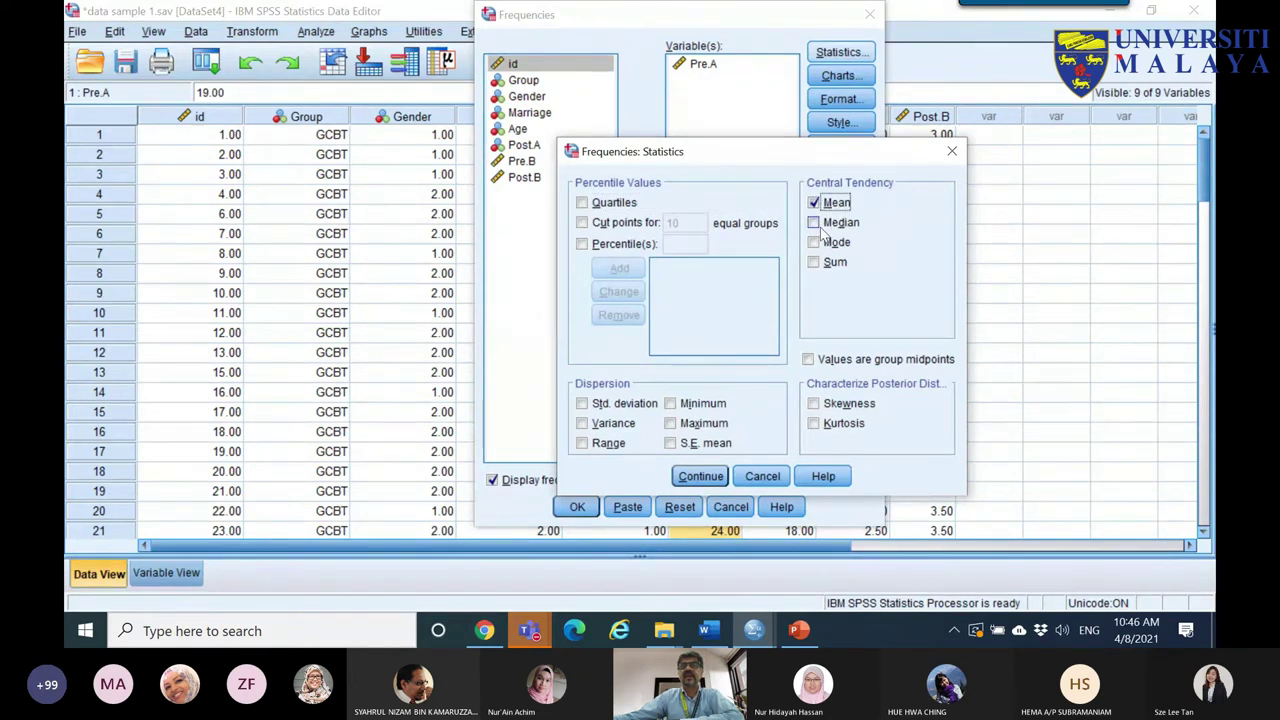
click(815, 223)
click(815, 243)
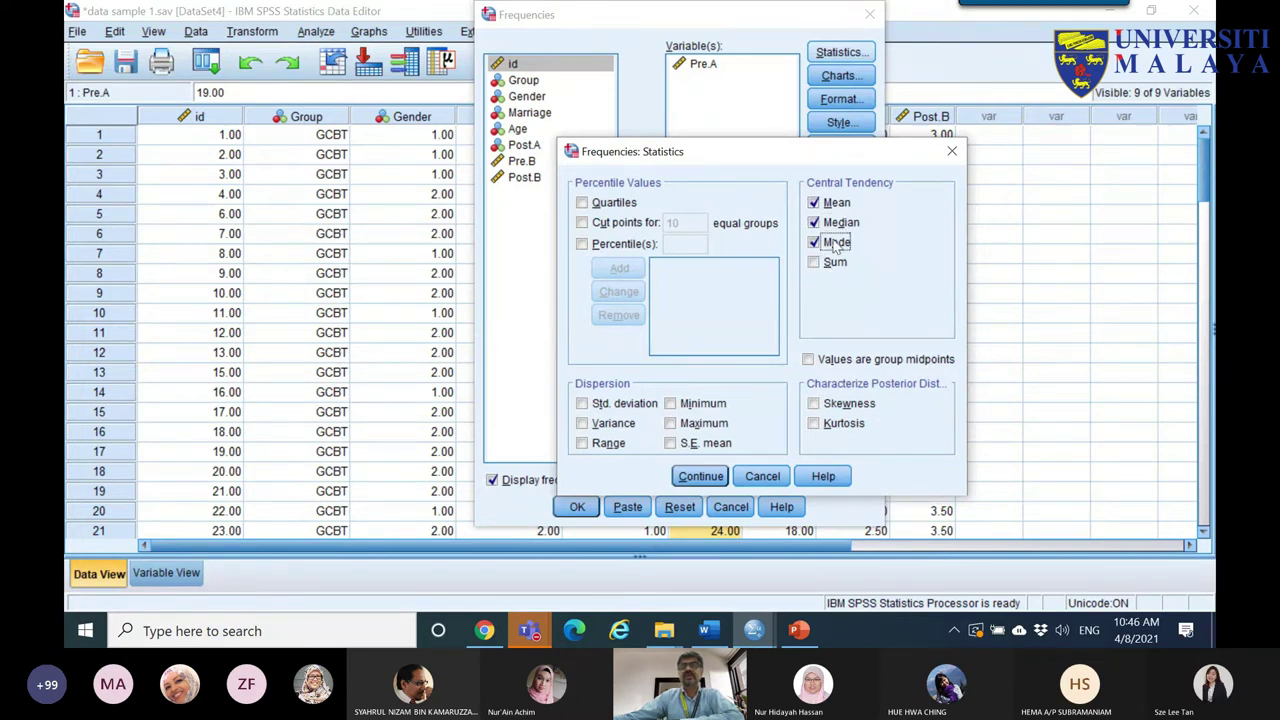
click(700, 476)
click(577, 507)
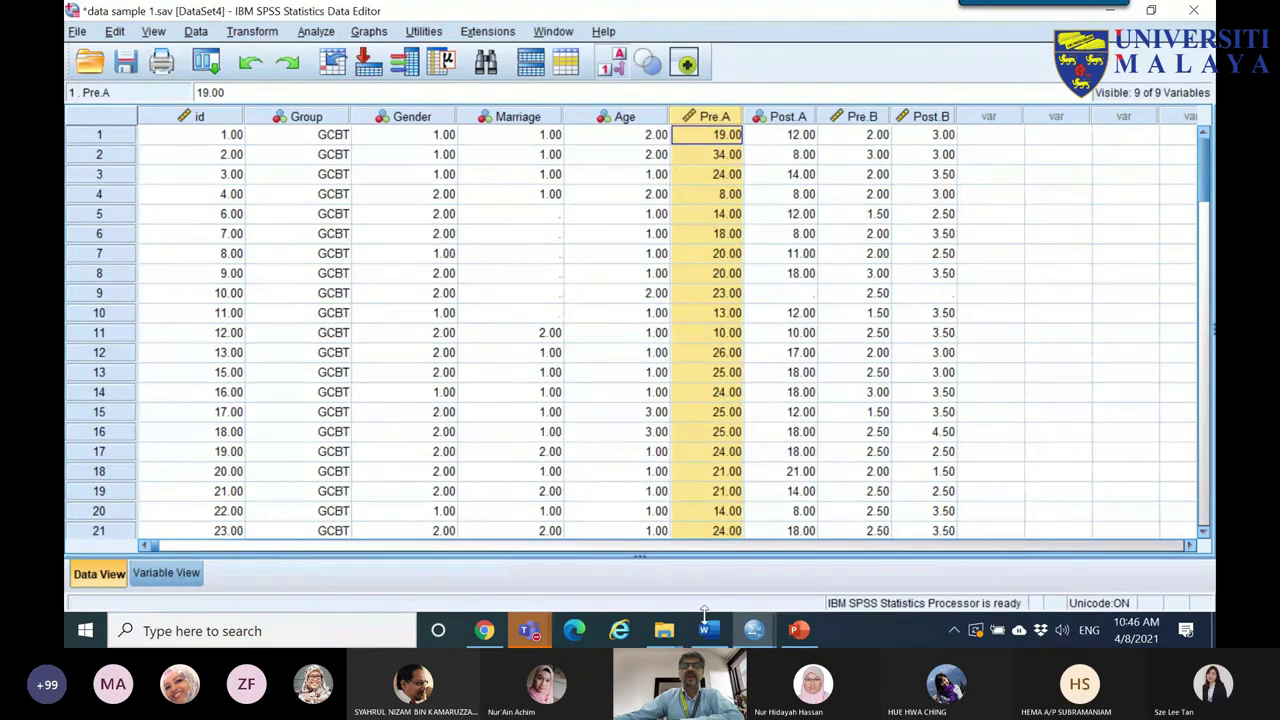
- Open the output viewer and examine the mean, median and mode in the Pre.A Statistics table
click(754, 630)
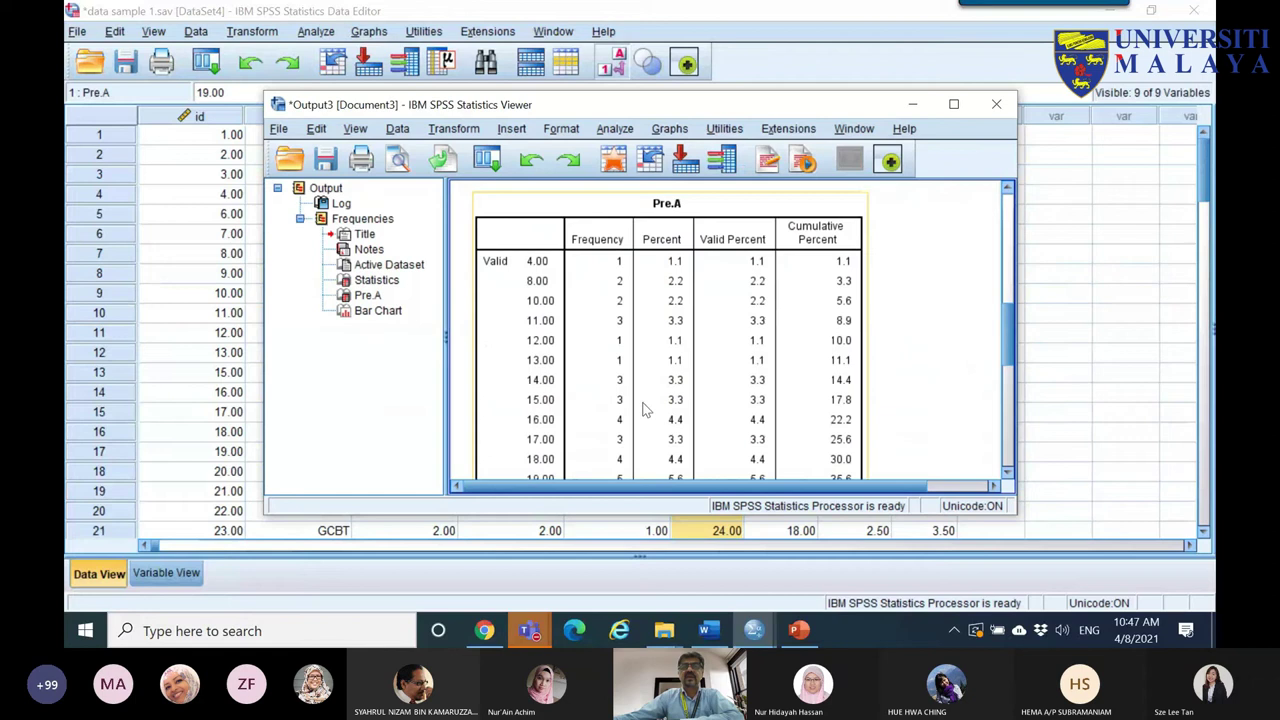
scroll(566, 352, up, 3)
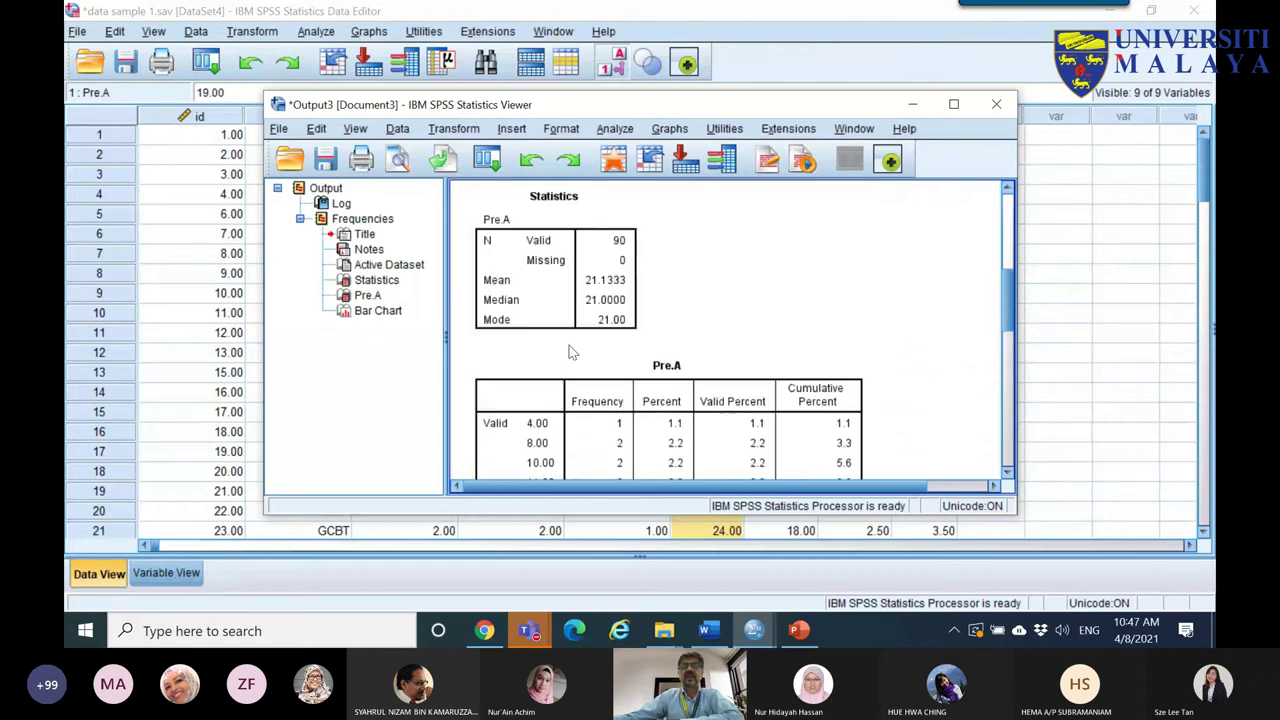
click(531, 305)
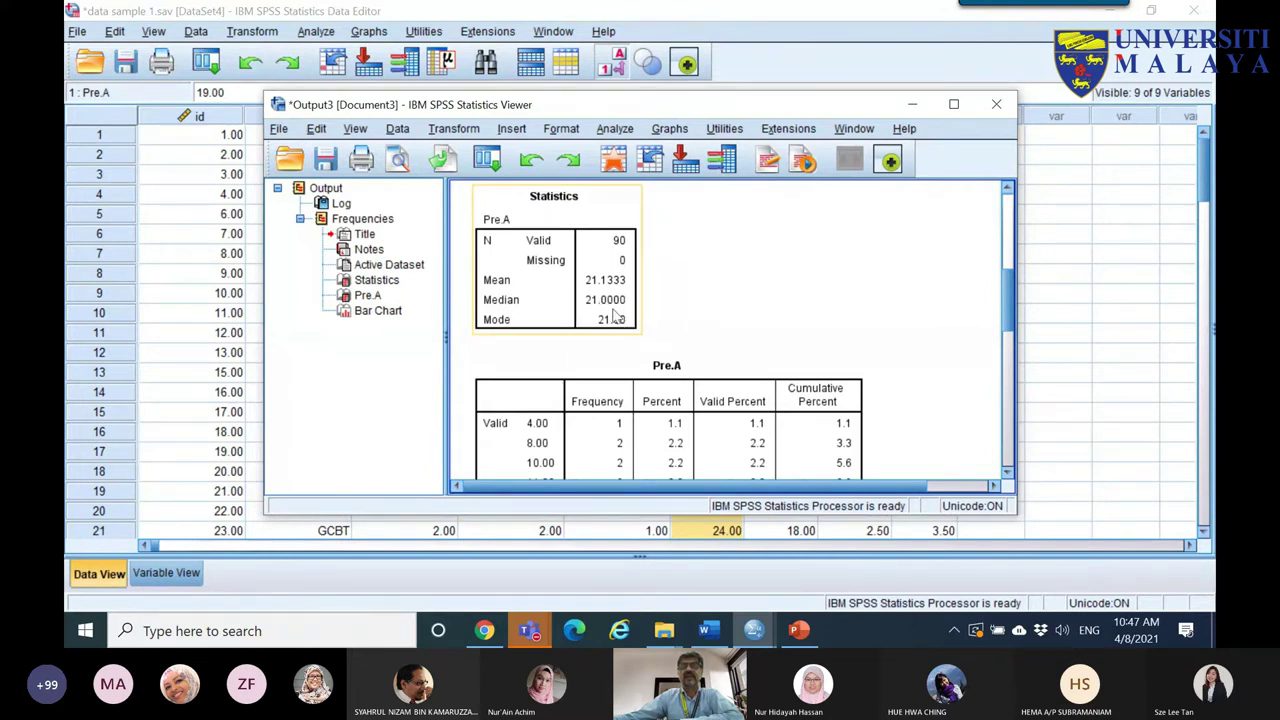
click(554, 360)
click(600, 305)
scroll(556, 256, up, 3)
scroll(510, 307, down, 2)
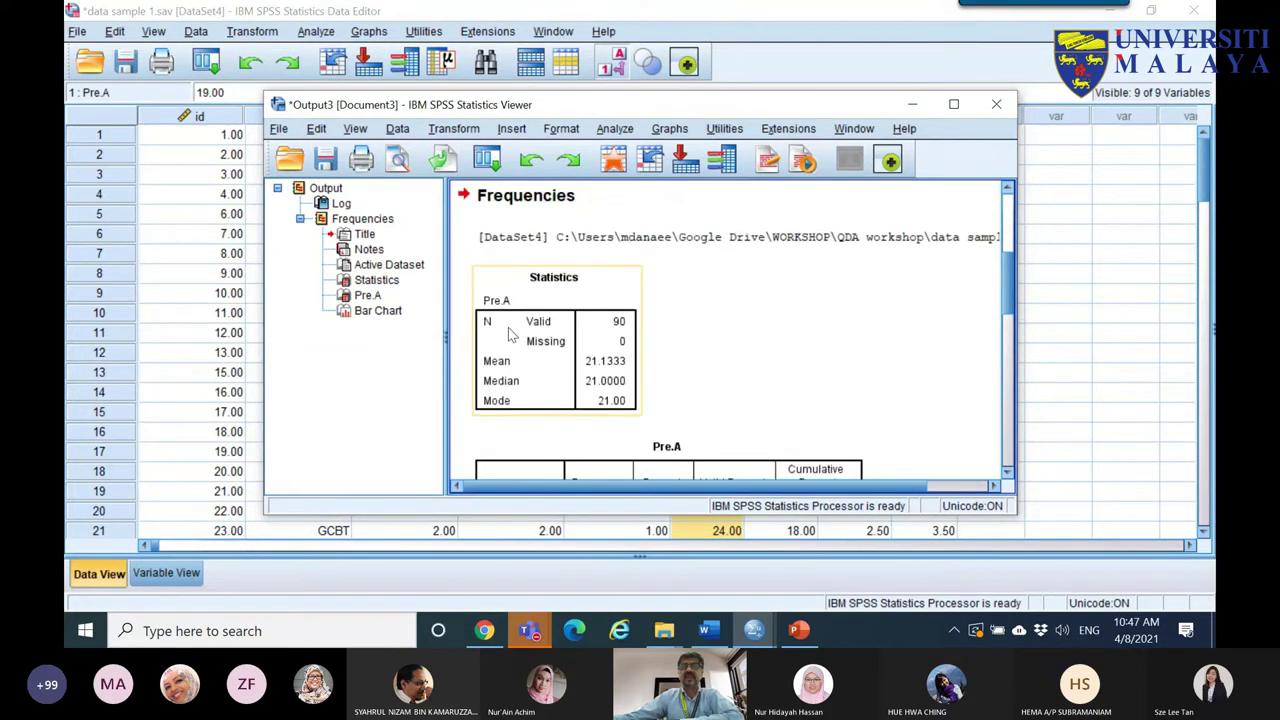
scroll(536, 312, down, 2)
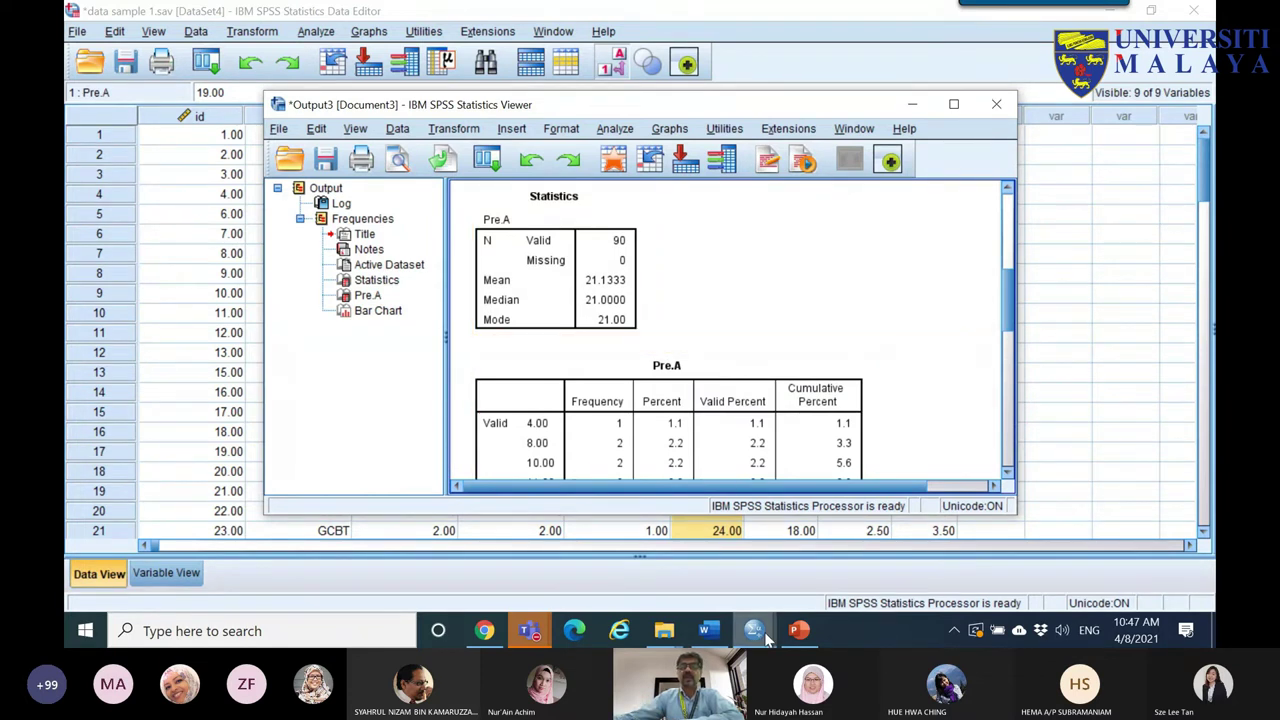
- Switch to Excel and create a blank workbook
click(260, 631)
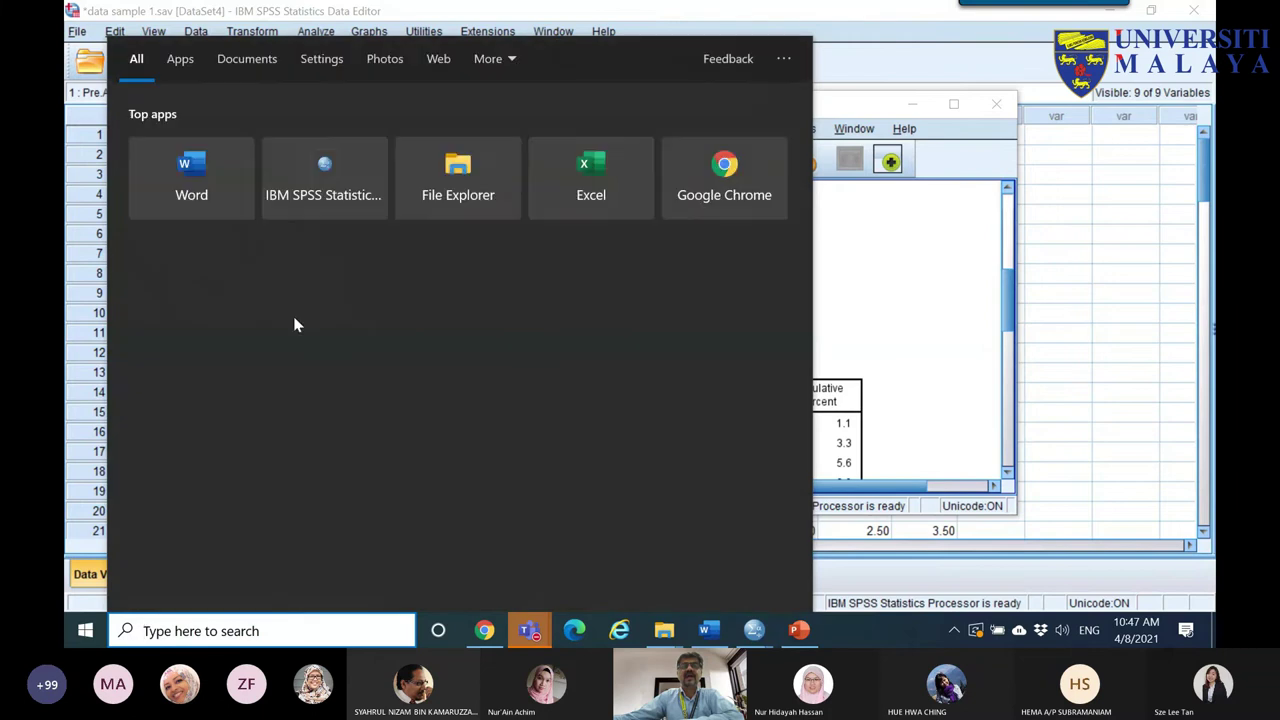
click(554, 190)
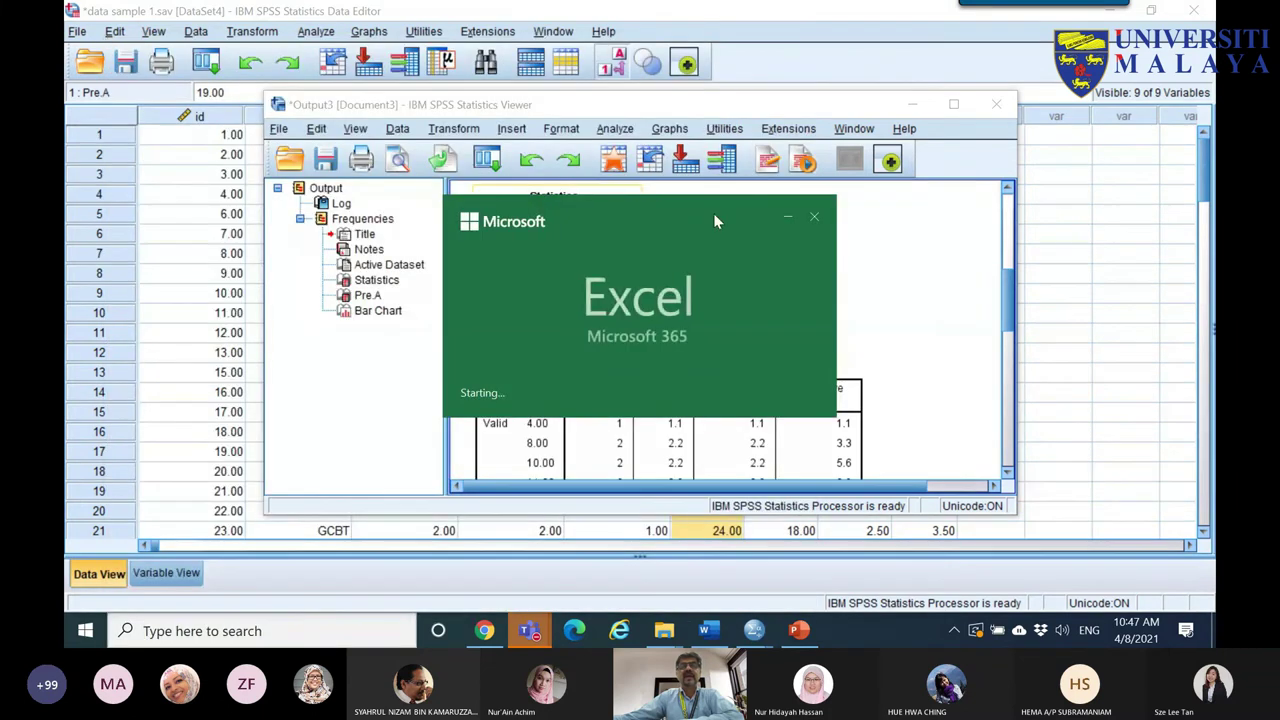
click(1002, 155)
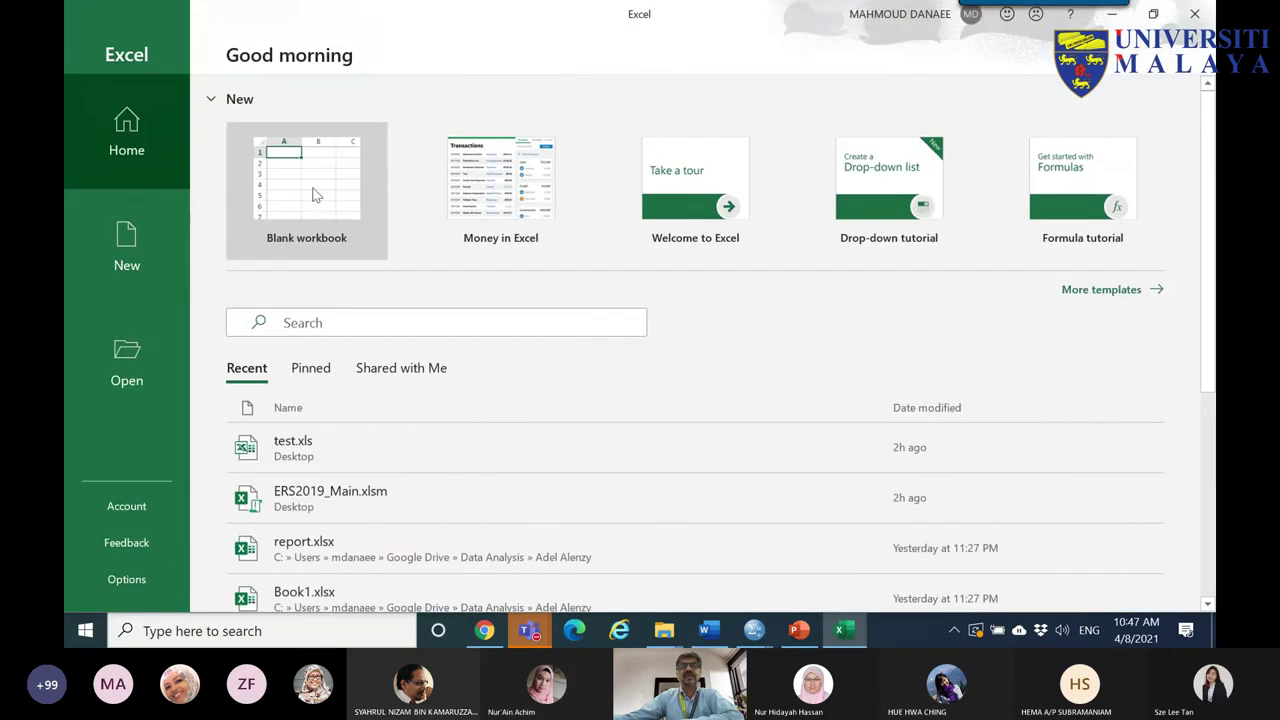
click(313, 195)
click(309, 228)
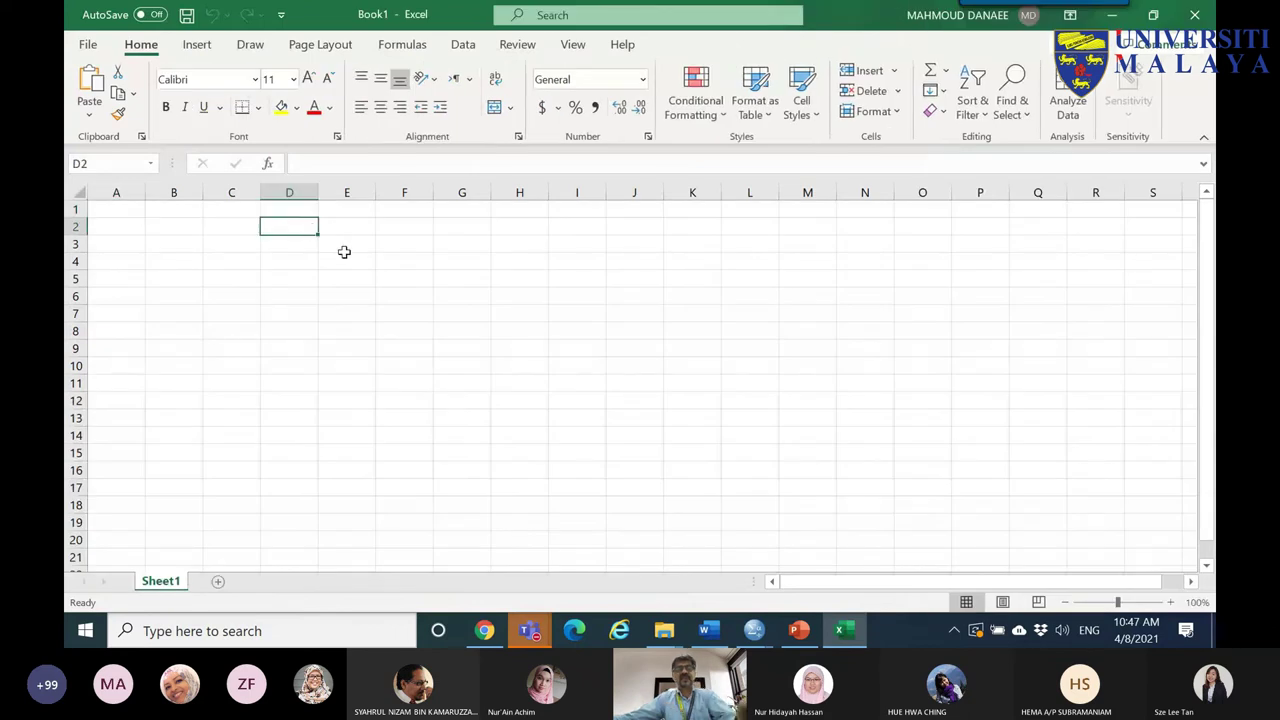
- Enter the value 5 in each of the cells C2 to C6
scroll(346, 254, up, 5)
click(375, 267)
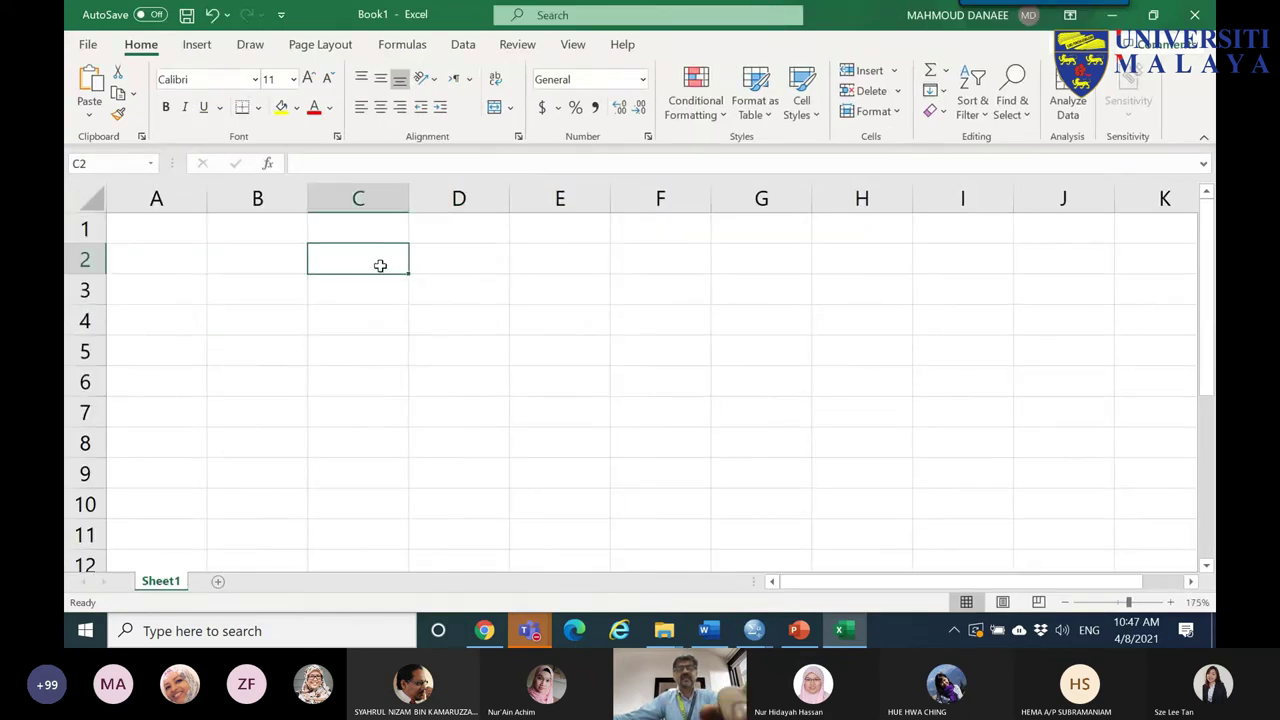
text(5)
key(Return)
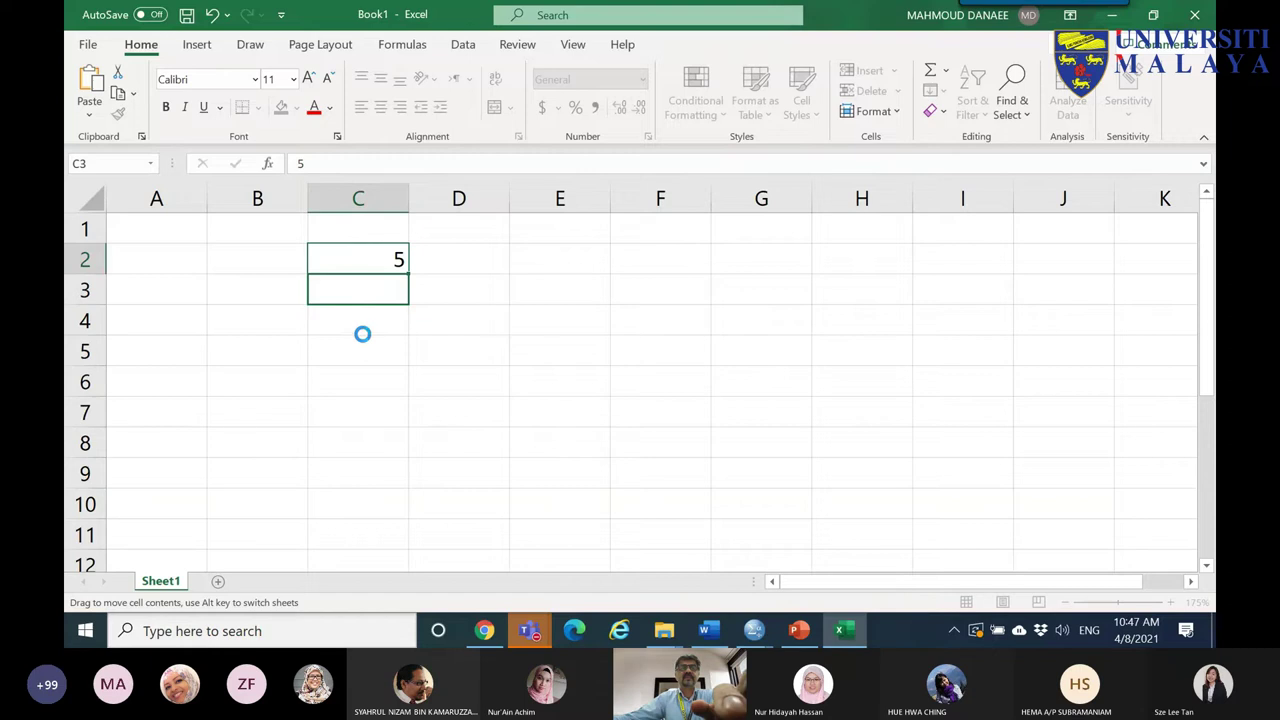
drag(362, 334, 371, 331)
key(Return)
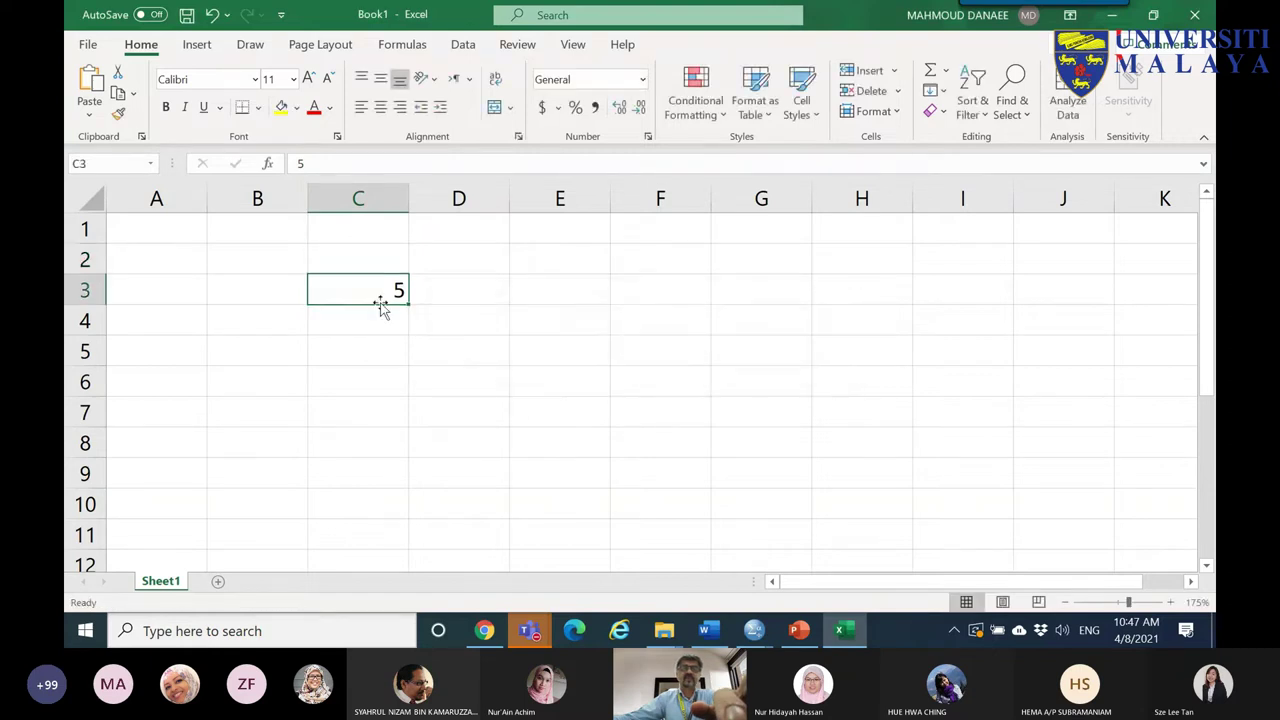
click(364, 316)
text(5)
key(Return)
text(5)
key(Return)
text(5)
key(Return)
- Label C1 as S1 and fill the series across to E1 to add the S2 and S3 headings
click(381, 231)
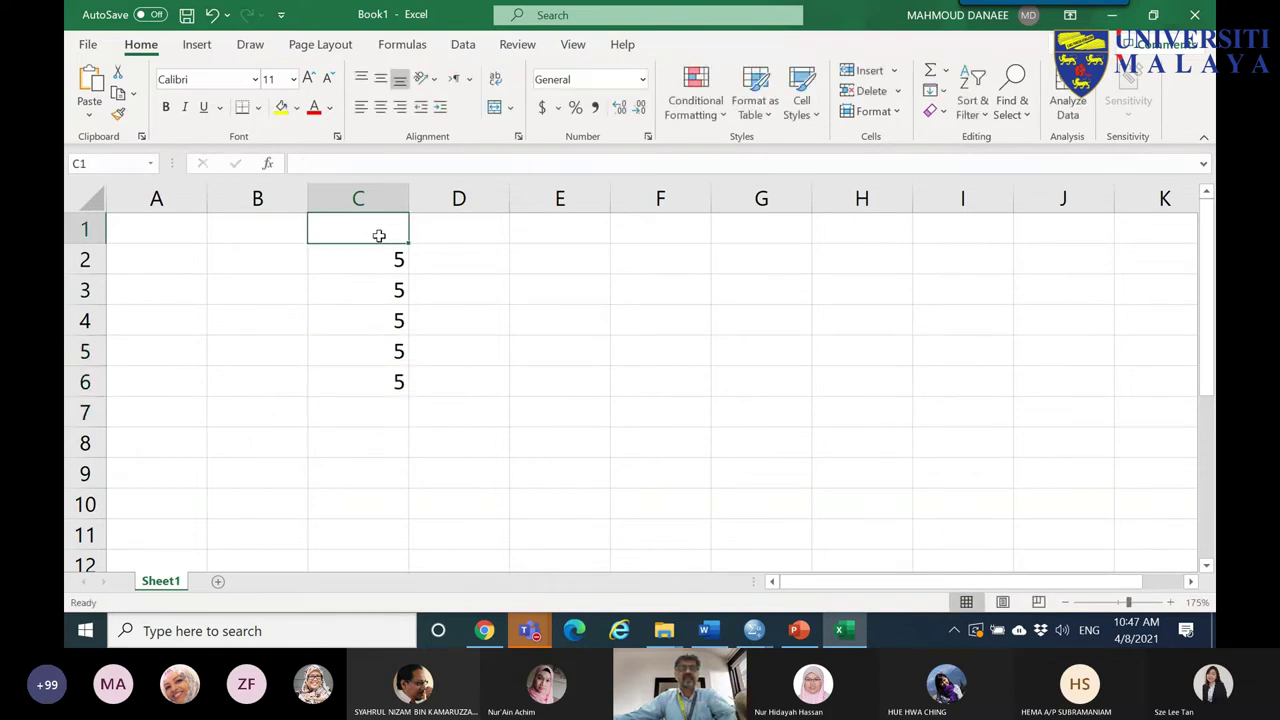
text(S1)
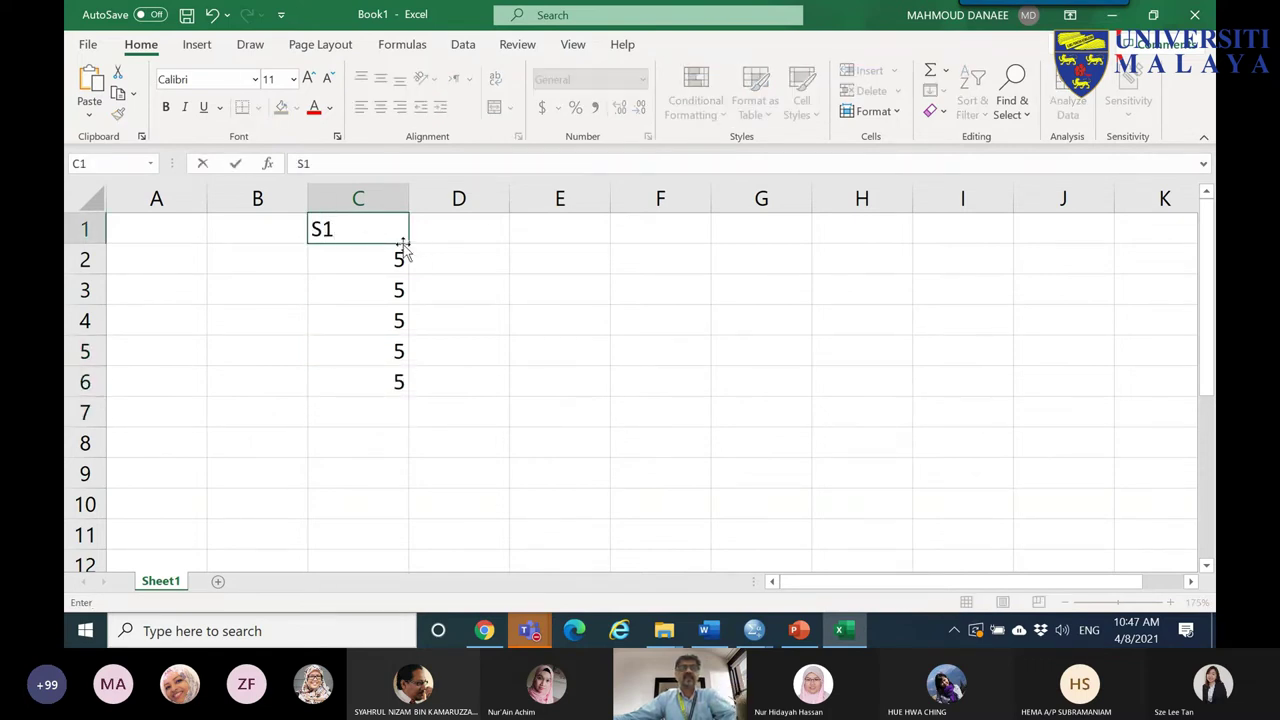
drag(411, 246, 571, 240)
- Enter the values 5, 5, 5, 1 and 9 under S2 in cells D2 to D6
click(480, 265)
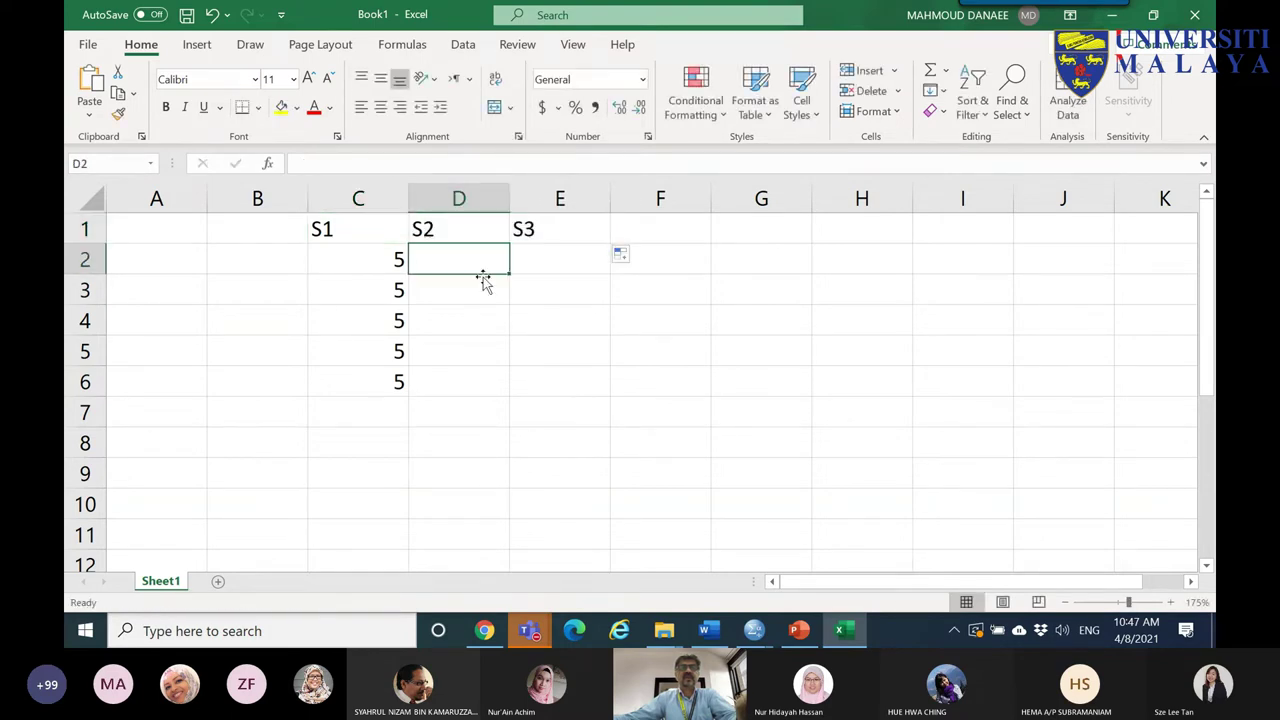
text(5)
key(Return)
text(5)
key(Return)
text(5)
key(Return)
text(1)
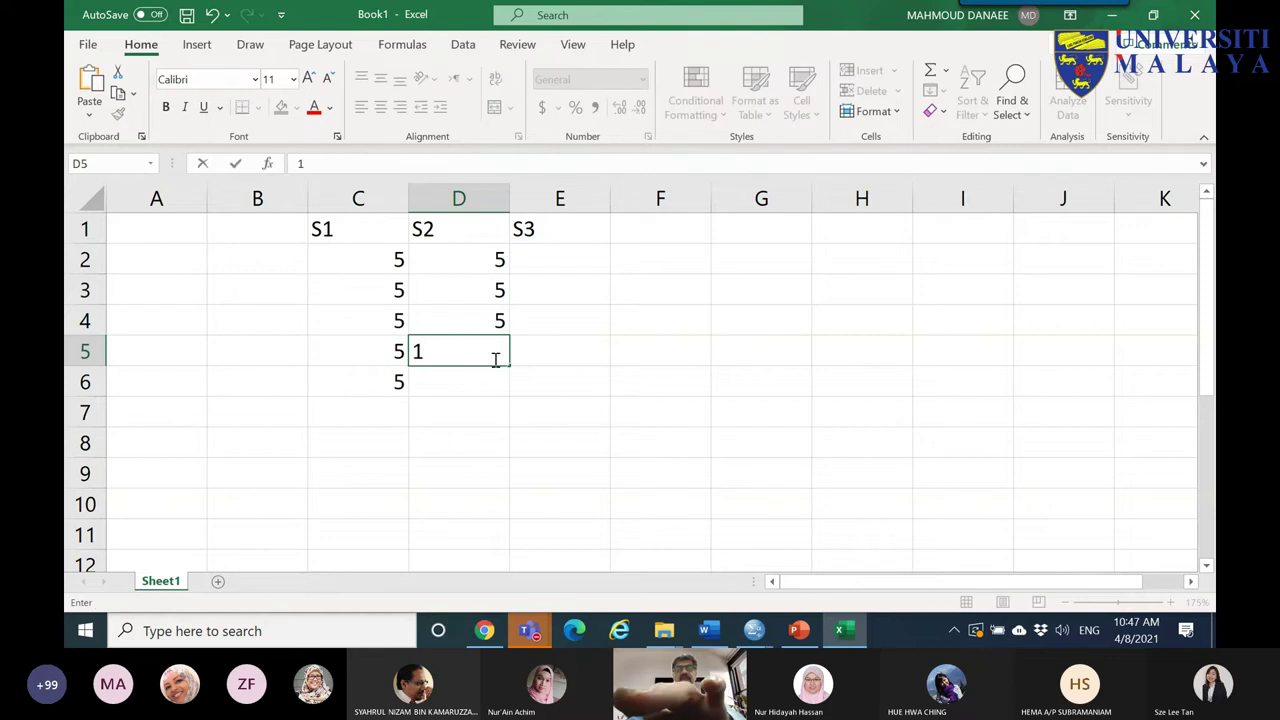
key(Return)
text(9)
- Enter the values 1, 9, 2, 8 and 5 under S3 in cells E2 to E6
click(563, 265)
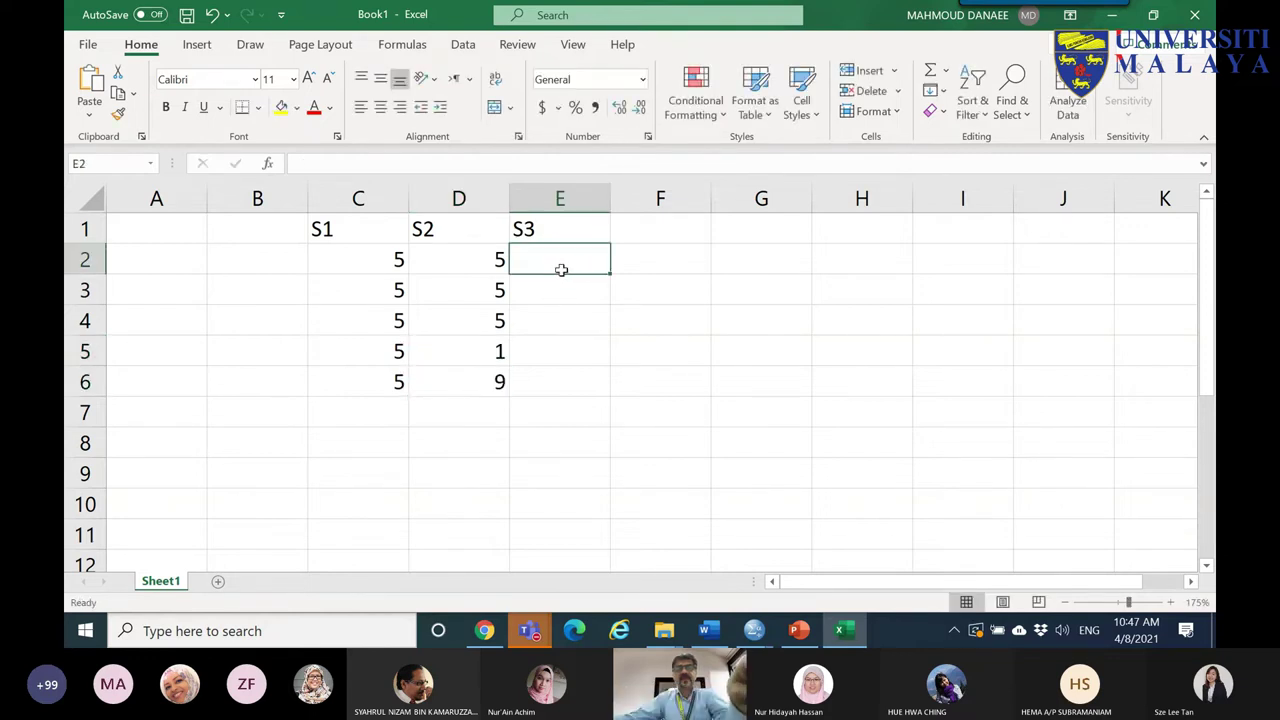
text(1)
key(Return)
text(9)
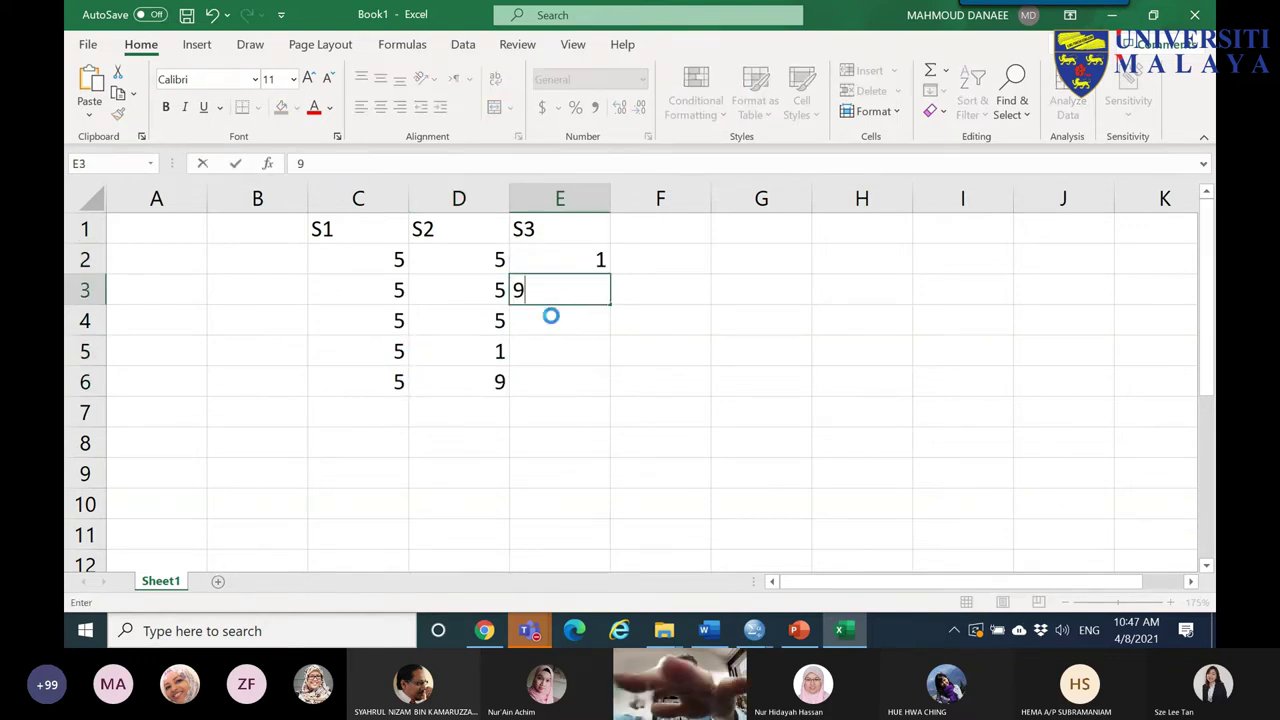
key(Return)
text(2)
key(Return)
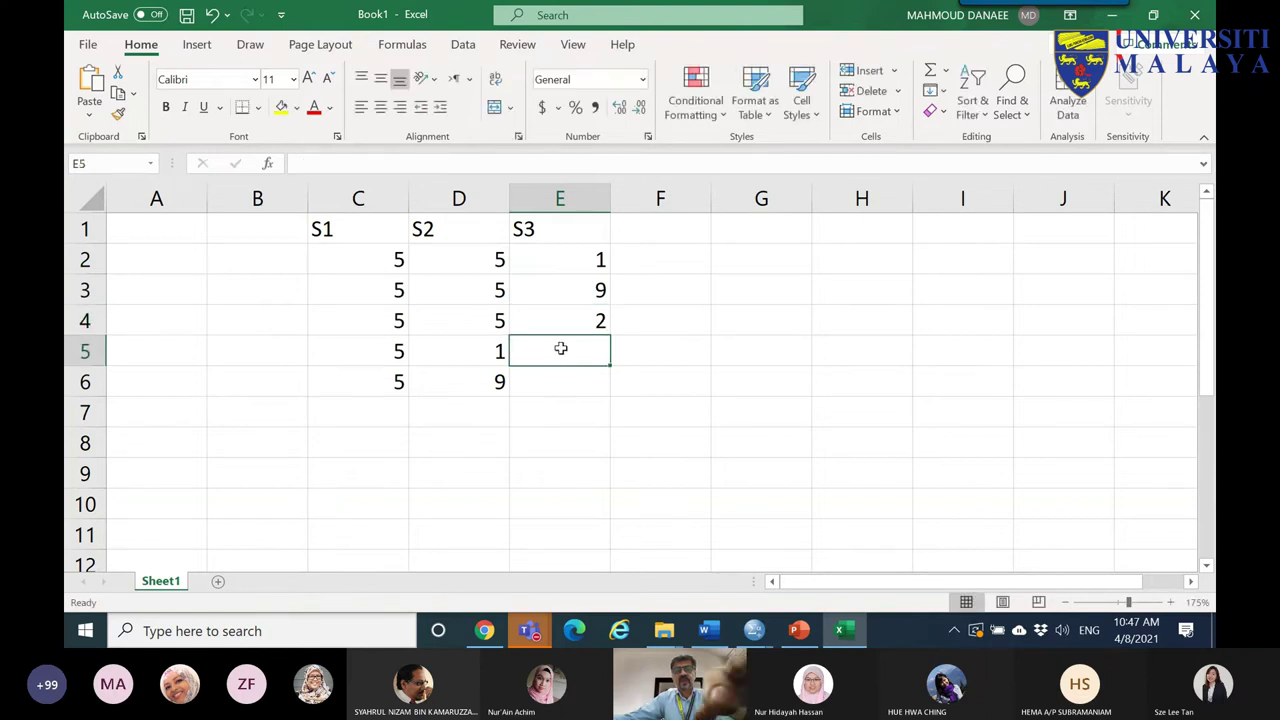
text(8)
key(Return)
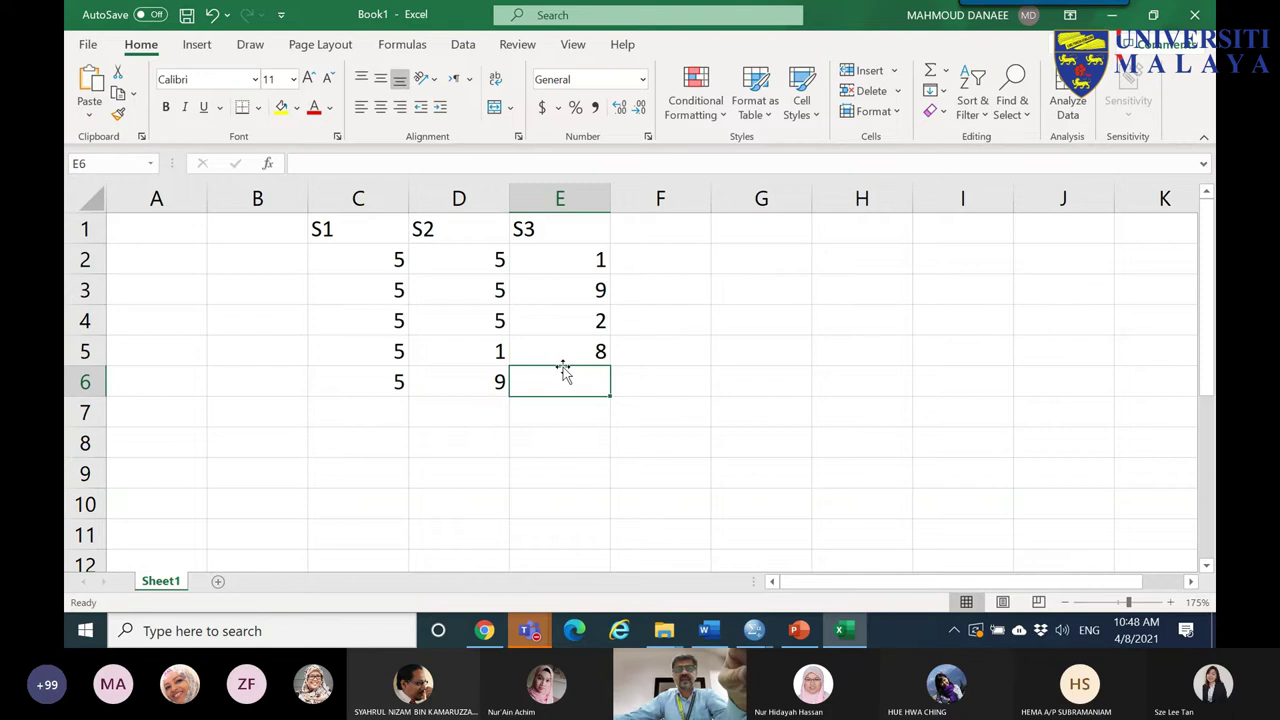
text(5)
key(Return)
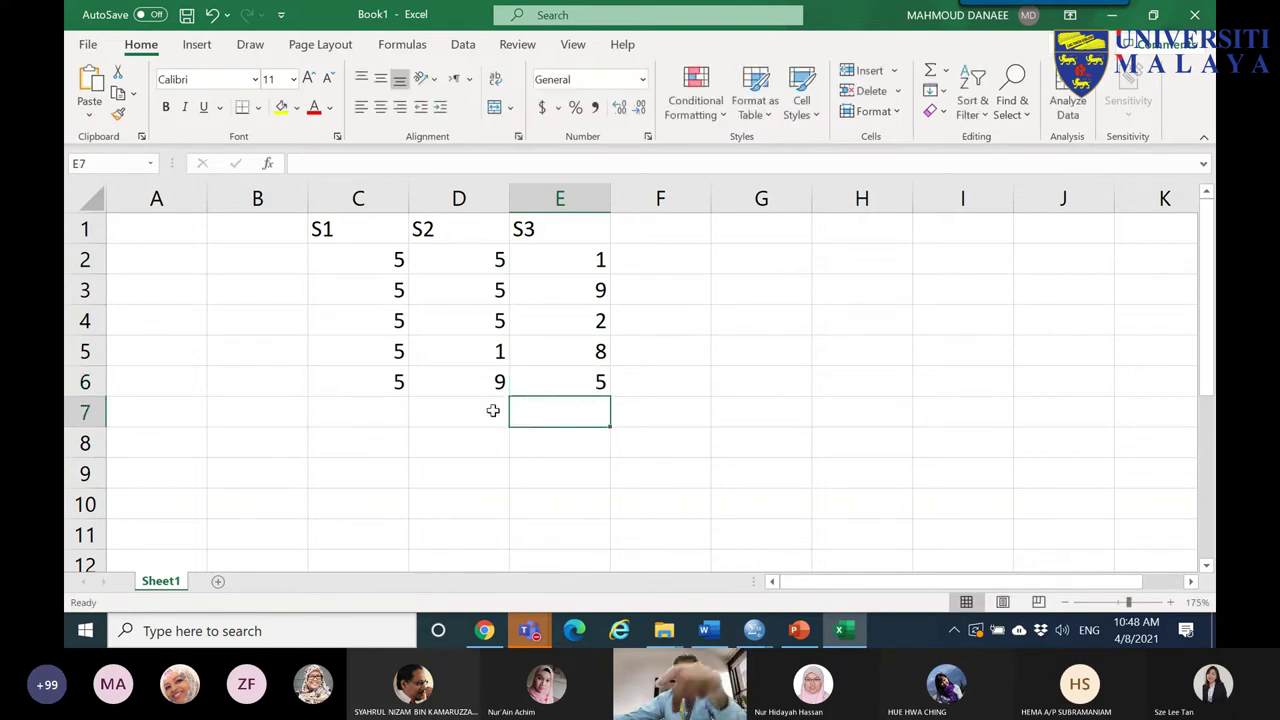
- Add a row labelled avg in B7 with the value 5 in C7, D7 and E7
click(279, 432)
text(avg)
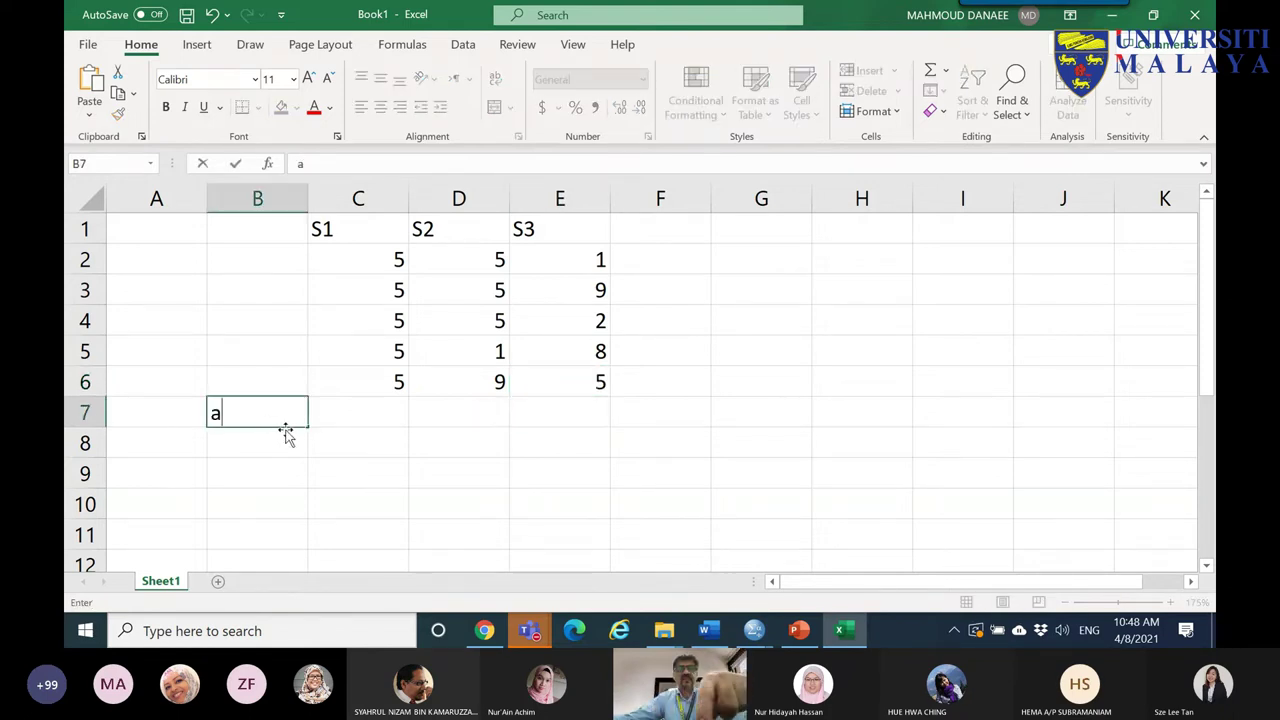
click(416, 413)
click(379, 419)
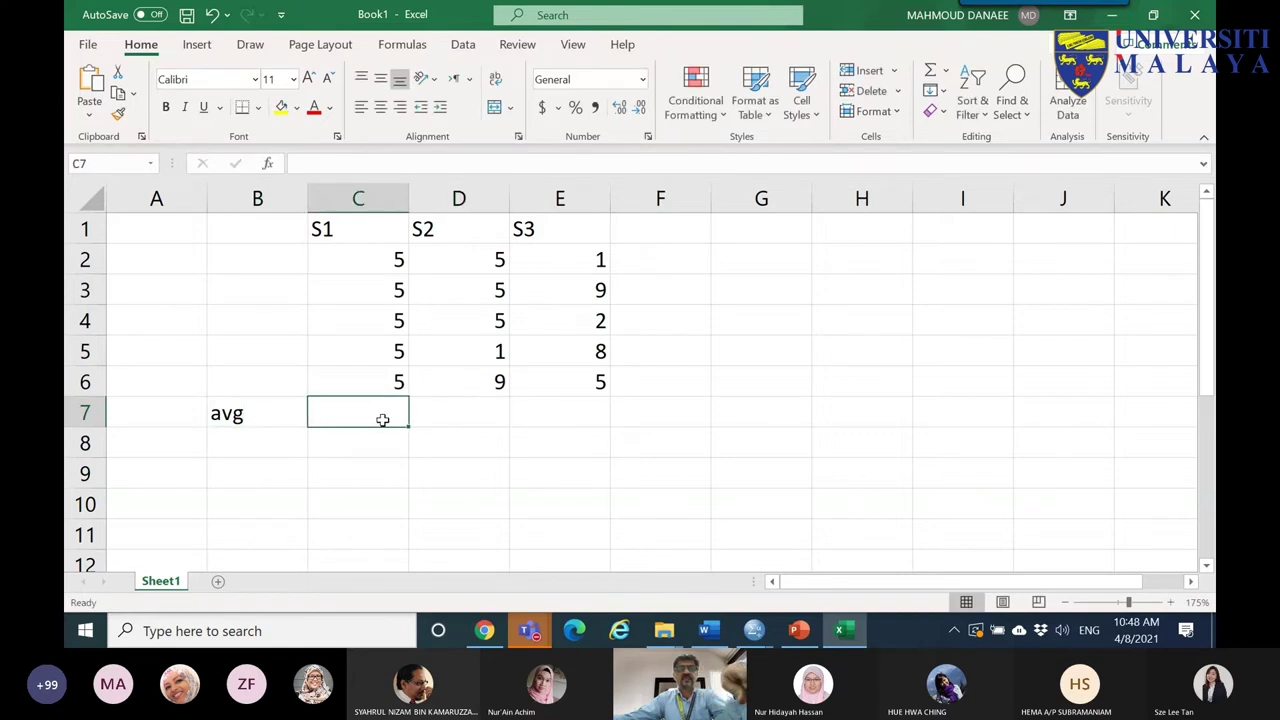
text(5)
click(481, 414)
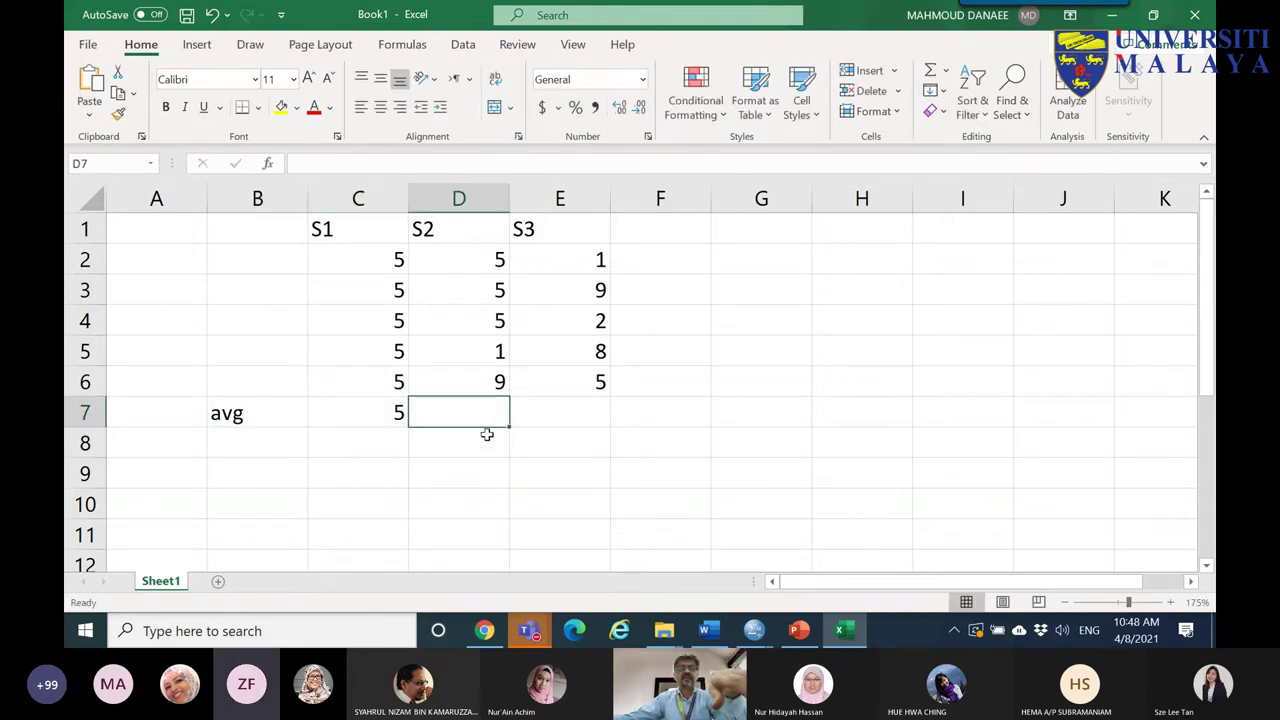
text(5)
click(583, 434)
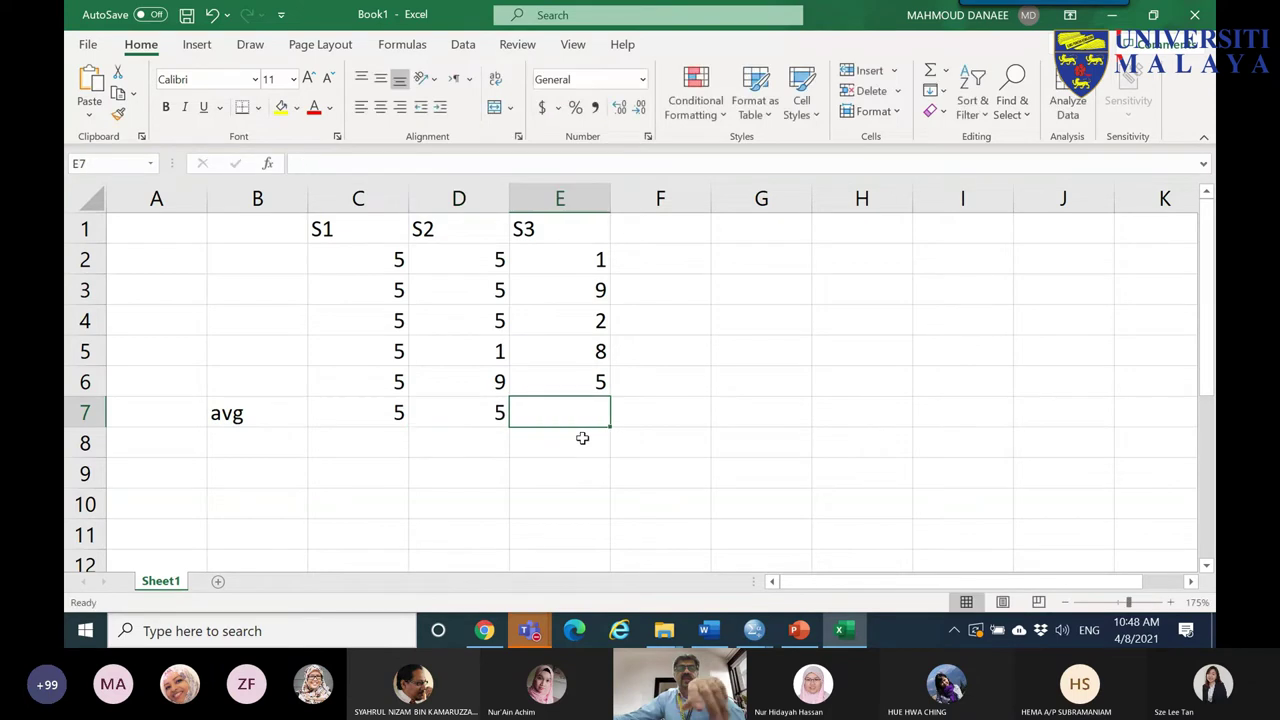
text(5)
key(Return)
key(Return)
- Fill the avg row B7:E7 with yellow and centre the contents of C1:E7
drag(300, 413, 537, 423)
click(281, 108)
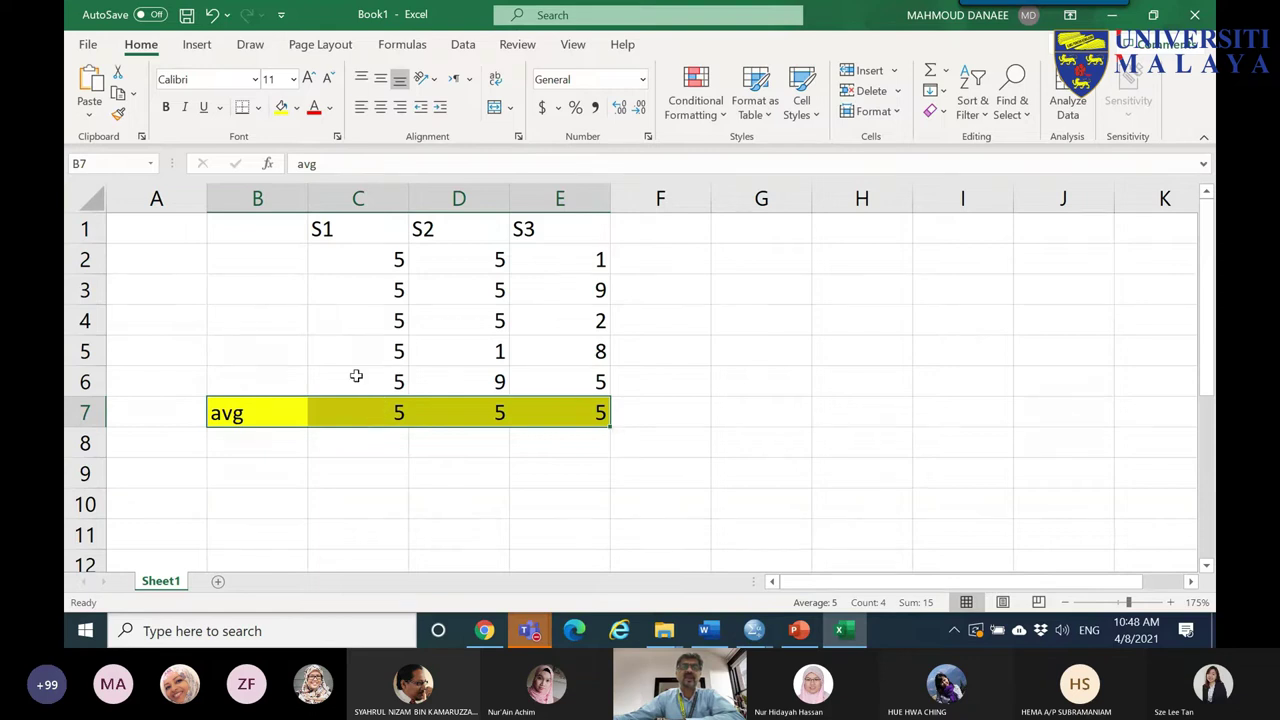
drag(354, 229, 577, 402)
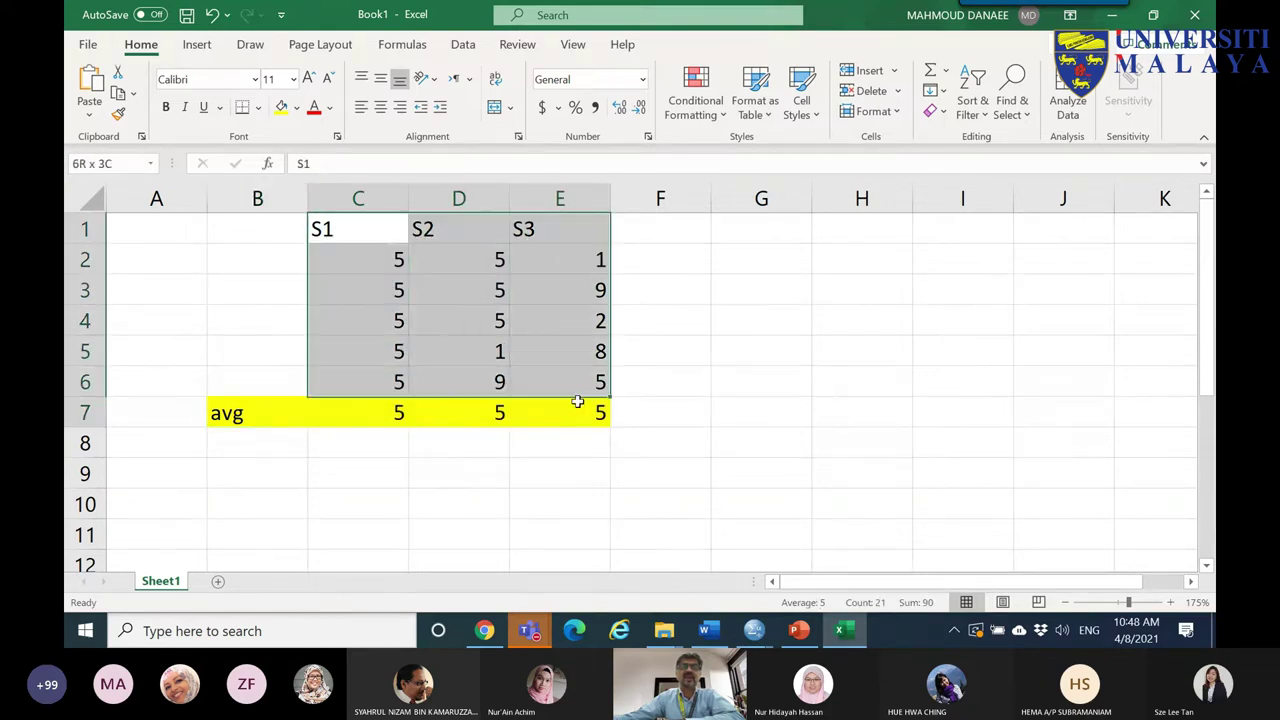
click(380, 107)
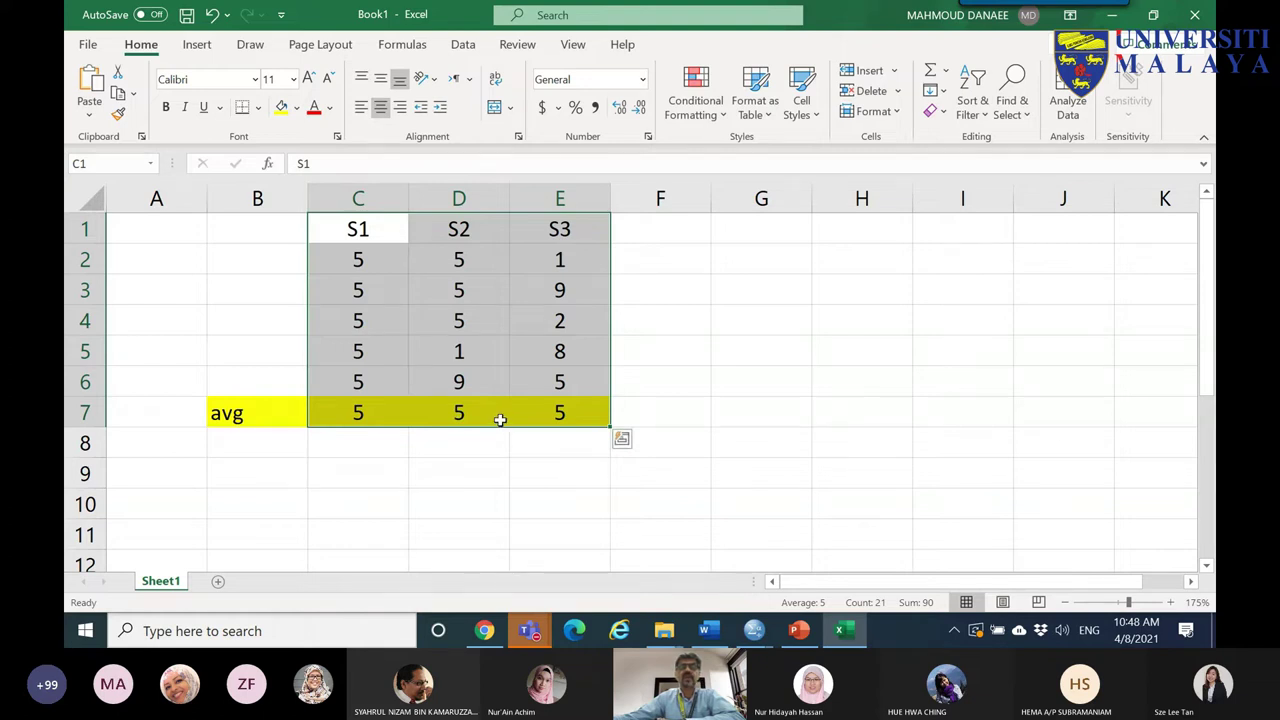
- Select the S1 values in C2:C6, and switch to the Descriptive statistics slide in PowerPoint
drag(355, 262, 364, 386)
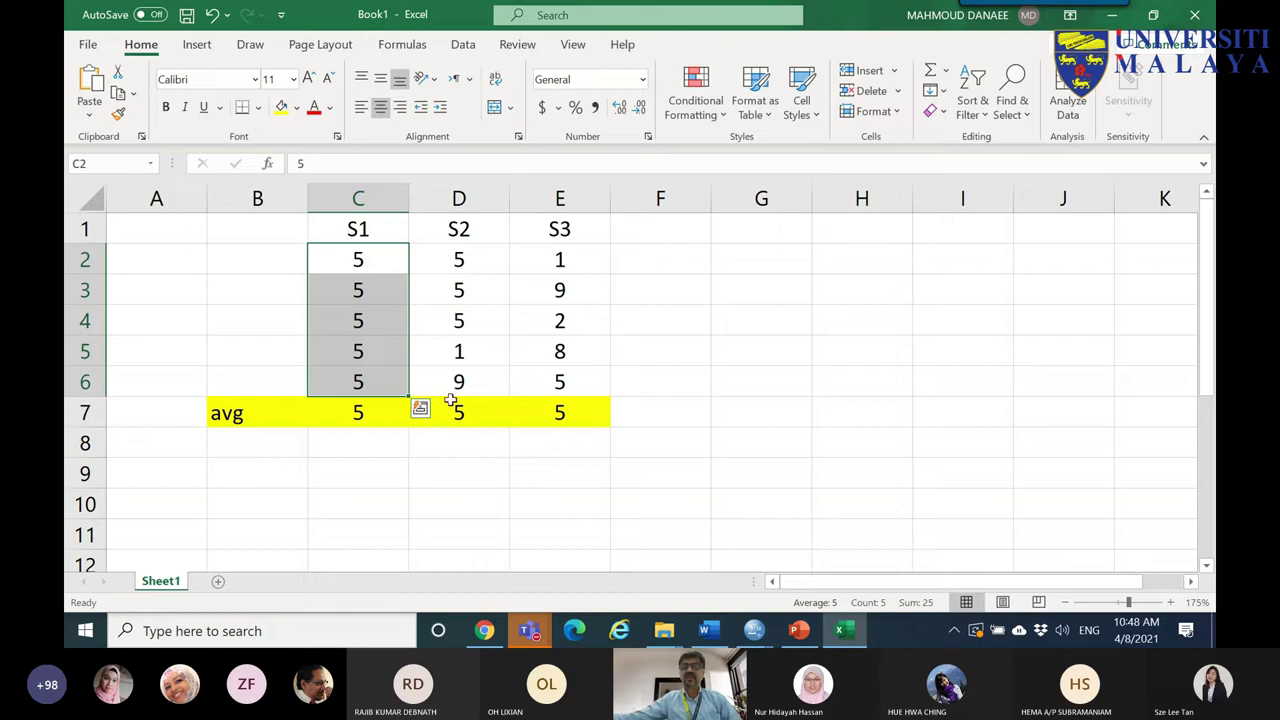
click(798, 630)
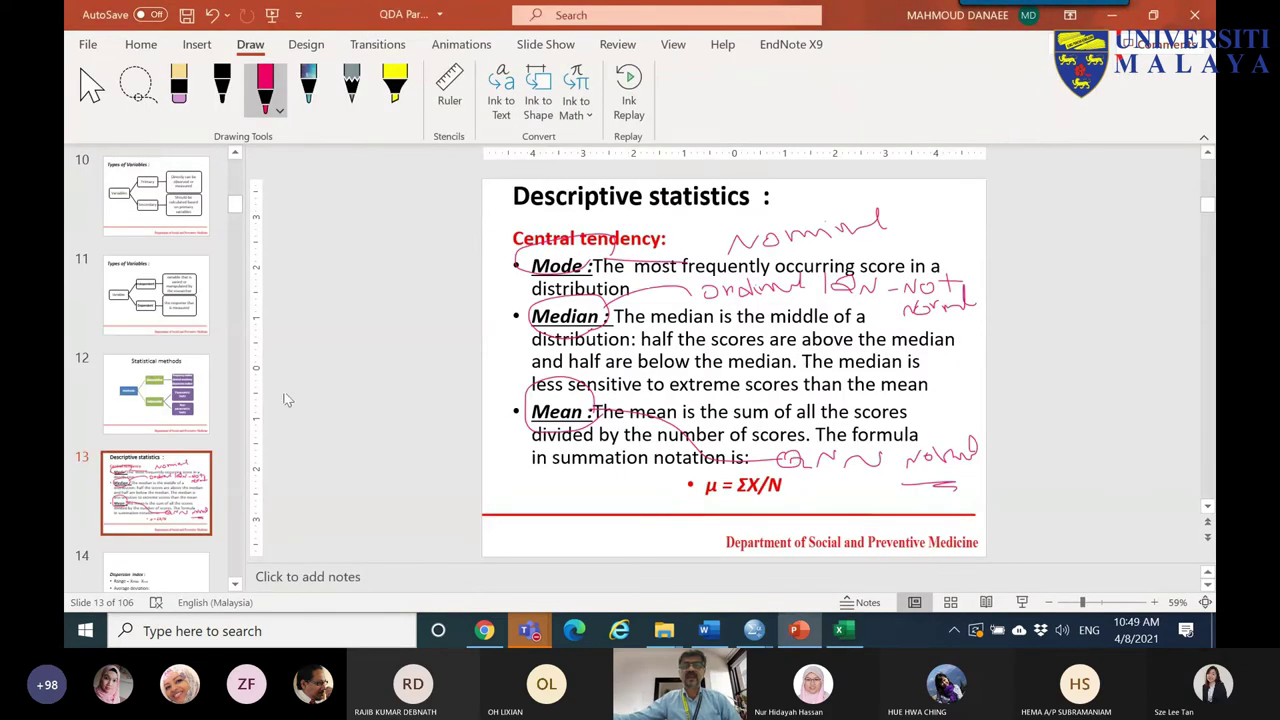
- Circle Dispersion indices below Central tendency in red ink on the Statistical methods slide
scroll(258, 395, up, 1)
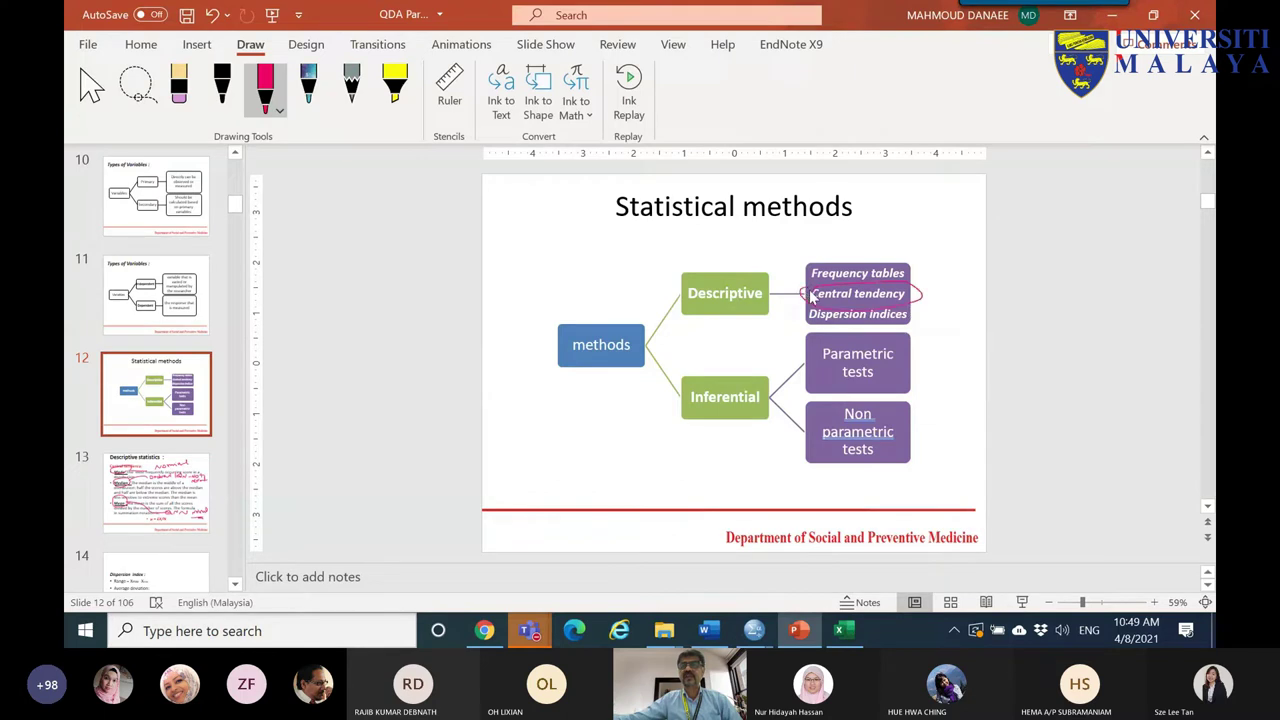
mouse_move(796, 318)
mouse_down()
mouse_move(910, 305)
mouse_move(890, 330)
mouse_up()
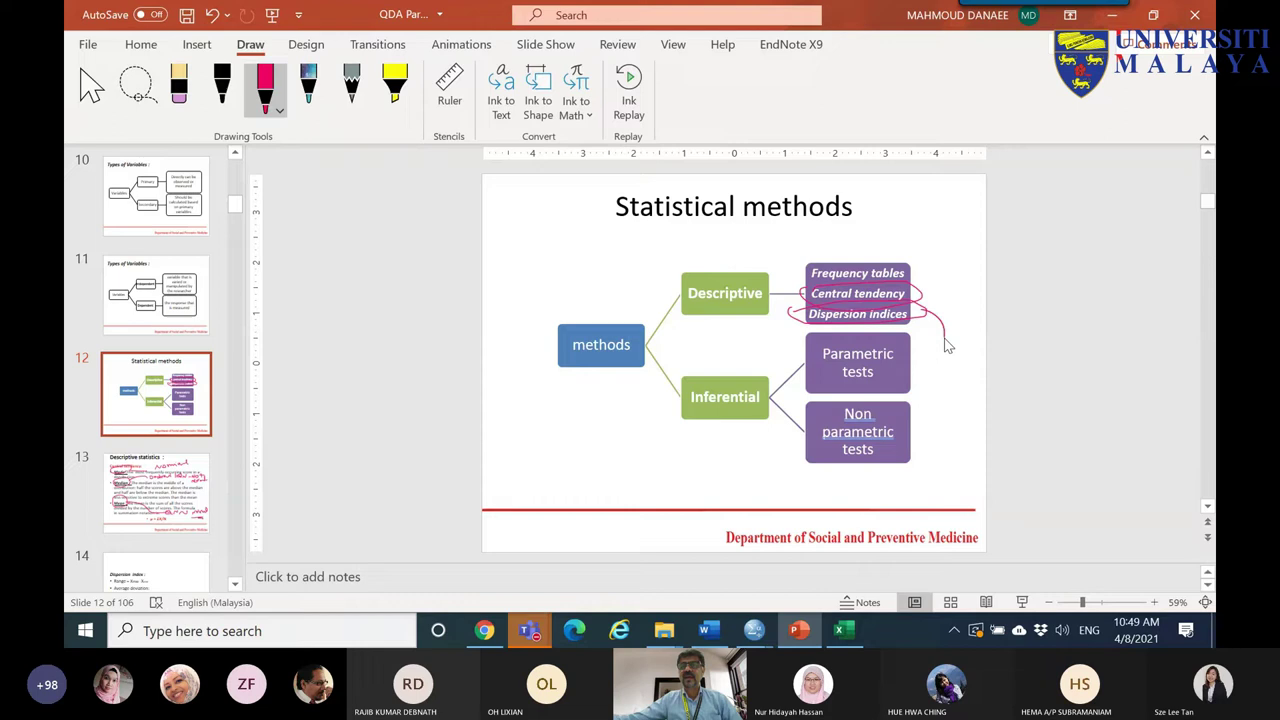
- On the Dispersion index slide, bracket the three measures, underline Xmax - Xmin, circle Standard Deviation and add arrows after Range and Standard Deviation
click(130, 565)
mouse_move(514, 290)
mouse_down()
mouse_move(510, 410)
mouse_move(530, 405)
mouse_up()
mouse_move(708, 315)
mouse_down()
mouse_move(780, 305)
mouse_move(768, 316)
mouse_up()
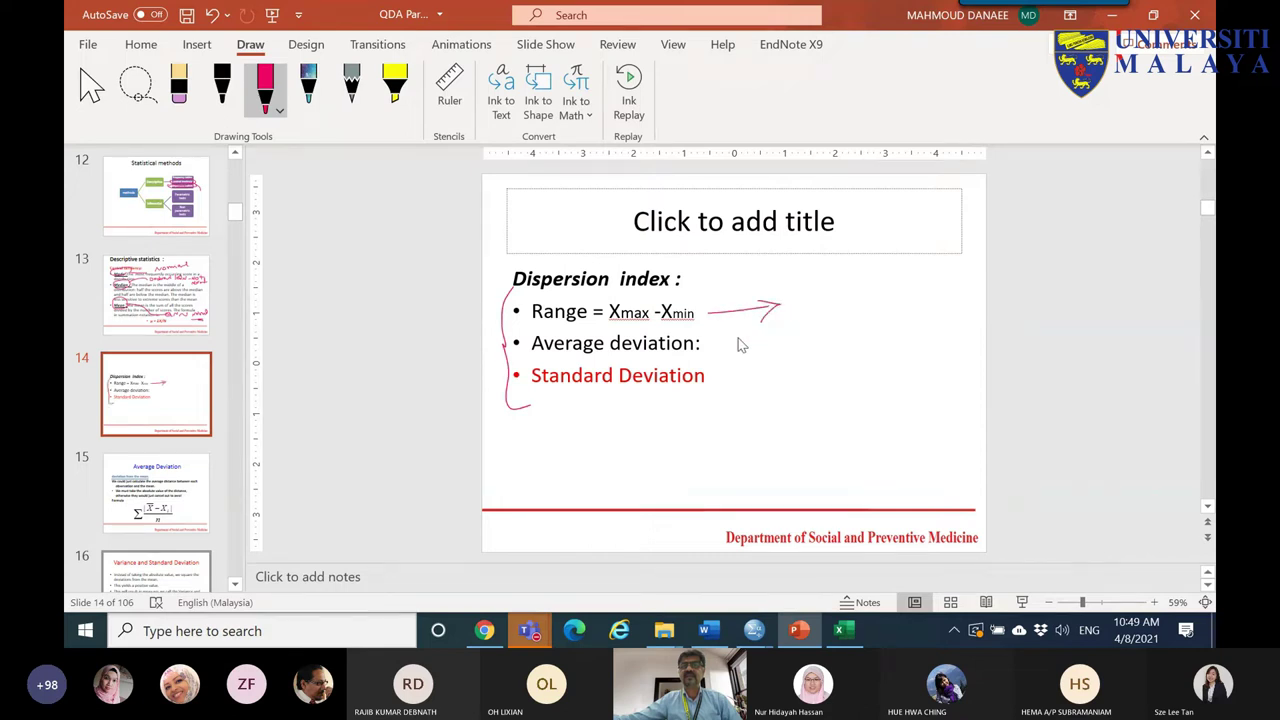
drag(608, 323, 694, 321)
mouse_move(724, 389)
mouse_down()
mouse_move(506, 388)
mouse_move(670, 364)
mouse_move(712, 392)
mouse_move(763, 384)
mouse_up()
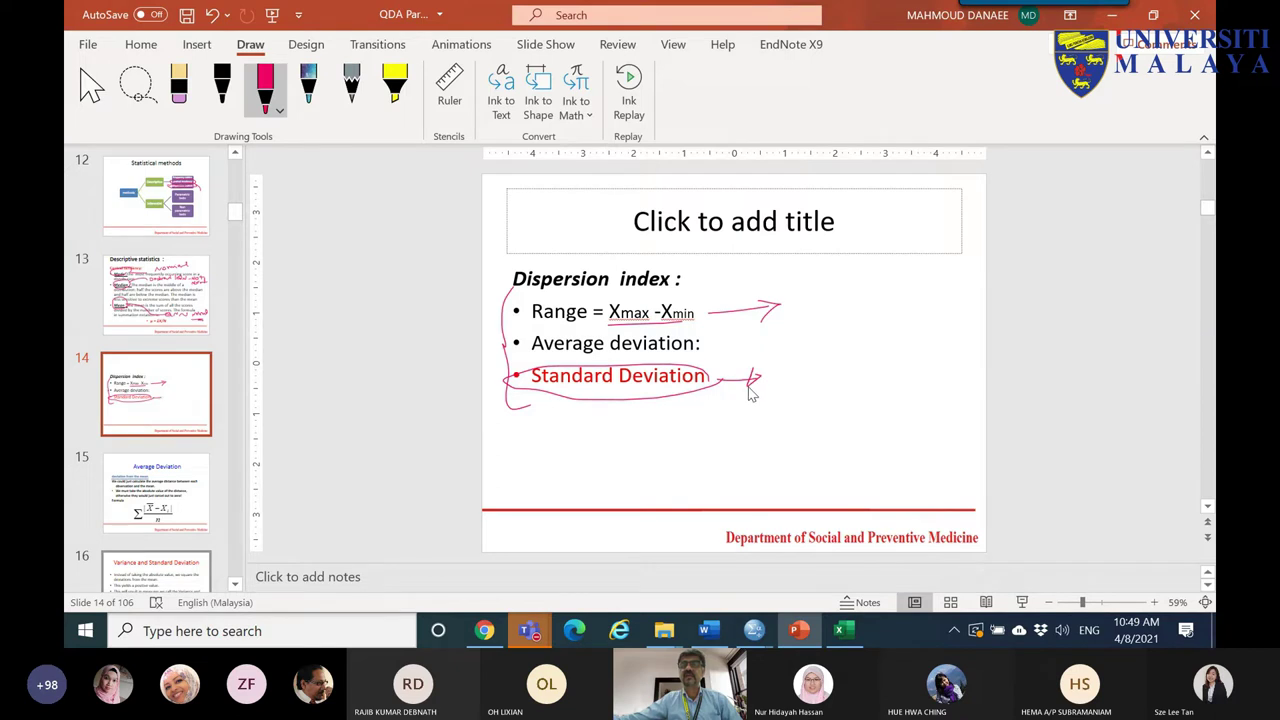
- Switch to Excel and add a row labelled range in B8 with 0 in C8, 8 in D8 and 8 in E8
click(843, 630)
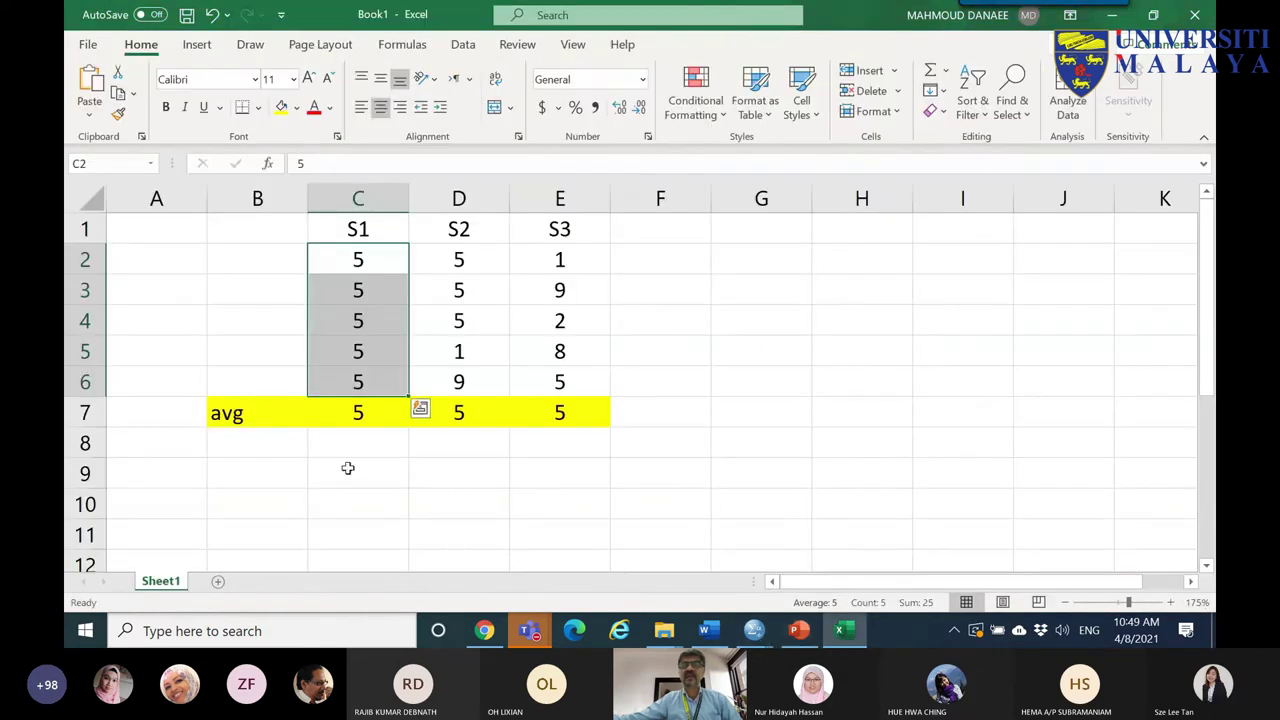
click(266, 452)
text(range)
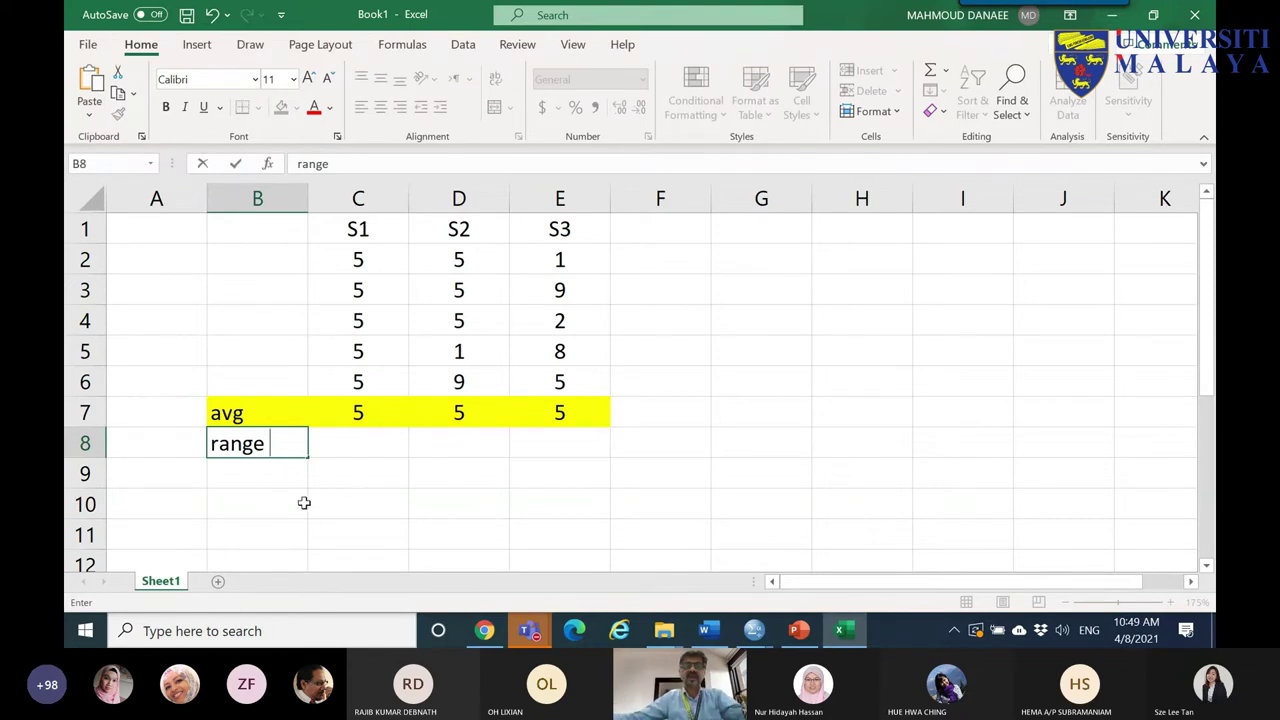
click(374, 440)
text(0)
click(418, 462)
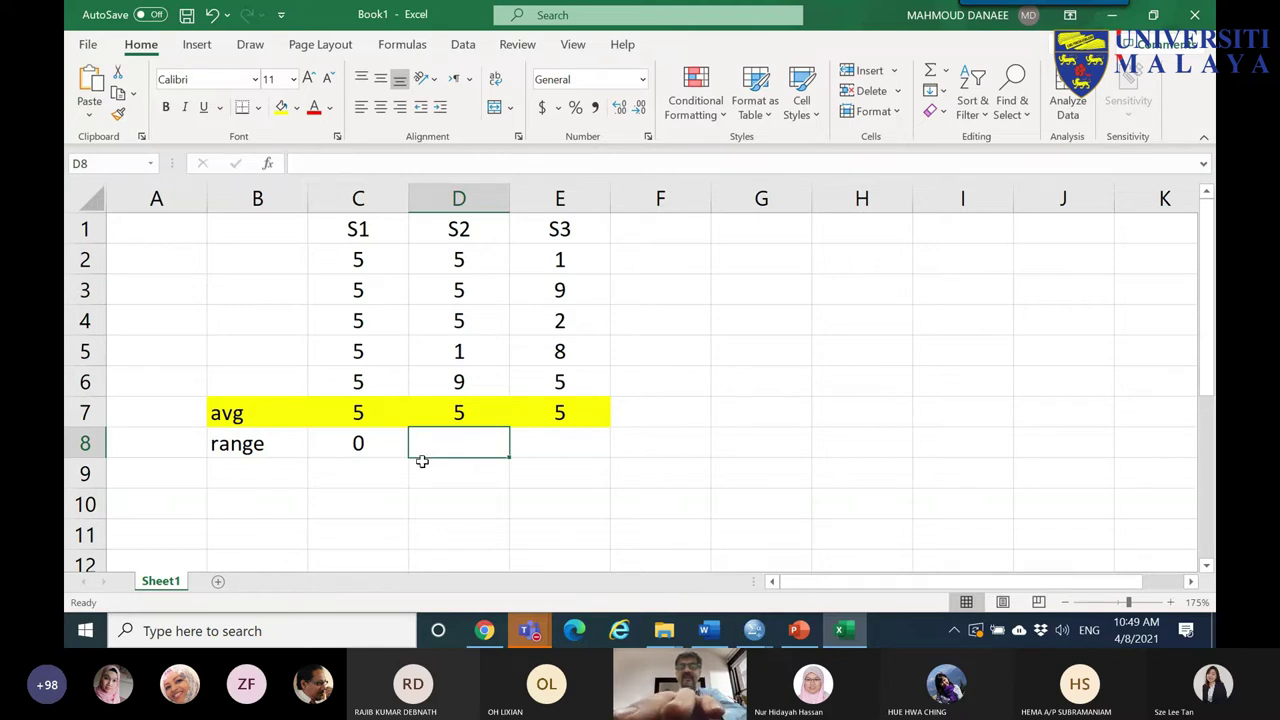
text(8)
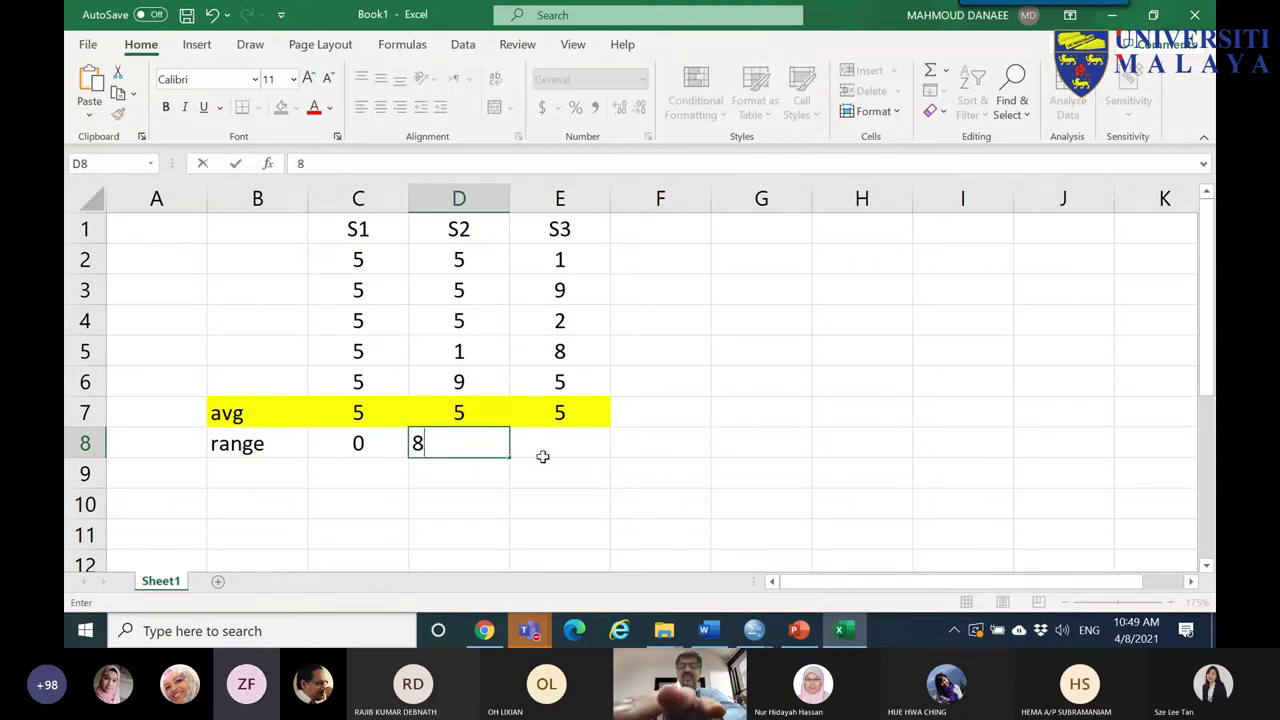
click(542, 456)
click(561, 352)
drag(577, 258, 559, 380)
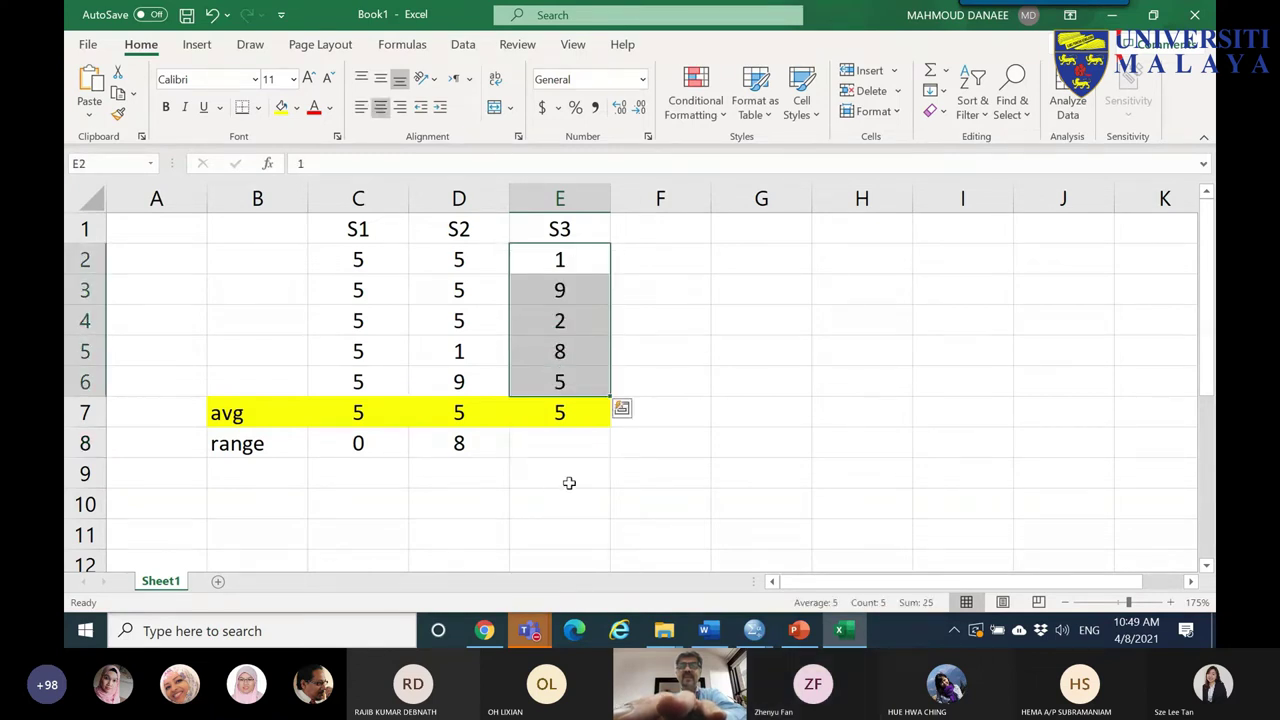
click(572, 450)
text(8)
click(545, 500)
- Fill the S2 and S3 range cells D8:E8 with green
drag(460, 443, 553, 450)
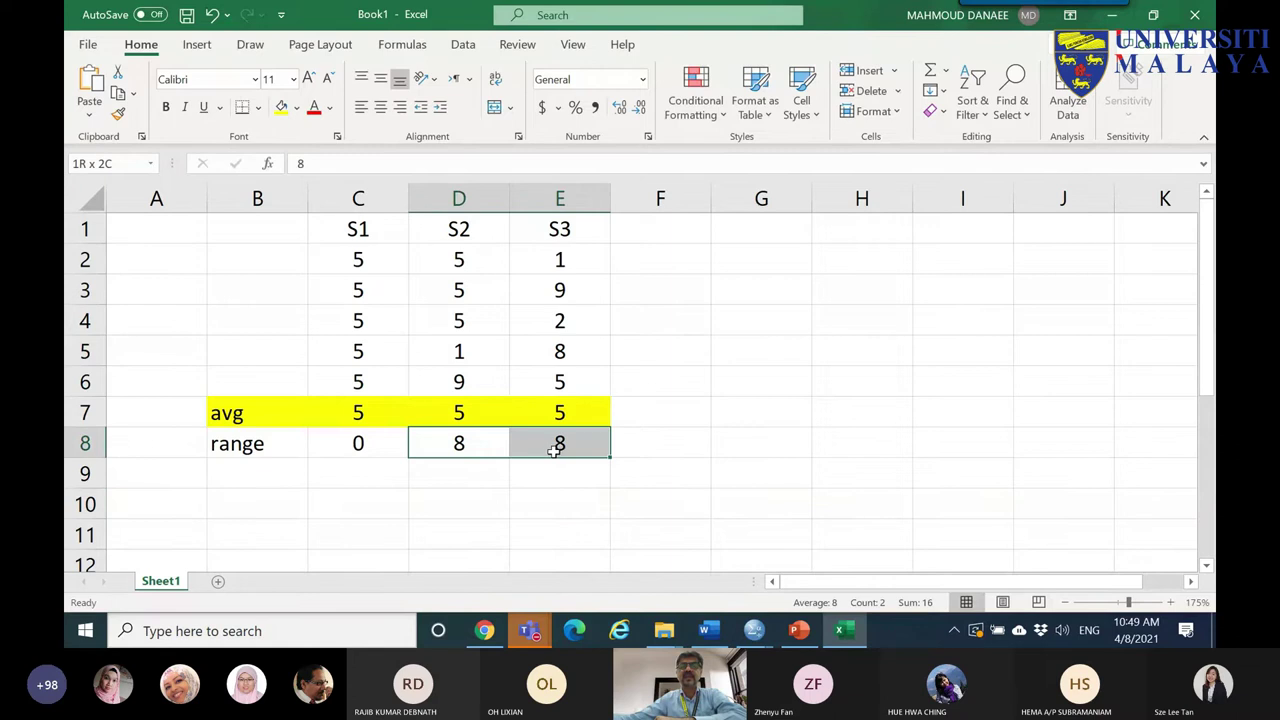
click(296, 107)
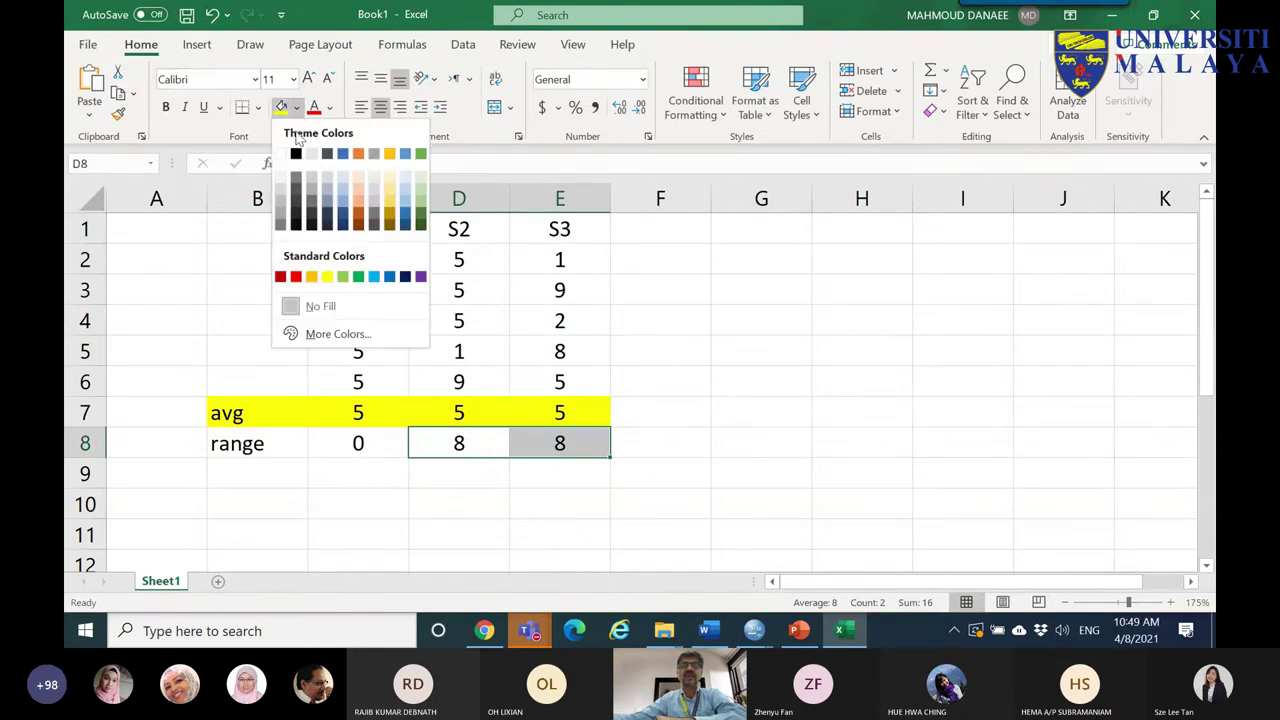
click(358, 276)
- Compare the S2 and S3 samples by selecting their columns, range cells and individual groups of values in turn
drag(459, 229, 543, 446)
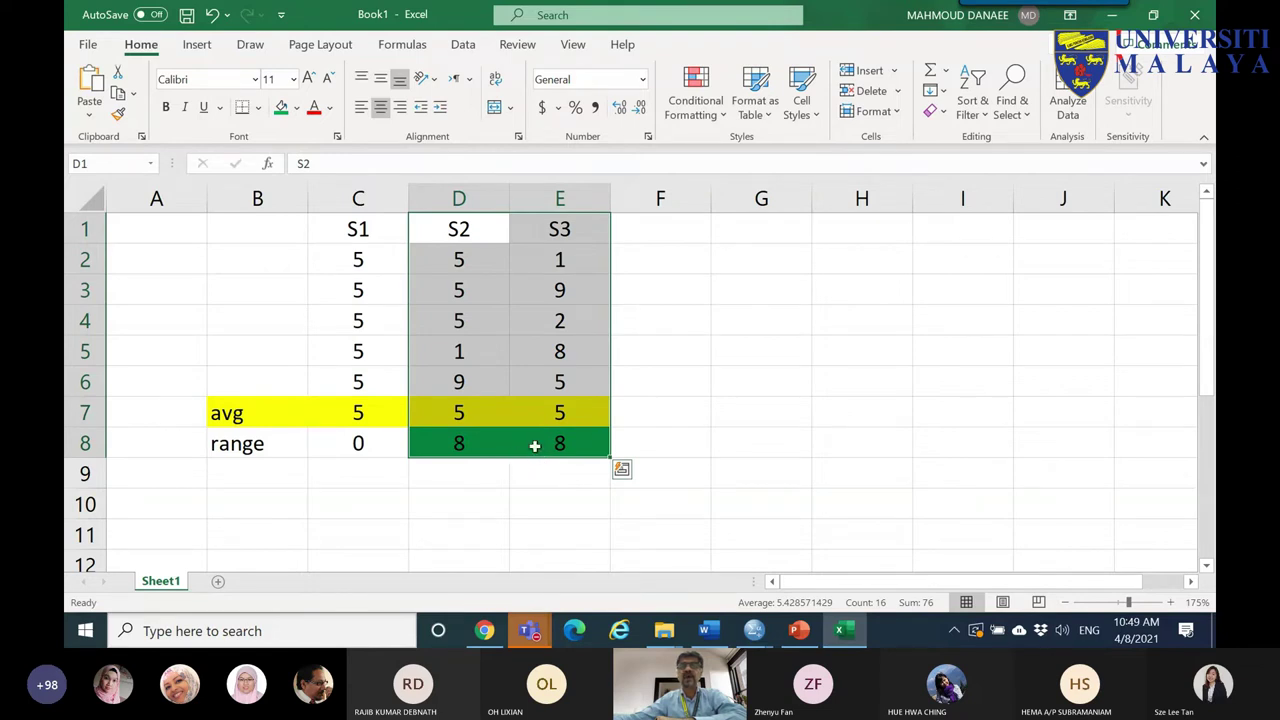
click(478, 443)
click(232, 446)
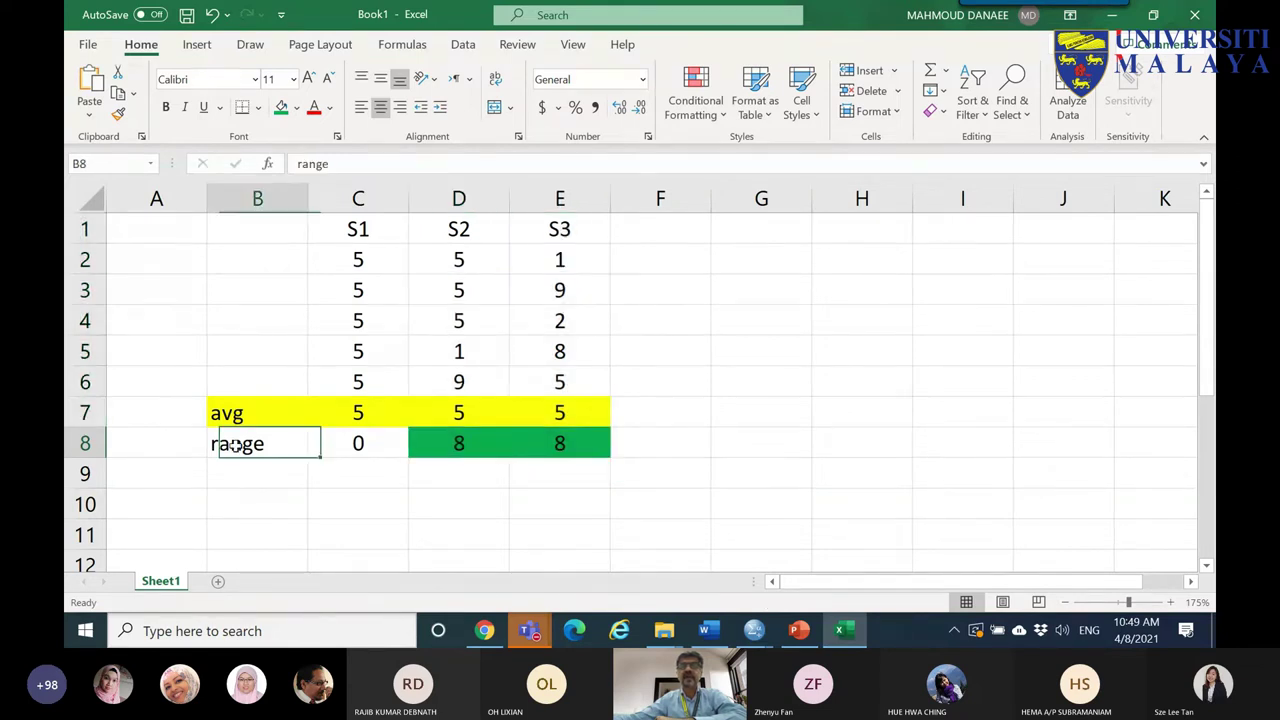
click(458, 450)
click(553, 450)
drag(465, 355, 493, 397)
drag(563, 263, 563, 290)
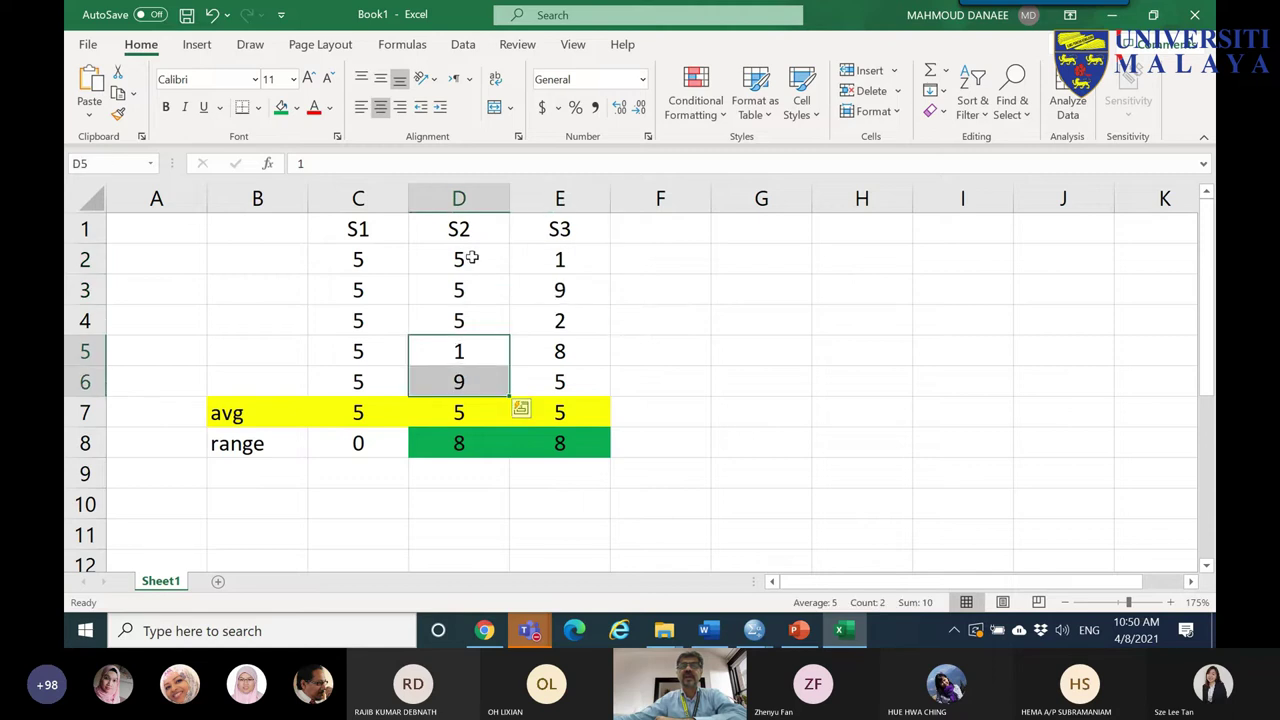
drag(474, 251, 470, 318)
drag(548, 345, 556, 380)
click(580, 258)
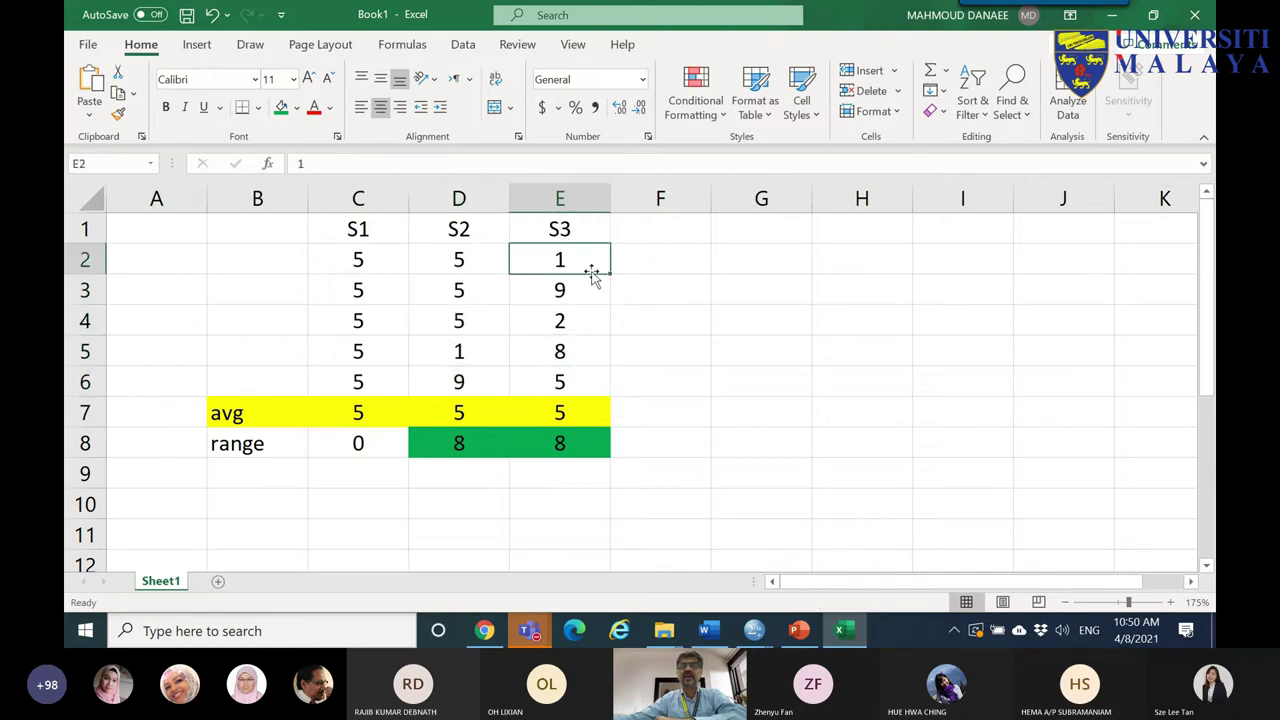
drag(566, 318, 561, 390)
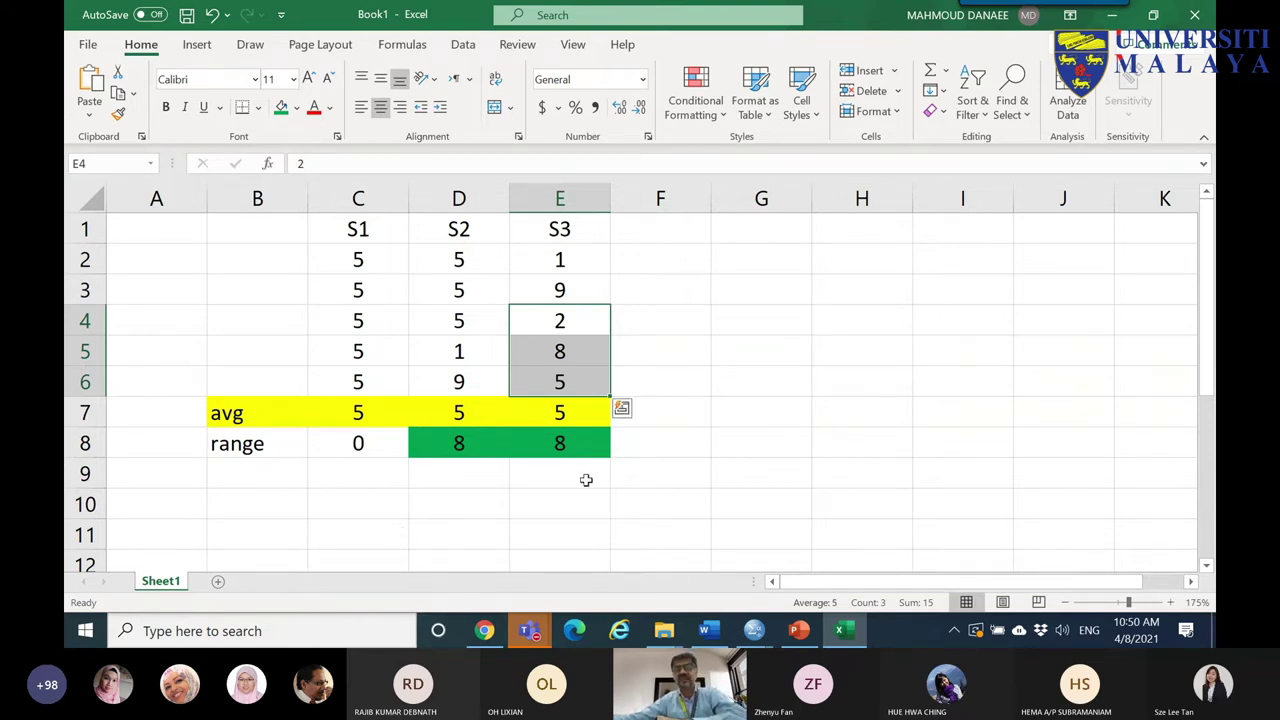
- Switch to the Dispersion index slide in PowerPoint, tick Range, circle Standard Deviation again and handwrite "cover all data" with a line to it
click(798, 630)
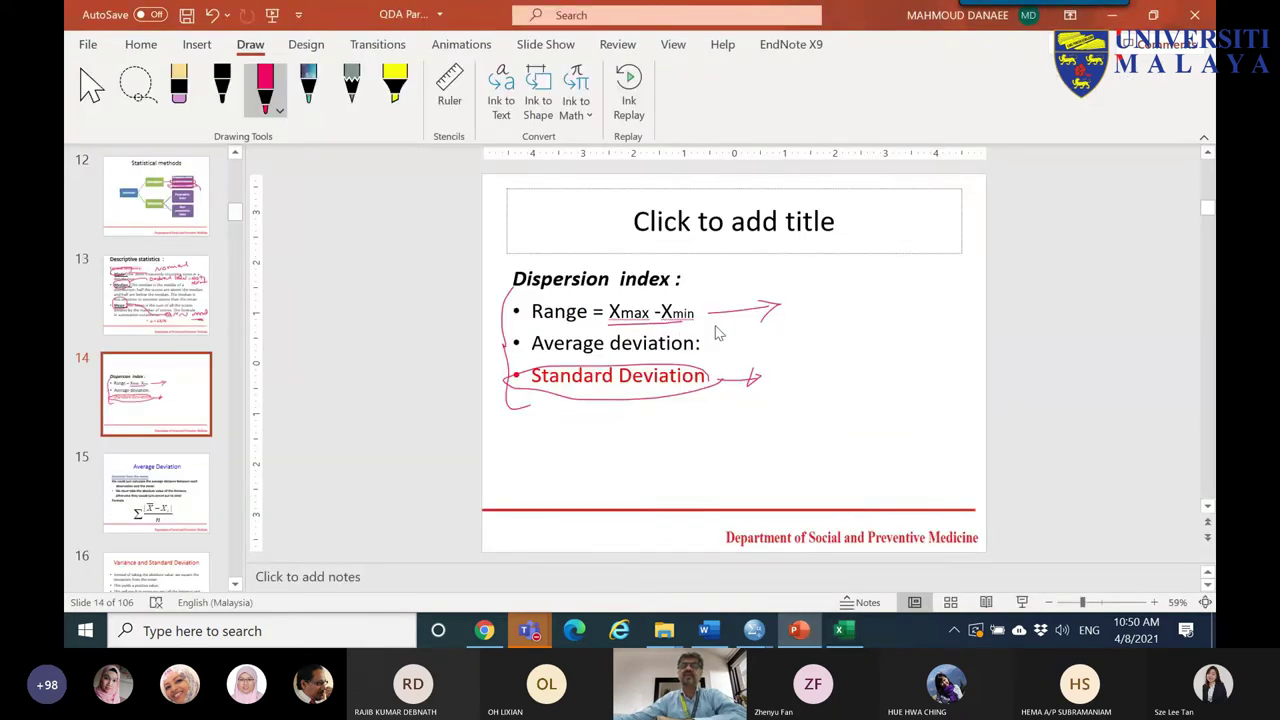
drag(790, 307, 821, 283)
mouse_move(530, 390)
mouse_down()
mouse_move(520, 420)
mouse_move(632, 413)
mouse_up()
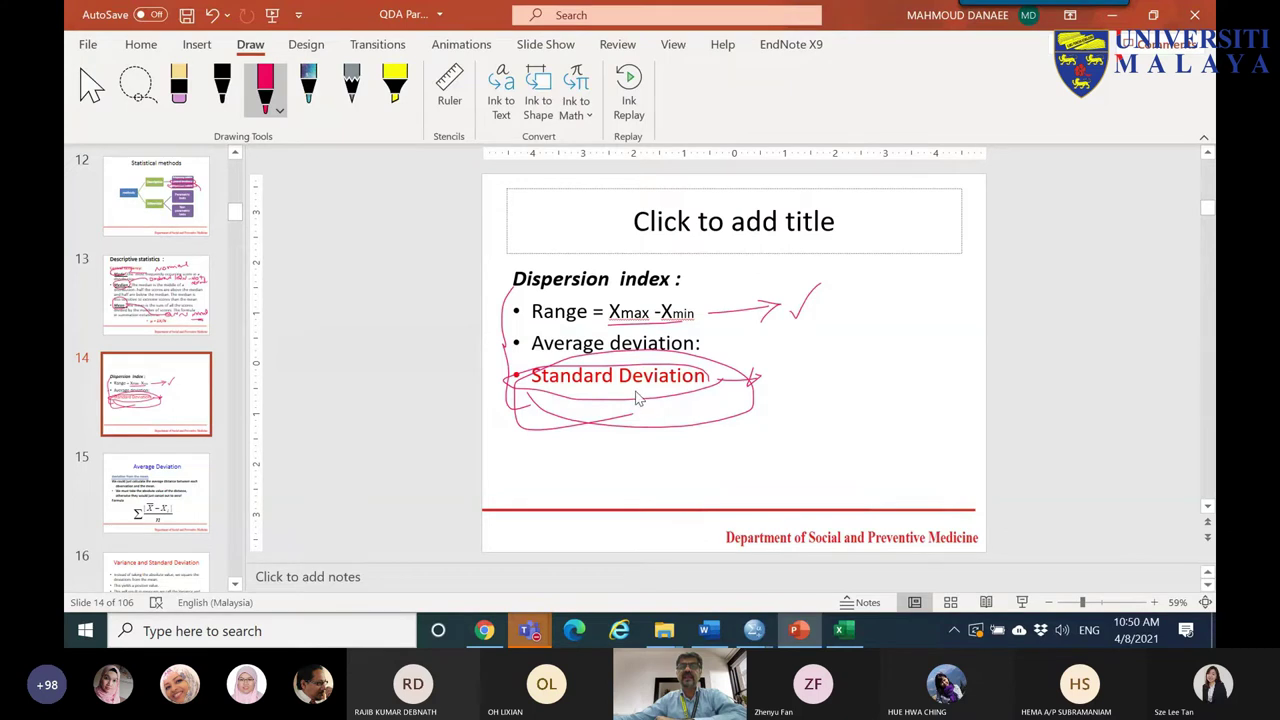
mouse_move(712, 389)
mouse_down()
mouse_move(814, 426)
mouse_move(920, 437)
mouse_up()
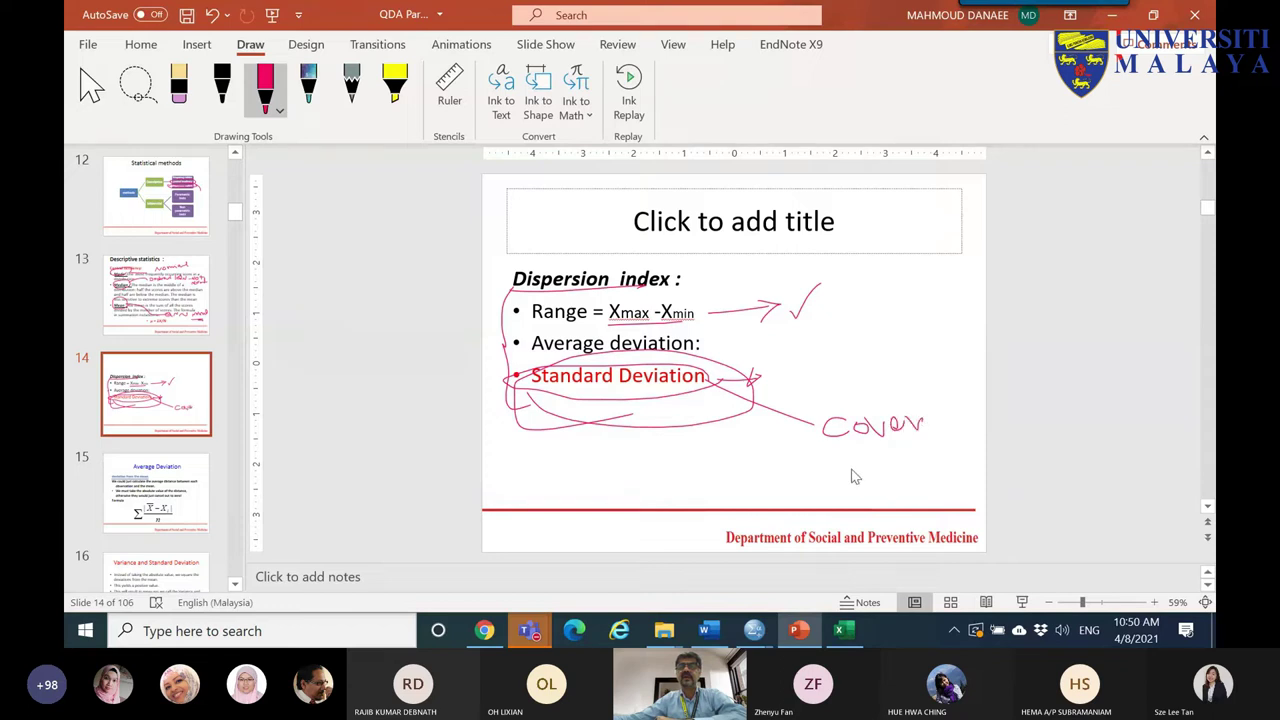
mouse_move(838, 494)
mouse_down()
mouse_move(874, 502)
mouse_move(903, 517)
mouse_up()
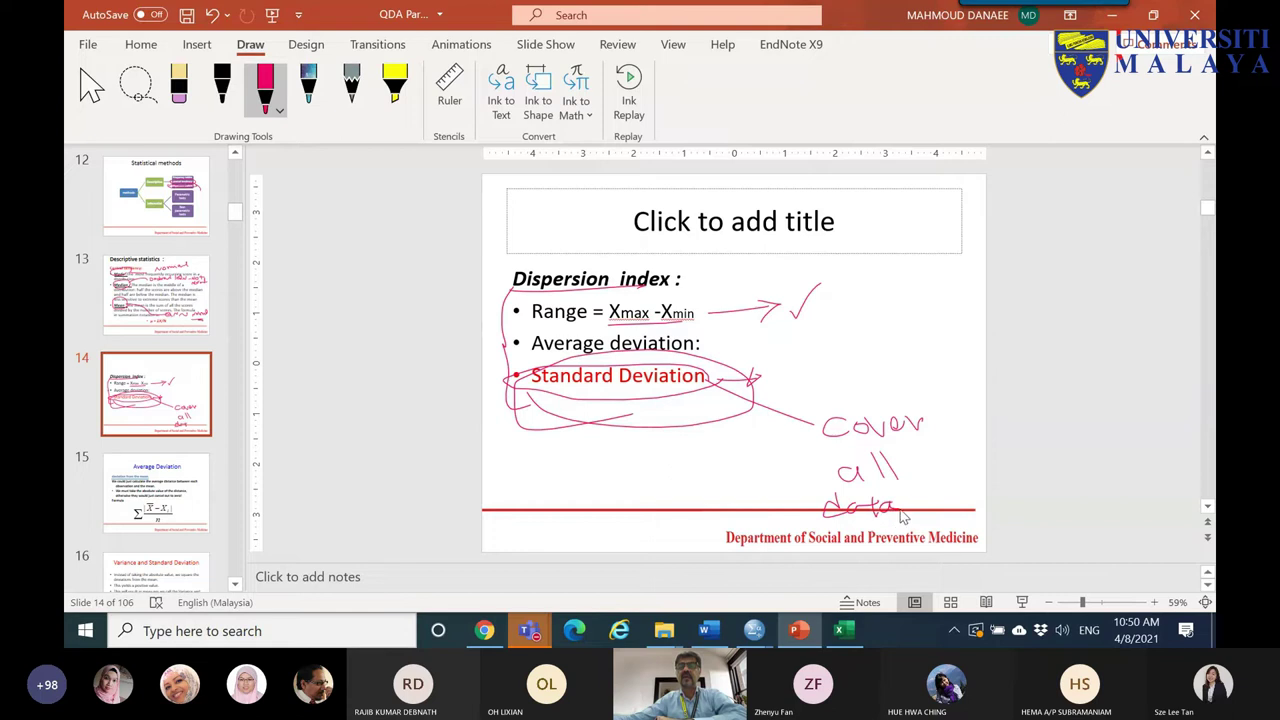
- Switch to Excel and delete columns B to D holding the row labels, S1 and S2
click(845, 630)
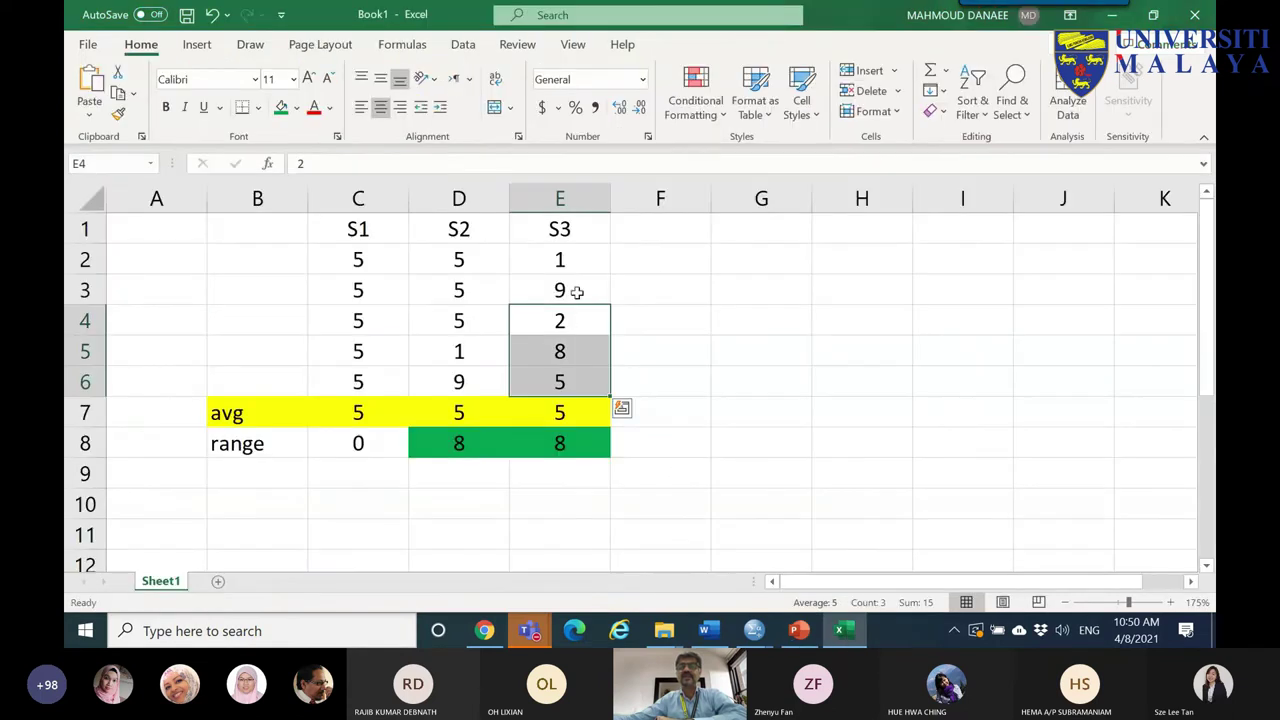
drag(500, 199, 207, 228)
right_click(352, 254)
click(400, 436)
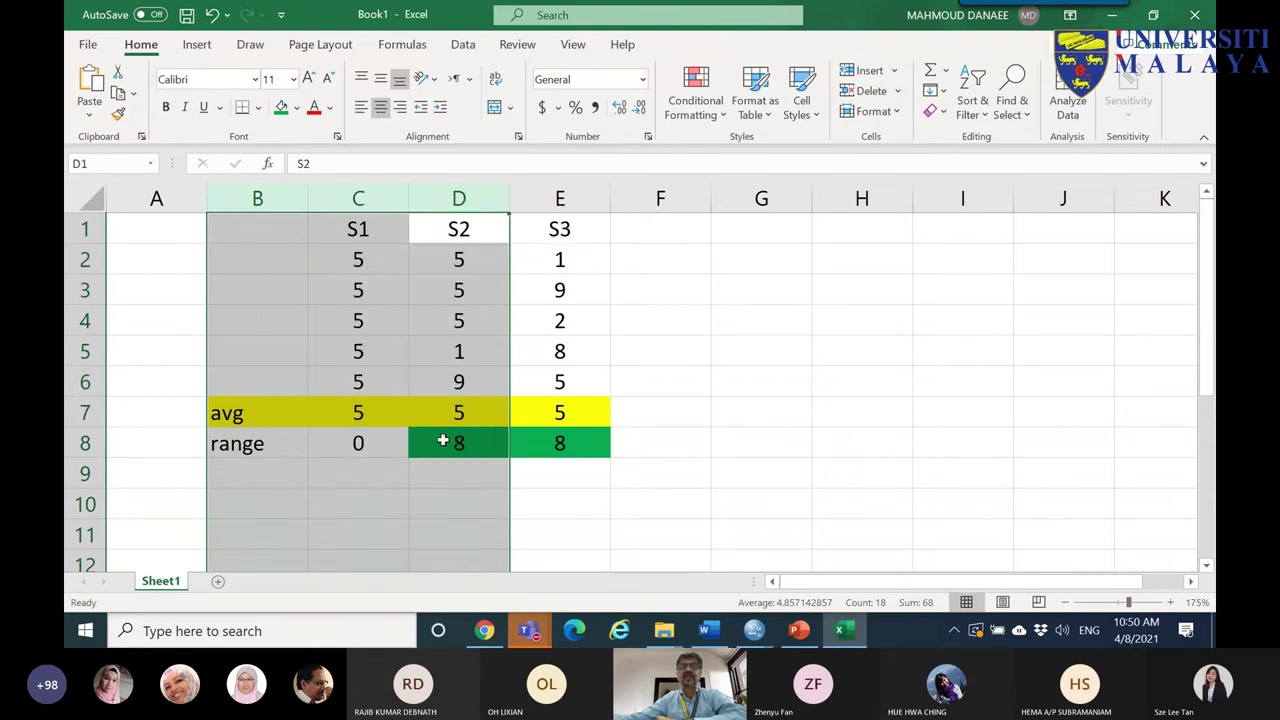
- Clear the value in the green range cell B8 under S3
ctrl+scroll(434, 387, up, 5)
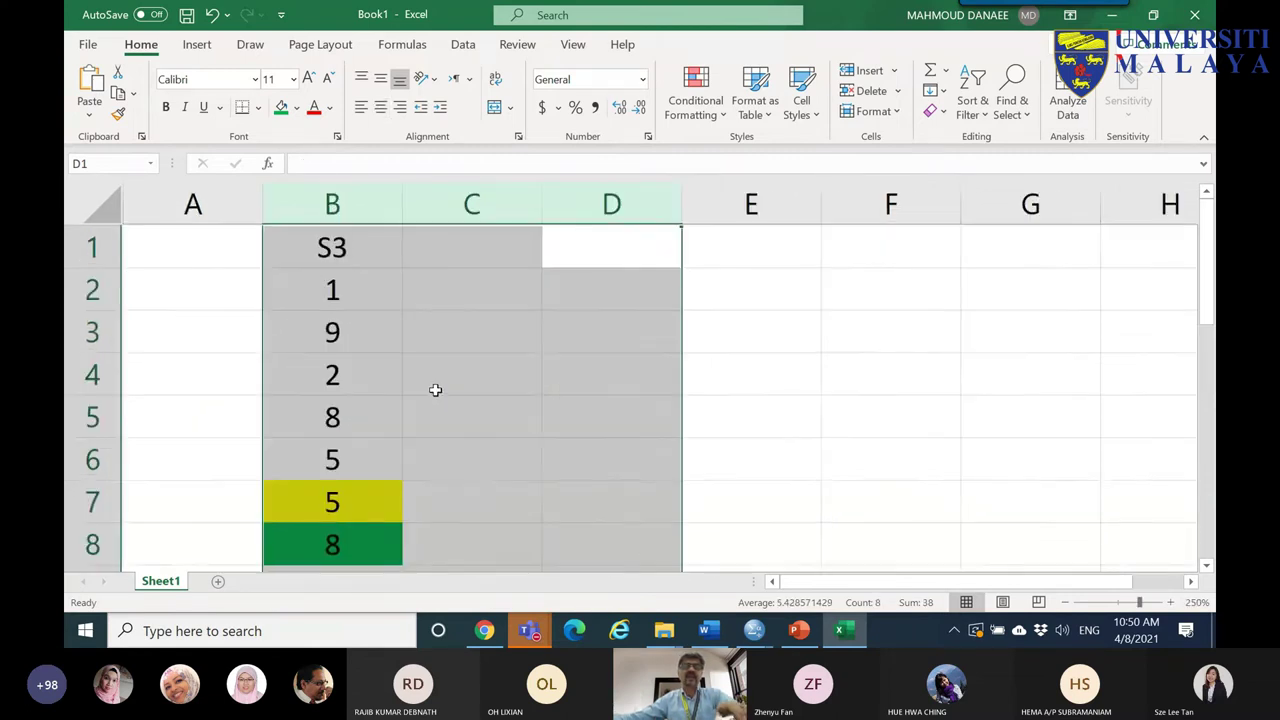
ctrl+scroll(434, 390, down, 1)
scroll(420, 395, down, 1)
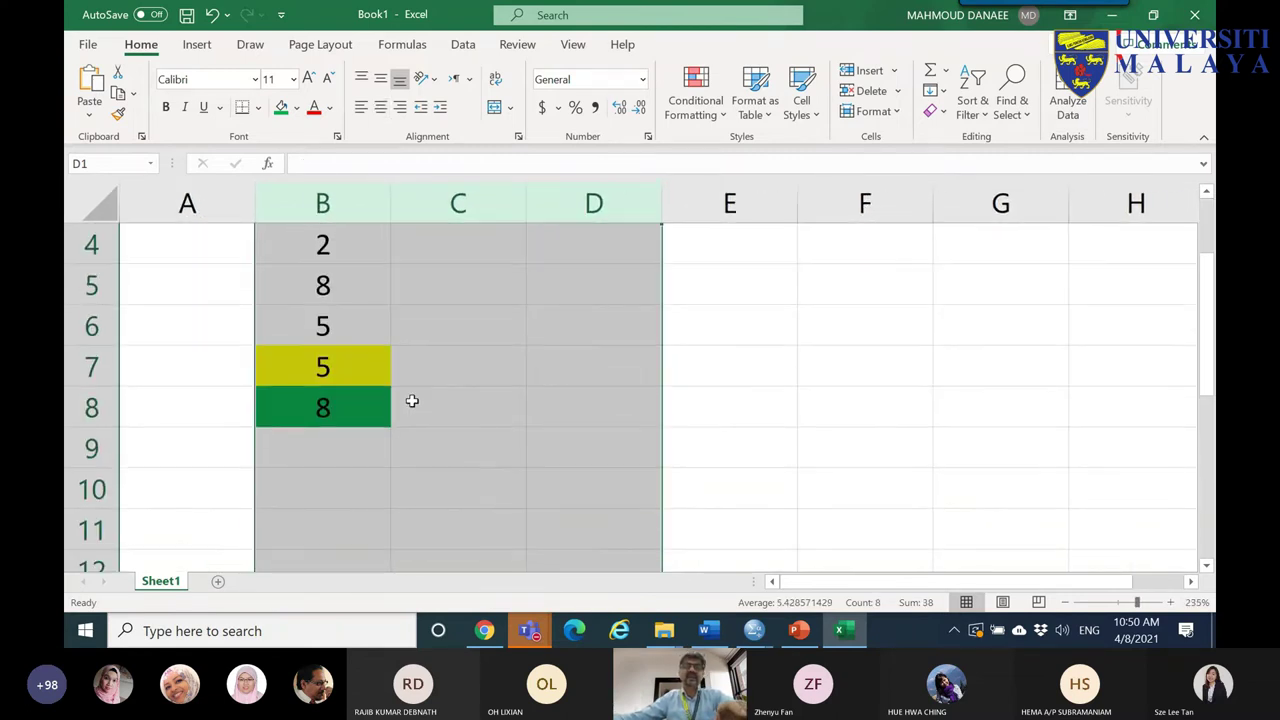
click(323, 403)
mouse_move(331, 397)
mouse_down()
mouse_move(360, 433)
mouse_move(330, 410)
mouse_up()
- Switch to the Dispersion index slide in PowerPoint, circle Deviation, link it to a handwritten and circled "mean", and draw an X beside it
click(798, 630)
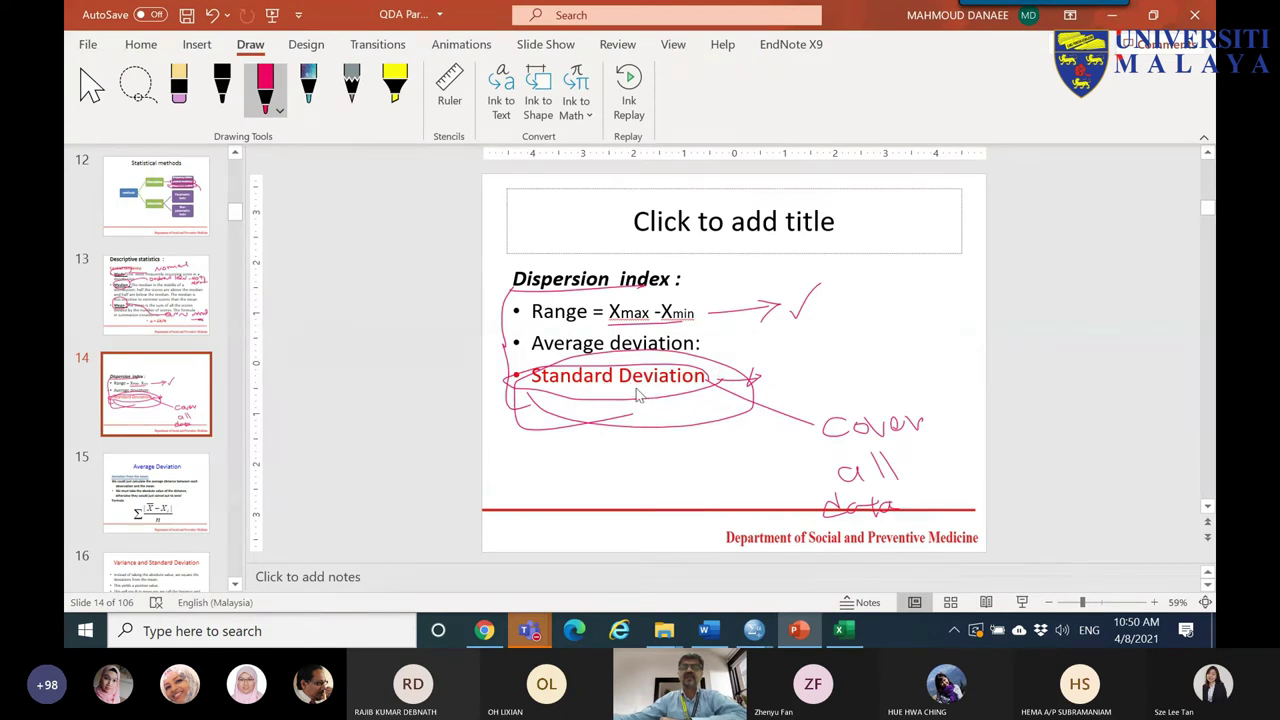
drag(705, 400, 621, 407)
mouse_move(712, 388)
mouse_down()
mouse_move(754, 356)
mouse_move(778, 371)
mouse_move(789, 351)
mouse_move(822, 349)
mouse_move(823, 363)
mouse_move(837, 346)
mouse_move(873, 354)
mouse_move(772, 338)
mouse_move(855, 334)
mouse_move(868, 362)
mouse_up()
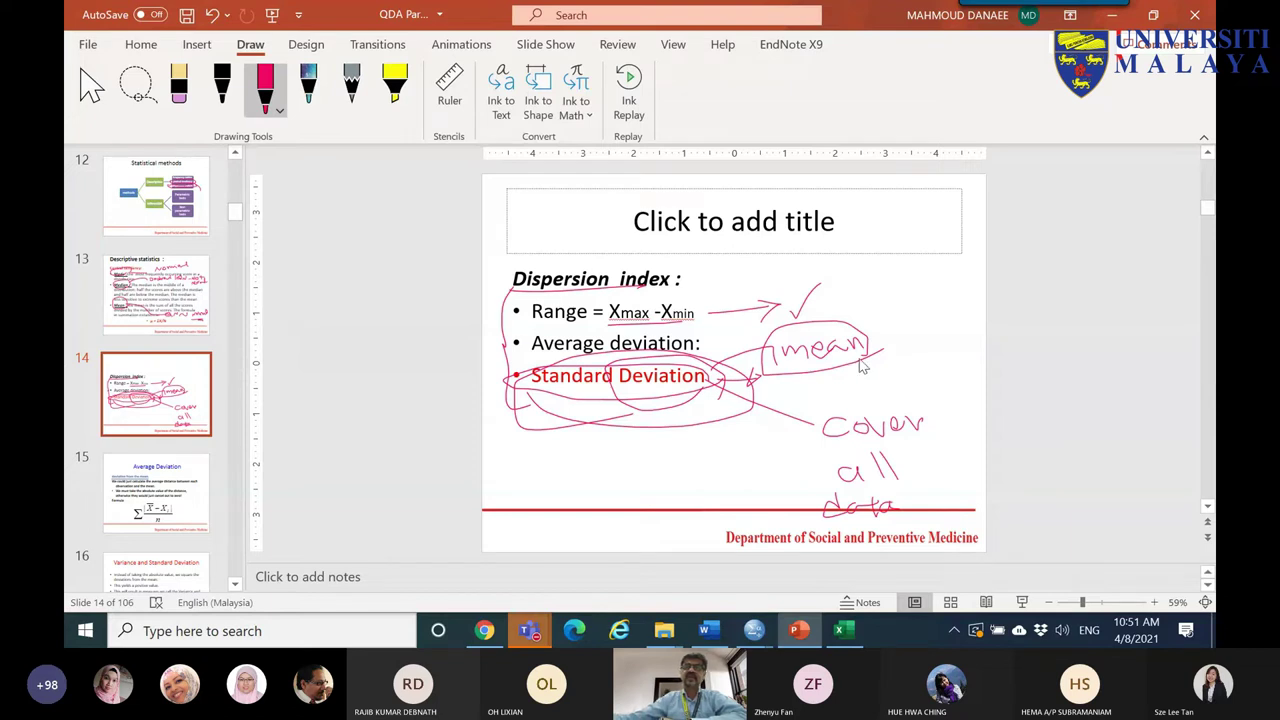
drag(882, 336, 906, 358)
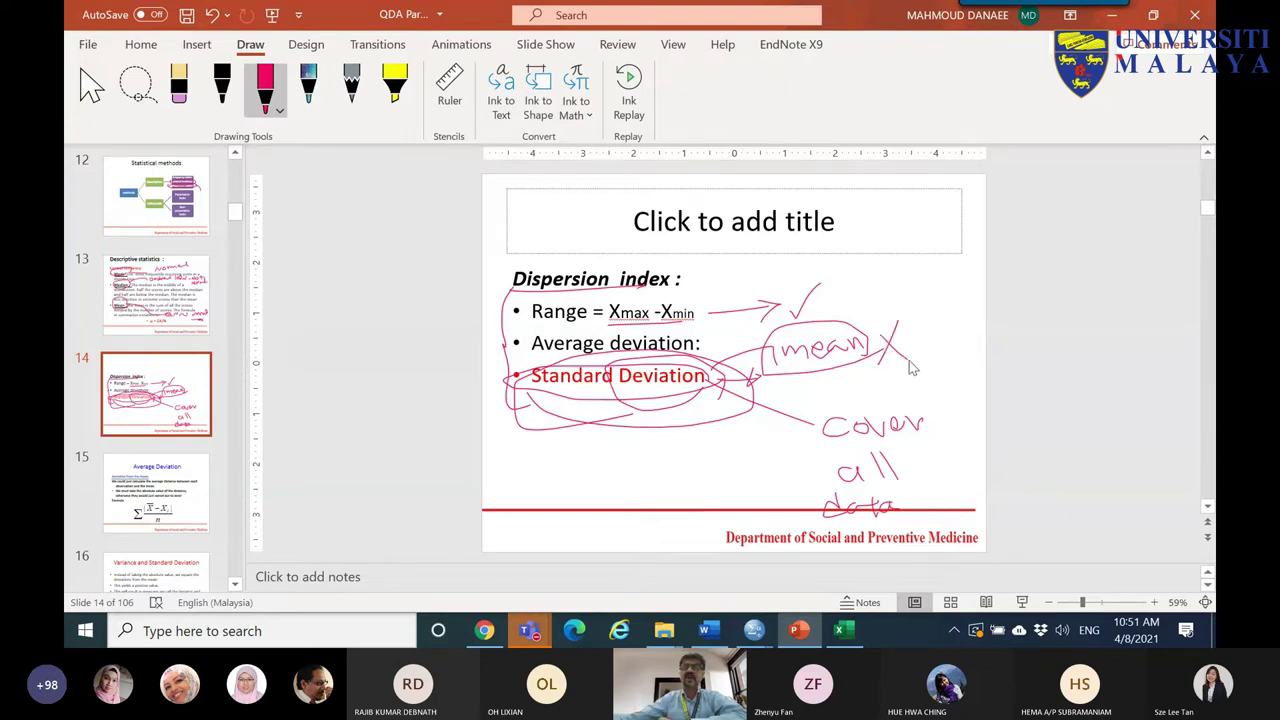
- Switch to Excel and handwrite the deviation heading xi − x̄ in black ink over cell C1, beside S3
click(843, 630)
click(320, 366)
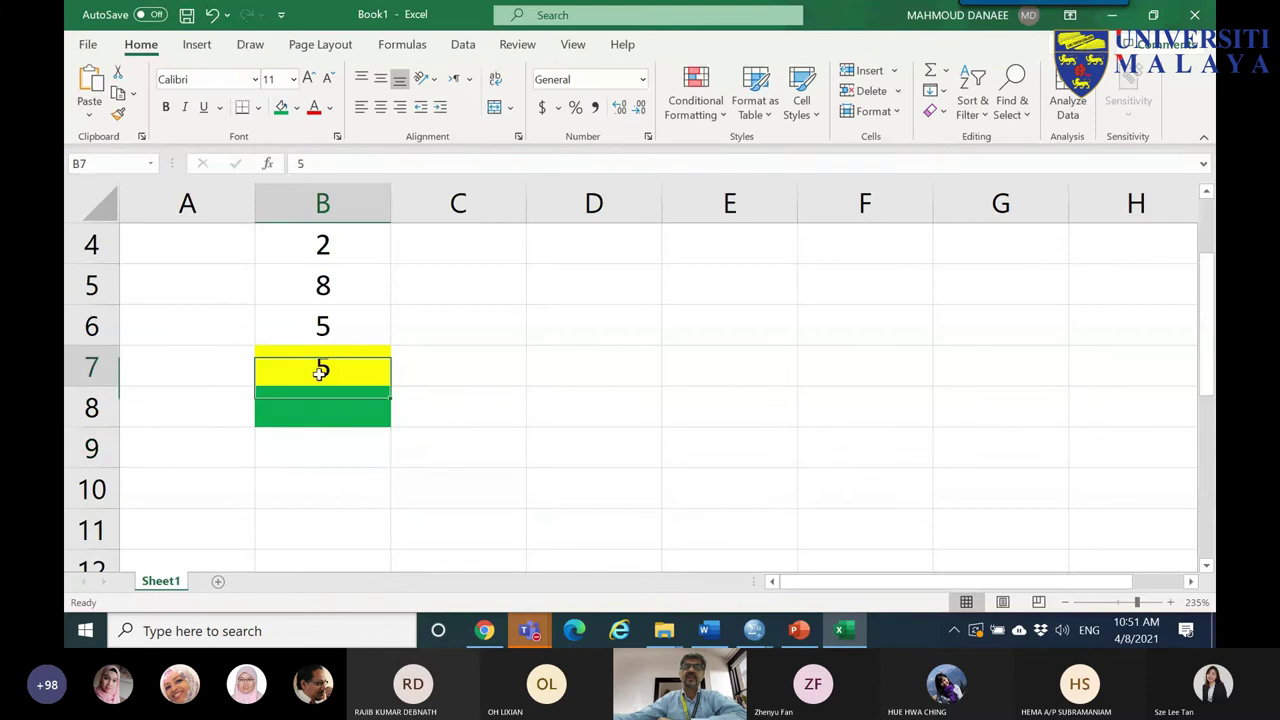
scroll(404, 464, up, 1)
click(434, 251)
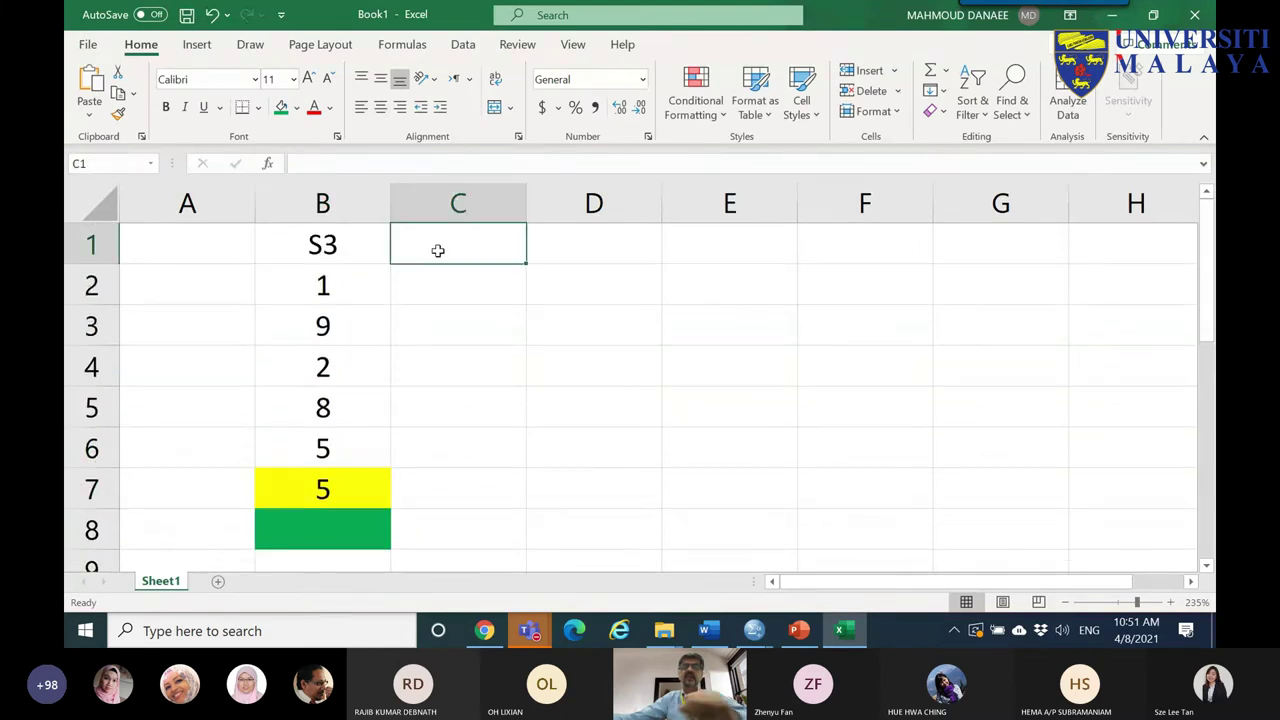
click(250, 44)
click(221, 88)
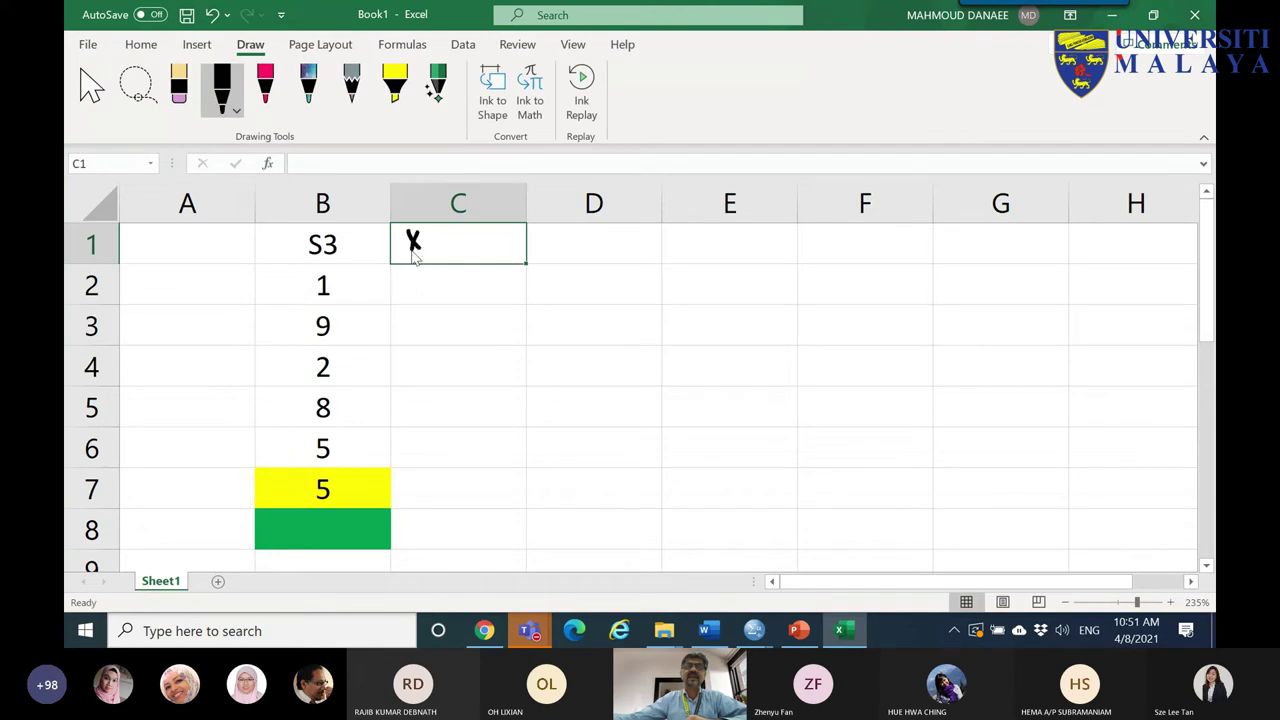
drag(432, 243, 431, 252)
mouse_move(444, 244)
mouse_down()
mouse_move(482, 251)
mouse_move(467, 253)
mouse_move(484, 231)
mouse_up()
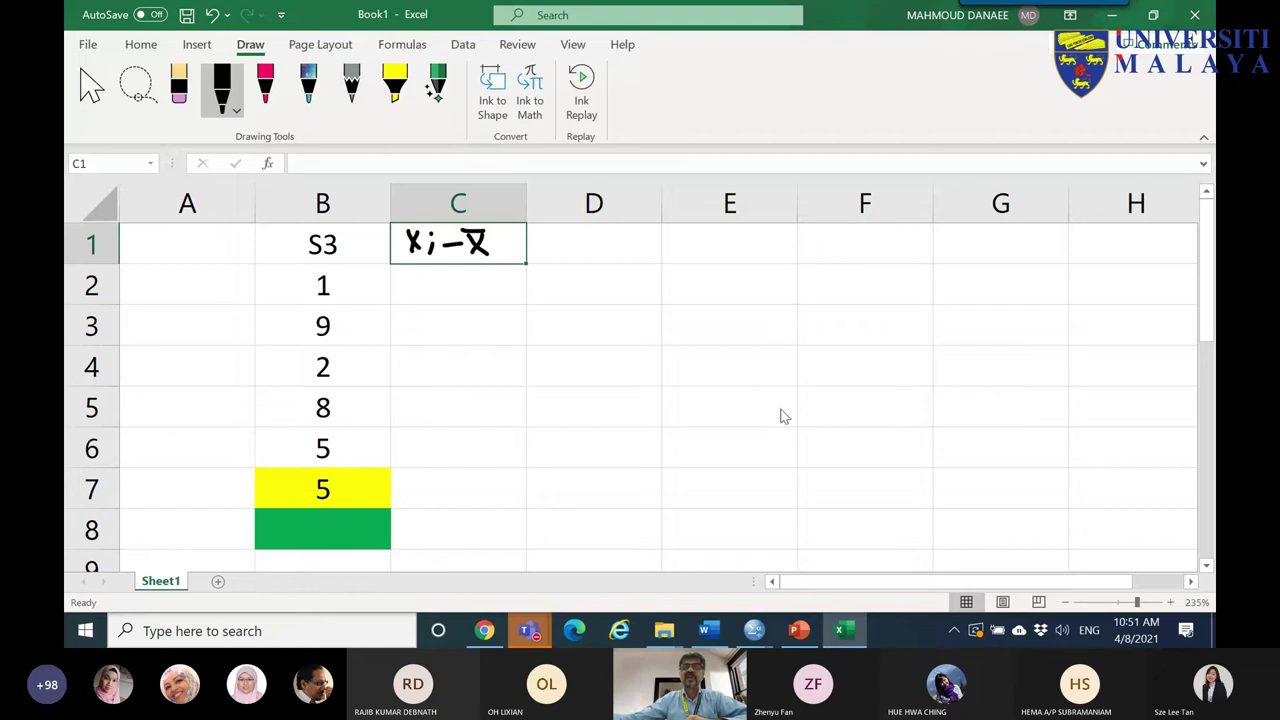
- Switch to Word, create a new blank document and draw the symbols x̄ and μ in black ink, one below the other
click(710, 629)
scroll(580, 432, down, 10)
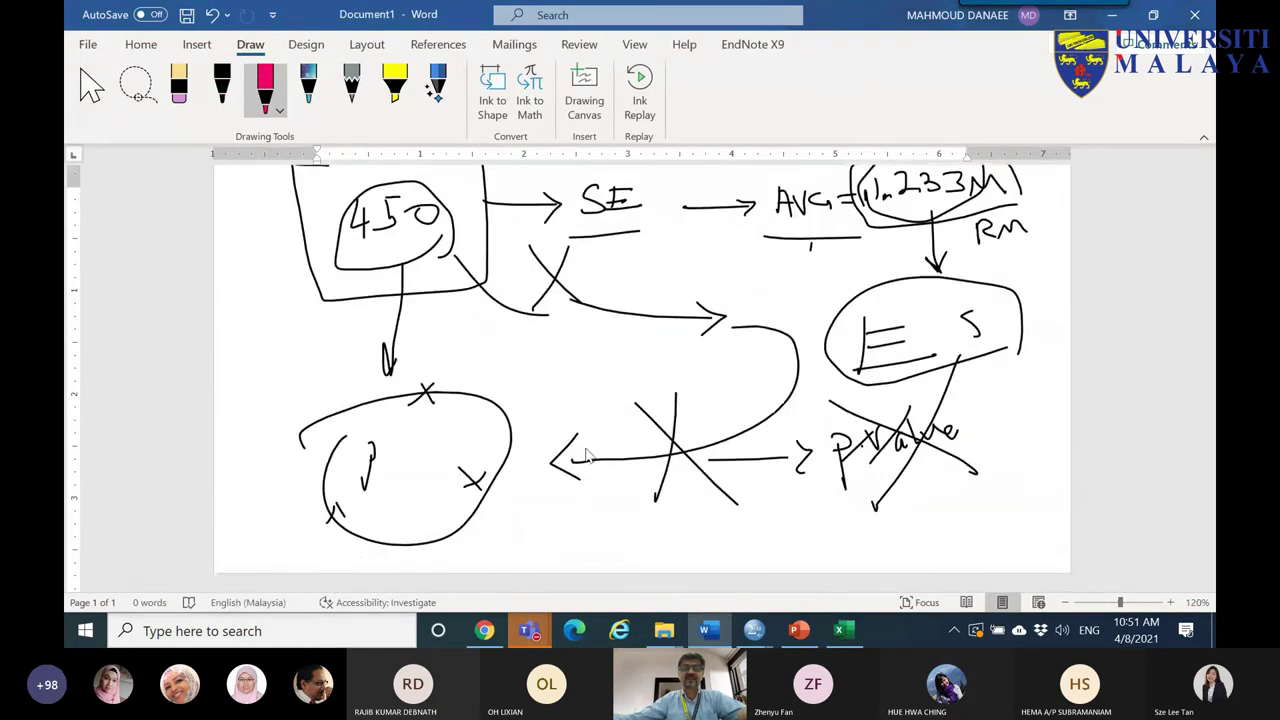
key(ctrl+n)
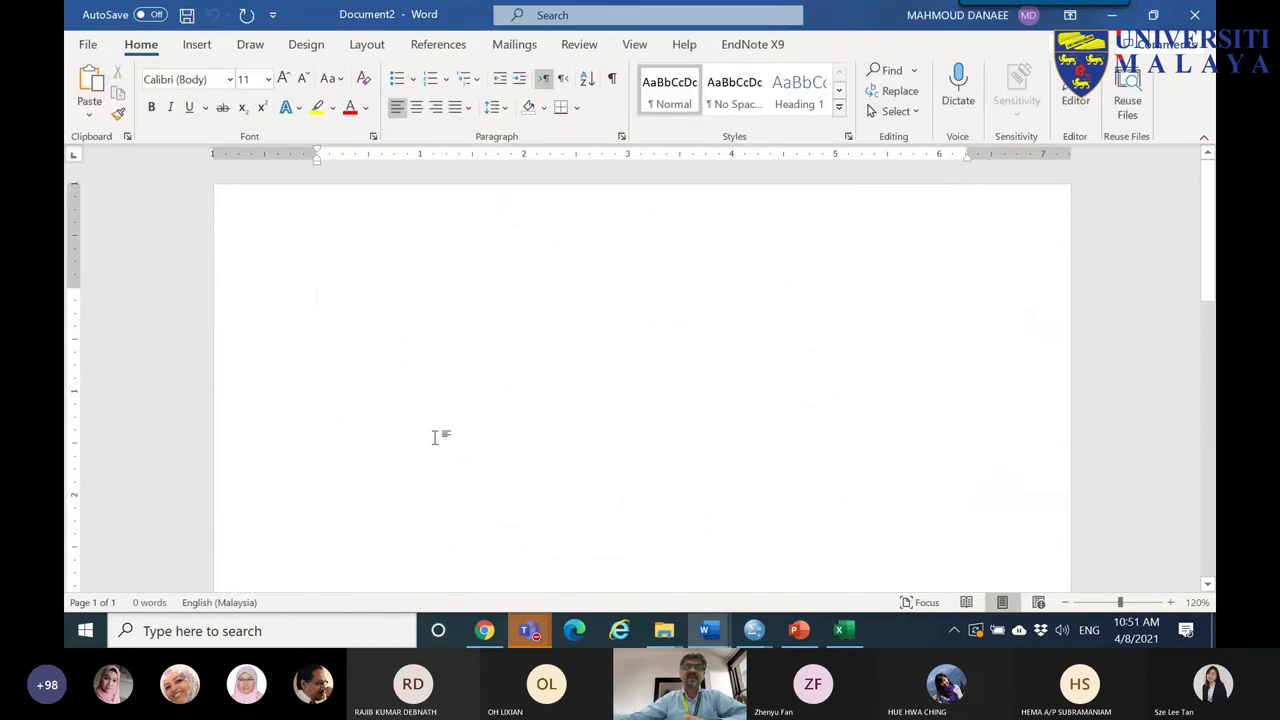
click(250, 44)
click(222, 88)
drag(294, 258, 330, 312)
drag(322, 262, 292, 310)
drag(273, 235, 339, 237)
drag(312, 378, 297, 461)
mouse_move(313, 384)
mouse_down()
mouse_move(338, 410)
mouse_move(353, 405)
mouse_up()
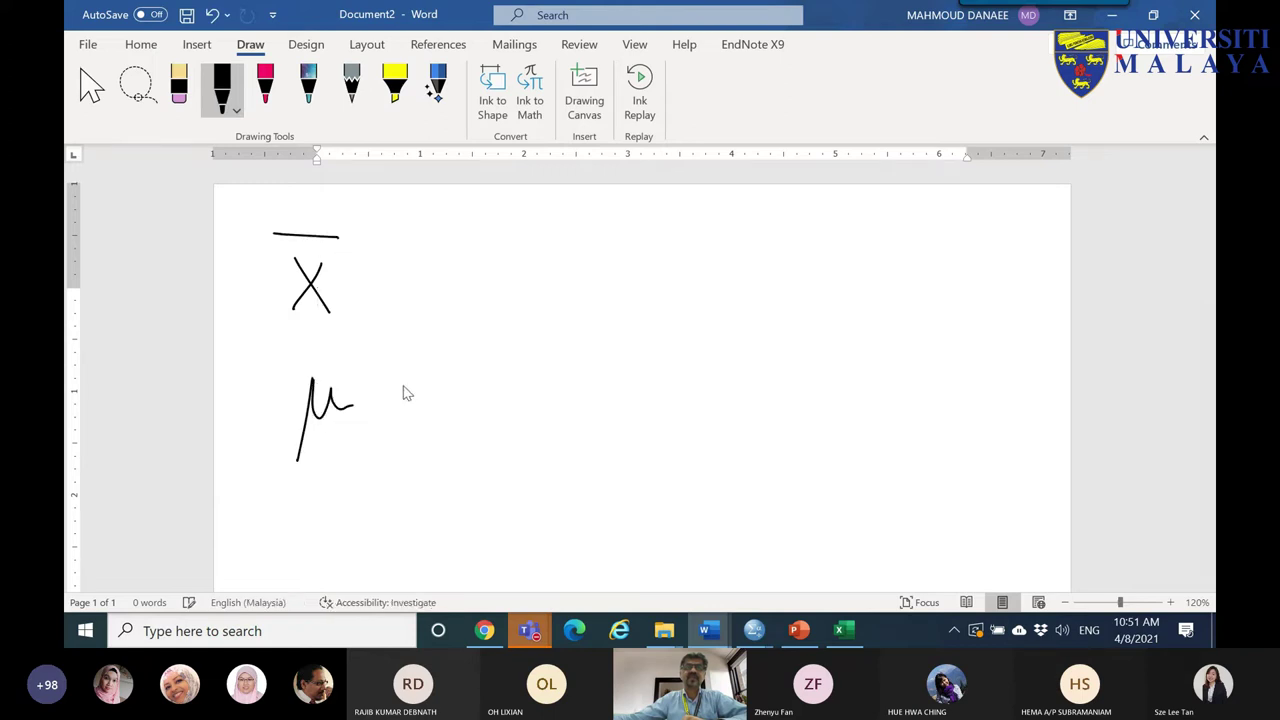
- Draw lines from x̄ and μ to the handwritten words "average" and "mean", and draw an outline around the two symbols
drag(359, 299, 454, 310)
drag(376, 400, 443, 363)
mouse_move(509, 330)
mouse_down()
mouse_move(644, 335)
mouse_move(663, 367)
mouse_move(706, 332)
mouse_move(741, 350)
mouse_up()
mouse_move(519, 443)
mouse_down()
mouse_move(579, 446)
mouse_move(601, 426)
mouse_move(663, 419)
mouse_move(698, 443)
mouse_up()
mouse_move(367, 427)
mouse_down()
mouse_move(250, 486)
mouse_move(196, 203)
mouse_move(316, 194)
mouse_move(406, 357)
mouse_move(362, 485)
mouse_up()
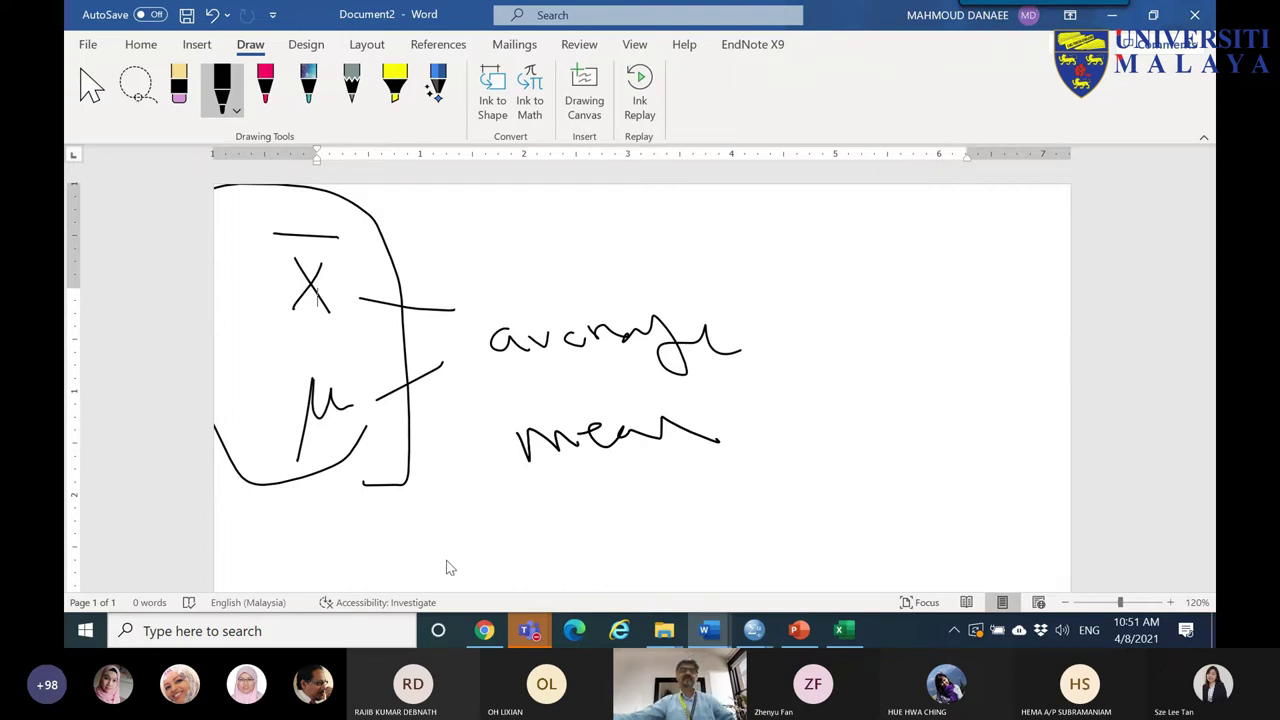
- Draw a line from x̄ to the handwritten word "sample" above "average" and circle the word
drag(342, 270, 470, 250)
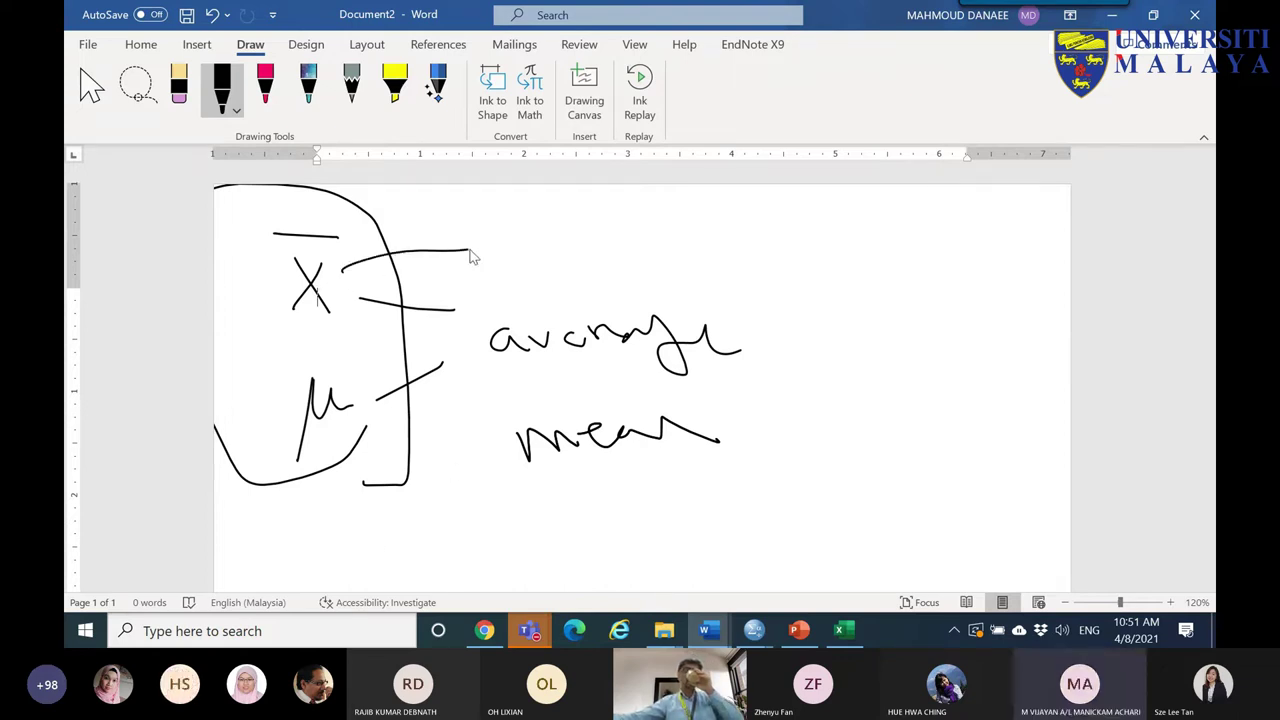
mouse_move(538, 224)
mouse_down()
mouse_move(528, 238)
mouse_move(600, 246)
mouse_move(606, 268)
mouse_move(620, 214)
mouse_move(650, 232)
mouse_up()
drag(677, 258, 538, 274)
drag(600, 198, 660, 242)
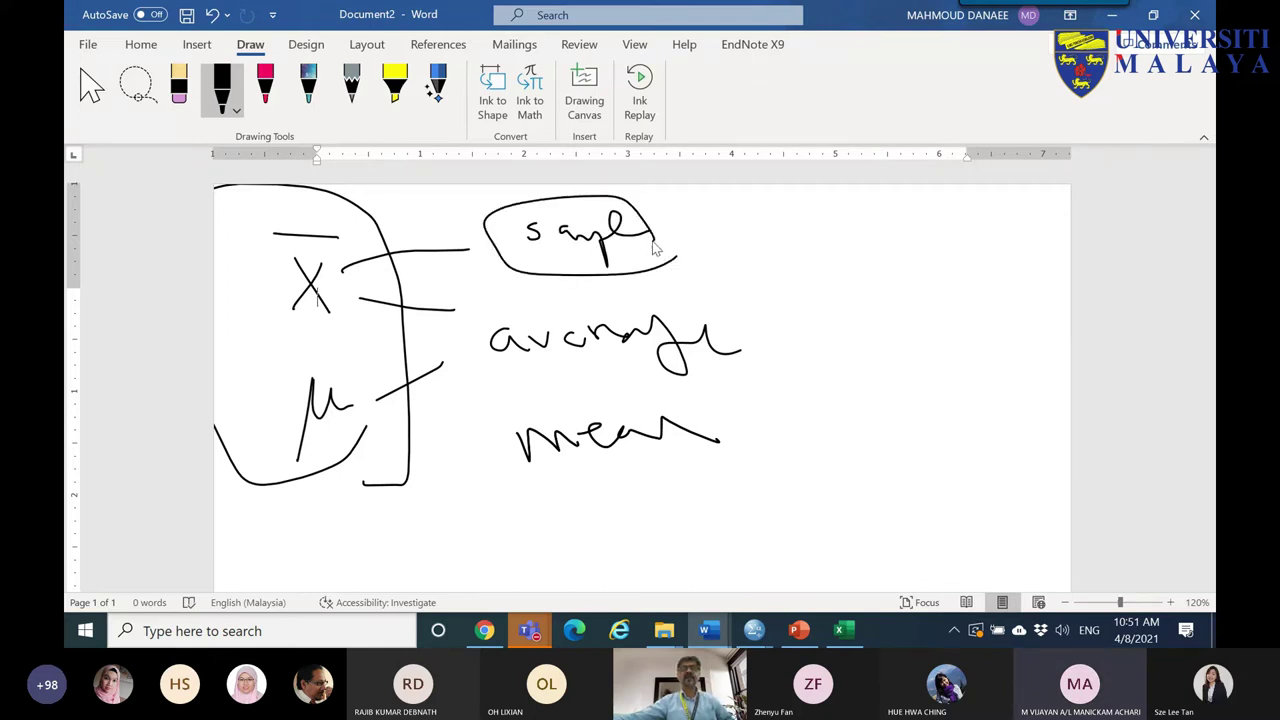
- Draw a curve from μ down to a handwritten, underlined "pop", and draw a box around μ
mouse_move(338, 410)
mouse_down()
mouse_move(593, 543)
mouse_move(632, 580)
mouse_up()
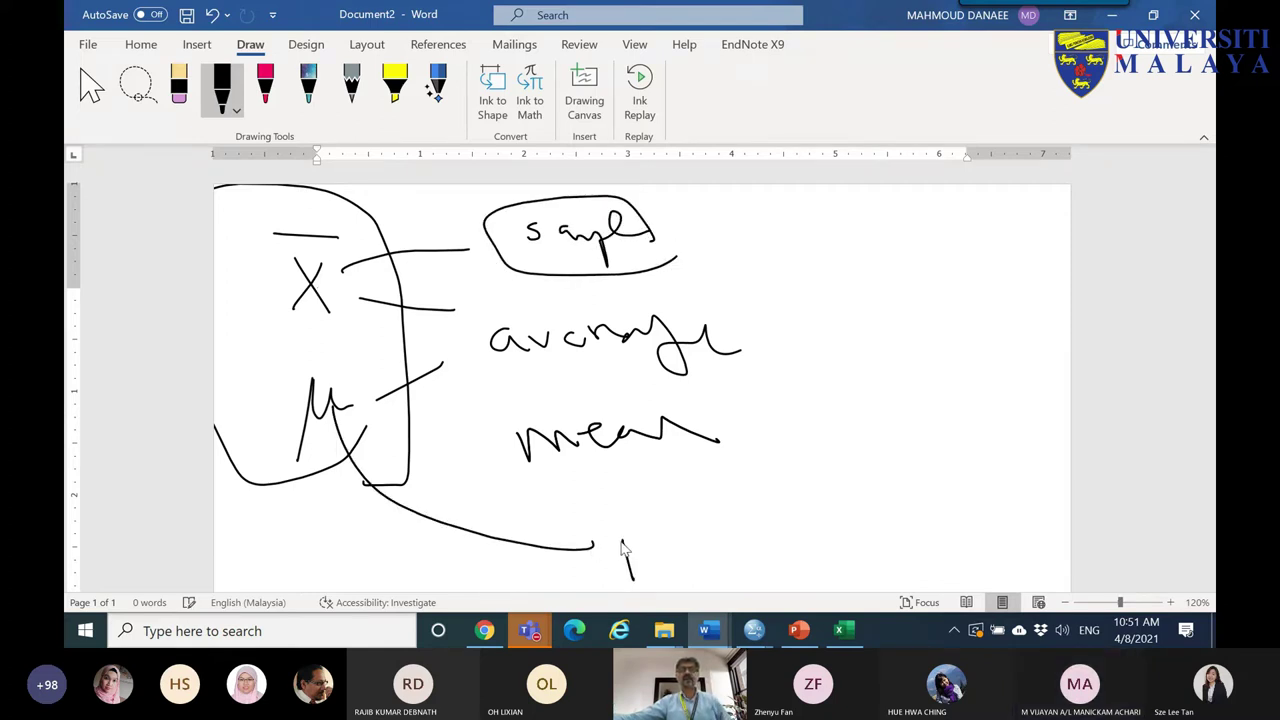
drag(664, 538, 680, 543)
drag(588, 540, 630, 580)
drag(654, 524, 676, 576)
drag(268, 368, 352, 362)
mouse_move(369, 432)
mouse_down()
mouse_move(324, 447)
mouse_move(324, 461)
mouse_move(360, 447)
mouse_up()
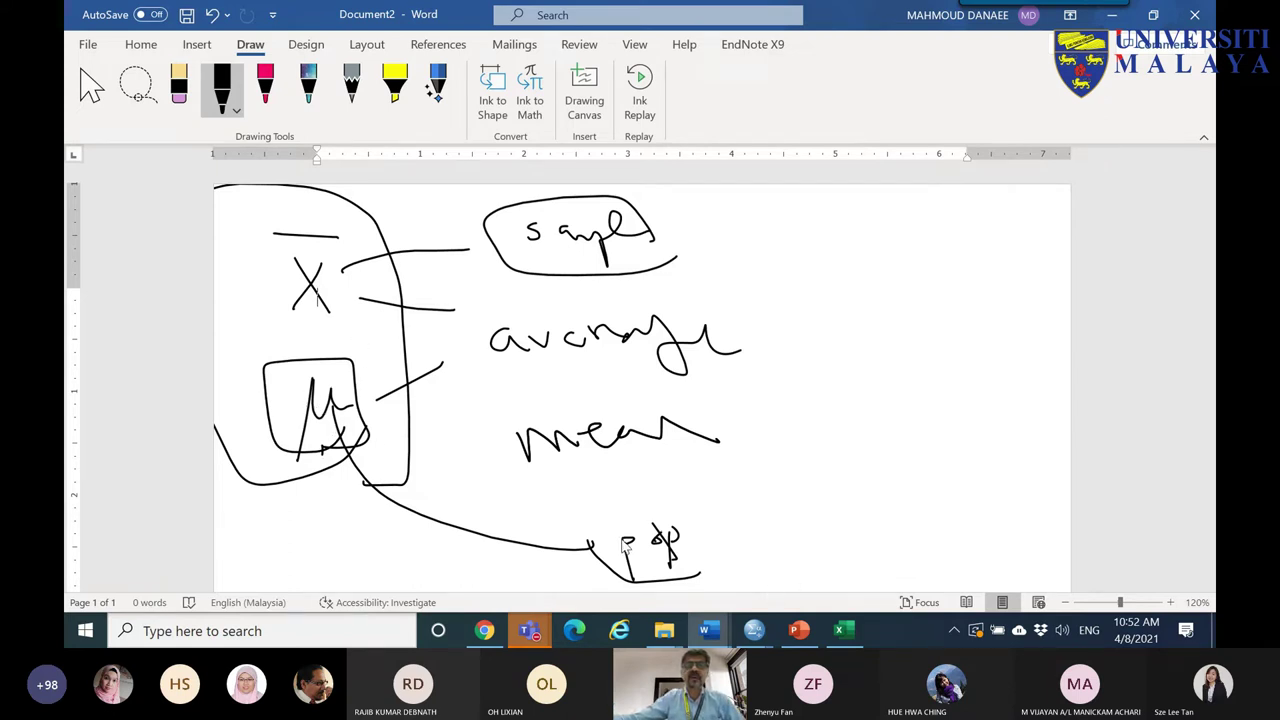
- Draw a circled x̄ beside "mean" with an S and a downward arrow above it, and link it by an arrow to a circled μ
drag(762, 457, 796, 500)
drag(800, 453, 754, 500)
drag(749, 427, 800, 427)
mouse_move(783, 320)
mouse_down()
mouse_move(783, 387)
mouse_move(792, 375)
mouse_up()
drag(786, 266, 770, 288)
mouse_move(736, 437)
mouse_down()
mouse_move(807, 417)
mouse_move(821, 465)
mouse_move(765, 508)
mouse_move(748, 428)
mouse_up()
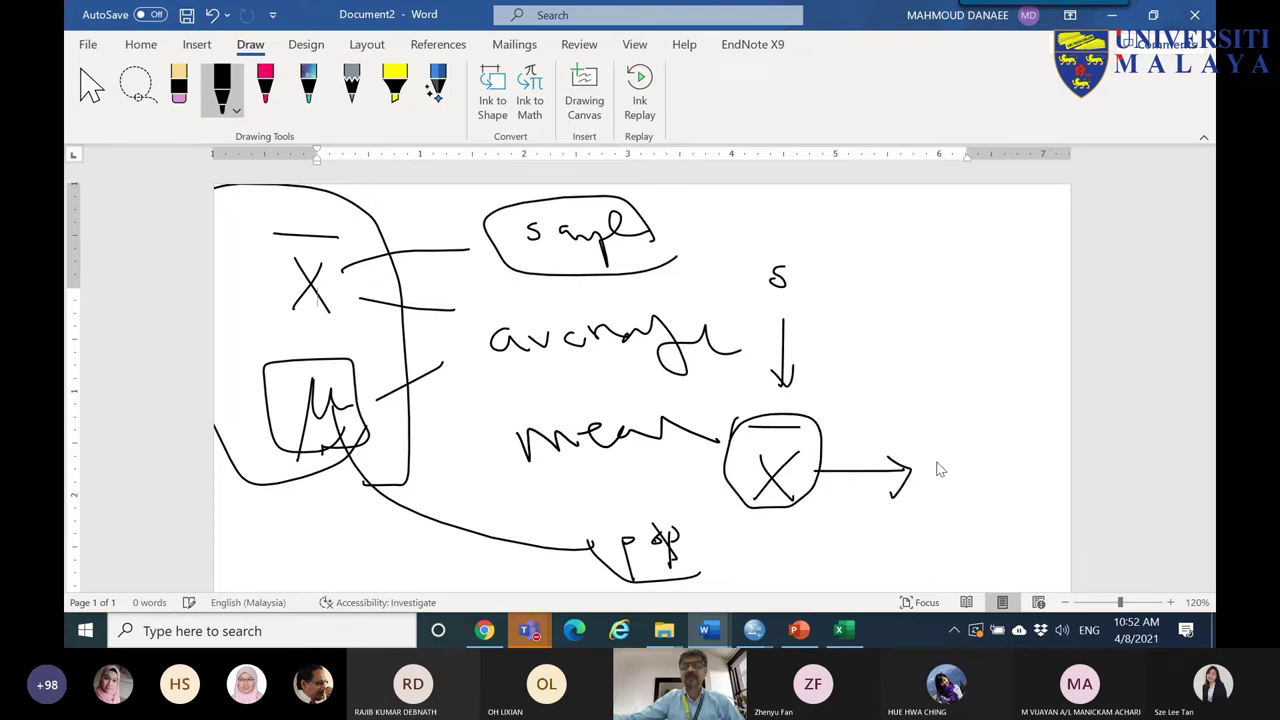
drag(967, 450, 984, 468)
mouse_move(995, 534)
mouse_down()
mouse_move(988, 425)
mouse_move(1011, 488)
mouse_up()
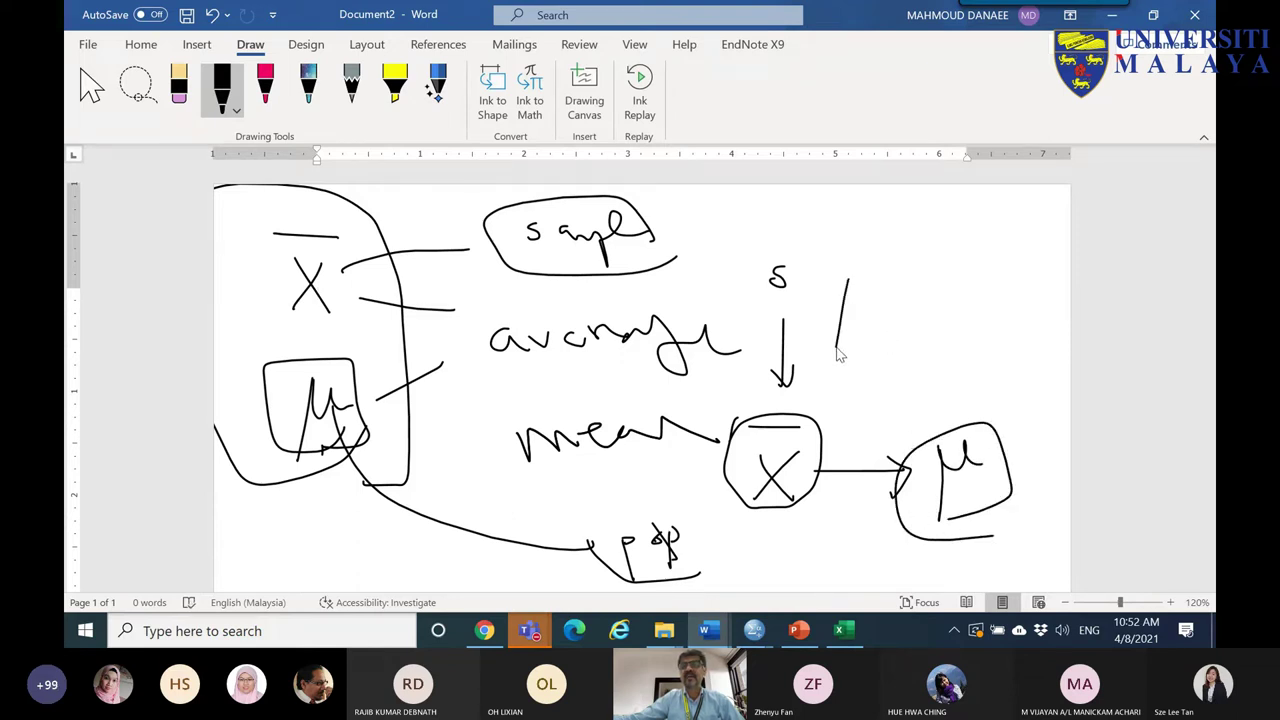
- Handwrite E(x̄) = μ above the circled x̄ and μ, circle its μ, and frame the whole equation
mouse_move(848, 283)
mouse_down()
mouse_move(874, 285)
mouse_move(867, 346)
mouse_up()
drag(920, 298, 884, 356)
drag(880, 292, 888, 366)
drag(934, 285, 942, 350)
drag(884, 268, 925, 266)
mouse_move(963, 320)
mouse_down()
mouse_move(990, 318)
mouse_move(976, 345)
mouse_move(1031, 311)
mouse_up()
mouse_move(818, 352)
mouse_down()
mouse_move(928, 388)
mouse_move(928, 356)
mouse_move(962, 362)
mouse_move(1048, 338)
mouse_move(963, 352)
mouse_up()
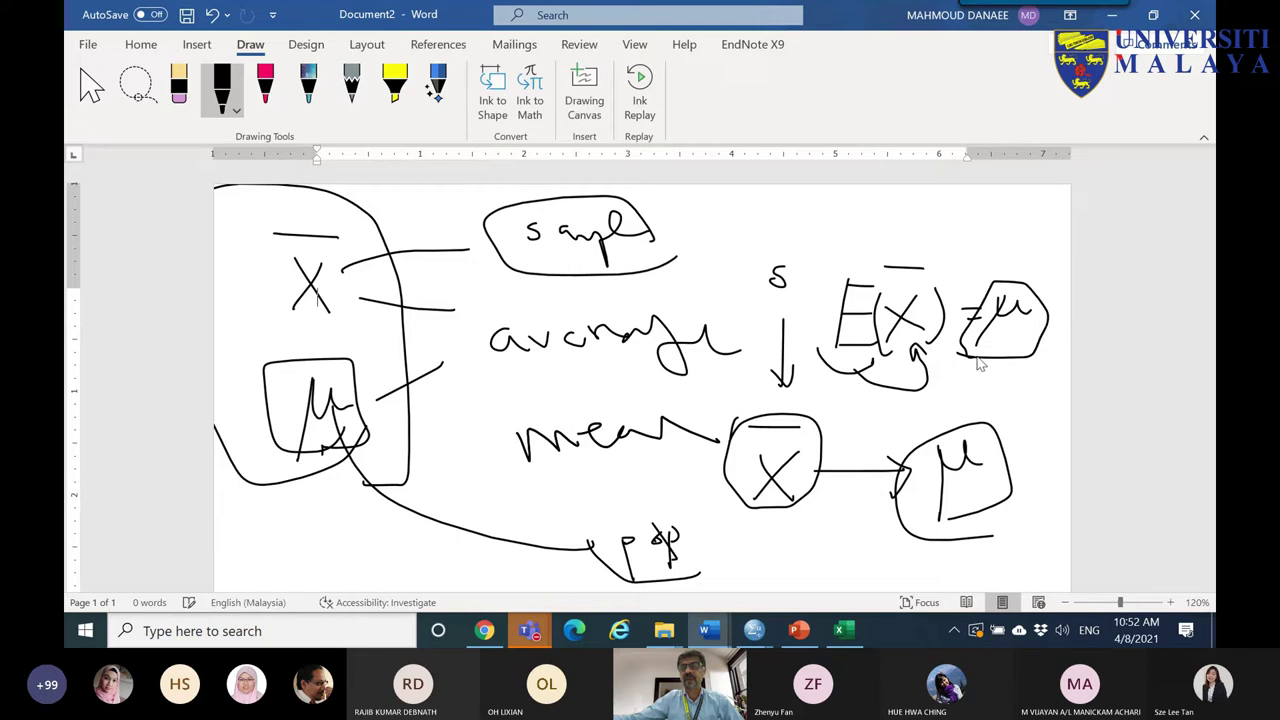
mouse_move(812, 252)
mouse_down()
mouse_move(1058, 240)
mouse_move(1064, 370)
mouse_move(818, 302)
mouse_move(812, 268)
mouse_move(804, 296)
mouse_up()
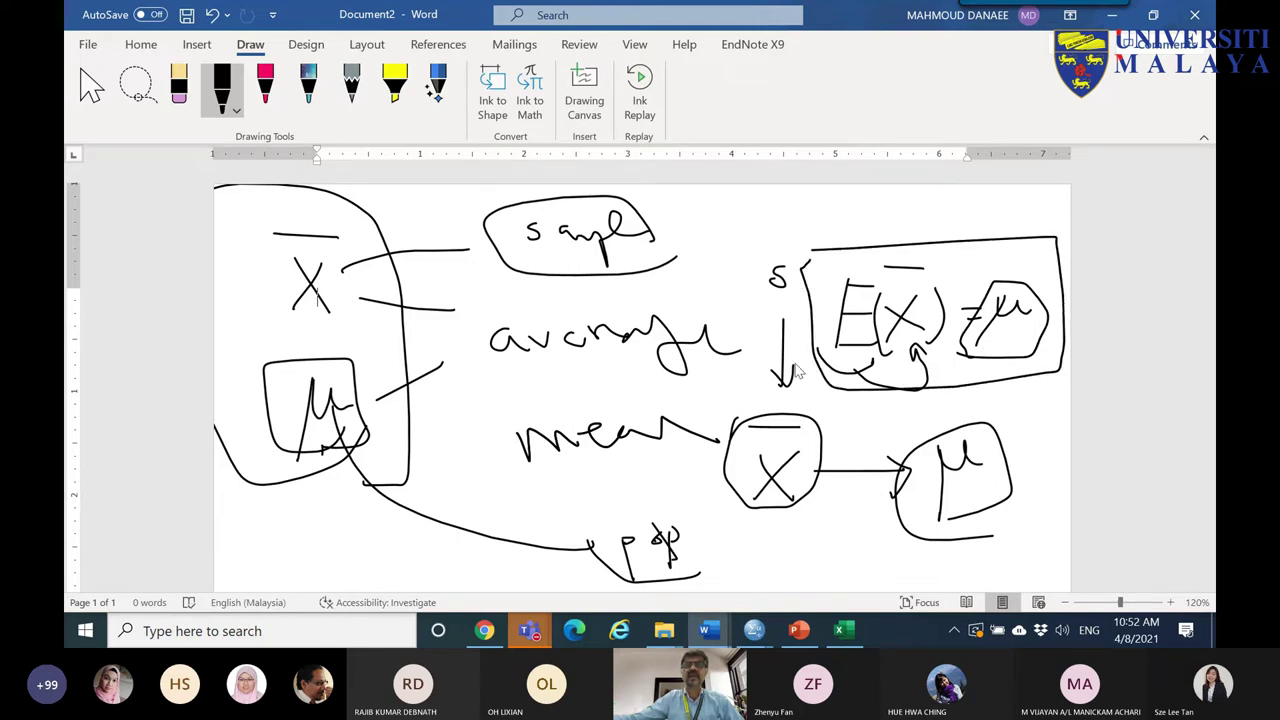
- Switch to Excel, enter =B2-5 in cell C2 and fill the formula down to C6
click(843, 630)
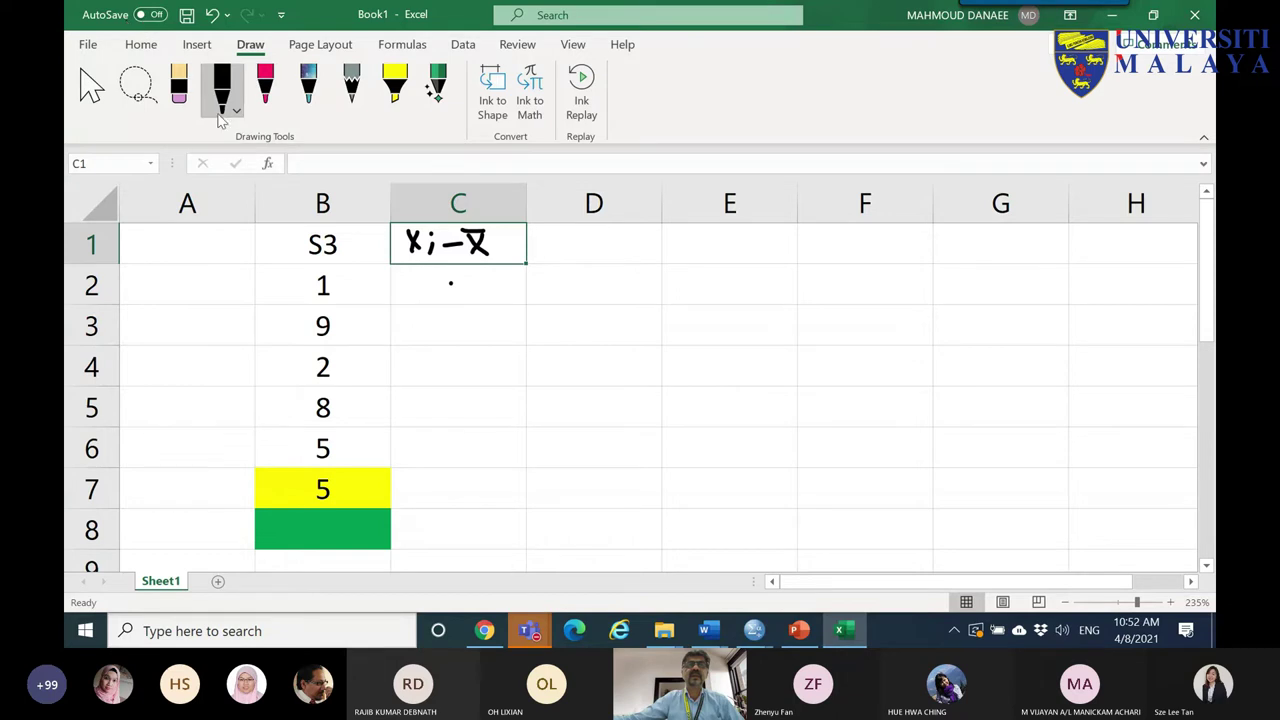
click(92, 88)
click(424, 290)
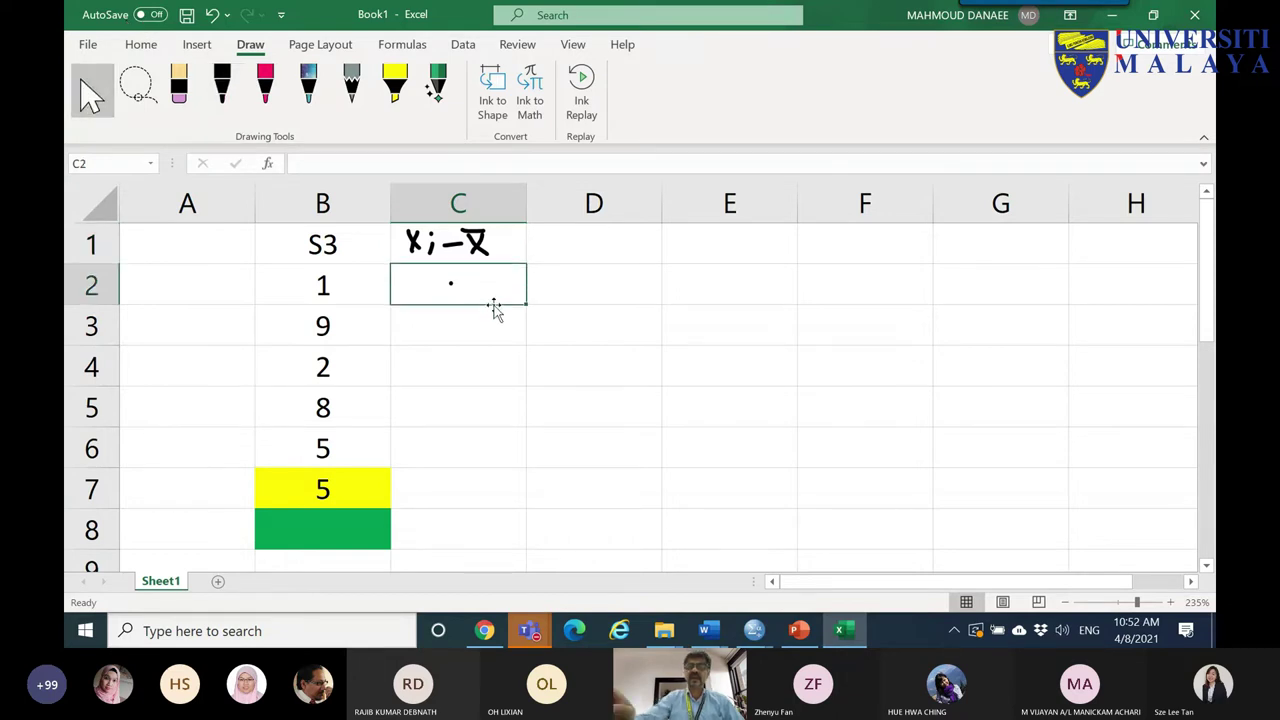
text(=)
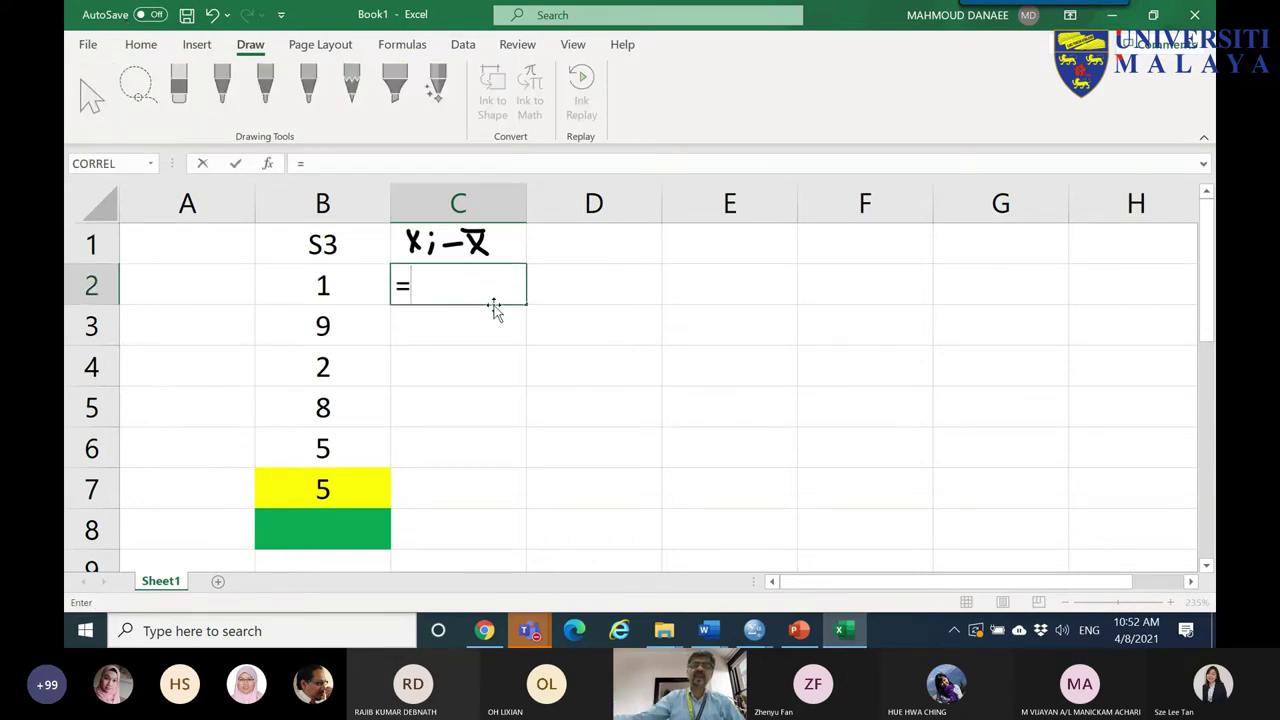
click(335, 286)
text(-5)
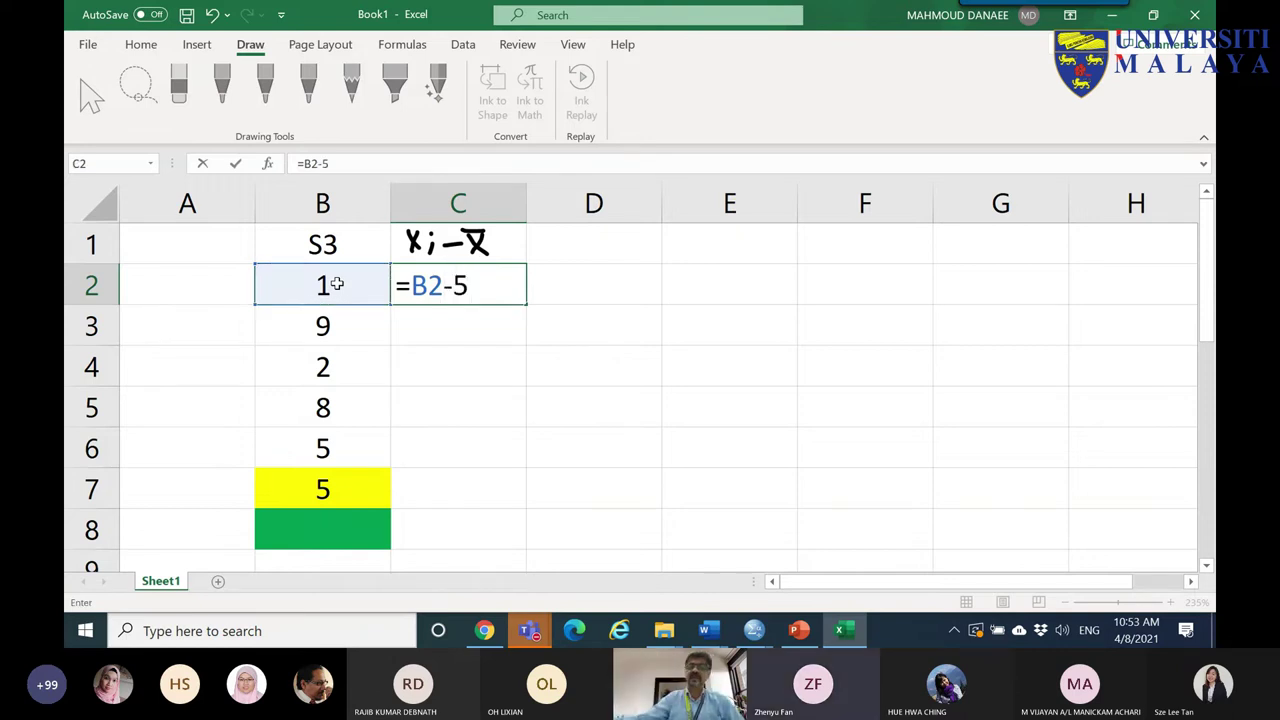
key(Return)
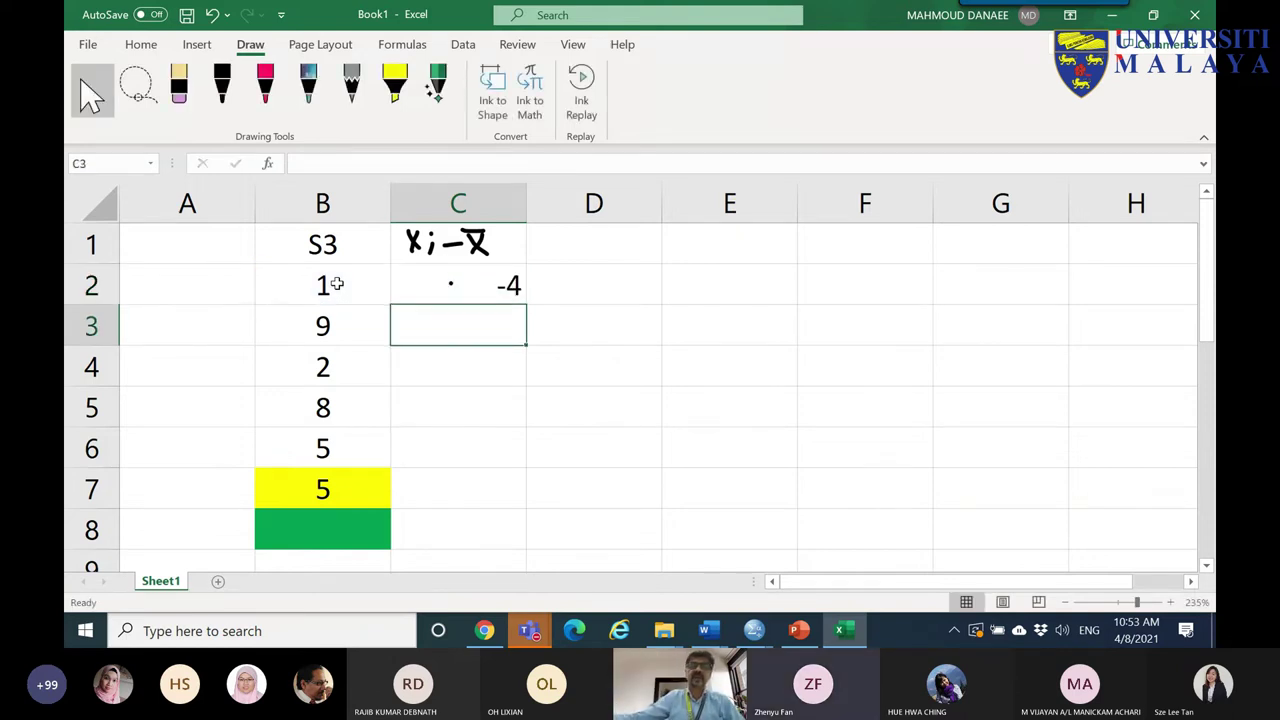
click(433, 292)
drag(526, 302, 505, 460)
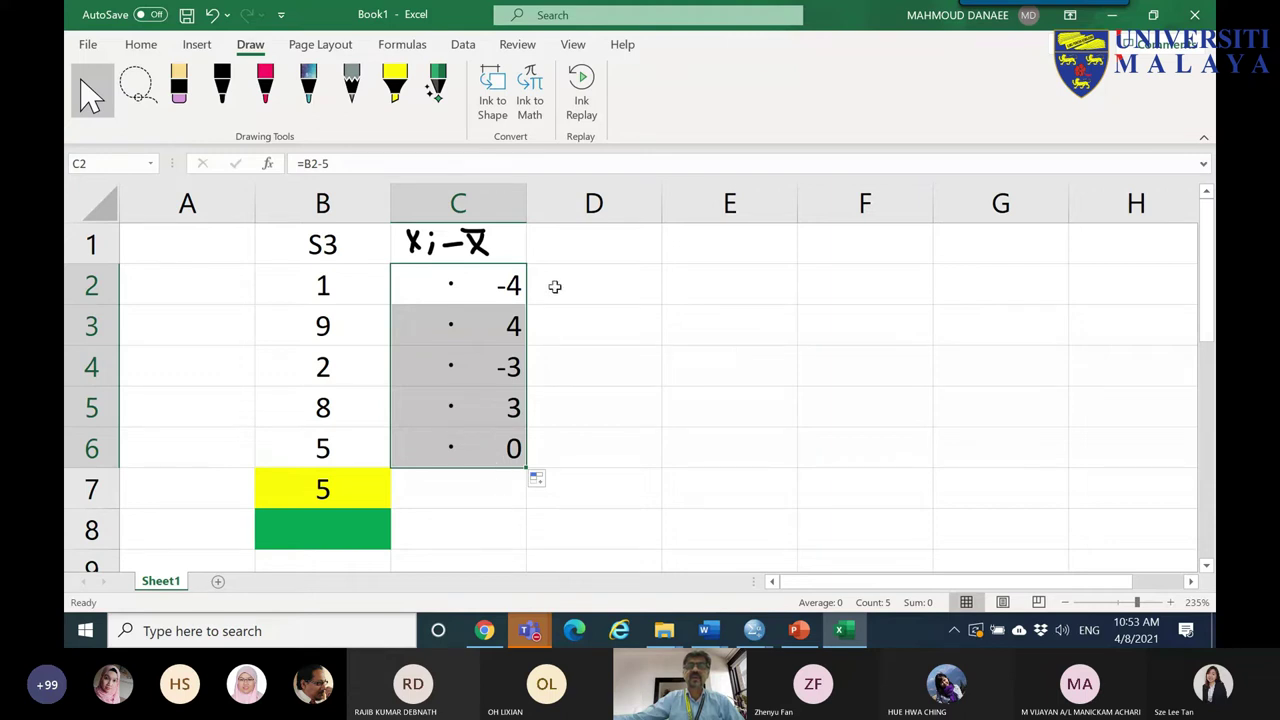
- Handwrite Σ(xi − x̄) in pink ink over columns F to H and underline xi twice
click(265, 85)
mouse_move(833, 320)
mouse_down()
mouse_move(877, 321)
mouse_move(854, 334)
mouse_move(886, 351)
mouse_move(946, 345)
mouse_up()
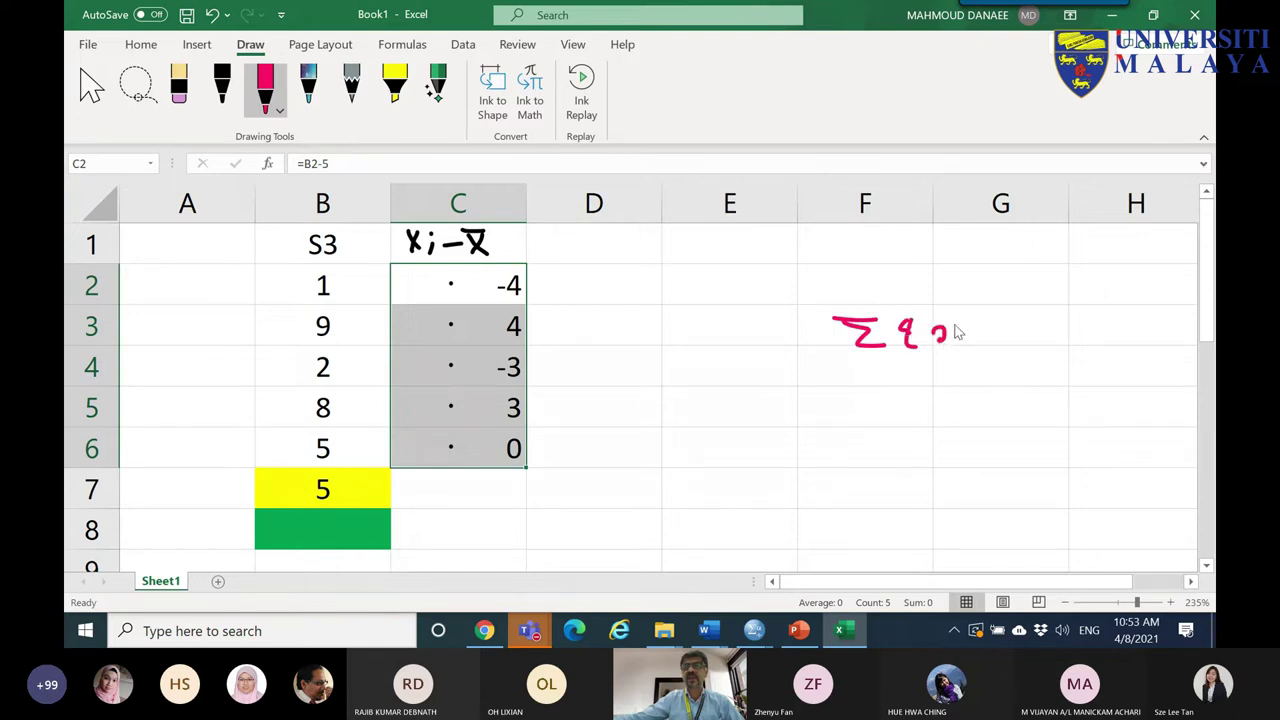
drag(978, 328, 1008, 325)
mouse_move(1010, 305)
mouse_down()
mouse_move(1052, 296)
mouse_move(1058, 342)
mouse_up()
drag(932, 354, 980, 362)
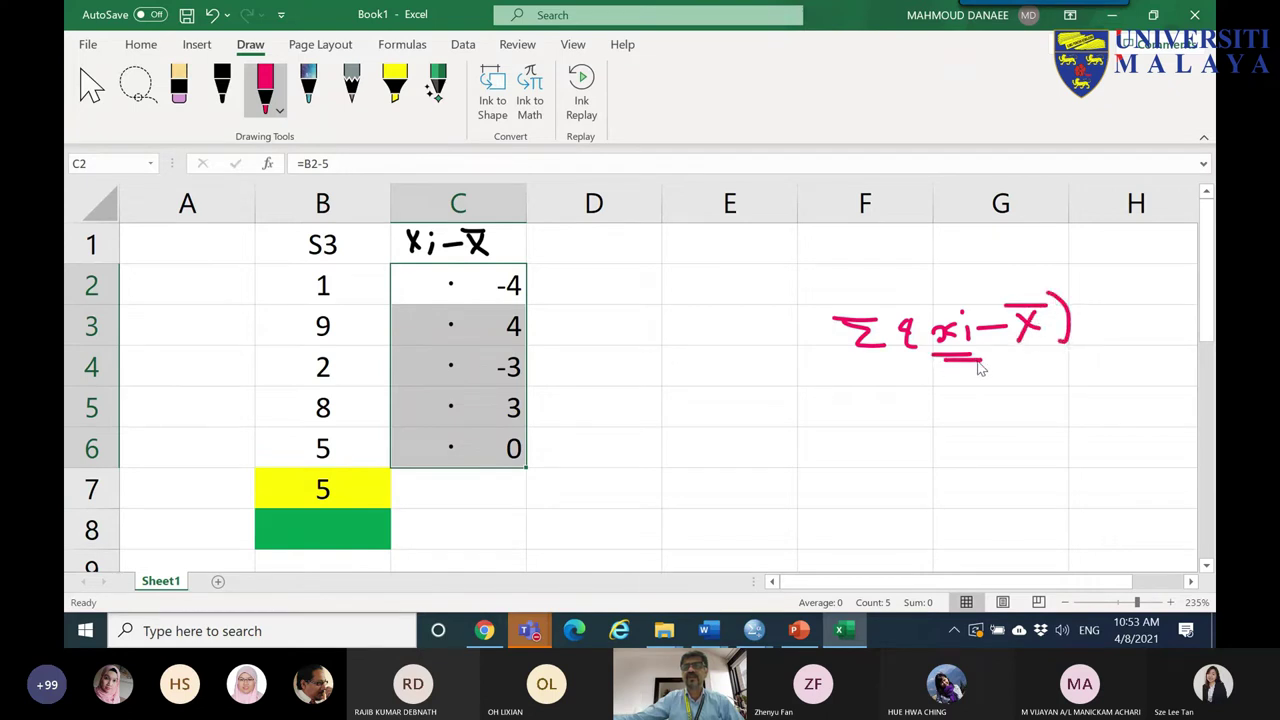
- Circle the deviations -4, 4, -3 and 3 in column C and draw a 0 below the column
mouse_move(540, 300)
mouse_down()
mouse_move(537, 270)
mouse_move(544, 300)
mouse_up()
mouse_move(532, 340)
mouse_down()
mouse_move(507, 318)
mouse_move(532, 336)
mouse_up()
mouse_move(490, 373)
mouse_down()
mouse_move(527, 385)
mouse_move(514, 425)
mouse_move(500, 399)
mouse_move(530, 422)
mouse_up()
mouse_move(476, 514)
mouse_down()
mouse_move(486, 492)
mouse_move(504, 514)
mouse_move(476, 512)
mouse_up()
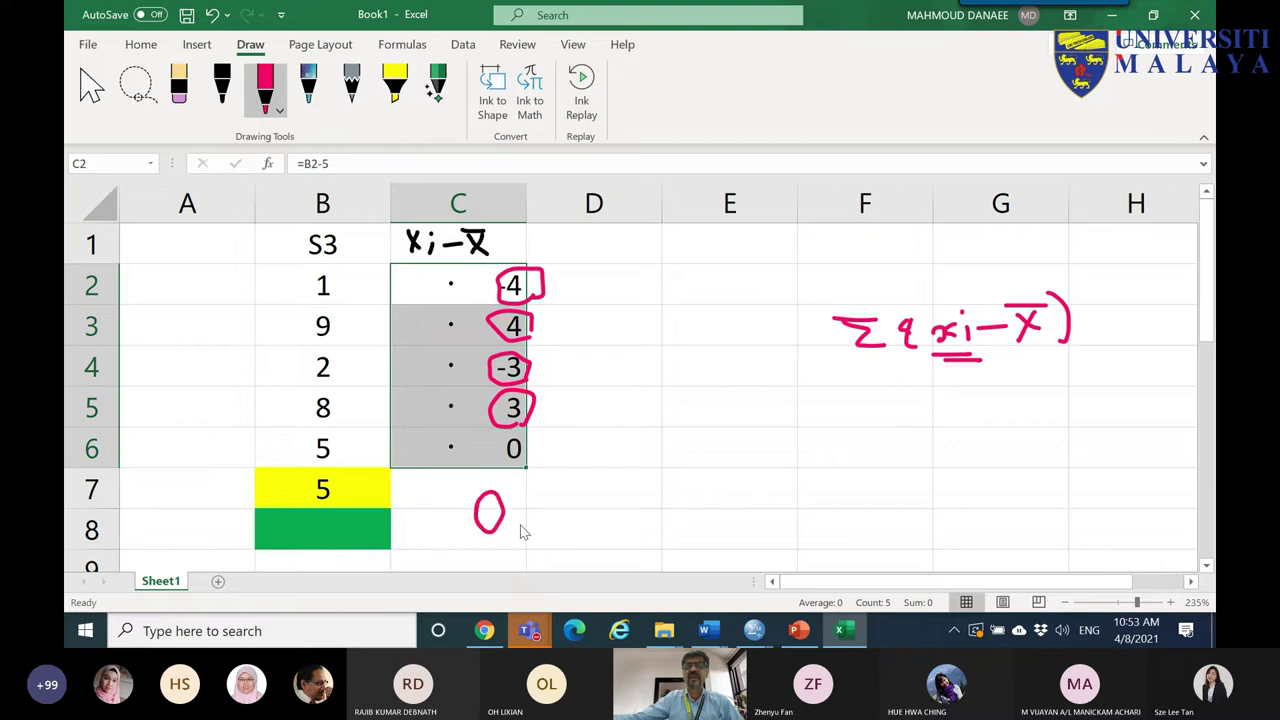
- Complete the handwritten sum with "= 0" and draw pink marks beside the circled deviations to pair them
mouse_move(1076, 324)
mouse_down()
mouse_move(1136, 332)
mouse_move(1132, 312)
mouse_up()
drag(548, 294, 569, 266)
mouse_move(538, 330)
mouse_down()
mouse_move(566, 354)
mouse_move(537, 366)
mouse_move(552, 394)
mouse_up()
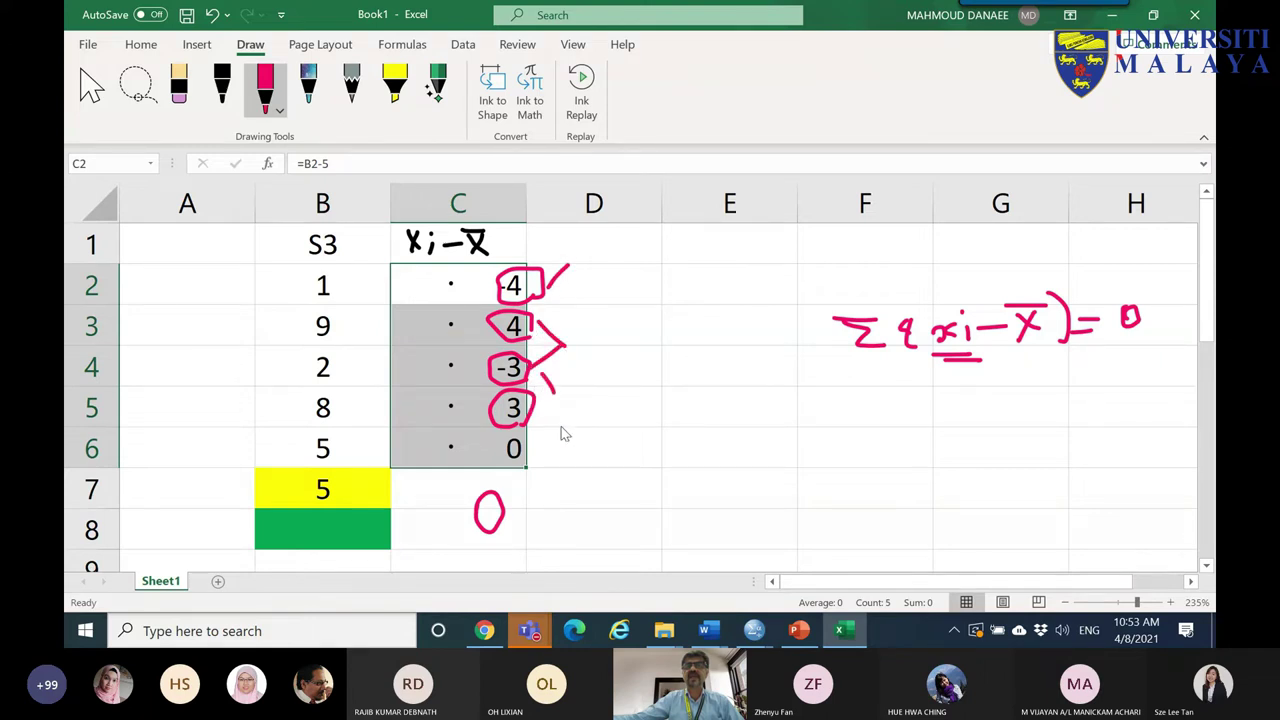
- Outline the xi − x̄ heading in C1, circle the handwritten sum equation and draw a downward arrow from it
mouse_move(502, 272)
mouse_down()
mouse_move(395, 252)
mouse_move(496, 258)
mouse_up()
mouse_move(1143, 352)
mouse_down()
mouse_move(821, 369)
mouse_move(812, 313)
mouse_move(968, 269)
mouse_move(1163, 303)
mouse_up()
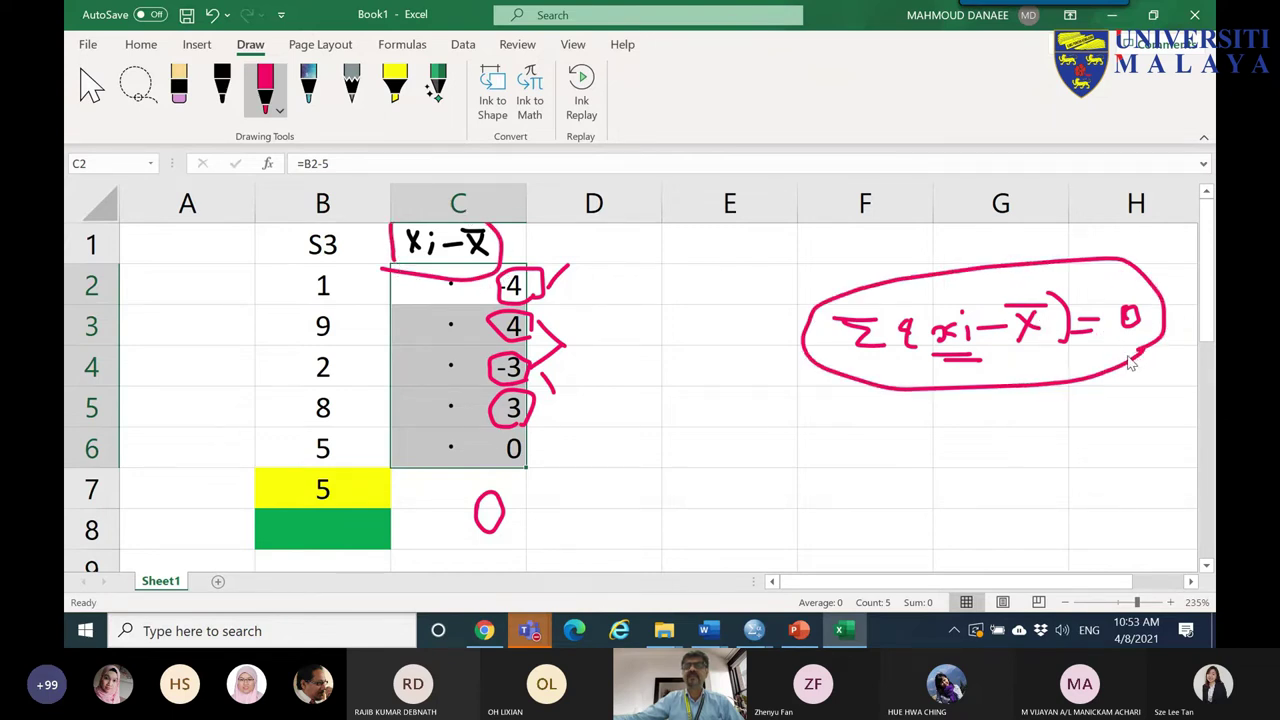
mouse_move(976, 414)
mouse_down()
mouse_move(991, 437)
mouse_move(1007, 407)
mouse_up()
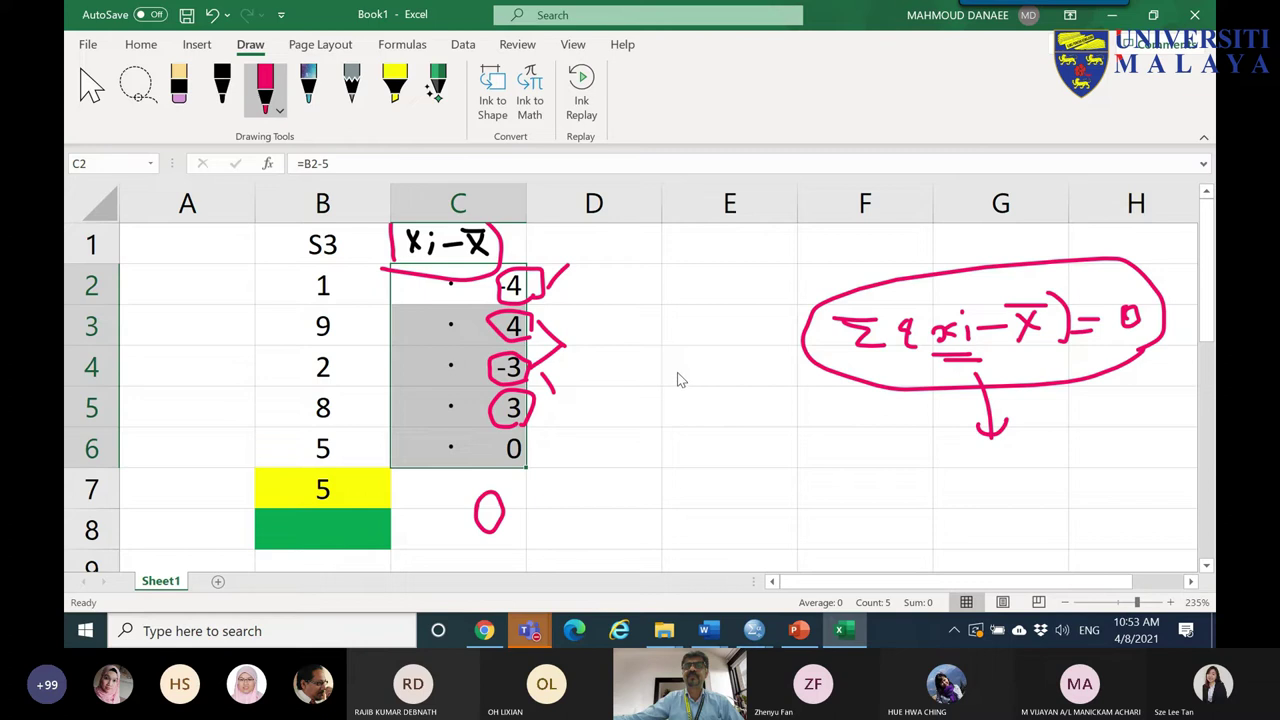
- Handwrite |xi − x̄| in black ink in row 1 across columns D and E, with a small mark beneath it
click(221, 85)
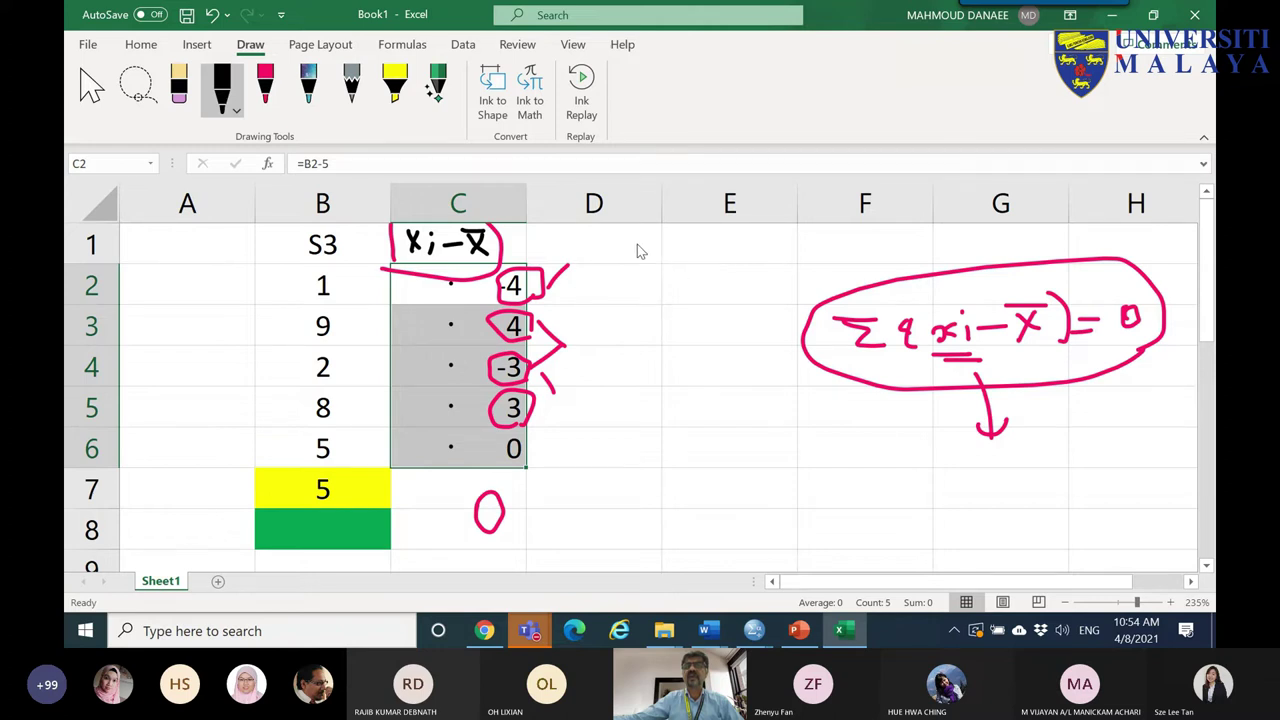
mouse_move(607, 232)
mouse_down()
mouse_move(640, 257)
mouse_move(637, 244)
mouse_move(651, 260)
mouse_move(650, 243)
mouse_move(664, 254)
mouse_move(688, 243)
mouse_move(709, 257)
mouse_move(709, 243)
mouse_move(688, 255)
mouse_move(684, 235)
mouse_move(729, 255)
mouse_up()
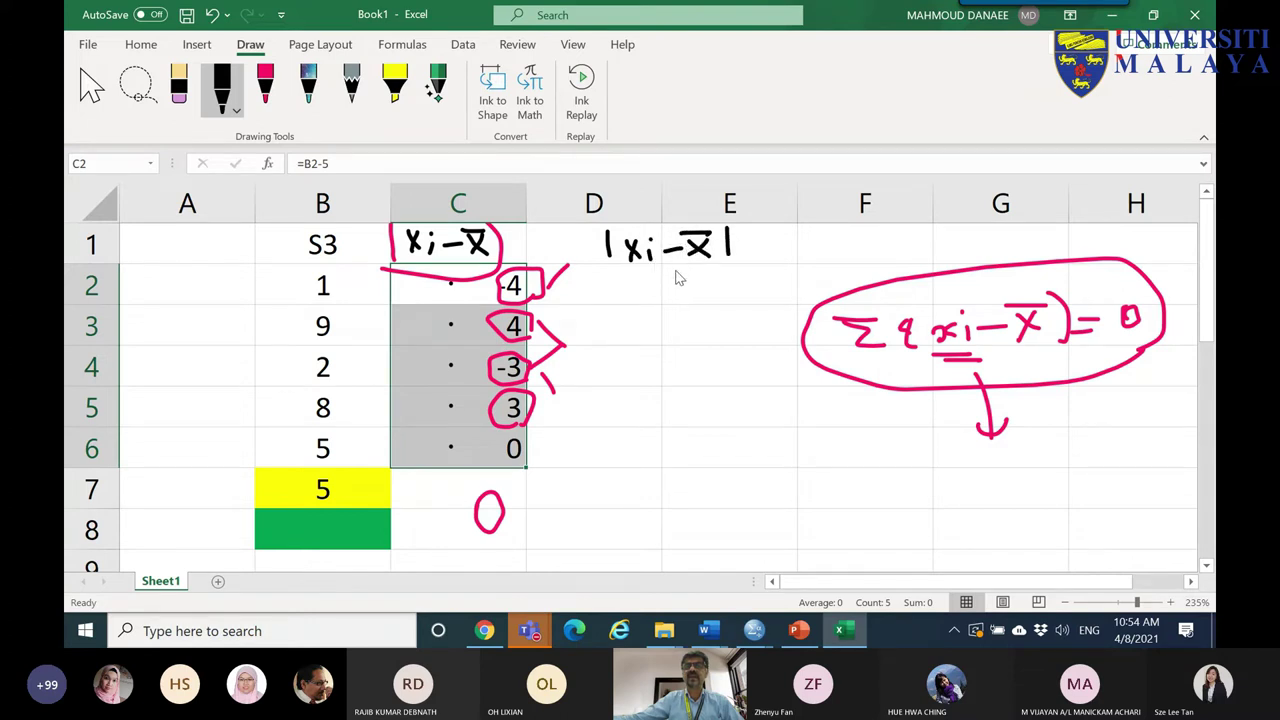
drag(661, 272, 678, 291)
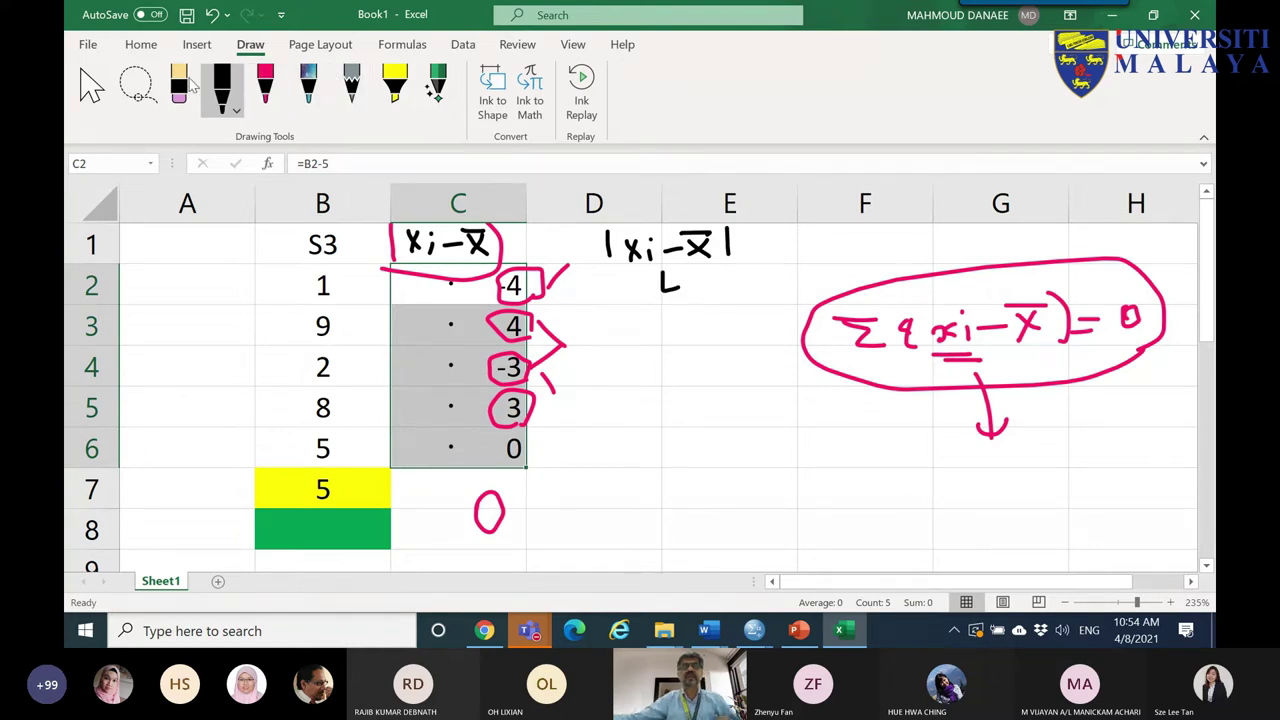
- Erase the black mark below |xi − x̄| and the pink circles and pairing marks around the column C deviations
click(91, 87)
click(178, 87)
drag(670, 276, 668, 296)
mouse_move(591, 333)
mouse_down()
mouse_move(528, 327)
mouse_move(512, 394)
mouse_move(548, 364)
mouse_move(506, 303)
mouse_up()
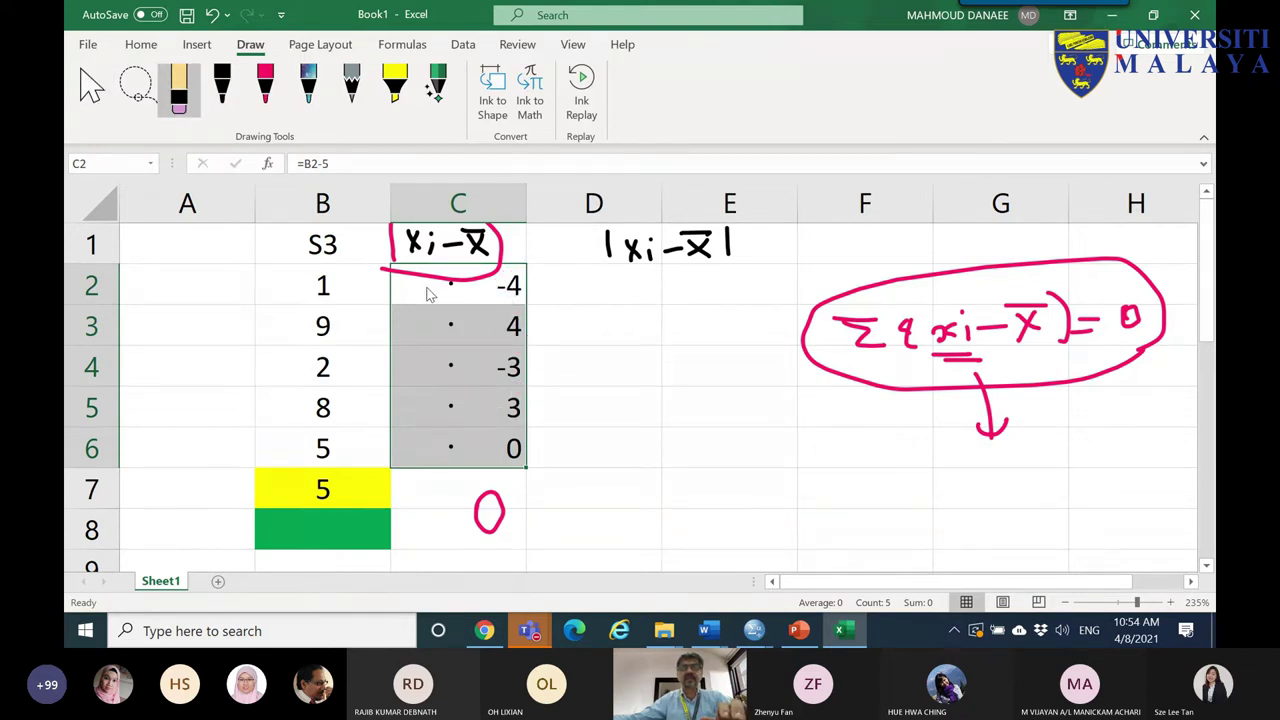
- Select the handwritten |xi − x̄| and move it over cell D1 as the column heading
click(91, 87)
click(690, 268)
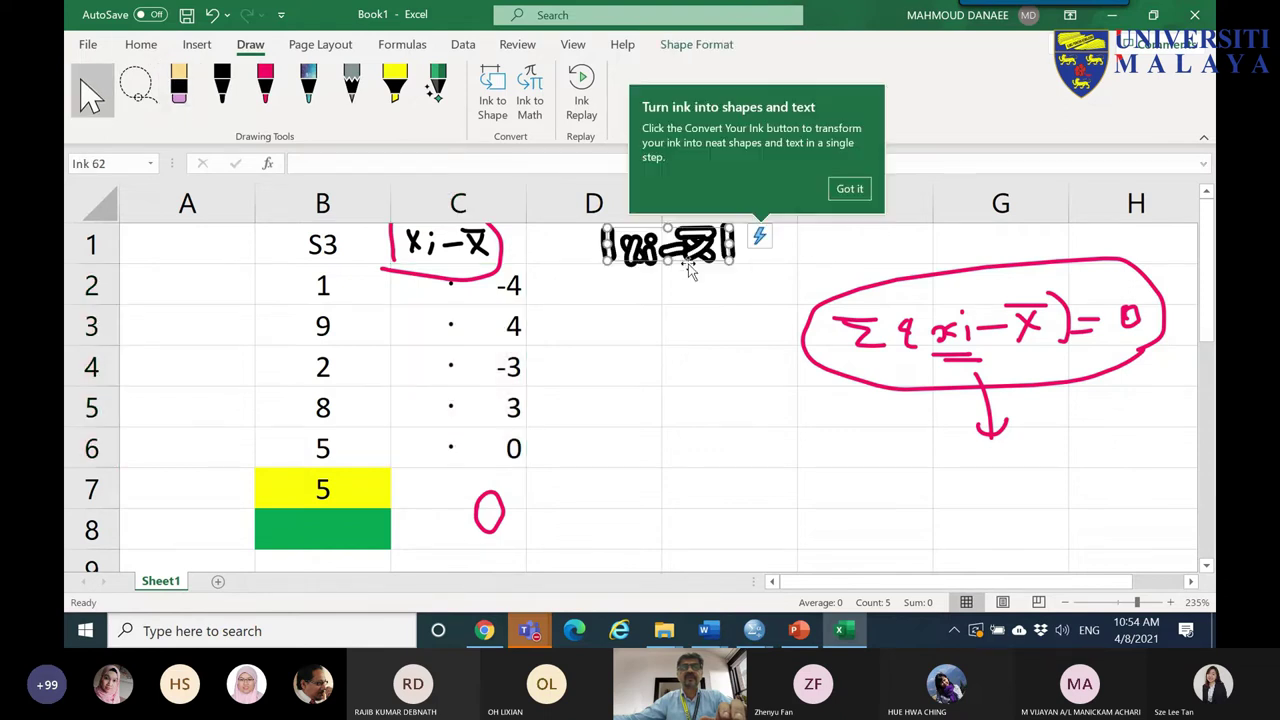
drag(688, 268, 628, 260)
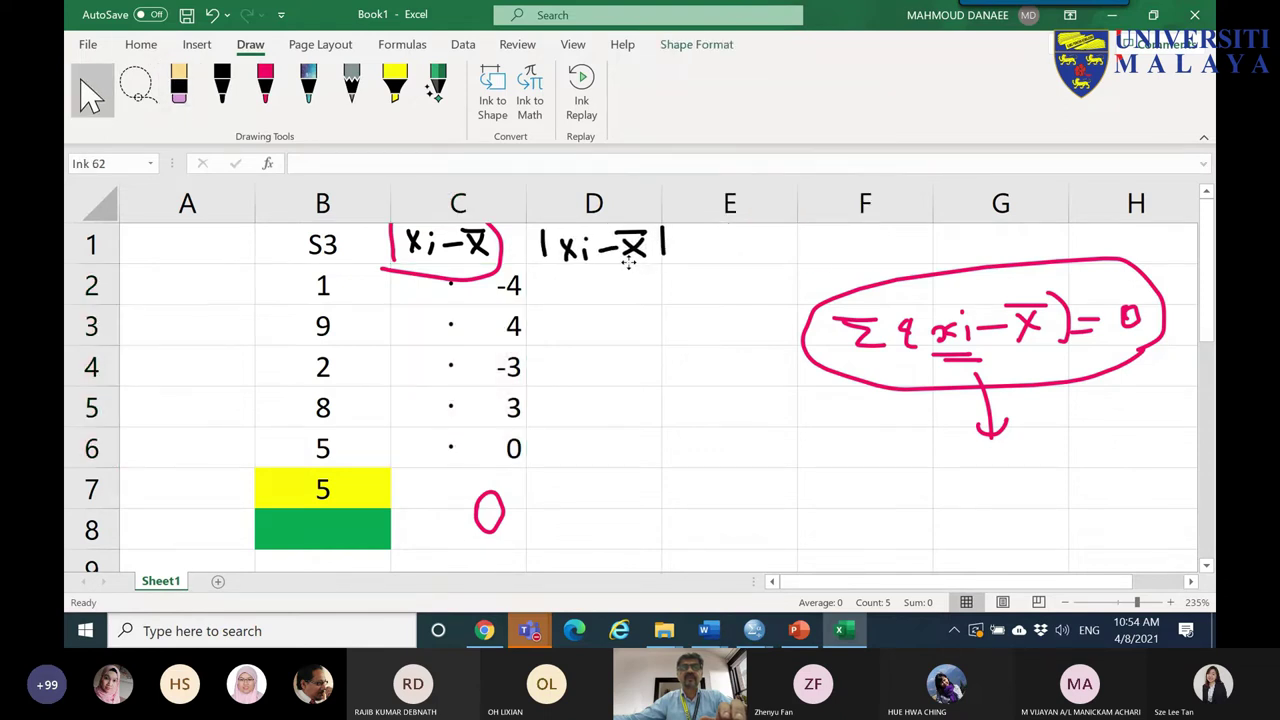
- Enter =ABS(C2) in cell D2 and fill the formula down to D6
click(621, 290)
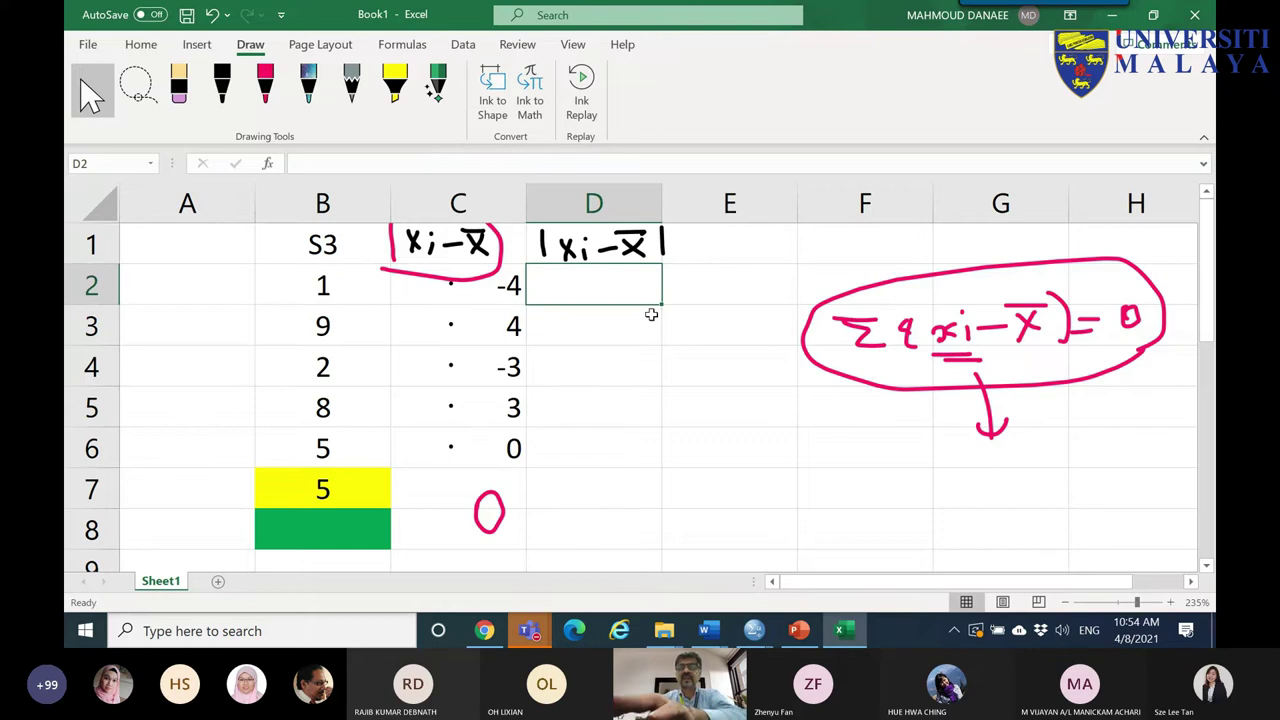
text(=)
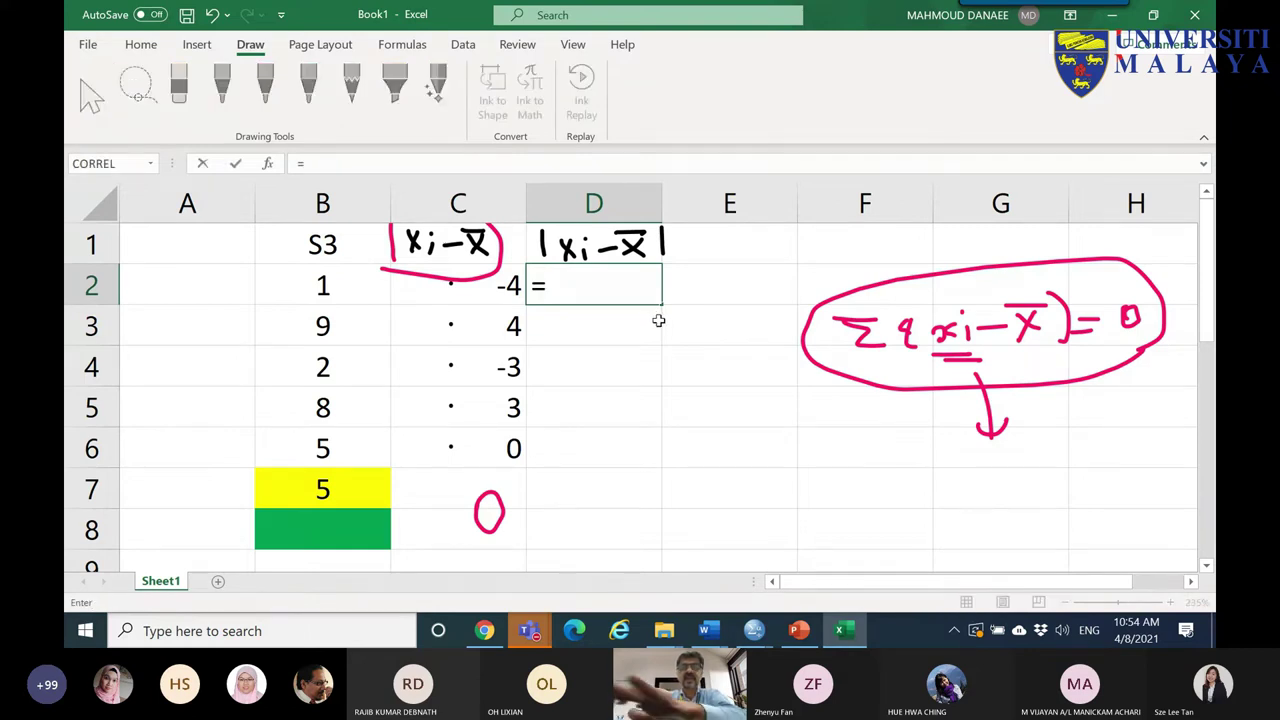
text(abs)
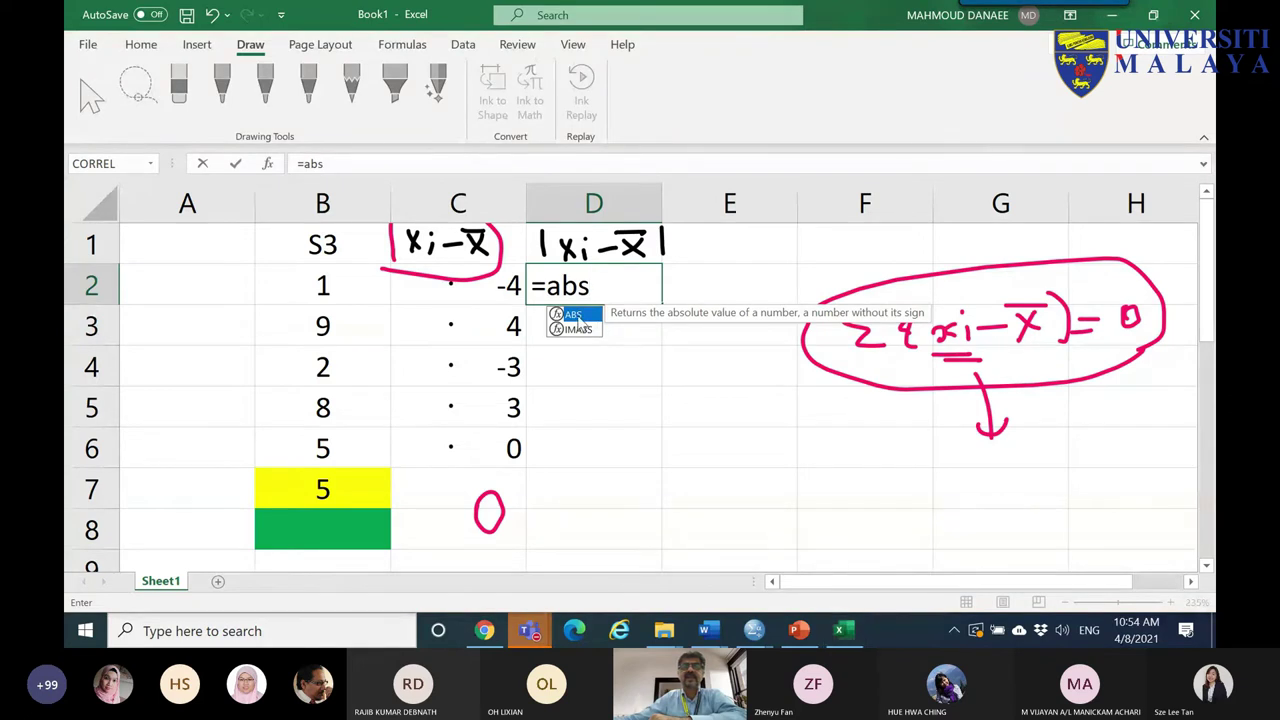
double_click(577, 318)
click(503, 284)
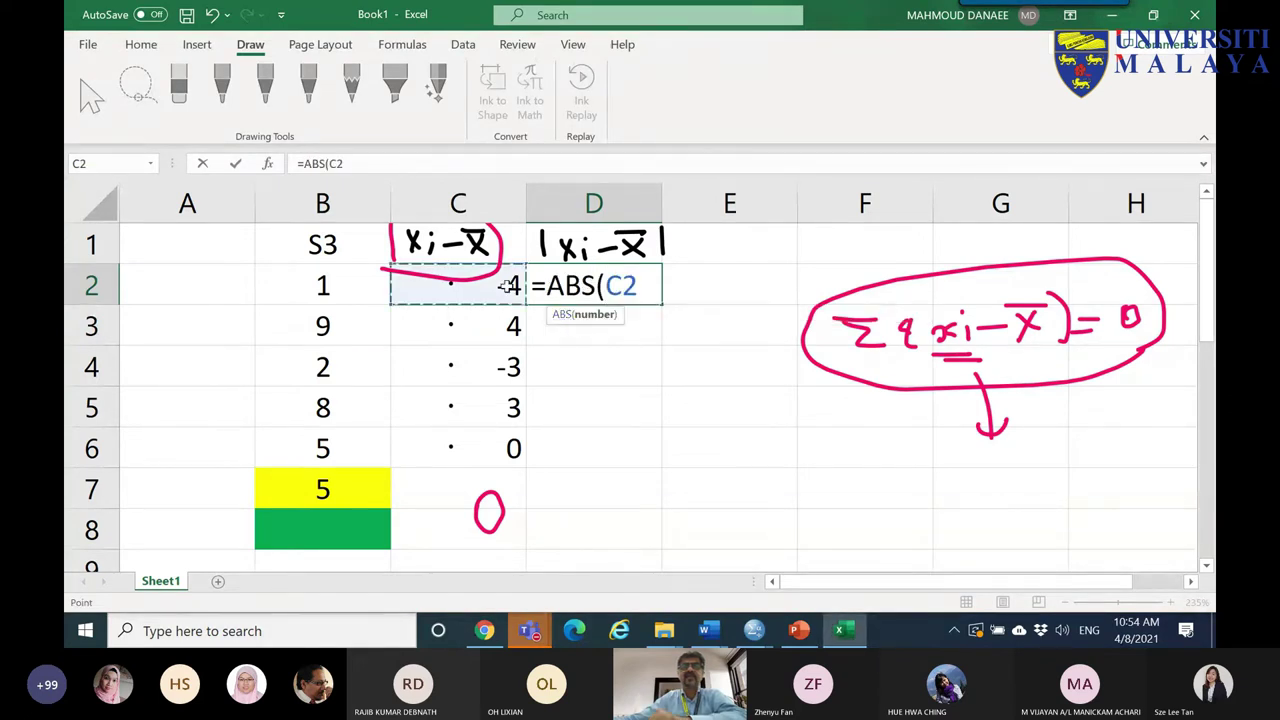
key(Return)
click(609, 281)
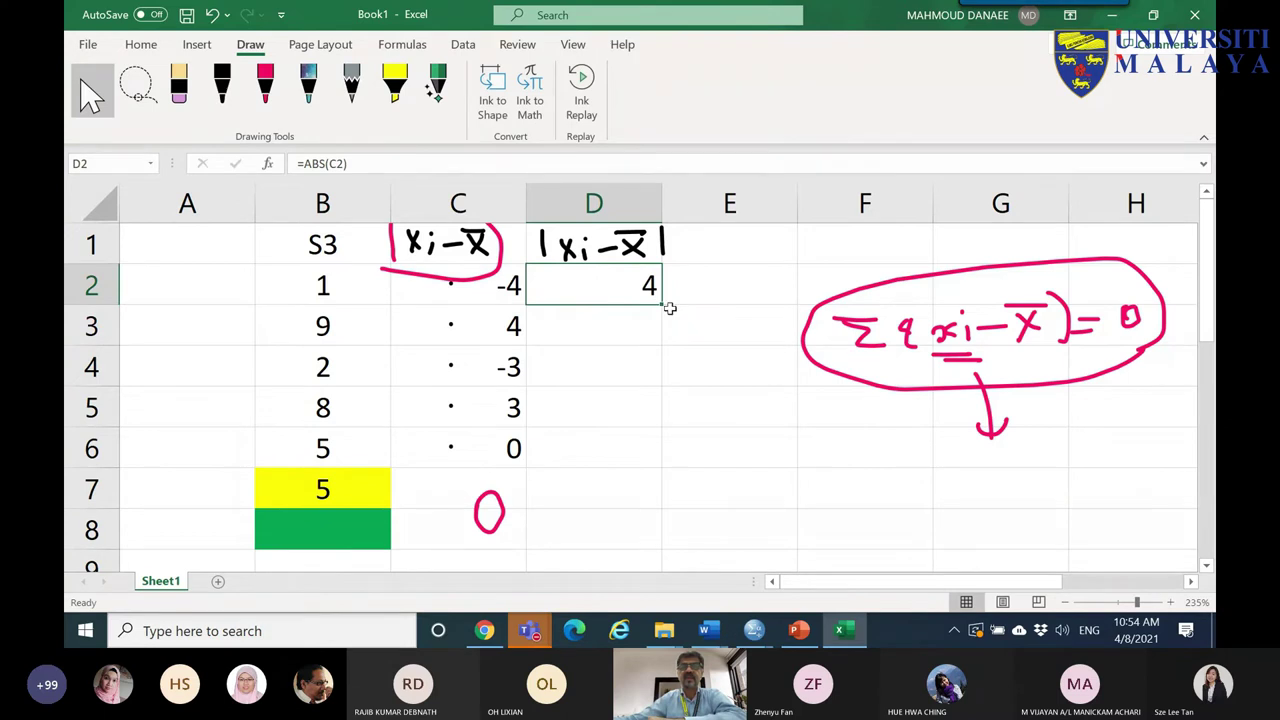
drag(659, 306, 645, 455)
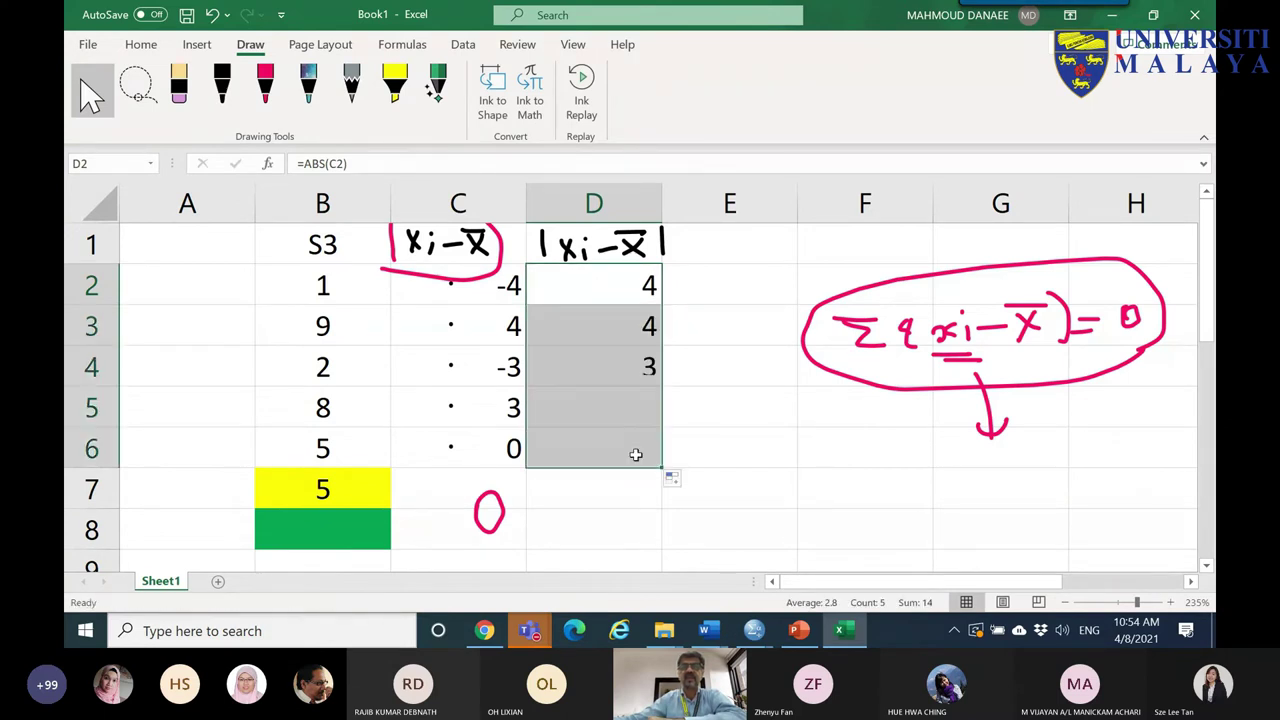
- Sum the absolute deviations in cell D8 with =SUM(D2:D7)
click(616, 512)
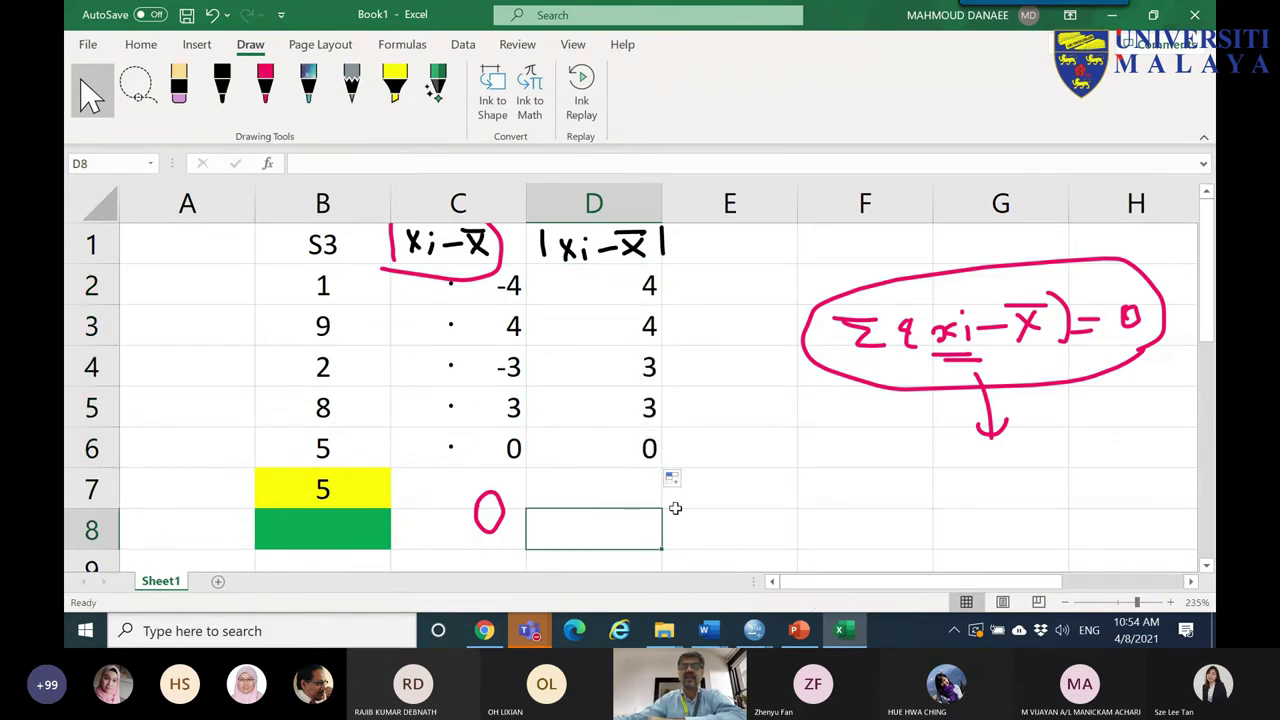
click(141, 44)
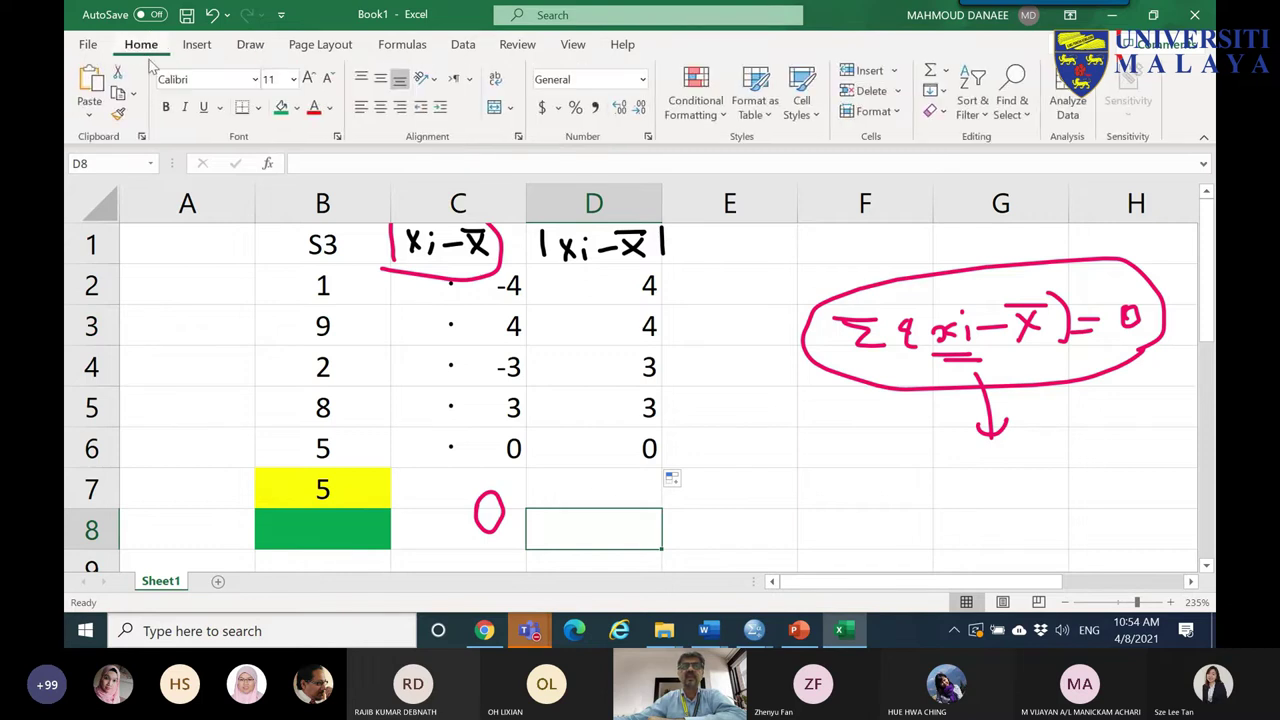
click(946, 71)
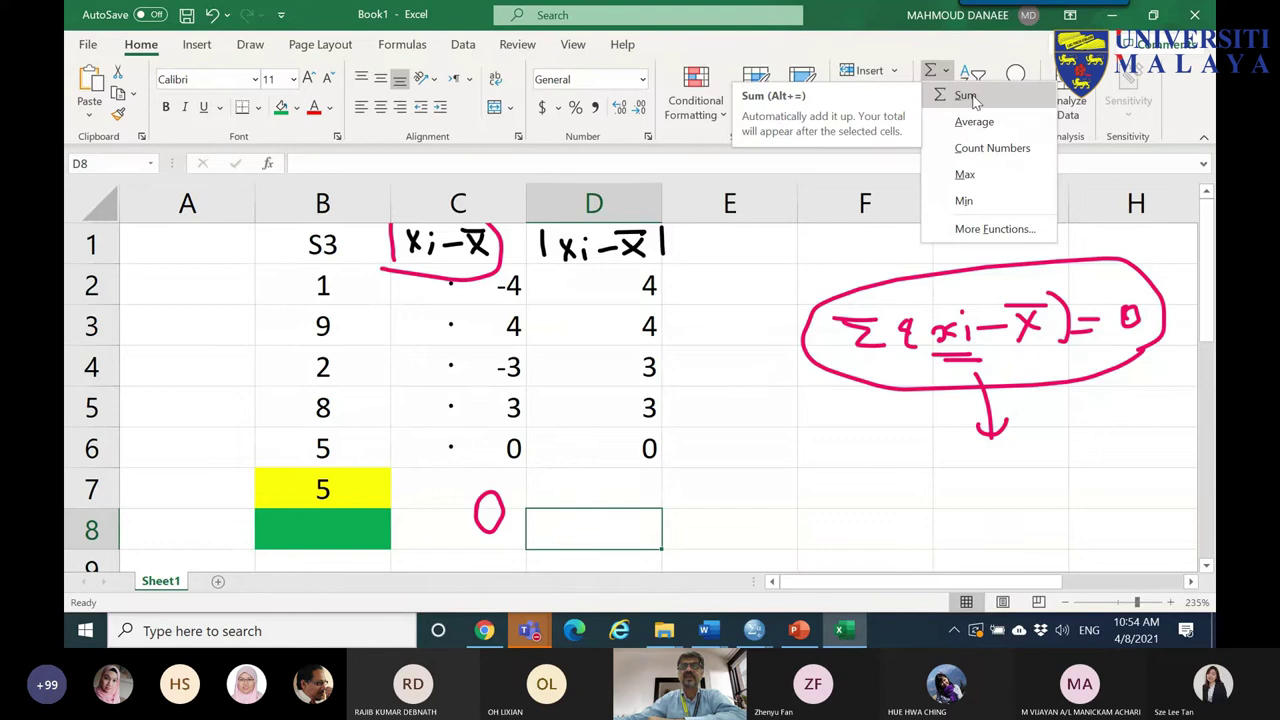
click(966, 96)
key(Return)
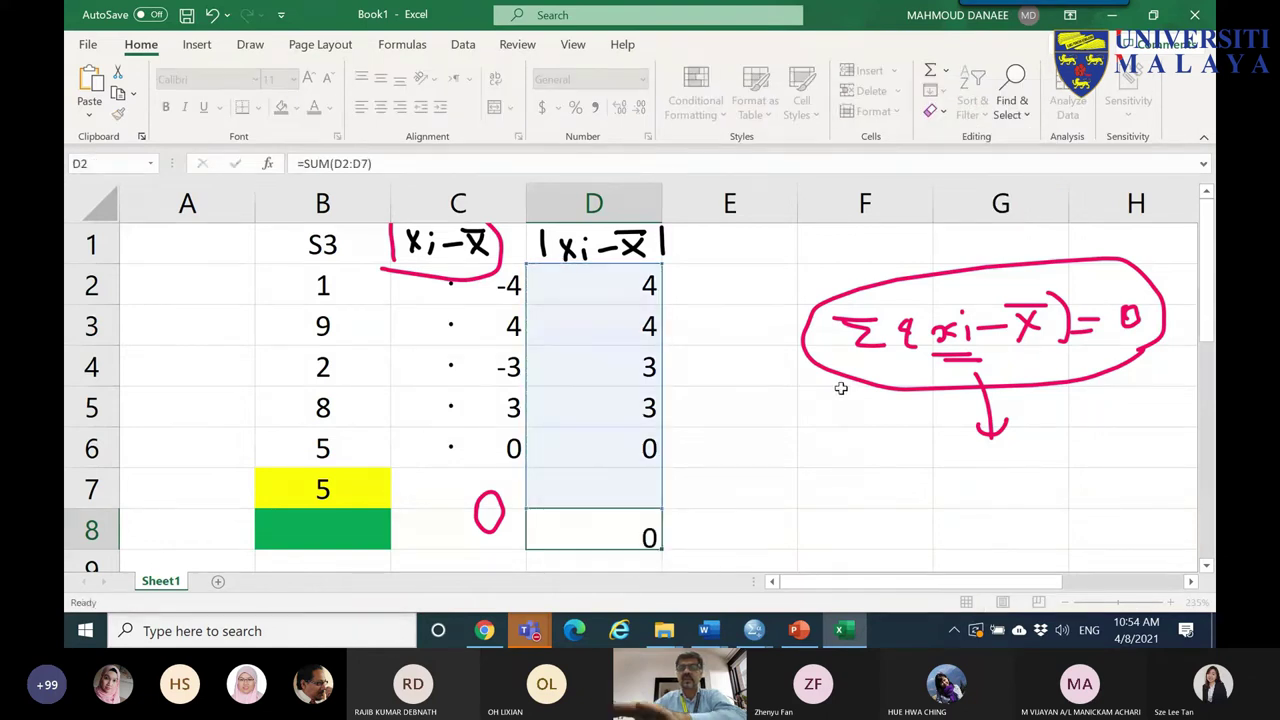
click(641, 490)
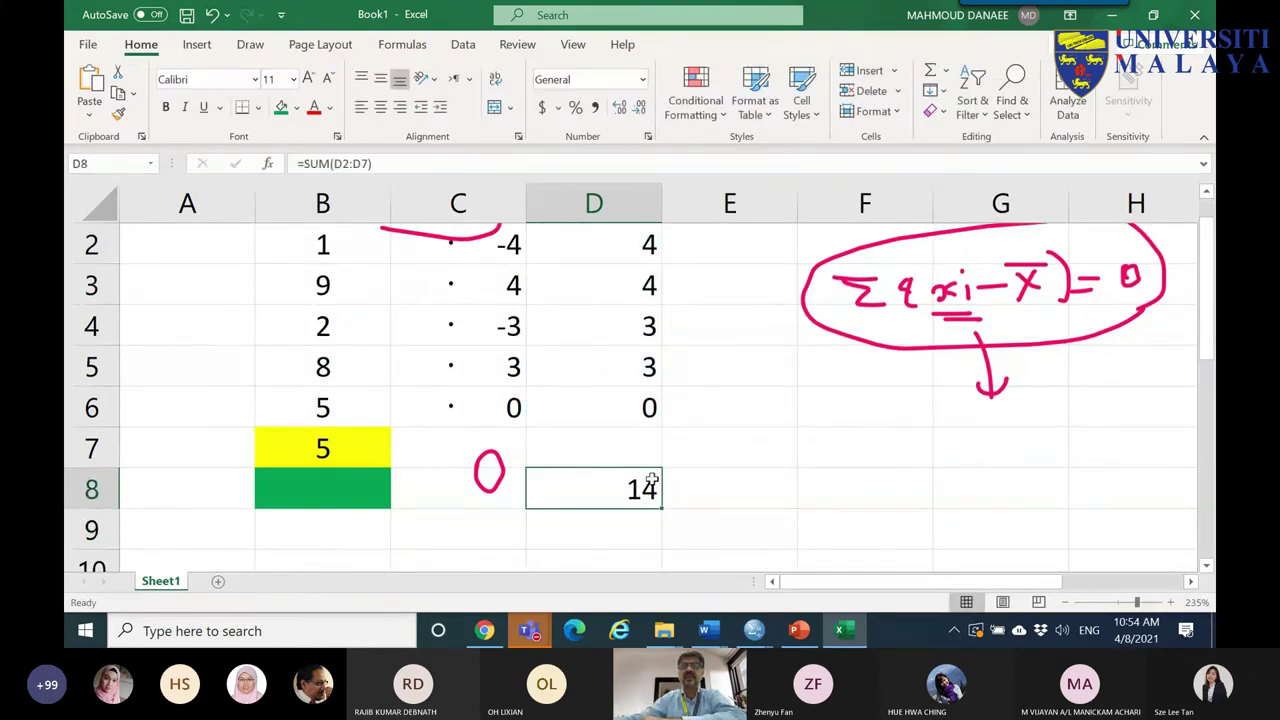
- Enter the label avd in cell C9
click(620, 531)
click(477, 526)
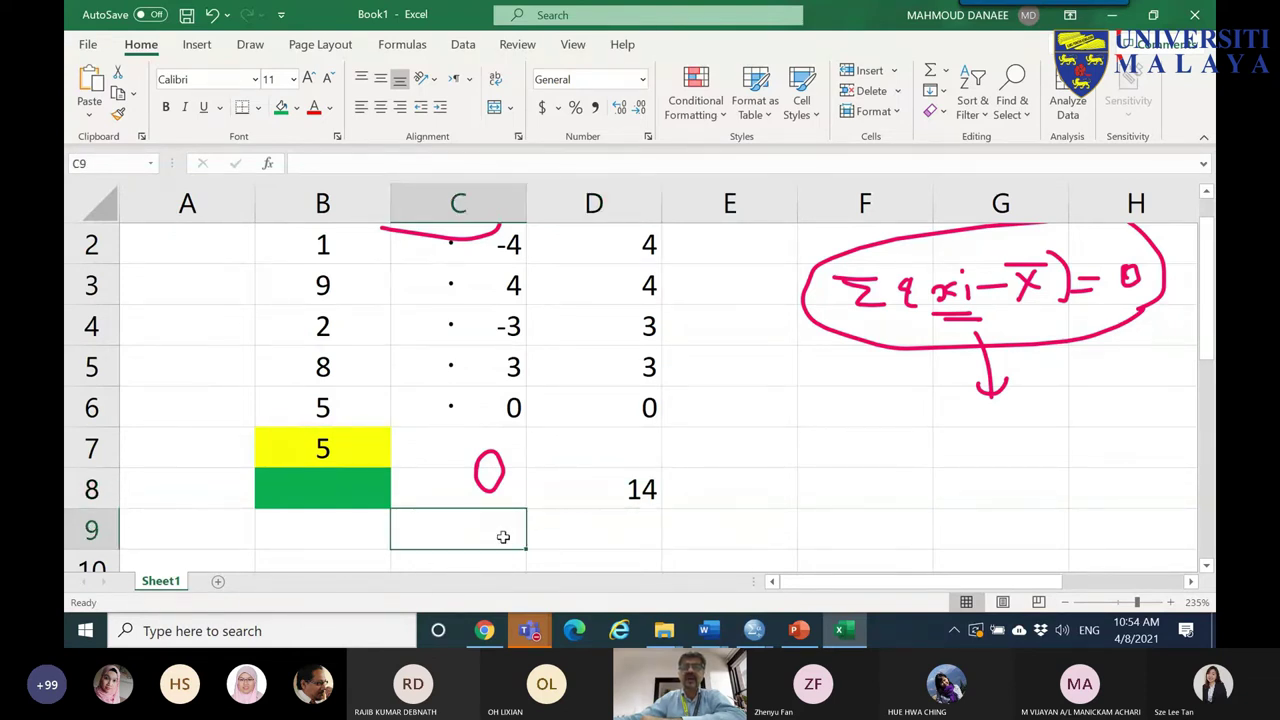
text(av)
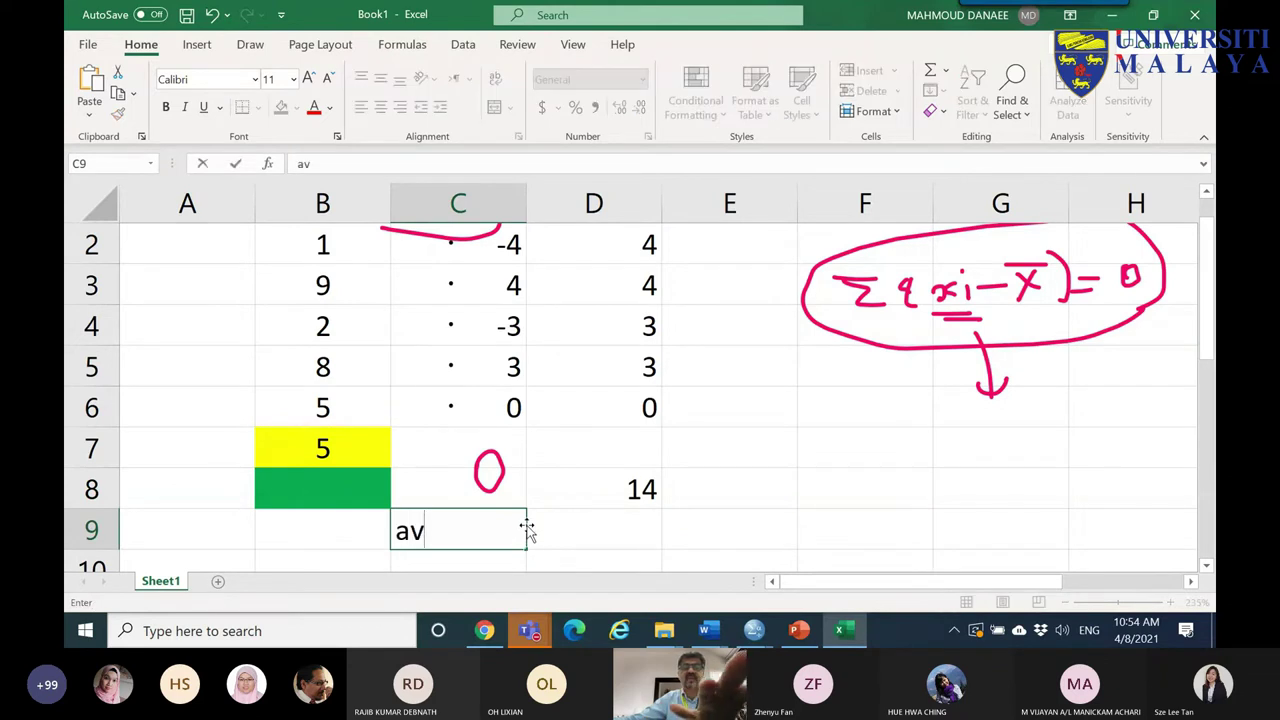
text(d)
click(630, 536)
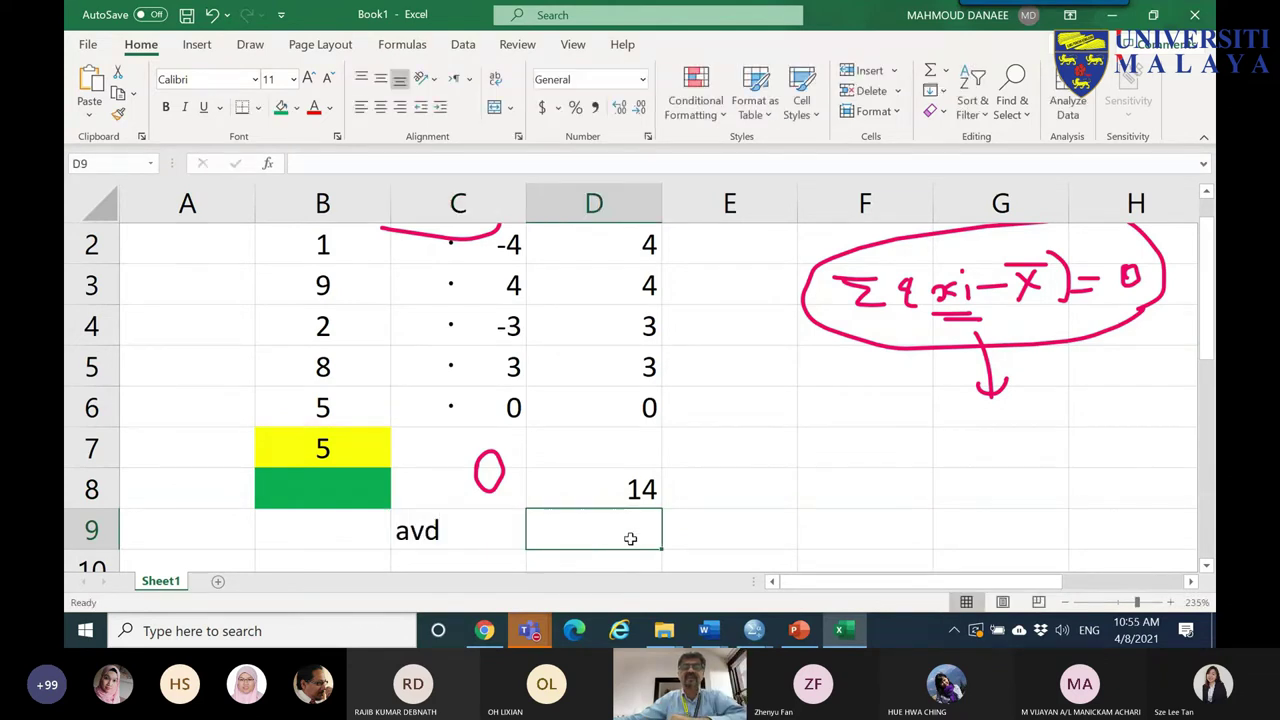
- Replace the label in cell C9 with AD
click(457, 530)
double_click(457, 530)
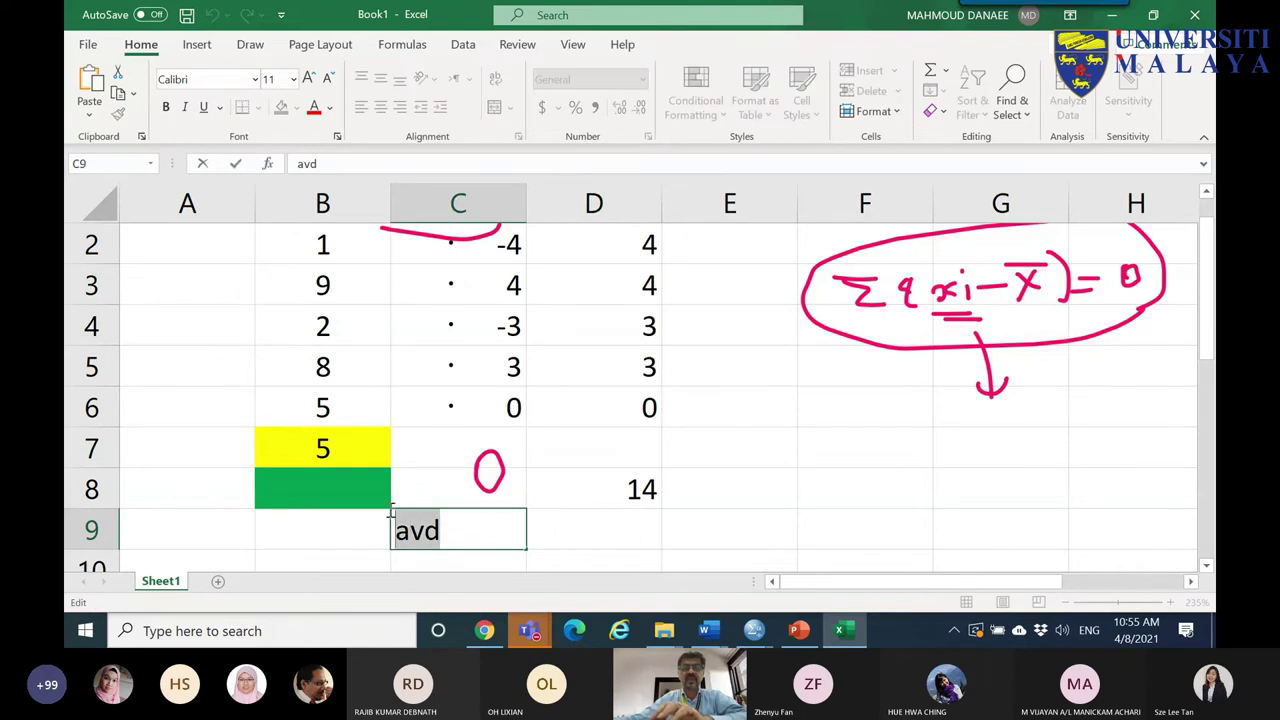
drag(440, 530, 393, 522)
text(AD)
click(555, 540)
click(420, 530)
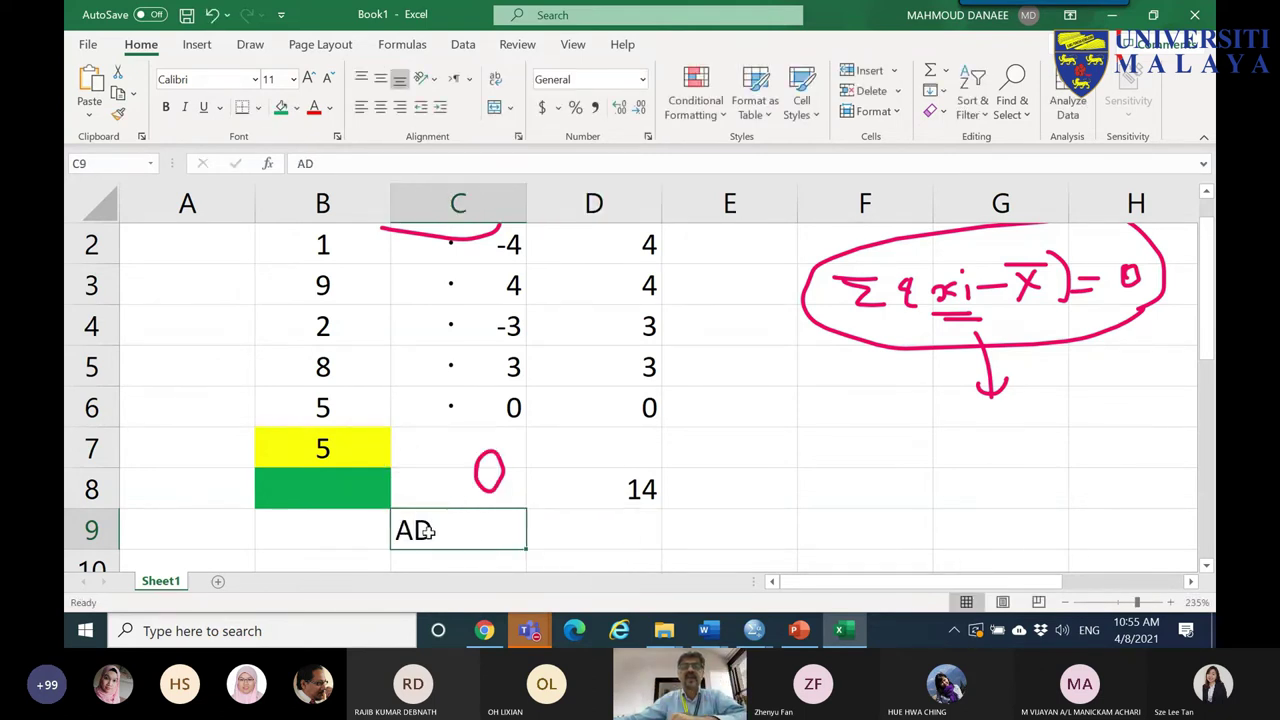
click(620, 527)
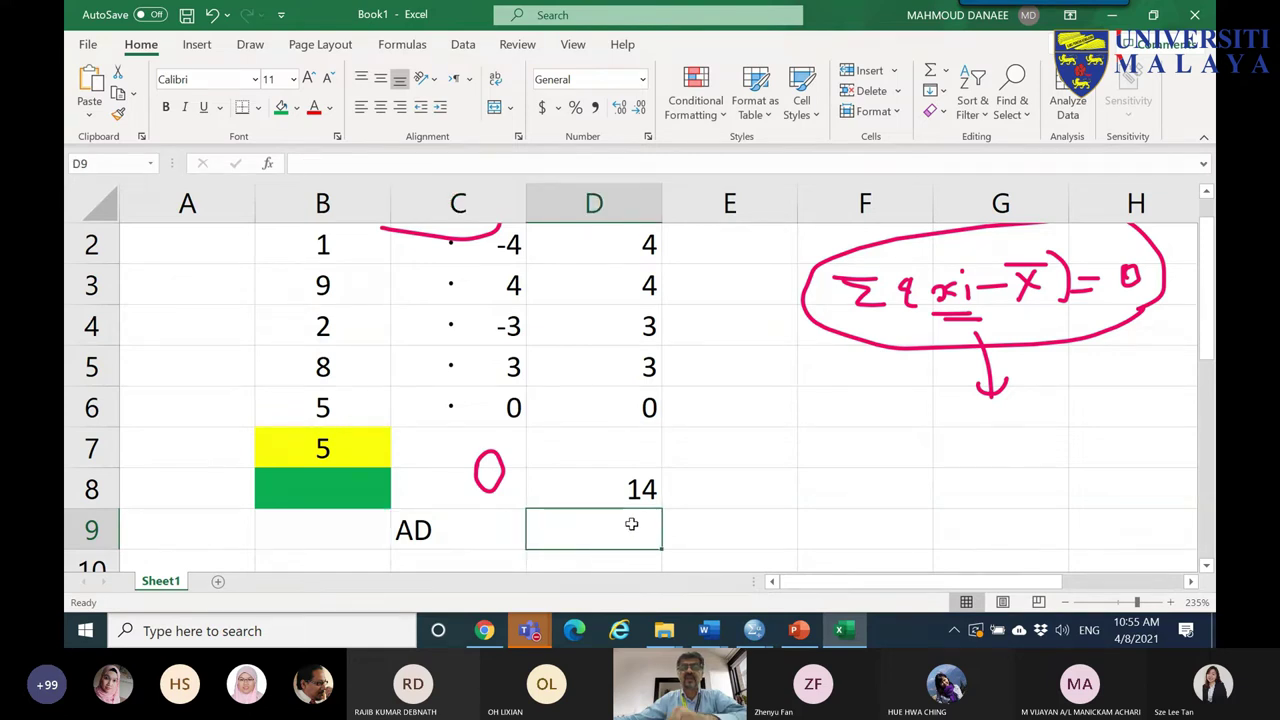
text(=)
click(614, 481)
text(/)
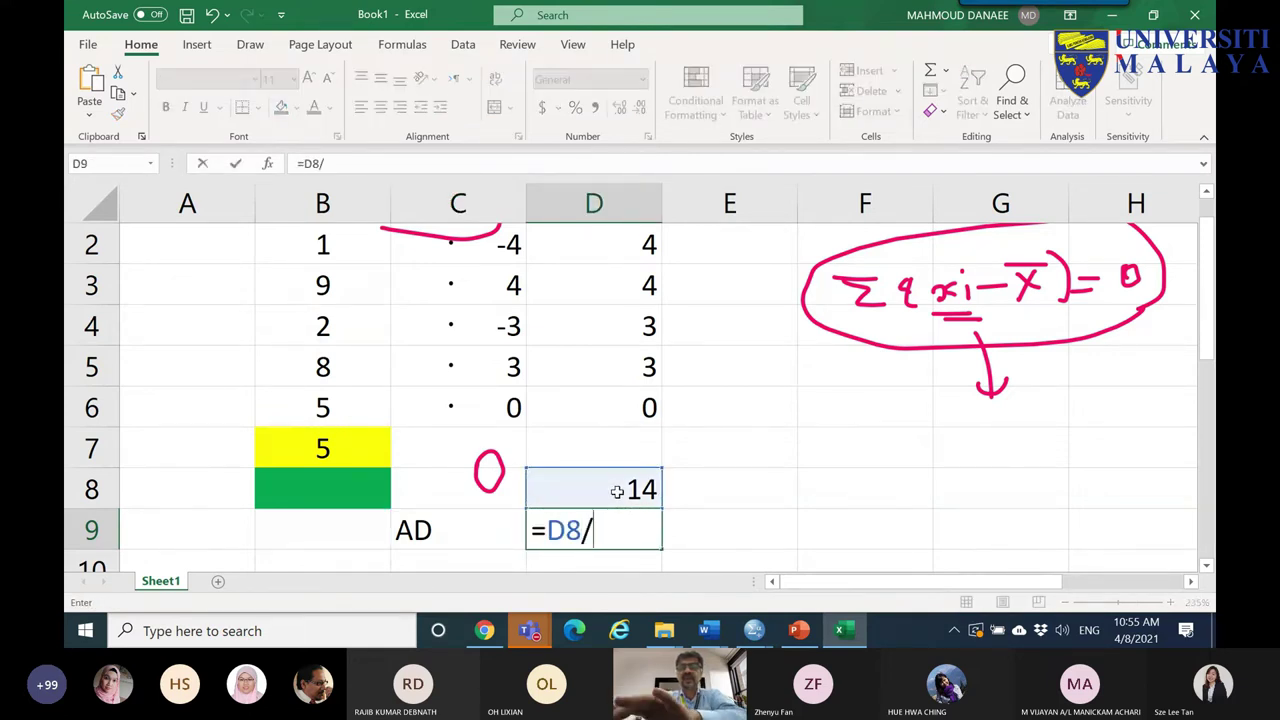
drag(335, 240, 343, 165)
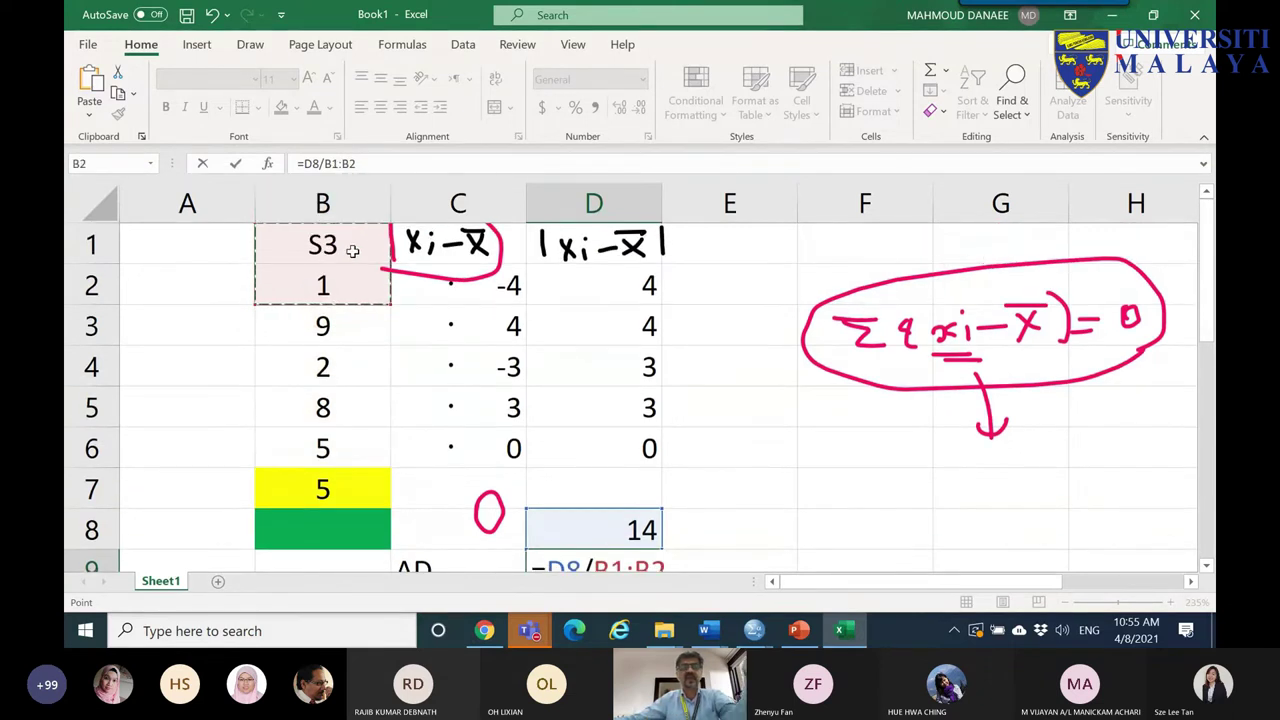
key(Escape)
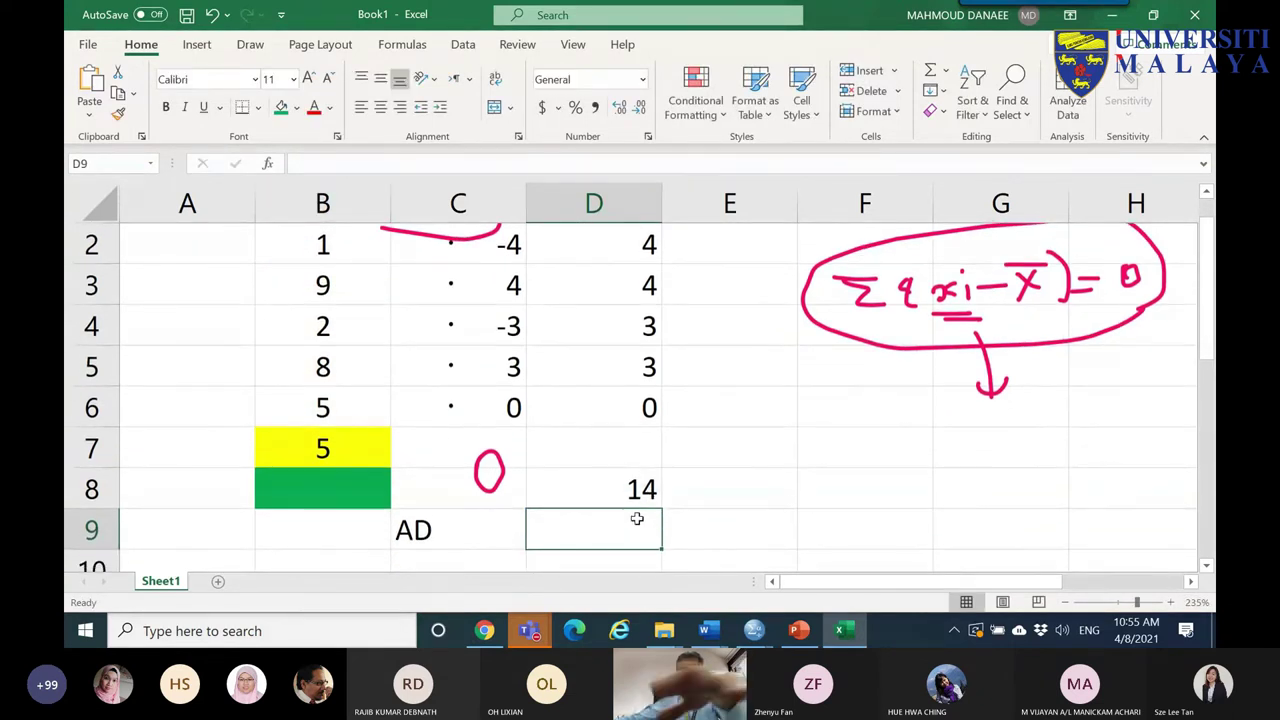
- Enter =D8/5 in cell D9 to calculate the average deviation
text(=)
click(646, 484)
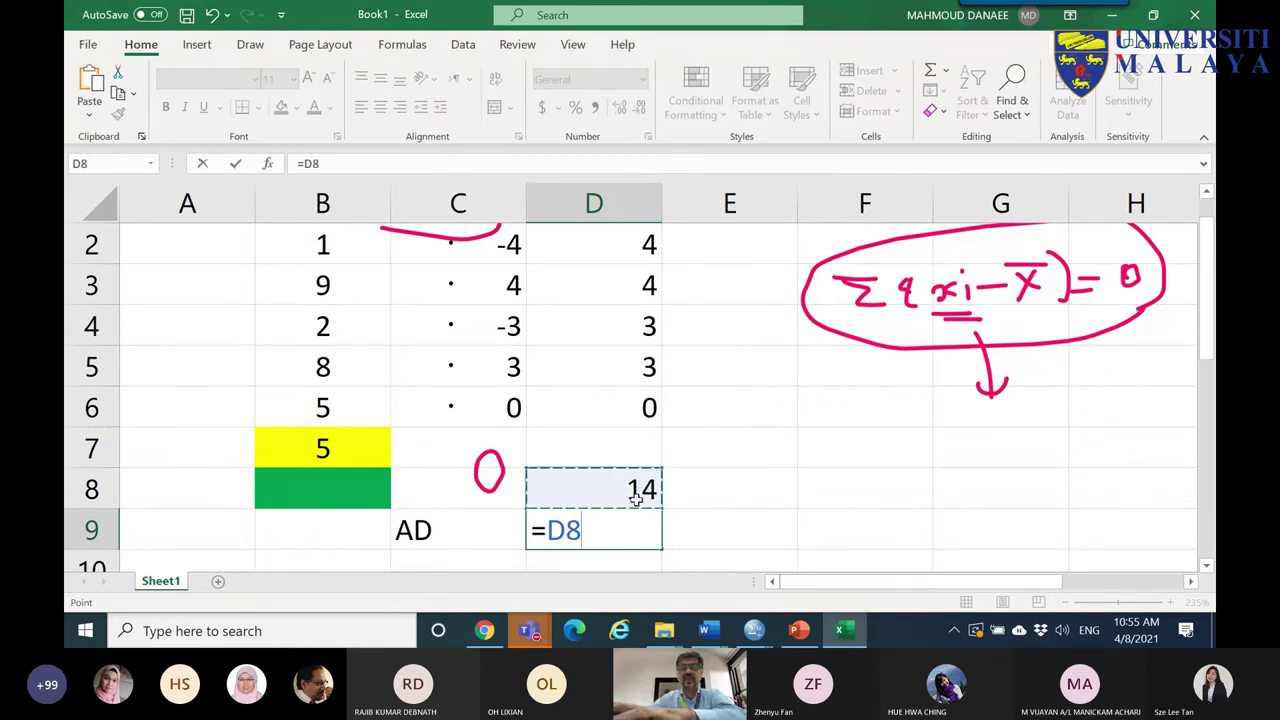
text(/5)
key(Return)
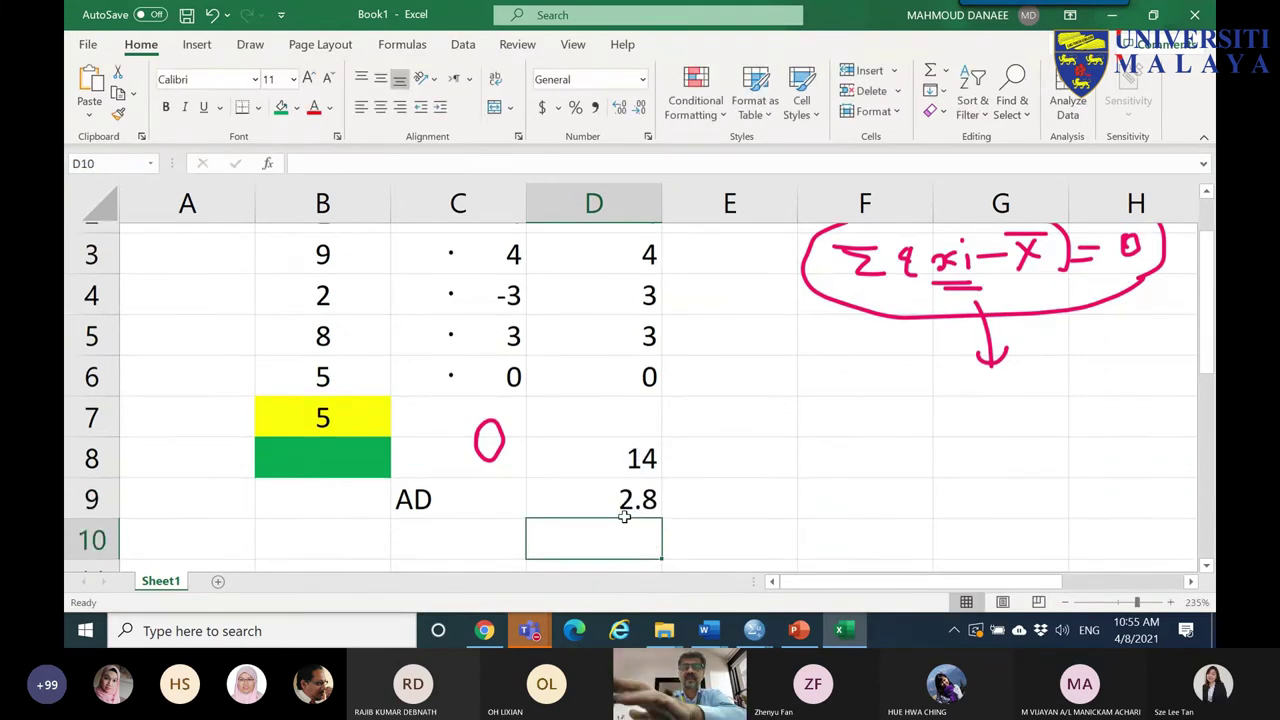
- Review how the average deviation in D9 follows from the S3 values in B2:B6 and the sum in D8
click(645, 505)
click(623, 446)
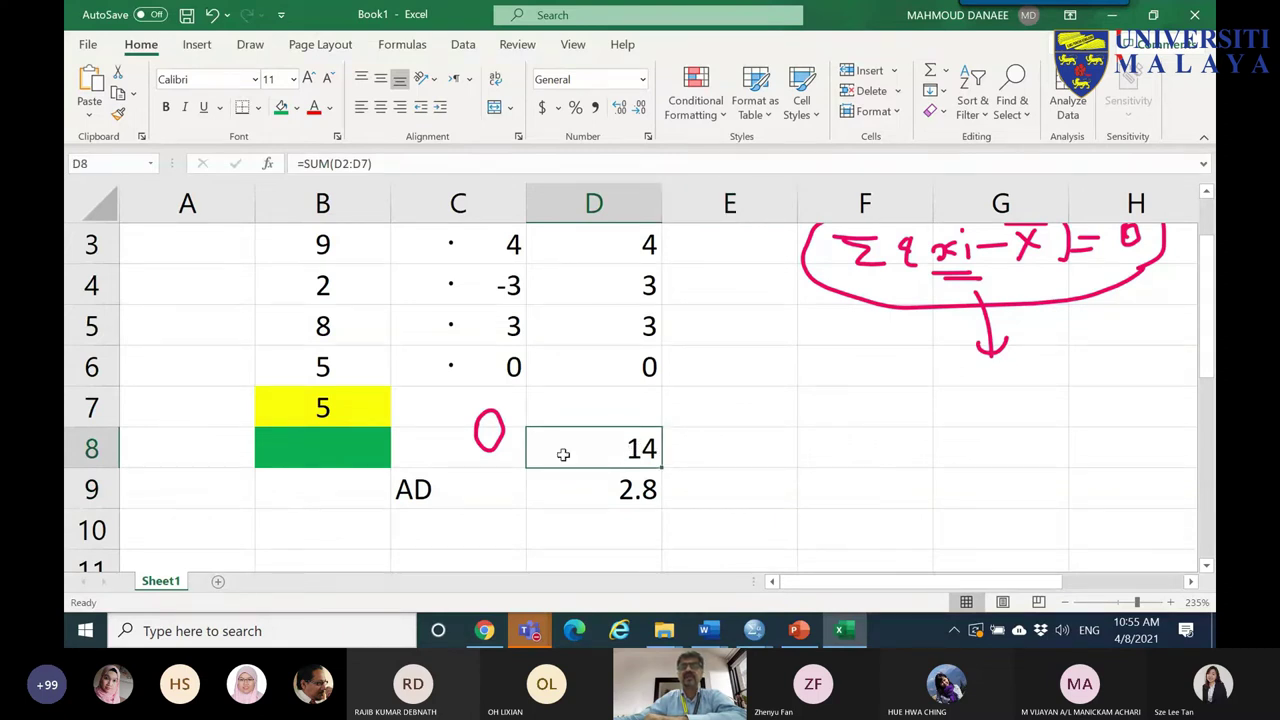
scroll(350, 380, up, 2)
drag(322, 289, 329, 440)
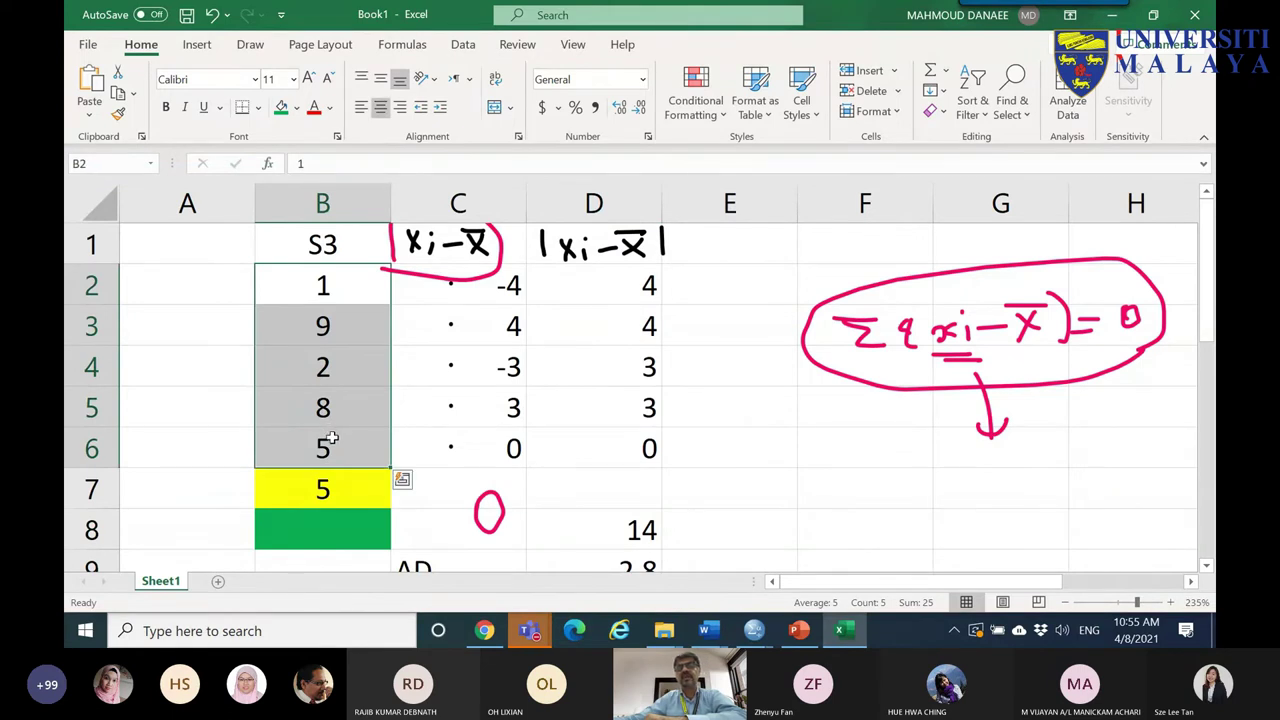
click(640, 527)
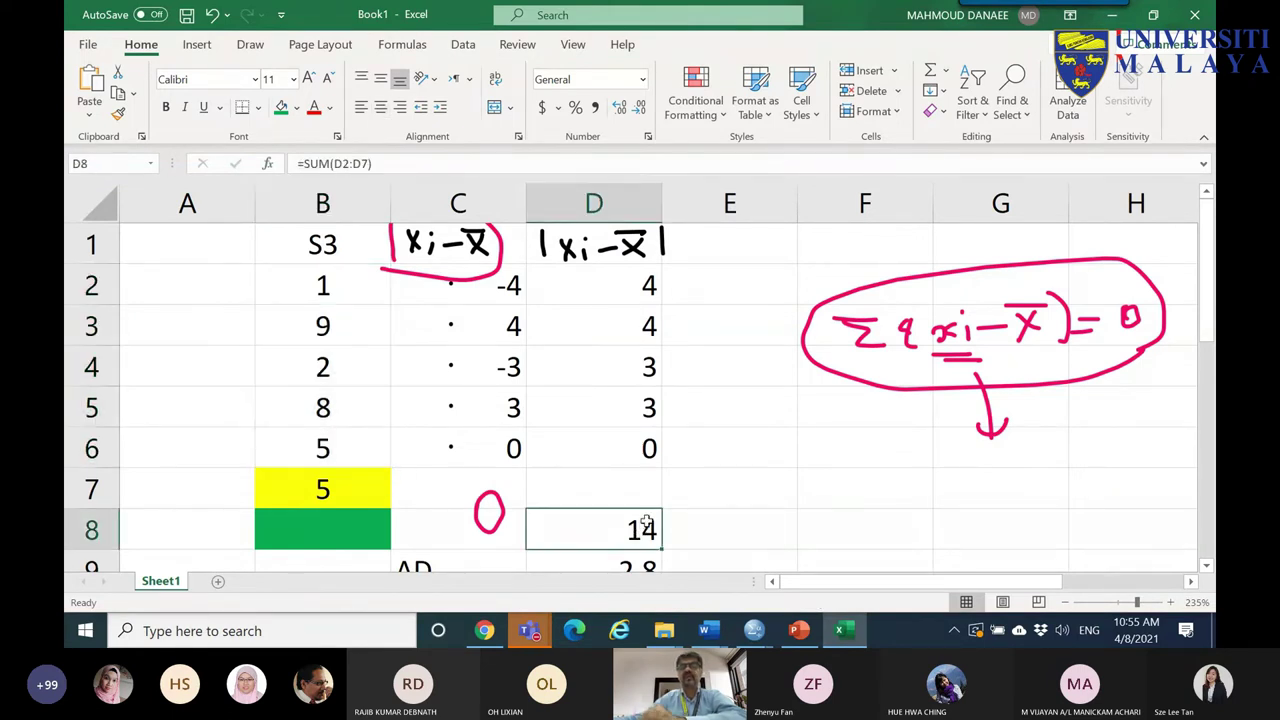
scroll(657, 451, down, 3)
scroll(623, 435, up, 3)
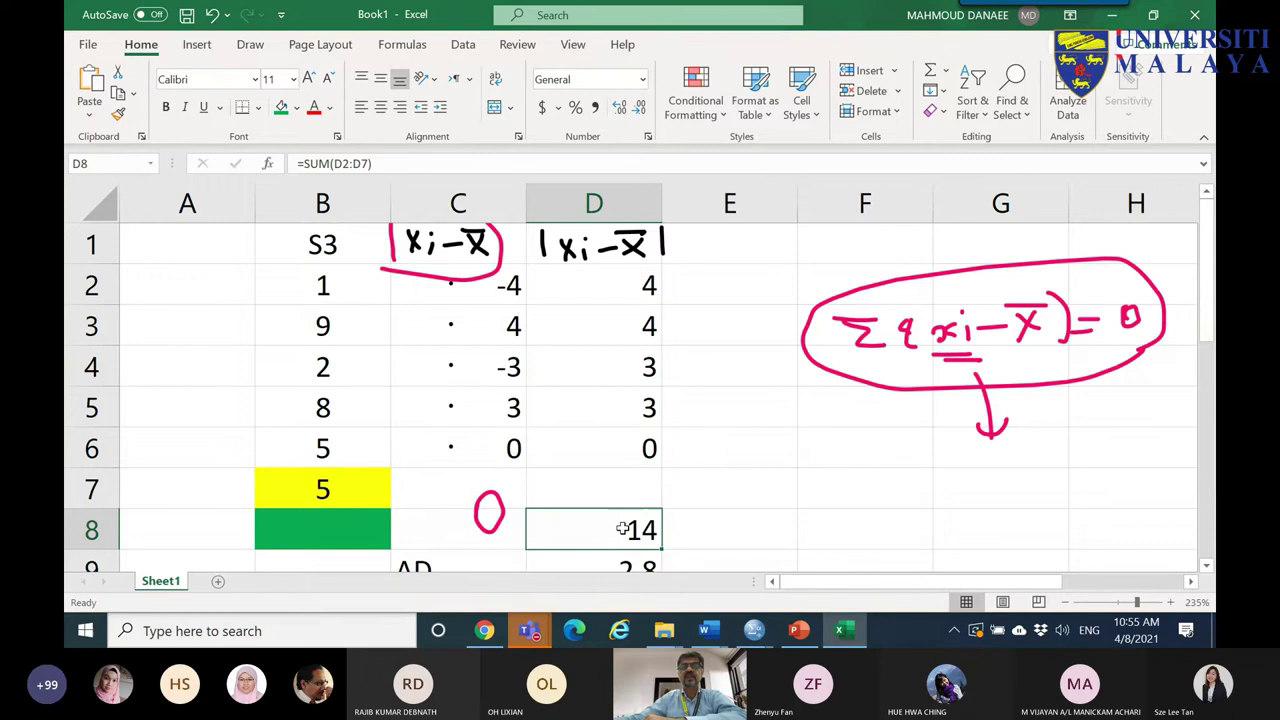
scroll(614, 449, down, 2)
click(638, 334)
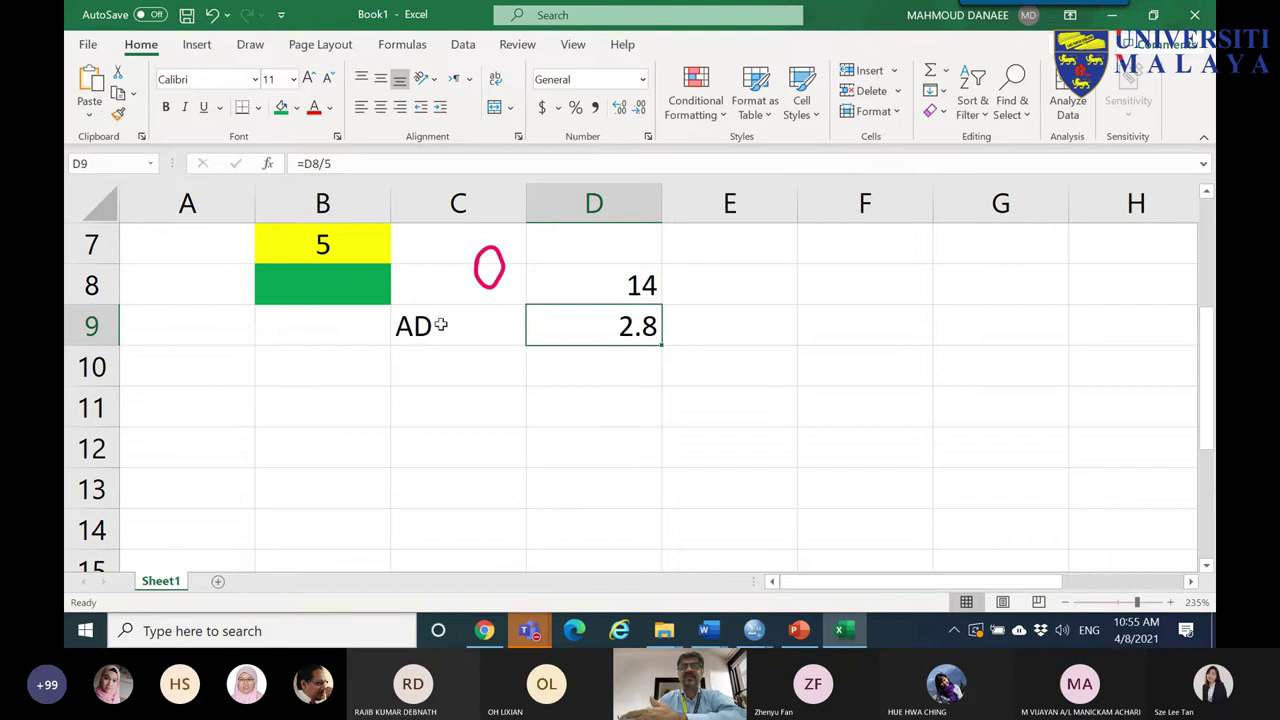
drag(420, 326, 594, 331)
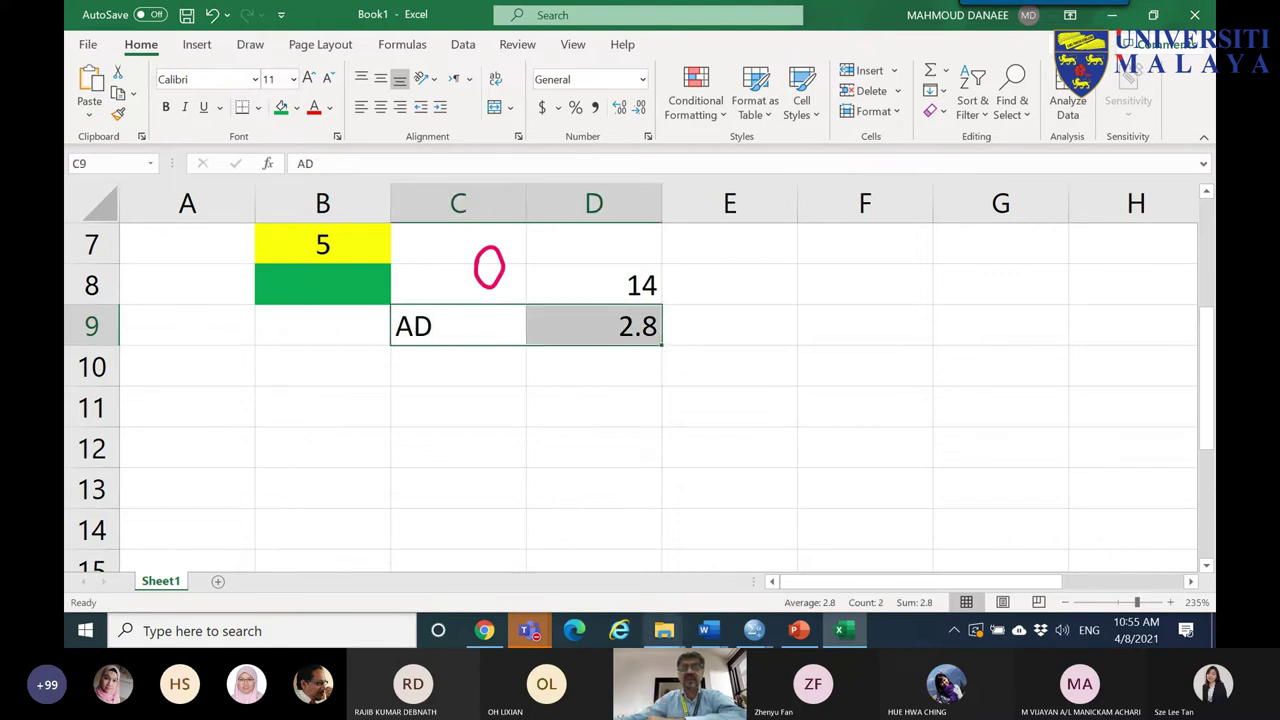
- Switch to the PowerPoint presentation, open slide 15 and circle the Average Deviation title and its formula in pink ink
click(799, 632)
click(153, 508)
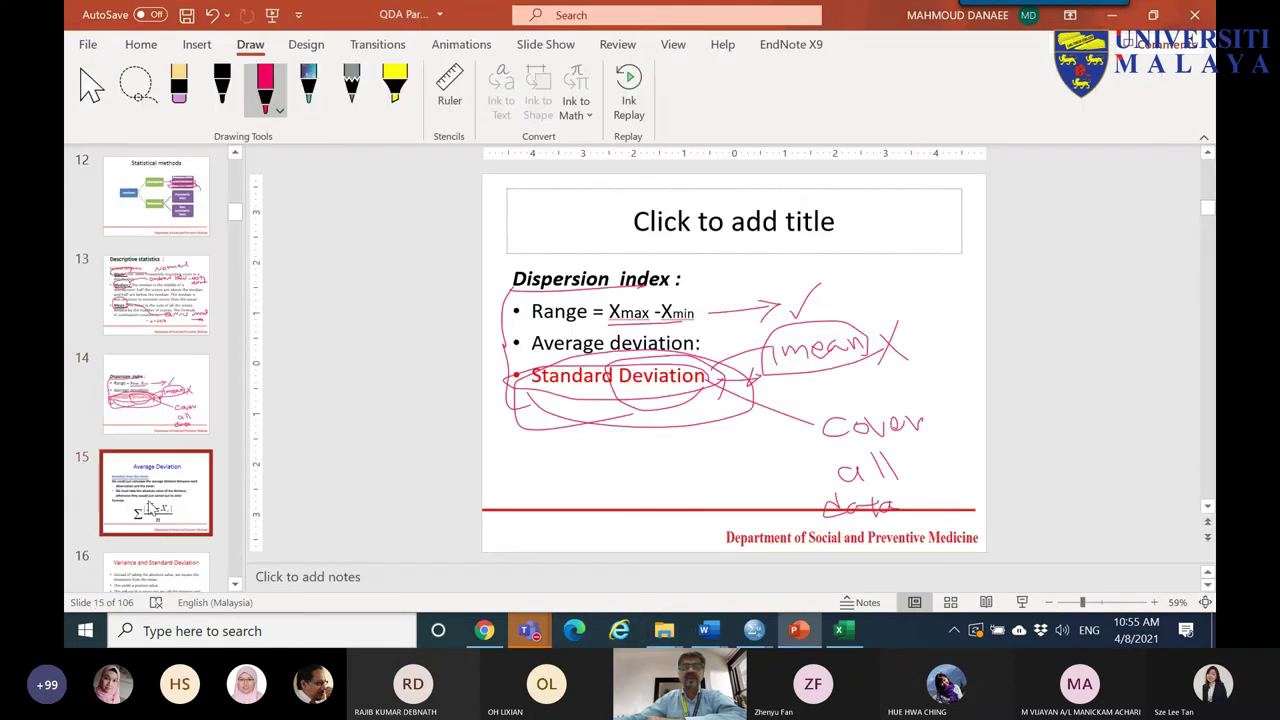
mouse_move(620, 243)
mouse_down()
mouse_move(853, 225)
mouse_move(821, 267)
mouse_move(621, 263)
mouse_move(600, 215)
mouse_up()
mouse_move(614, 434)
mouse_down()
mouse_move(762, 394)
mouse_move(831, 484)
mouse_move(621, 502)
mouse_move(655, 404)
mouse_up()
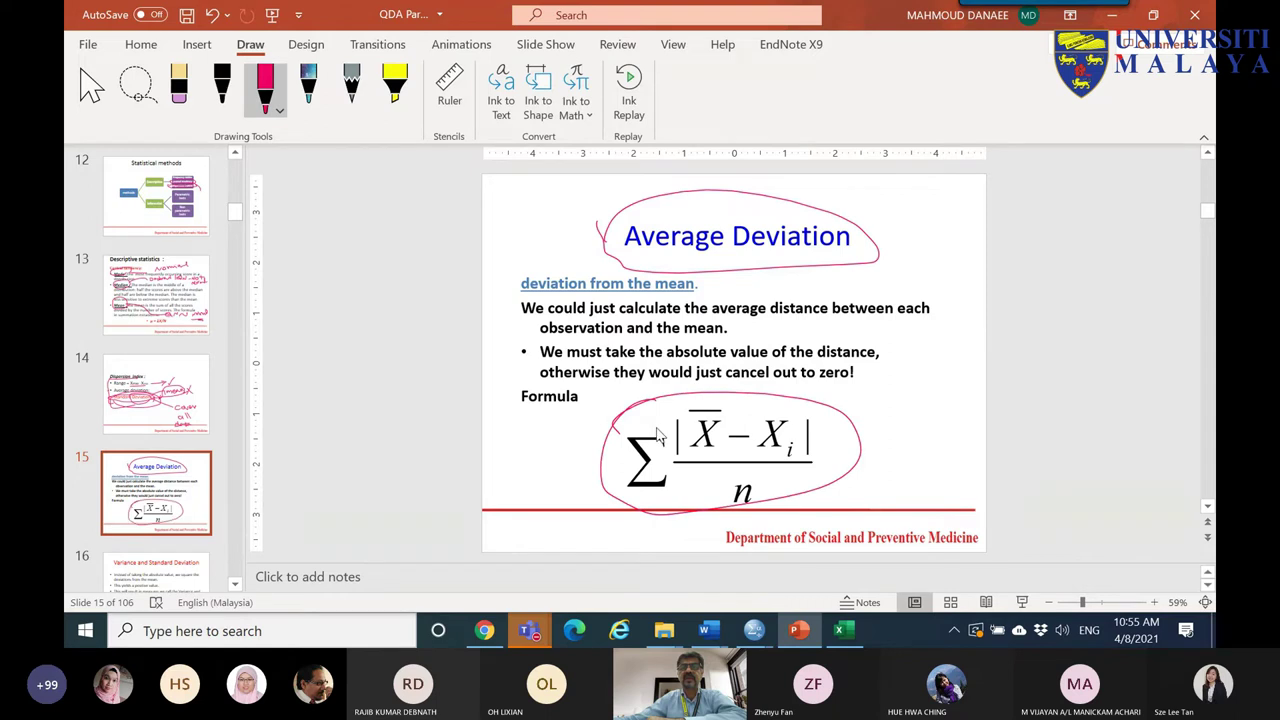
mouse_move(767, 263)
mouse_down()
mouse_move(783, 284)
mouse_move(785, 270)
mouse_up()
- Return to the Excel workbook and remove the pink handwritten summation formula, its outline and the arrow from columns F to H
click(843, 630)
scroll(744, 319, up, 2)
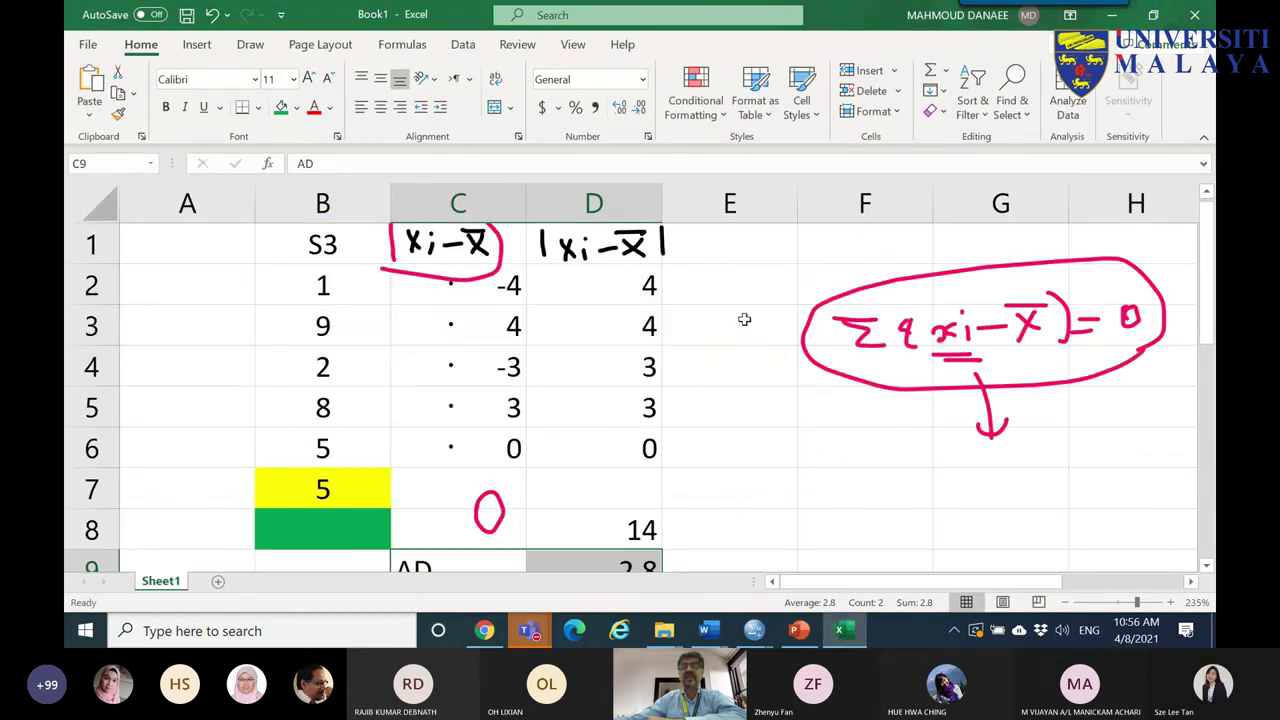
click(988, 394)
key(ctrl+z)
key(ctrl+z)
key(ctrl+z)
key(ctrl+z)
key(ctrl+z)
key(ctrl+z)
key(ctrl+z)
key(ctrl+z)
key(ctrl+z)
key(ctrl+z)
key(ctrl+z)
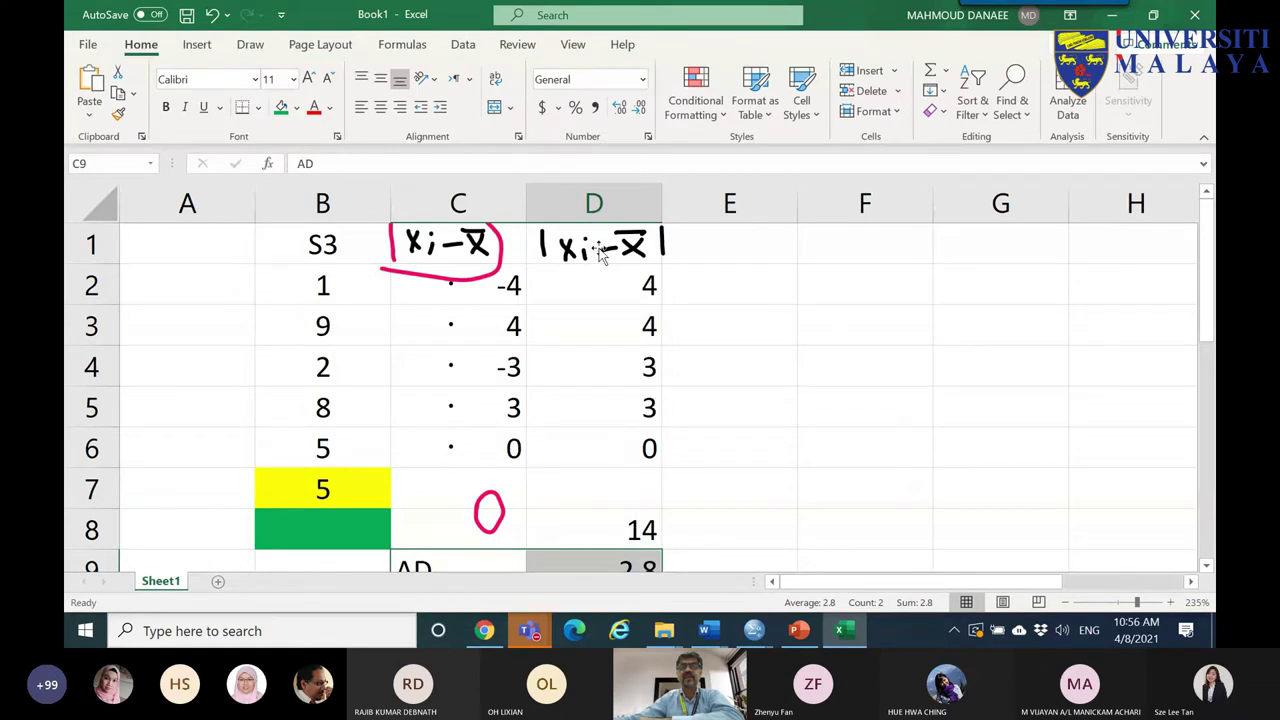
- Handwrite (xi − x̄)² in black ink over cell F1 as the column heading
click(250, 44)
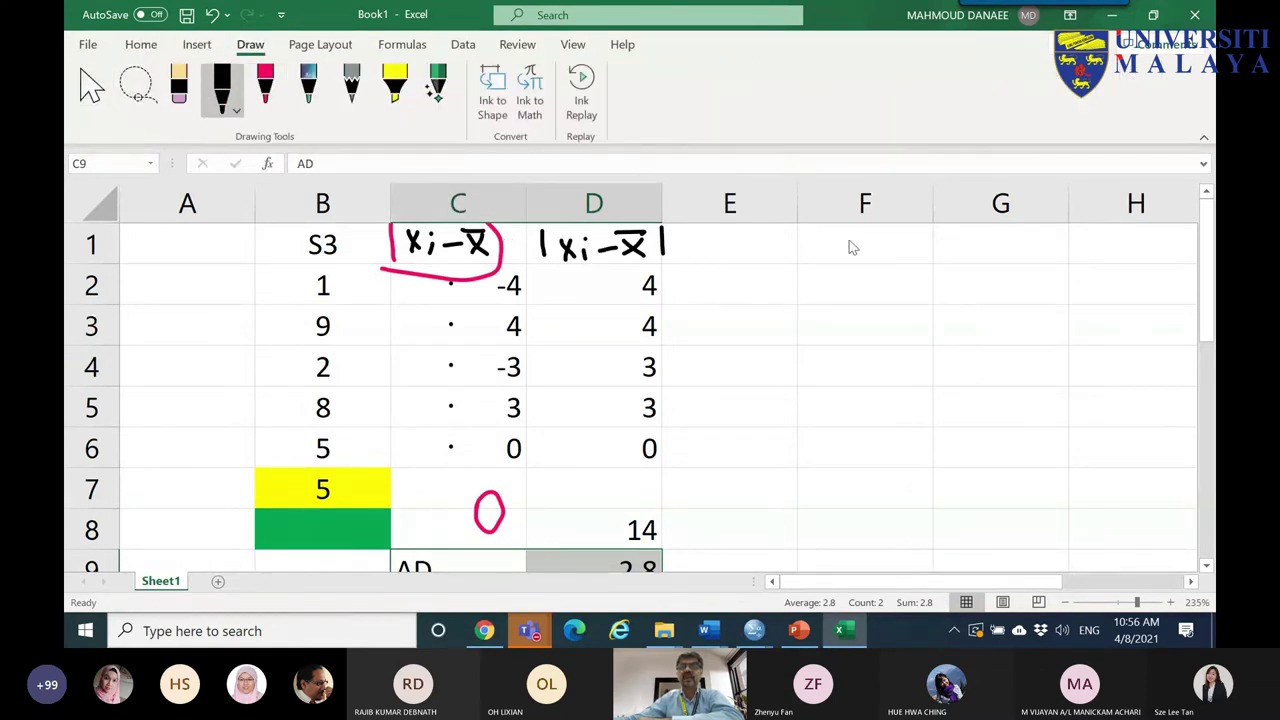
mouse_move(811, 237)
mouse_down()
mouse_move(867, 236)
mouse_move(882, 252)
mouse_move(879, 236)
mouse_move(863, 249)
mouse_move(869, 232)
mouse_move(898, 254)
mouse_up()
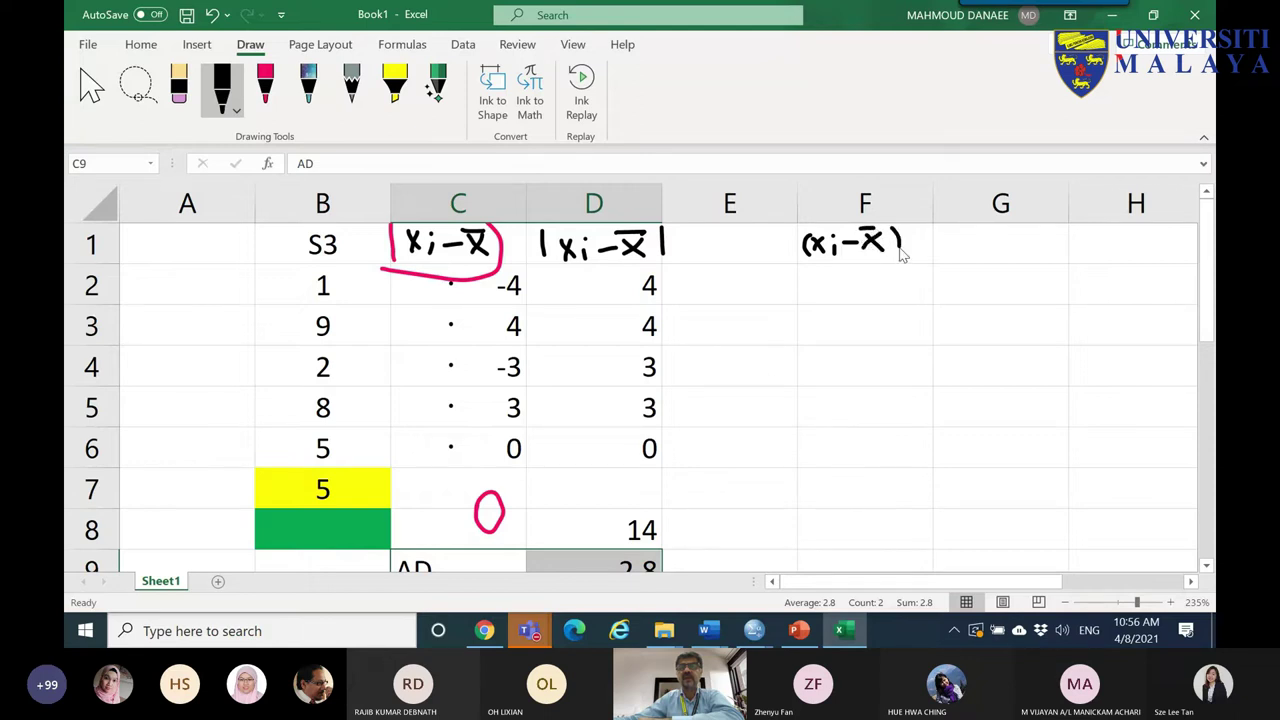
click(909, 215)
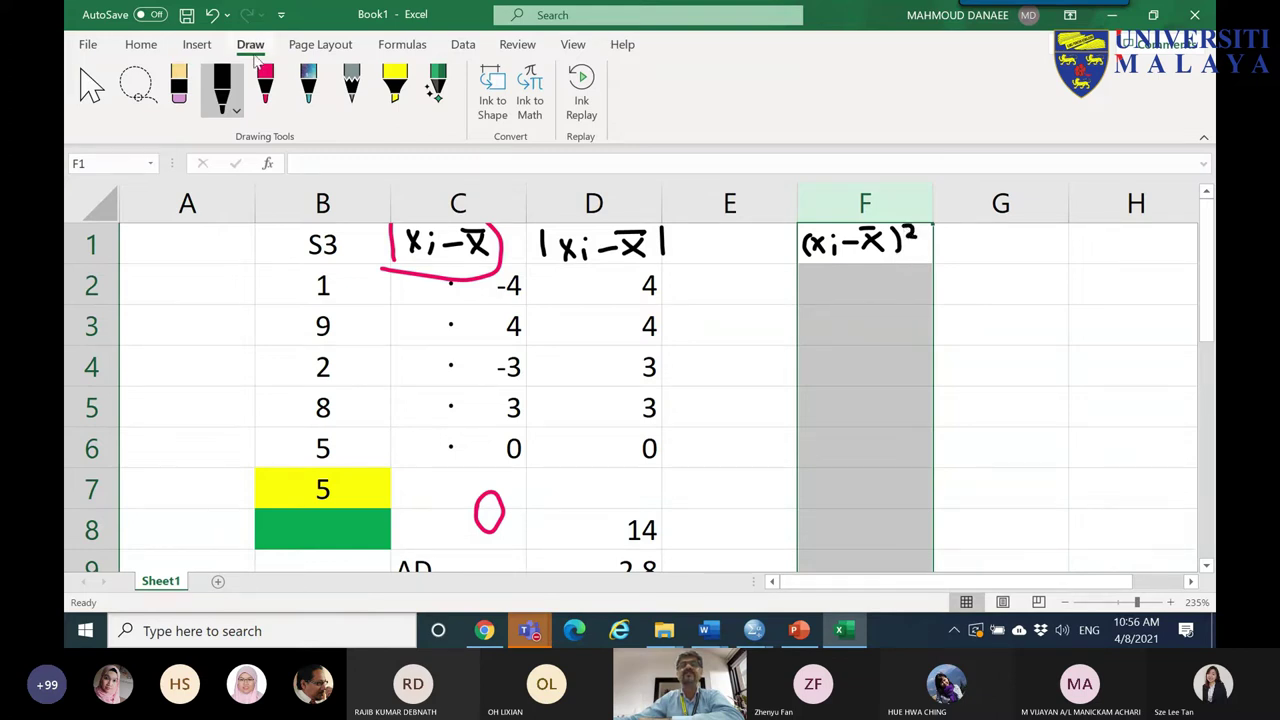
key(Escape)
- Enter =C2^2 in cell F2 and fill the formula down to F6
click(849, 290)
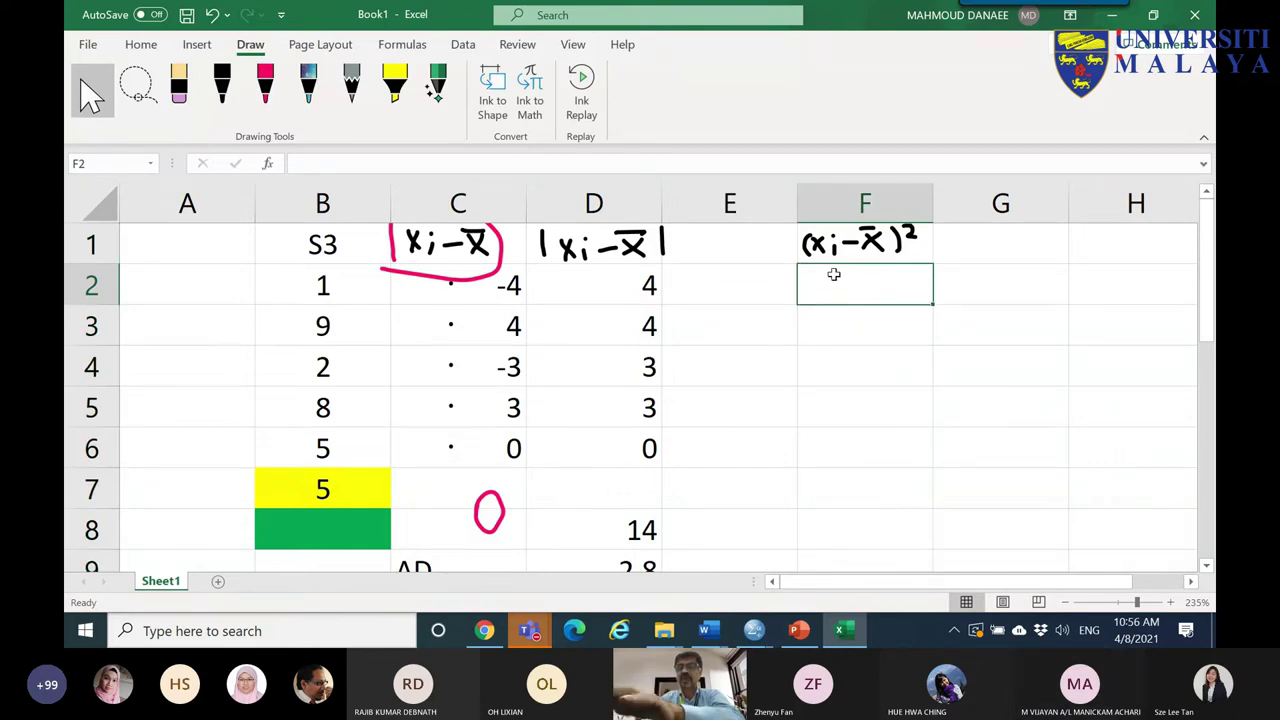
text(=)
click(432, 287)
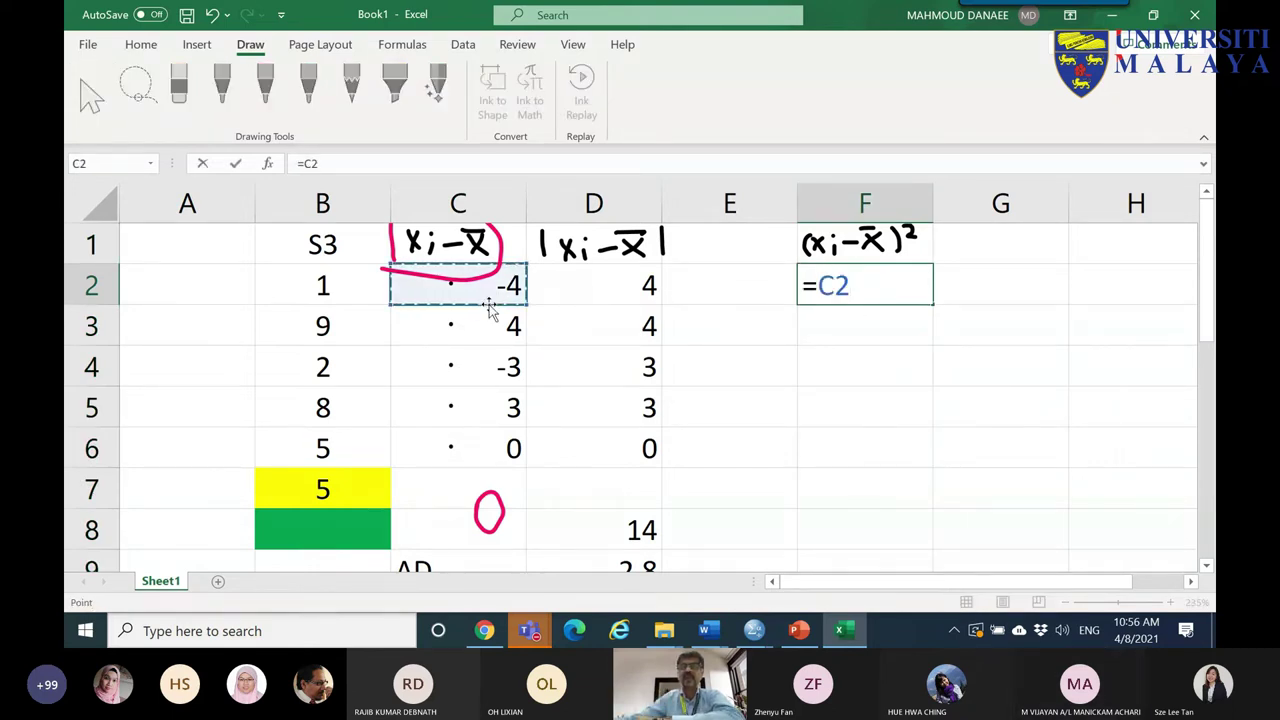
text(^^)
key(BackSpace)
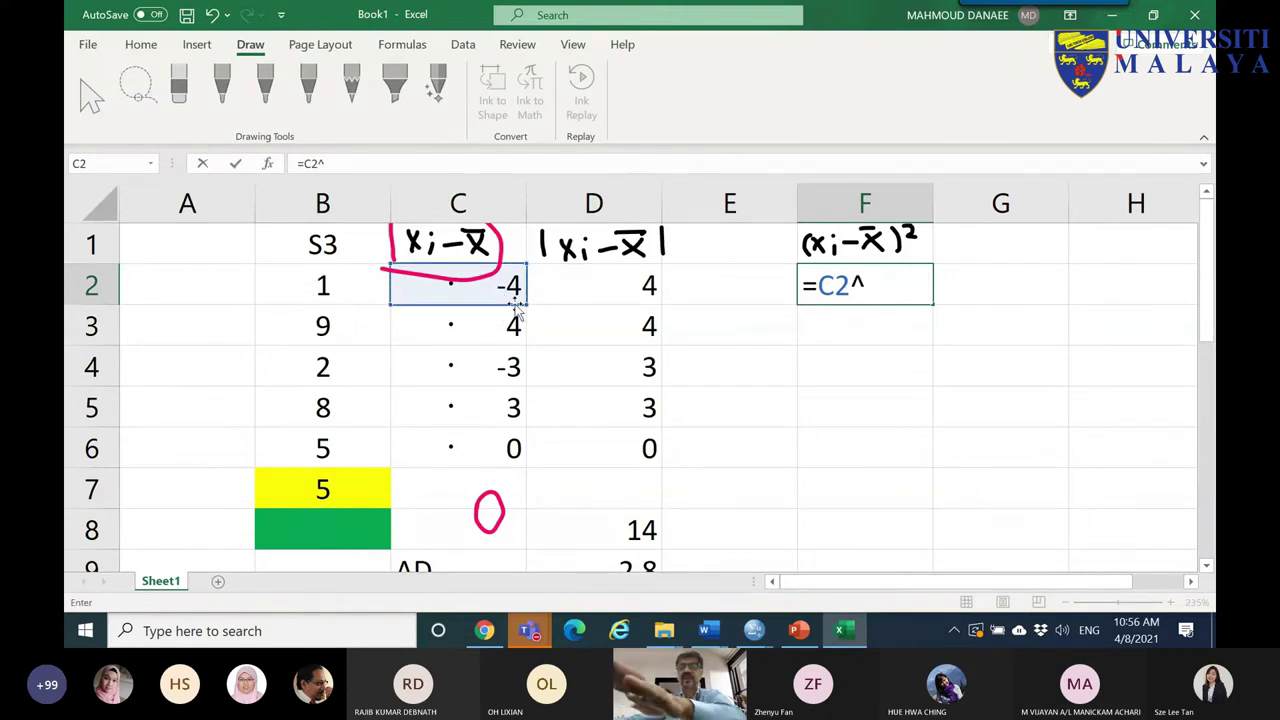
text(2)
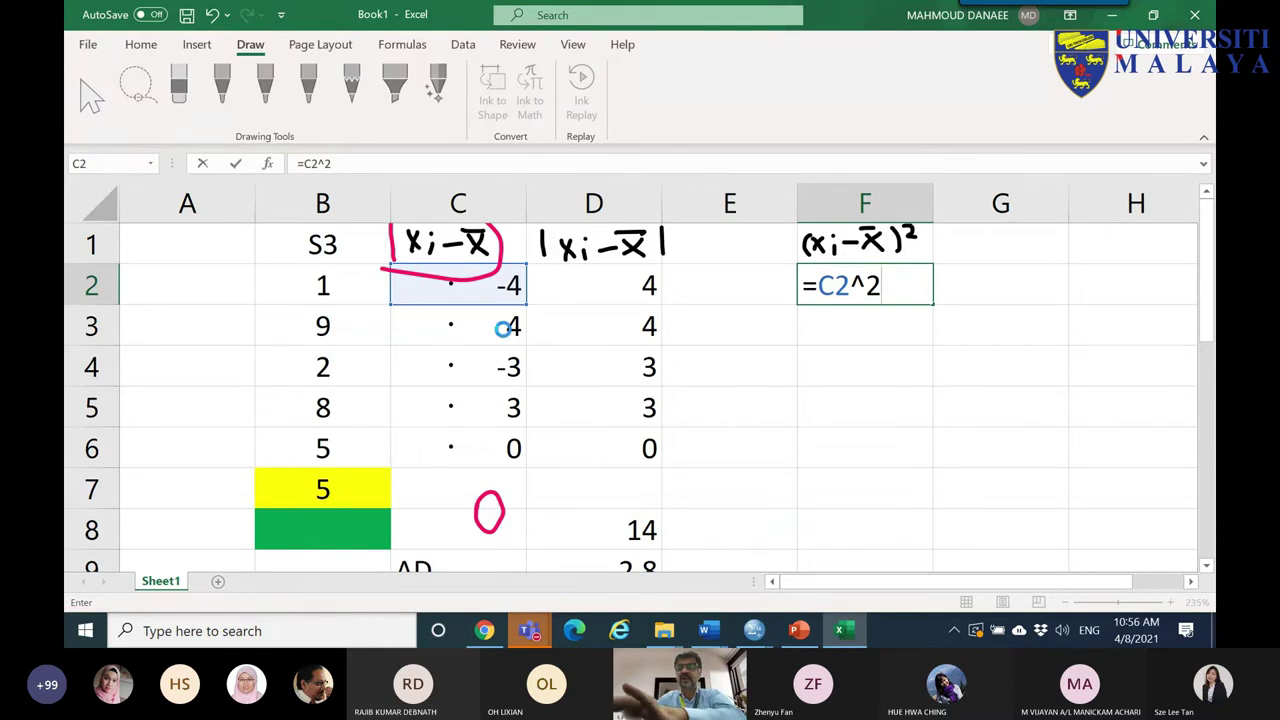
key(Return)
click(850, 290)
drag(934, 307, 904, 478)
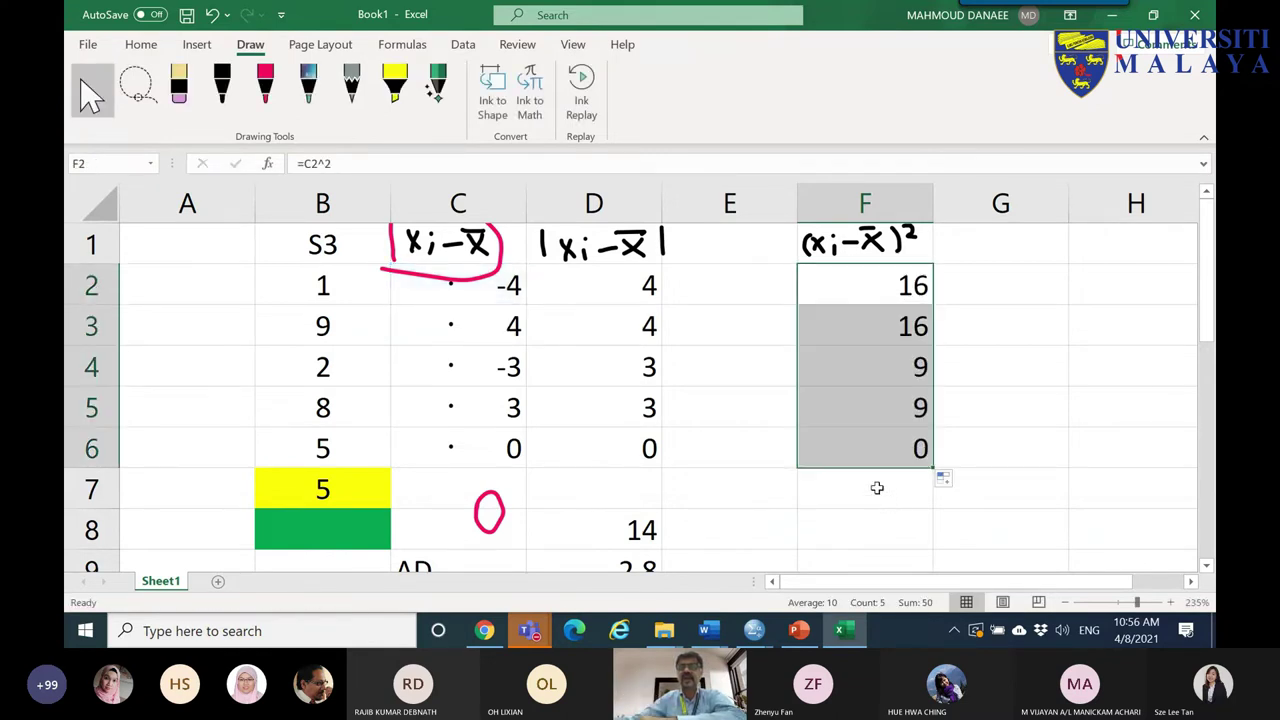
click(900, 526)
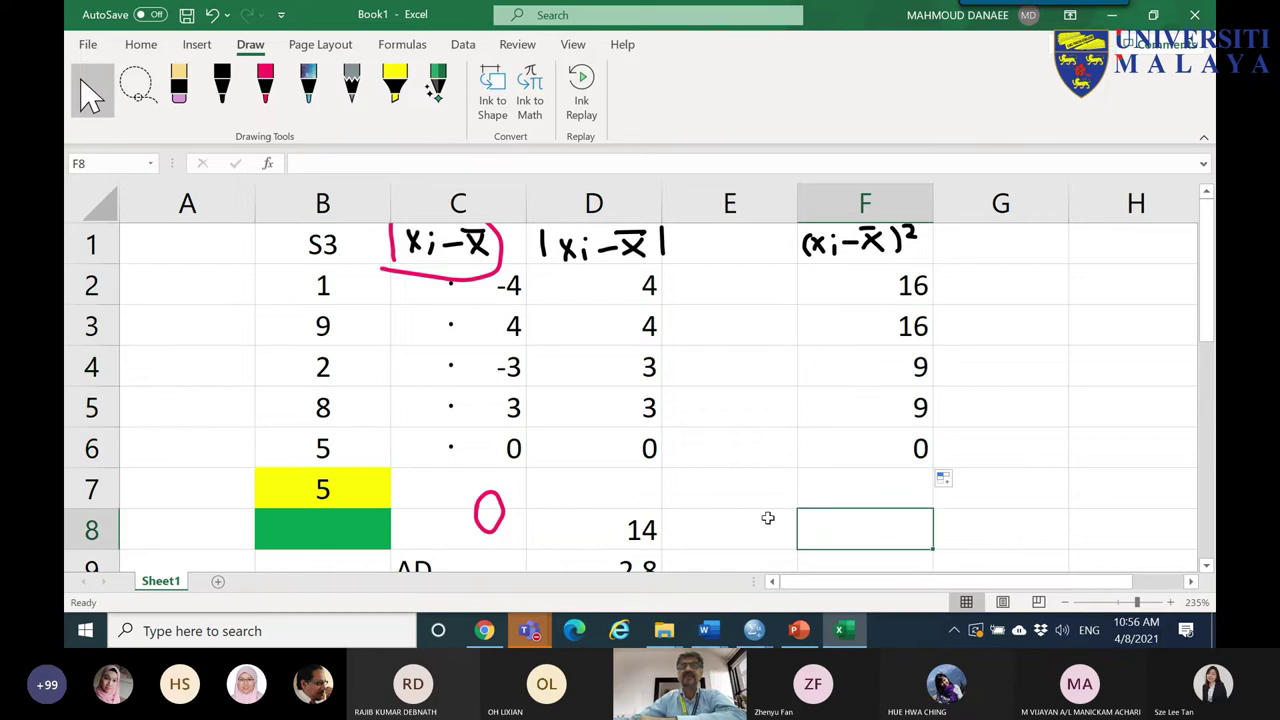
- Handwrite Σ(xi − x̄)² in black ink over columns H and I, bracket it underneath and add the note sum of square with a circled SS
drag(884, 582, 900, 582)
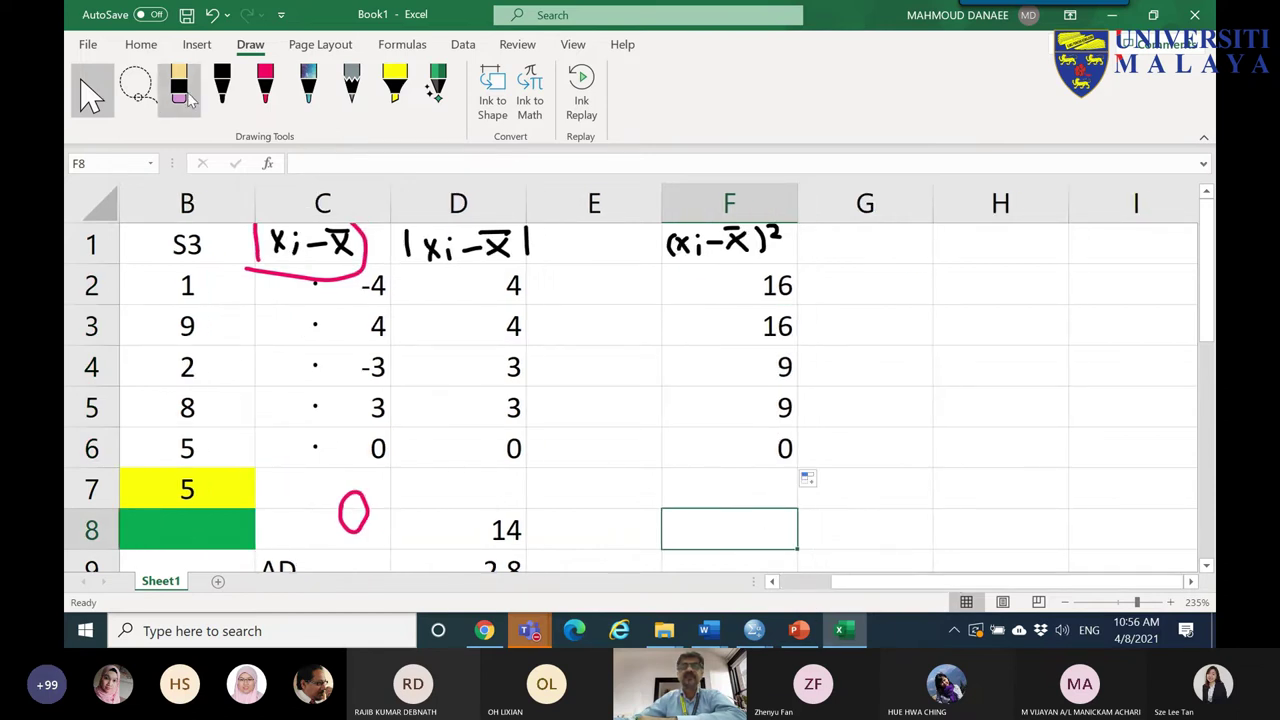
click(223, 88)
mouse_move(946, 284)
mouse_down()
mouse_move(976, 282)
mouse_move(946, 284)
mouse_move(973, 308)
mouse_move(1009, 309)
mouse_move(1044, 284)
mouse_move(1092, 296)
mouse_up()
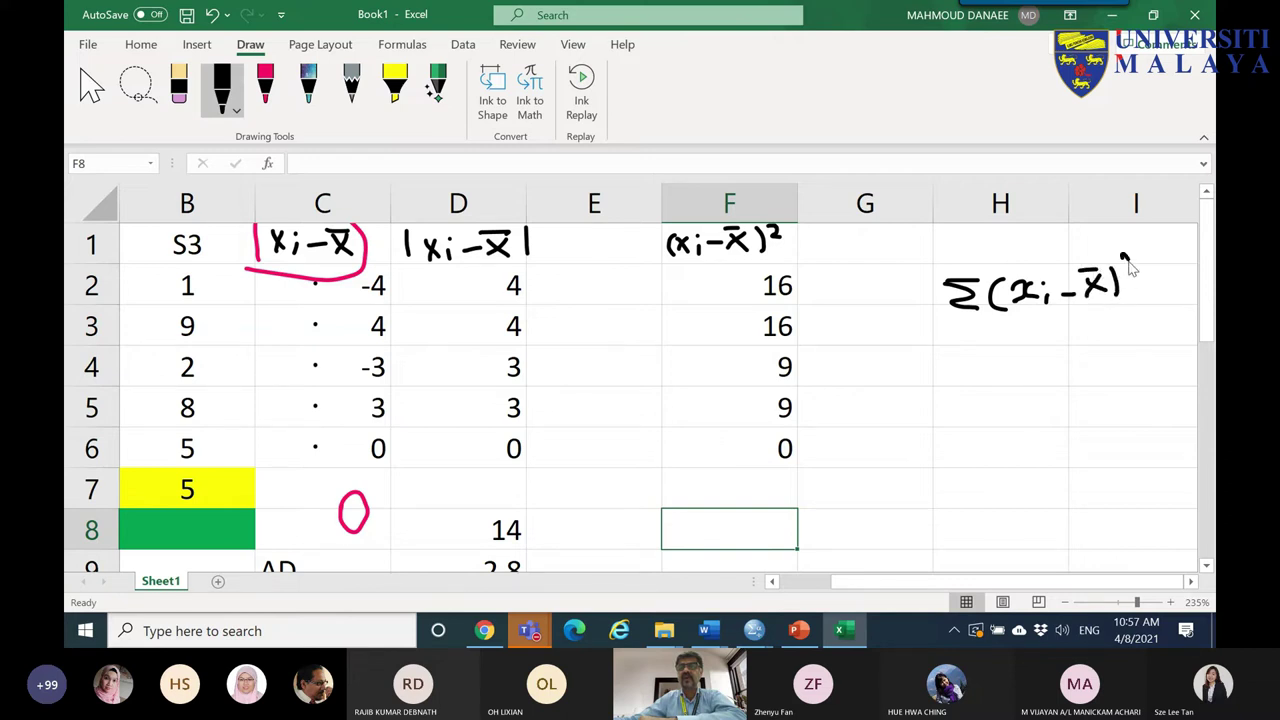
mouse_move(962, 318)
mouse_down()
mouse_move(1049, 336)
mouse_move(1130, 312)
mouse_up()
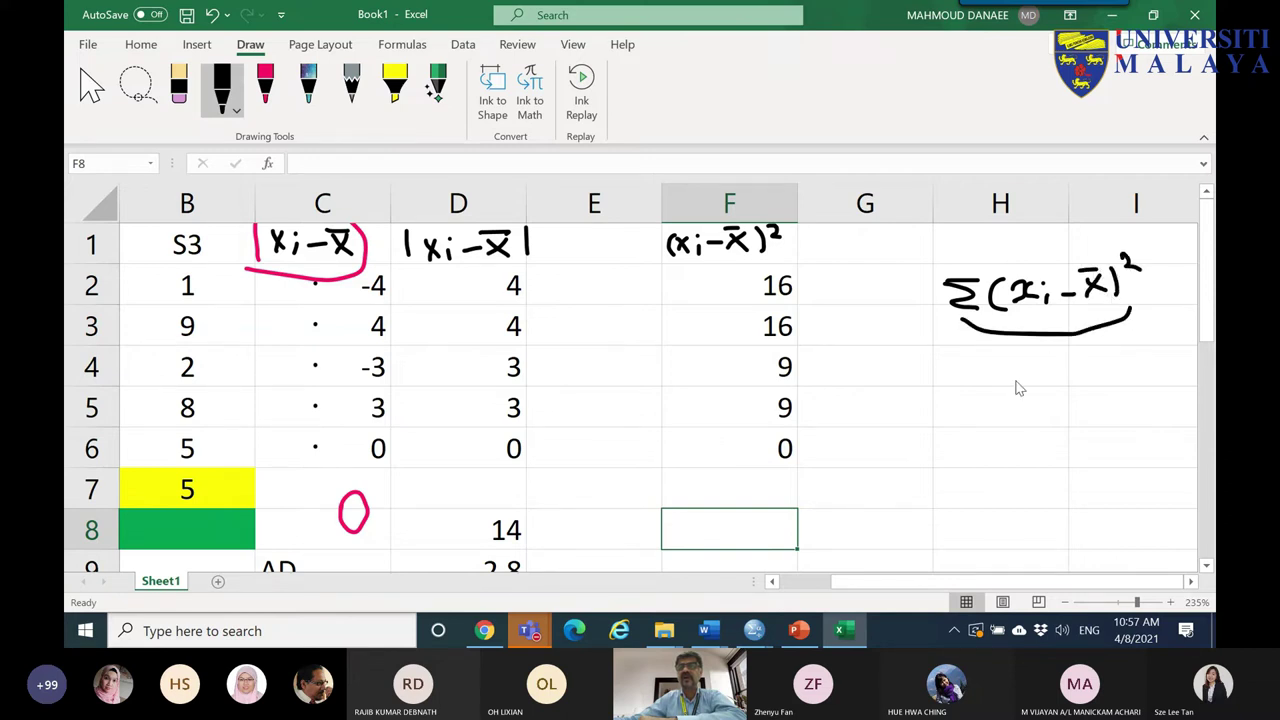
drag(1033, 378, 1118, 378)
mouse_move(1034, 406)
mouse_down()
mouse_move(1051, 429)
mouse_move(1177, 407)
mouse_up()
mouse_move(1046, 458)
mouse_down()
mouse_move(1026, 484)
mouse_move(1062, 472)
mouse_move(1058, 486)
mouse_move(1028, 442)
mouse_move(1040, 510)
mouse_move(1084, 490)
mouse_up()
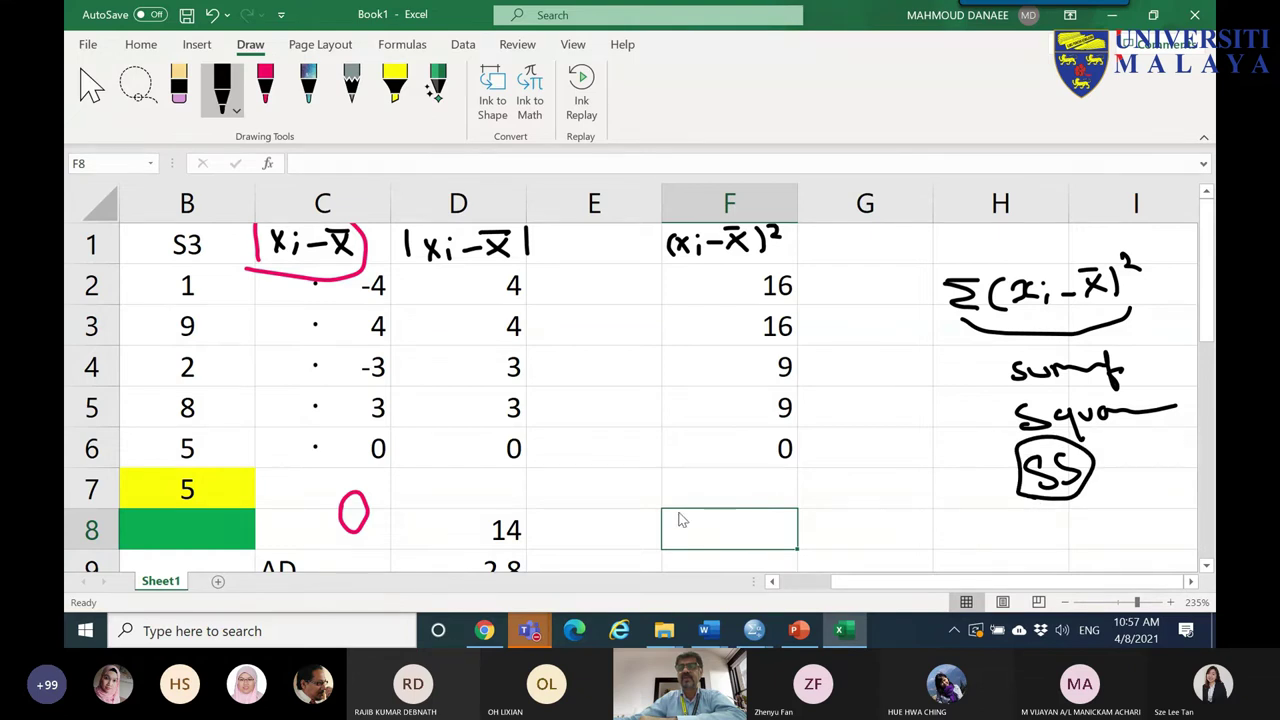
- Sum the squared deviations in cell F8 with =SUM(F2:F7)
click(92, 88)
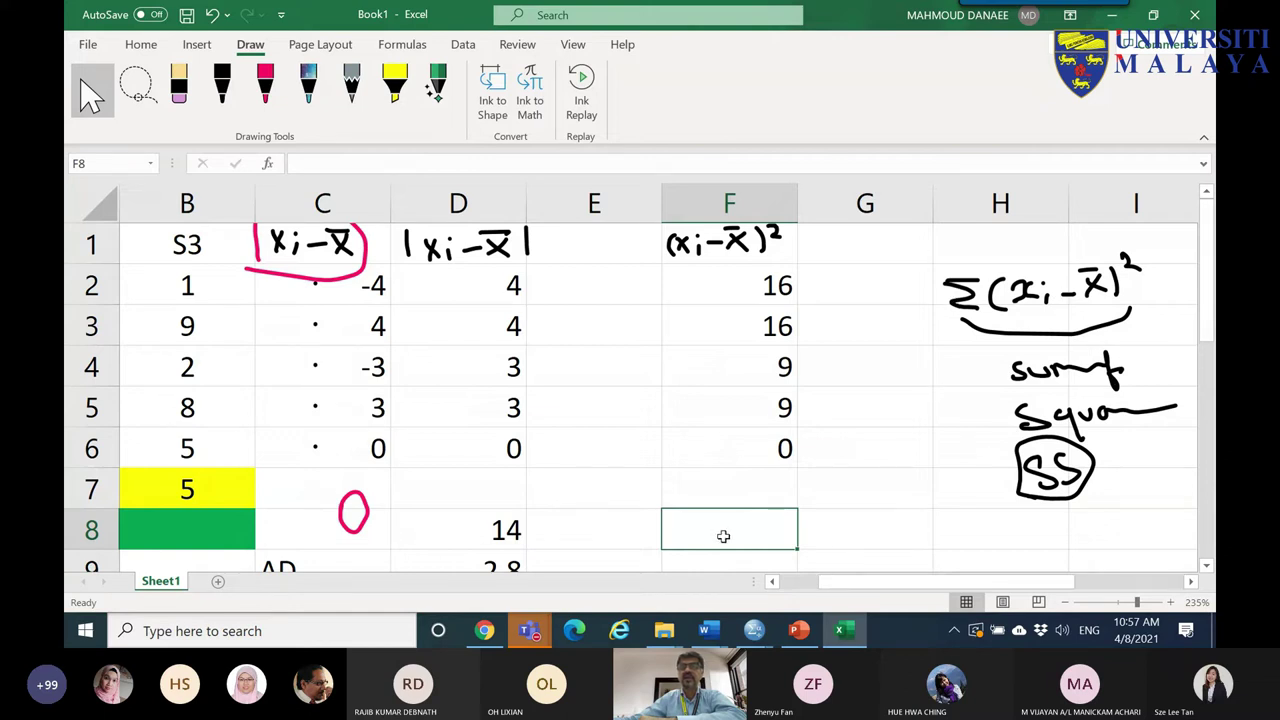
click(140, 45)
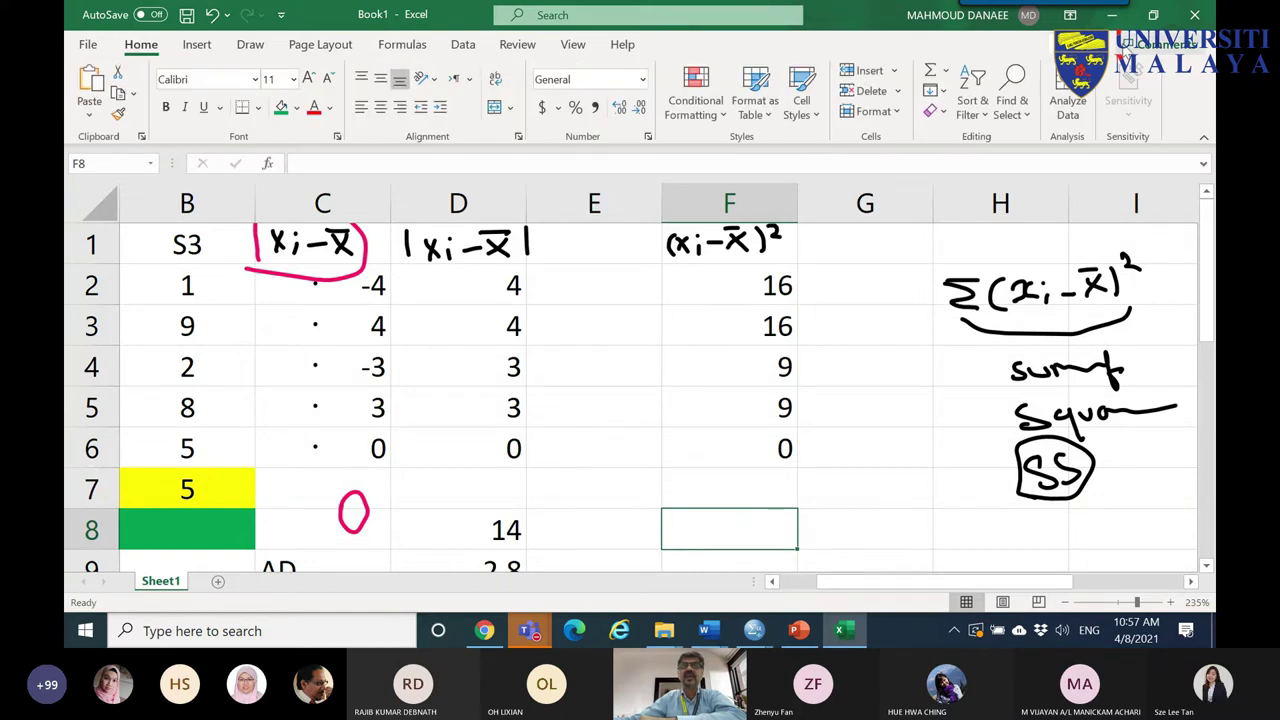
click(930, 72)
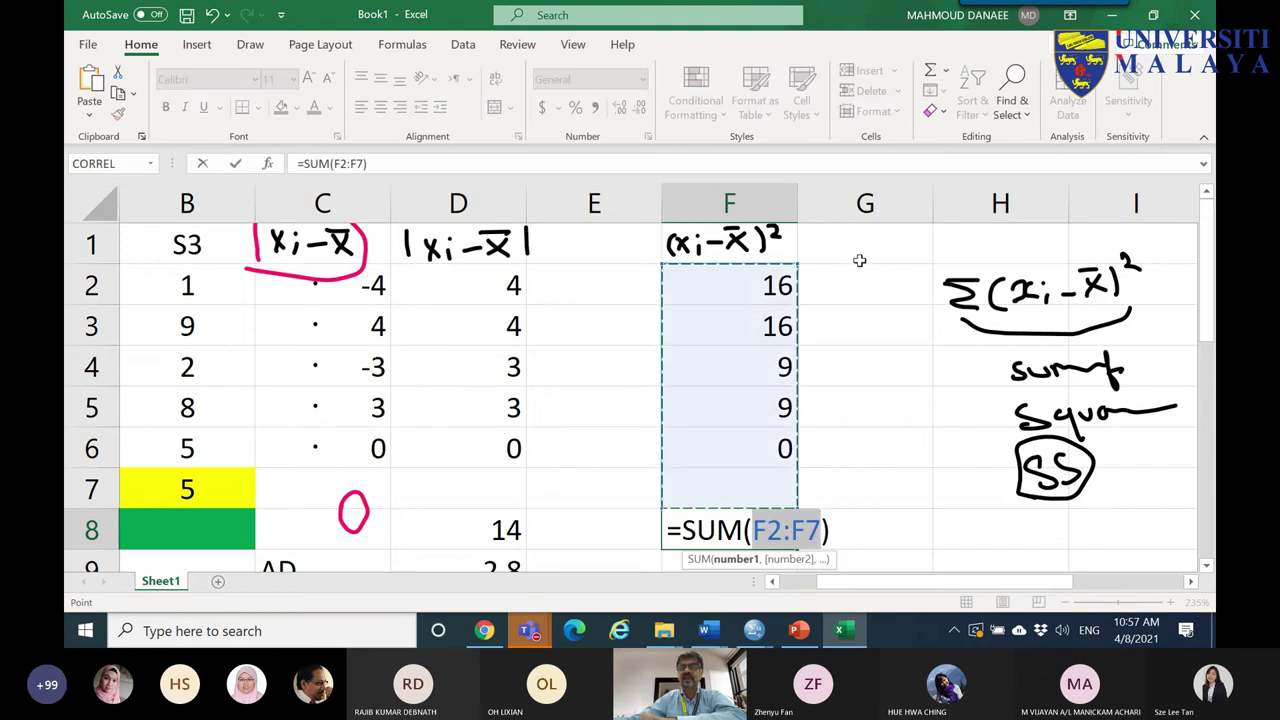
key(Return)
click(751, 497)
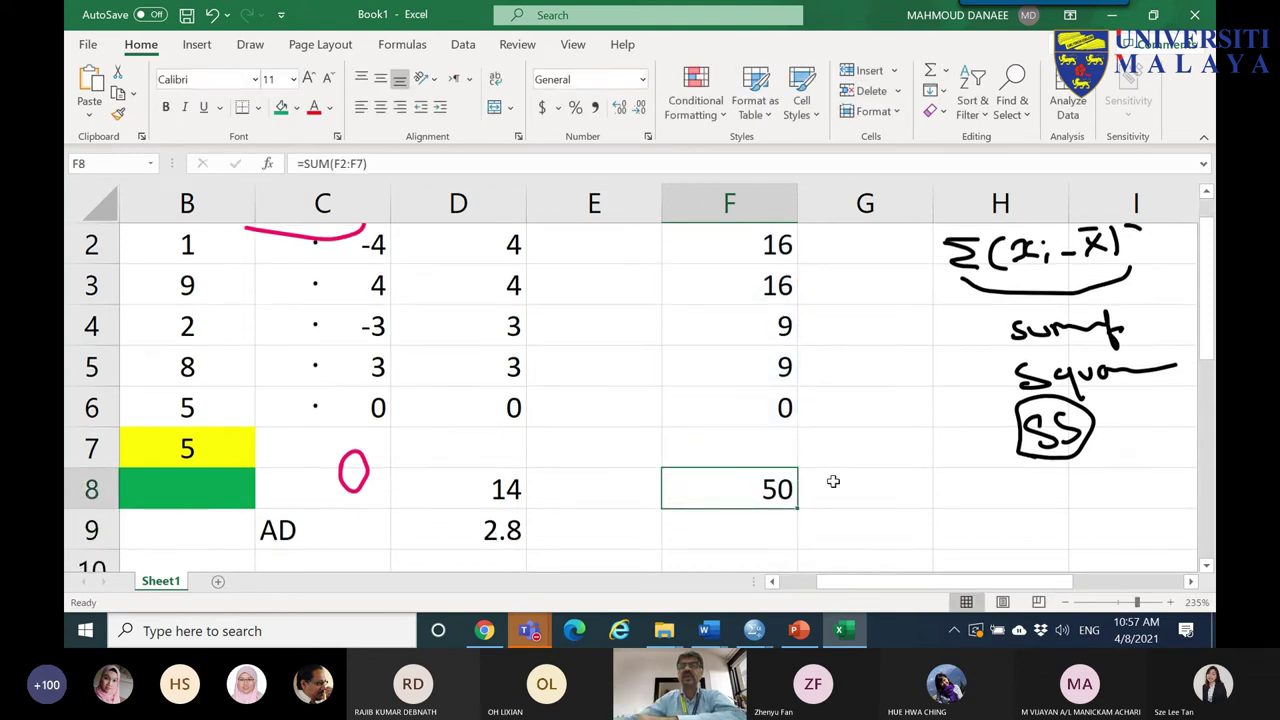
- Label cell E8 as SS and fill E8:F8 with green
click(608, 485)
text(SS)
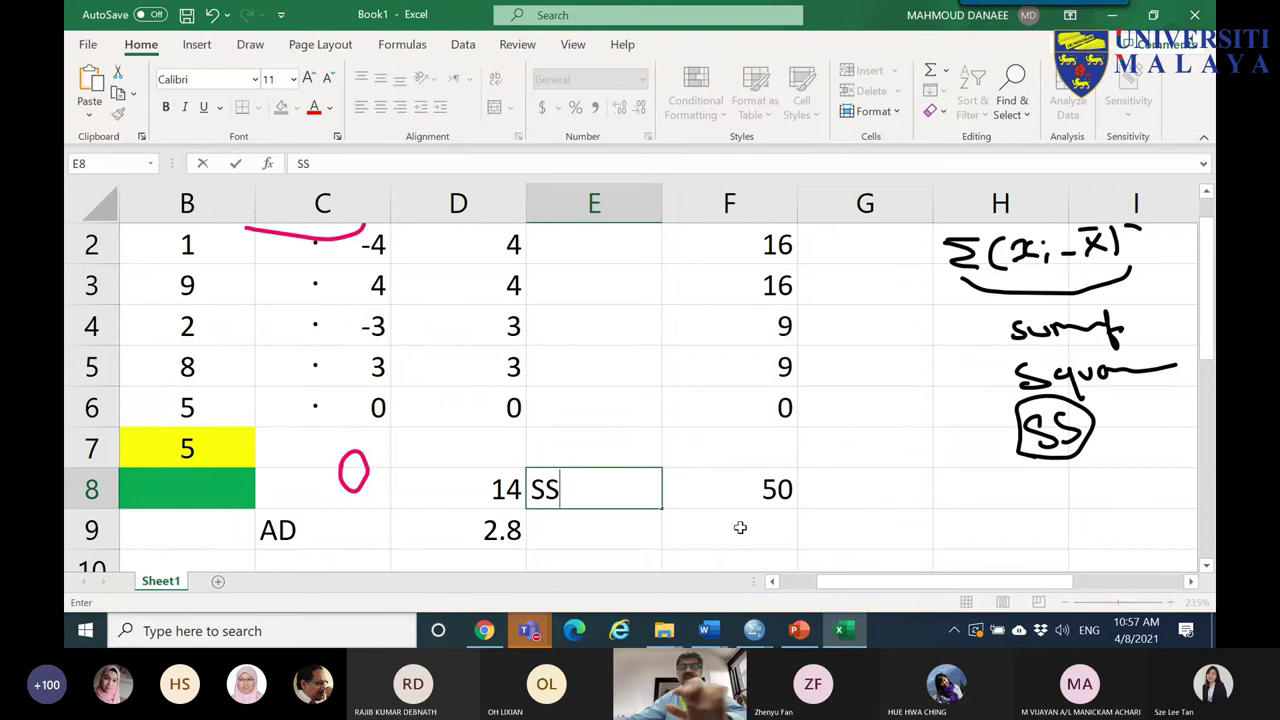
click(665, 491)
drag(607, 491, 749, 491)
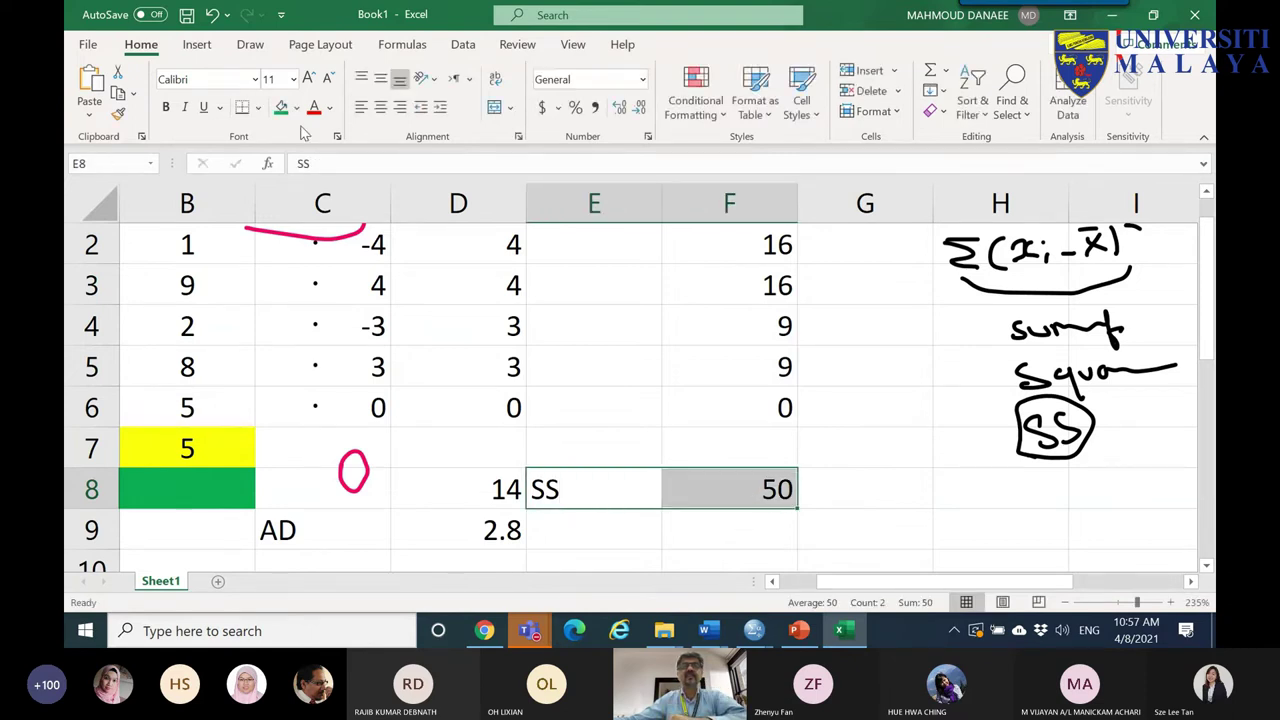
click(281, 107)
click(877, 465)
- Enter the label MS in cell E9, below the SS label
click(572, 522)
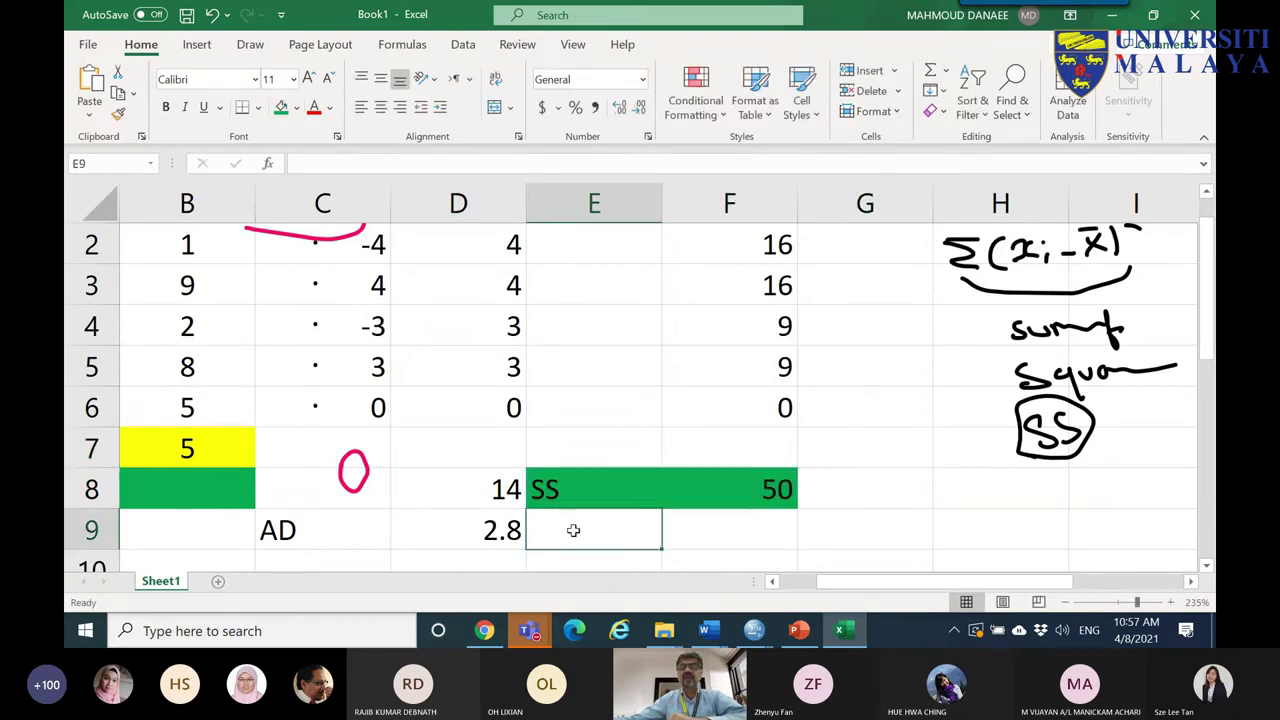
text(MS)
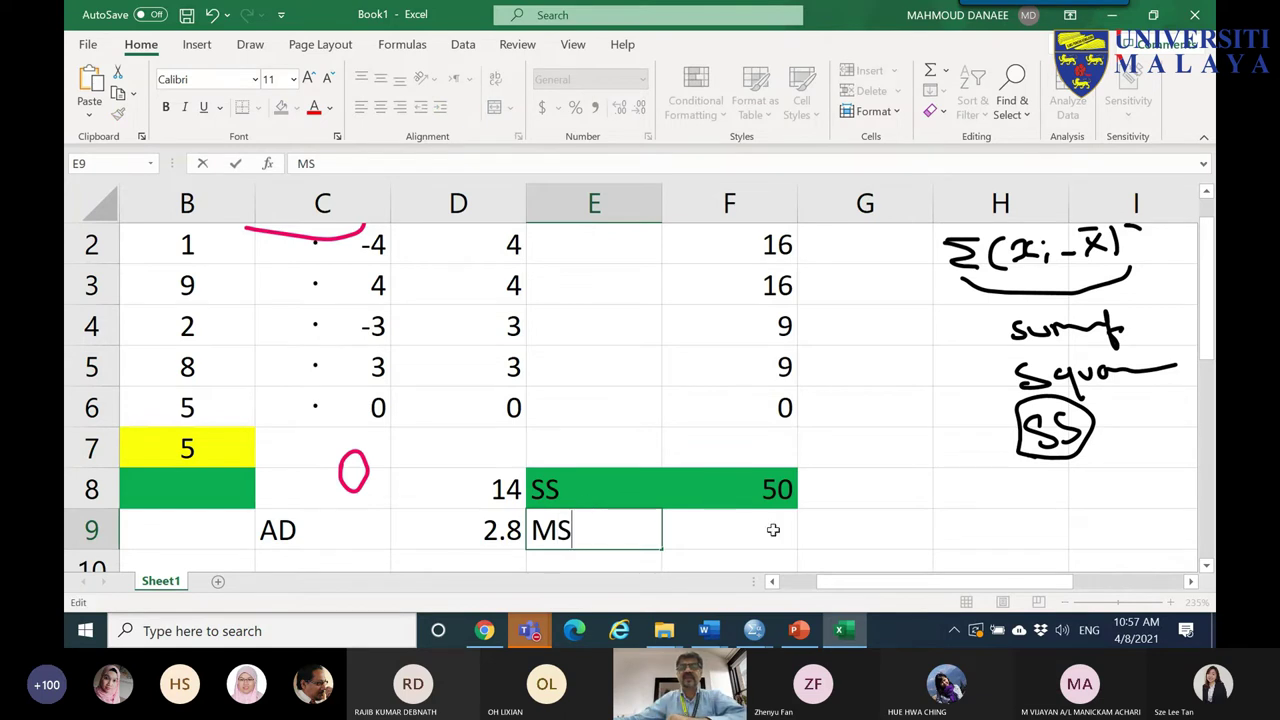
click(549, 494)
drag(549, 494, 570, 527)
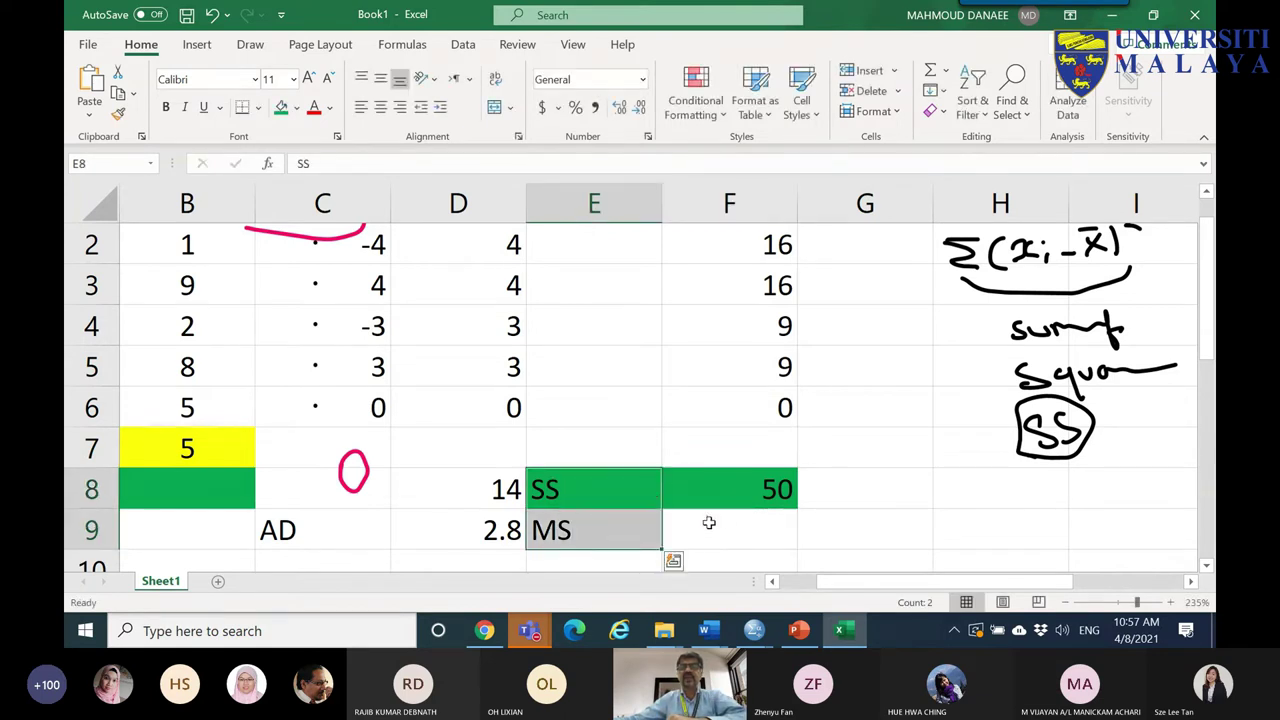
drag(754, 504, 755, 530)
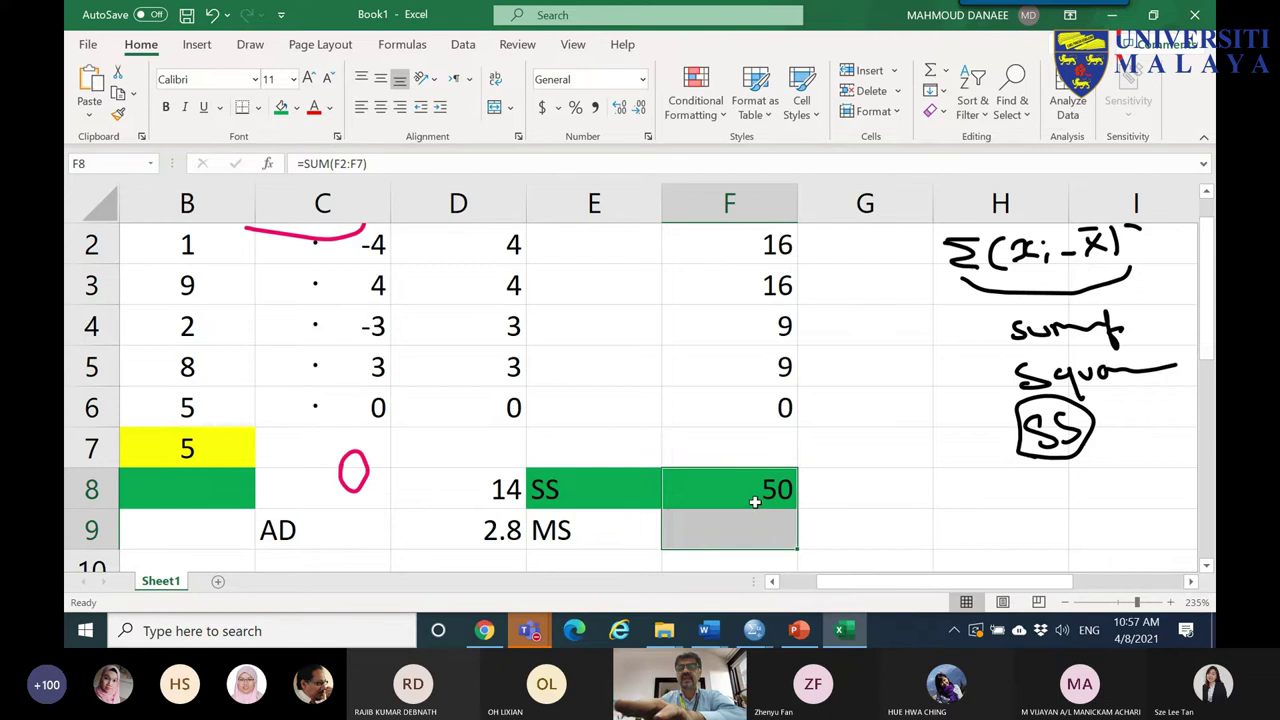
- Enter =F8/5 in cell F9 and set the font colour of E9:F9 to red
click(765, 519)
text(=)
click(780, 489)
text(/5)
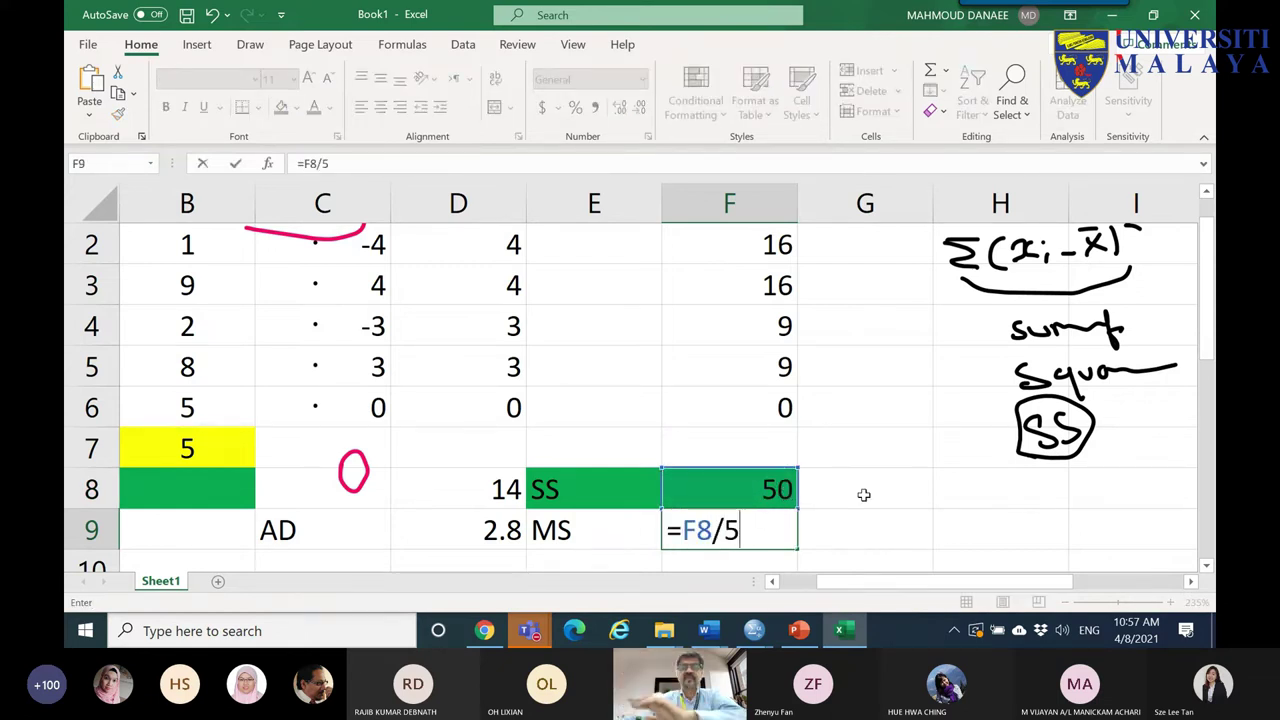
click(960, 489)
click(783, 532)
drag(580, 527, 709, 531)
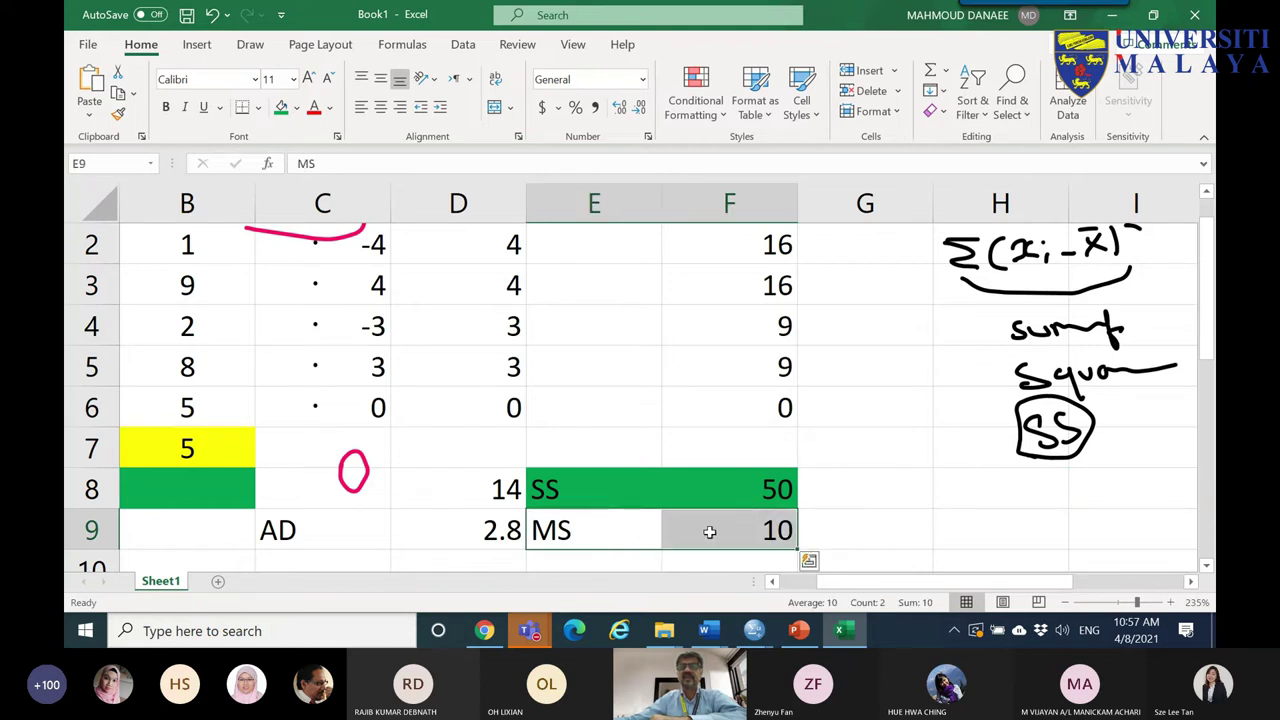
click(314, 108)
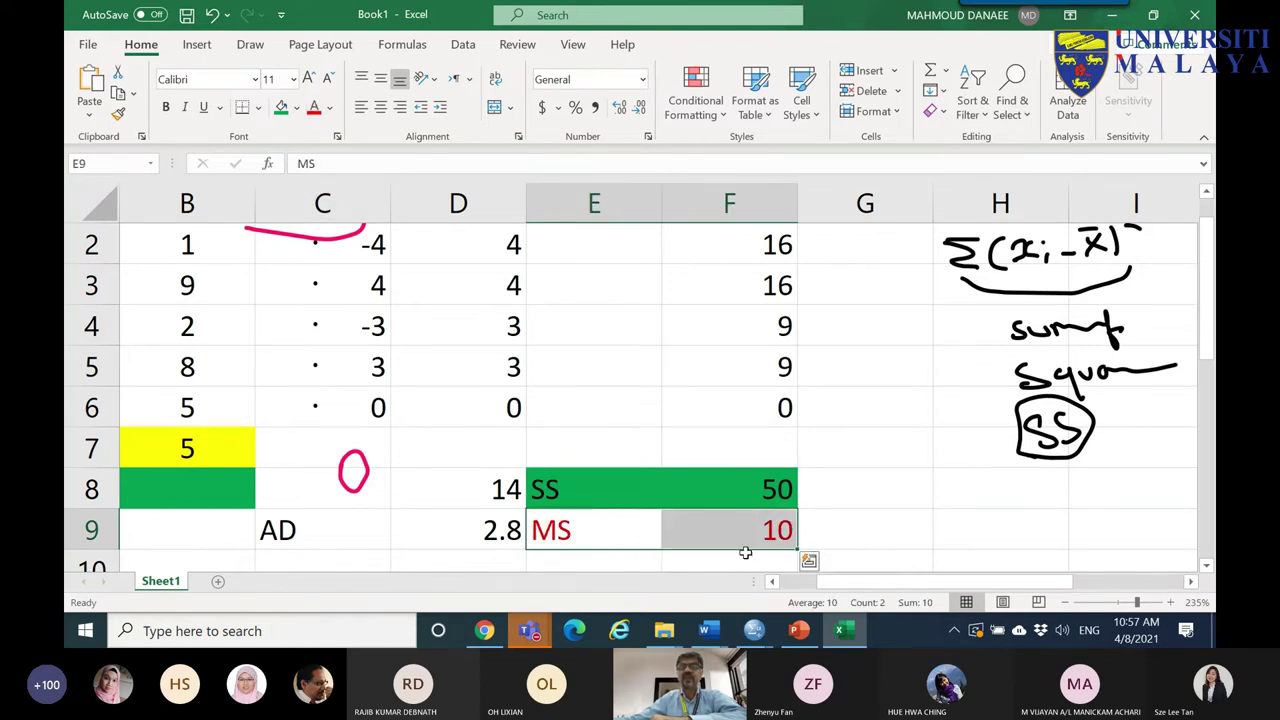
- Erase the handwritten bracket, the sum of square note and the circled SS beneath the summation formula
scroll(908, 435, down, 1)
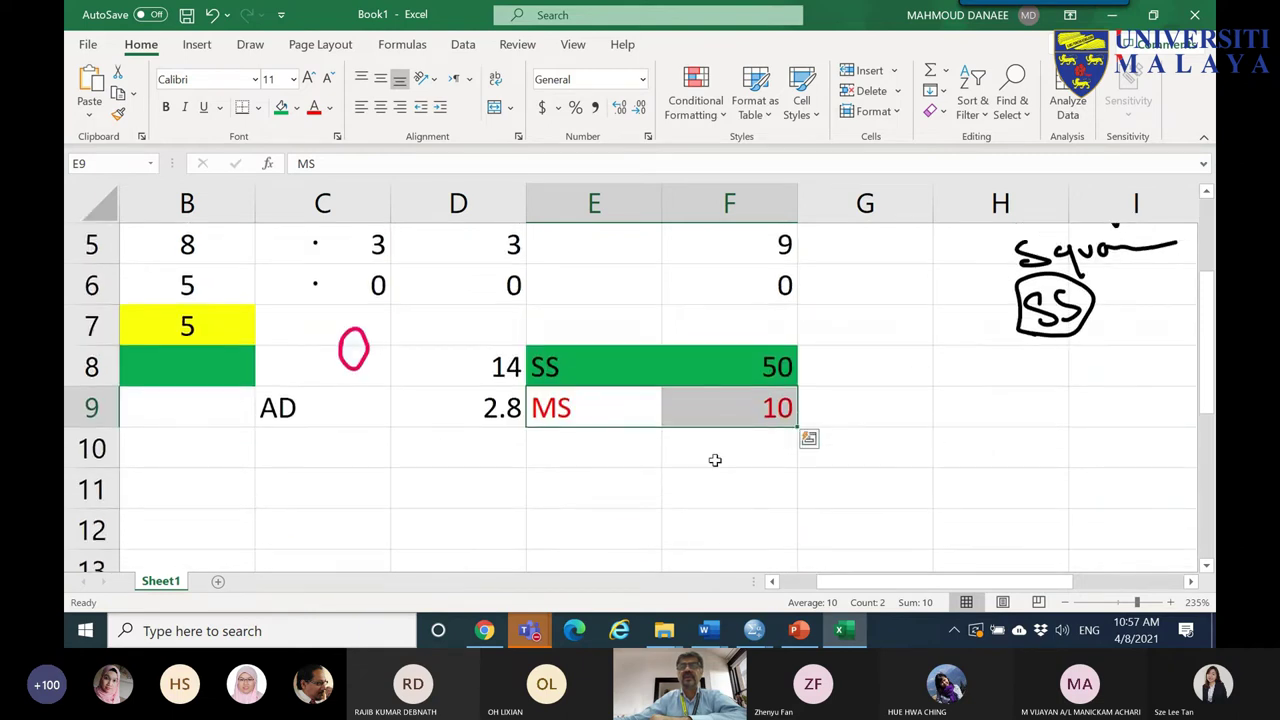
scroll(745, 462, up, 2)
ctrl+scroll(745, 462, down, 2)
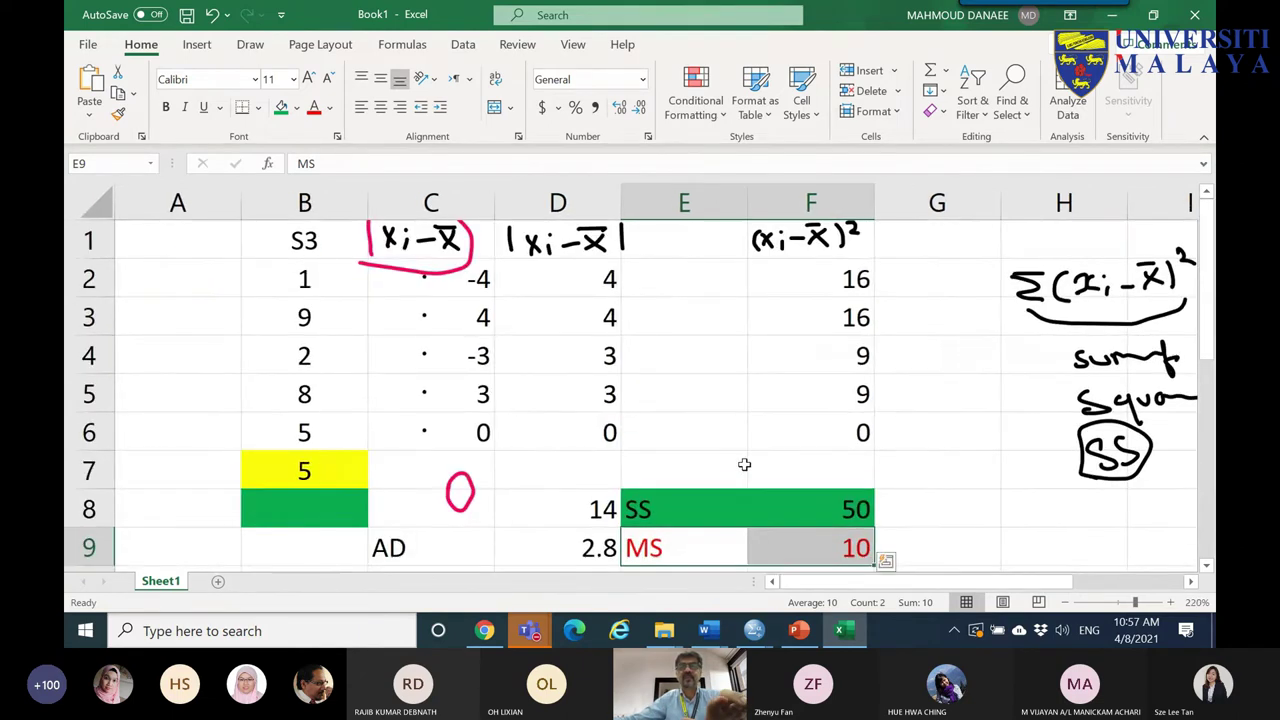
scroll(980, 592, right, 2)
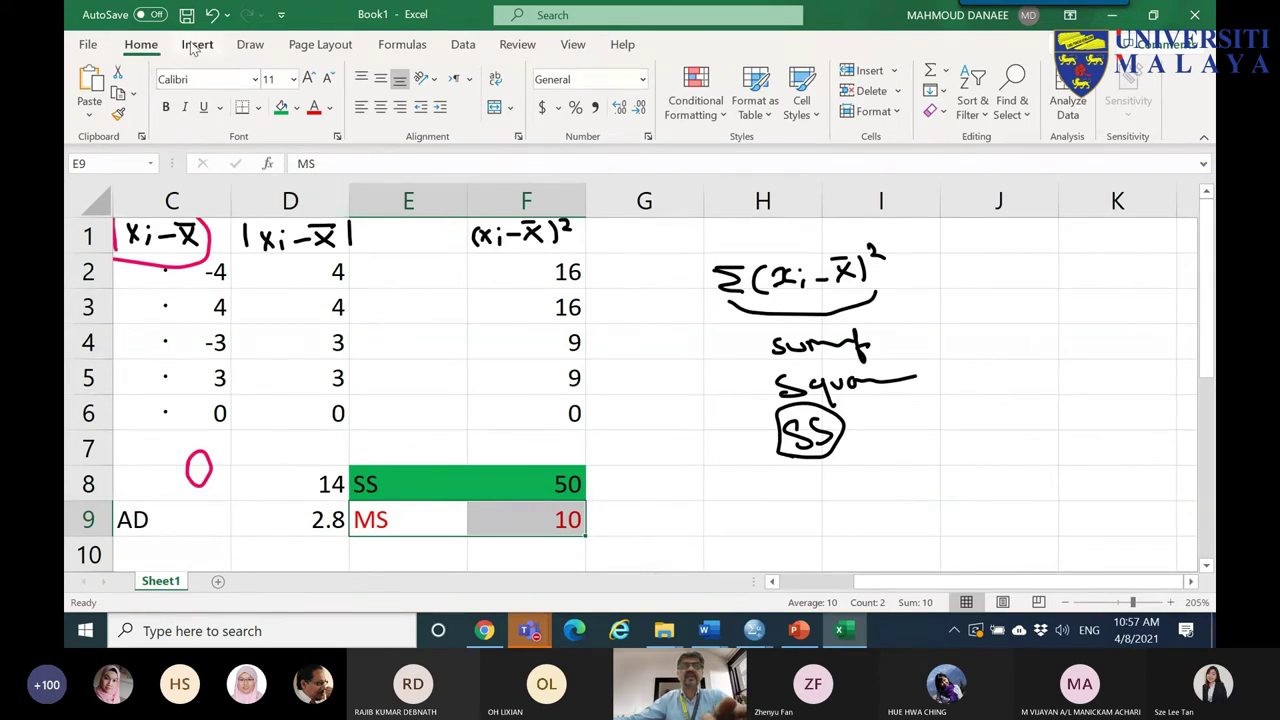
click(250, 45)
click(178, 85)
mouse_move(860, 400)
mouse_down()
mouse_move(785, 369)
mouse_move(847, 347)
mouse_move(818, 386)
mouse_move(793, 392)
mouse_move(818, 389)
mouse_move(743, 313)
mouse_move(889, 307)
mouse_up()
- Handwrite a division by n under the summation formula, equate it to a circled MS, and link it to an underlined variance in black ink
click(224, 82)
mouse_move(813, 346)
mouse_down()
mouse_move(816, 330)
mouse_move(842, 346)
mouse_up()
mouse_move(902, 312)
mouse_down()
mouse_move(950, 310)
mouse_move(971, 290)
mouse_move(1011, 296)
mouse_move(964, 323)
mouse_move(940, 306)
mouse_move(1012, 261)
mouse_move(1030, 300)
mouse_move(983, 340)
mouse_up()
mouse_move(869, 426)
mouse_down()
mouse_move(906, 442)
mouse_move(941, 444)
mouse_move(956, 427)
mouse_move(986, 438)
mouse_move(1025, 424)
mouse_move(1042, 441)
mouse_move(1152, 454)
mouse_up()
mouse_move(1162, 462)
mouse_down()
mouse_move(1072, 477)
mouse_move(868, 472)
mouse_up()
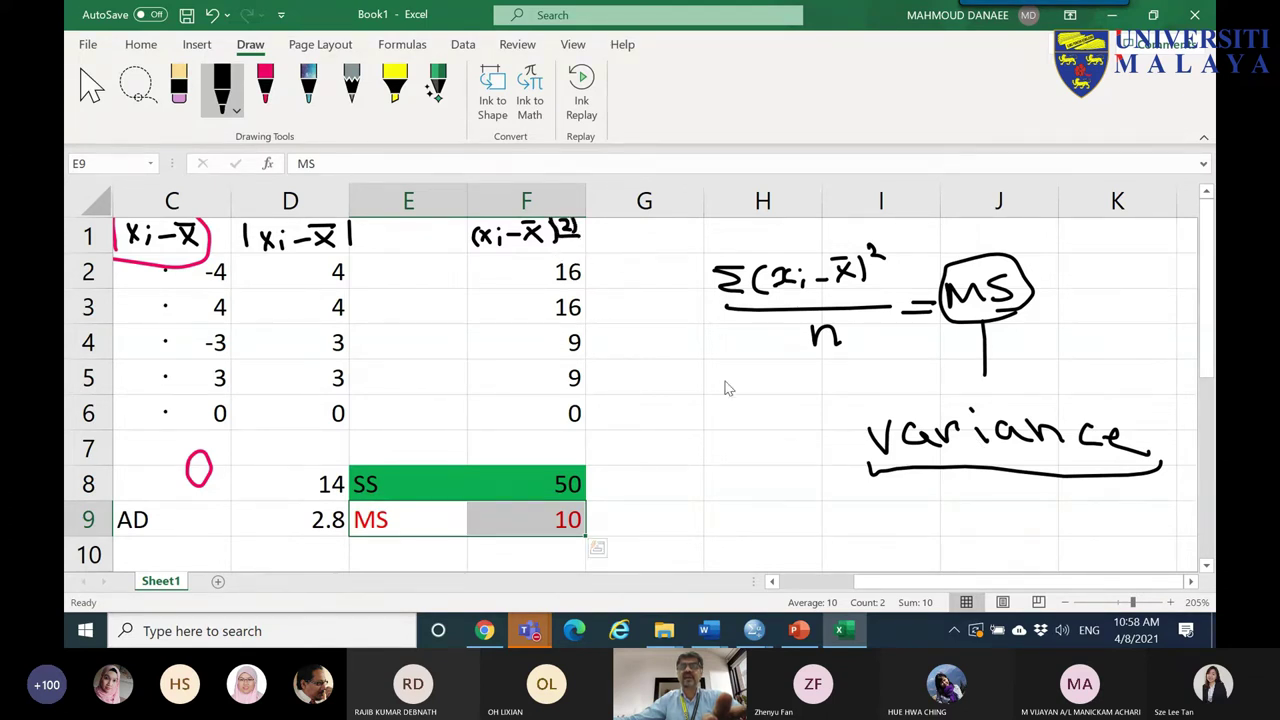
- Enter =SQRT(F9) in cell F10 to take the square root of the MS value
click(401, 554)
key(ctrl+z)
click(92, 90)
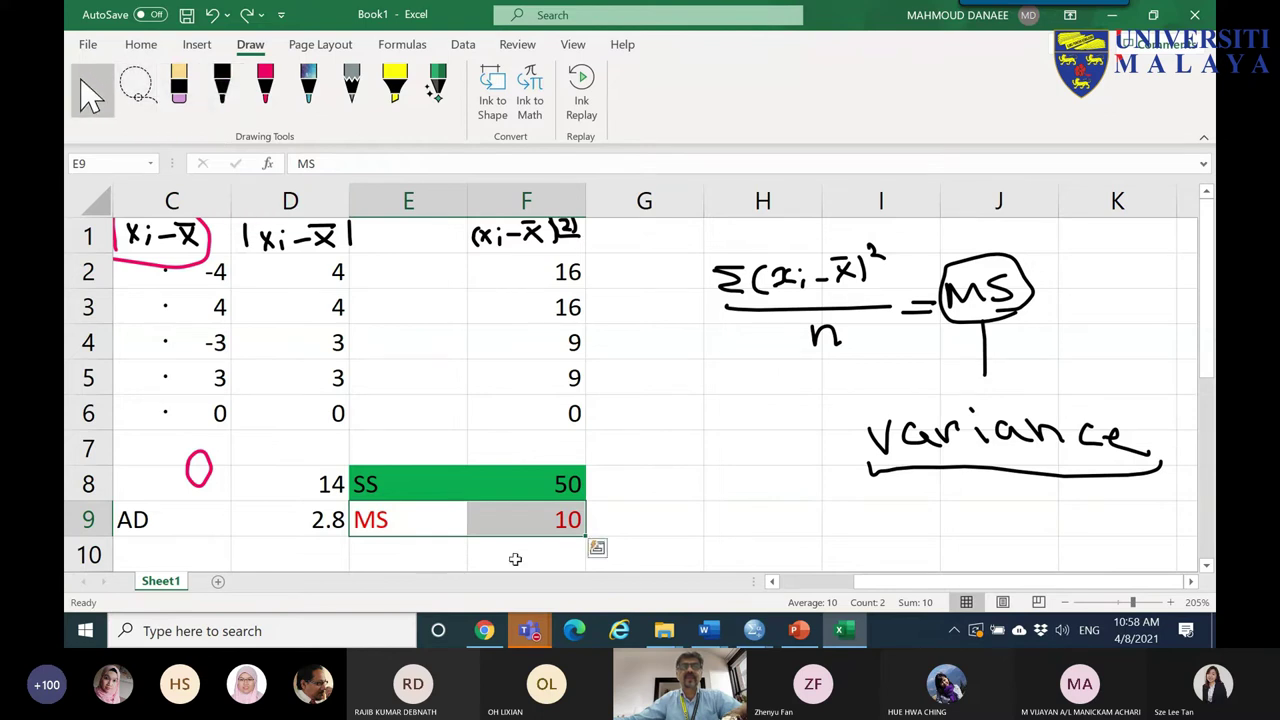
click(548, 557)
text(=SQ)
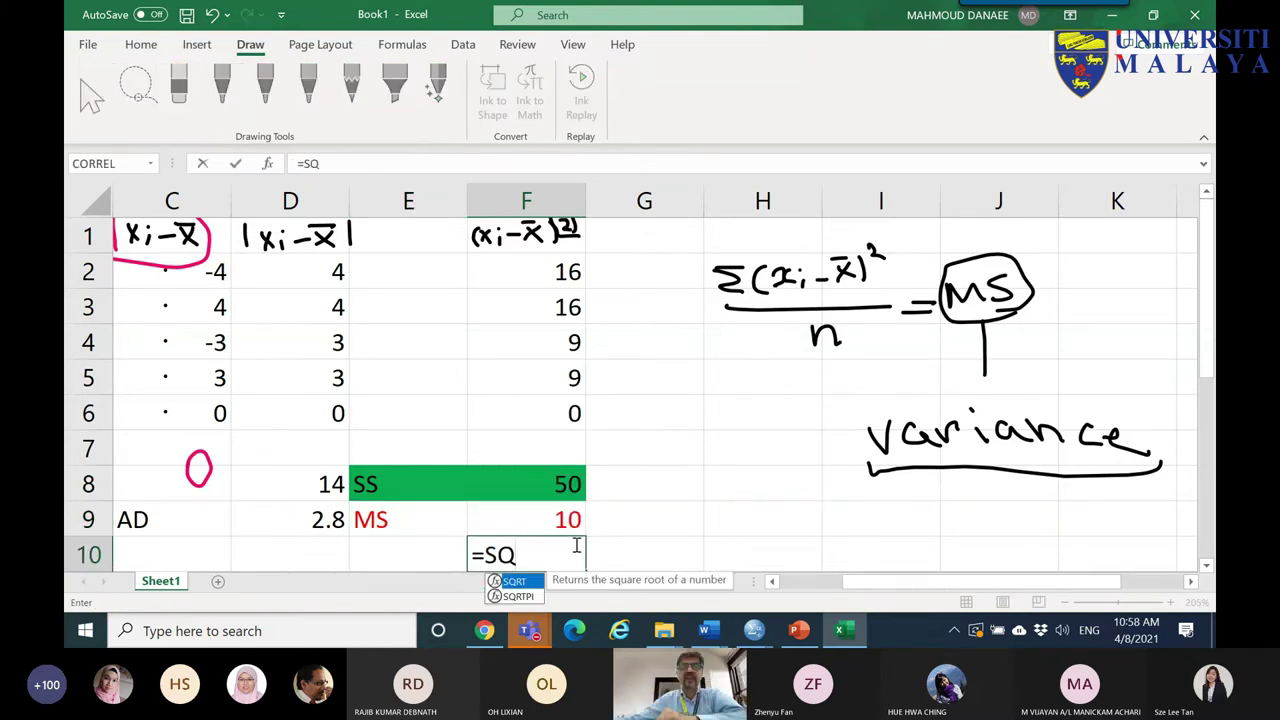
double_click(510, 584)
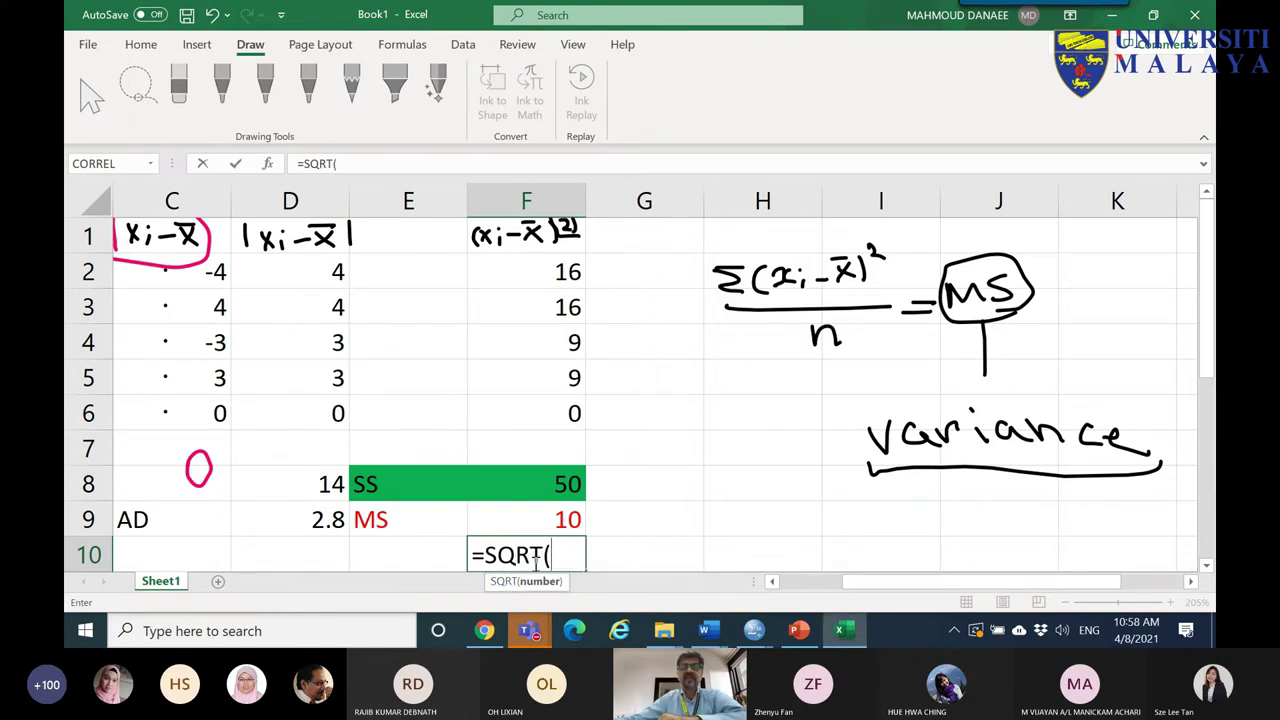
click(551, 520)
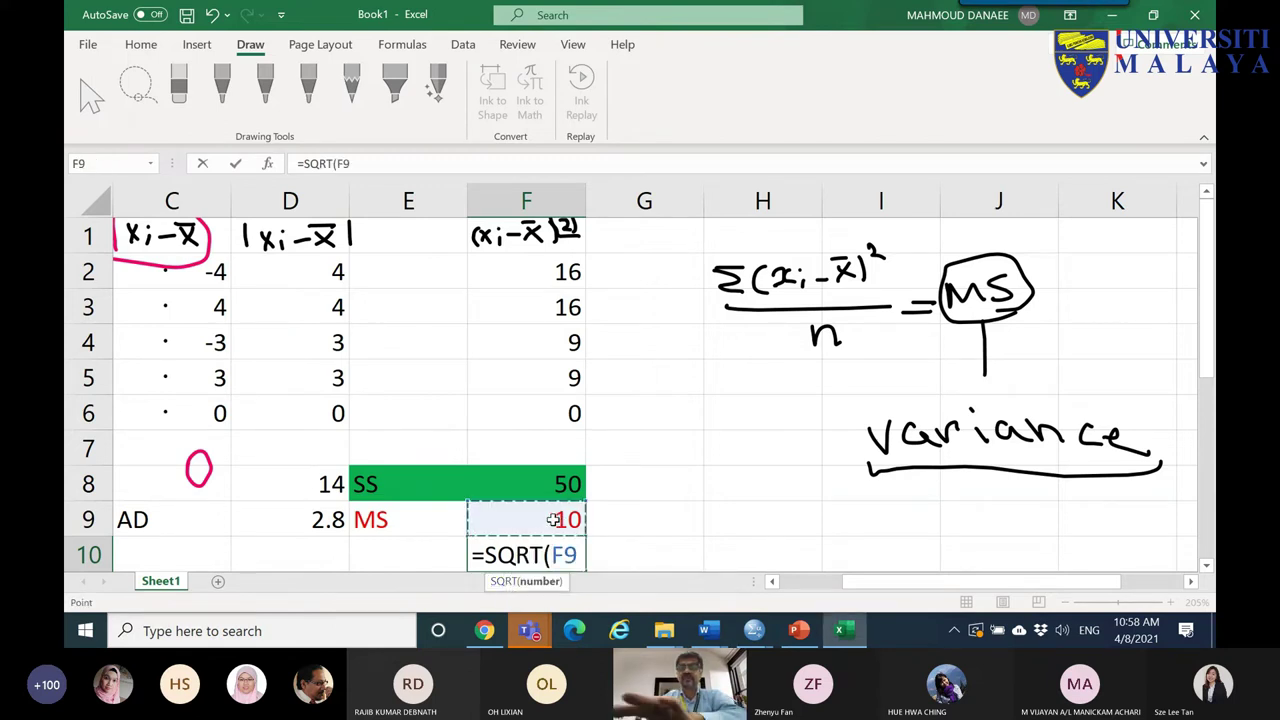
key(Return)
click(545, 527)
- Label cell E10 as SD and fill E10:F10 with yellow
click(412, 510)
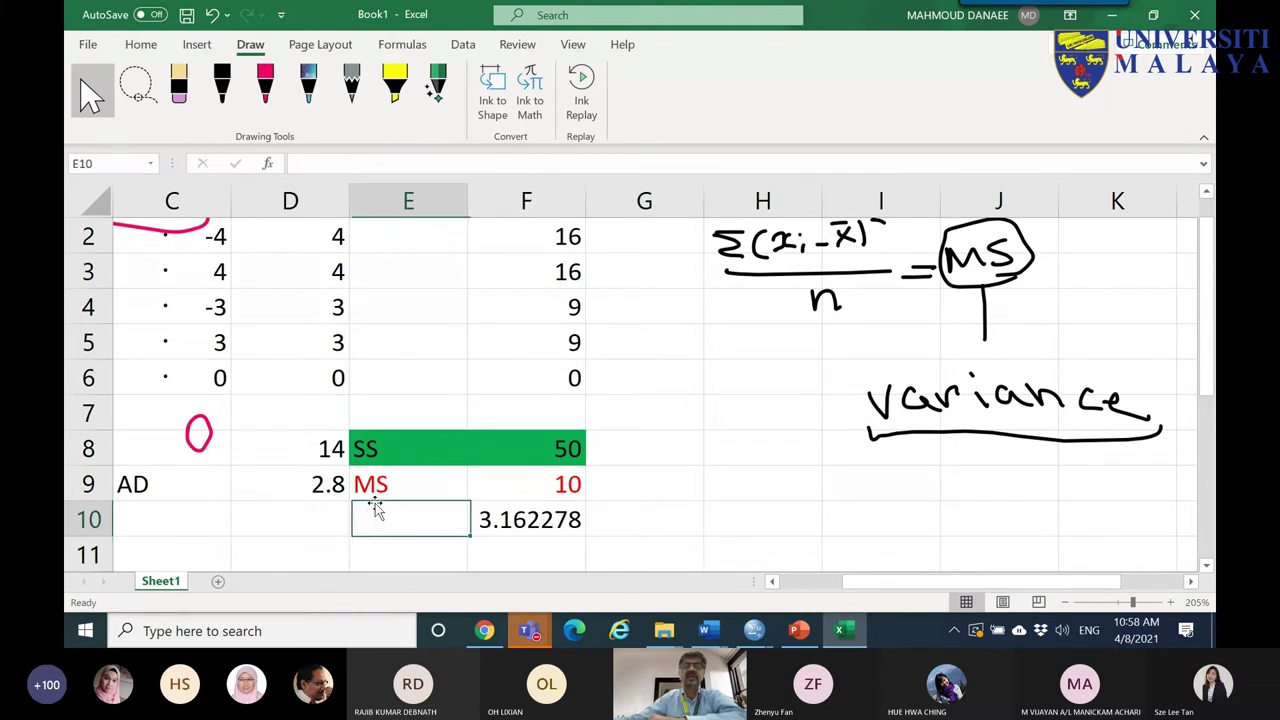
text(SD)
click(553, 523)
click(395, 527)
click(141, 44)
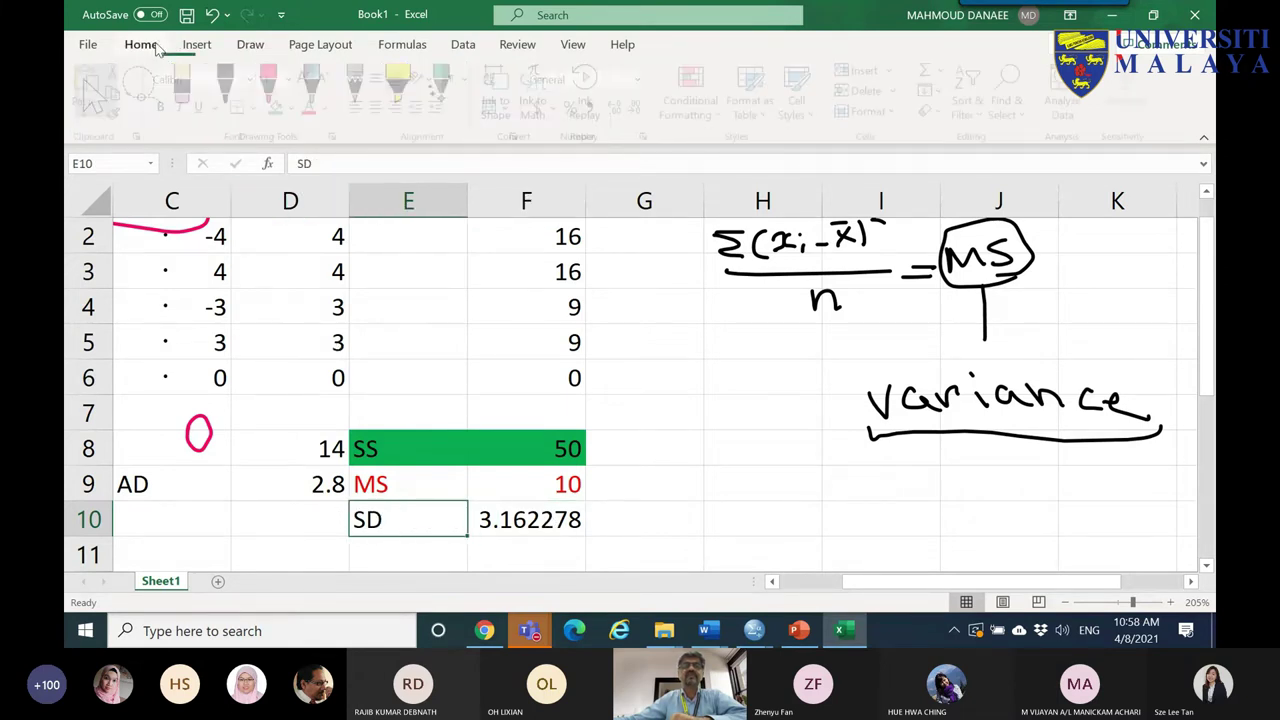
click(296, 108)
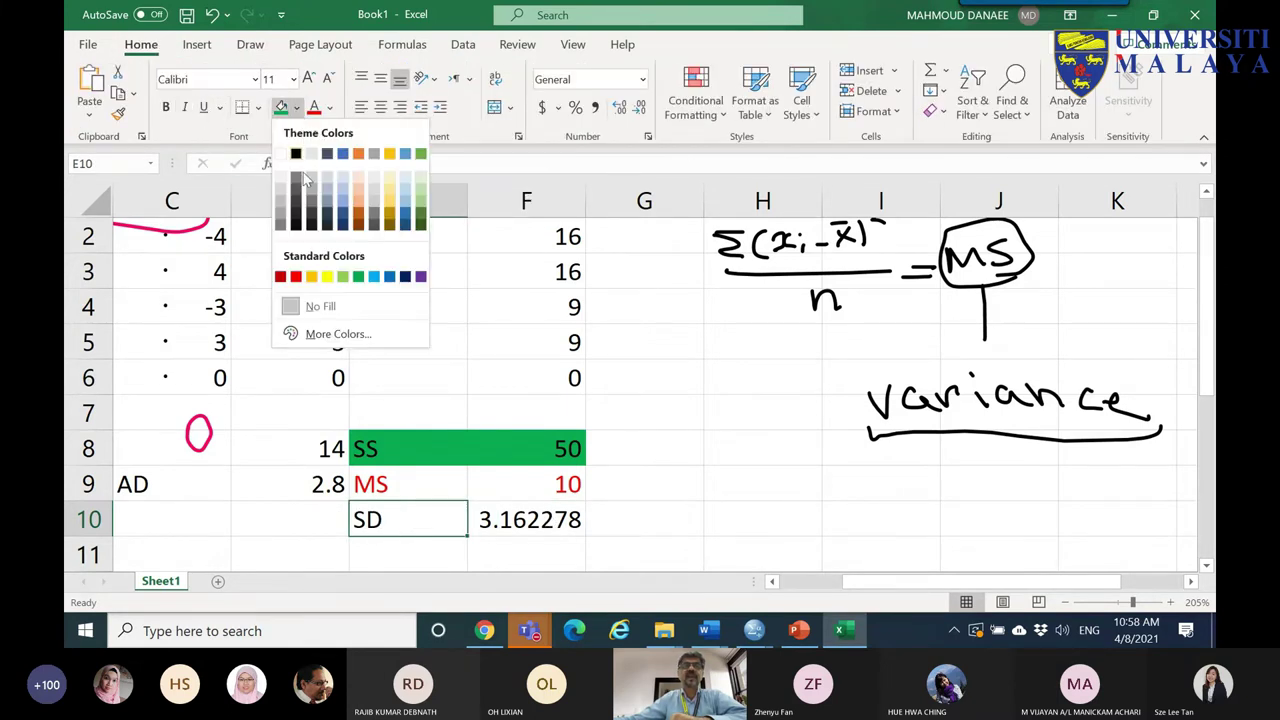
click(331, 260)
click(533, 520)
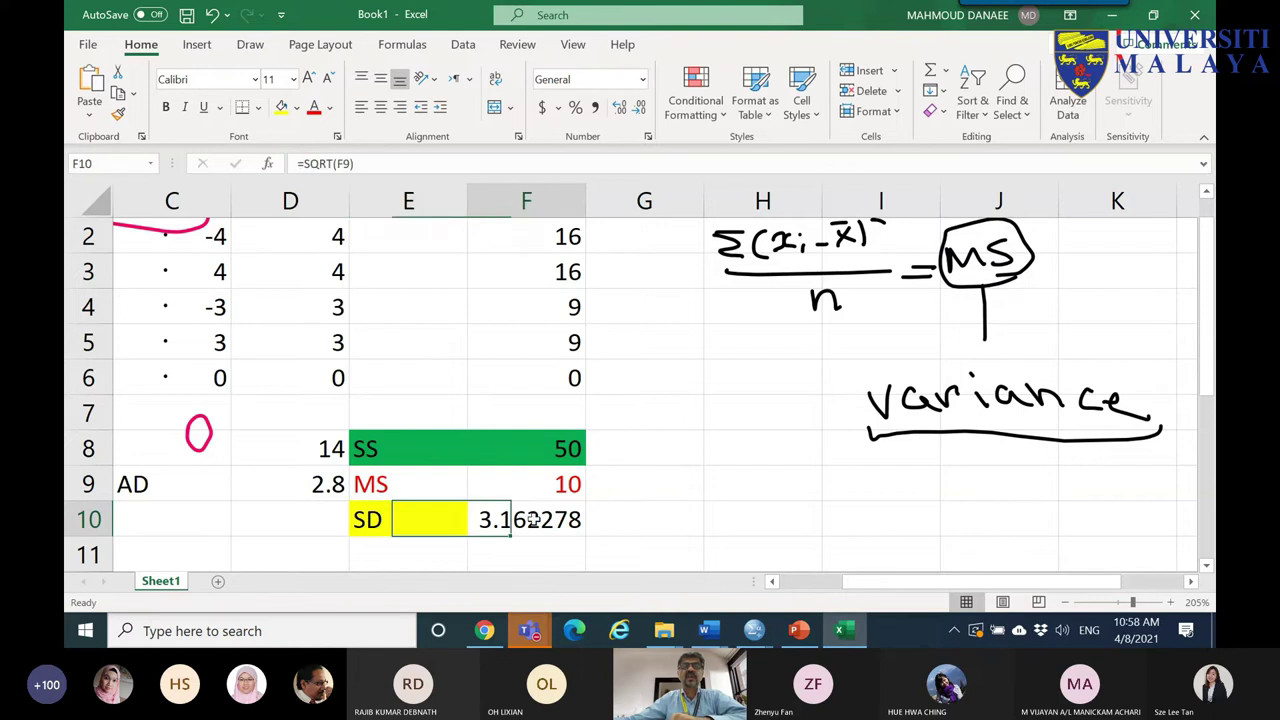
click(281, 108)
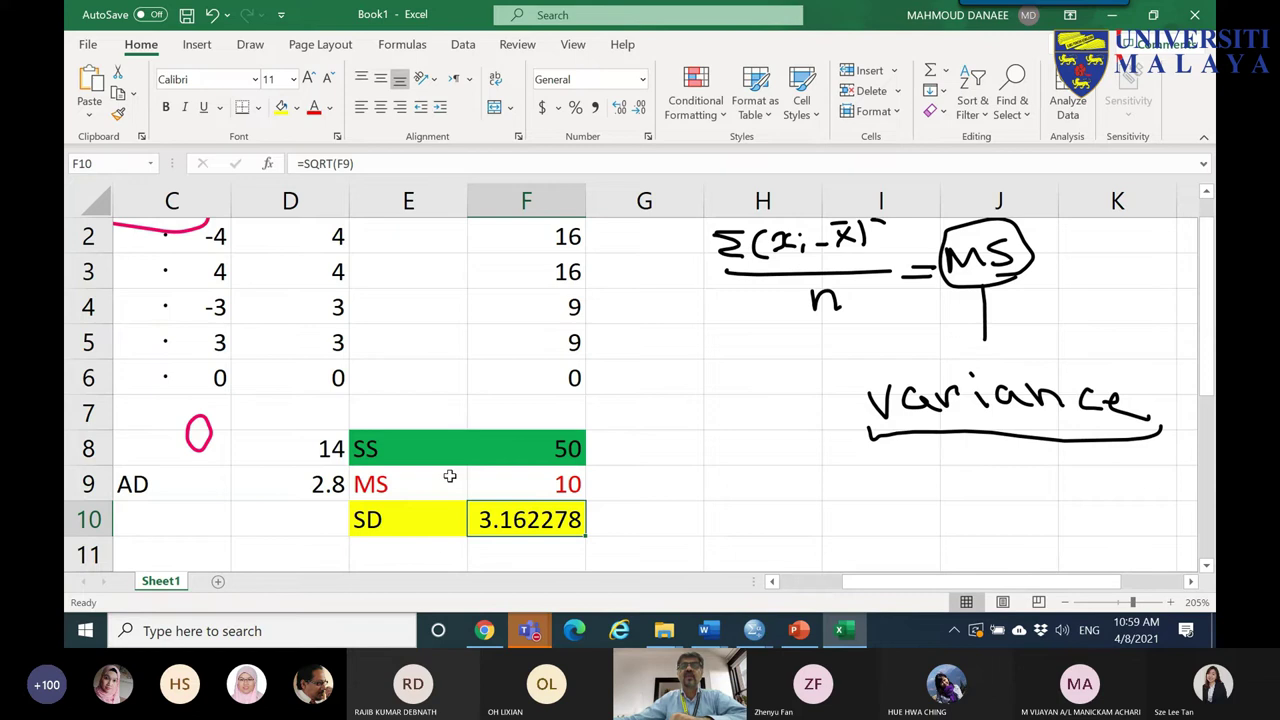
- Review the worked table from the S3 scores and squared deviations through to the MS and SD cells
drag(837, 590, 779, 589)
scroll(272, 302, up, 1)
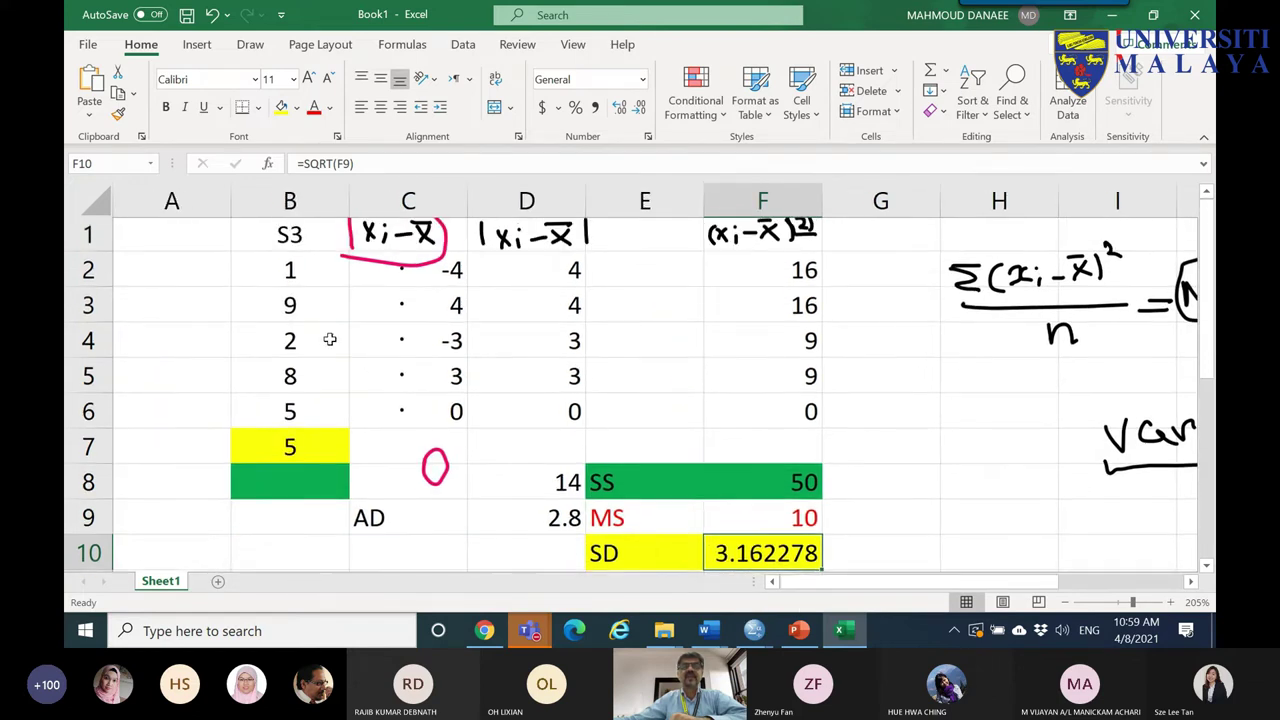
click(288, 272)
click(216, 277)
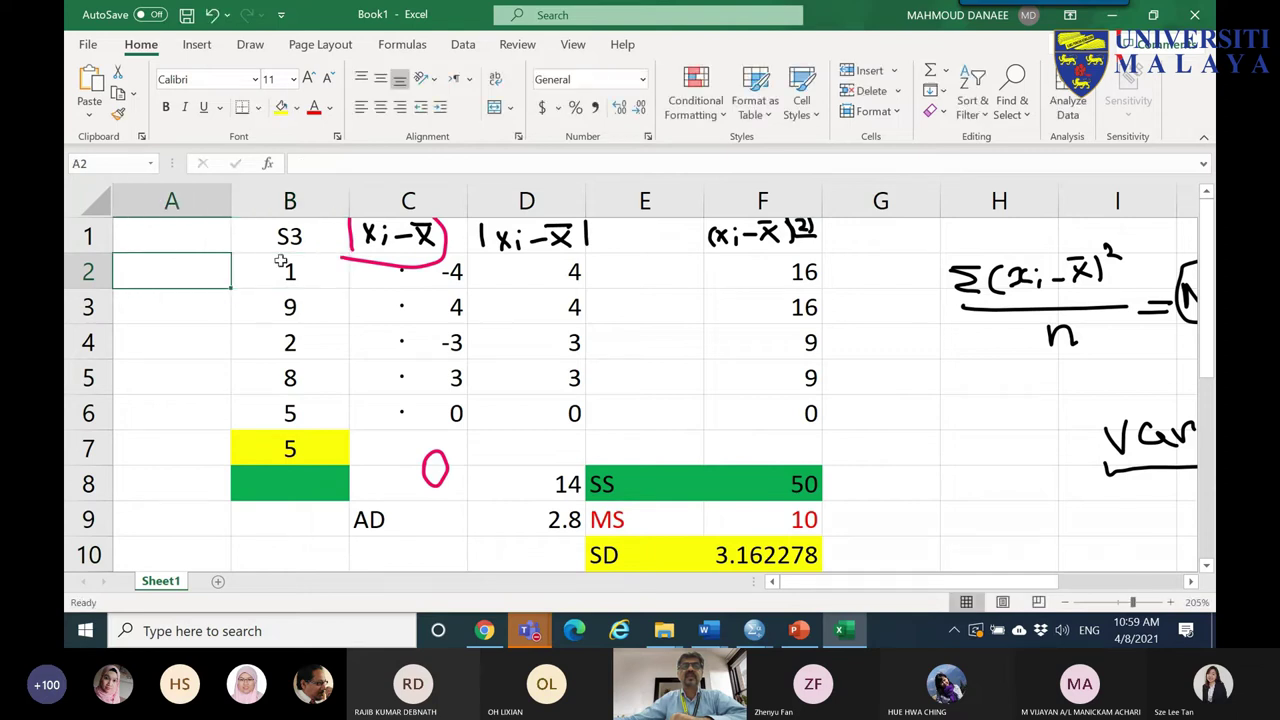
click(311, 243)
double_click(309, 245)
click(812, 266)
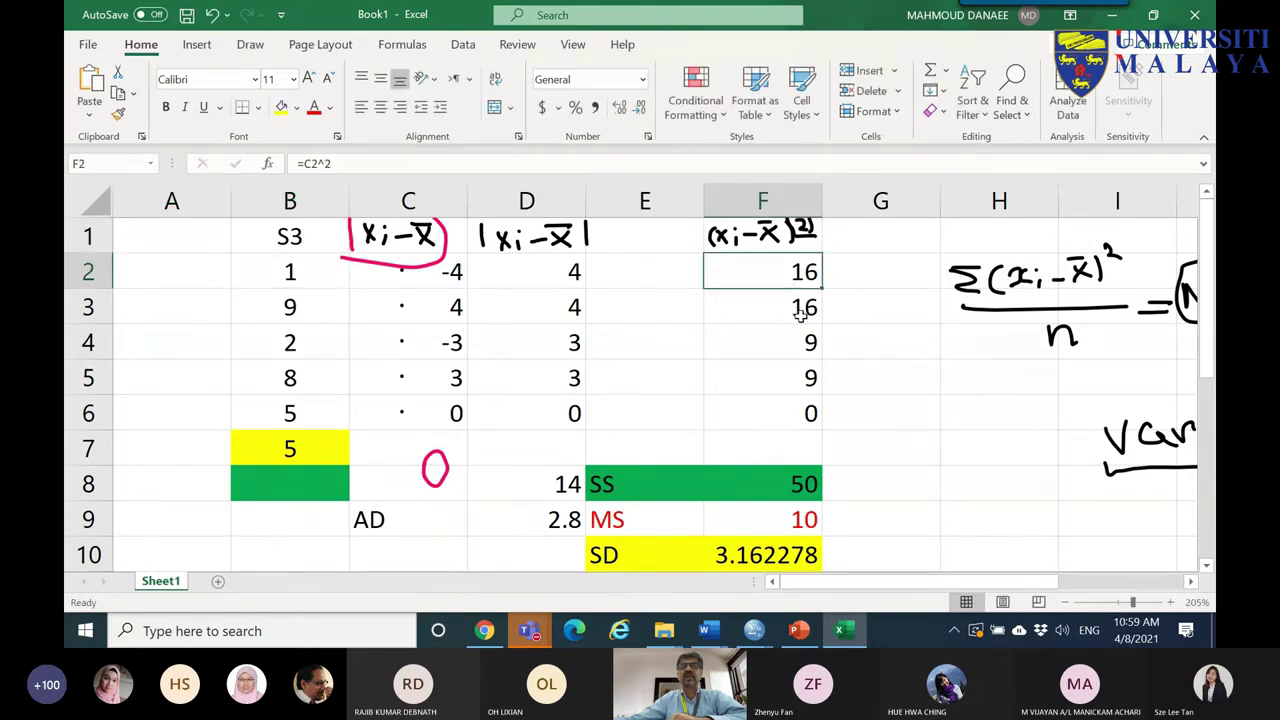
scroll(793, 467, down, 1)
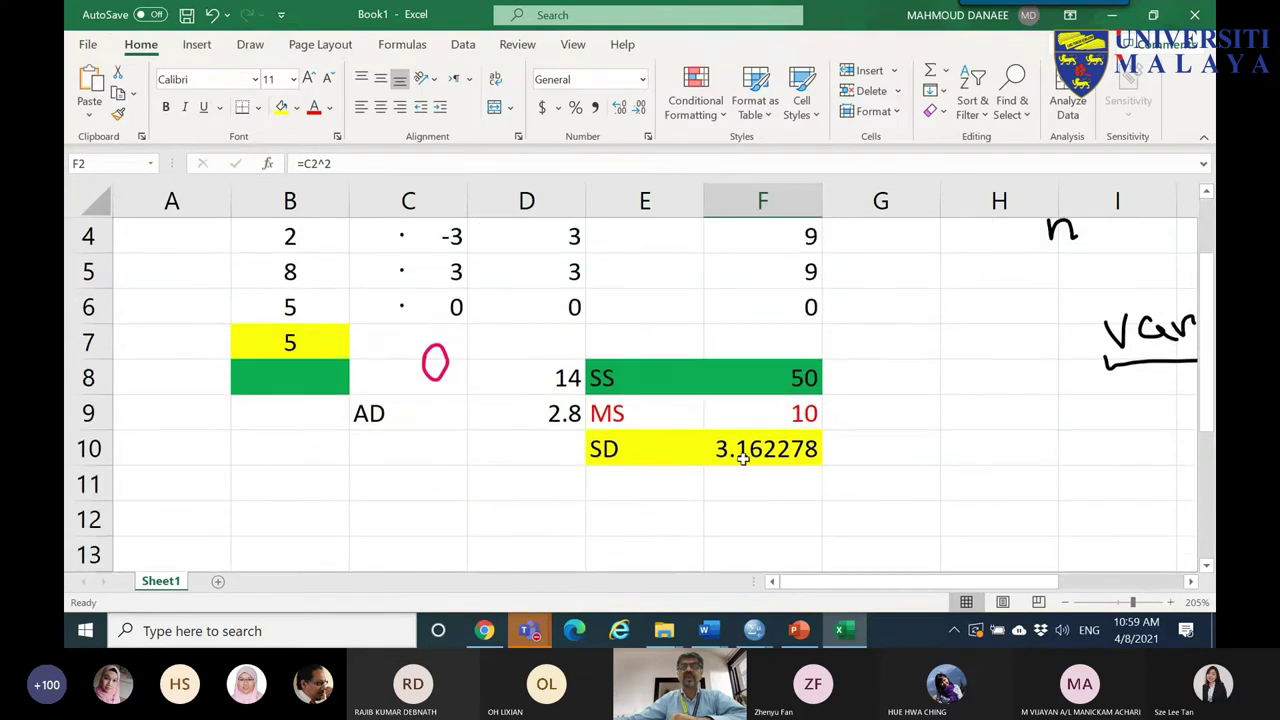
click(790, 413)
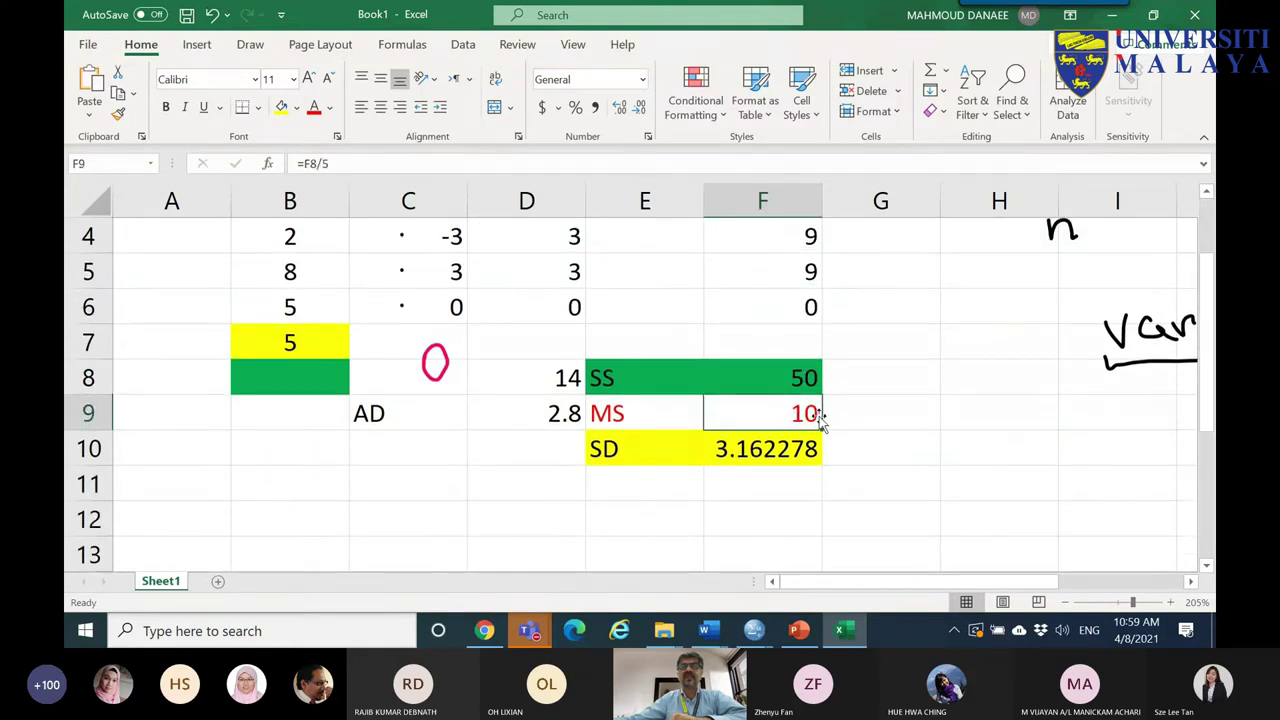
- Handwrite kg² in black ink in cell G9 beside the MS value
click(850, 411)
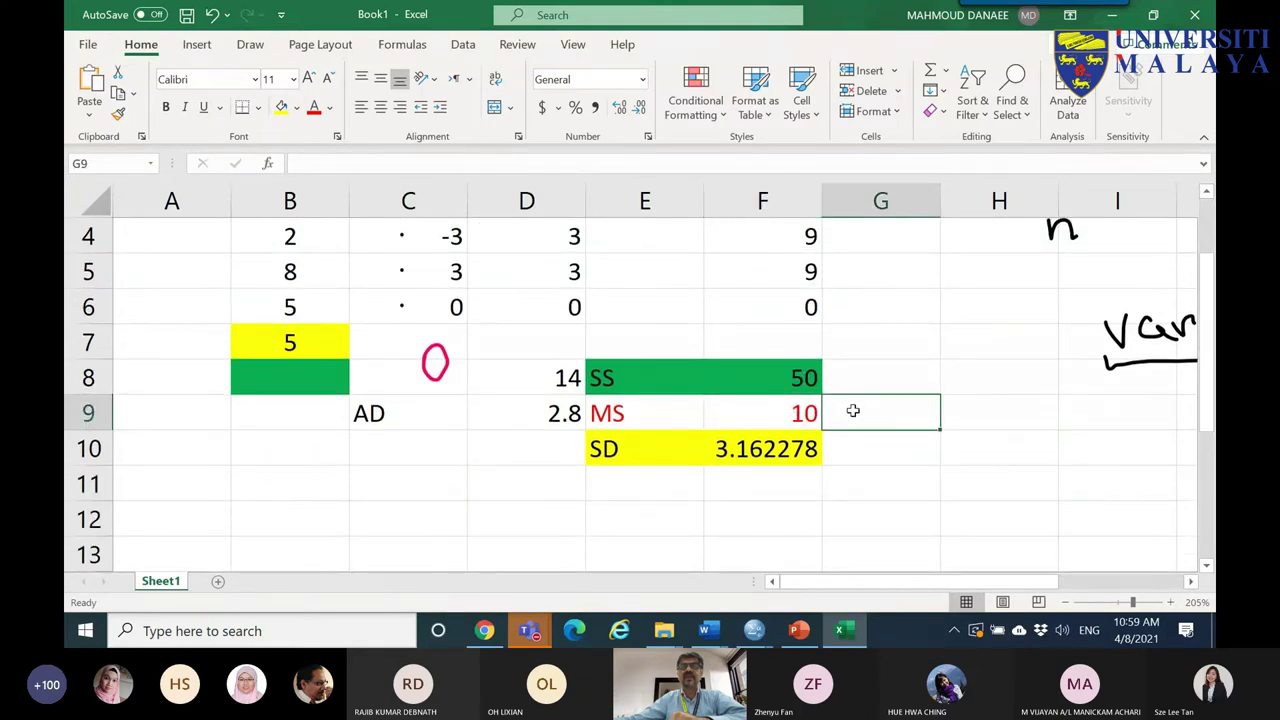
click(250, 44)
click(228, 92)
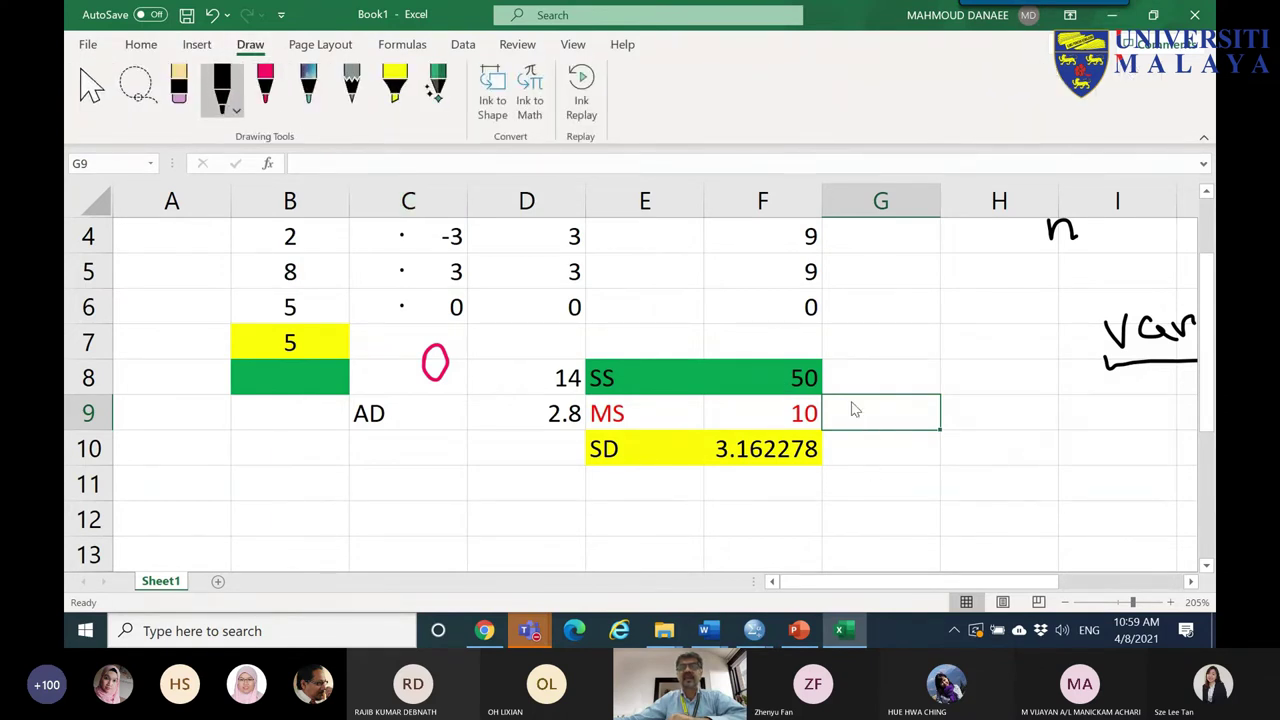
mouse_move(868, 418)
mouse_down()
mouse_move(860, 425)
mouse_move(874, 402)
mouse_up()
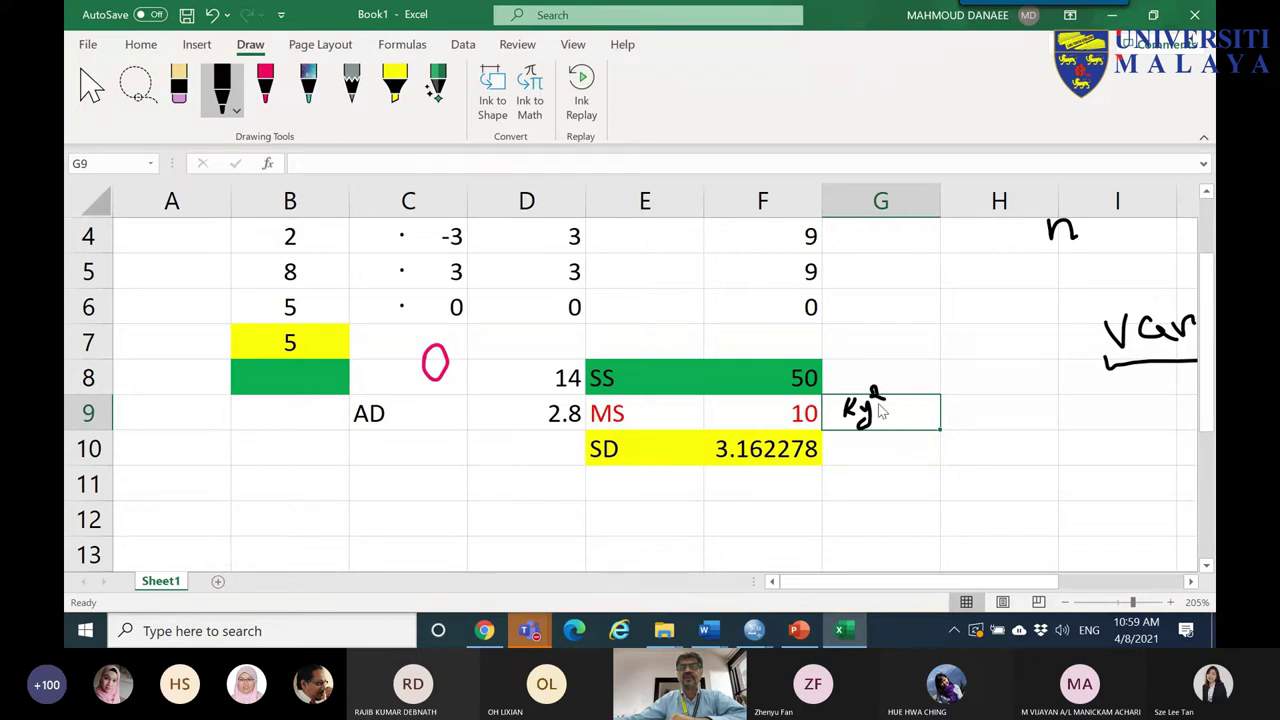
- Circle the MS and SD labels, handwrite kg beside the SD value, and draw an arrow from the circled mean in B7 to the SD
mouse_move(620, 458)
mouse_down()
mouse_move(639, 422)
mouse_move(588, 425)
mouse_move(580, 407)
mouse_move(636, 408)
mouse_move(610, 423)
mouse_up()
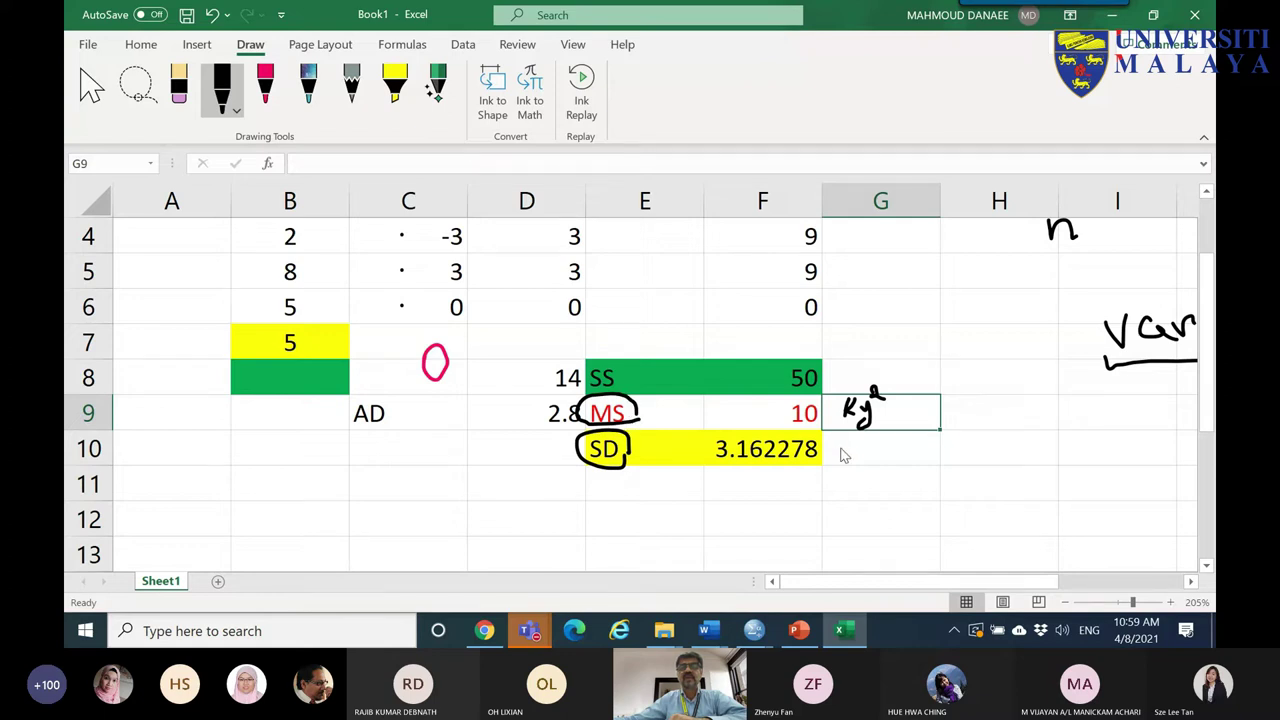
mouse_move(870, 452)
mouse_down()
mouse_move(874, 470)
mouse_move(722, 464)
mouse_move(762, 500)
mouse_up()
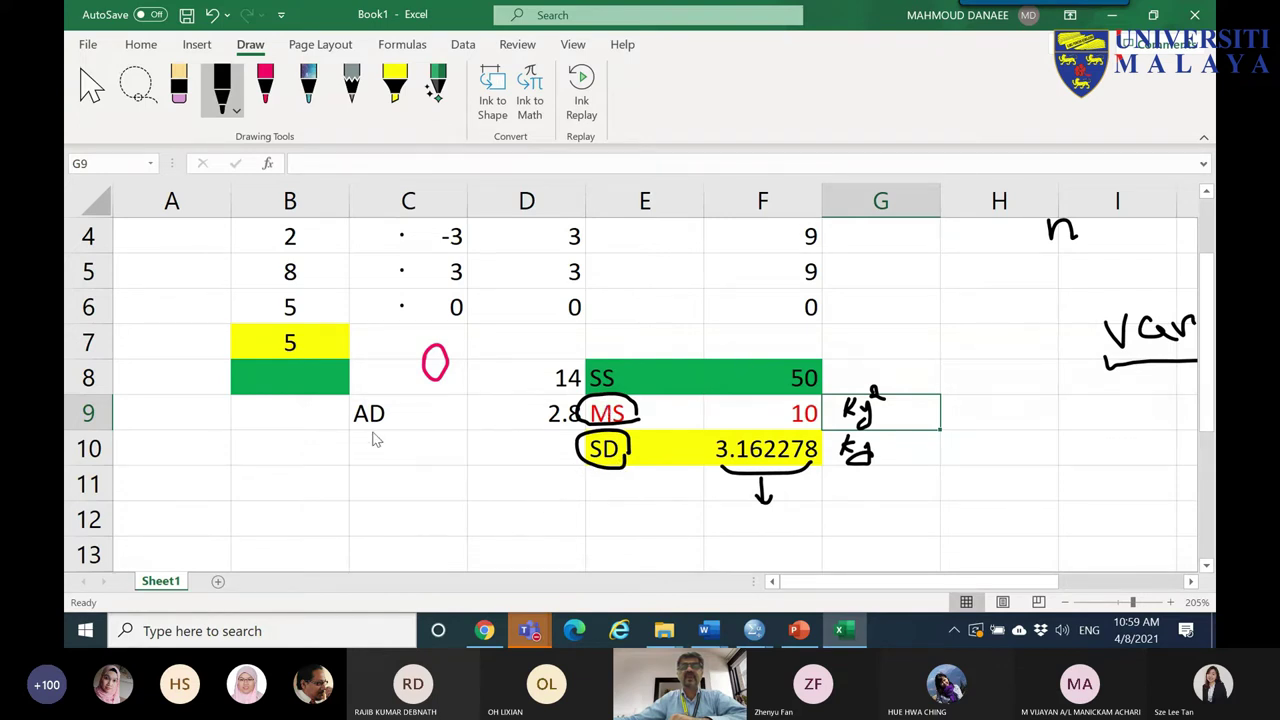
mouse_move(305, 345)
mouse_down()
mouse_move(276, 359)
mouse_move(275, 327)
mouse_move(305, 338)
mouse_move(309, 365)
mouse_move(448, 515)
mouse_move(656, 493)
mouse_move(686, 472)
mouse_up()
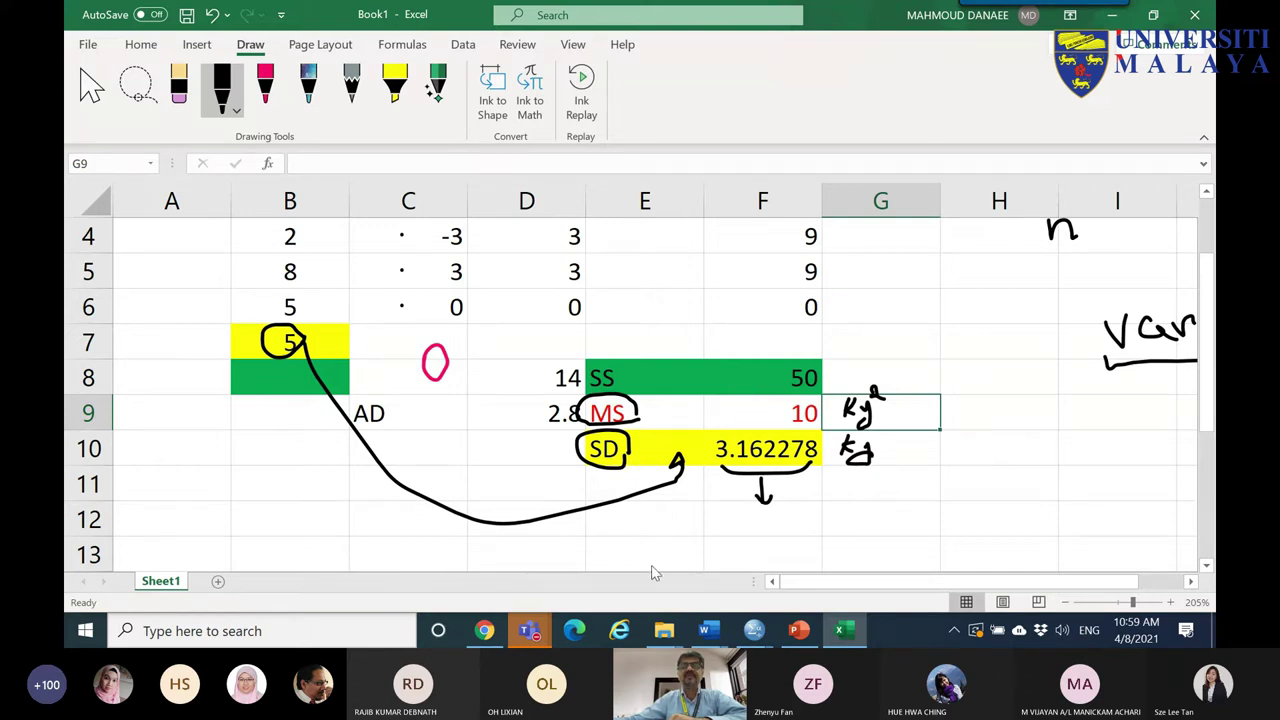
- Switch to the PowerPoint deck and view the worked Example on slide 17
click(797, 630)
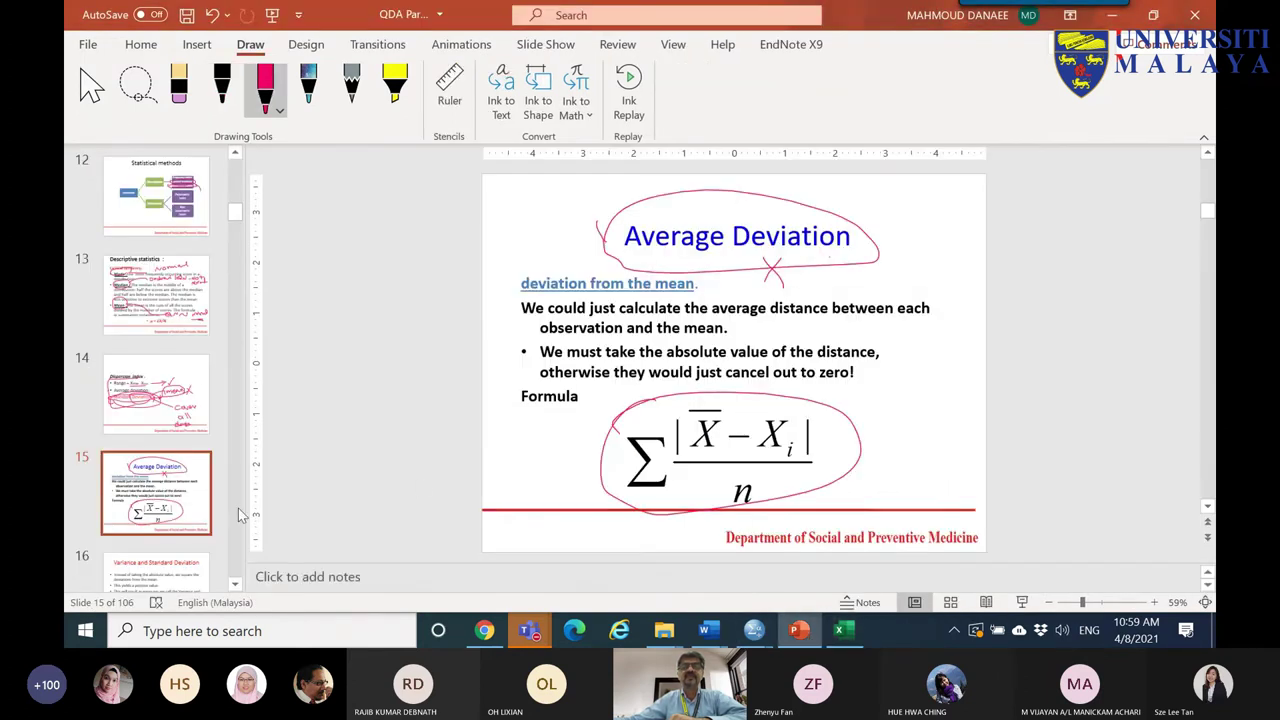
key(Down)
scroll(157, 450, down, 3)
click(157, 418)
scroll(140, 480, down, 1)
click(165, 368)
key(Up)
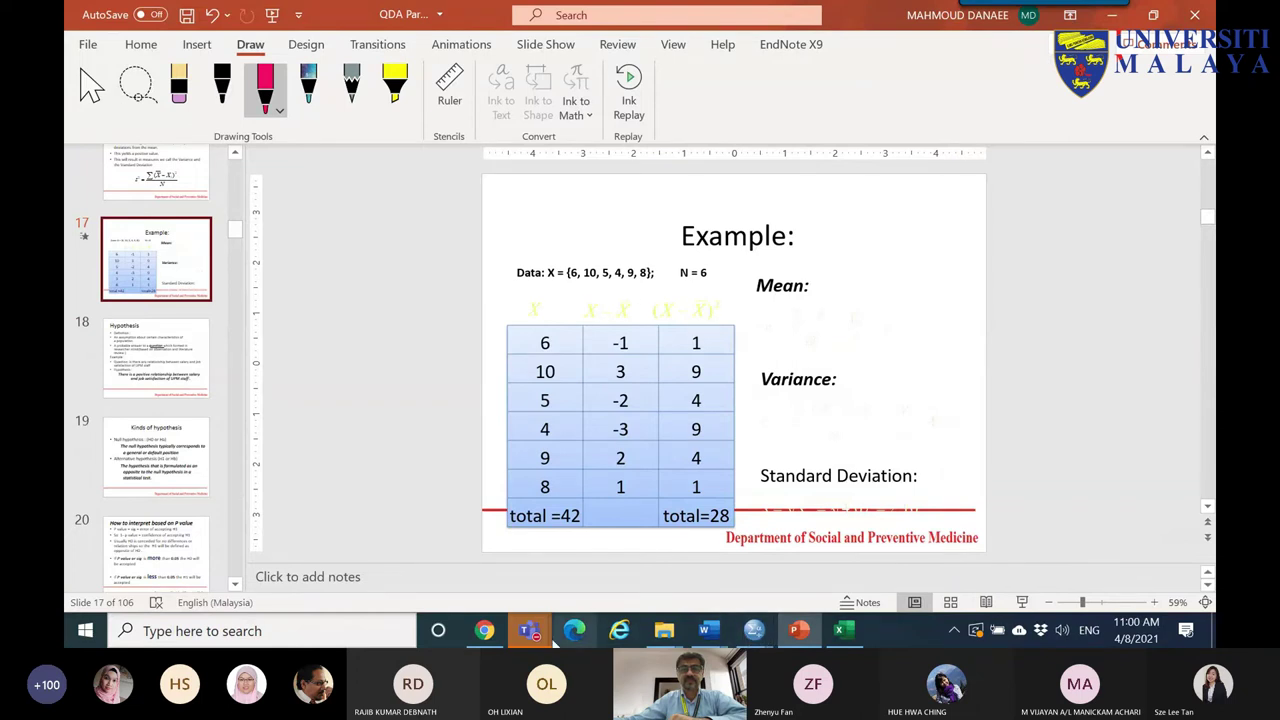
- Switch to the Teams meeting window and view its participants
mouse_move(529, 630)
click(594, 498)
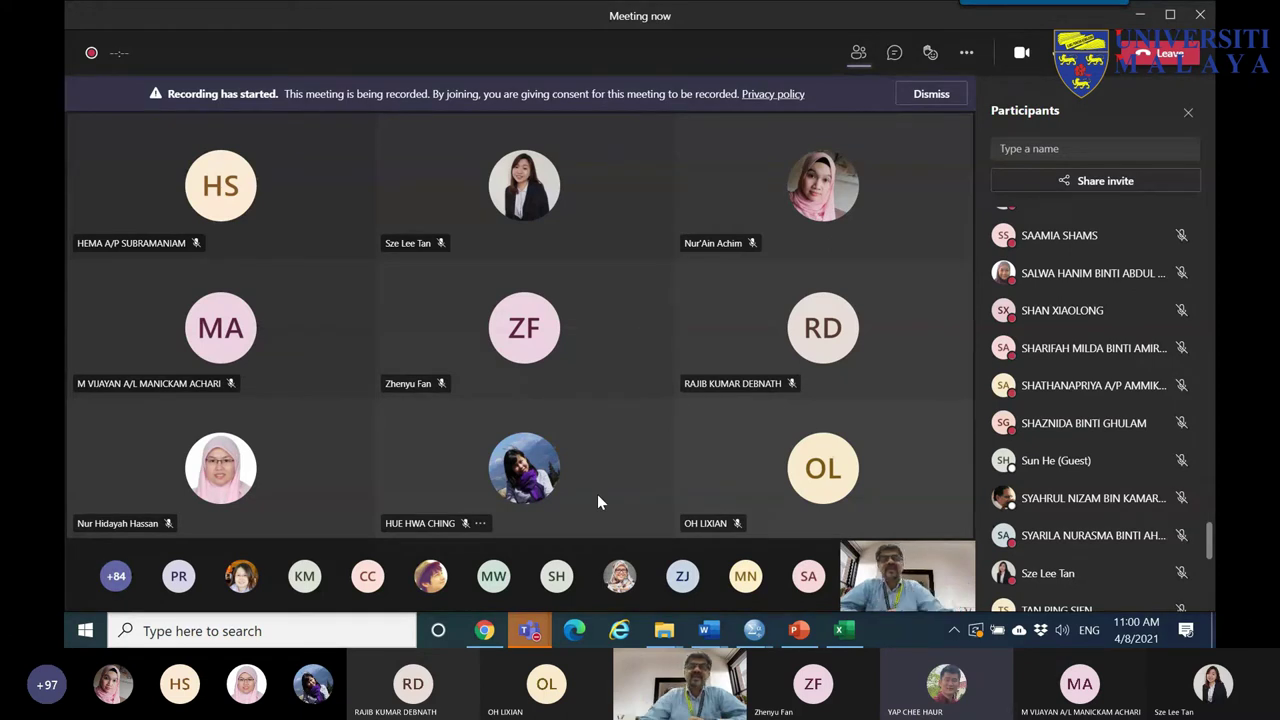
- Switch to Document2 in Word and handwrite the label Pop with the fraction Σ(xi − μ) over n in black ink
mouse_move(707, 630)
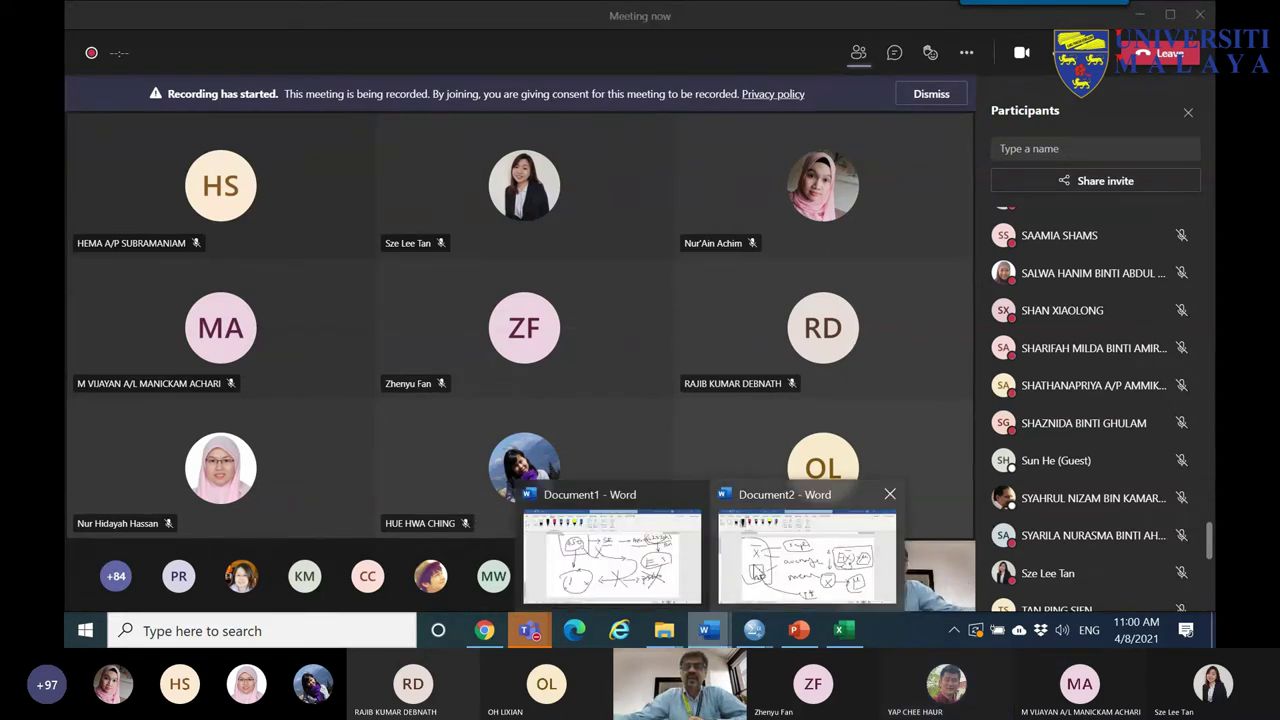
click(798, 570)
scroll(791, 341, down, 5)
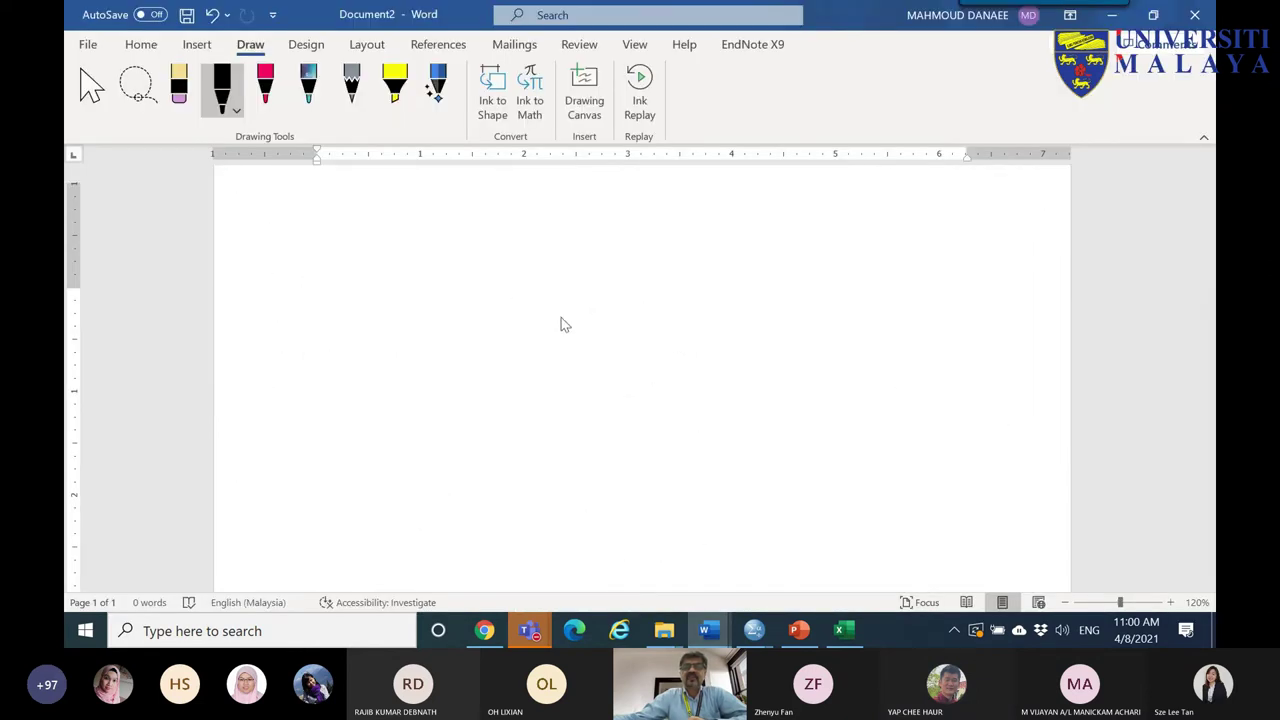
mouse_move(318, 244)
mouse_down()
mouse_move(309, 295)
mouse_move(320, 270)
mouse_move(366, 263)
mouse_move(394, 286)
mouse_move(410, 262)
mouse_move(396, 274)
mouse_up()
drag(496, 218, 553, 240)
mouse_move(572, 226)
mouse_down()
mouse_move(638, 238)
mouse_move(704, 208)
mouse_move(724, 210)
mouse_move(740, 240)
mouse_up()
drag(447, 298, 701, 280)
drag(613, 323, 650, 321)
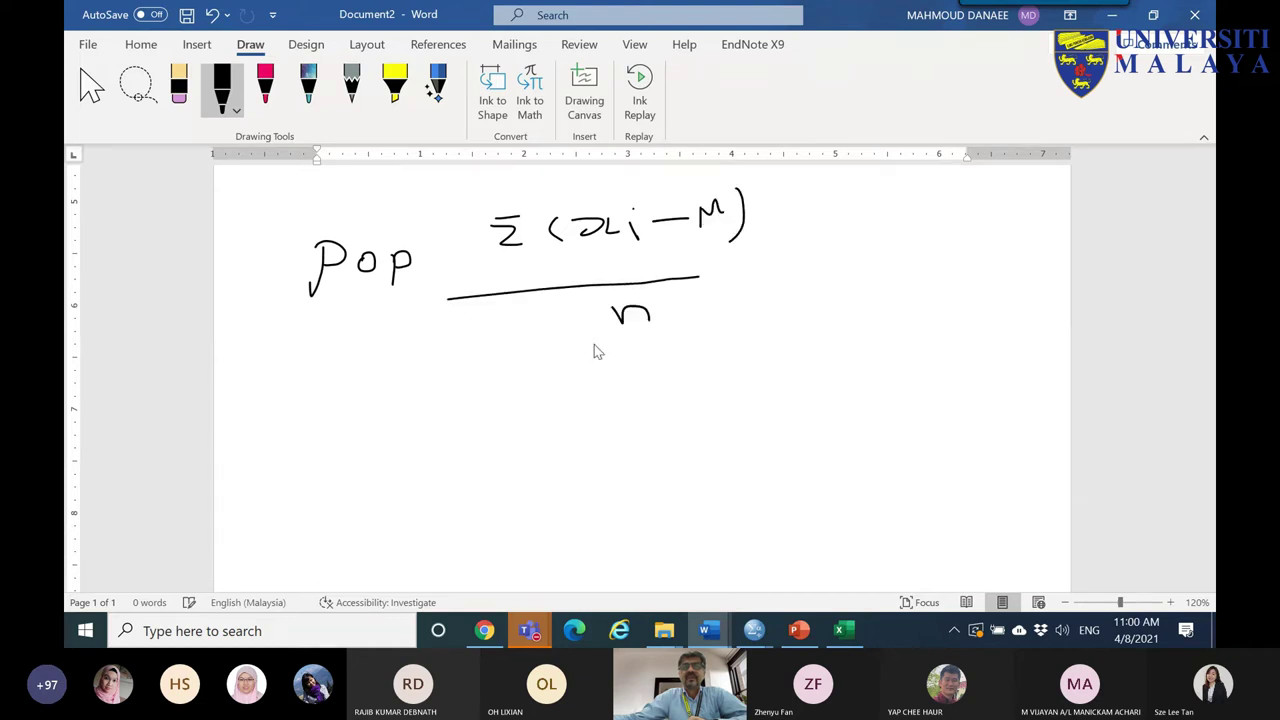
- Handwrite a sample fraction with n−1 as denominator, mark it degree of freedom, and circle the −1 and the sample label
mouse_move(312, 491)
mouse_down()
mouse_move(296, 514)
mouse_move(348, 502)
mouse_move(362, 540)
mouse_move(386, 470)
mouse_move(392, 510)
mouse_move(716, 478)
mouse_up()
mouse_move(545, 514)
mouse_down()
mouse_move(546, 534)
mouse_move(562, 527)
mouse_up()
mouse_move(572, 519)
mouse_down()
mouse_move(610, 523)
mouse_move(526, 543)
mouse_move(735, 534)
mouse_move(742, 546)
mouse_move(817, 521)
mouse_move(842, 487)
mouse_move(858, 530)
mouse_move(902, 487)
mouse_move(907, 521)
mouse_move(978, 504)
mouse_move(1006, 466)
mouse_move(1014, 493)
mouse_move(1066, 486)
mouse_up()
drag(1048, 528, 912, 550)
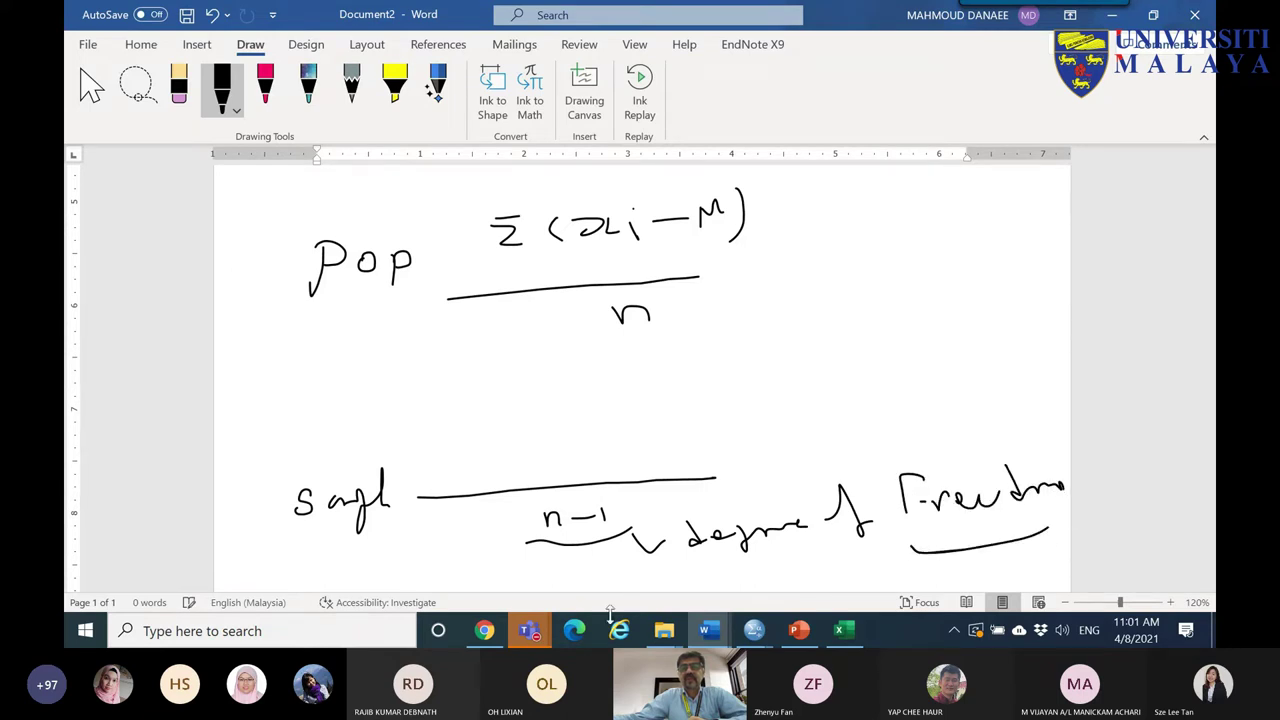
mouse_move(602, 538)
mouse_down()
mouse_move(568, 513)
mouse_move(609, 510)
mouse_move(598, 538)
mouse_up()
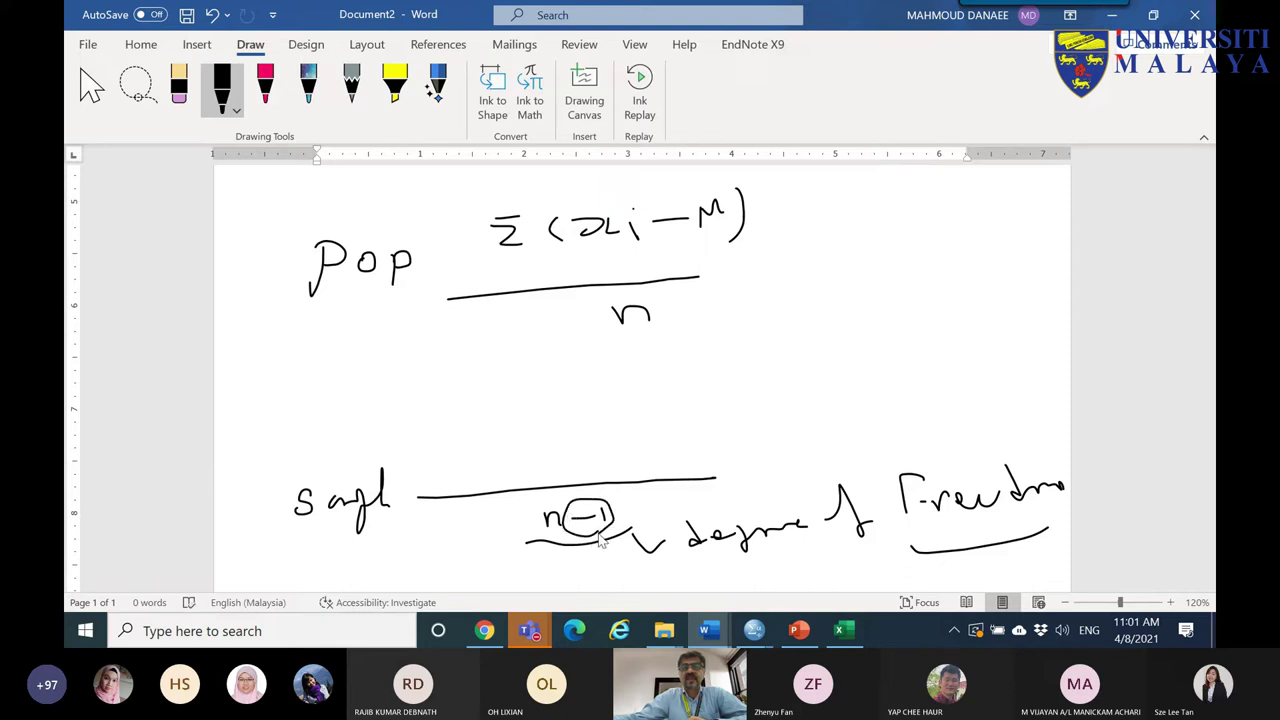
mouse_move(366, 530)
mouse_down()
mouse_move(289, 531)
mouse_move(278, 468)
mouse_move(420, 527)
mouse_move(338, 566)
mouse_up()
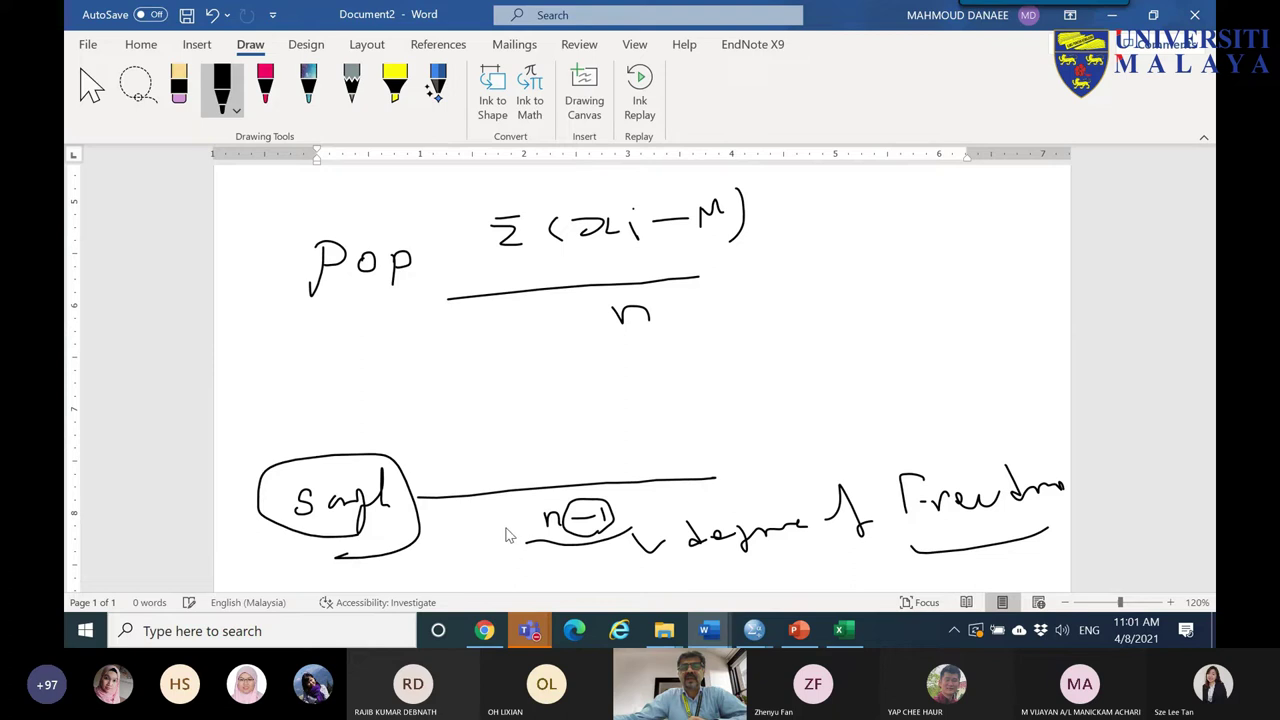
- Switch to the PowerPoint deck and, on the Variance and Standard Deviation slide, handwrite −1 after N and circle the formula in black ink
click(798, 630)
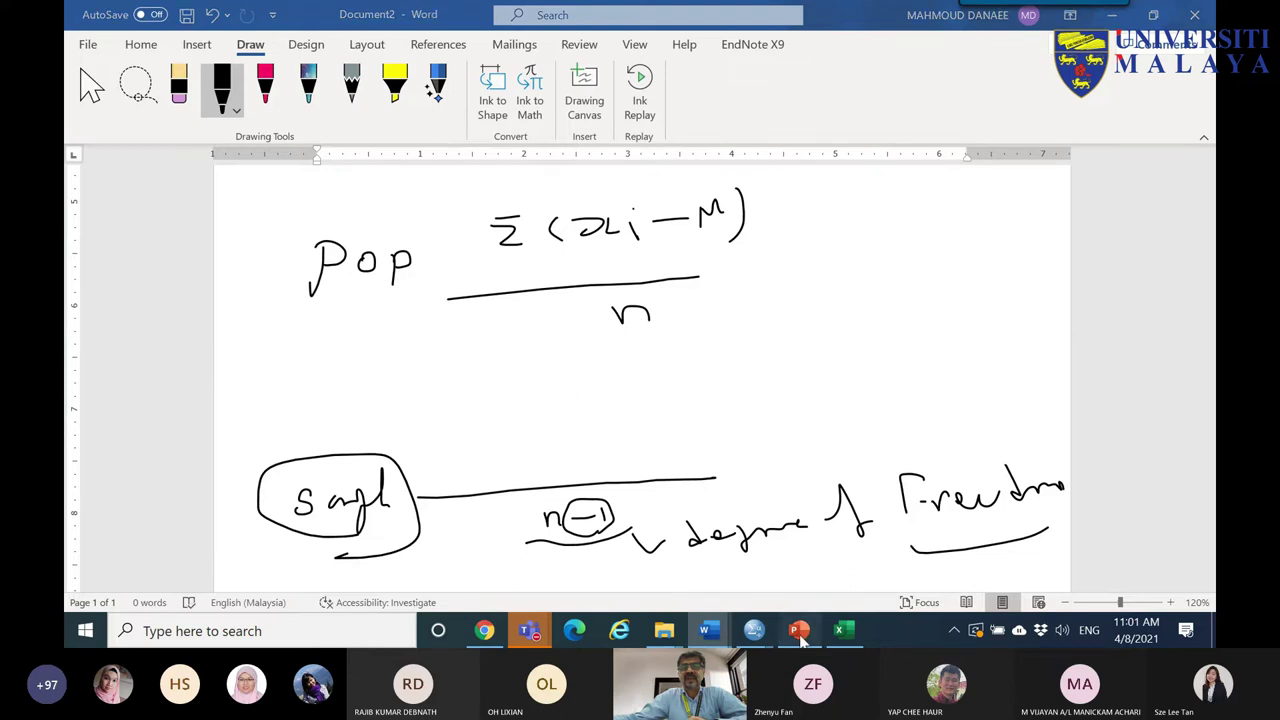
scroll(155, 315, down, 1)
key(Up)
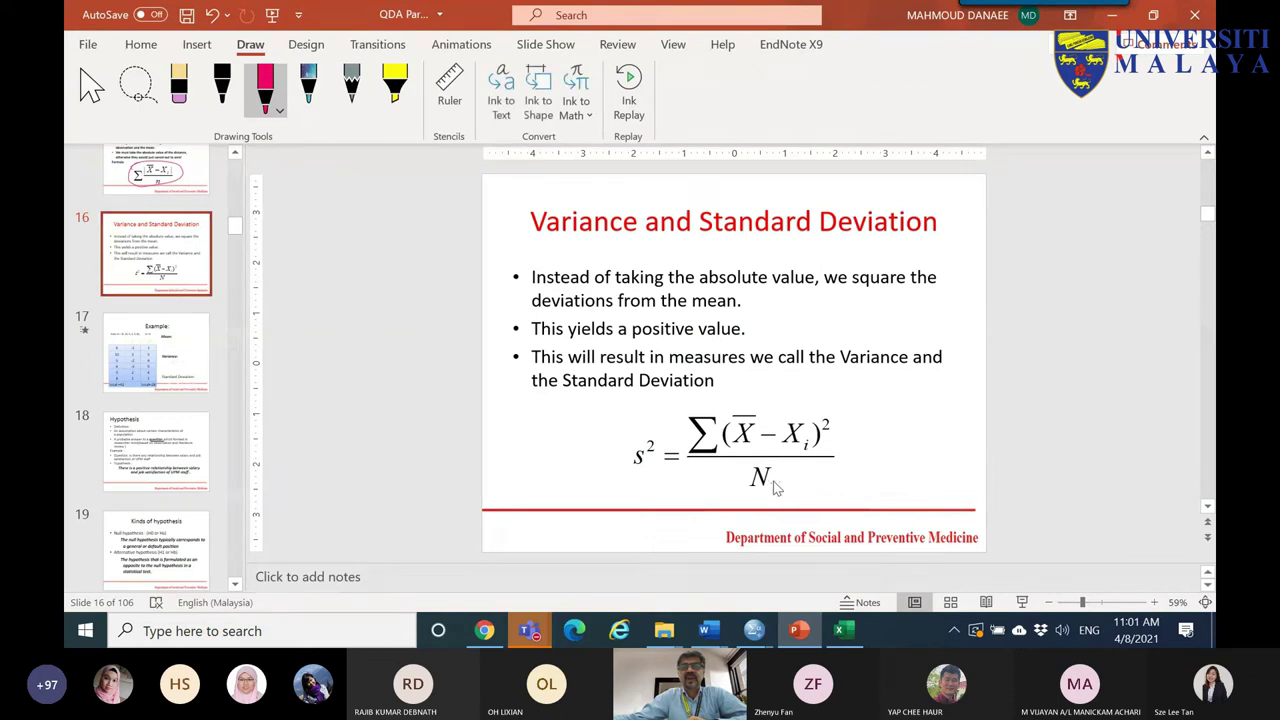
click(222, 88)
mouse_move(771, 482)
mouse_down()
mouse_move(806, 471)
mouse_move(806, 489)
mouse_up()
mouse_move(649, 480)
mouse_down()
mouse_move(613, 428)
mouse_move(770, 389)
mouse_move(855, 454)
mouse_move(732, 522)
mouse_move(589, 471)
mouse_move(591, 425)
mouse_up()
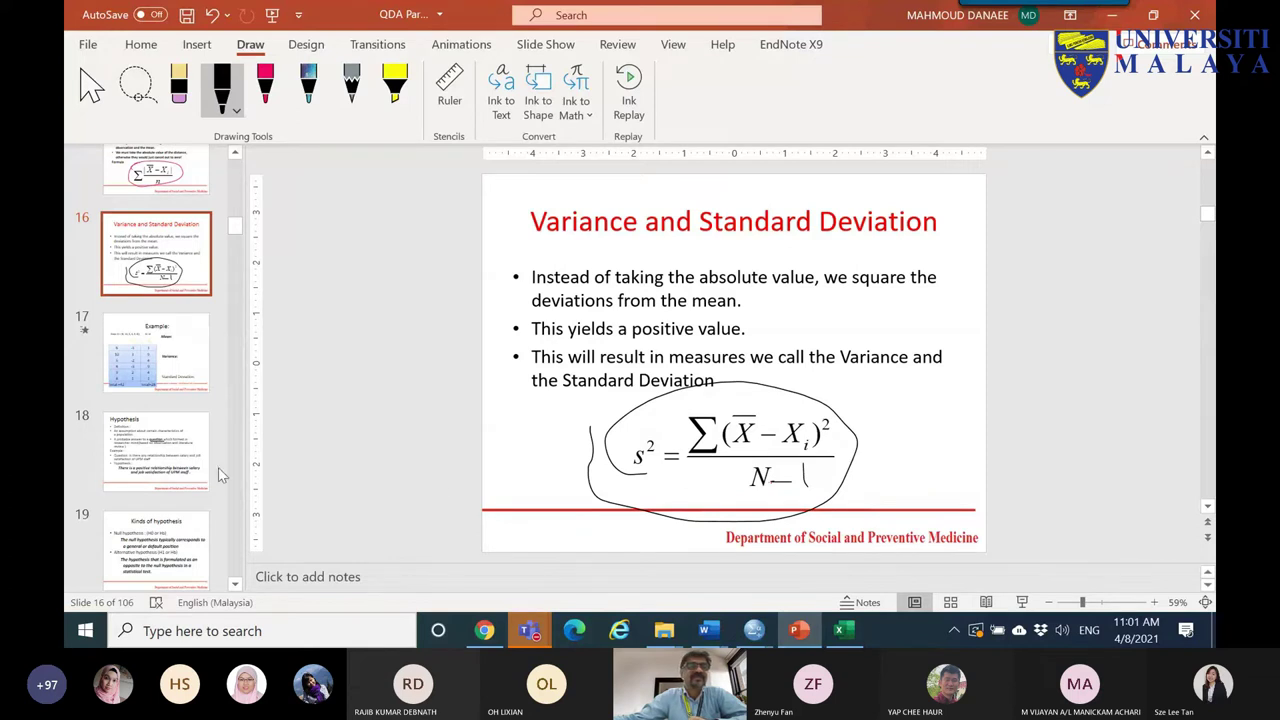
scroll(185, 455, down, 3)
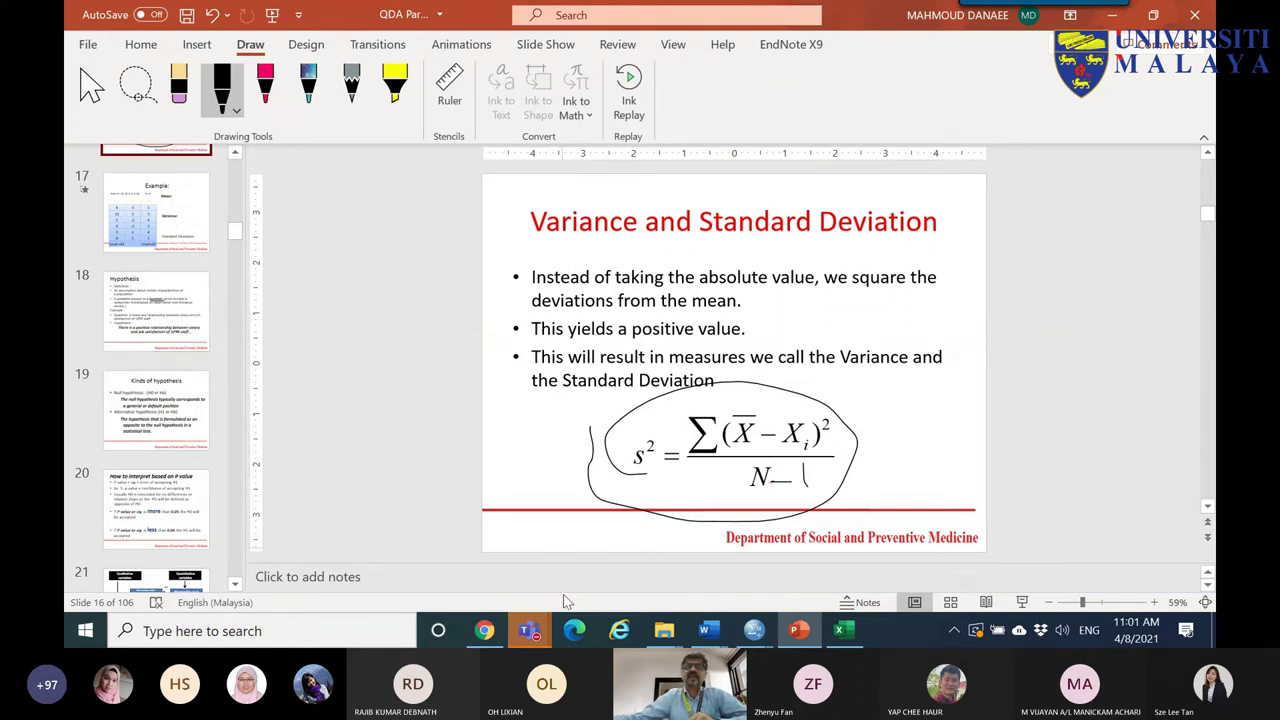
- Switch to Document2 in Word and delete all the handwritten notes
mouse_move(710, 632)
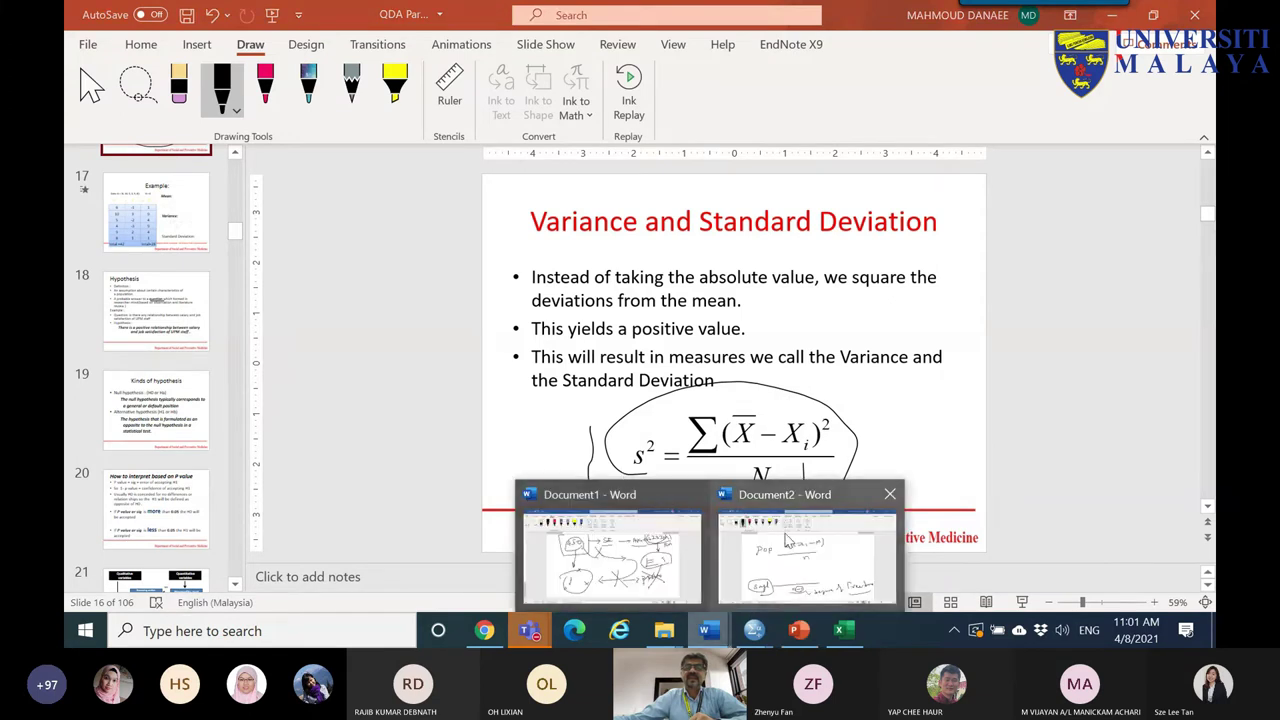
click(808, 550)
key(ctrl+a)
key(Delete)
- Handwrite "Hypothesis?" in large black ink across the blank page and underline it with a long slanted stroke
click(221, 88)
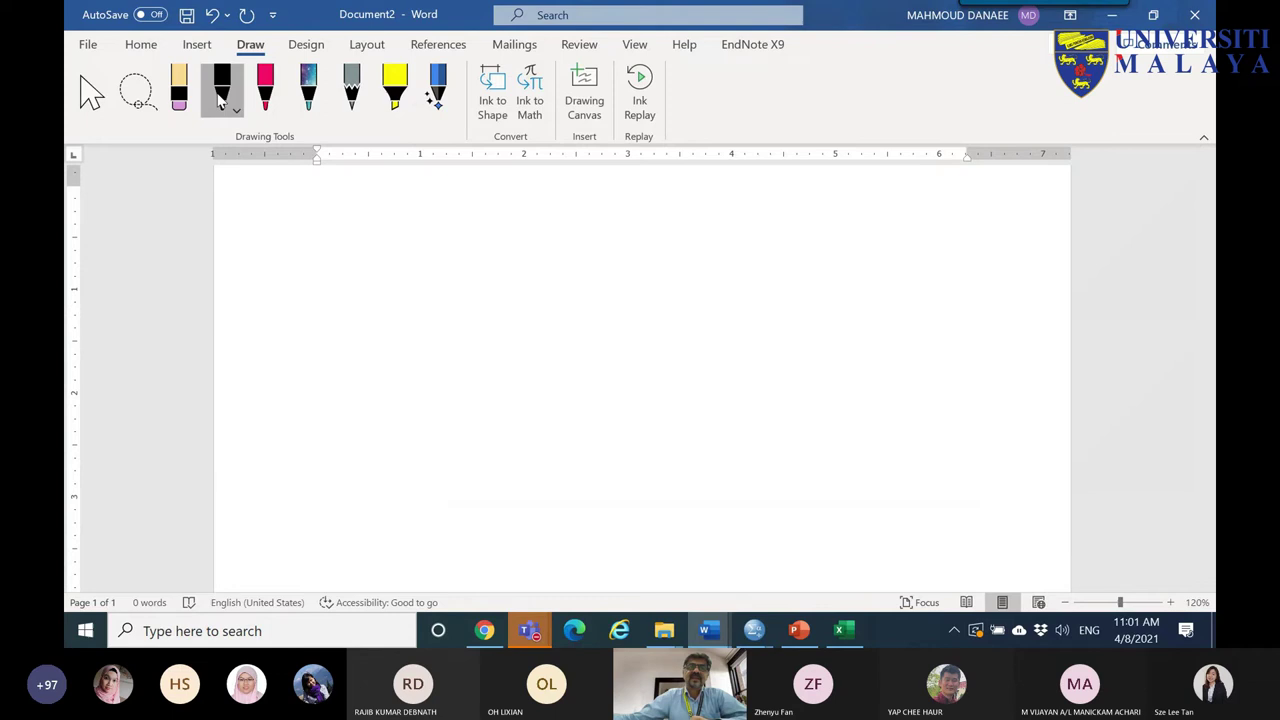
mouse_move(421, 255)
mouse_down()
mouse_move(417, 343)
mouse_move(449, 342)
mouse_up()
mouse_move(410, 303)
mouse_down()
mouse_move(447, 300)
mouse_move(489, 338)
mouse_up()
drag(490, 294, 472, 416)
drag(521, 288, 528, 380)
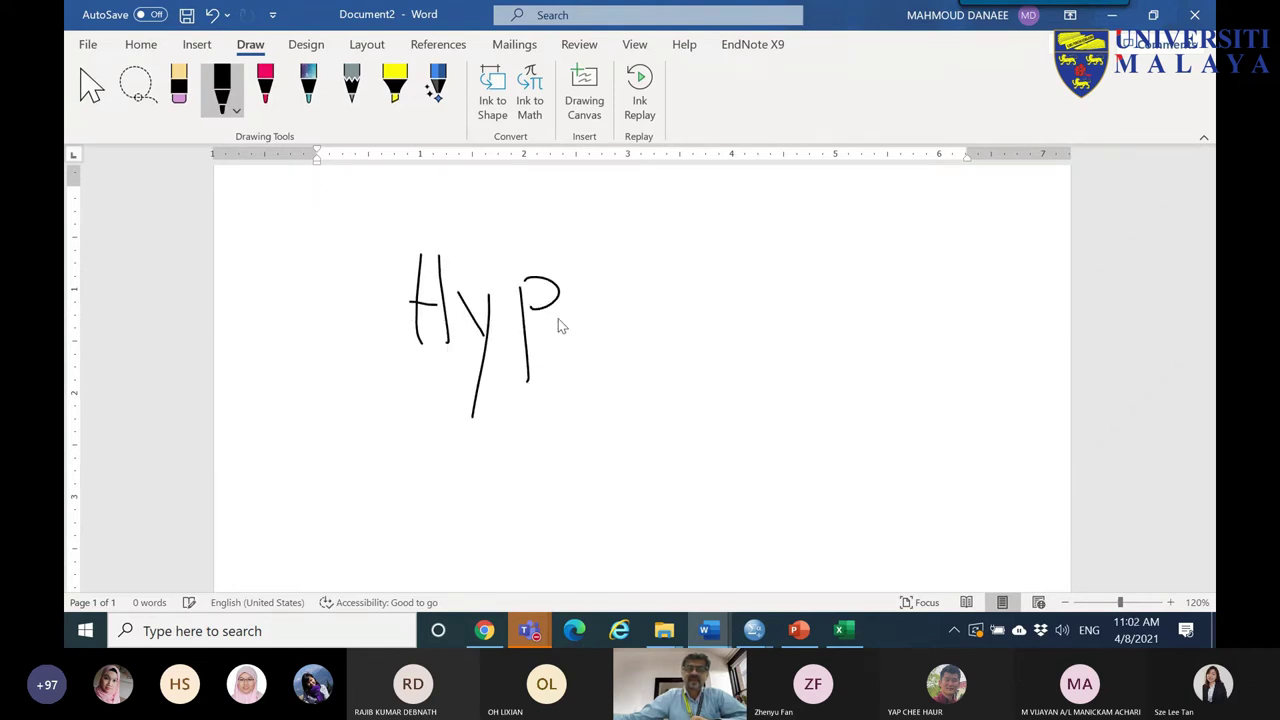
mouse_move(621, 272)
mouse_down()
mouse_move(668, 267)
mouse_move(654, 322)
mouse_up()
mouse_move(662, 227)
mouse_down()
mouse_move(679, 298)
mouse_move(700, 310)
mouse_move(746, 300)
mouse_up()
drag(775, 272, 759, 314)
mouse_move(800, 276)
mouse_down()
mouse_move(801, 306)
mouse_move(820, 307)
mouse_up()
click(778, 234)
drag(882, 236, 934, 258)
click(936, 302)
drag(954, 381, 268, 502)
- Switch to the PowerPoint deck and start the slide show from the Hypothesis slide, number 18
mouse_move(707, 630)
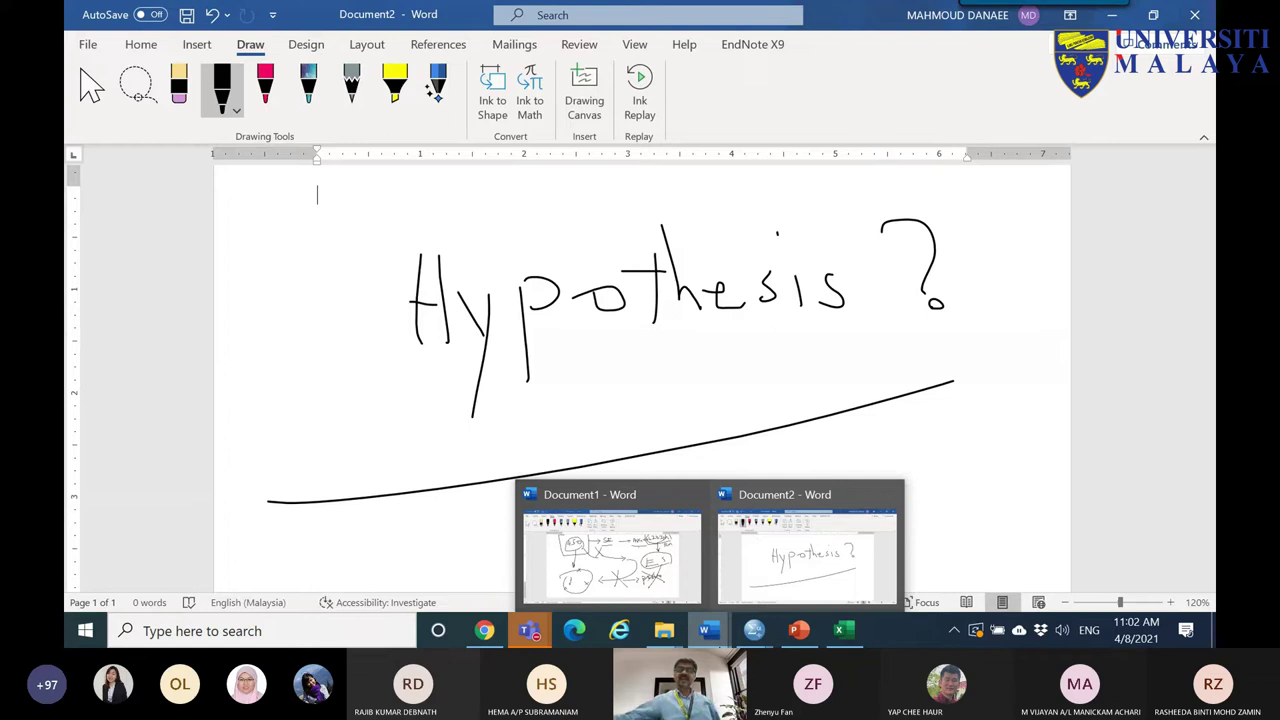
click(797, 630)
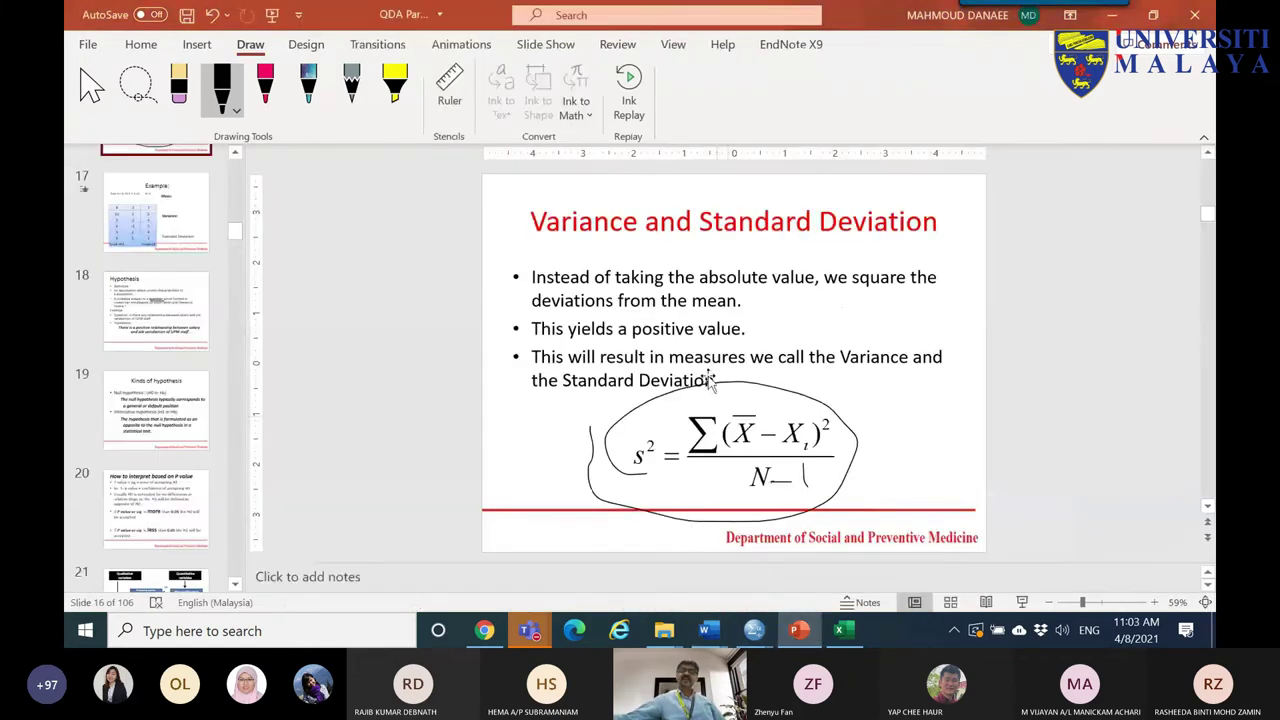
click(158, 340)
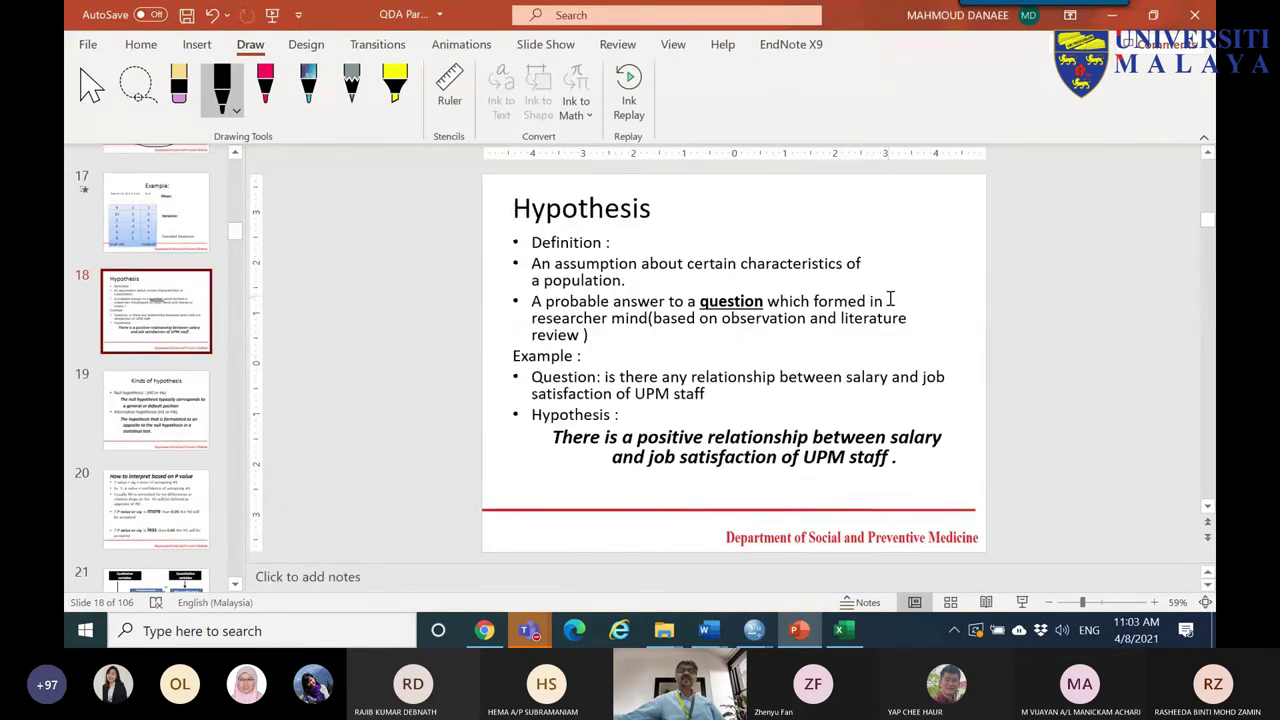
click(1022, 602)
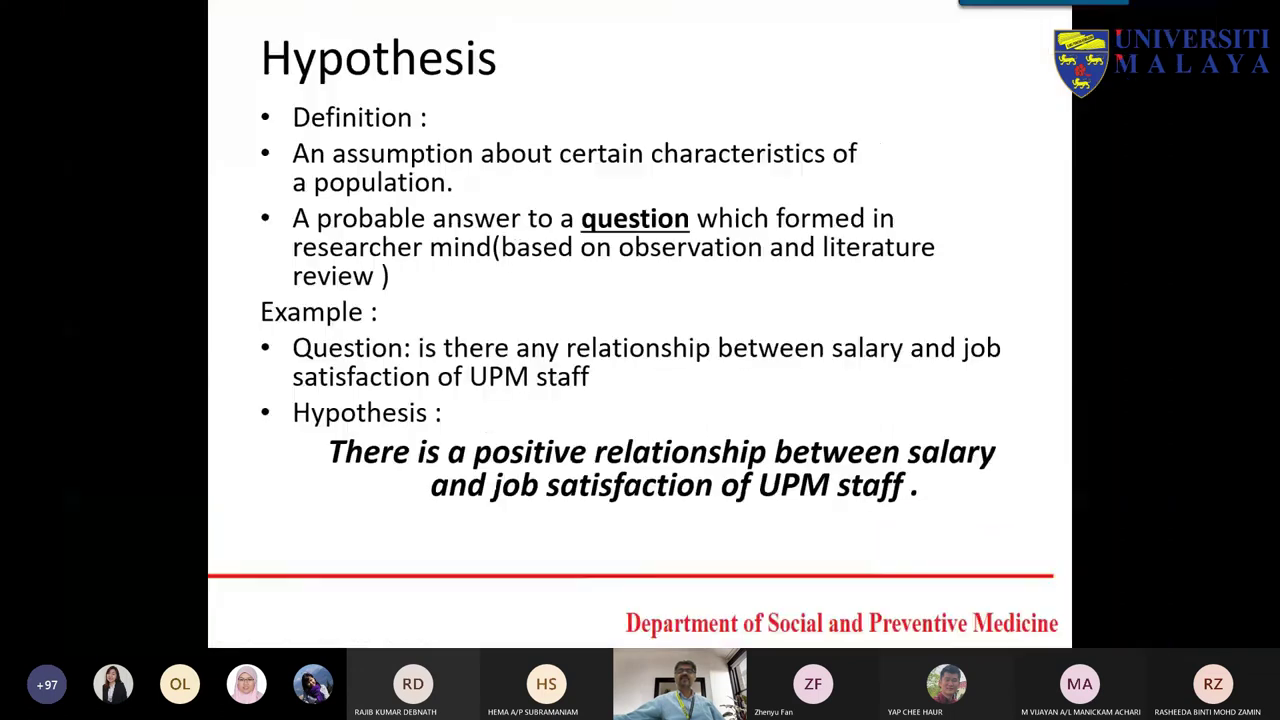
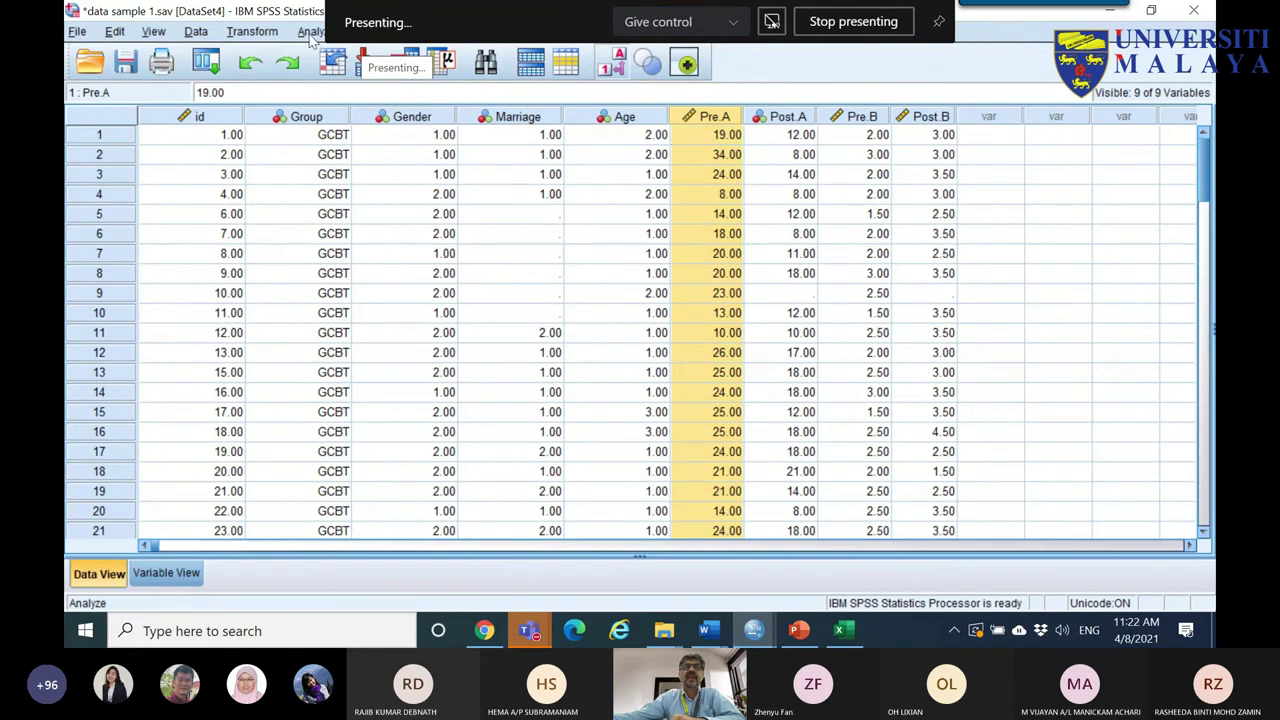
- Open the Frequencies analysis for Pre.A in SPSS and include Skewness and Kurtosis among its statistics
mouse_move(355, 75)
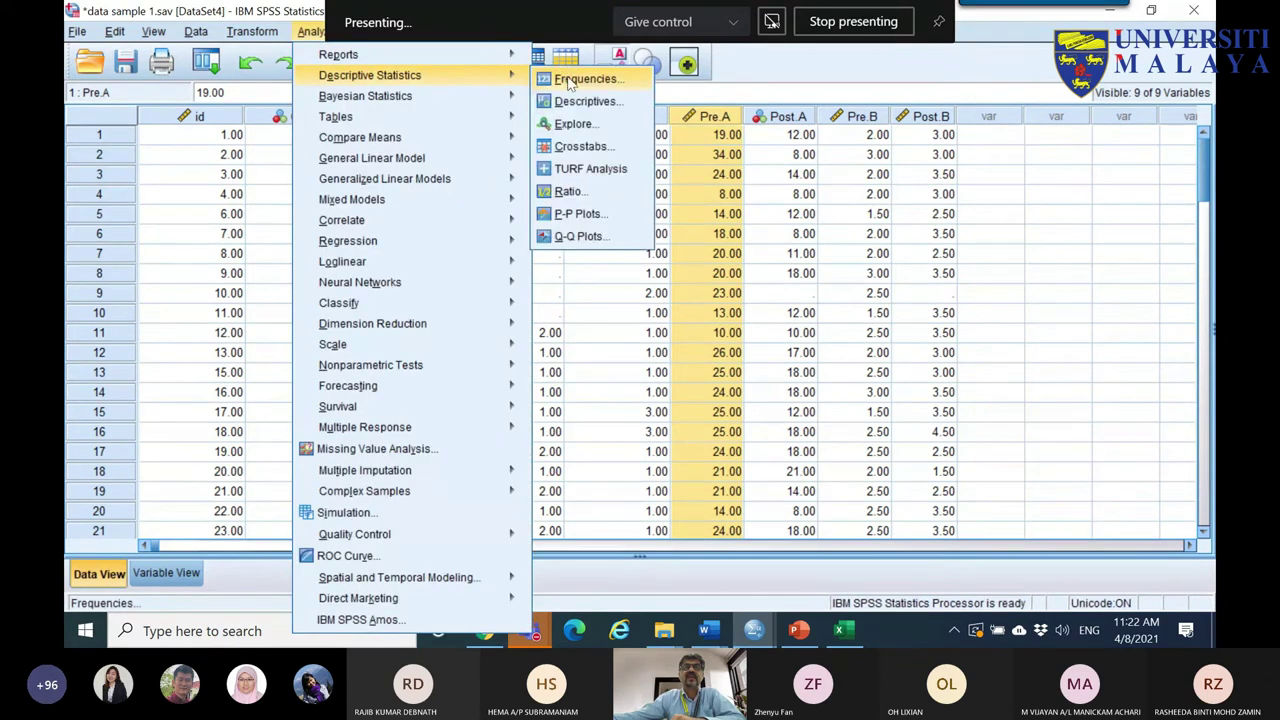
click(586, 76)
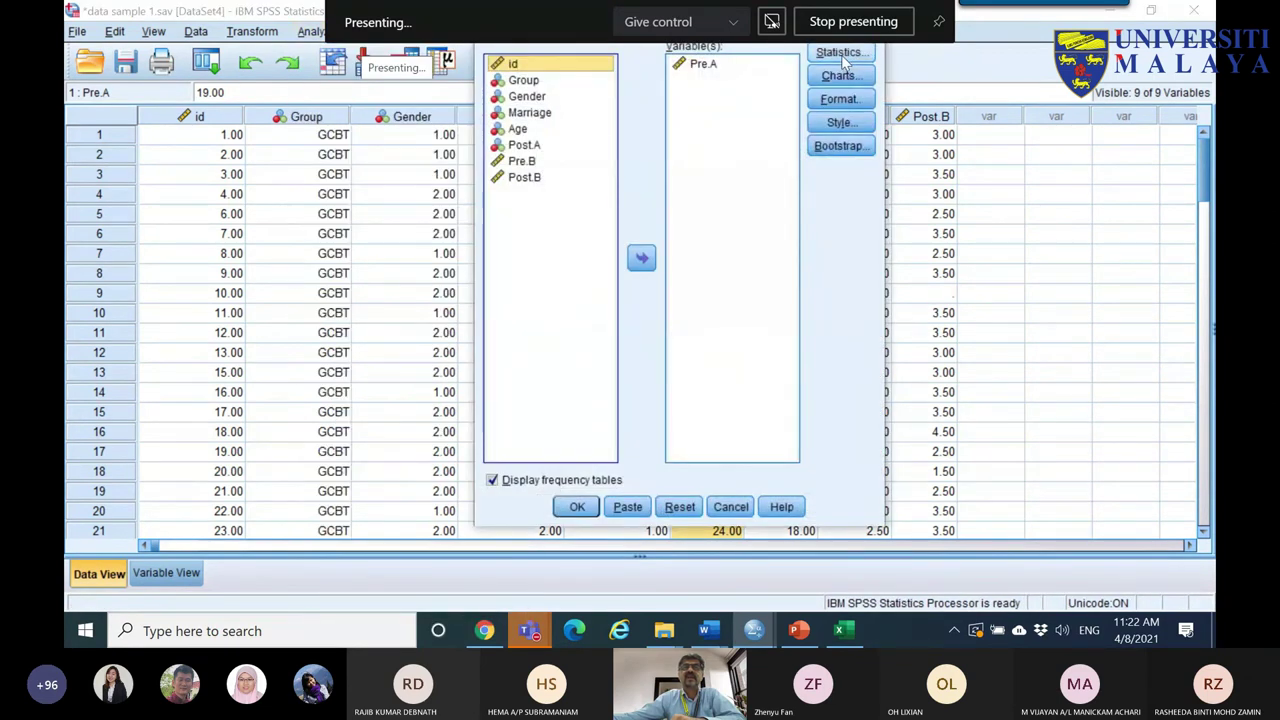
click(840, 53)
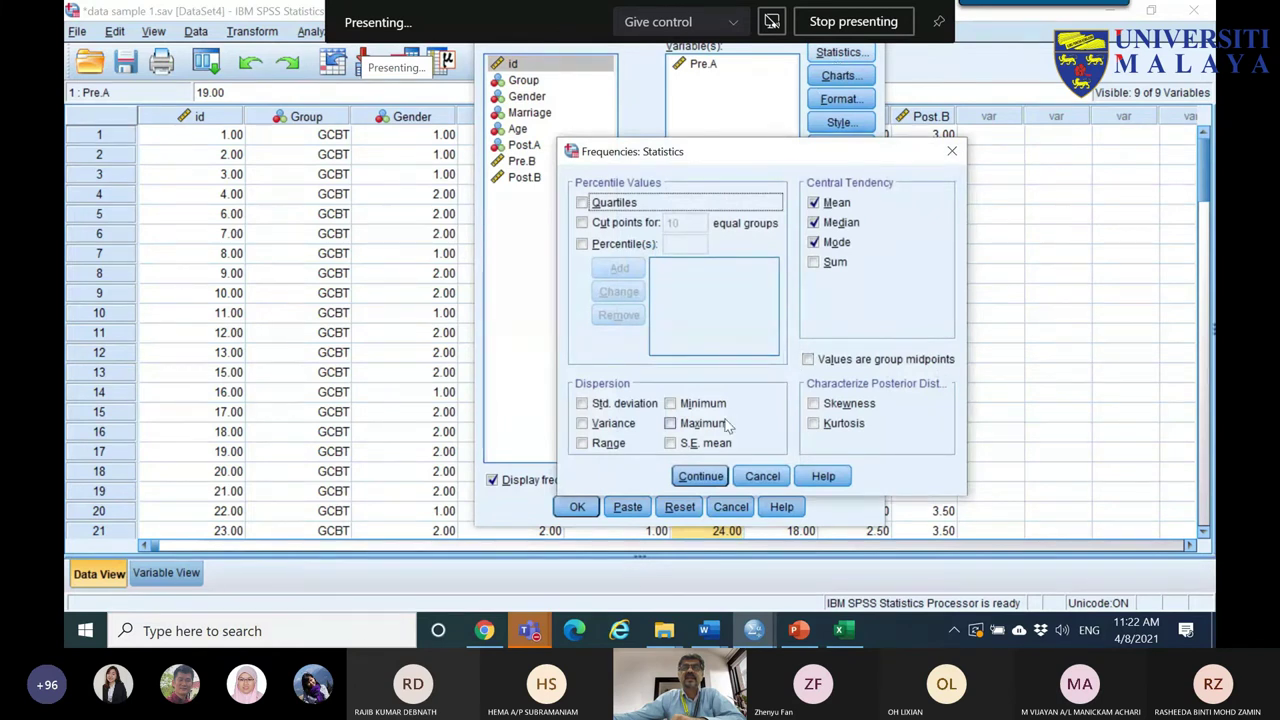
click(840, 403)
click(840, 423)
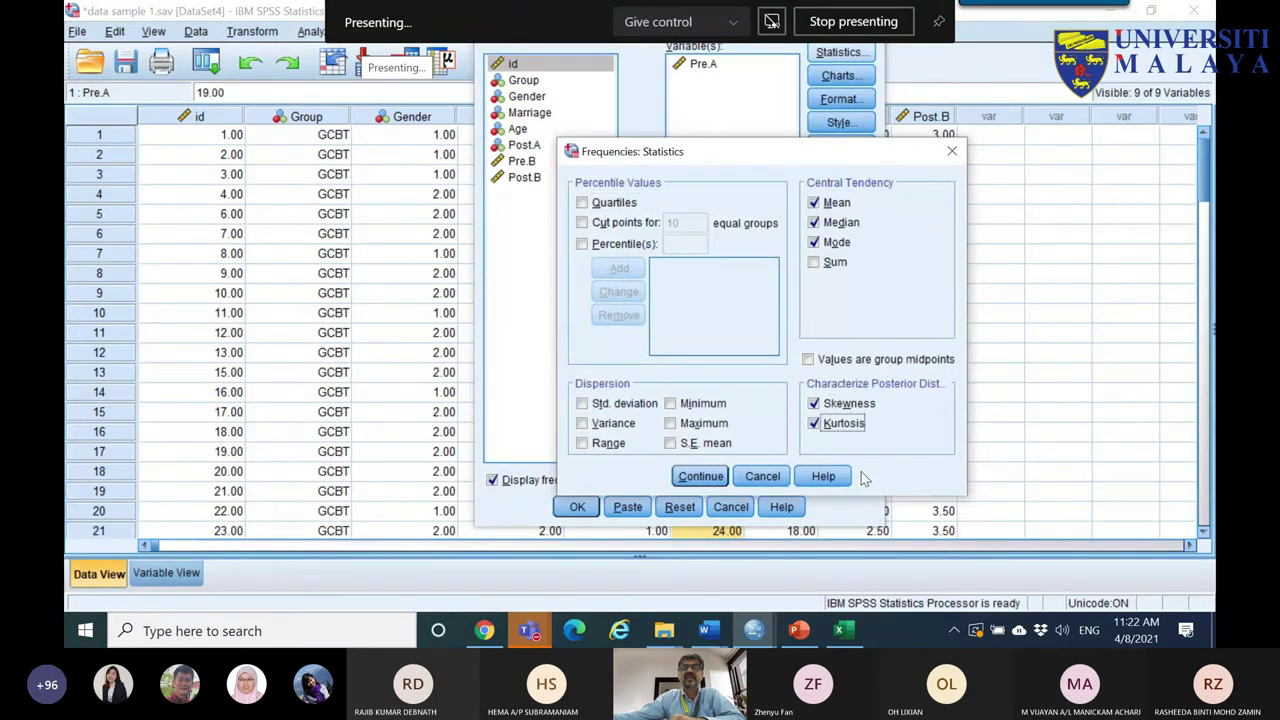
- Exclude Mode, Median and Mean from the statistics, run the Frequencies analysis, and bring its Statistics table into view
click(830, 242)
click(830, 222)
click(828, 202)
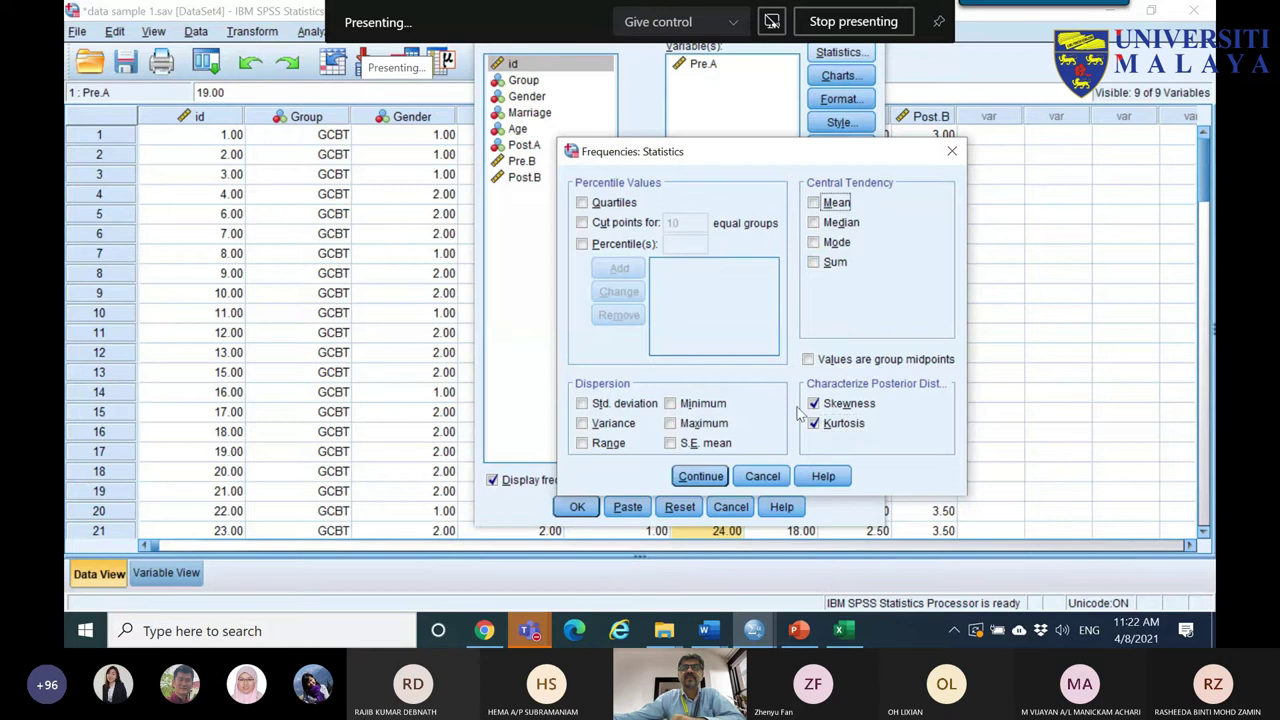
click(699, 477)
click(577, 507)
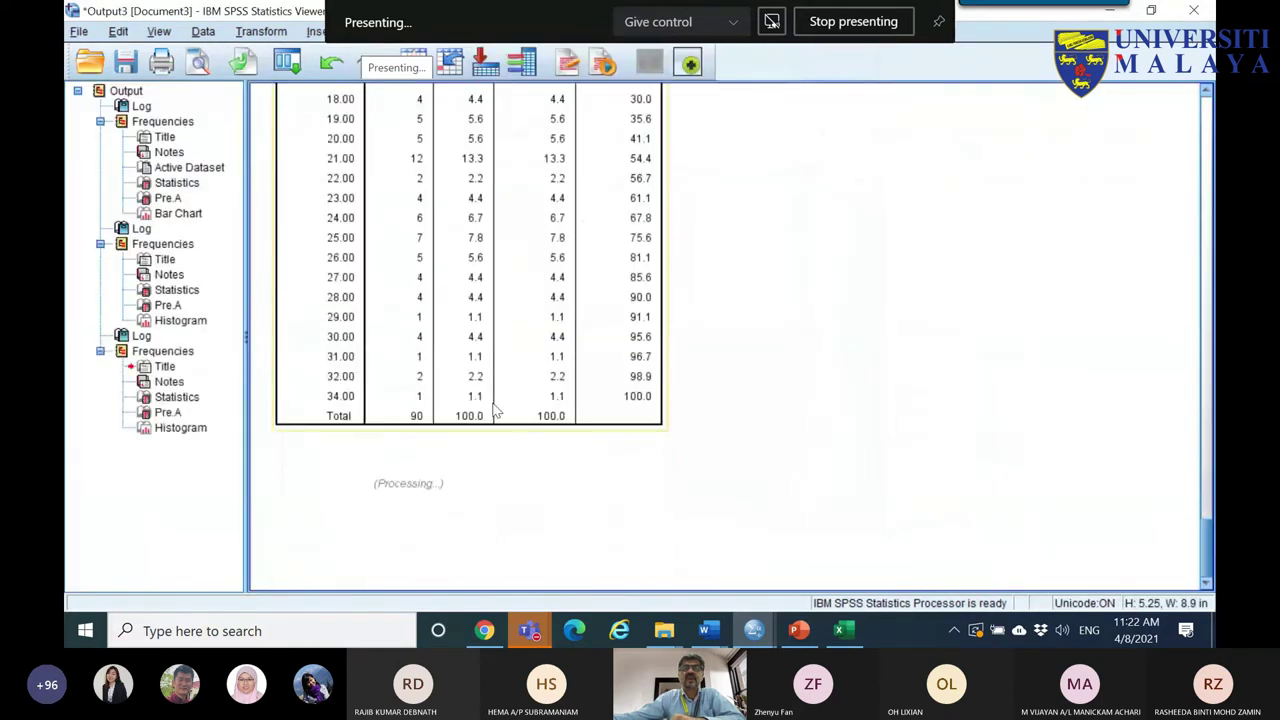
scroll(481, 402, up, 10)
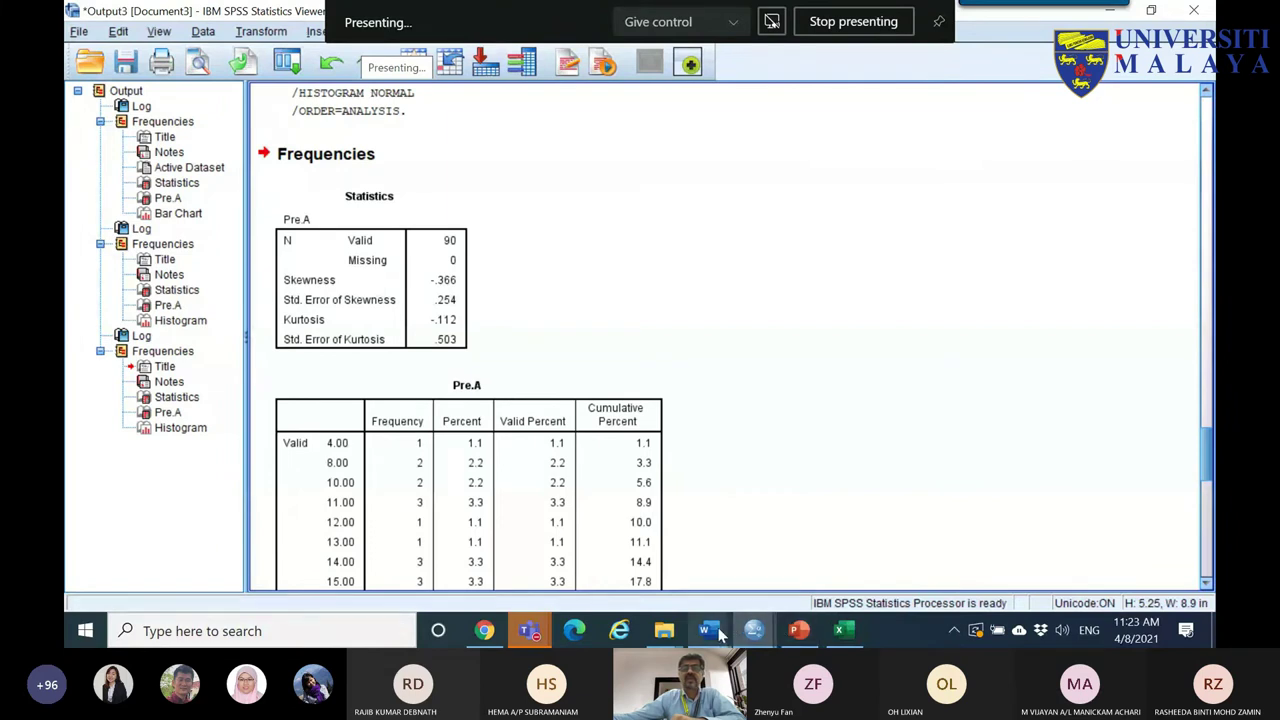
- Switch to the Document2 notes page in Word
mouse_move(706, 630)
click(815, 568)
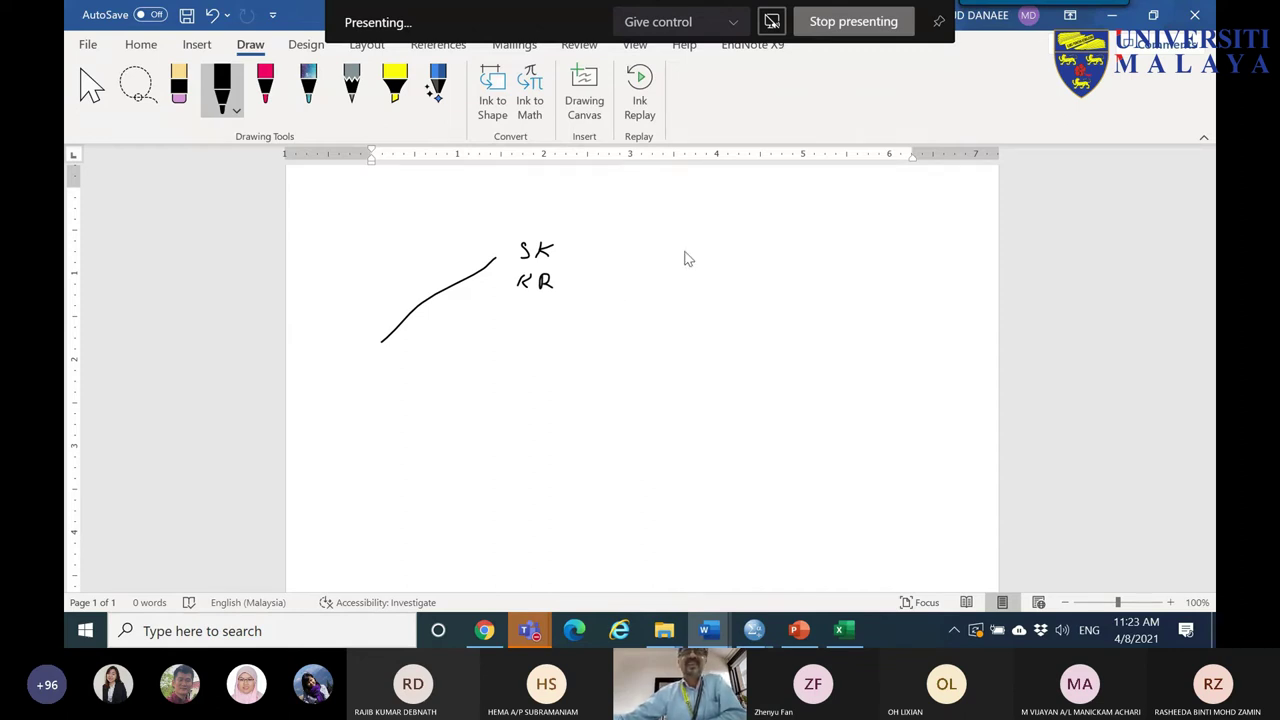
- Open the chat of the running Teams meeting, look back through its earlier messages, and return to Document2 in Word
mouse_move(529, 630)
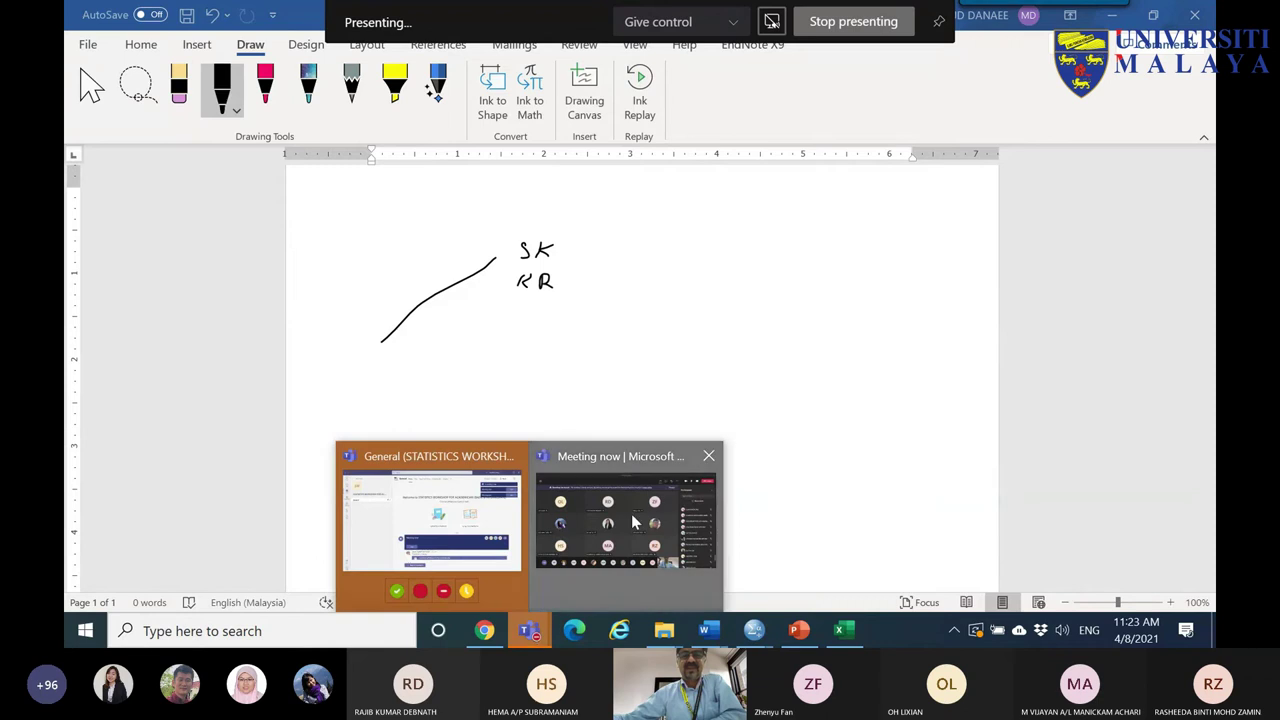
click(631, 515)
click(897, 63)
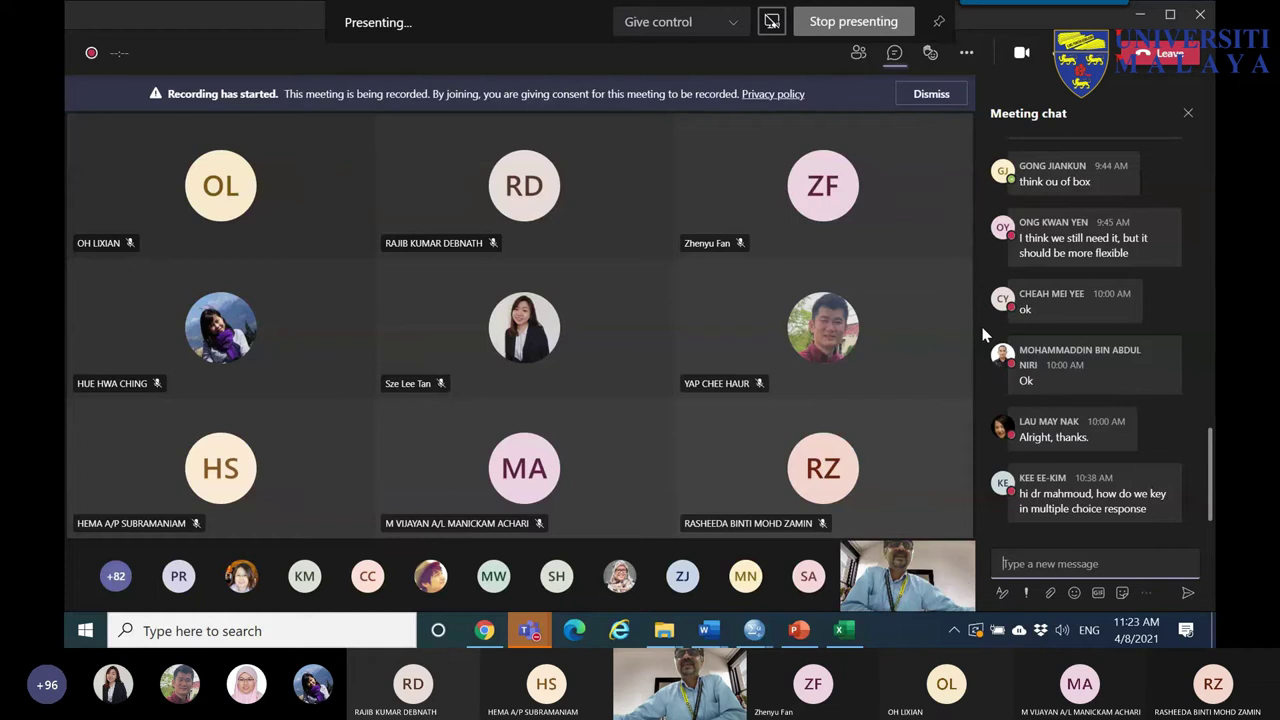
scroll(1000, 330, up, 3)
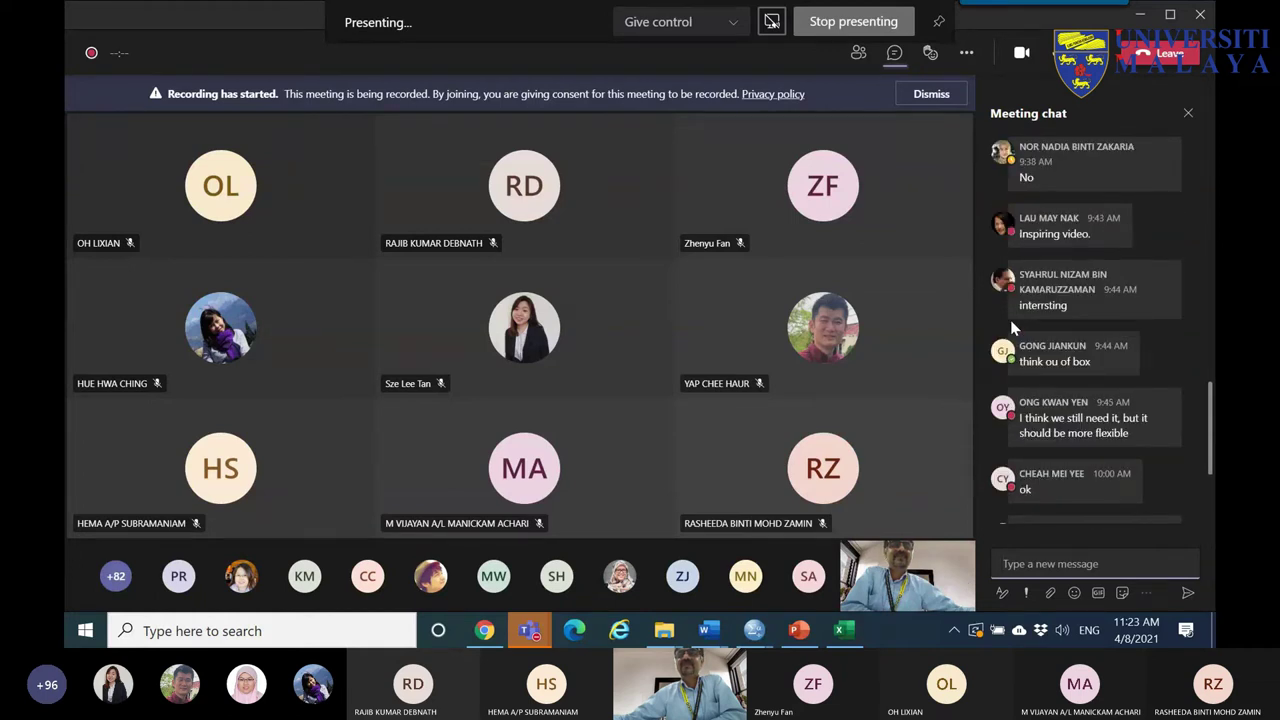
click(706, 640)
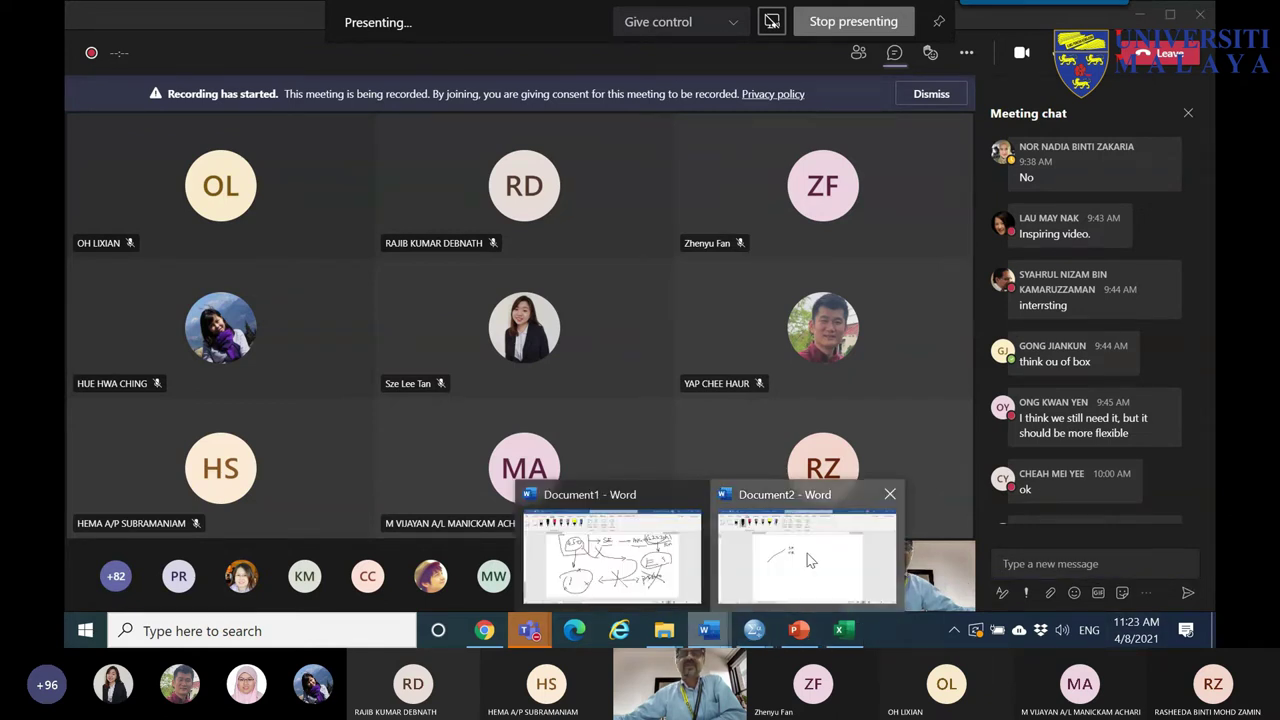
click(807, 553)
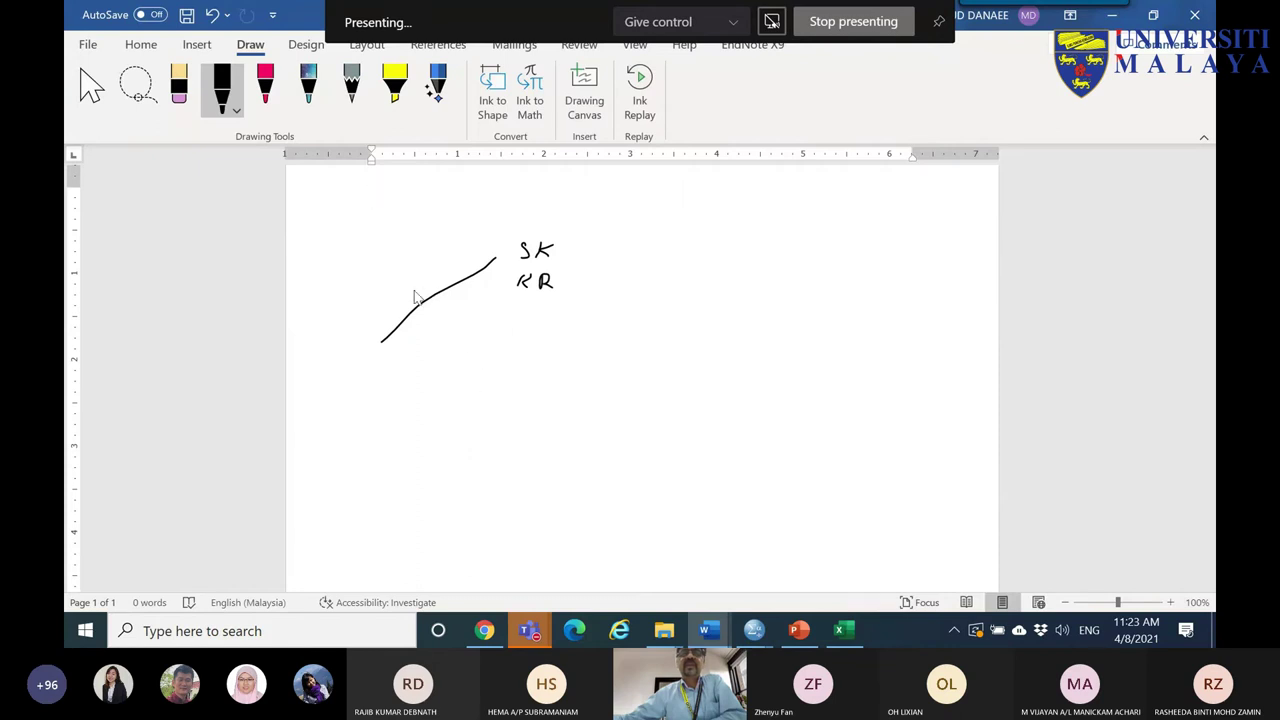
- Circle SK and KR in black and link them to a handwritten −1 to +1 range labelled SK, with a double arrow marked N
mouse_move(576, 274)
mouse_down()
mouse_move(500, 250)
mouse_move(531, 234)
mouse_move(557, 243)
mouse_move(556, 296)
mouse_up()
mouse_move(558, 244)
mouse_down()
mouse_move(729, 200)
mouse_move(881, 215)
mouse_up()
drag(679, 184, 681, 220)
mouse_move(761, 179)
mouse_down()
mouse_move(759, 210)
mouse_move(745, 200)
mouse_move(763, 197)
mouse_up()
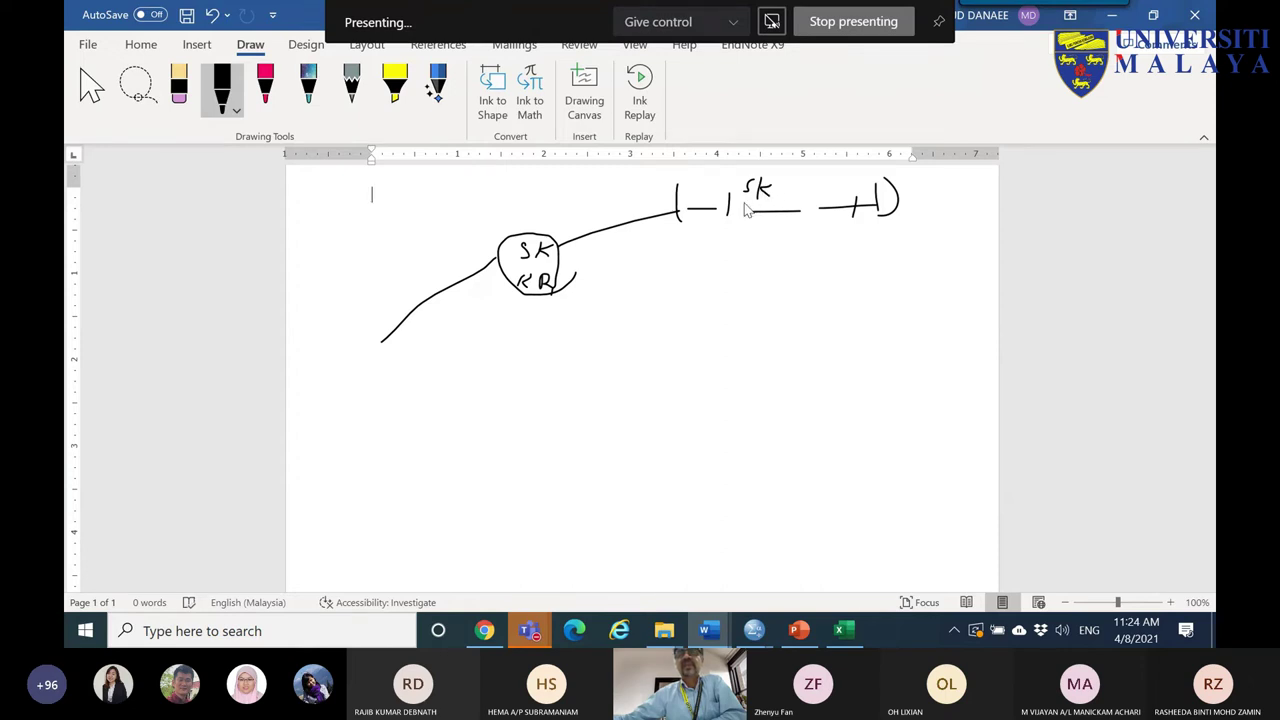
mouse_move(746, 203)
mouse_down()
mouse_move(740, 213)
mouse_move(789, 222)
mouse_up()
- Handwrite the alternative skewness limits −2 and +2 in pink ink beneath the −1 to +1 range
click(265, 87)
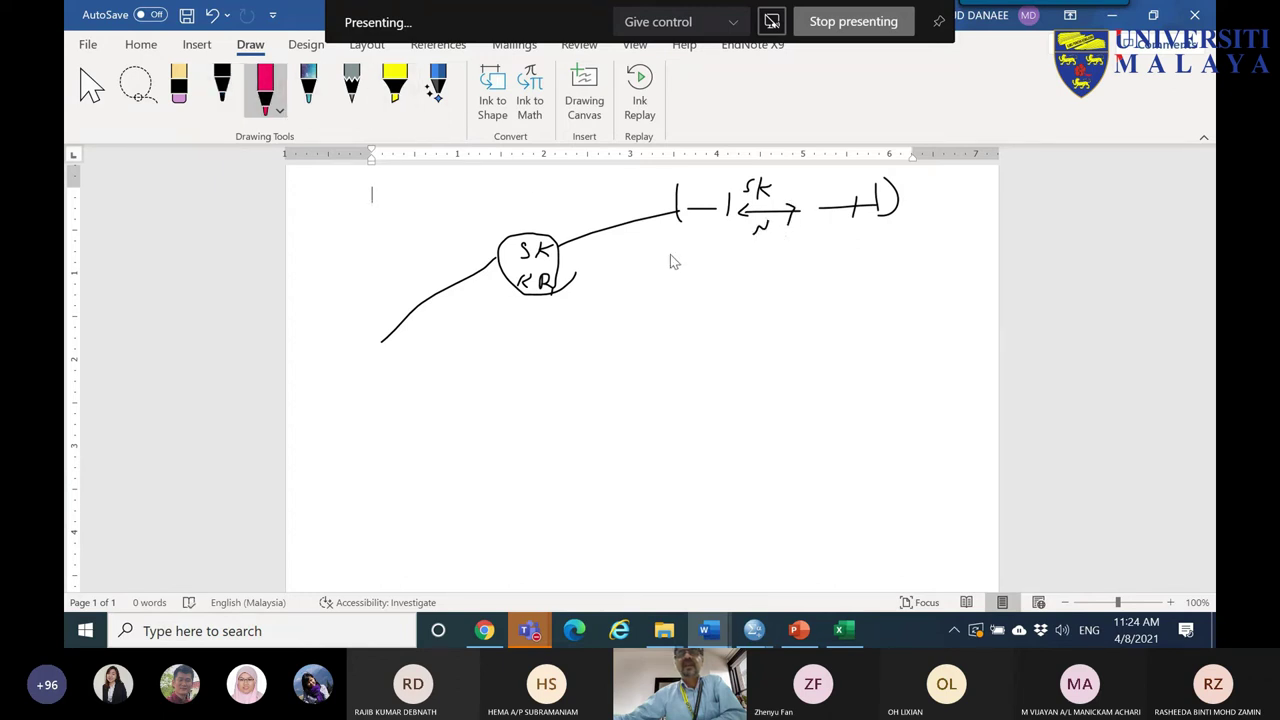
drag(677, 241, 724, 246)
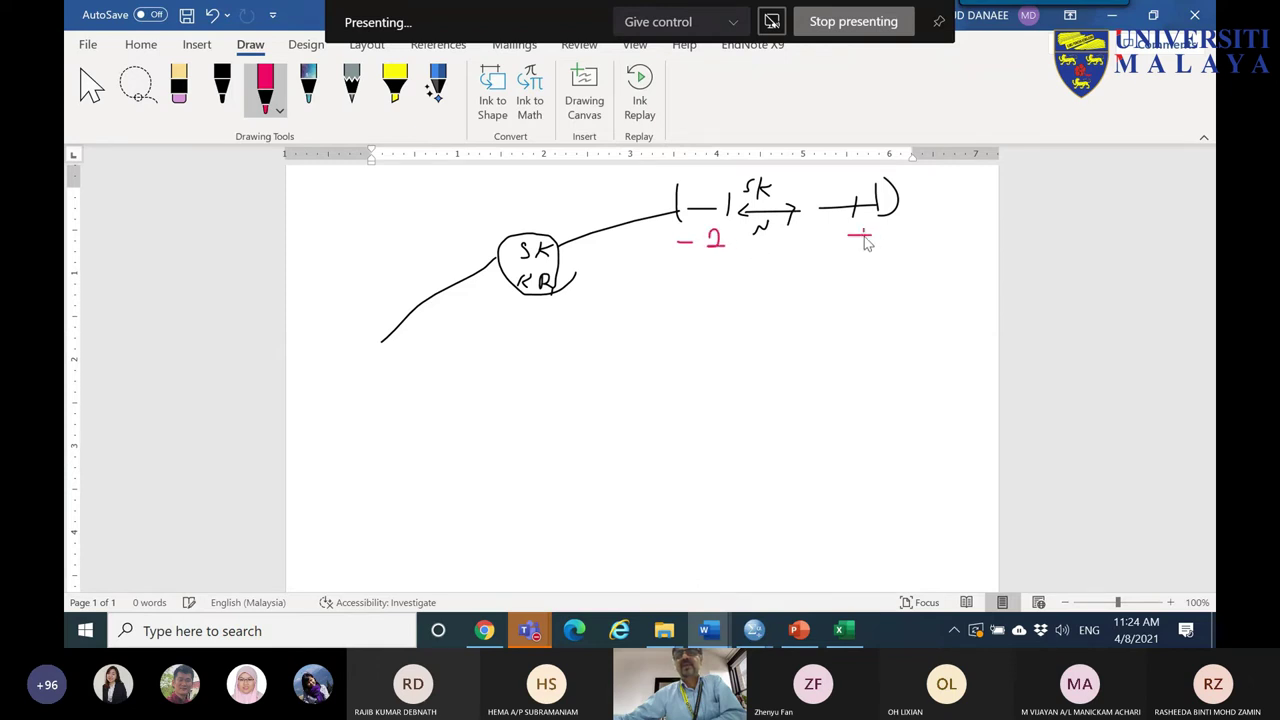
drag(882, 232, 906, 240)
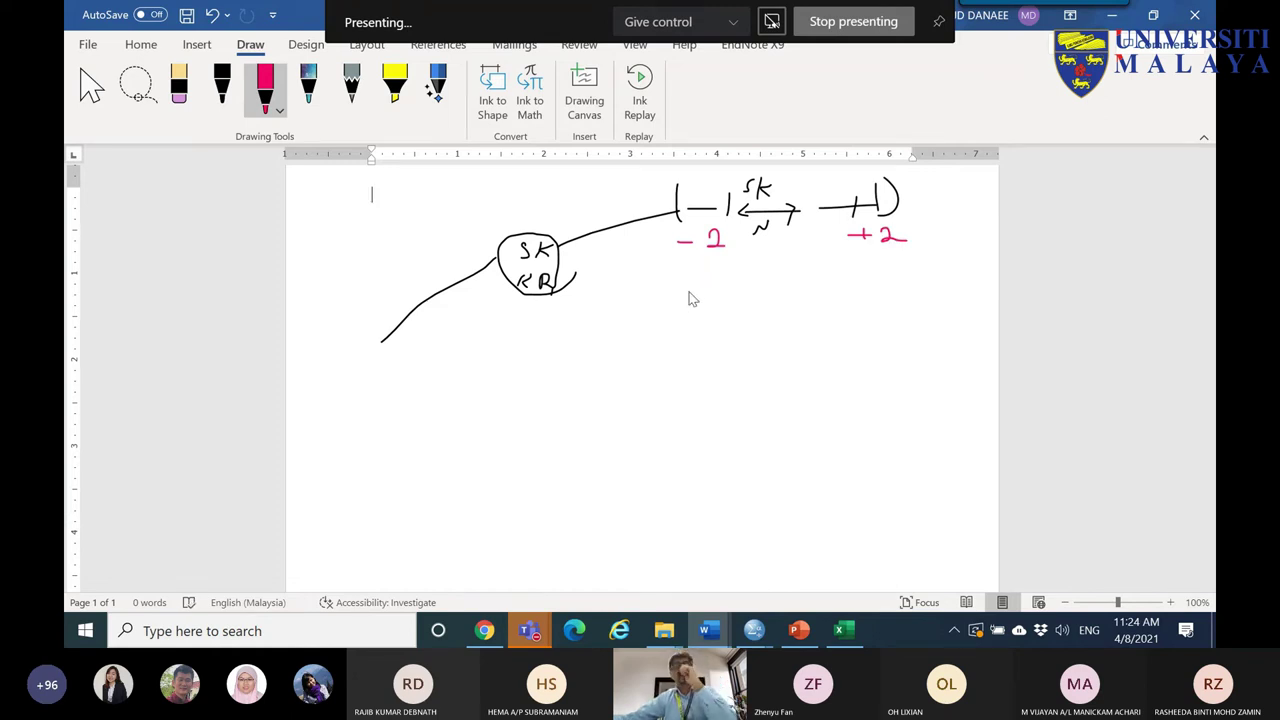
- Draw a pink arrow from KR to the handwritten ranges −7 to +7 and −3 to +3, and bracket all the ranges
drag(548, 281, 895, 287)
drag(902, 284, 939, 293)
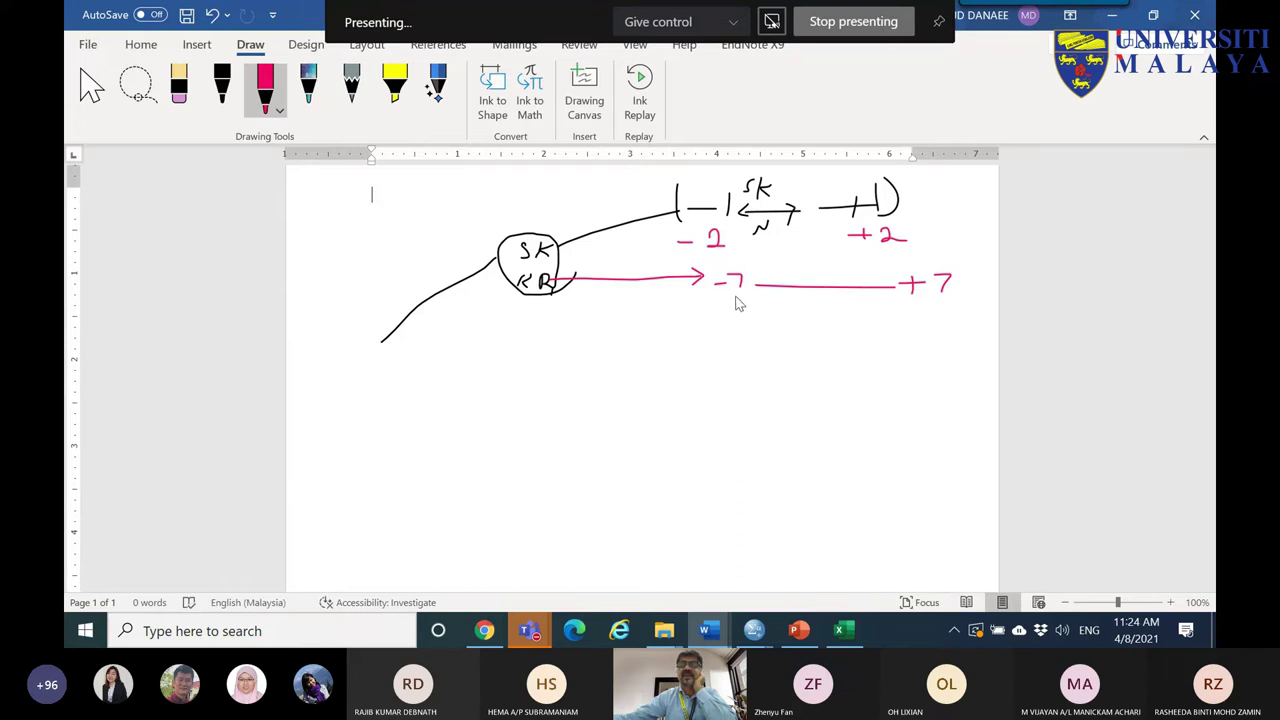
drag(715, 305, 729, 305)
mouse_move(940, 318)
mouse_down()
mouse_move(817, 312)
mouse_move(855, 316)
mouse_up()
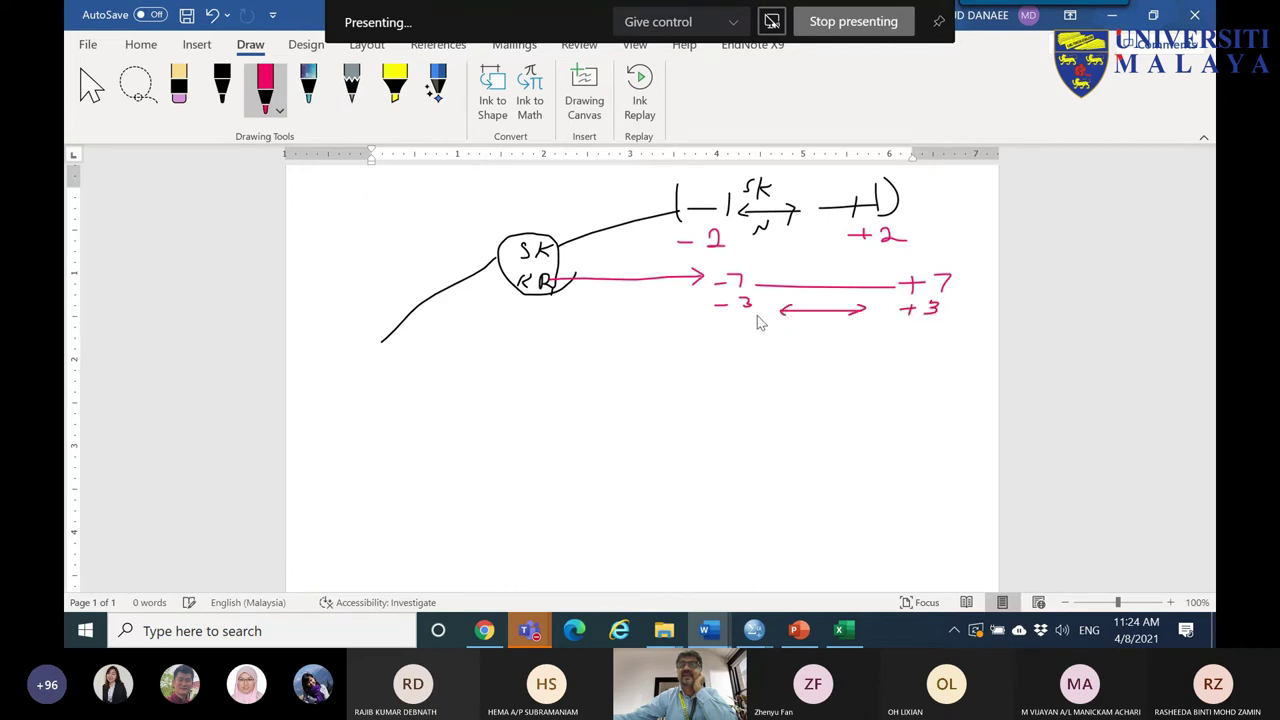
mouse_move(943, 180)
mouse_down()
mouse_move(984, 184)
mouse_move(979, 295)
mouse_move(928, 328)
mouse_up()
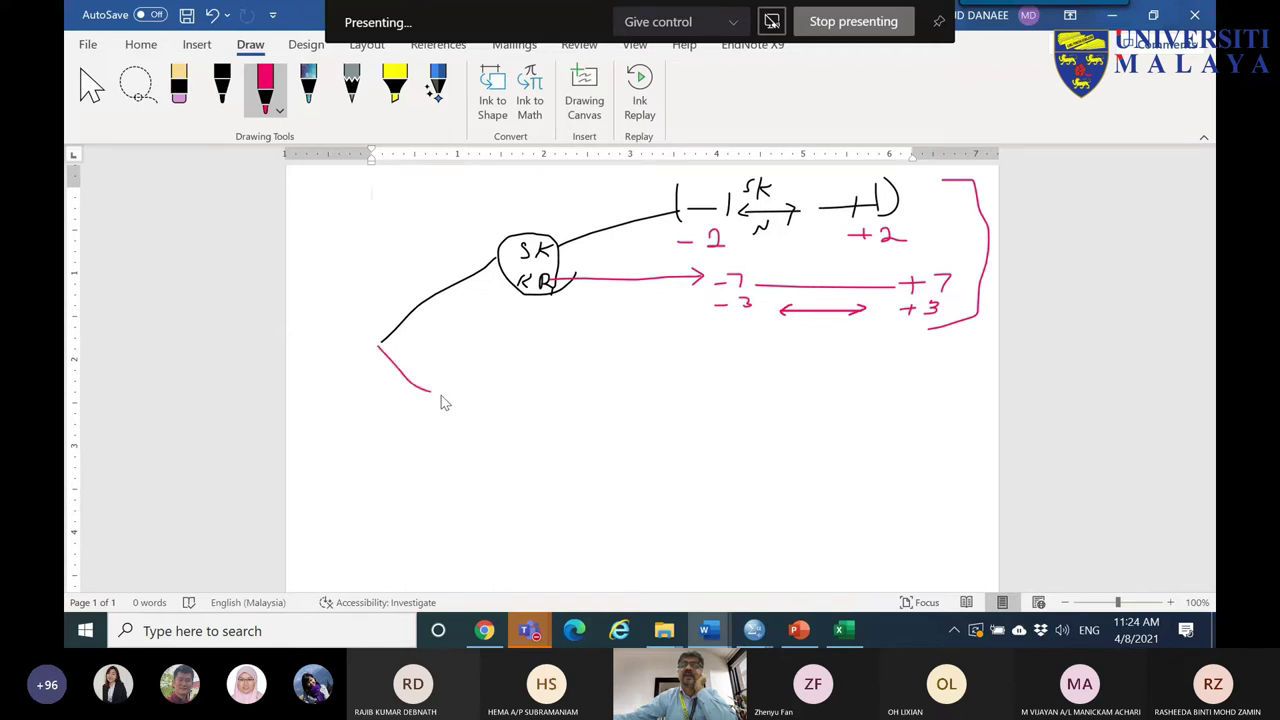
- Finish the pink lower branch with an arrowhead and handwrite −1.96 < SK/SE < +1.96 in black beside it
mouse_move(460, 383)
mouse_down()
mouse_move(485, 403)
mouse_move(475, 417)
mouse_up()
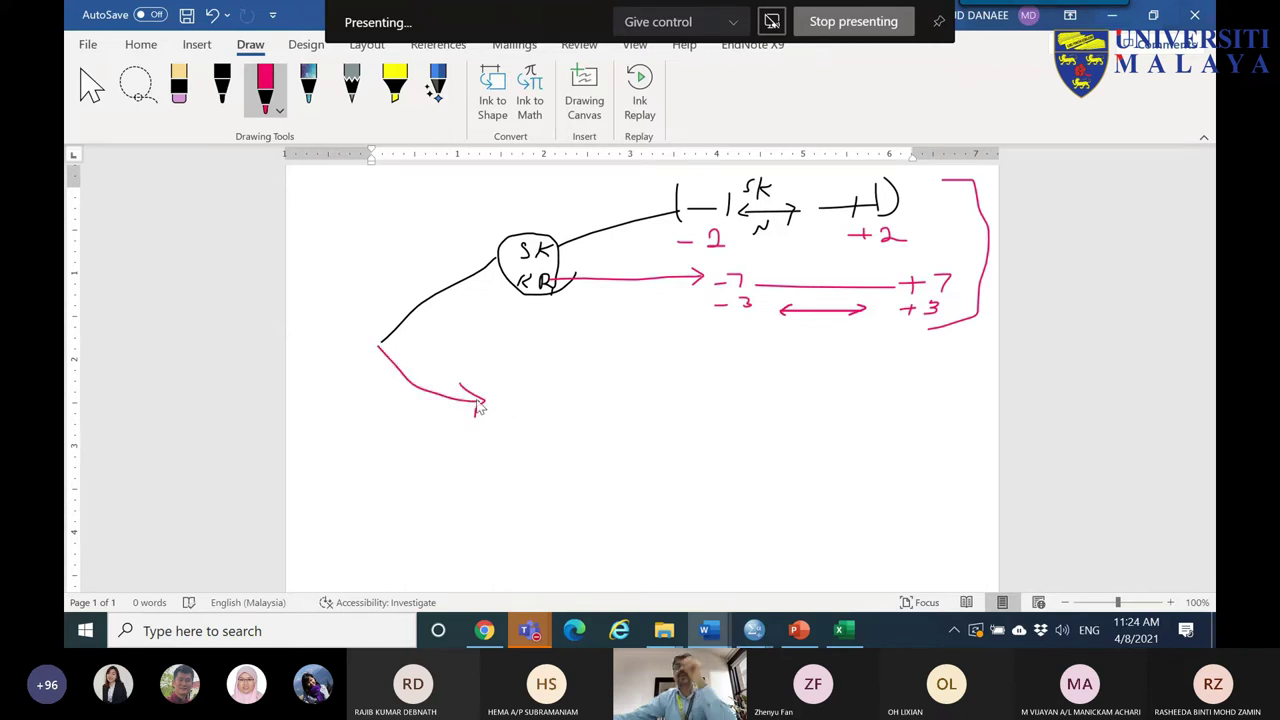
click(221, 86)
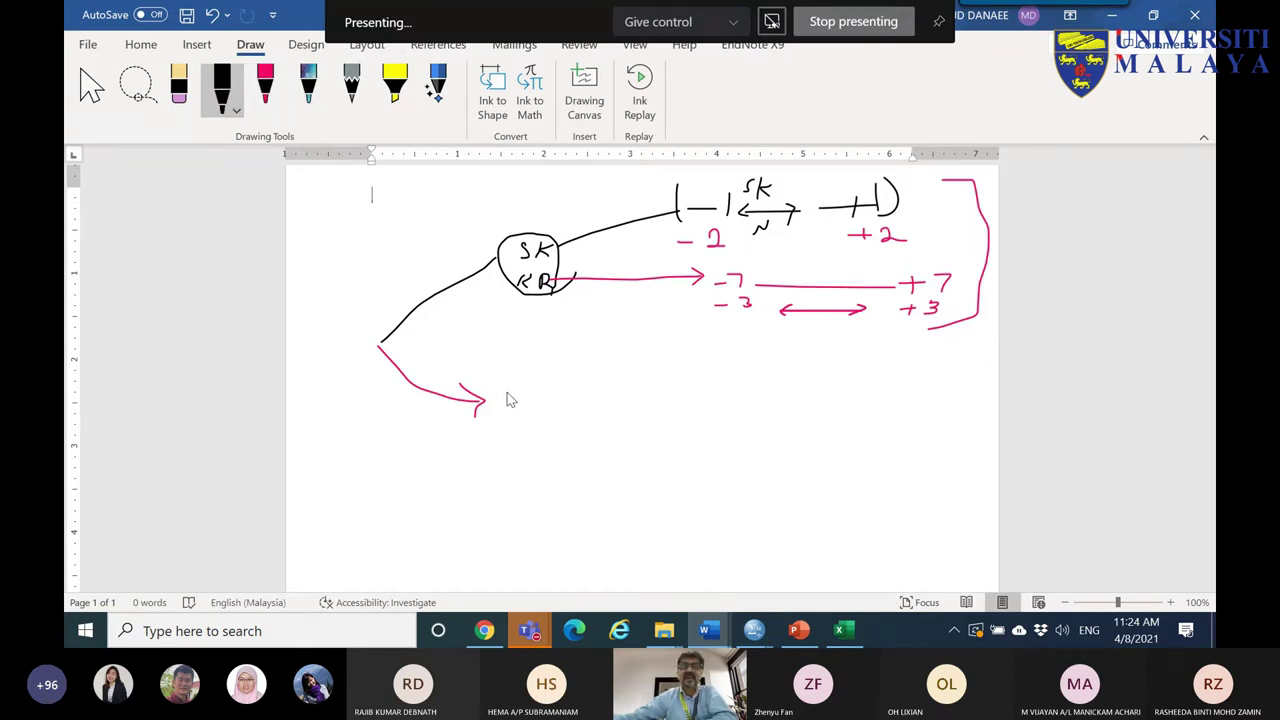
drag(535, 368, 537, 380)
mouse_move(751, 368)
mouse_down()
mouse_move(738, 383)
mouse_move(777, 390)
mouse_move(752, 420)
mouse_up()
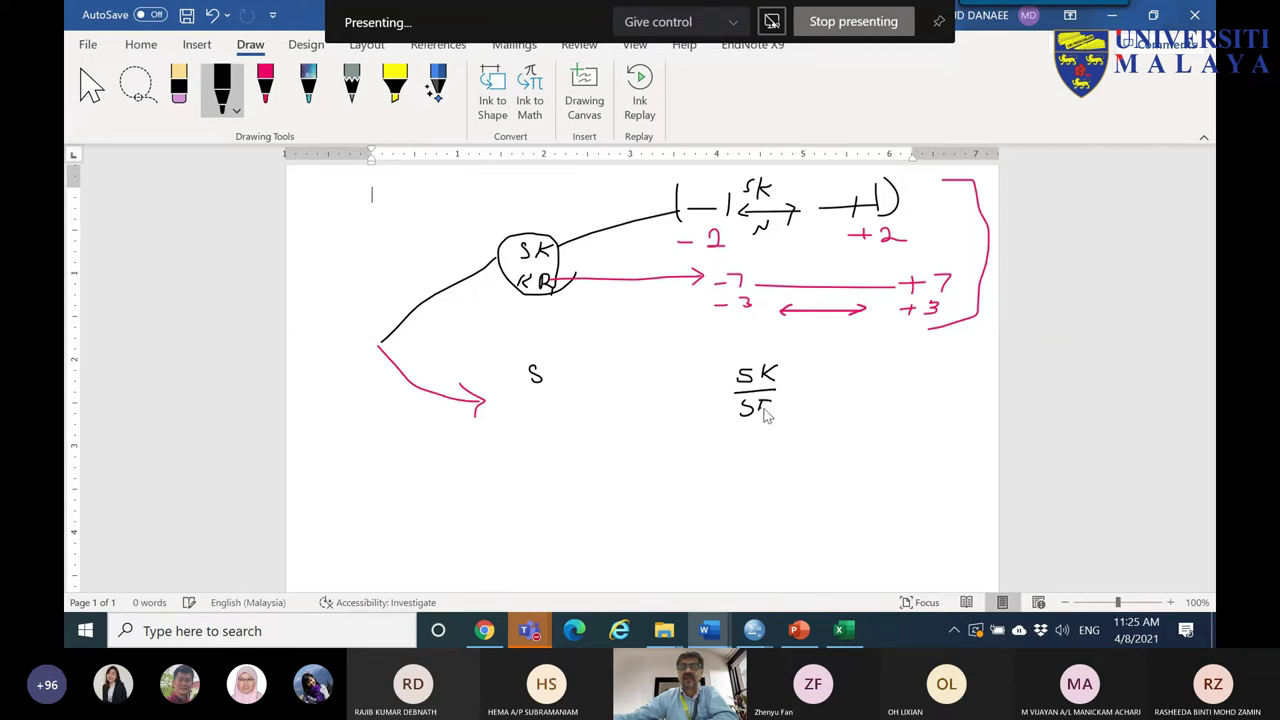
mouse_move(803, 370)
mouse_down()
mouse_move(792, 394)
mouse_move(820, 417)
mouse_up()
mouse_move(703, 374)
mouse_down()
mouse_move(690, 405)
mouse_move(705, 412)
mouse_up()
drag(562, 418, 646, 406)
mouse_move(828, 387)
mouse_down()
mouse_move(897, 375)
mouse_move(899, 397)
mouse_move(893, 369)
mouse_move(918, 392)
mouse_move(858, 405)
mouse_up()
click(880, 393)
- Underline the SK/SE ratio and handwrite Kr/SE beneath it between less-than signs, with ditto marks for both limits
mouse_move(693, 438)
mouse_down()
mouse_move(800, 440)
mouse_move(805, 428)
mouse_move(749, 468)
mouse_move(772, 474)
mouse_move(750, 508)
mouse_move(779, 496)
mouse_up()
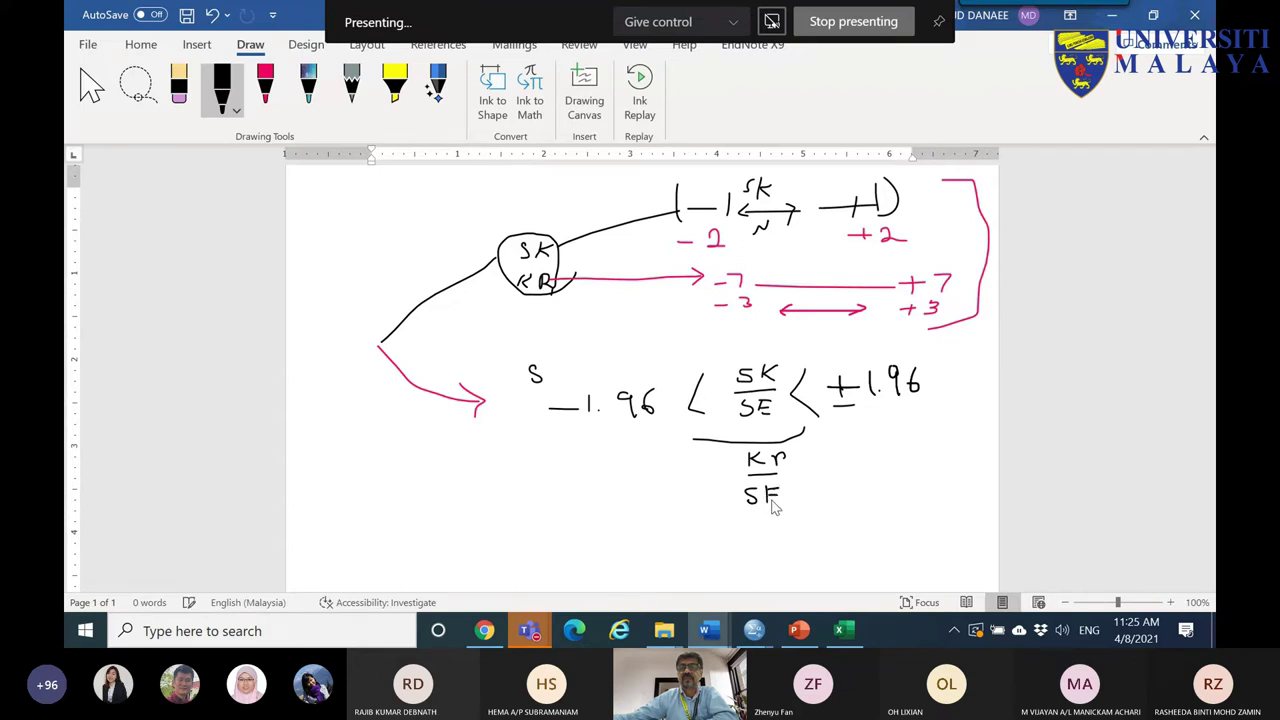
mouse_move(716, 460)
mouse_down()
mouse_move(692, 480)
mouse_move(716, 503)
mouse_up()
mouse_move(830, 456)
mouse_down()
mouse_move(802, 481)
mouse_move(836, 505)
mouse_up()
drag(614, 494, 636, 488)
drag(896, 465, 872, 476)
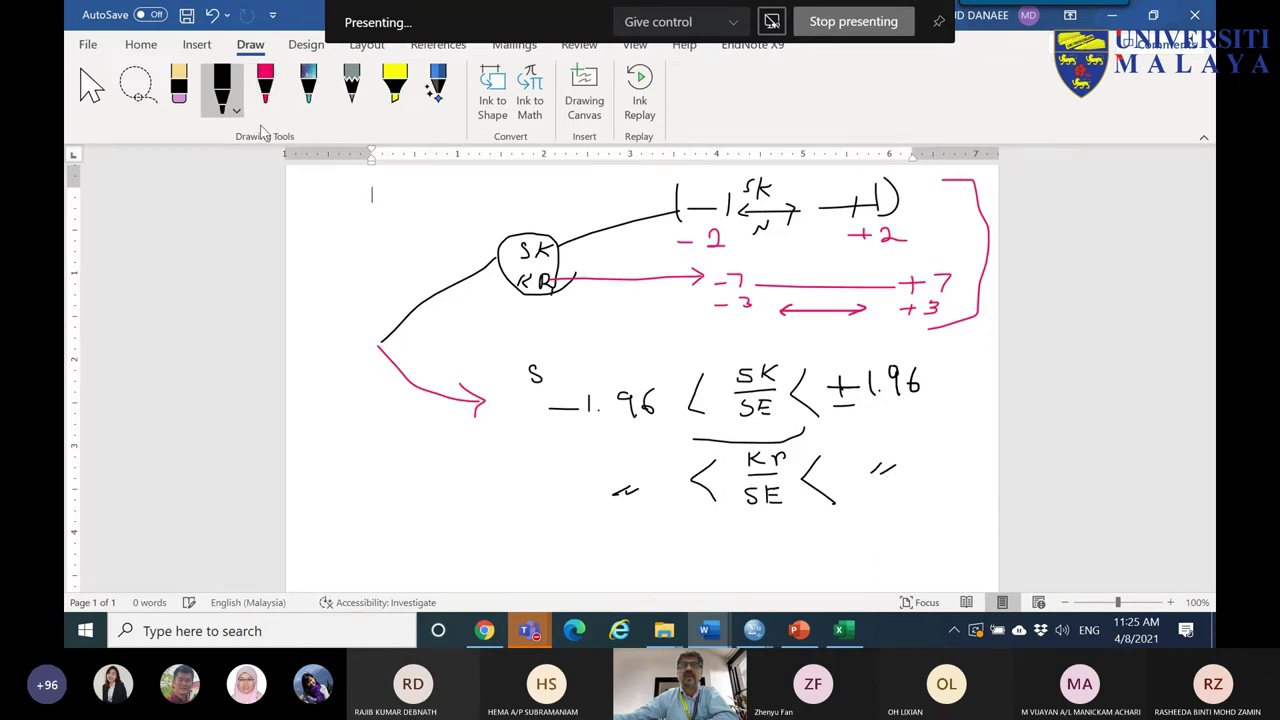
- Circle the lower and upper 1.96 limits, together with their ditto marks, in pink ink
click(265, 85)
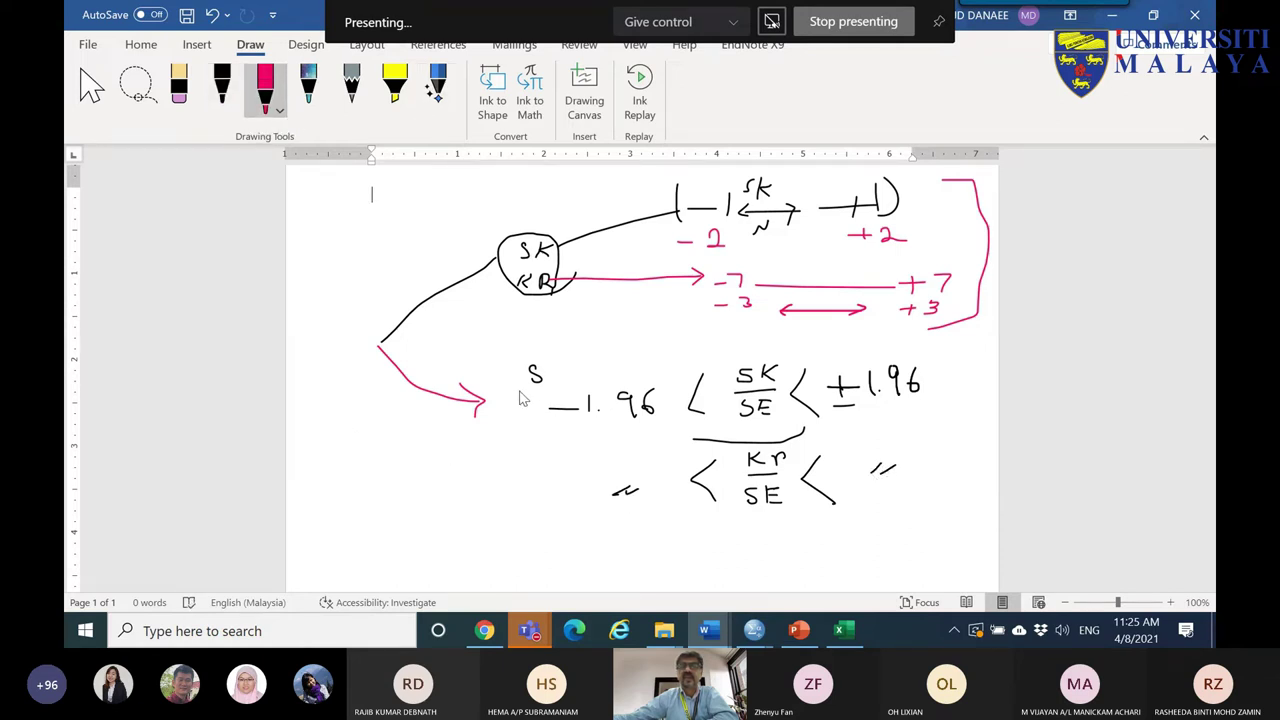
mouse_move(545, 350)
mouse_down()
mouse_move(522, 405)
mouse_move(533, 455)
mouse_move(597, 510)
mouse_move(645, 516)
mouse_move(664, 416)
mouse_move(621, 358)
mouse_move(540, 352)
mouse_up()
mouse_move(938, 476)
mouse_down()
mouse_move(867, 501)
mouse_move(814, 469)
mouse_move(799, 396)
mouse_move(819, 353)
mouse_move(886, 343)
mouse_move(917, 363)
mouse_move(941, 403)
mouse_move(942, 477)
mouse_up()
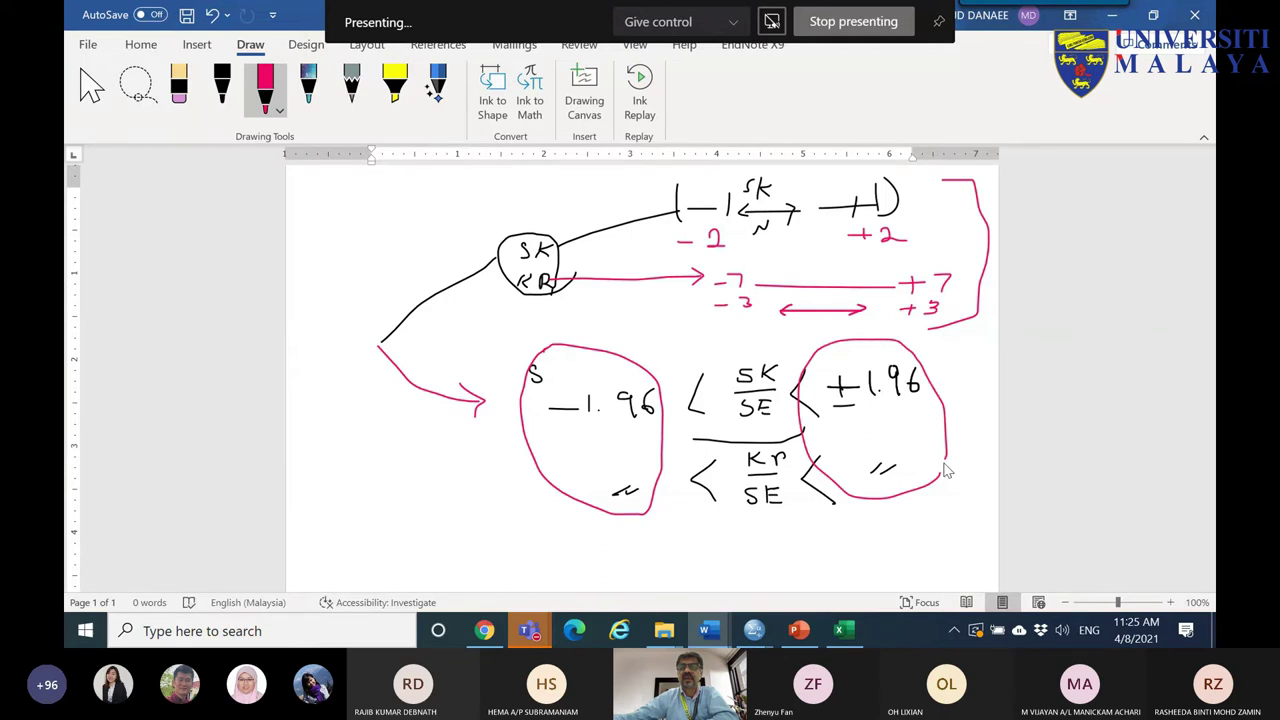
- Draw a pink arrow down from the upper limit, note n > 200 beside it, and handwrite the limits −3.29 and +3.29
scroll(889, 503, down, 3)
mouse_move(874, 330)
mouse_down()
mouse_move(883, 377)
mouse_move(887, 356)
mouse_up()
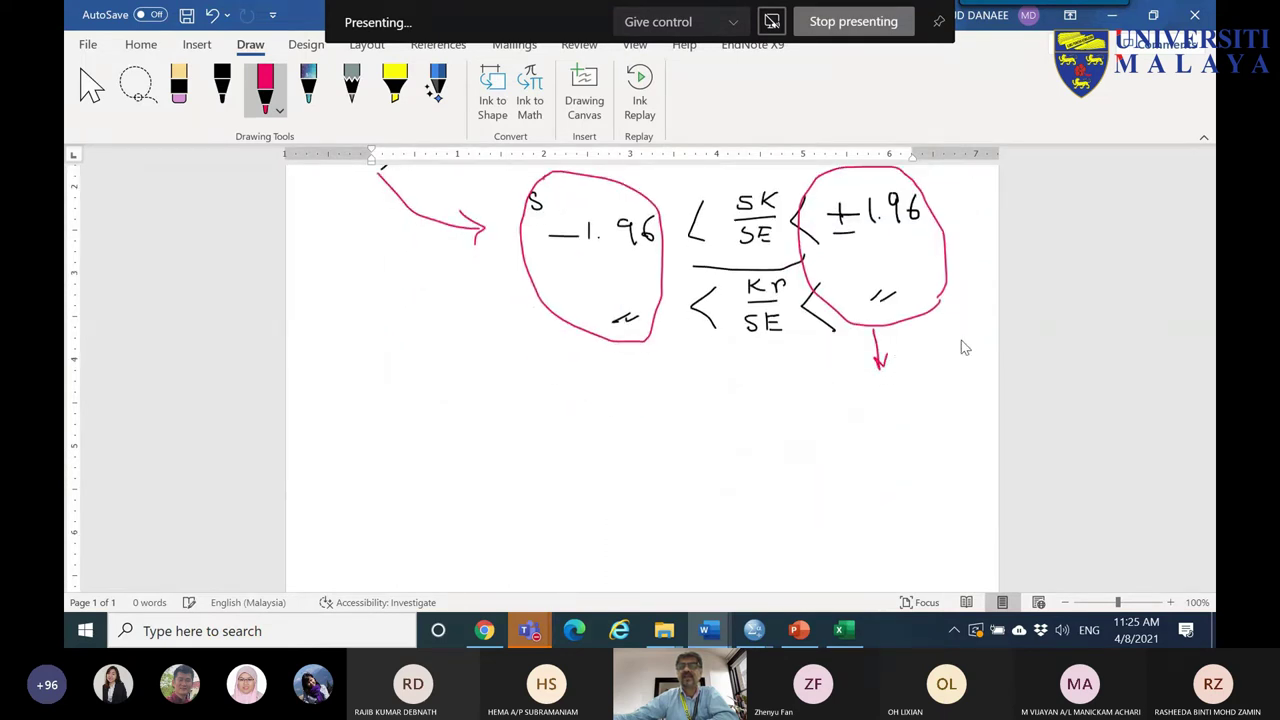
drag(934, 344, 986, 317)
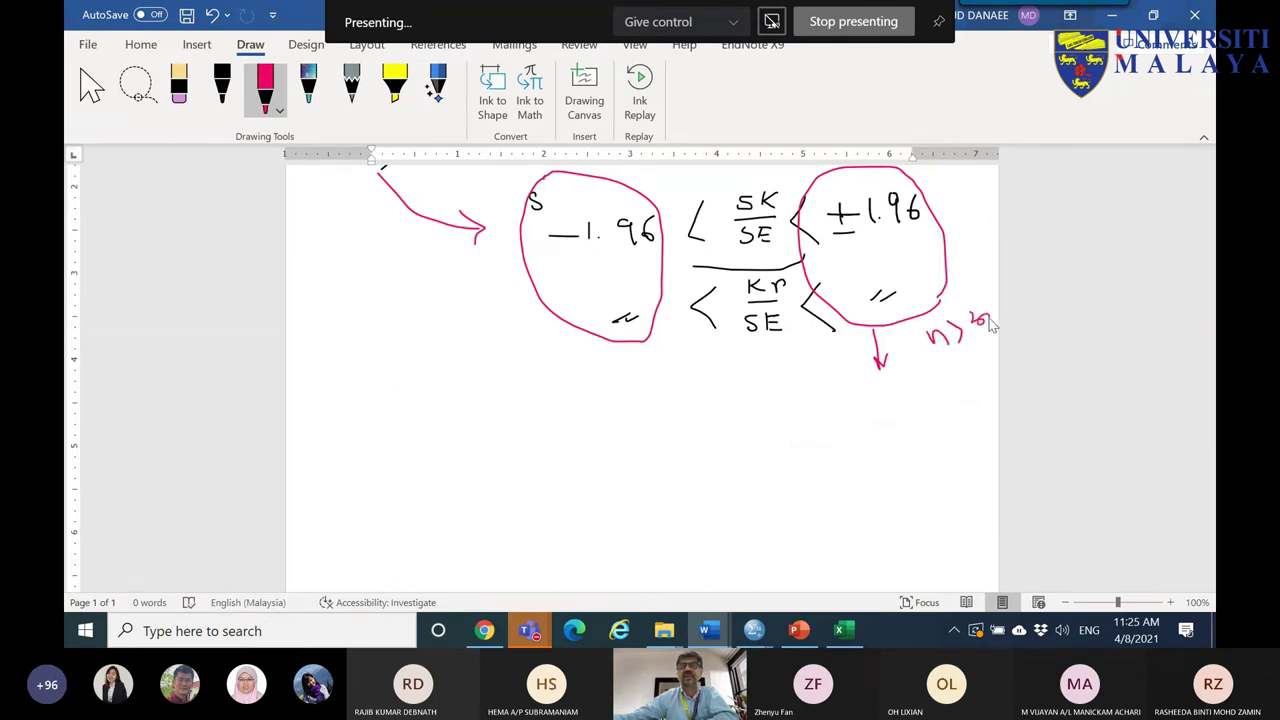
mouse_move(838, 418)
mouse_down()
mouse_move(912, 428)
mouse_move(946, 396)
mouse_move(941, 418)
mouse_up()
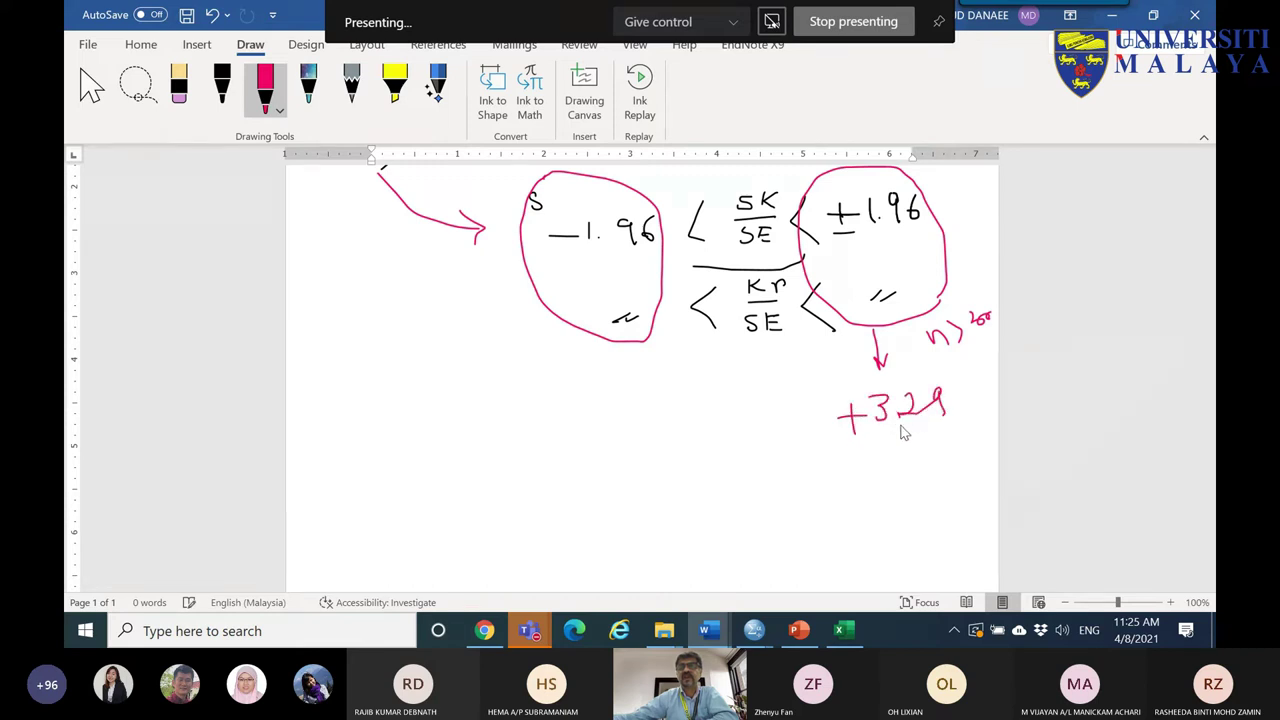
mouse_move(566, 426)
mouse_down()
mouse_move(598, 414)
mouse_move(617, 436)
mouse_move(603, 438)
mouse_move(641, 412)
mouse_move(643, 427)
mouse_move(660, 425)
mouse_move(670, 406)
mouse_move(669, 432)
mouse_move(606, 450)
mouse_move(677, 448)
mouse_up()
click(628, 430)
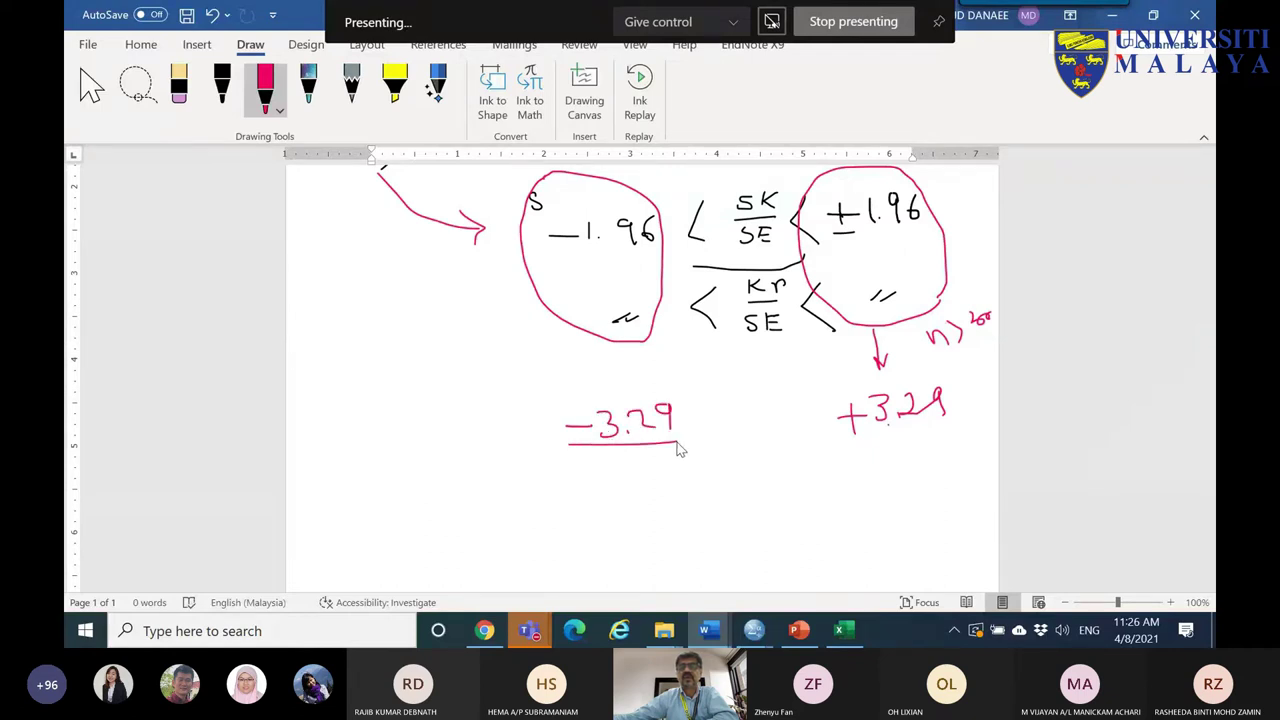
- Draw a pink arrow down from Kr/SE and frame the whole block of ratios and limits in pink
drag(766, 338, 768, 407)
mouse_move(757, 390)
mouse_down()
mouse_move(768, 407)
mouse_move(780, 388)
mouse_up()
scroll(540, 335, up, 3)
mouse_move(466, 289)
mouse_down()
mouse_move(899, 275)
mouse_move(962, 291)
mouse_move(979, 331)
mouse_move(981, 539)
mouse_move(952, 569)
mouse_move(576, 579)
mouse_move(522, 504)
mouse_move(505, 313)
mouse_move(487, 284)
mouse_up()
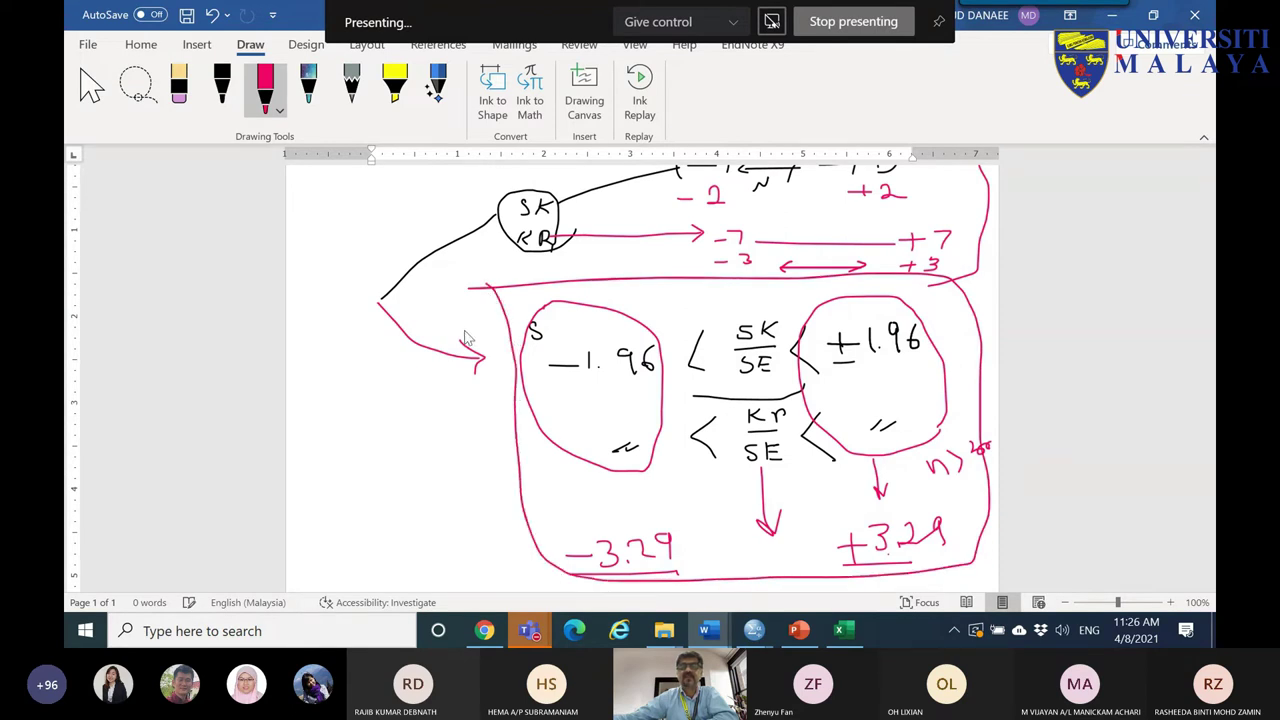
- Draw a third pink branch arrow down from the root to the handwritten word "Testing" and split it into several short branches
mouse_move(381, 305)
mouse_down()
mouse_move(420, 511)
mouse_move(455, 572)
mouse_up()
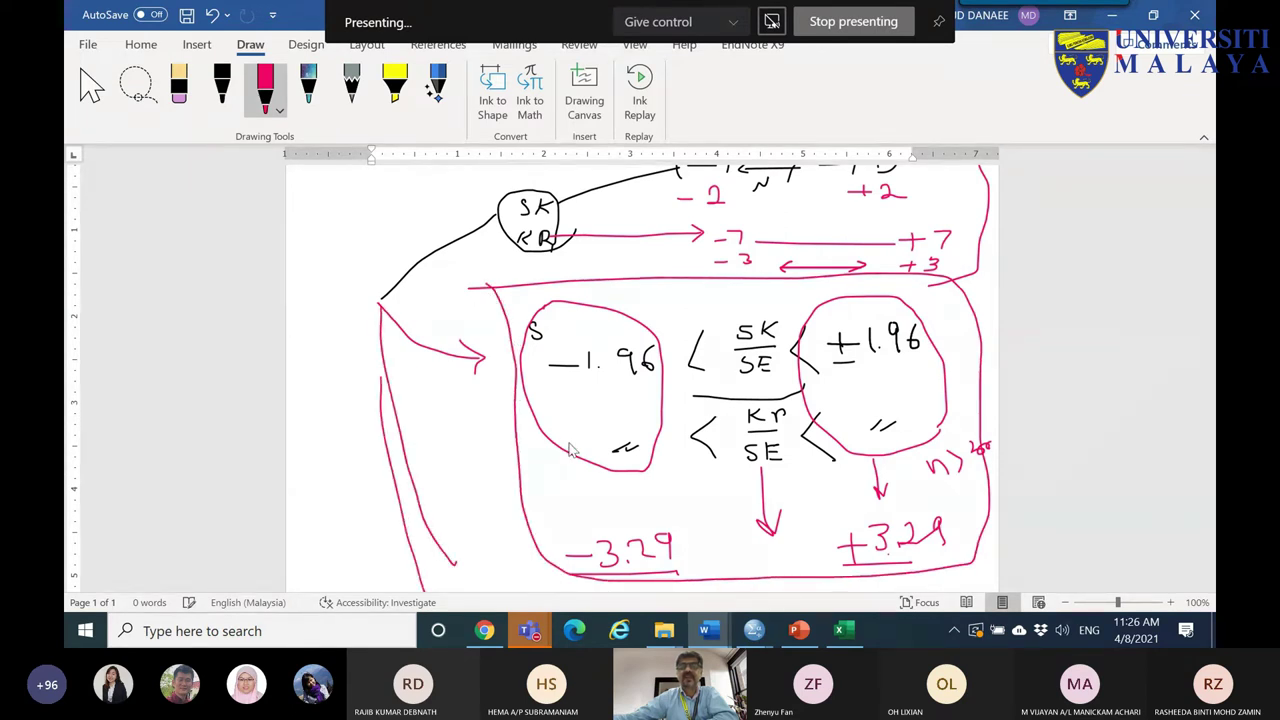
scroll(498, 435, down, 3)
mouse_move(524, 508)
mouse_down()
mouse_move(532, 540)
mouse_move(578, 509)
mouse_move(582, 525)
mouse_move(622, 527)
mouse_move(646, 509)
mouse_move(649, 526)
mouse_move(679, 516)
mouse_move(676, 536)
mouse_move(728, 491)
mouse_move(714, 556)
mouse_up()
scroll(740, 500, down, 3)
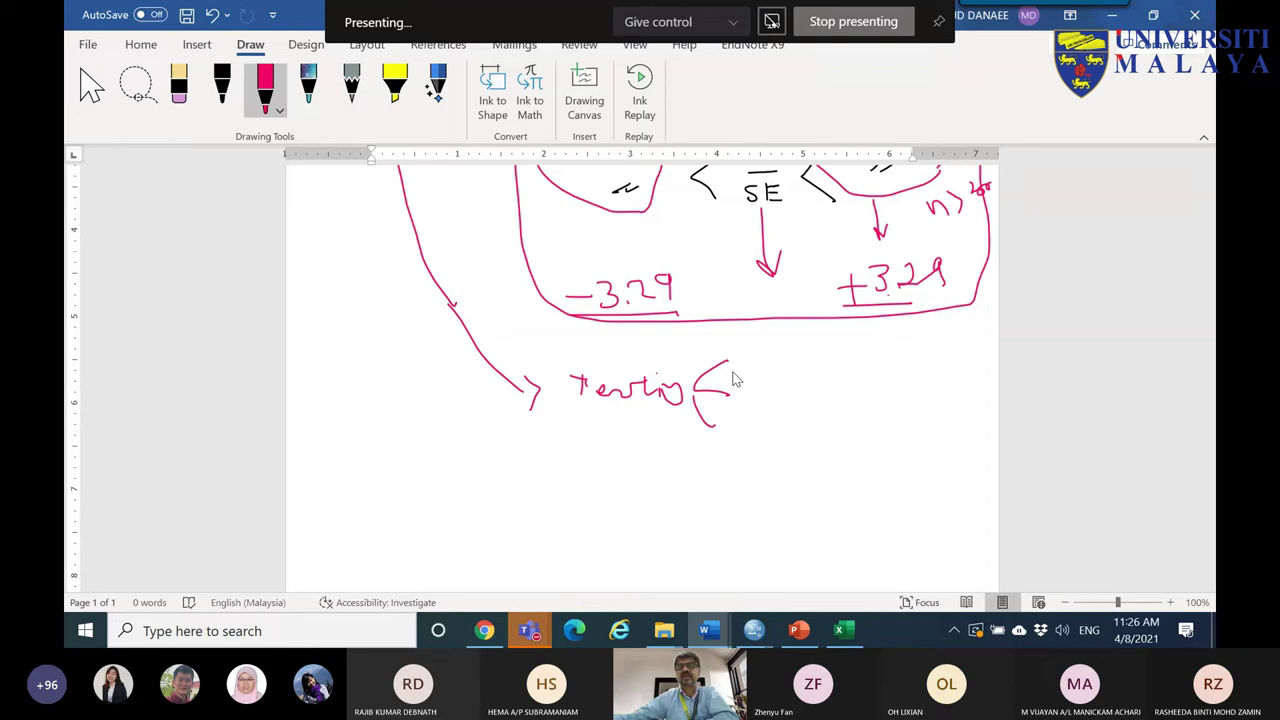
- Handwrite KS, SW, AD and two dashes as the testing branches in pink, and circle KS and SW
mouse_move(751, 345)
mouse_down()
mouse_move(773, 373)
mouse_move(805, 349)
mouse_move(784, 348)
mouse_move(789, 366)
mouse_move(746, 410)
mouse_move(771, 395)
mouse_move(782, 413)
mouse_move(806, 391)
mouse_up()
drag(736, 428, 725, 457)
drag(736, 428, 764, 456)
mouse_move(691, 397)
mouse_down()
mouse_move(699, 473)
mouse_move(741, 478)
mouse_up()
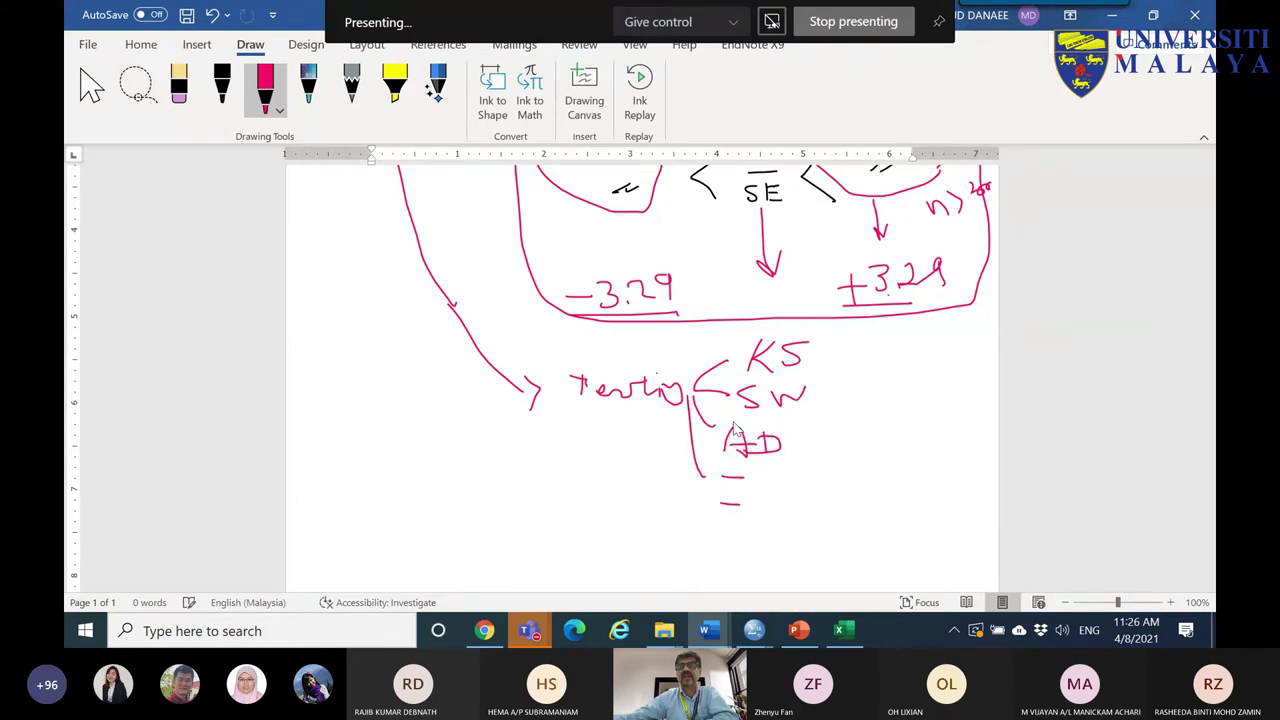
mouse_move(818, 347)
mouse_down()
mouse_move(829, 411)
mouse_move(738, 409)
mouse_move(721, 370)
mouse_move(740, 349)
mouse_move(828, 346)
mouse_up()
- Underline "Testing" in black, draw an arrow from KS and SW to "Sig", and handwrite an underlined "<0.05" with "not normal" below
click(221, 86)
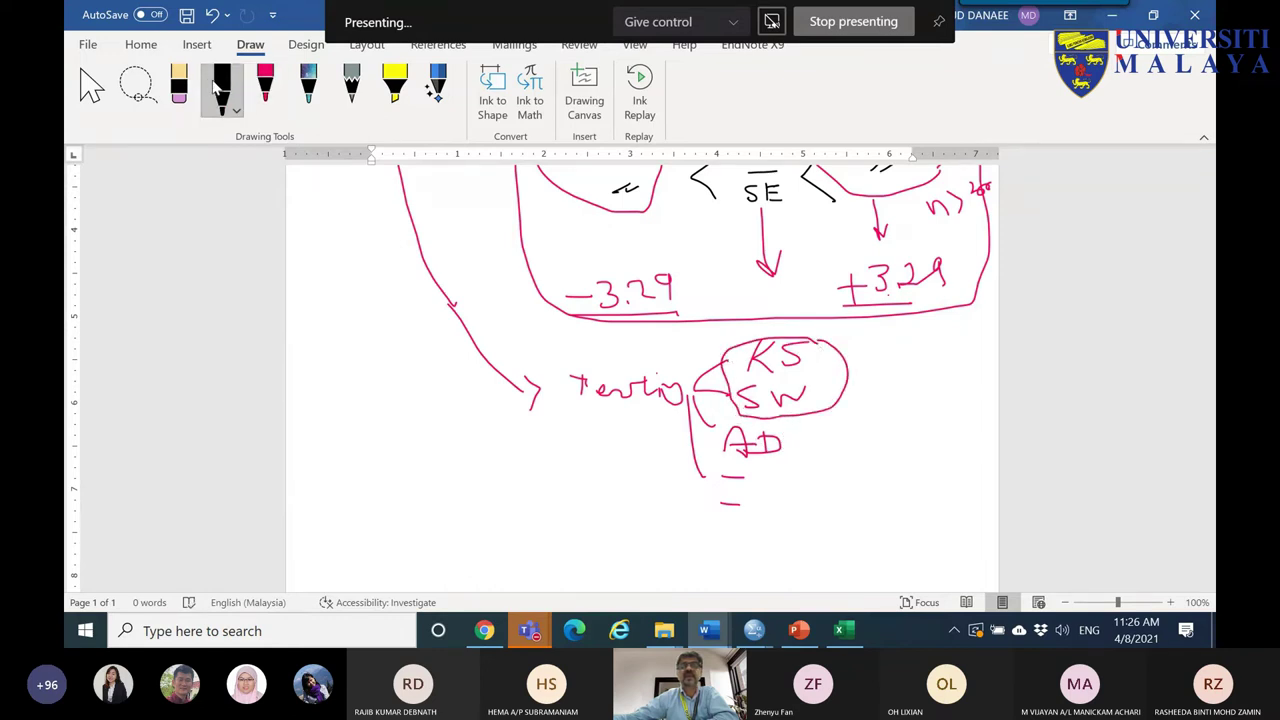
drag(567, 405, 666, 415)
mouse_move(857, 378)
mouse_down()
mouse_move(890, 387)
mouse_move(886, 426)
mouse_move(904, 428)
mouse_move(905, 410)
mouse_move(919, 444)
mouse_move(925, 435)
mouse_move(918, 488)
mouse_up()
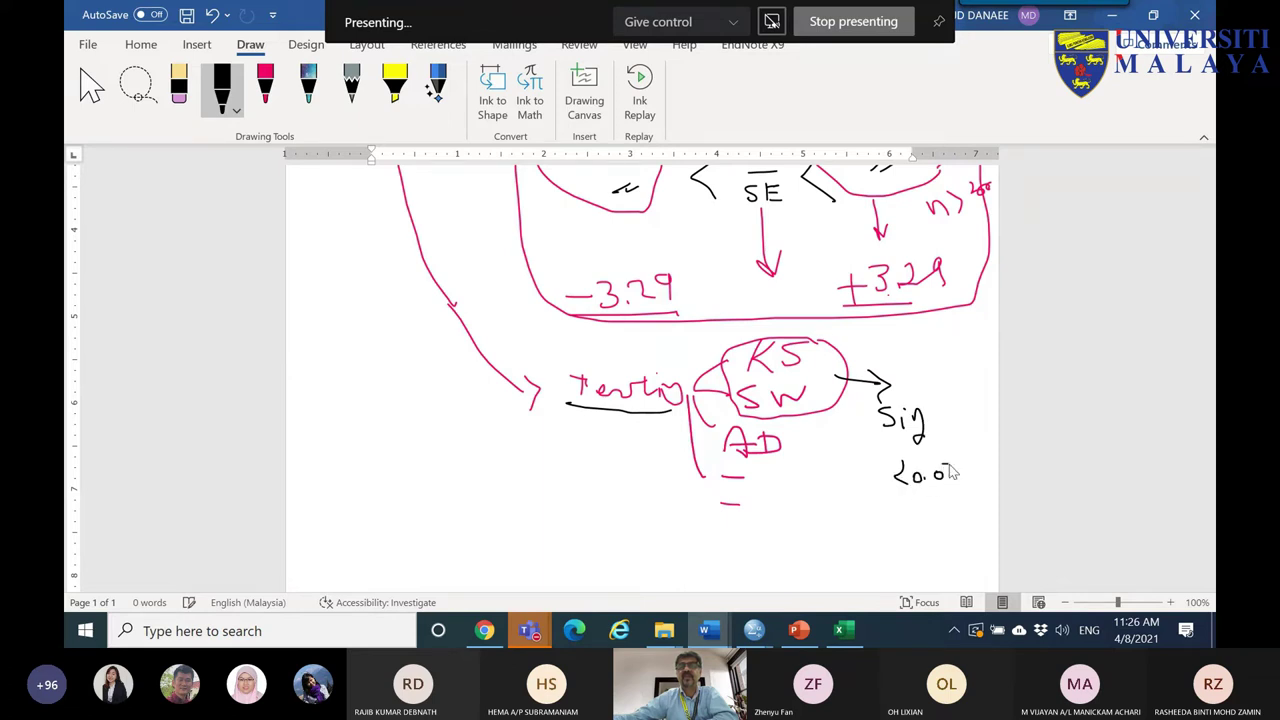
drag(898, 497, 945, 496)
mouse_move(887, 533)
mouse_down()
mouse_move(906, 522)
mouse_move(932, 535)
mouse_move(928, 546)
mouse_move(968, 543)
mouse_up()
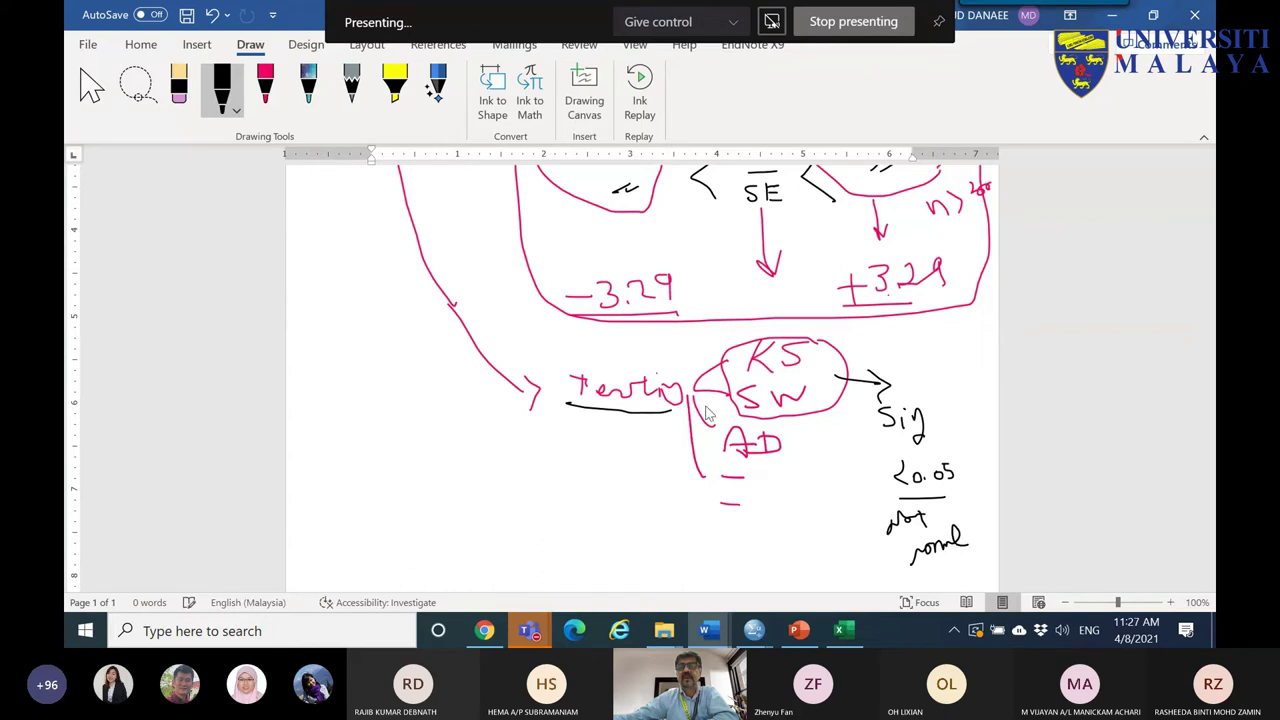
- Circle and underline KS and SW in black, and draw an arrow from SW to an underlined handwritten "small"
mouse_move(805, 420)
mouse_down()
mouse_move(720, 398)
mouse_move(760, 326)
mouse_move(836, 366)
mouse_move(795, 425)
mouse_up()
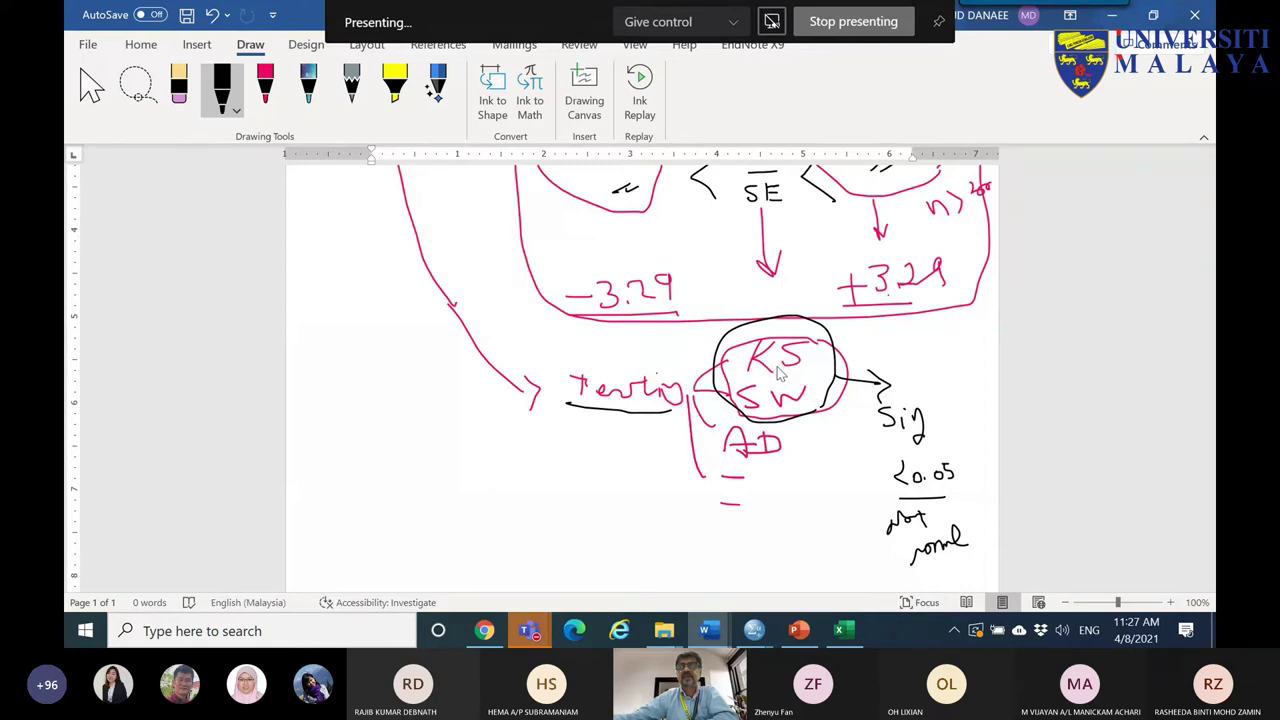
drag(584, 398, 565, 403)
mouse_move(803, 410)
mouse_down()
mouse_move(815, 480)
mouse_move(811, 465)
mouse_move(829, 478)
mouse_move(836, 466)
mouse_move(766, 484)
mouse_move(820, 480)
mouse_move(836, 459)
mouse_move(844, 476)
mouse_move(808, 499)
mouse_move(751, 496)
mouse_up()
scroll(795, 518, down, 1)
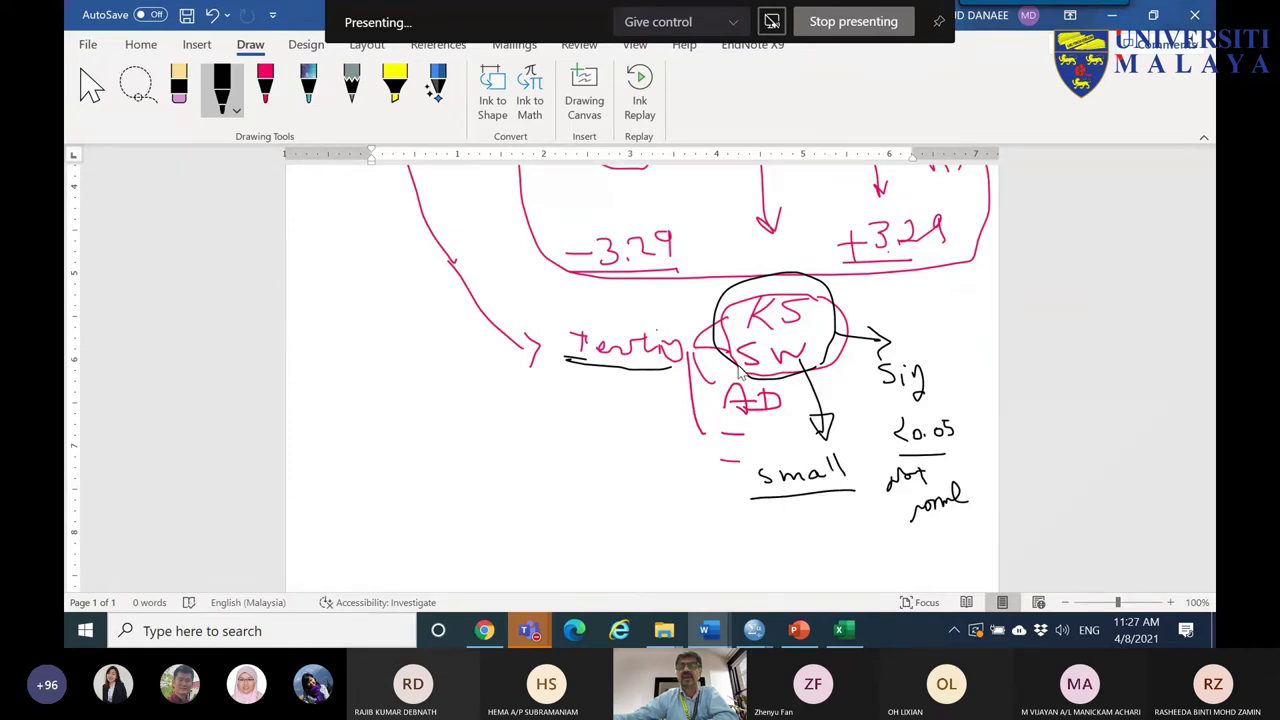
drag(824, 325, 744, 326)
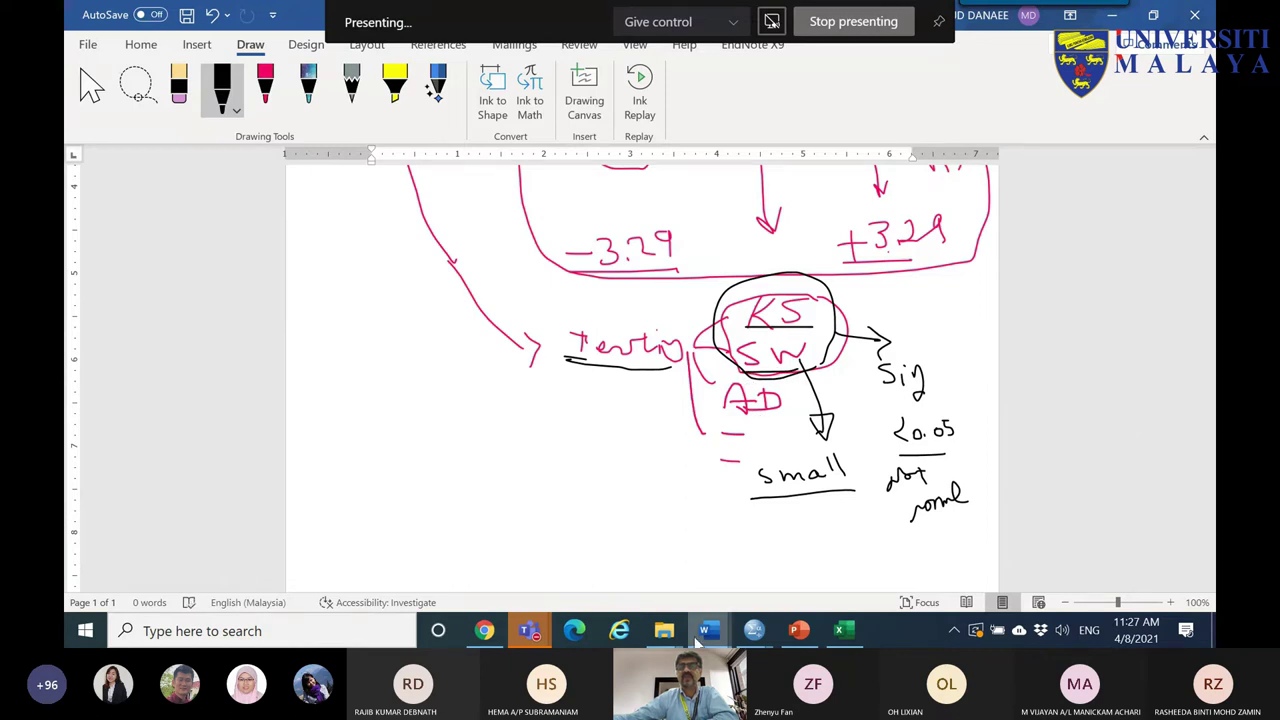
- Switch to the data sample 1 dataset in SPSS and set up an Explore analysis with Pre.A as the dependent variable
mouse_move(754, 630)
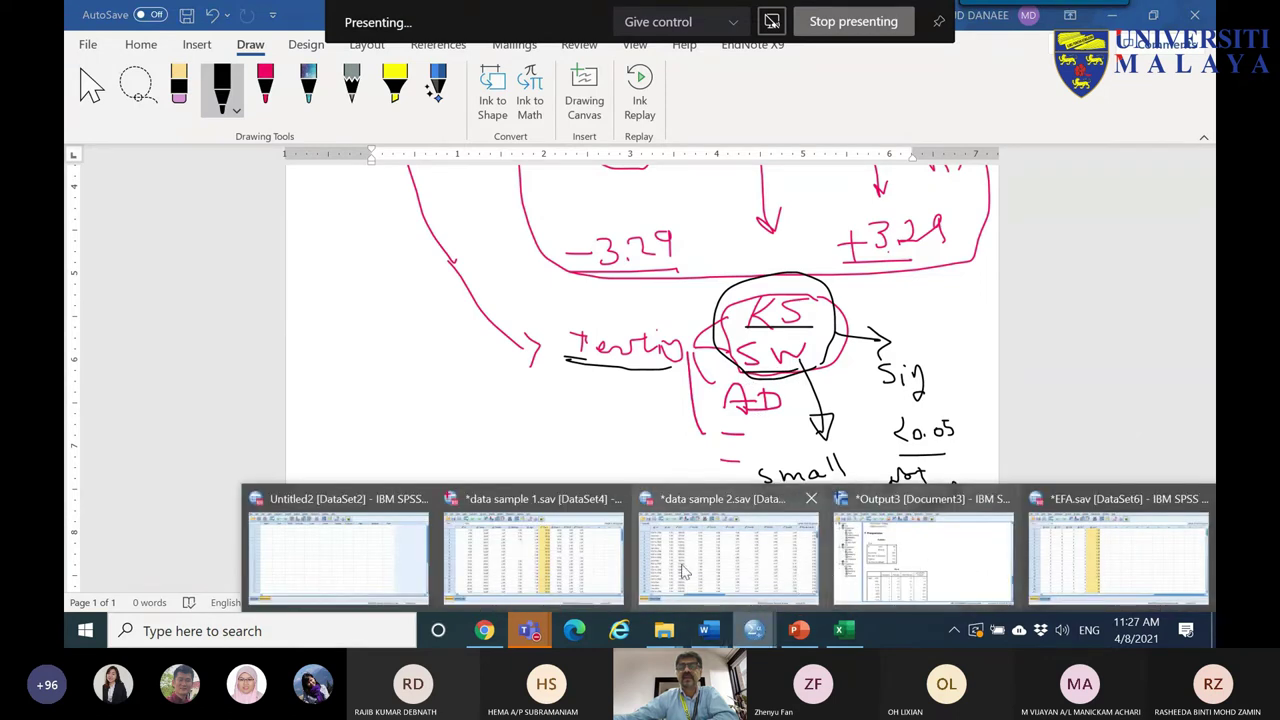
click(563, 561)
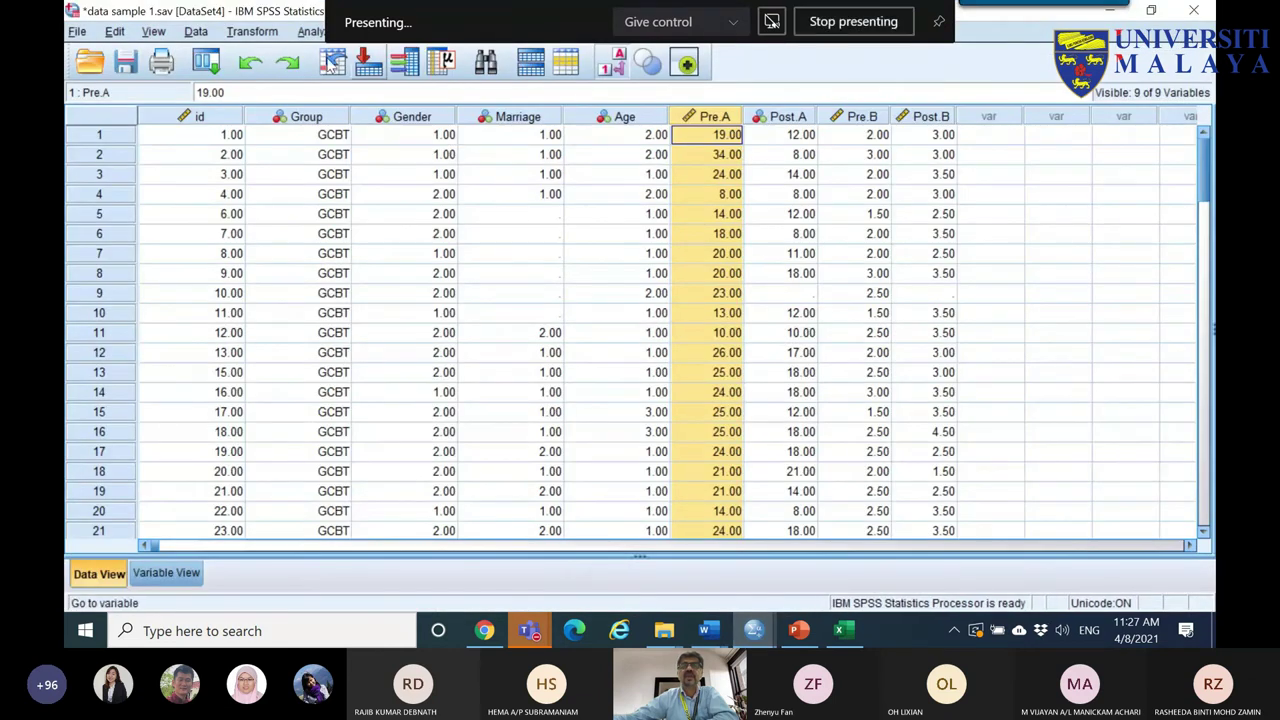
click(312, 31)
mouse_move(360, 78)
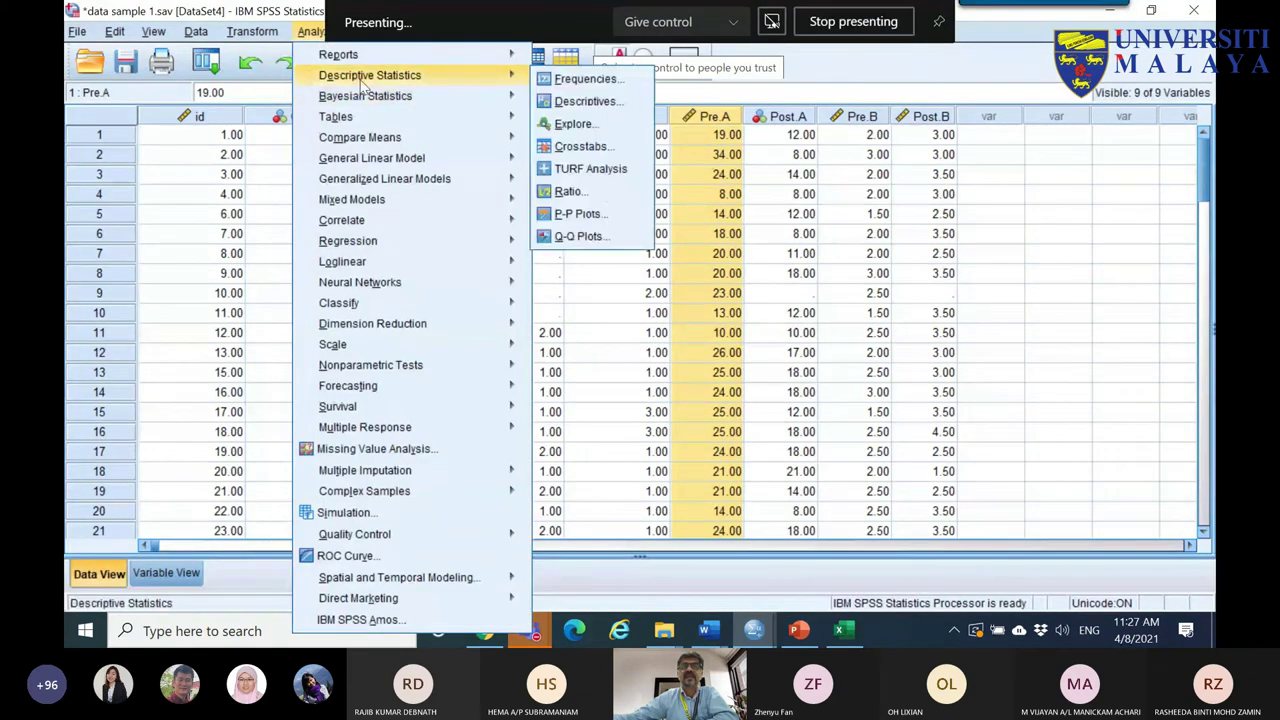
click(584, 125)
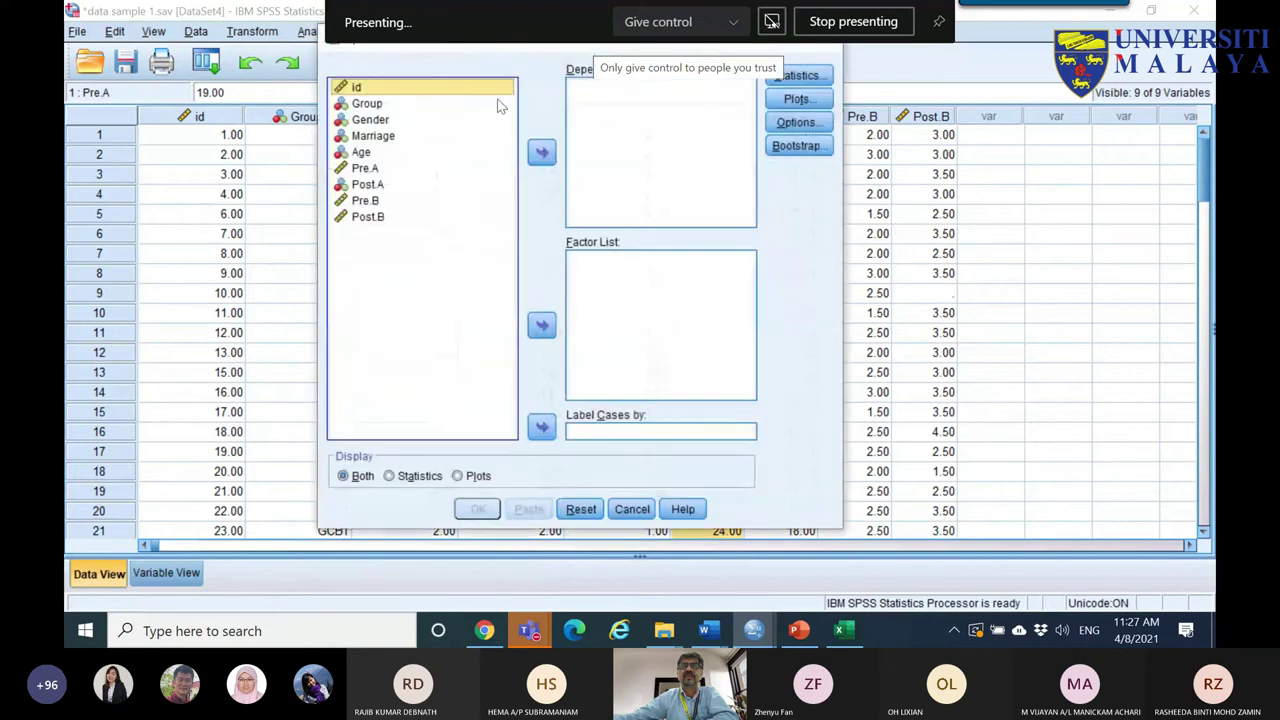
drag(352, 48, 251, 91)
click(264, 203)
click(441, 187)
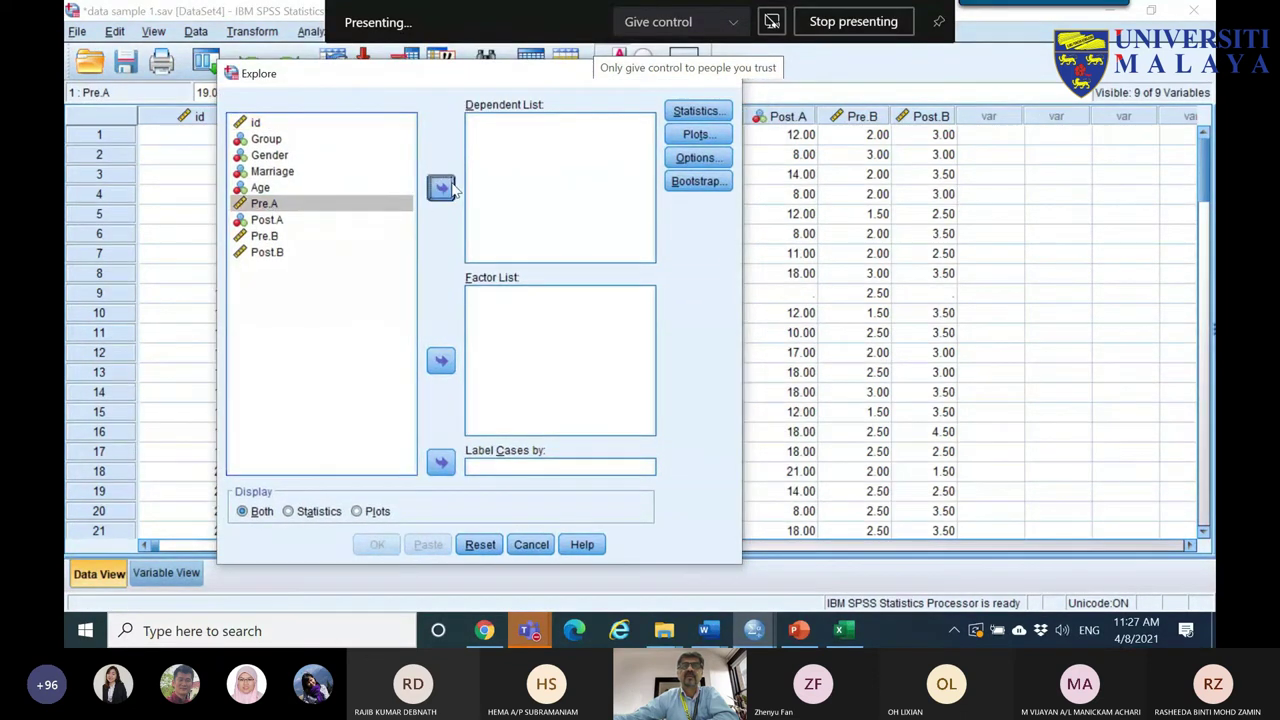
- Include normality plots with tests in the Explore analysis and run it
click(697, 137)
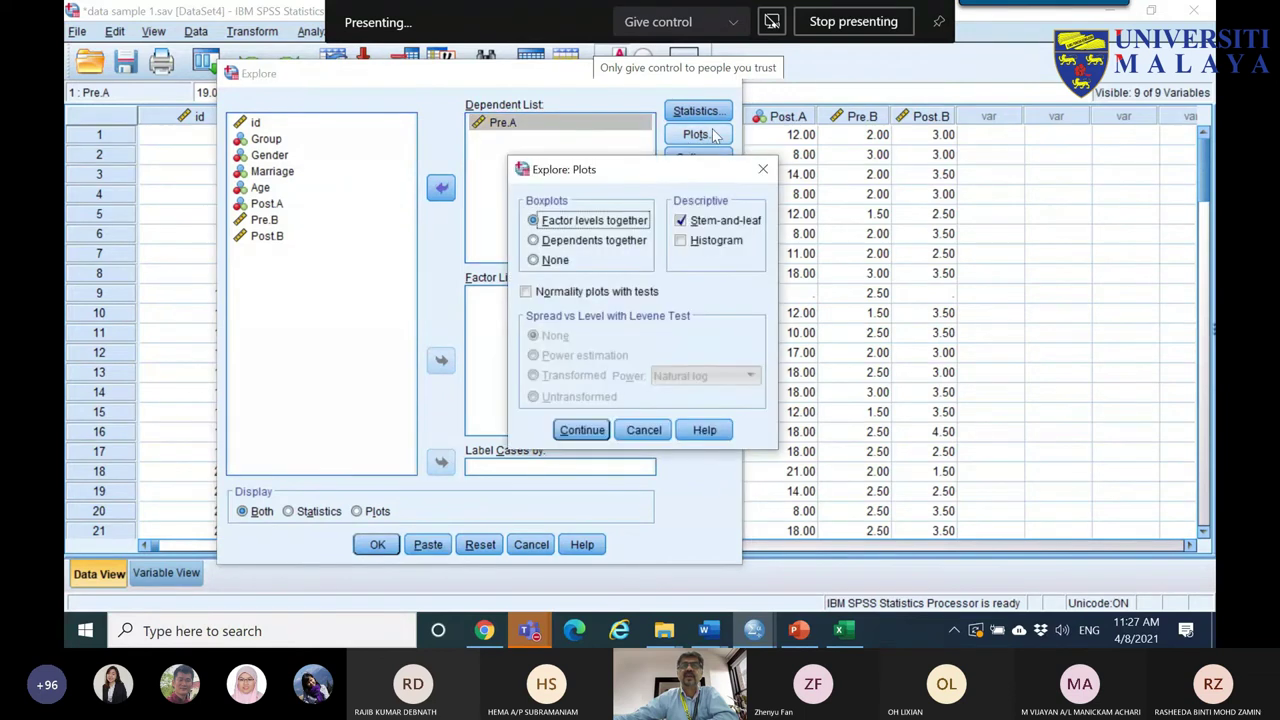
click(622, 292)
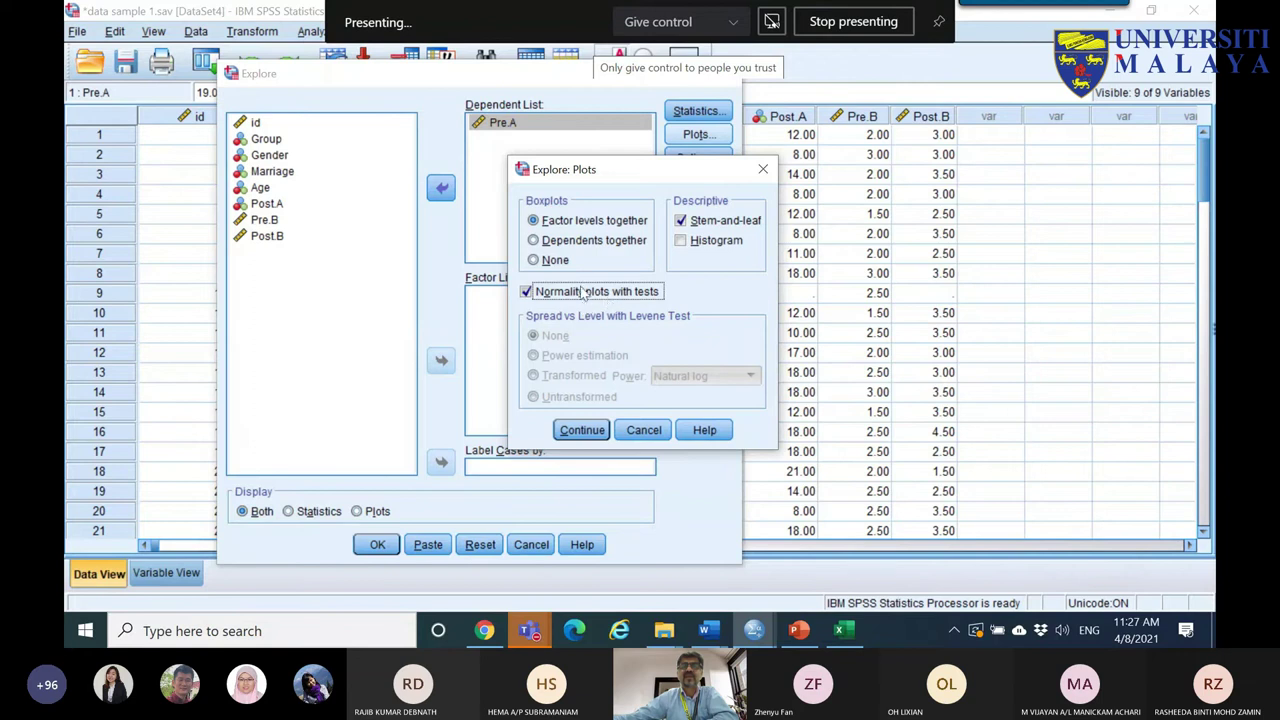
click(576, 430)
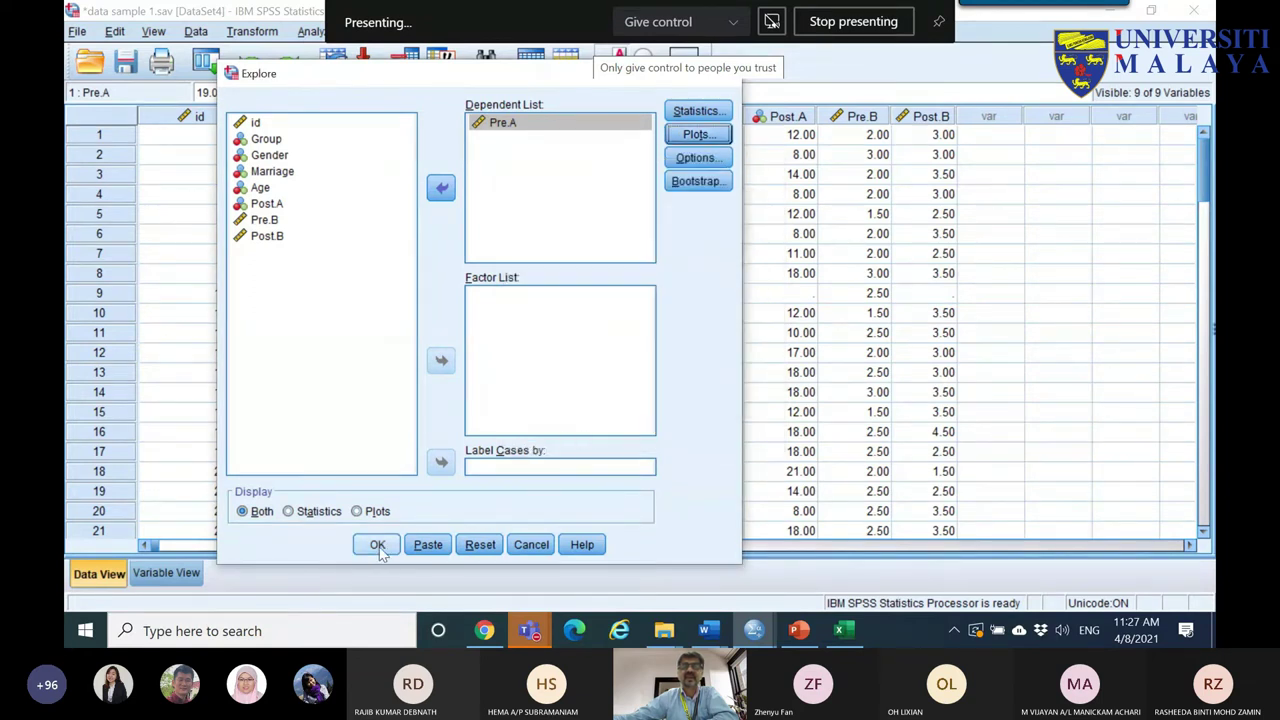
click(377, 545)
- Copy the Descriptives table for Pre.A from the SPSS output and paste it into a new sheet of the Excel workbook
scroll(490, 420, down, 5)
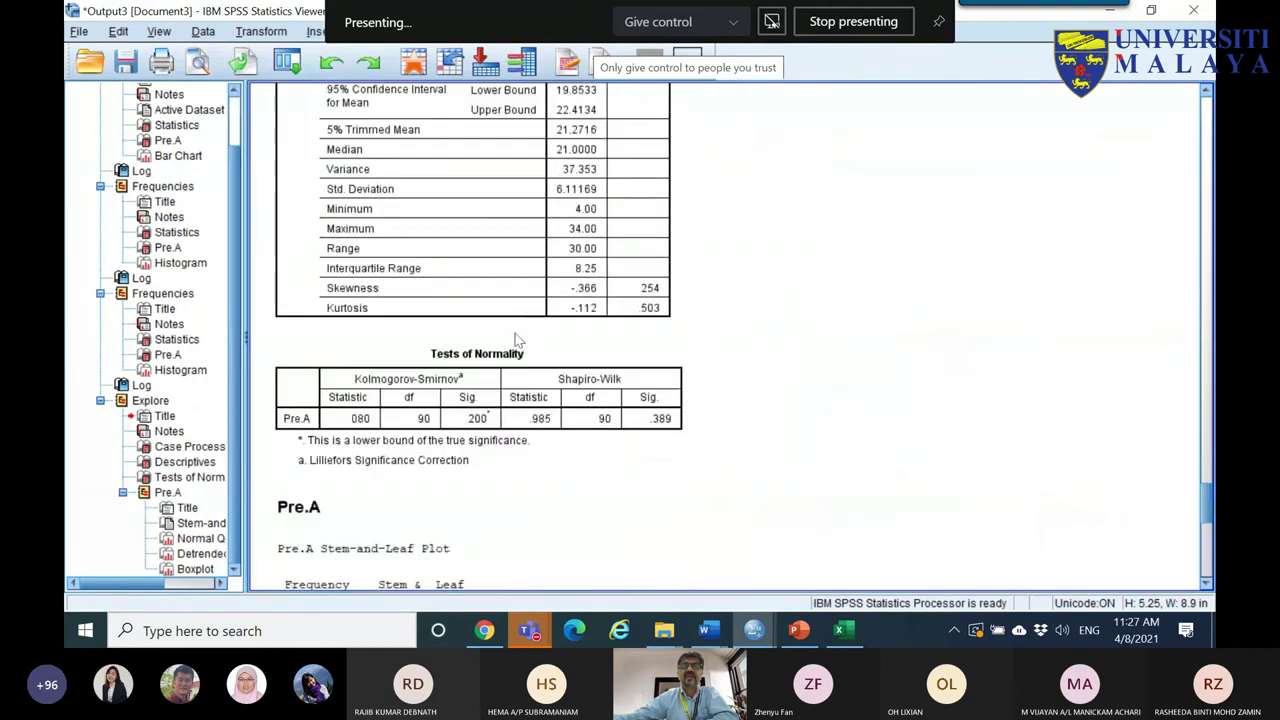
scroll(517, 340, up, 3)
right_click(383, 297)
click(428, 326)
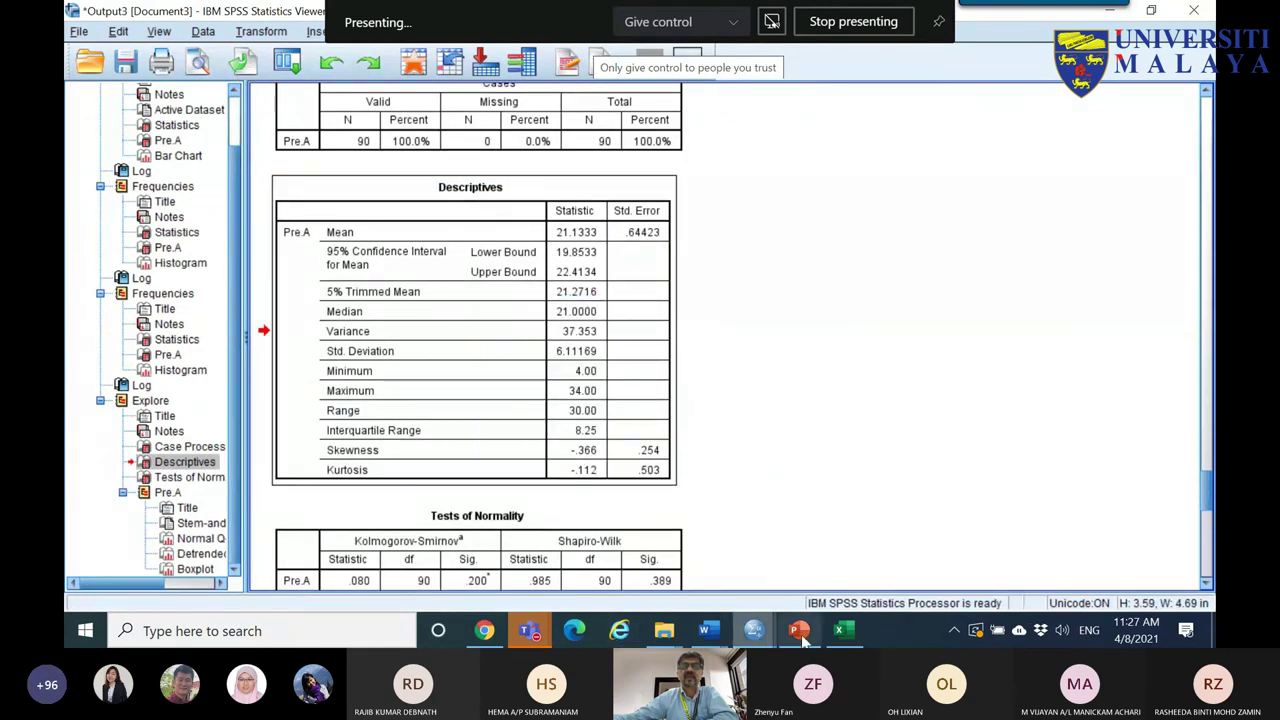
click(843, 630)
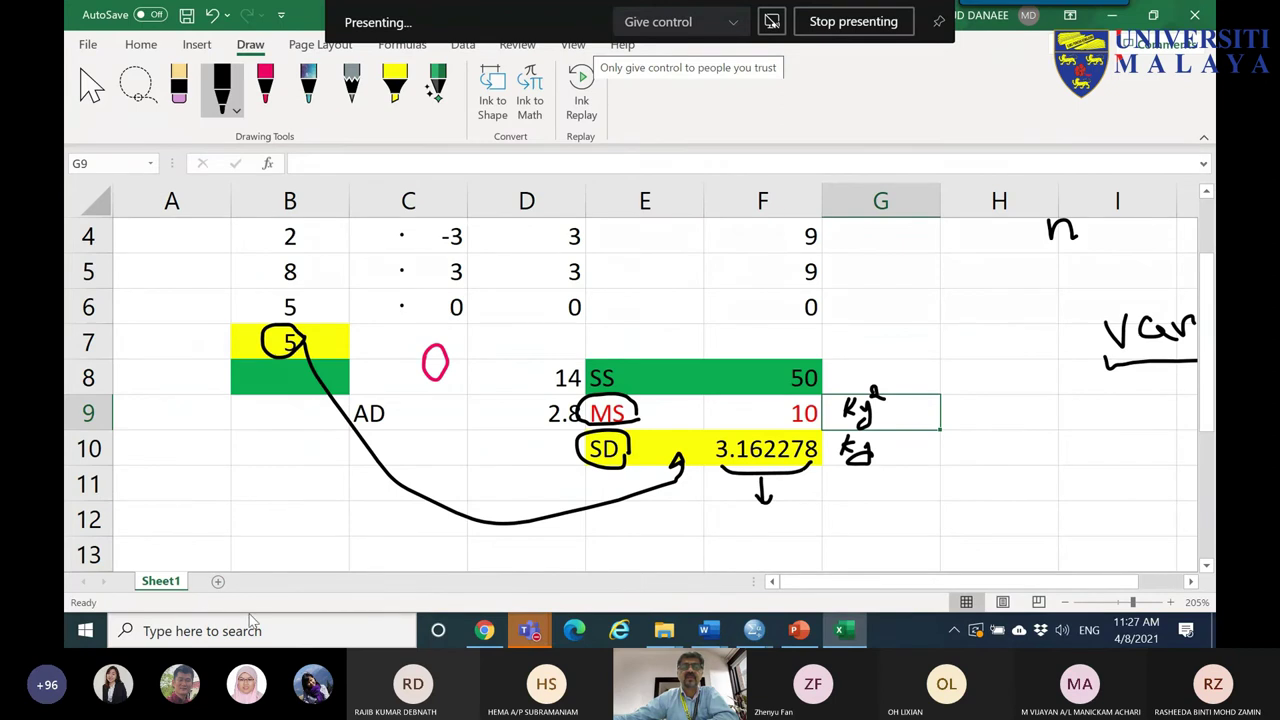
click(217, 582)
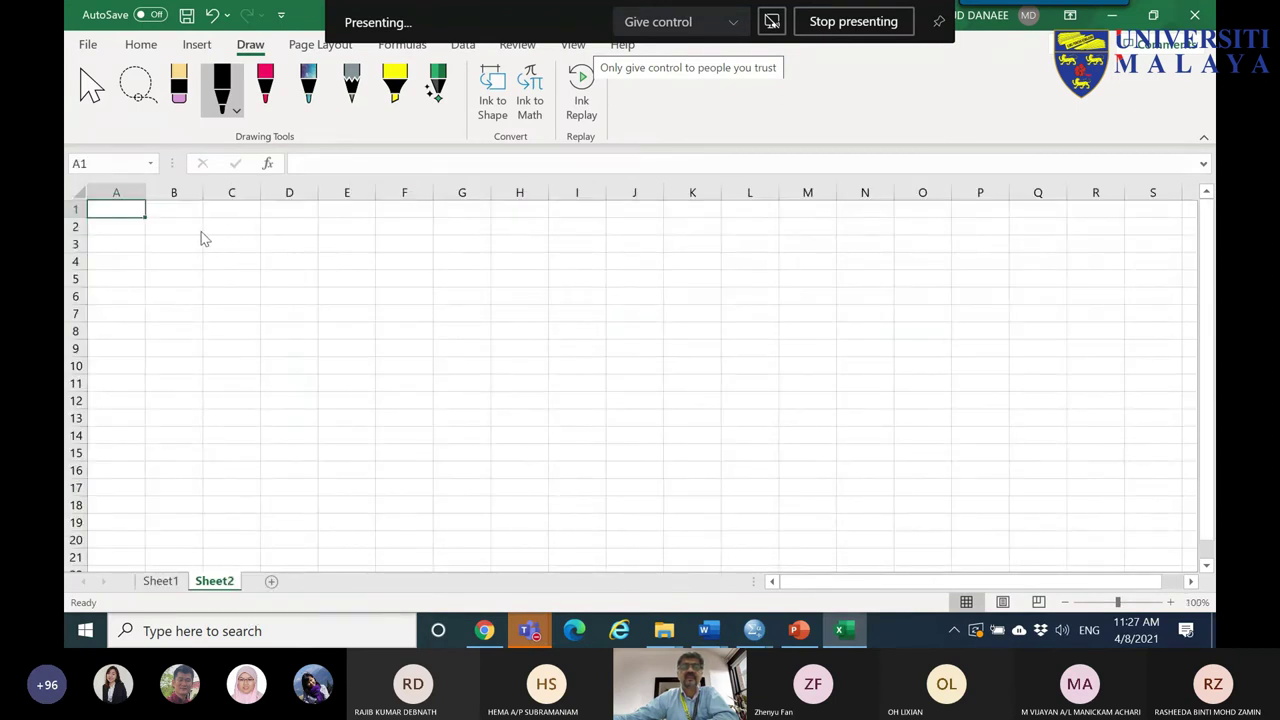
key(ctrl+v)
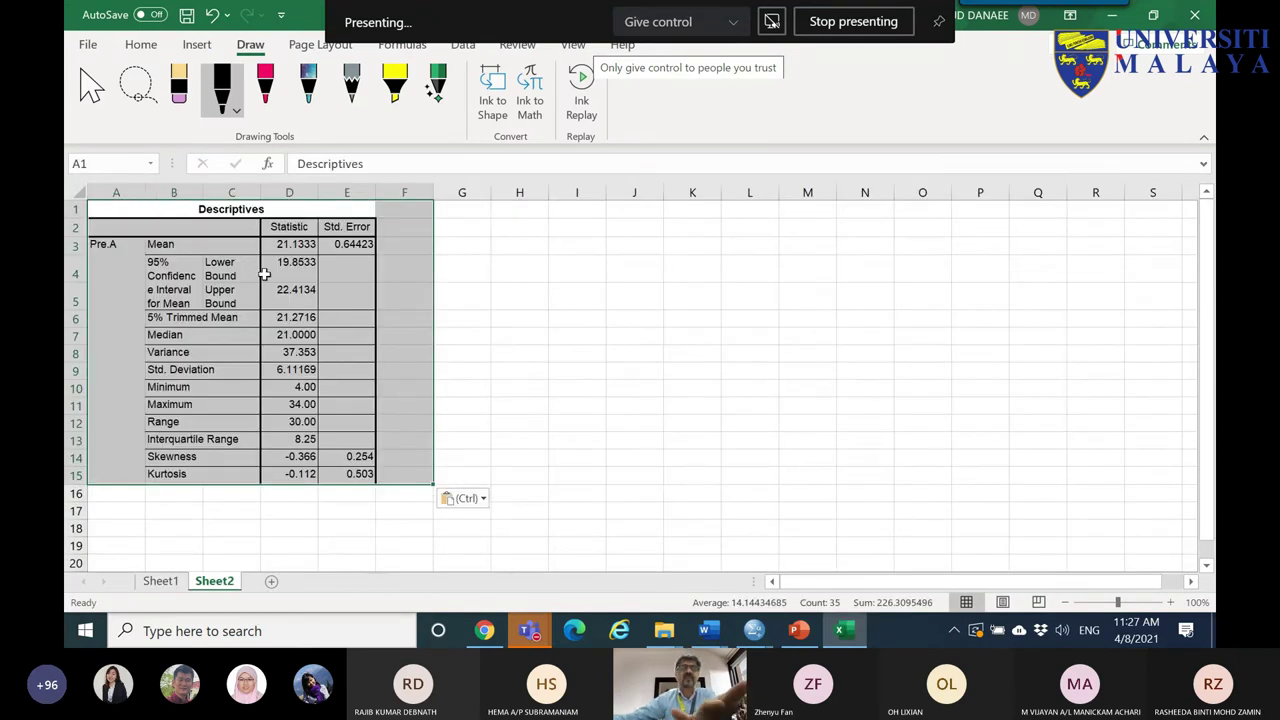
- Circle the Mean row of the pasted Descriptives table, from its label to its statistic, with the pink pen
ctrl+scroll(560, 308, up, 8)
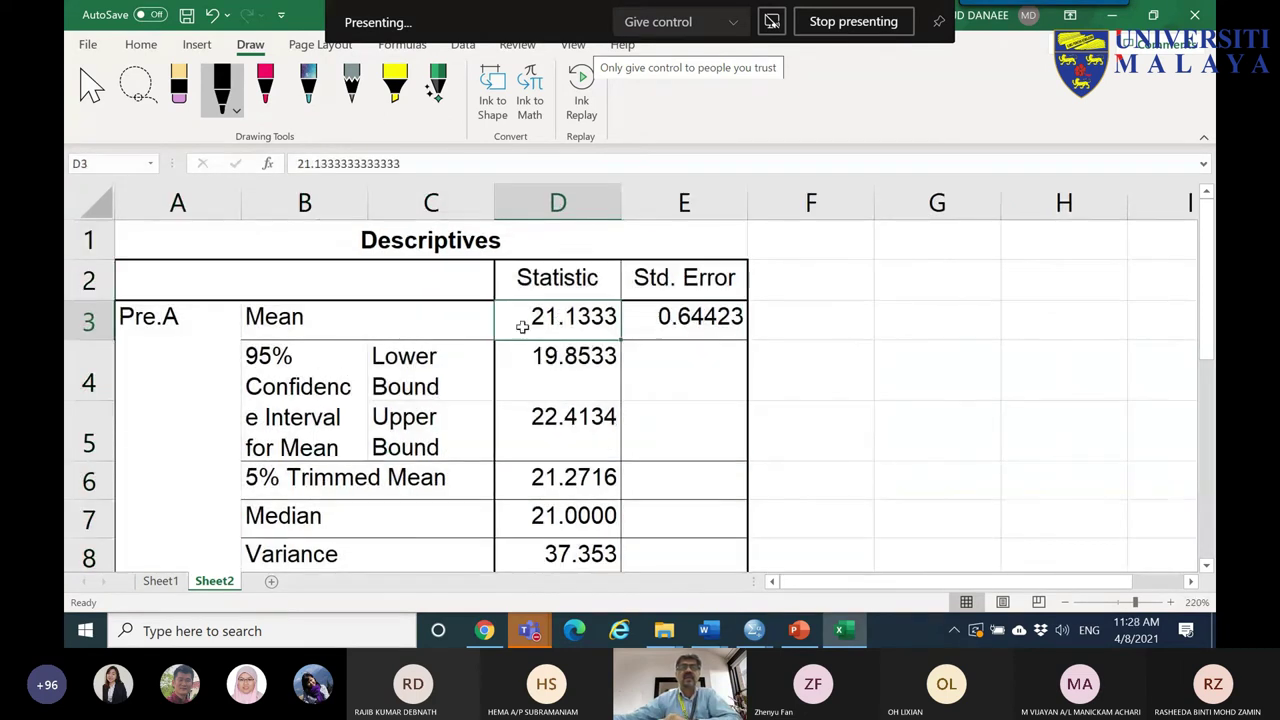
click(556, 320)
drag(394, 327, 533, 323)
click(265, 88)
mouse_move(302, 318)
mouse_down()
mouse_move(217, 326)
mouse_move(530, 299)
mouse_move(545, 350)
mouse_move(328, 341)
mouse_up()
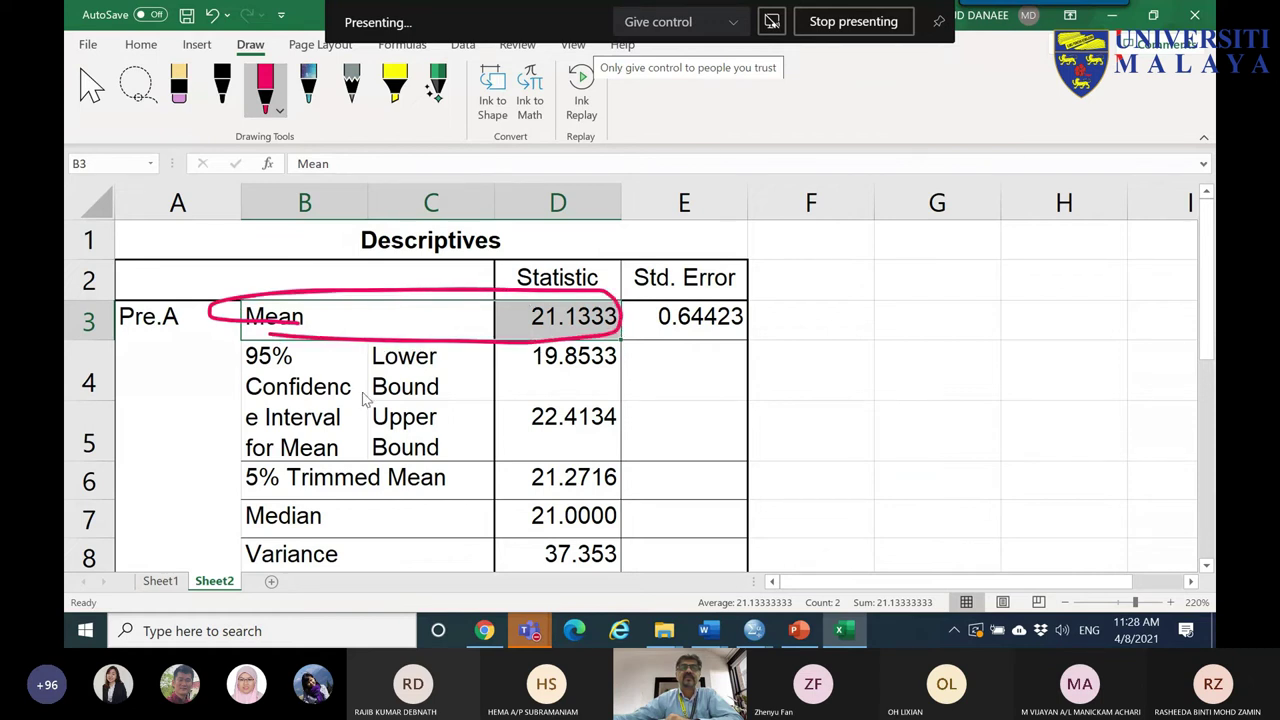
- Cross out the confidence interval bounds in pink, circle "5%", underline "Trimmed Mean" and box its statistic
drag(584, 344, 528, 438)
drag(535, 352, 581, 426)
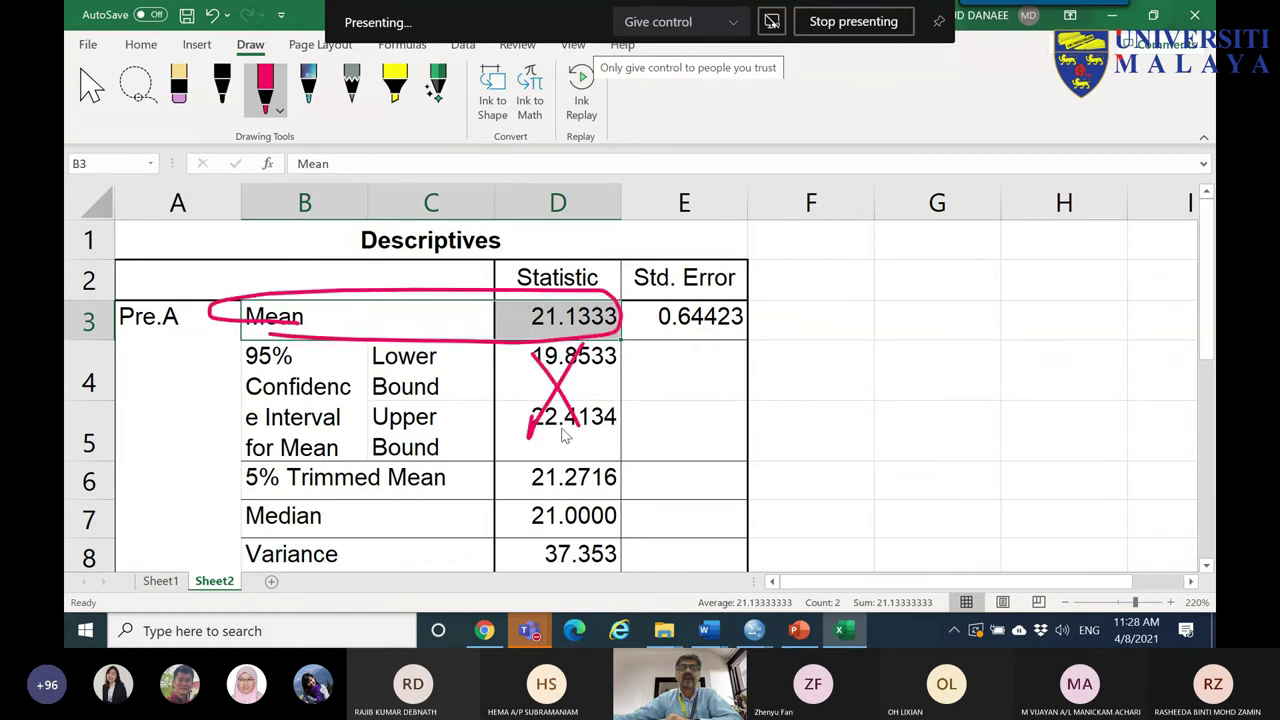
mouse_move(244, 497)
mouse_down()
mouse_move(246, 457)
mouse_move(290, 500)
mouse_move(240, 503)
mouse_move(406, 494)
mouse_up()
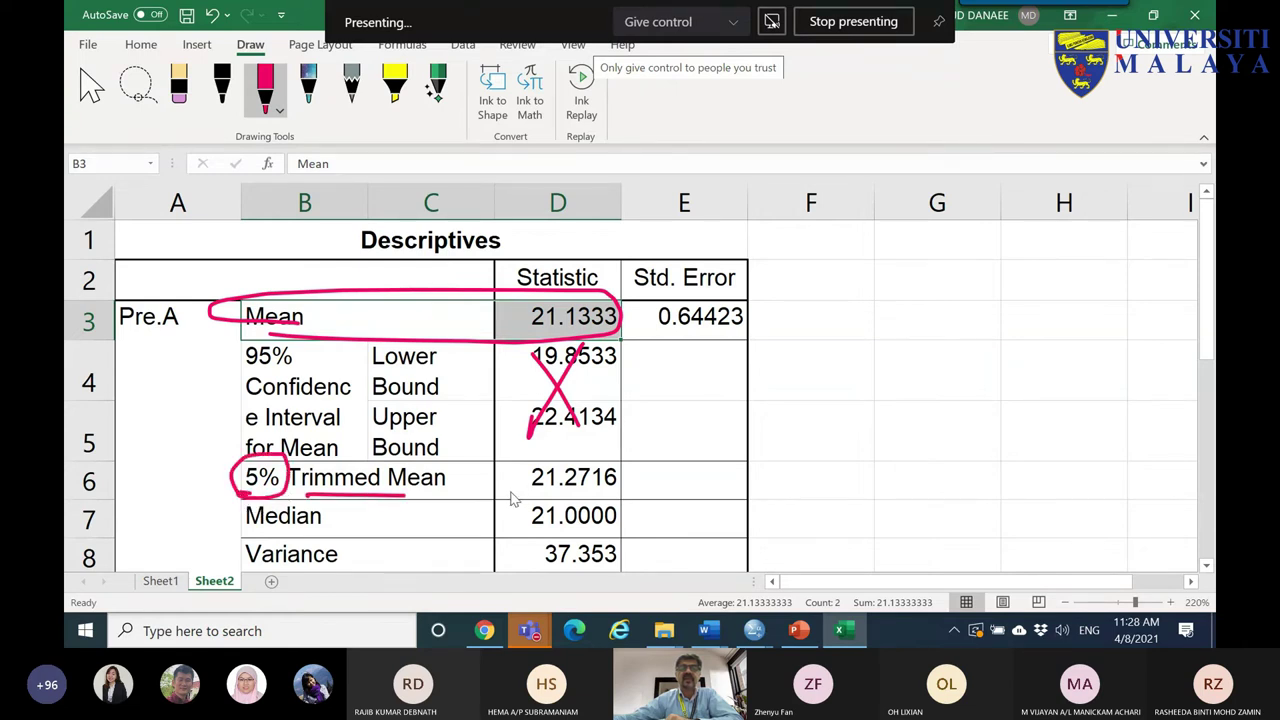
mouse_move(511, 494)
mouse_down()
mouse_move(592, 501)
mouse_move(630, 468)
mouse_move(559, 456)
mouse_move(511, 494)
mouse_up()
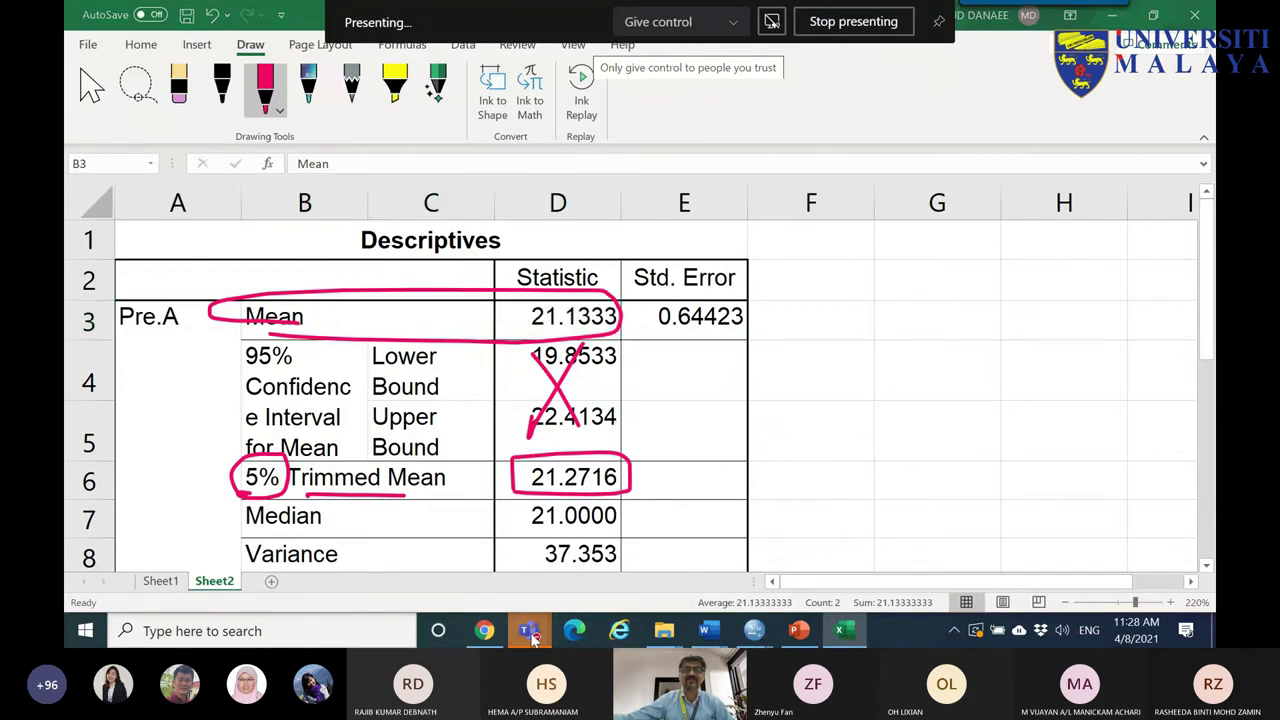
- Check the participant list of the Teams meeting, and return to the Excel sheet
mouse_move(530, 632)
click(620, 530)
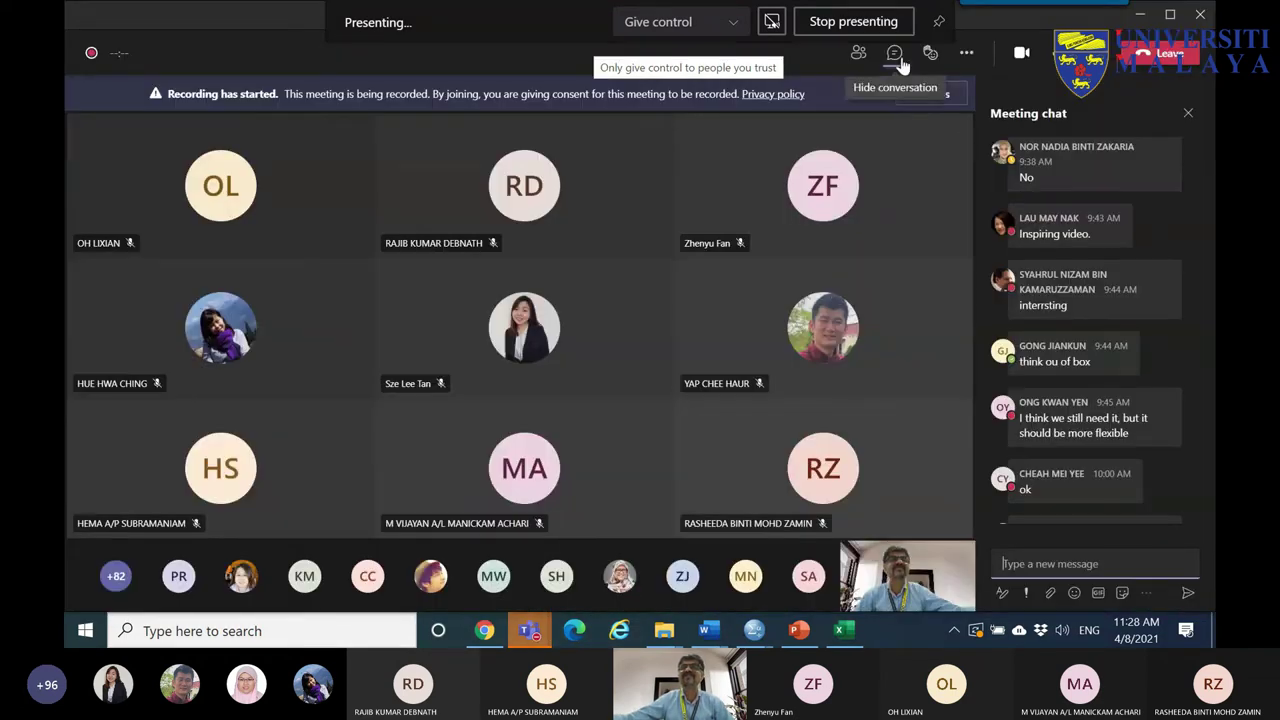
click(858, 52)
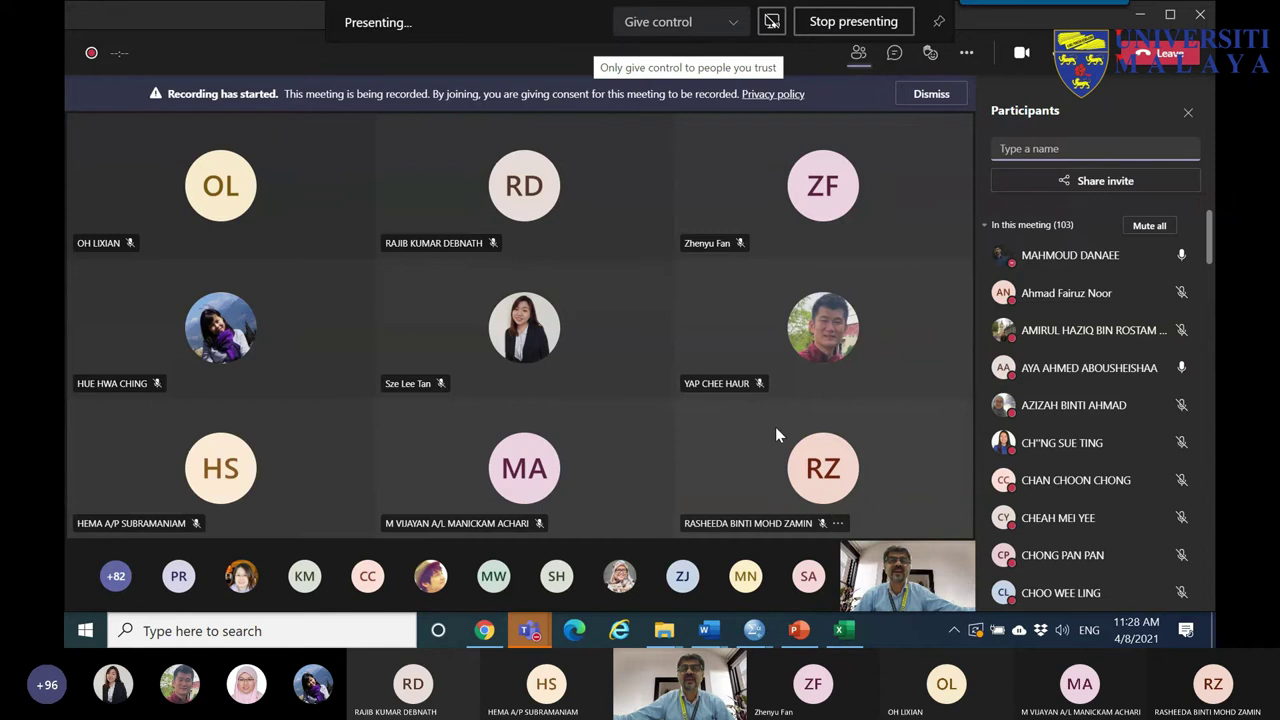
click(843, 630)
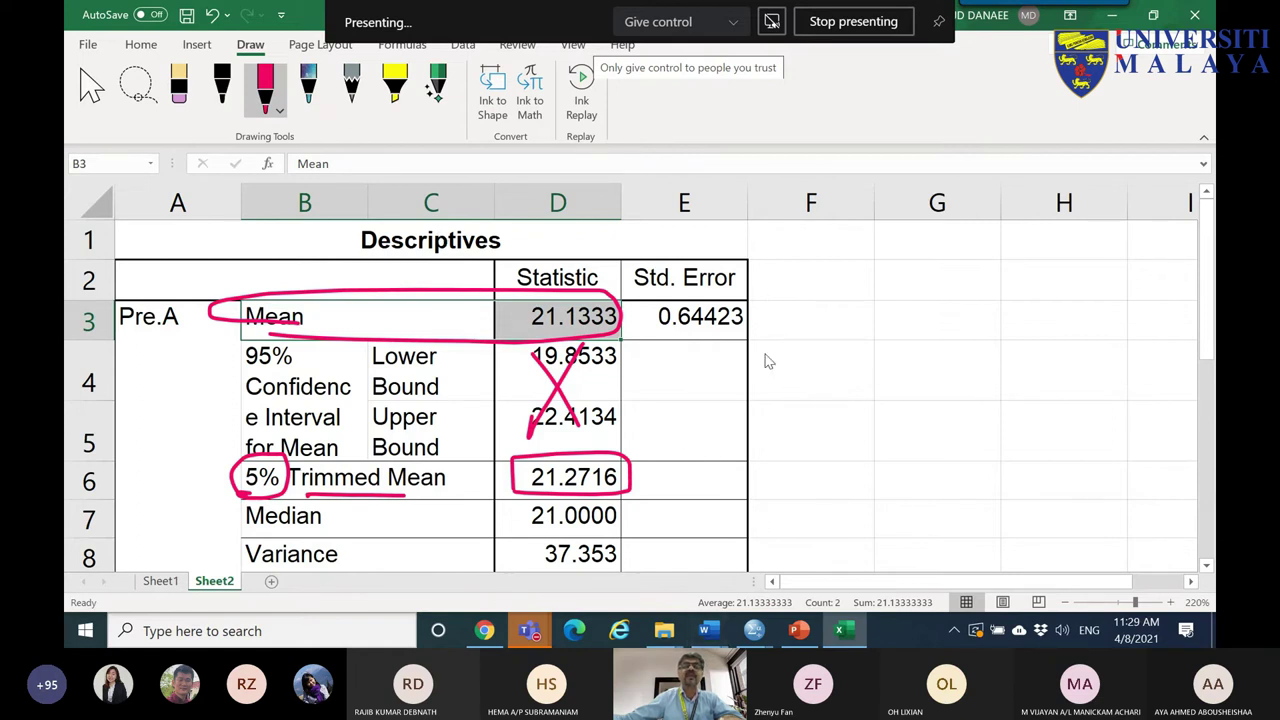
- In the empty rows below the table, draw a black horizontal line with ends labelled "mi" and "mx", framed by a rectangle
click(91, 88)
scroll(831, 403, down, 9)
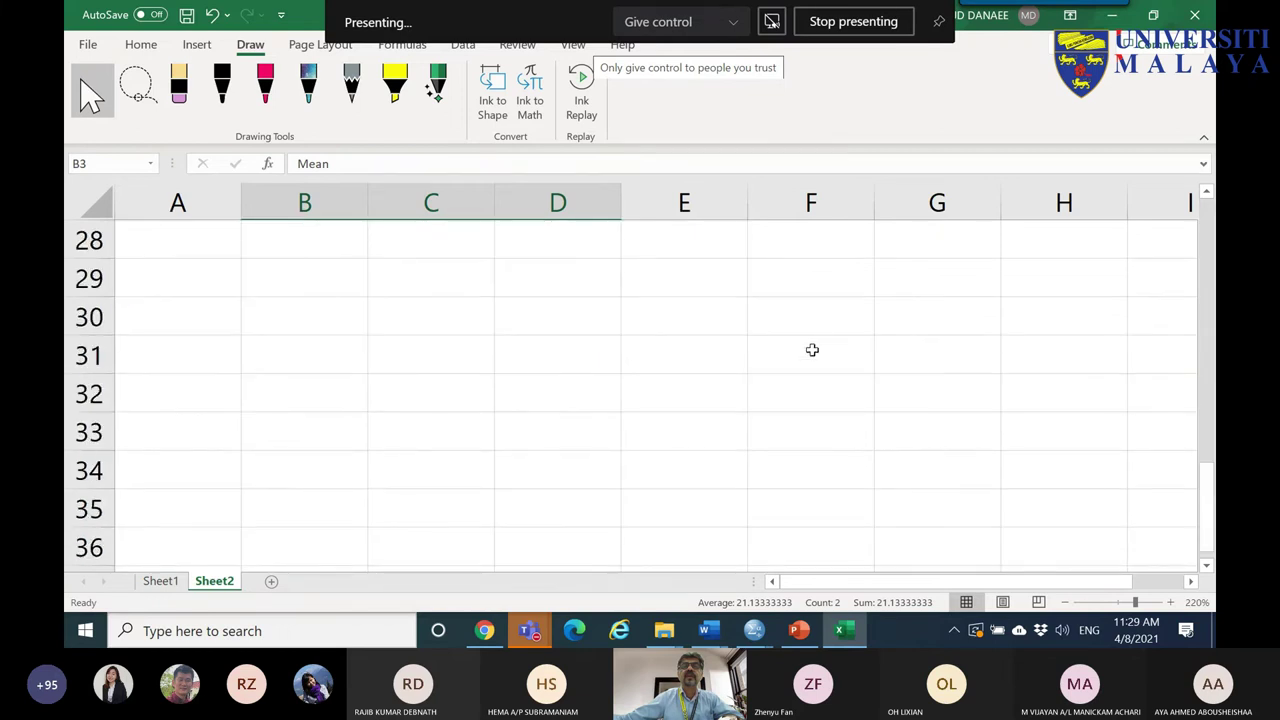
click(221, 88)
mouse_move(316, 384)
mouse_down()
mouse_move(675, 410)
mouse_move(892, 405)
mouse_up()
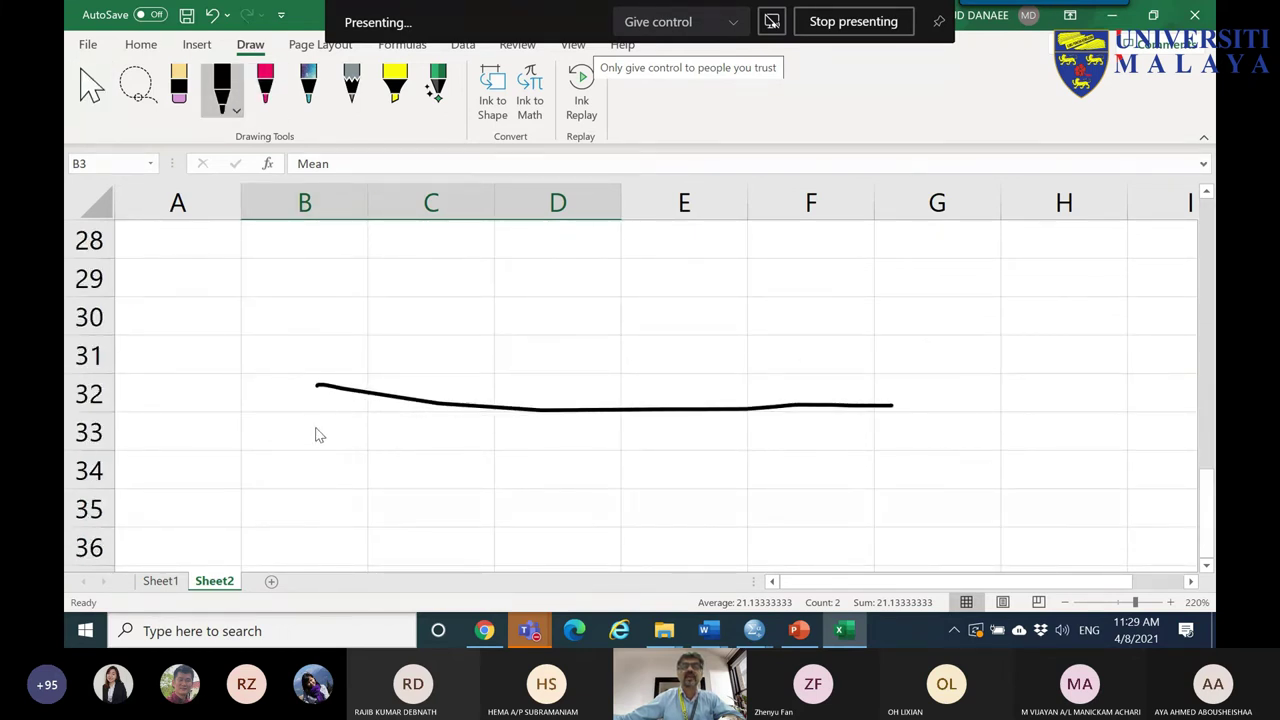
drag(310, 472, 350, 457)
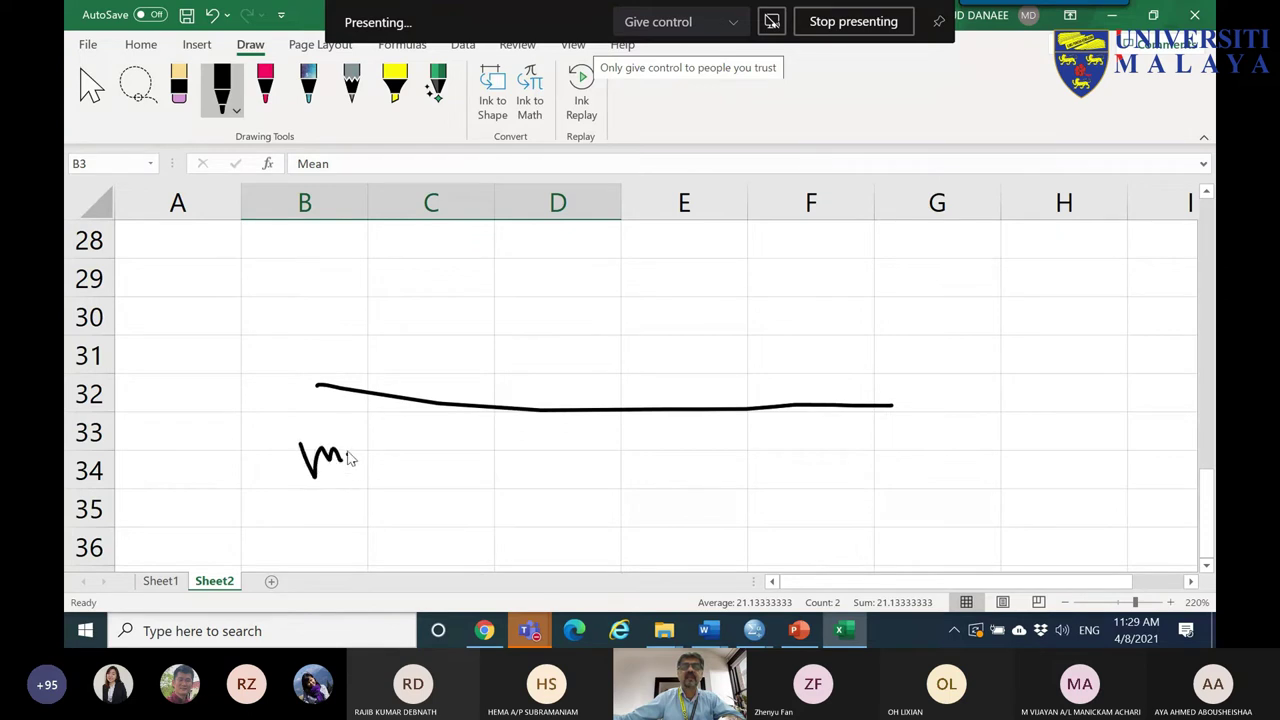
mouse_move(877, 462)
mouse_down()
mouse_move(920, 446)
mouse_move(928, 458)
mouse_up()
drag(922, 445, 962, 462)
drag(956, 440, 945, 462)
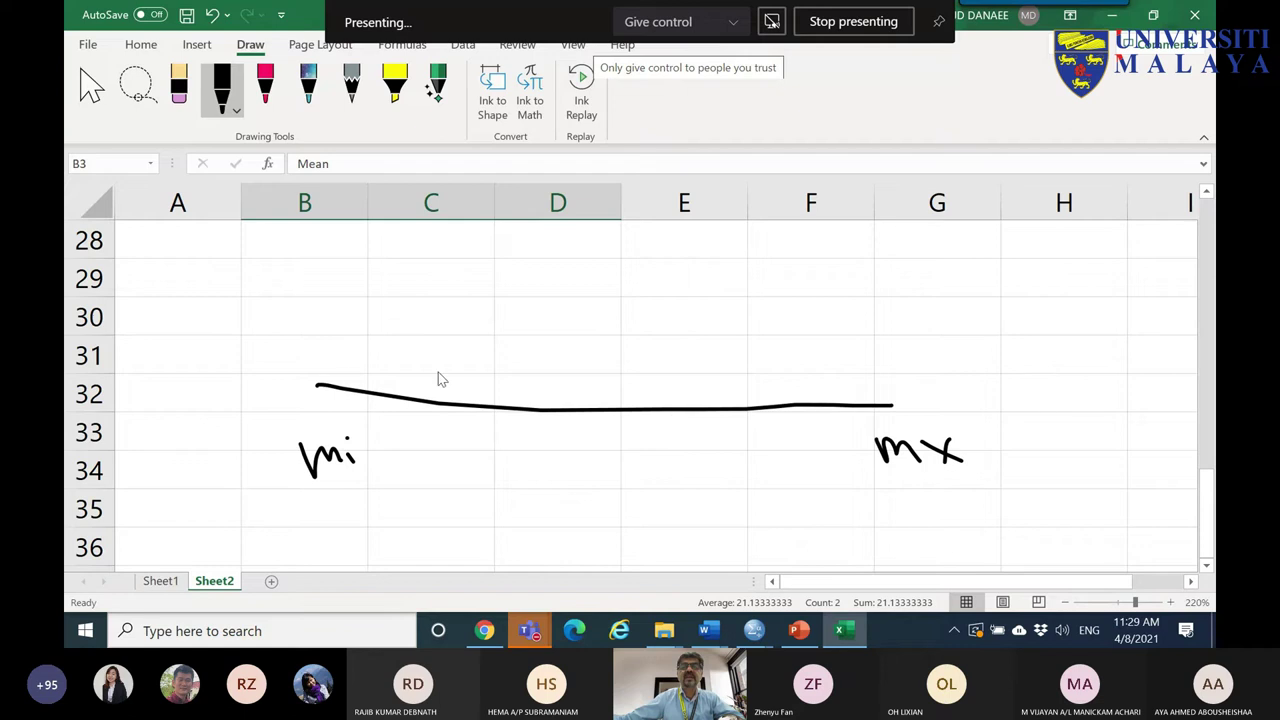
mouse_move(296, 360)
mouse_down()
mouse_move(973, 358)
mouse_move(985, 422)
mouse_move(971, 516)
mouse_move(260, 514)
mouse_move(288, 349)
mouse_up()
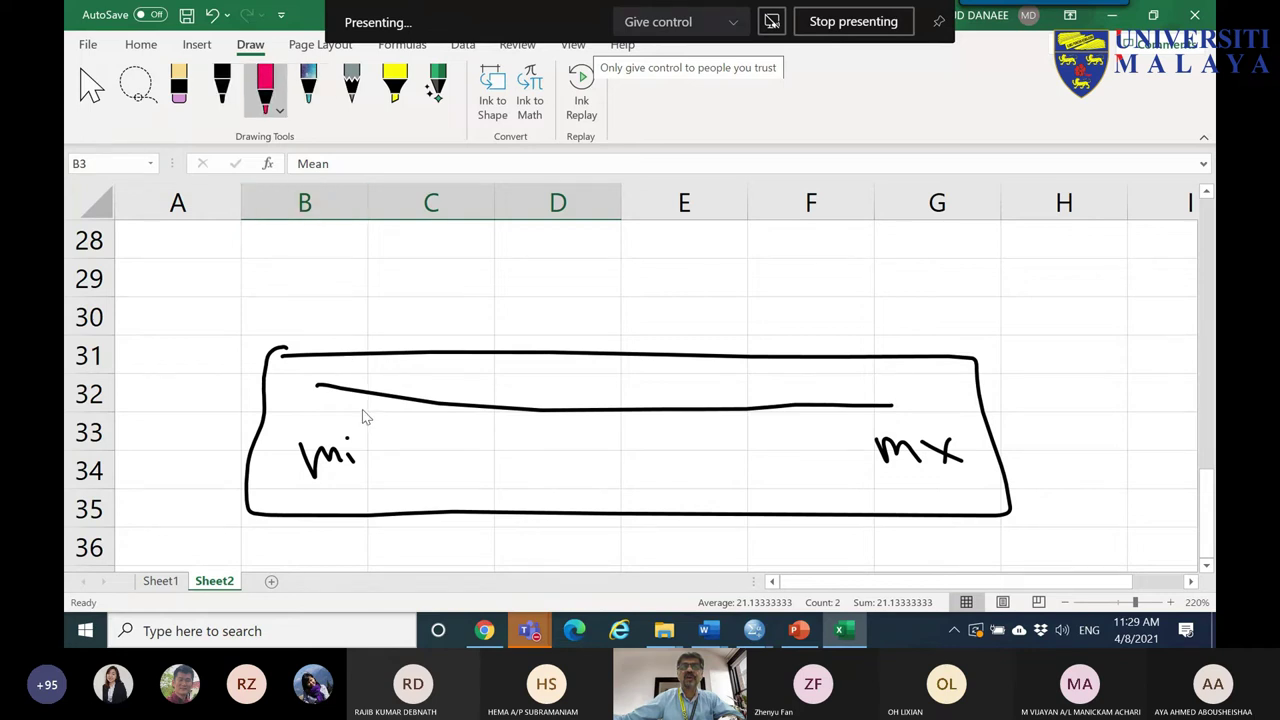
- Circle both ends of the black line in pink and draw a vertical cut-off line just inside each circle
mouse_move(366, 418)
mouse_down()
mouse_move(323, 415)
mouse_move(302, 371)
mouse_move(339, 365)
mouse_move(366, 405)
mouse_up()
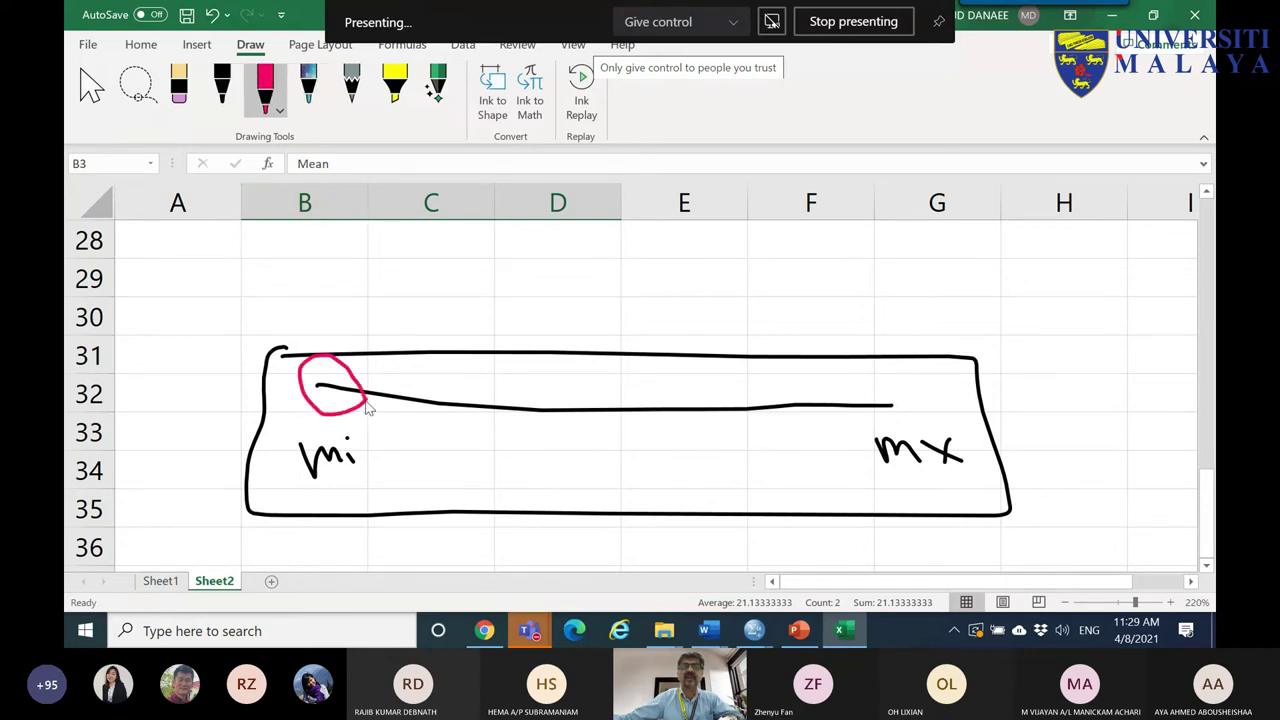
mouse_move(910, 409)
mouse_down()
mouse_move(893, 412)
mouse_move(898, 378)
mouse_up()
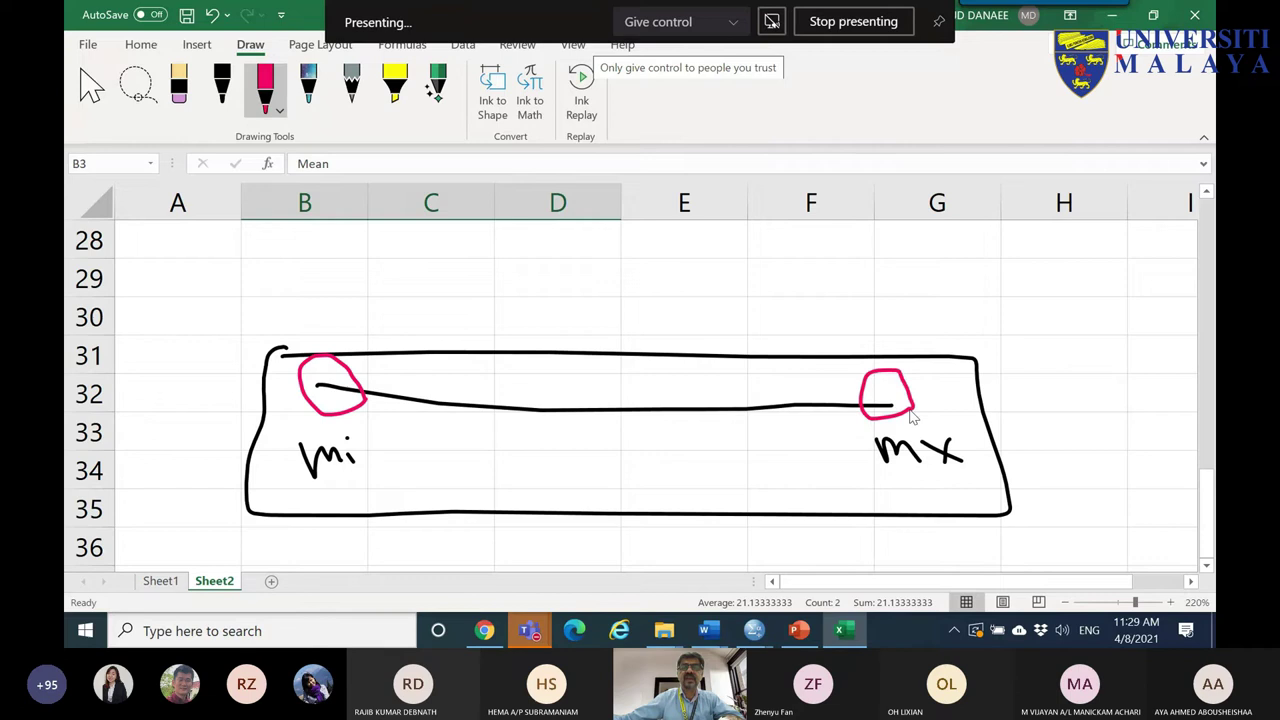
drag(372, 290, 372, 460)
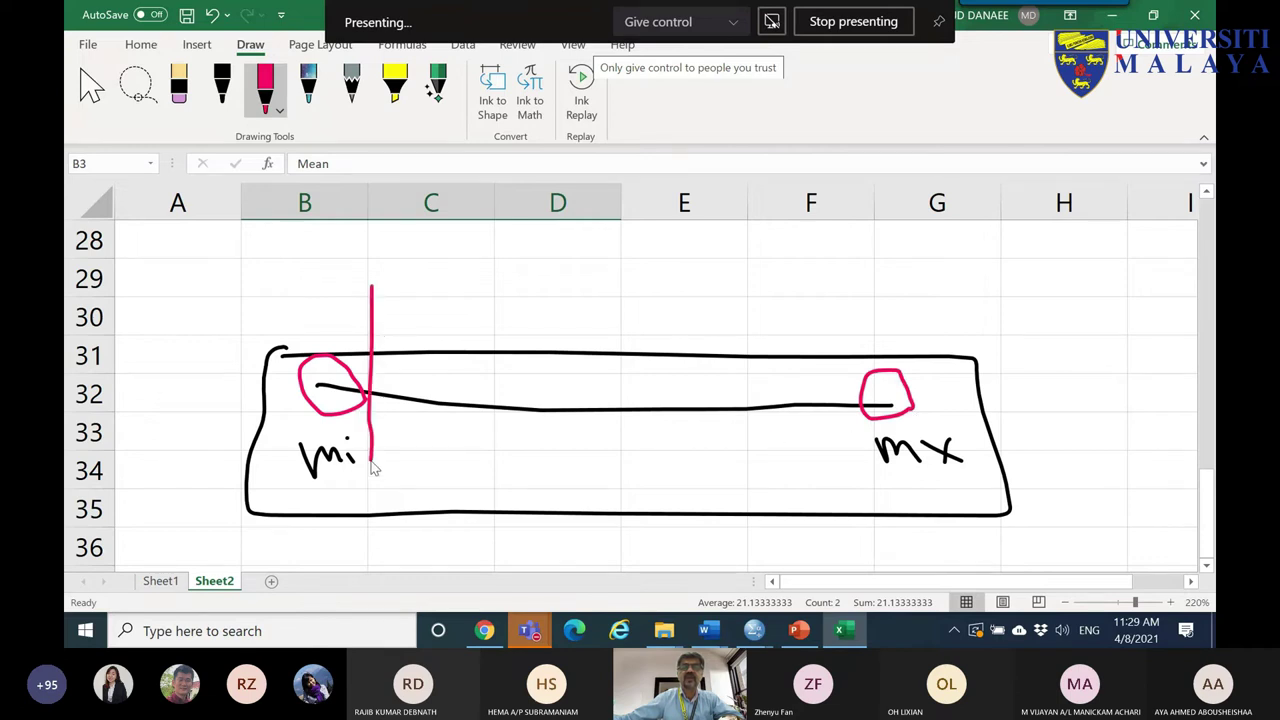
drag(840, 285, 855, 478)
- Handwrite "2.5%" in pink above both cut-off ends of the line
mouse_move(876, 298)
mouse_down()
mouse_move(893, 322)
mouse_move(930, 320)
mouse_move(914, 318)
mouse_up()
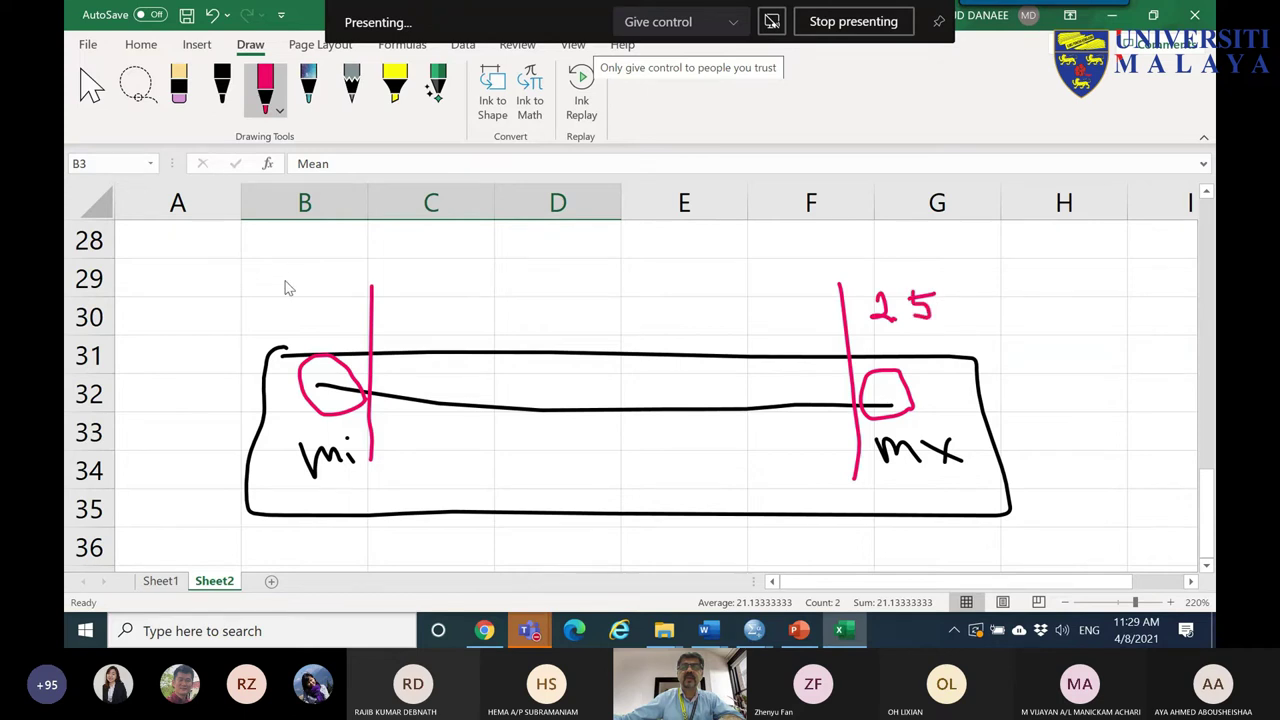
mouse_move(269, 297)
mouse_down()
mouse_move(338, 287)
mouse_move(322, 310)
mouse_up()
click(296, 298)
drag(363, 270, 330, 322)
drag(977, 264, 944, 318)
click(964, 311)
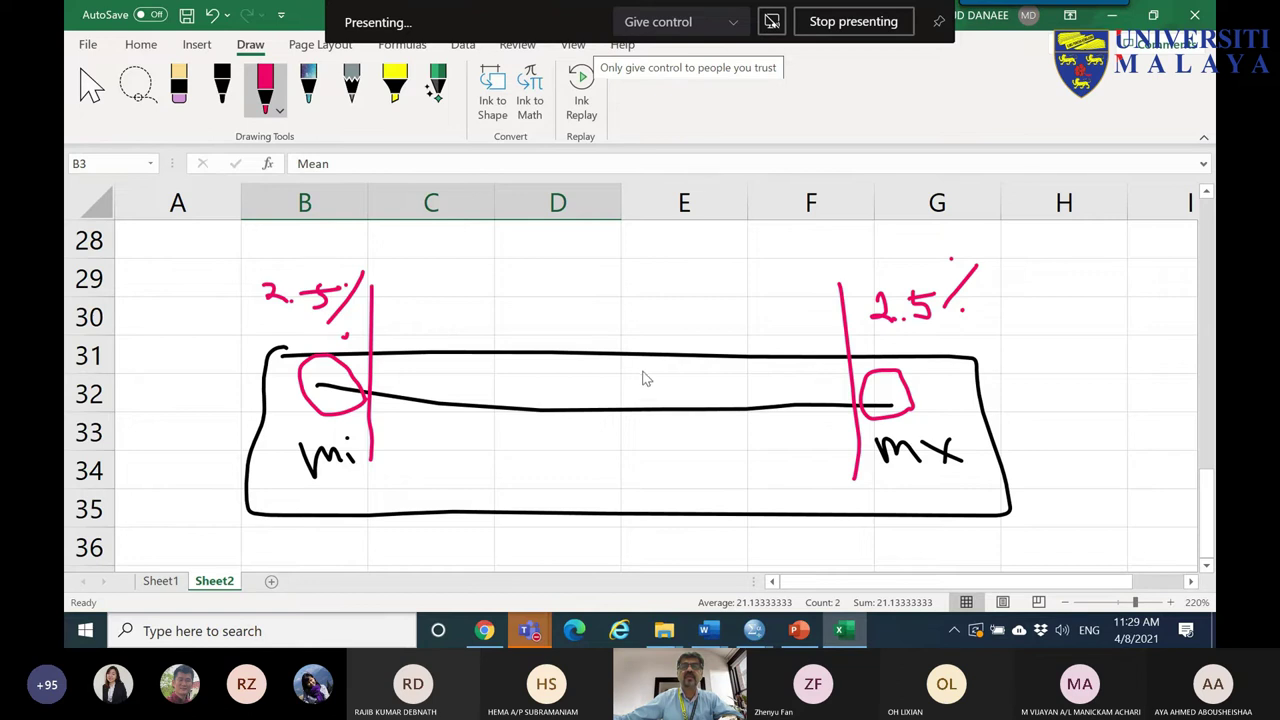
- Draw pink lines from the mean and trimmed mean values toward a handwritten, circled note "No cr outlier" beside the table
drag(1207, 512, 1207, 255)
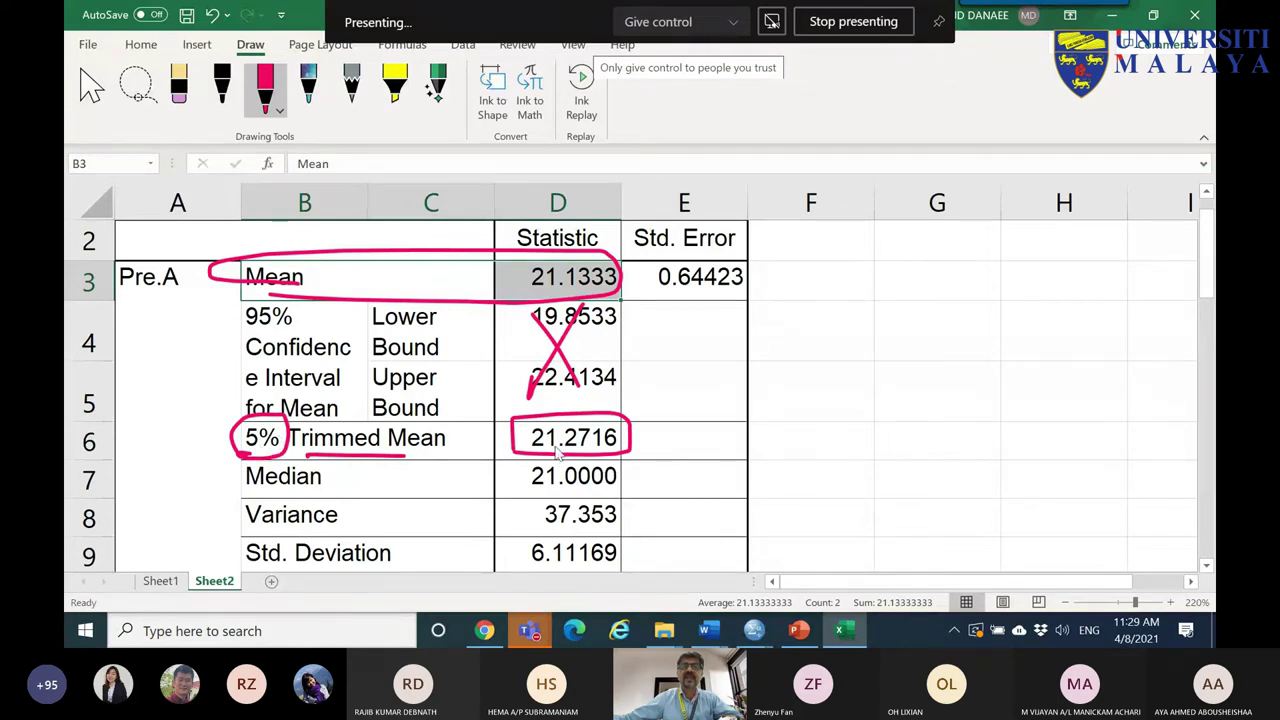
drag(605, 292, 770, 370)
mouse_move(626, 428)
mouse_down()
mouse_move(710, 385)
mouse_move(806, 366)
mouse_move(822, 346)
mouse_up()
mouse_move(846, 348)
mouse_down()
mouse_move(893, 366)
mouse_move(918, 339)
mouse_move(944, 354)
mouse_move(1033, 334)
mouse_move(1042, 363)
mouse_move(1051, 333)
mouse_move(1132, 352)
mouse_up()
mouse_move(1120, 376)
mouse_down()
mouse_move(1062, 410)
mouse_move(778, 378)
mouse_move(1098, 296)
mouse_move(1122, 378)
mouse_up()
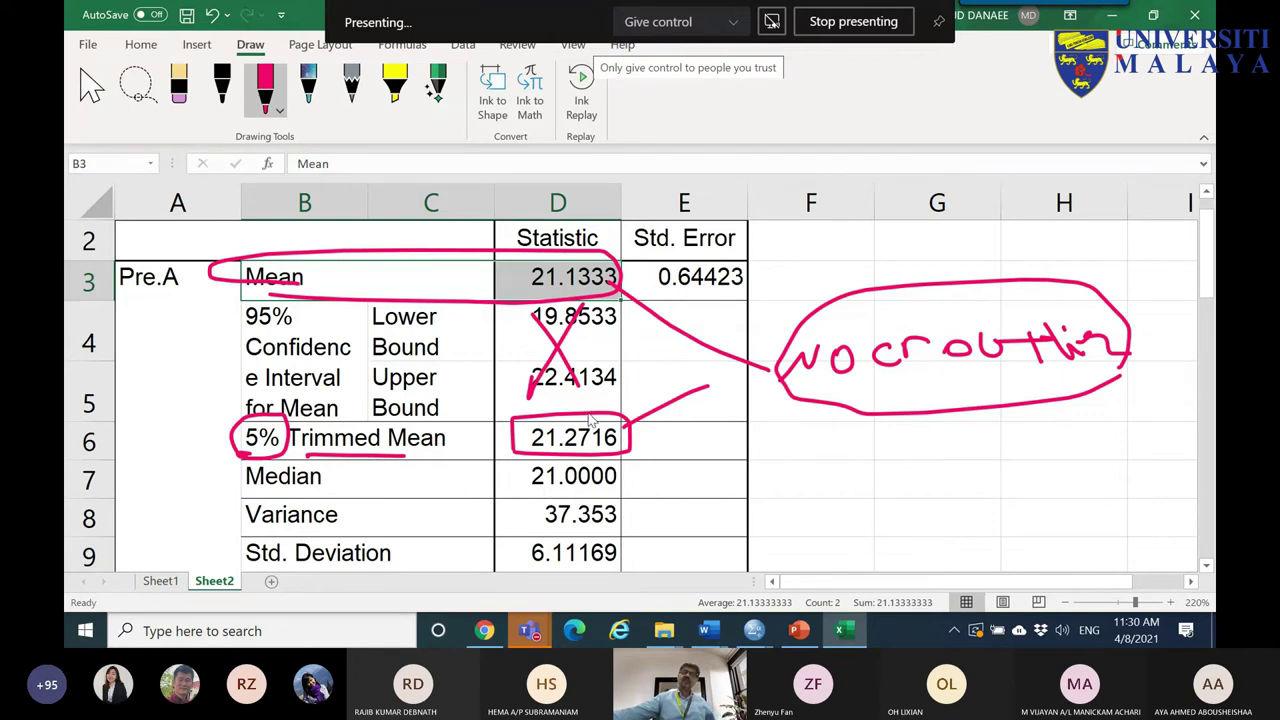
- Box the median value in pink, link it to the mean with a curve, and draw an arrow outward from the curve
mouse_move(520, 464)
mouse_down()
mouse_move(652, 474)
mouse_move(604, 502)
mouse_move(532, 496)
mouse_move(524, 464)
mouse_up()
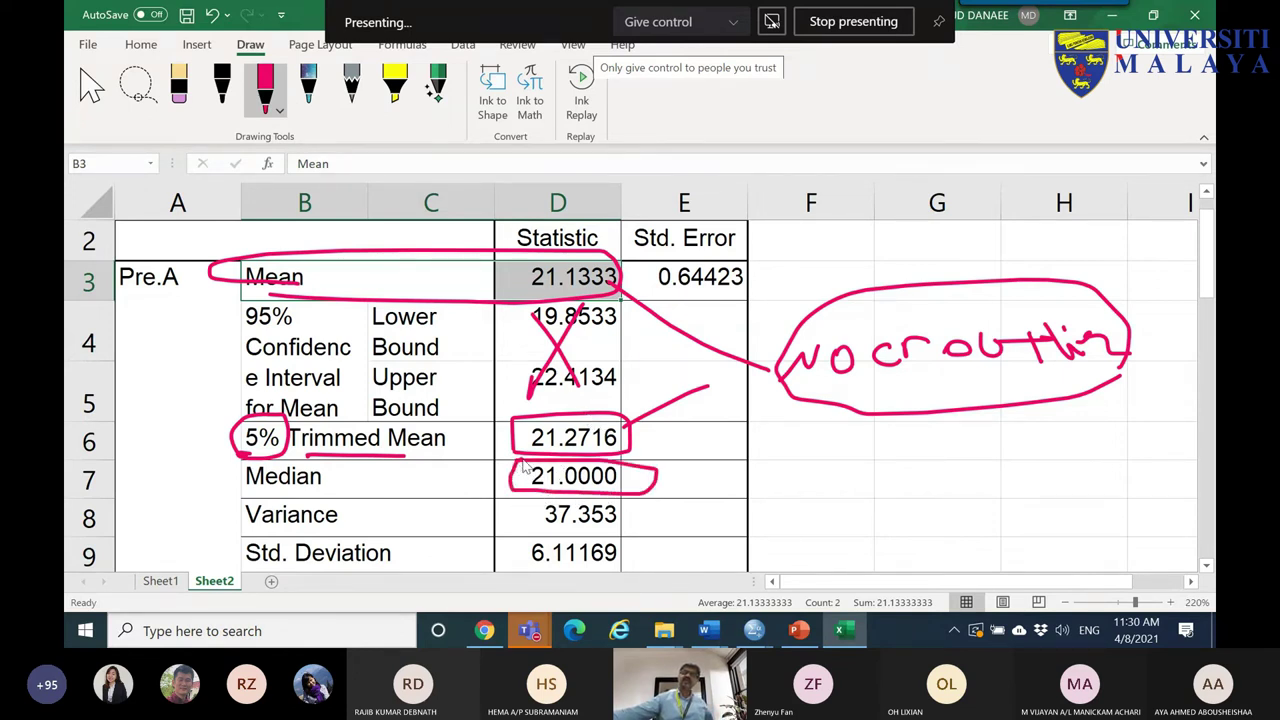
mouse_move(600, 288)
mouse_down()
mouse_move(674, 363)
mouse_move(683, 446)
mouse_move(657, 469)
mouse_move(675, 460)
mouse_move(771, 486)
mouse_up()
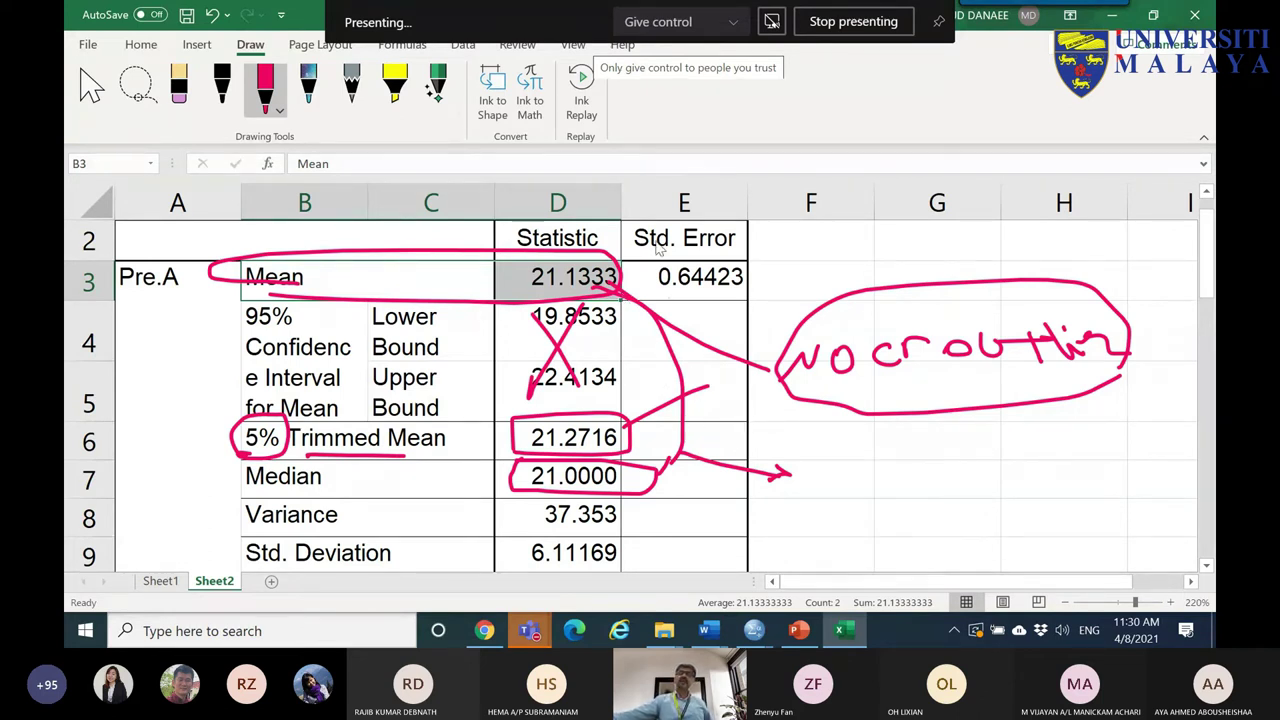
- Box the Skewness and Kurtosis rows in pink and circle their two values in the Statistic column
drag(1207, 235, 1207, 274)
mouse_move(228, 408)
mouse_down()
mouse_move(653, 412)
mouse_move(743, 488)
mouse_move(345, 494)
mouse_move(257, 428)
mouse_up()
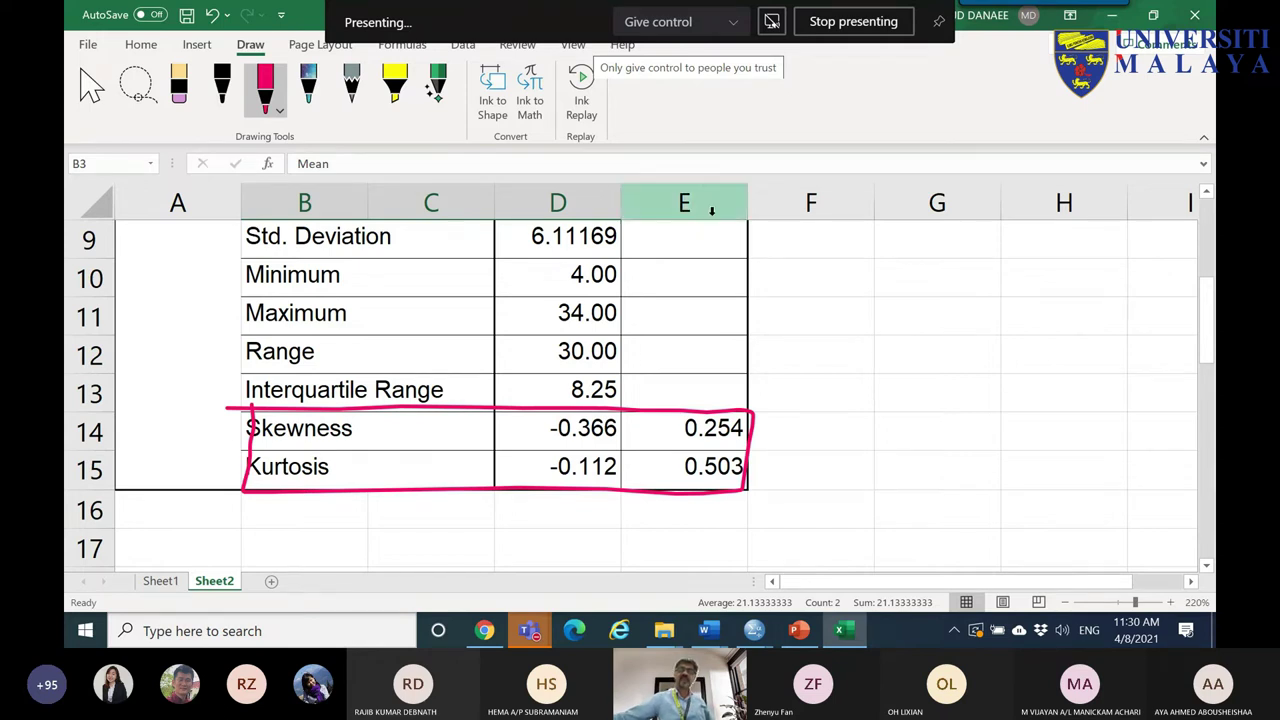
mouse_move(535, 413)
mouse_down()
mouse_move(526, 492)
mouse_move(593, 502)
mouse_move(649, 454)
mouse_move(623, 406)
mouse_move(522, 405)
mouse_up()
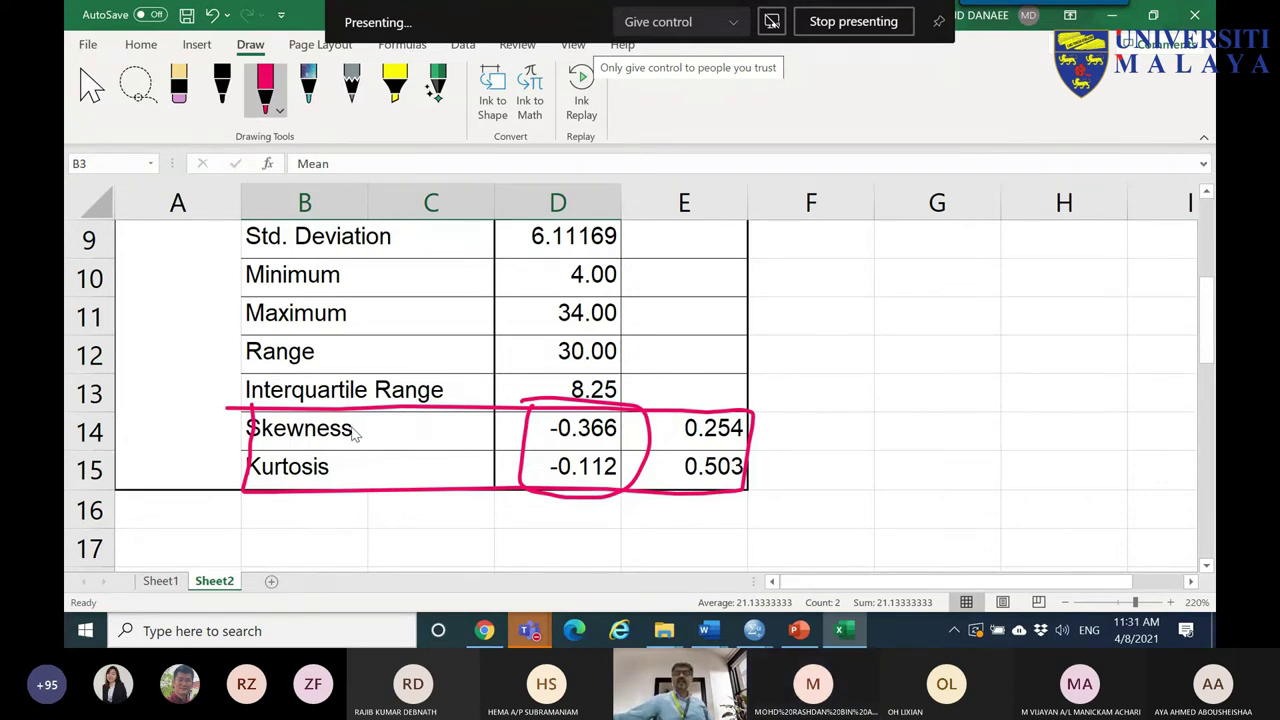
- Mark a pink cross beside Skewness and Kurtosis, and handwrite the range "-1 — +1" beside the table
mouse_move(356, 423)
mouse_down()
mouse_move(372, 437)
mouse_move(357, 438)
mouse_move(366, 474)
mouse_up()
drag(365, 457, 353, 476)
drag(807, 285, 1066, 279)
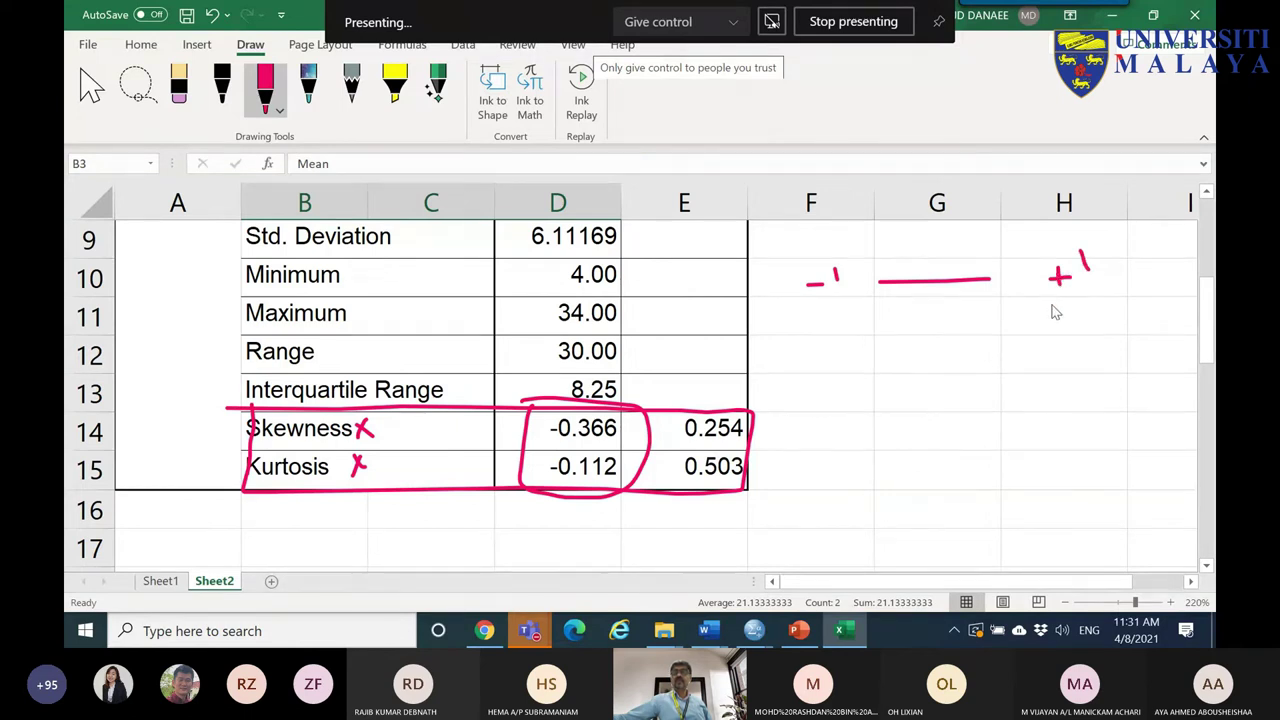
- Divide the skewness statistic by its standard error in cell F14 with =D14/E14
click(222, 86)
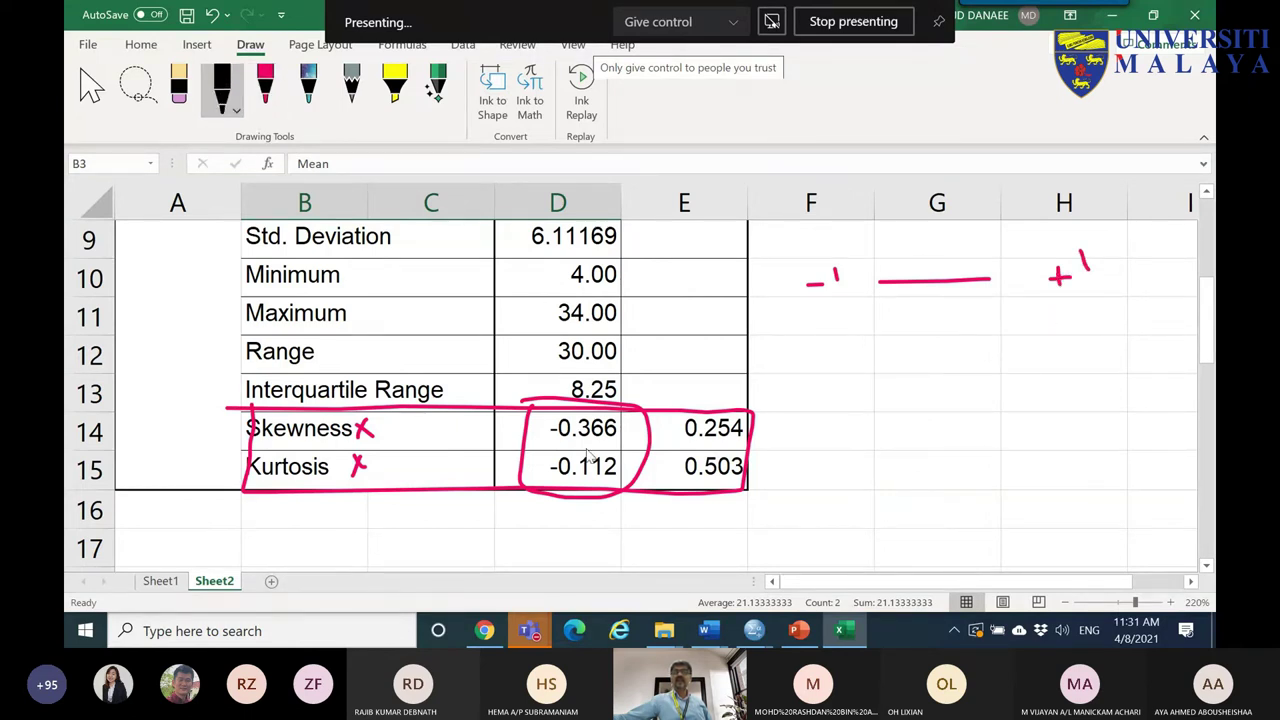
click(92, 88)
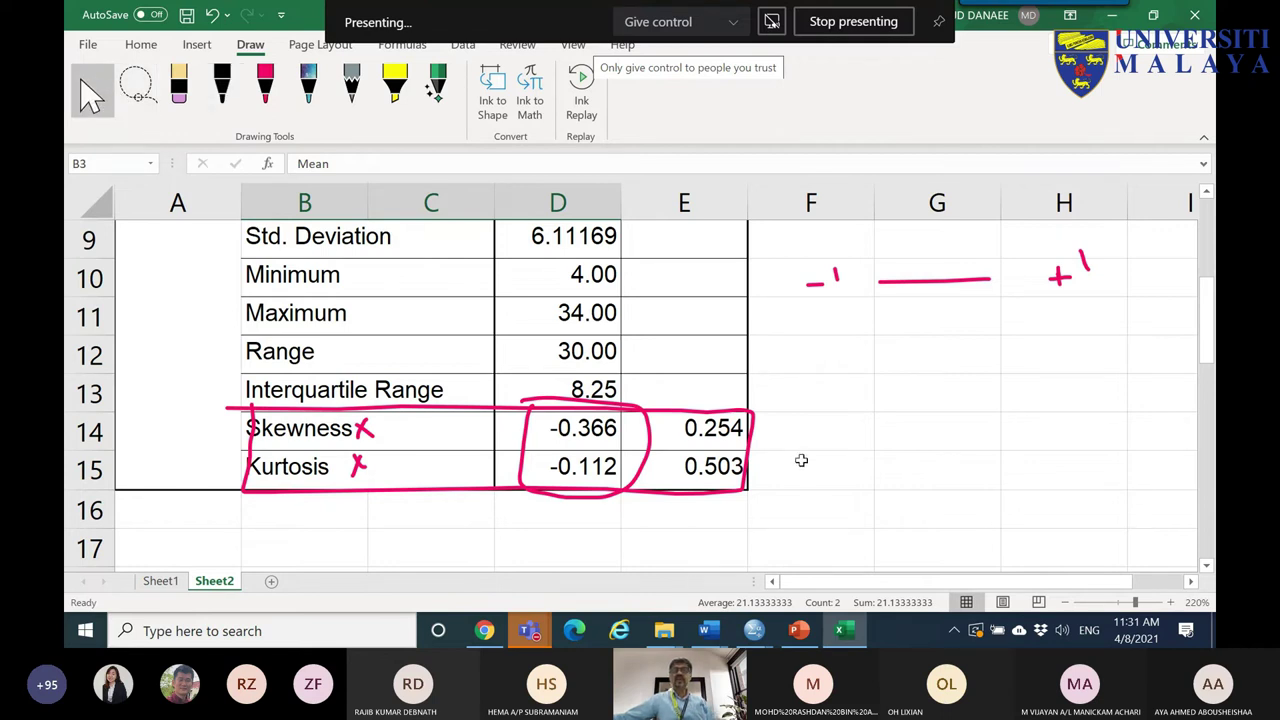
scroll(801, 460, up, 3)
click(696, 277)
click(565, 272)
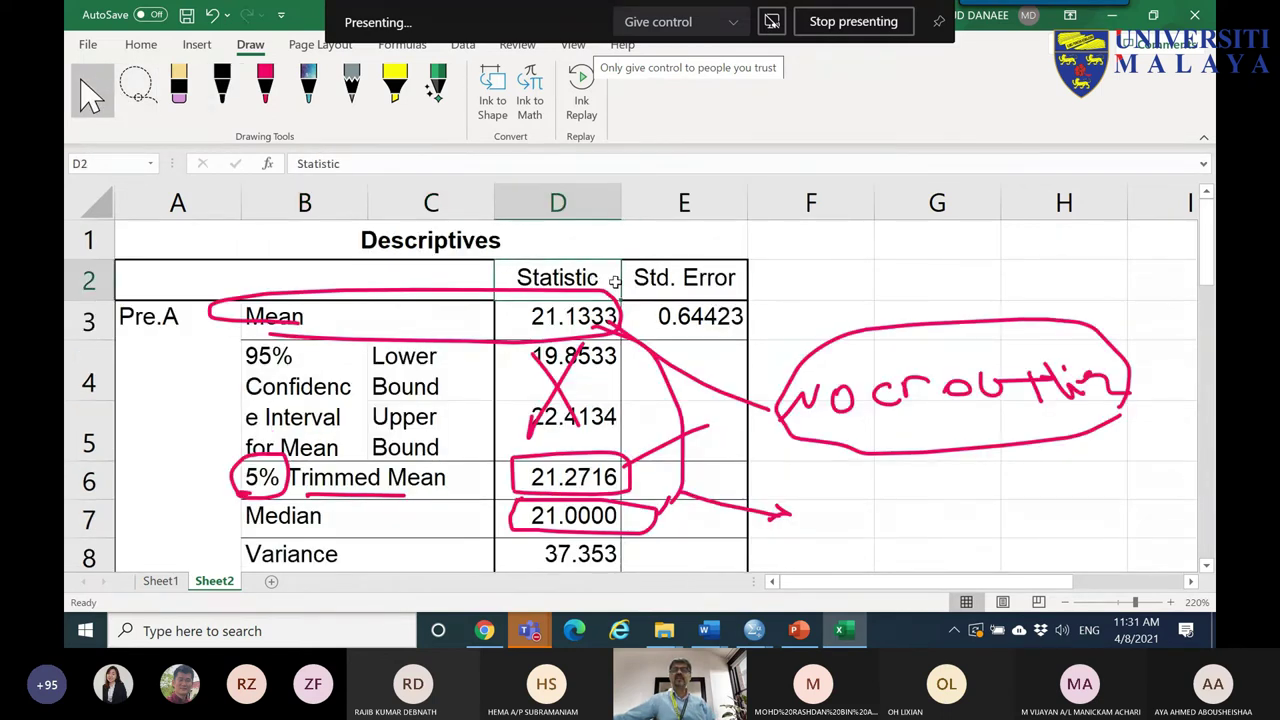
scroll(700, 366, down, 5)
scroll(786, 369, up, 2)
click(799, 385)
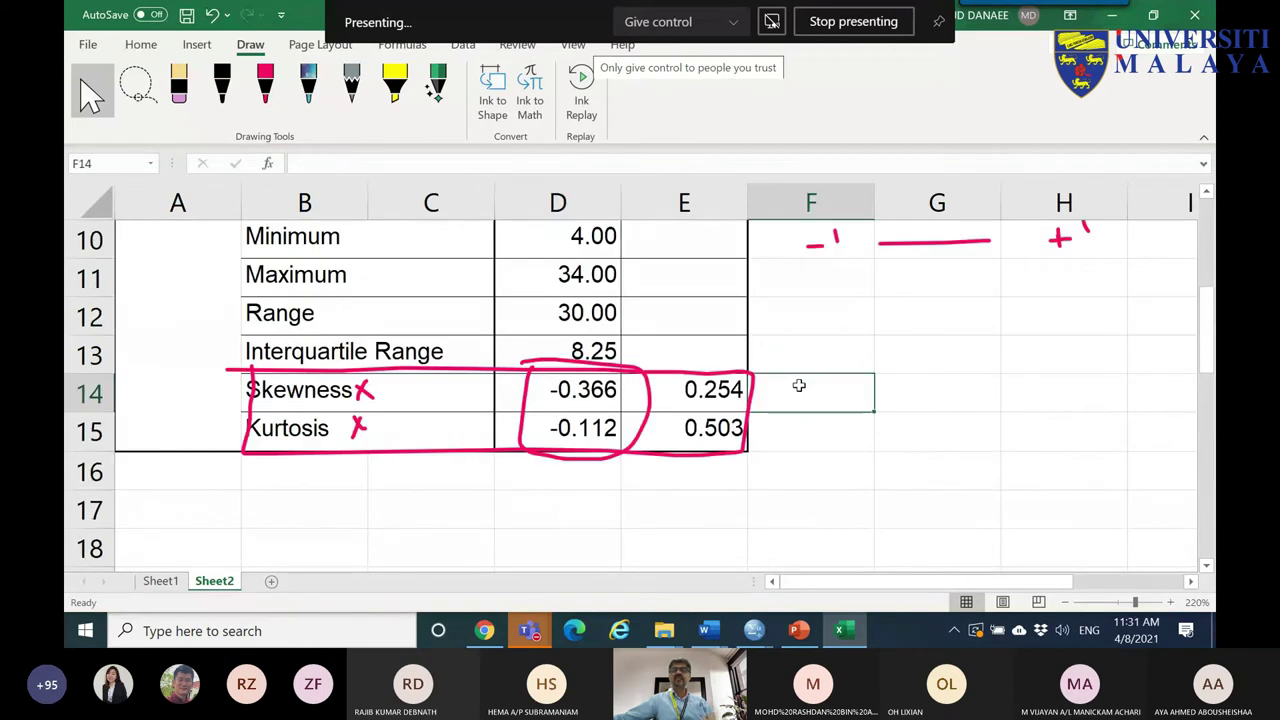
text(=)
click(593, 387)
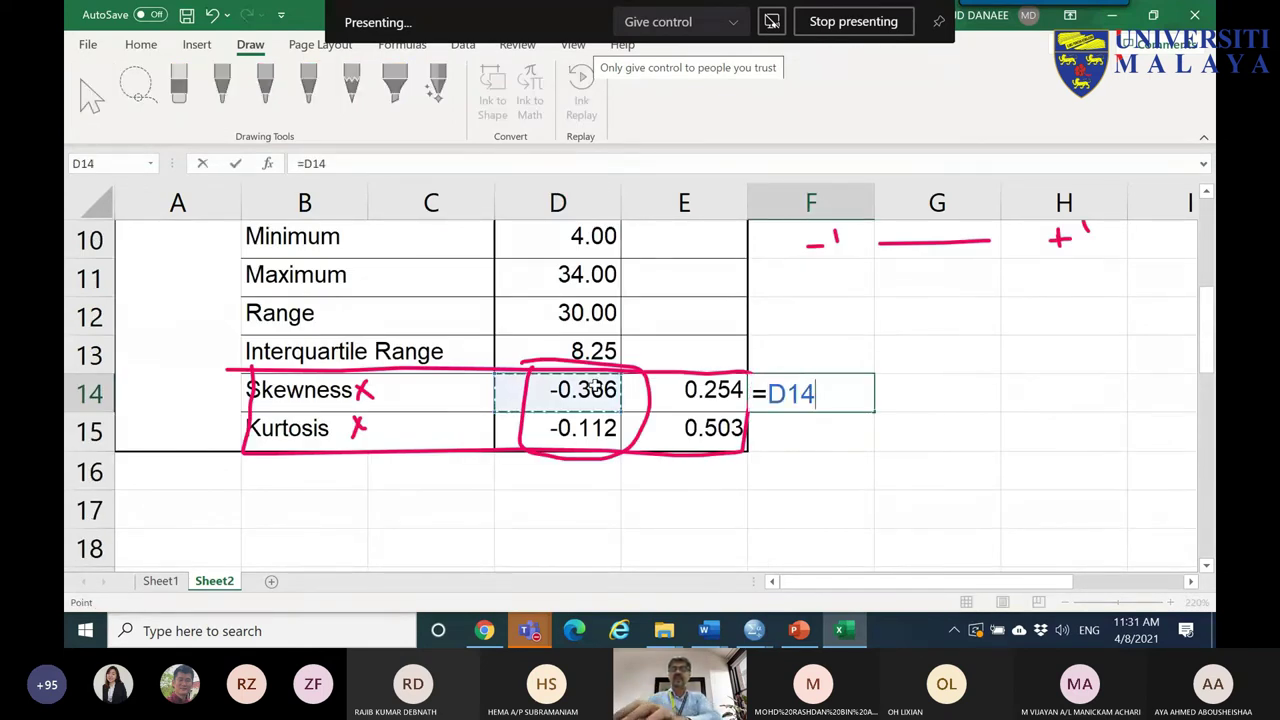
text(/)
click(697, 393)
key(Return)
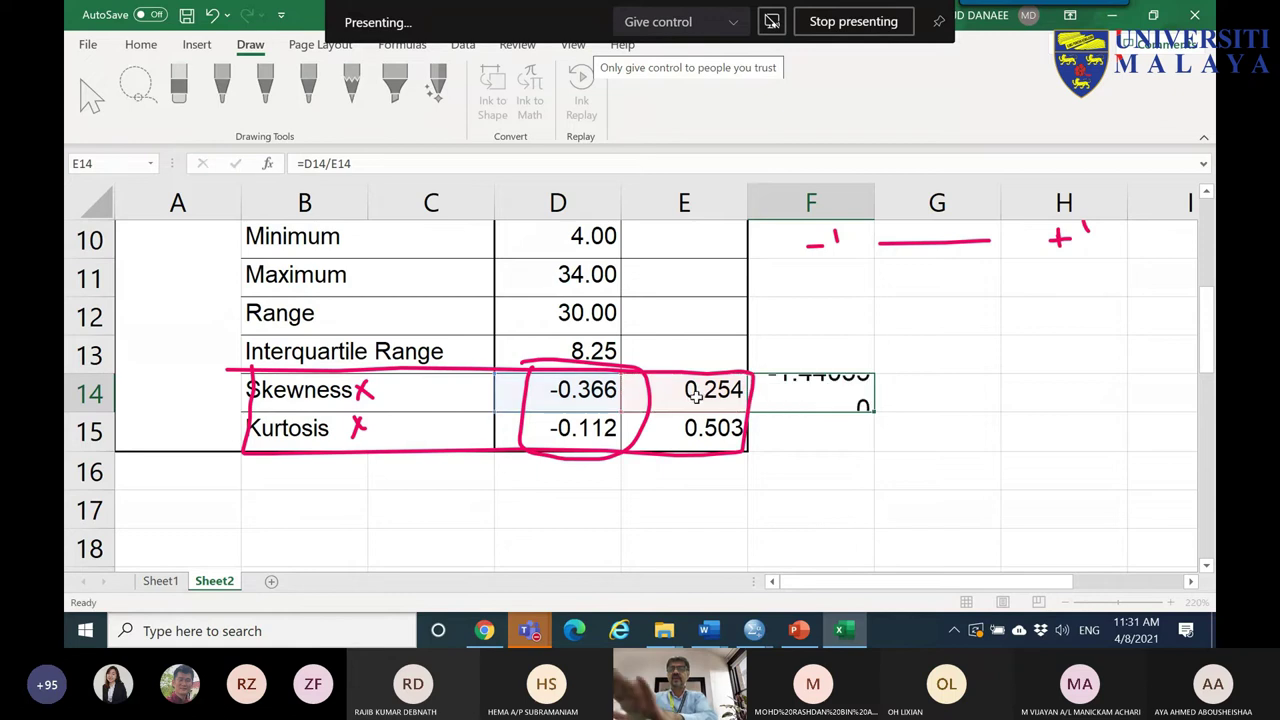
- Divide the kurtosis statistic by its standard error in F15 with =D15/E15, and select both ratios
text(=)
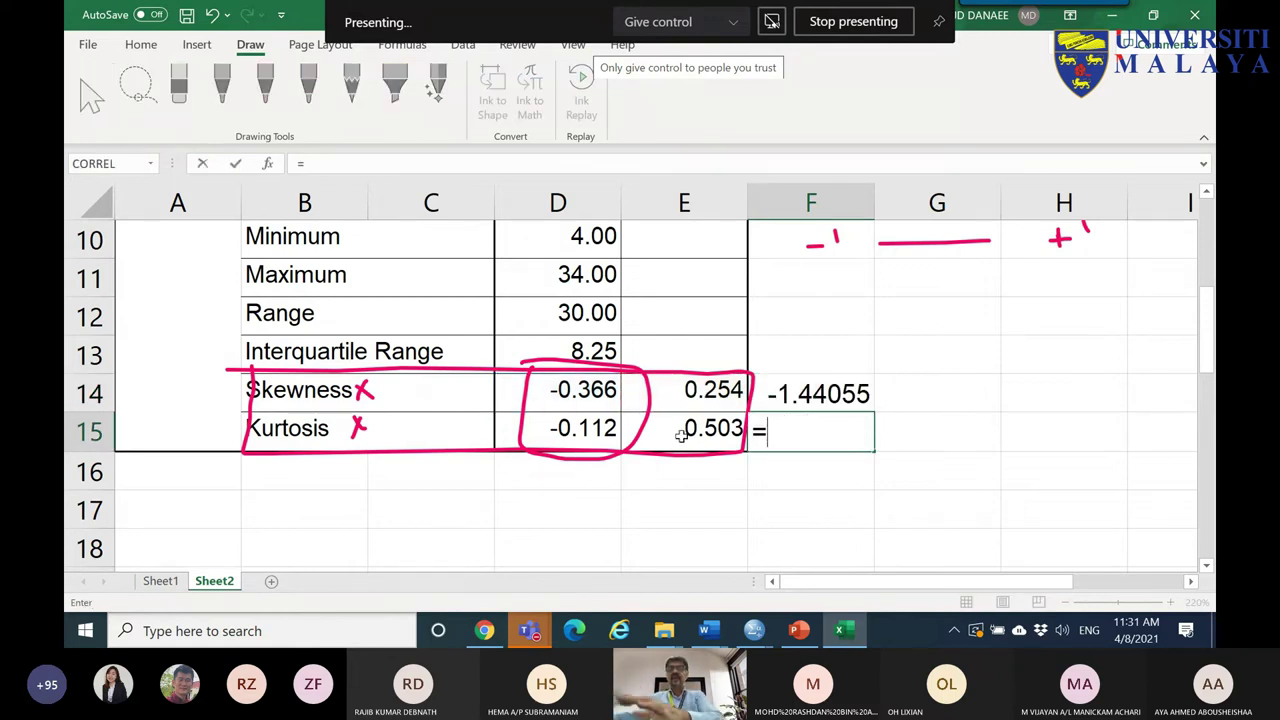
click(605, 428)
text(/)
click(693, 430)
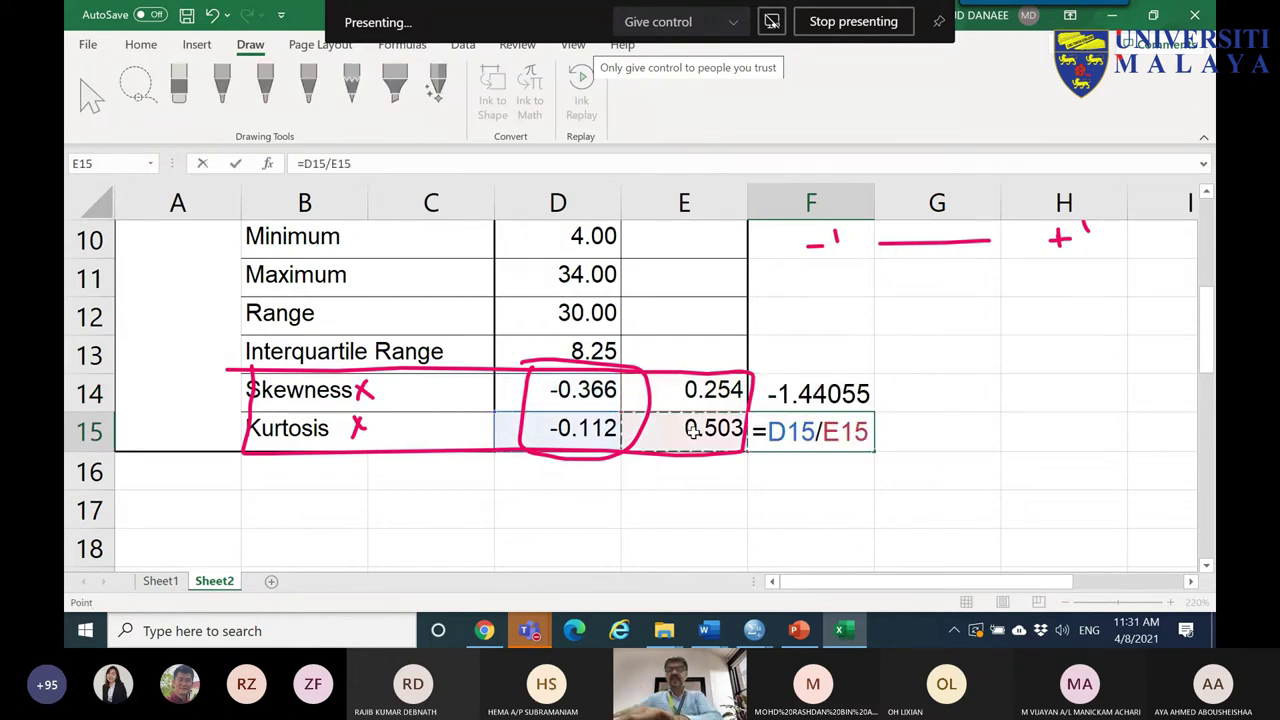
key(Return)
key(Up)
key(Up)
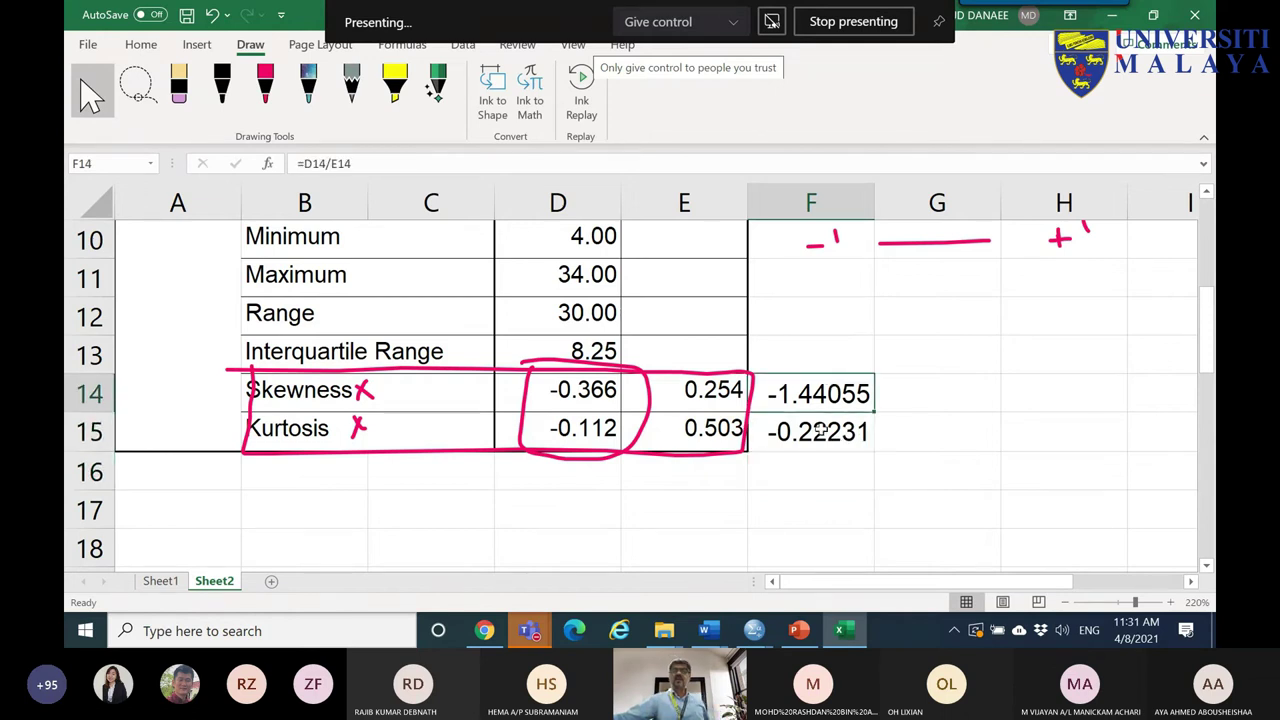
shift+click(820, 430)
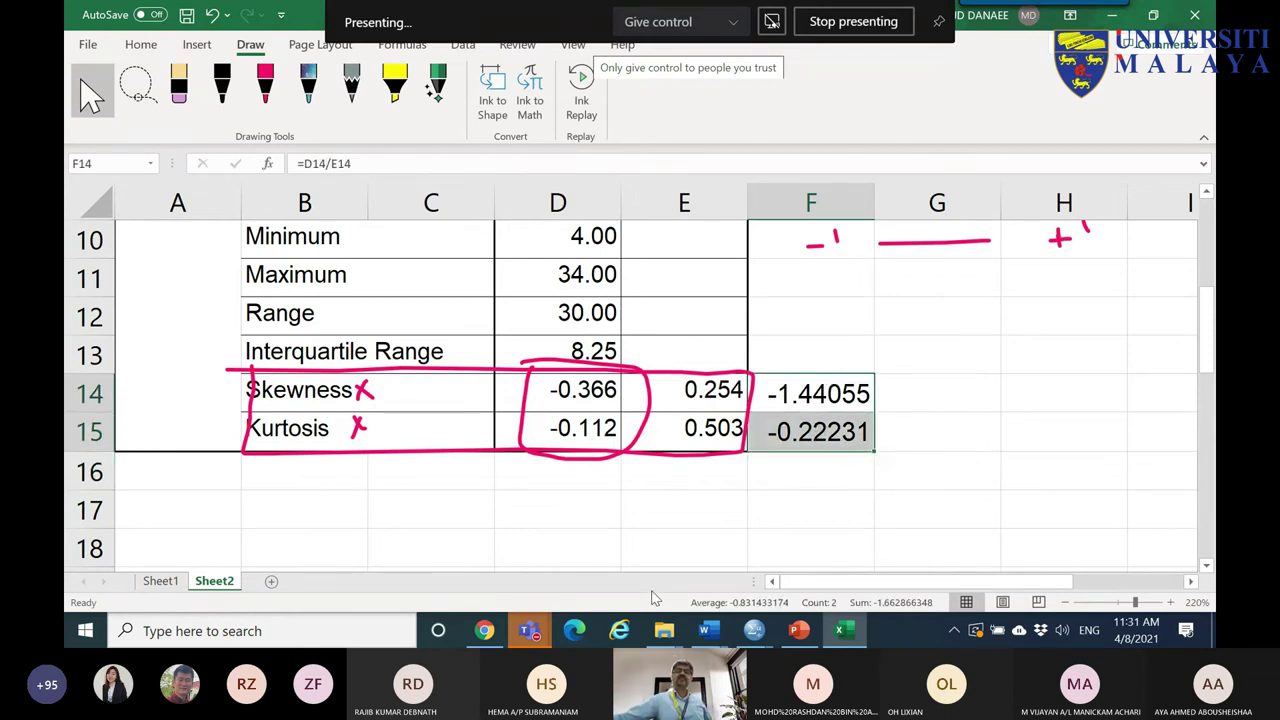
- Switch to Document2 in Word, underline the -1.96 and +1.96 limits in black, and circle the -3.29 and +3.29 limits
click(708, 632)
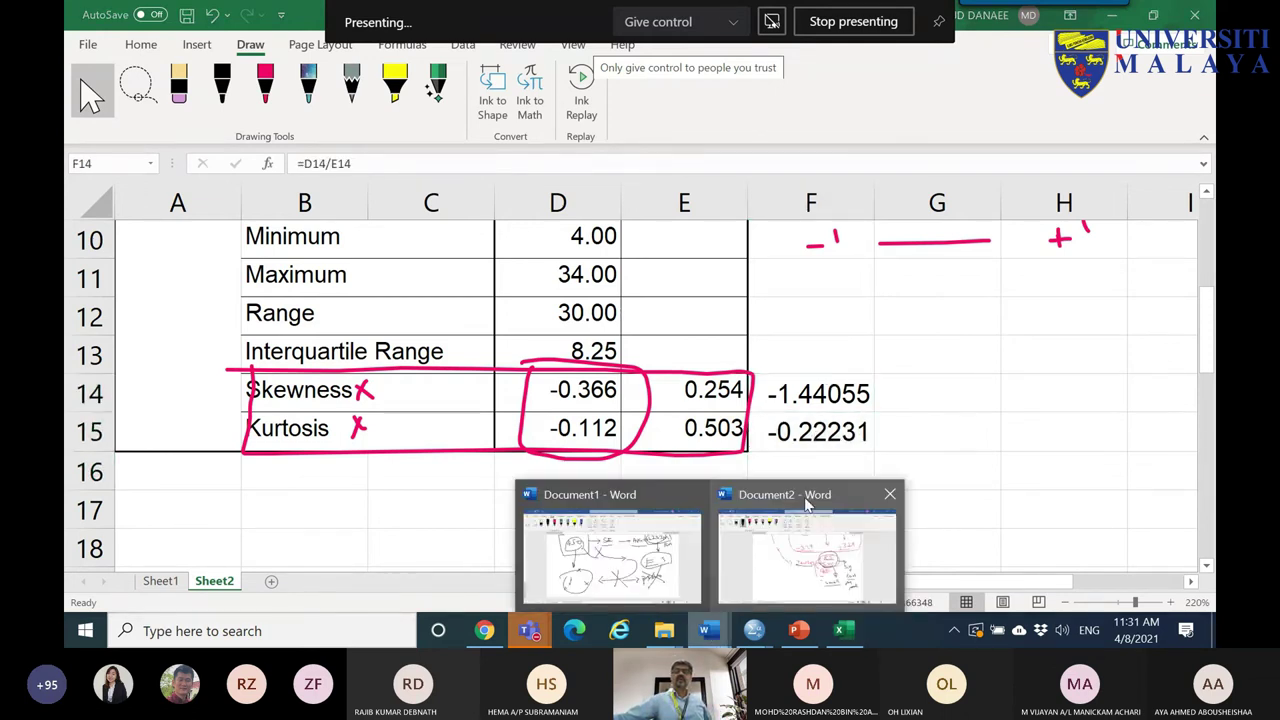
click(810, 592)
scroll(589, 356, up, 5)
drag(542, 350, 651, 350)
drag(830, 335, 942, 333)
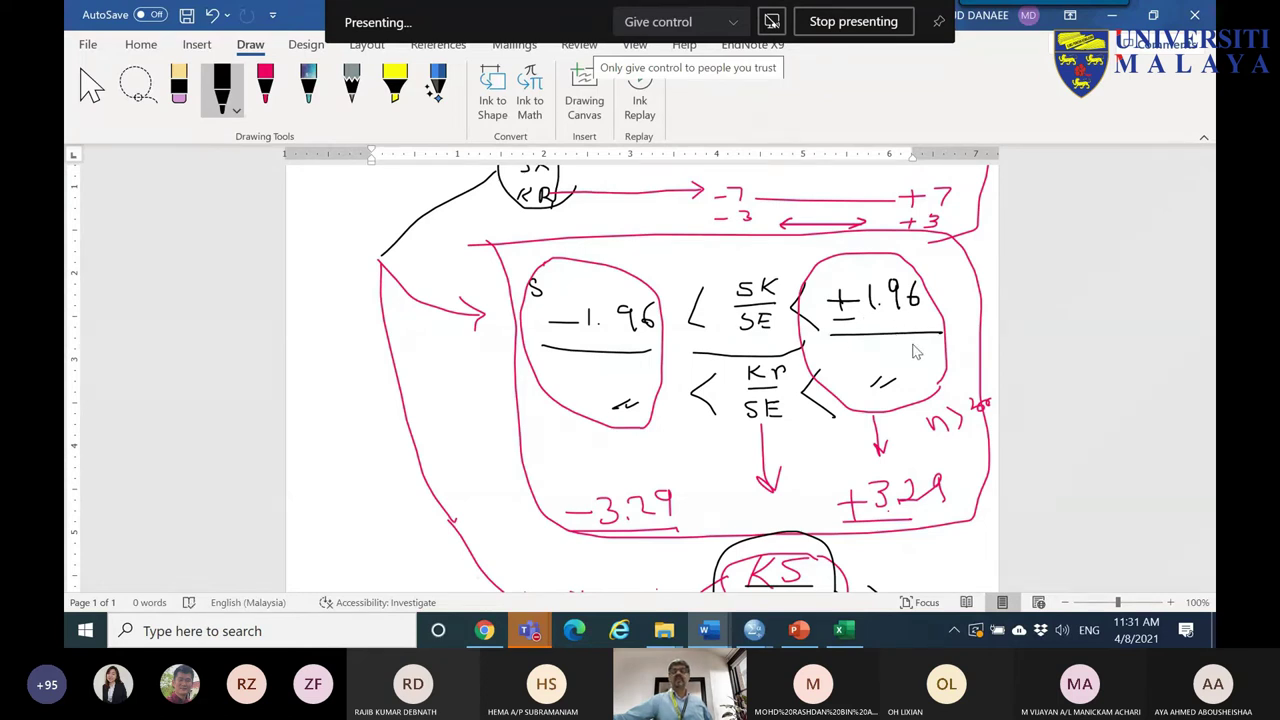
mouse_move(956, 442)
mouse_down()
mouse_move(848, 435)
mouse_move(564, 493)
mouse_move(624, 556)
mouse_move(895, 567)
mouse_move(978, 493)
mouse_move(984, 450)
mouse_up()
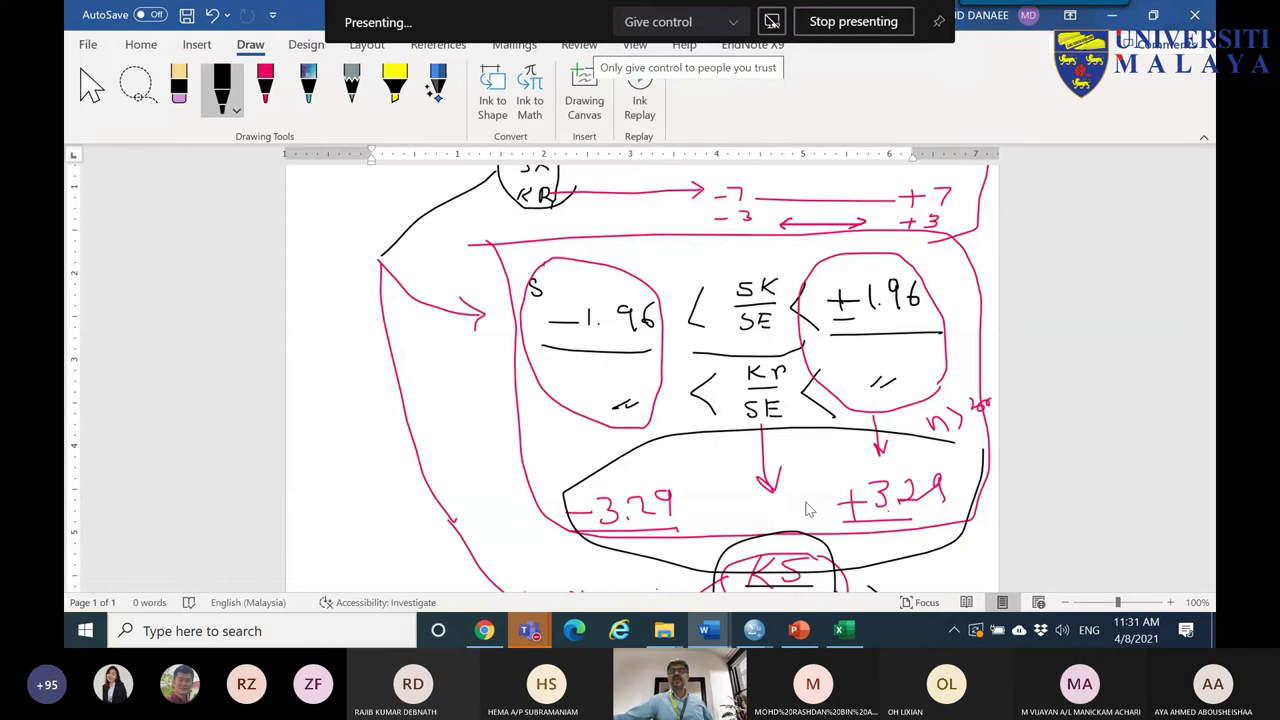
- Switch to Excel and select the two ratios in F14:F15 to compare them with the limits
click(843, 630)
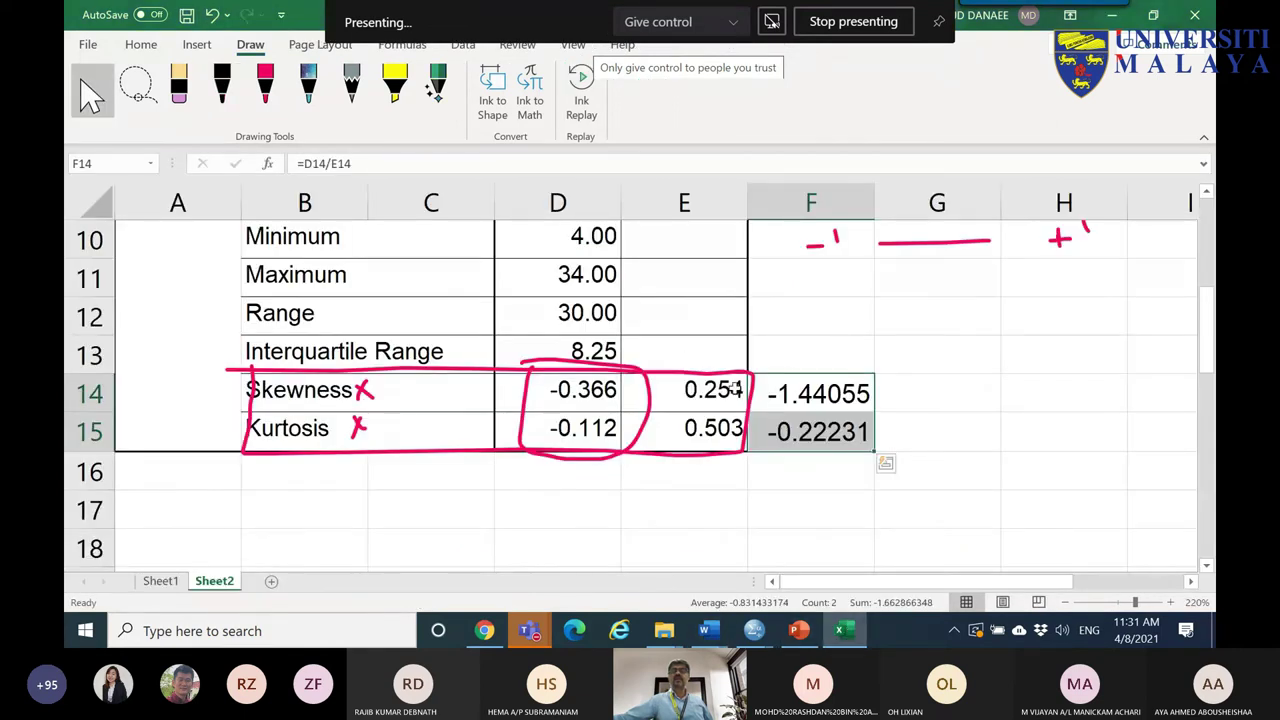
mouse_move(830, 393)
mouse_down()
mouse_move(818, 392)
mouse_move(822, 430)
mouse_up()
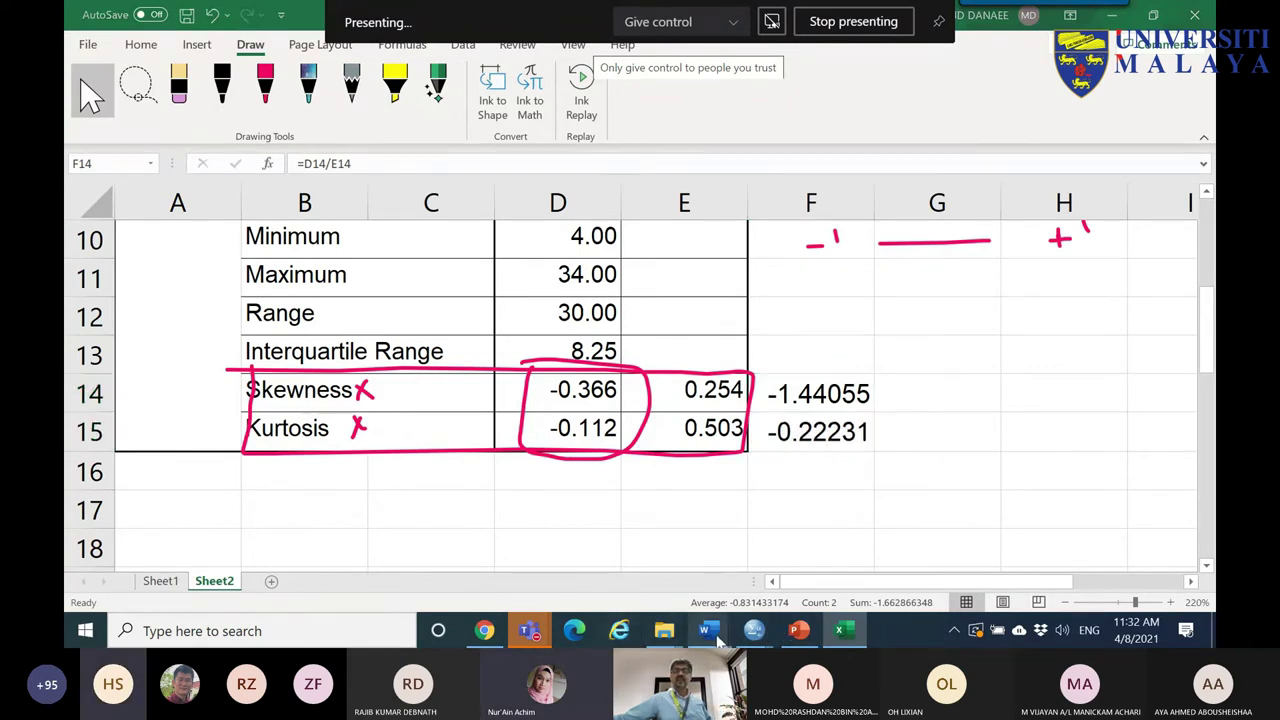
- Switch to Document2 in Word and draw a black curve from below "Testing" around the KS and SW notes
mouse_move(706, 630)
click(795, 565)
scroll(808, 465, down, 7)
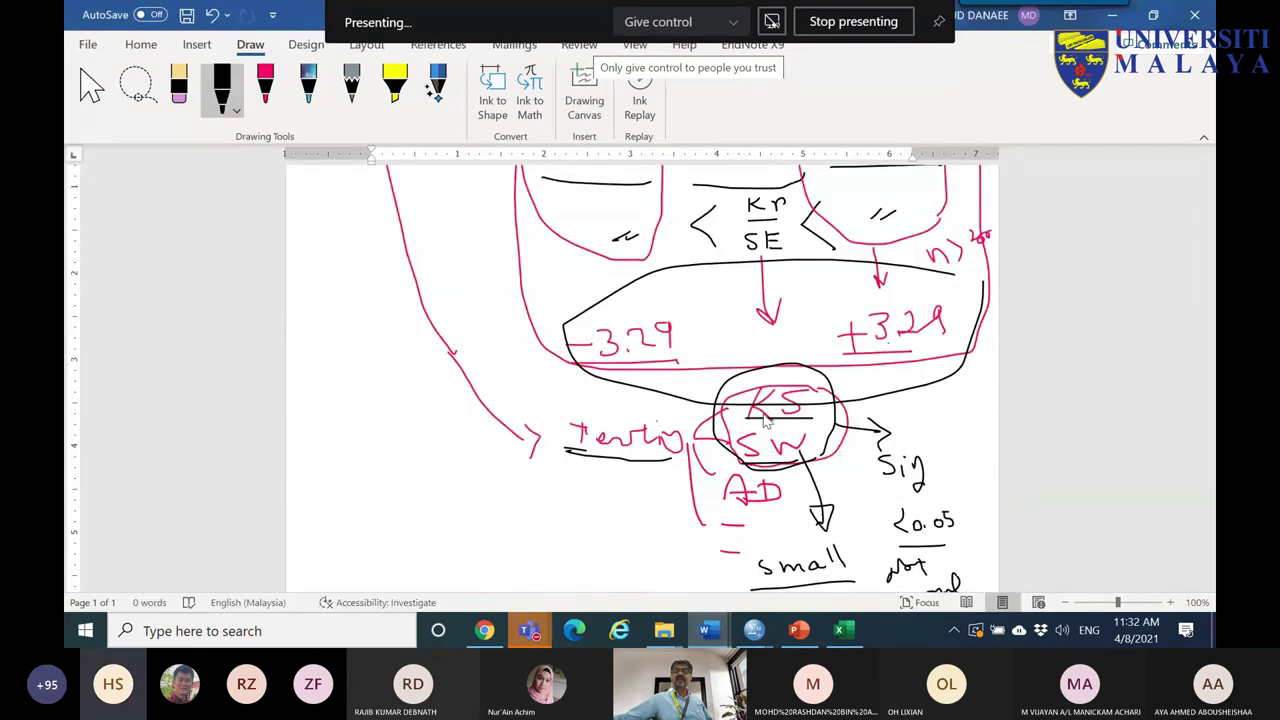
scroll(748, 437, up, 1)
mouse_move(619, 295)
mouse_down()
mouse_move(812, 308)
mouse_move(799, 225)
mouse_move(750, 235)
mouse_up()
- Switch to the SPSS Output3 viewer and copy the Tests of Normality table for Pre.A
mouse_move(770, 640)
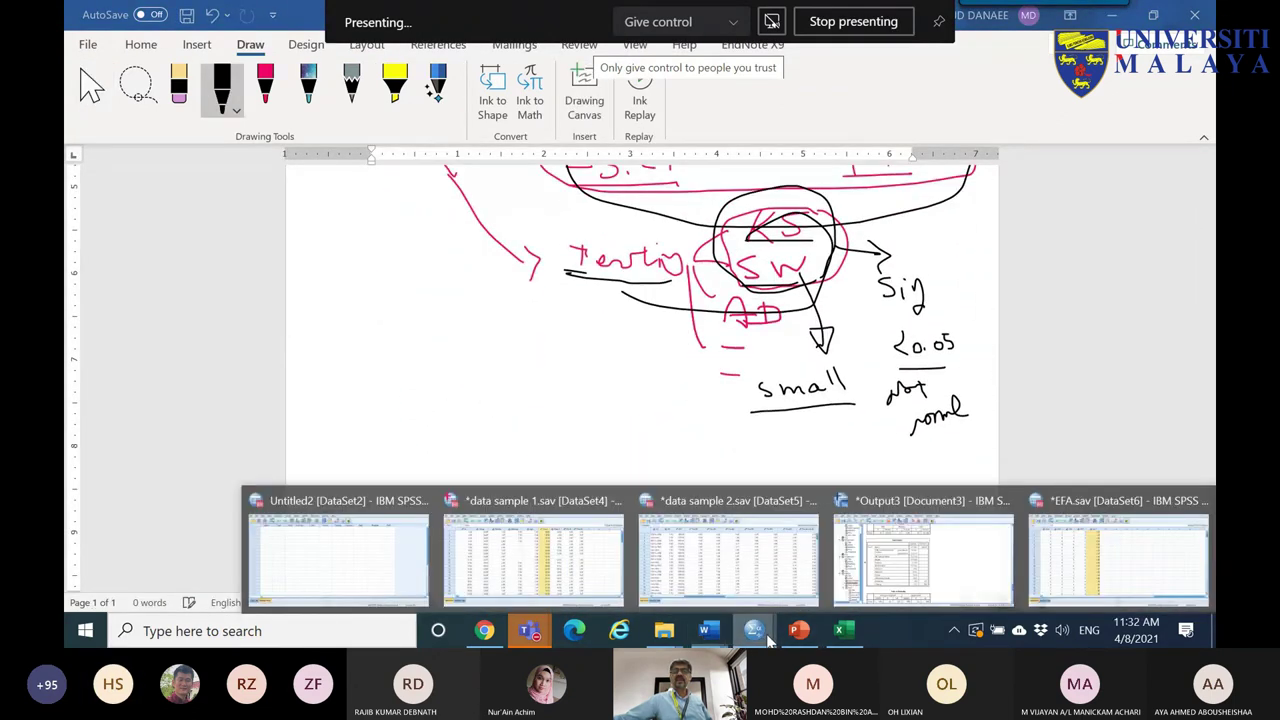
click(925, 573)
scroll(578, 332, down, 5)
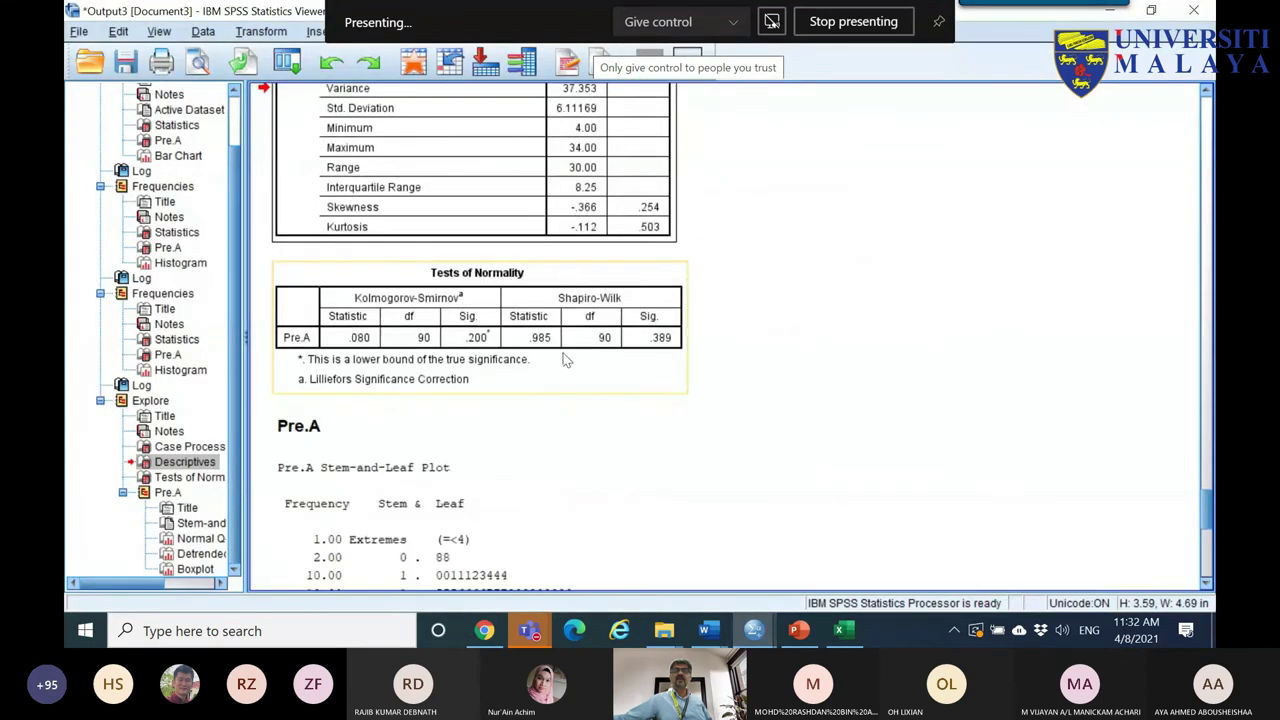
scroll(570, 355, up, 3)
scroll(478, 195, down, 5)
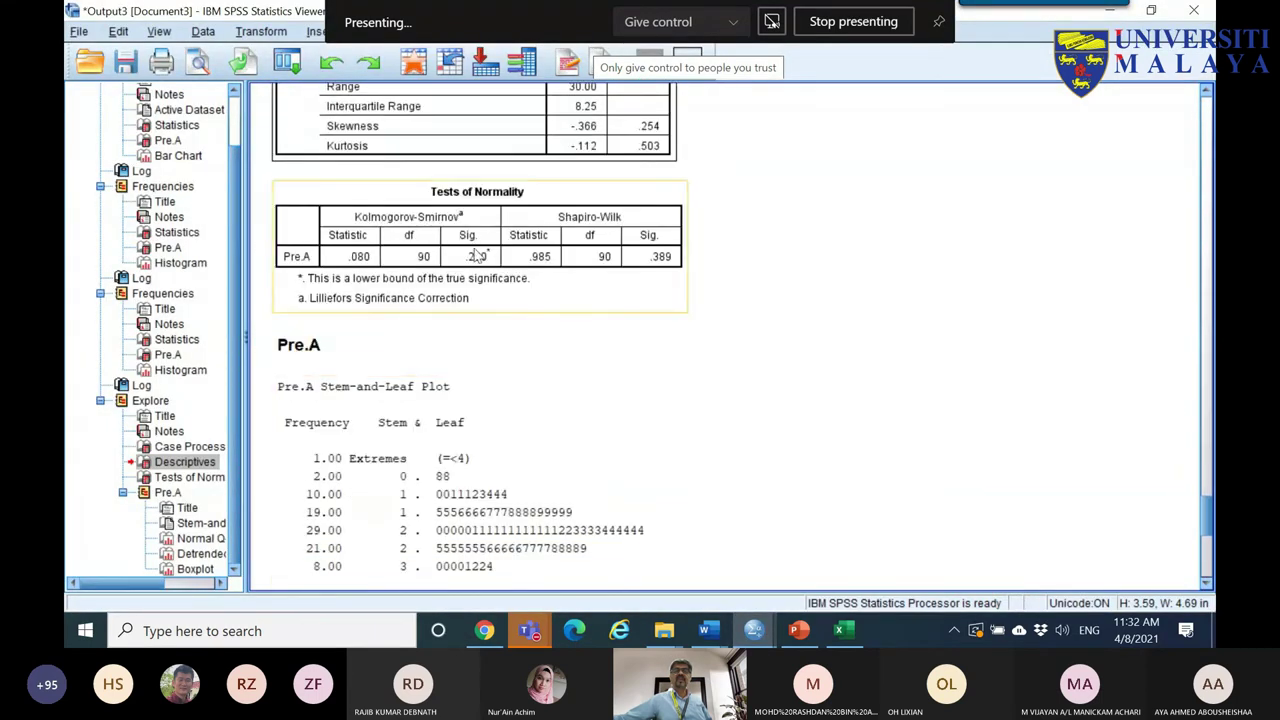
right_click(505, 240)
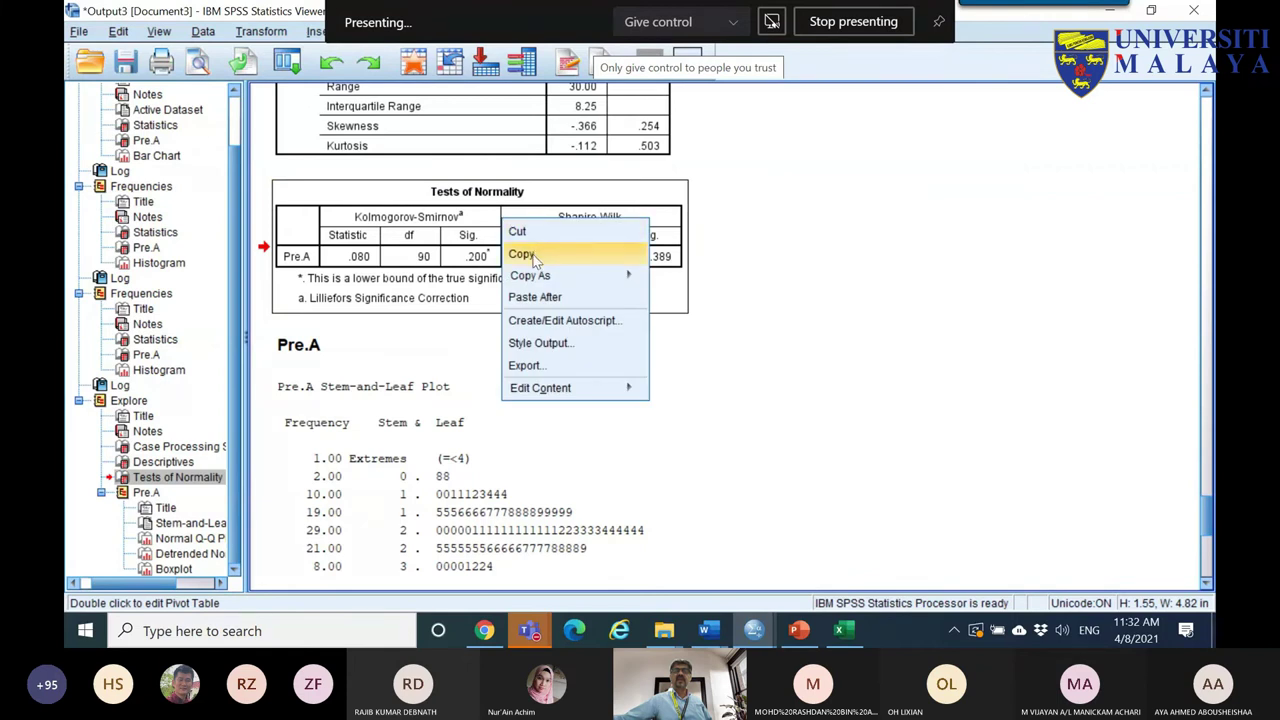
click(537, 251)
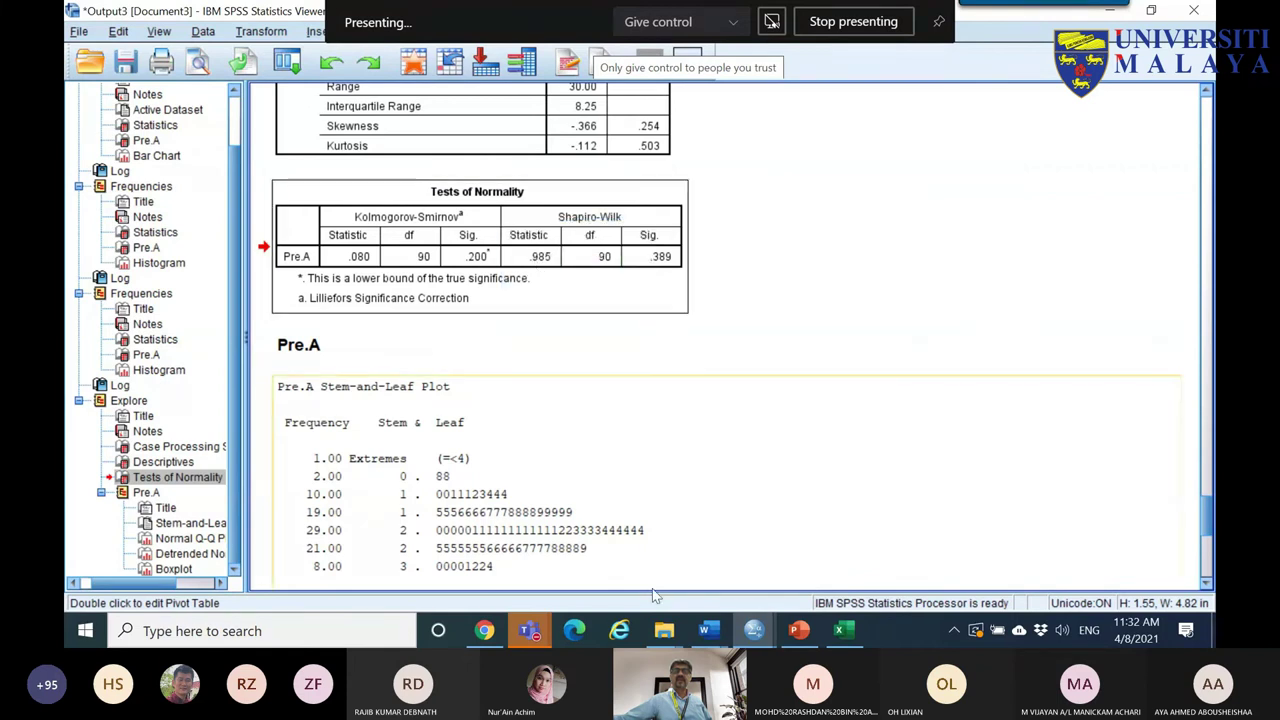
- Paste the Tests of Normality table at A50 of Sheet2 in Excel, and underline its Kolmogorov-Smirnov heading in pink
click(843, 630)
scroll(459, 502, down, 13)
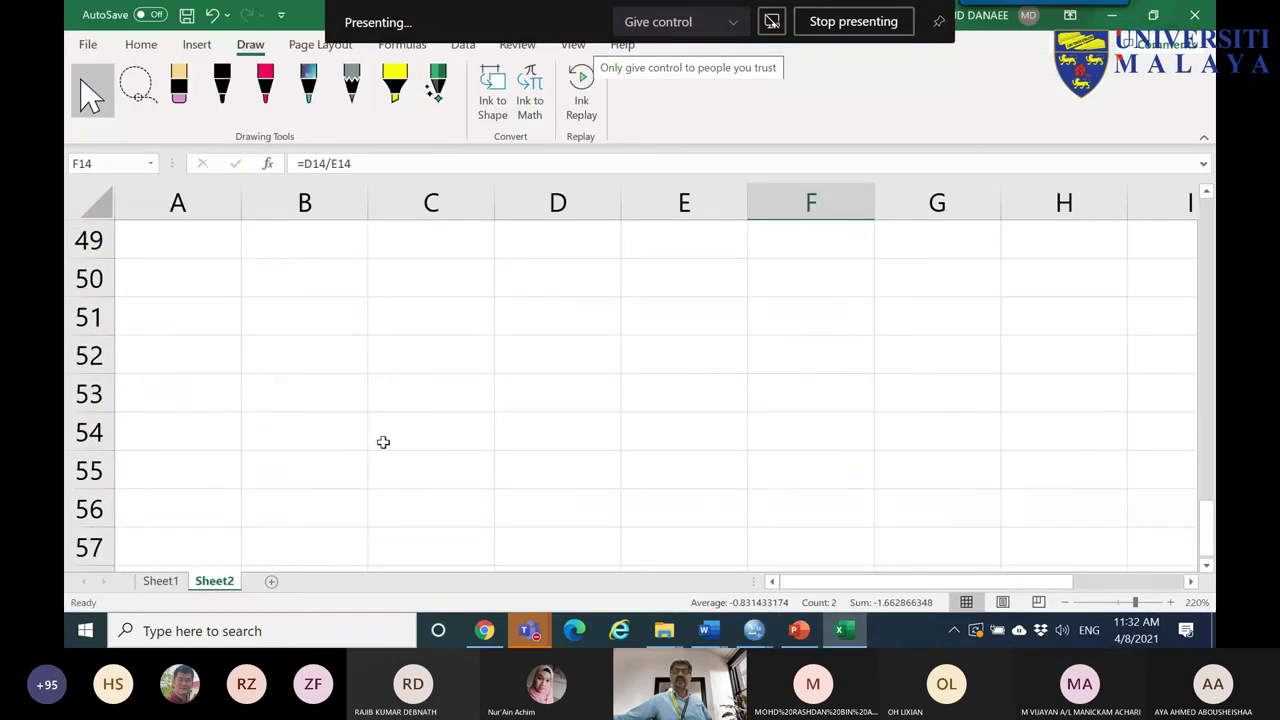
right_click(244, 279)
click(212, 288)
right_click(212, 288)
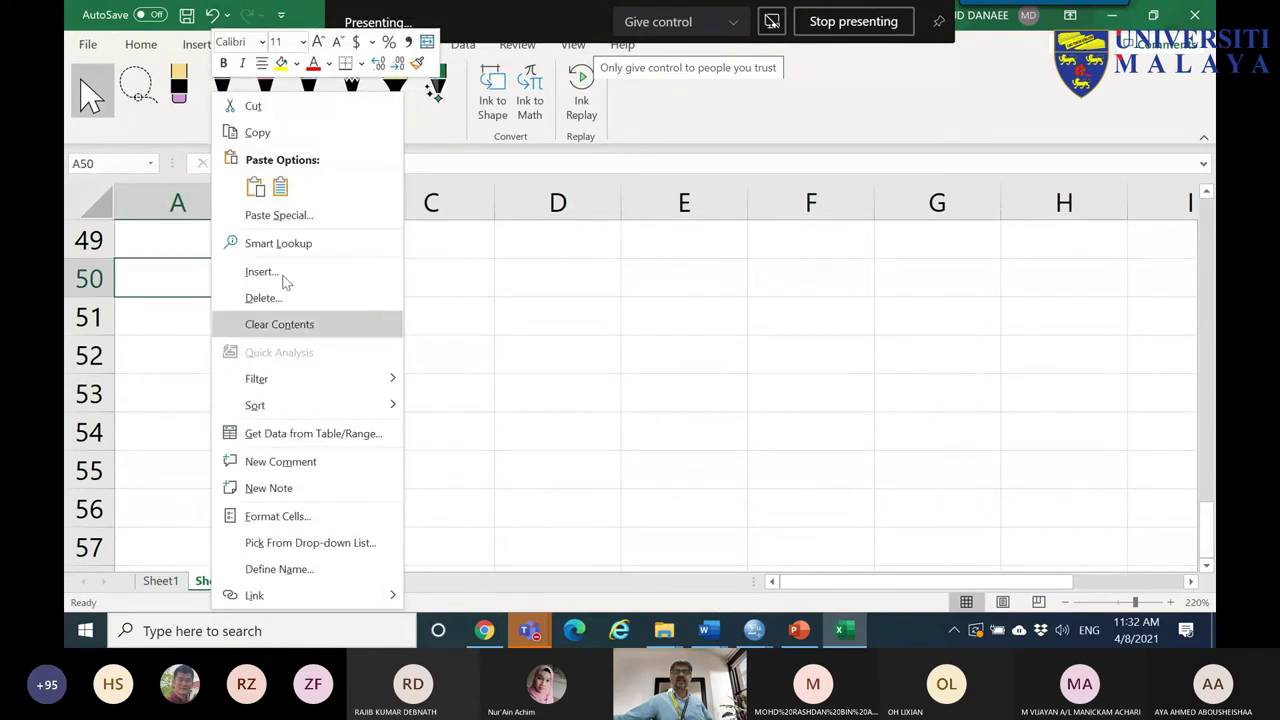
click(257, 188)
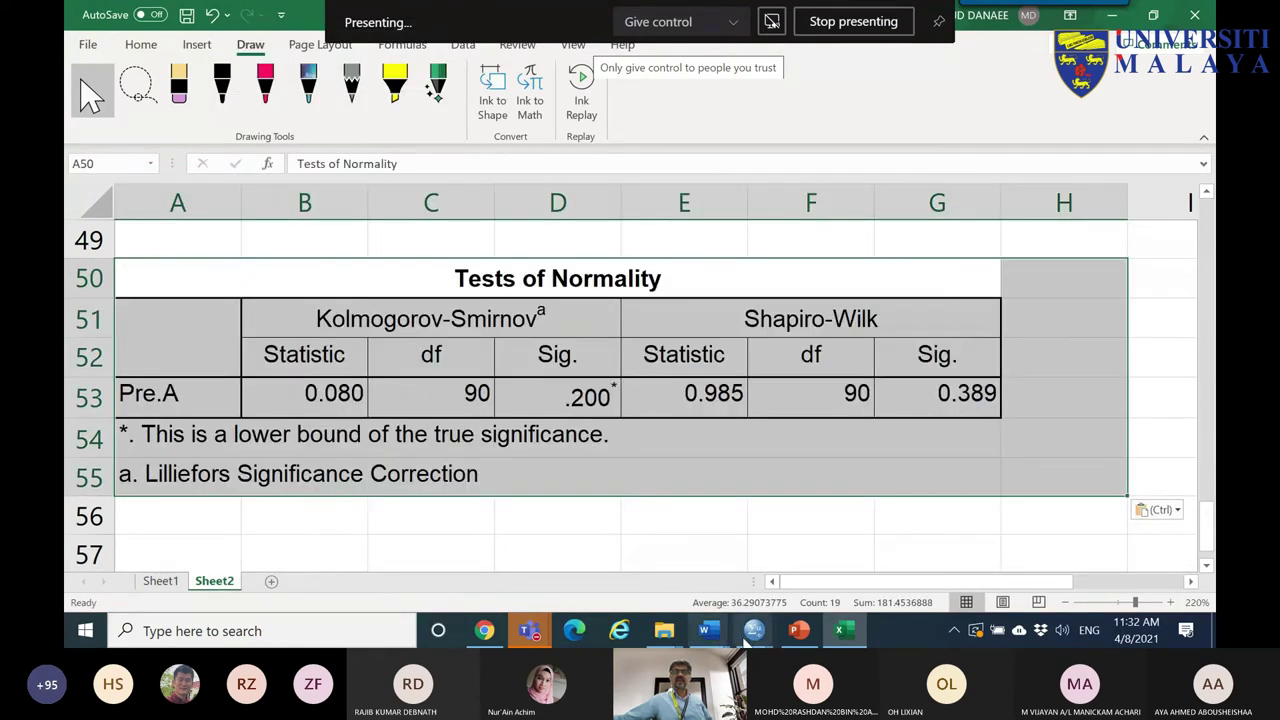
click(264, 88)
mouse_move(562, 320)
mouse_down()
mouse_move(422, 339)
mouse_move(326, 334)
mouse_up()
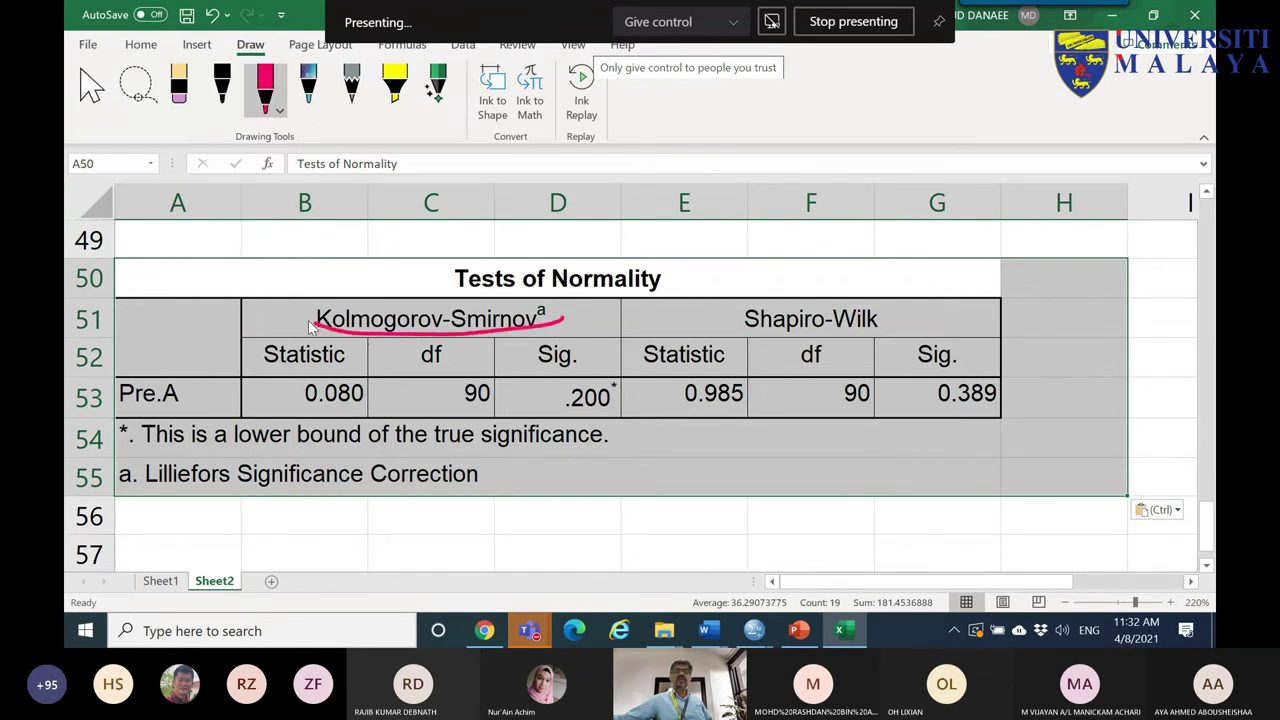
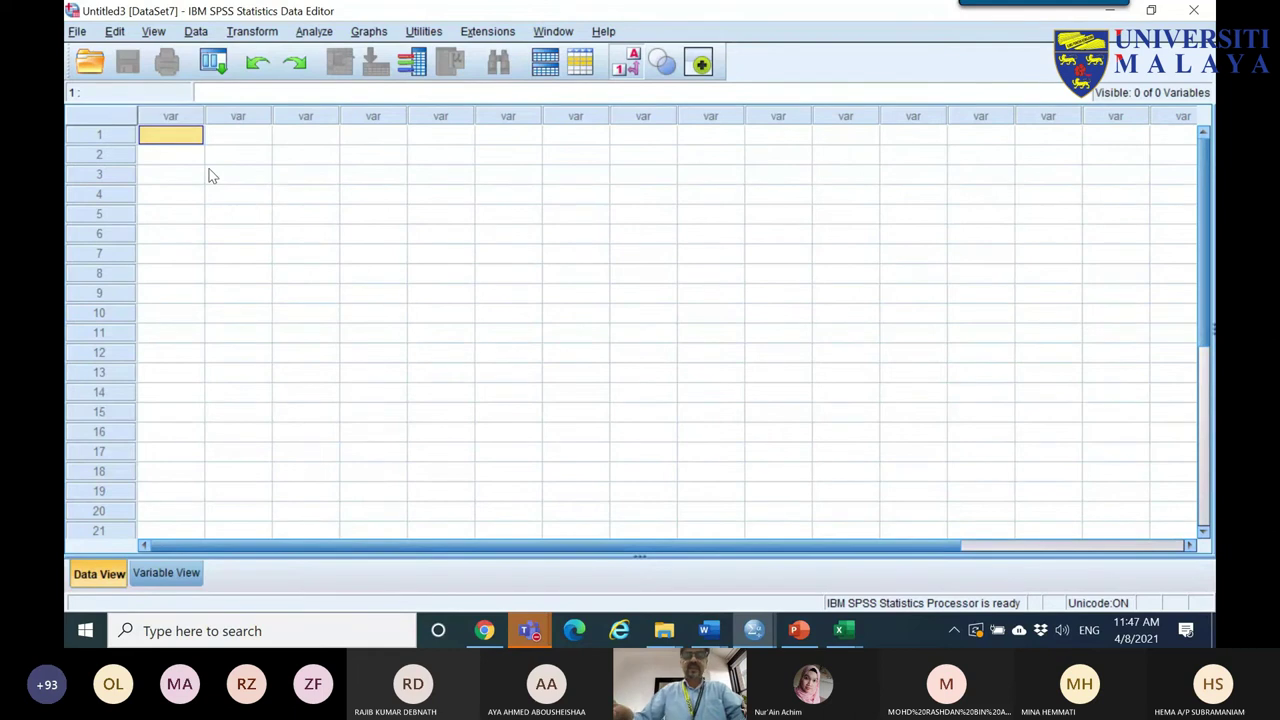
- Enter 1.30, 1.50, 1.76, 1.87 and 1.70 in rows 1 to 5 of the first column of the empty data set
text(1.3)
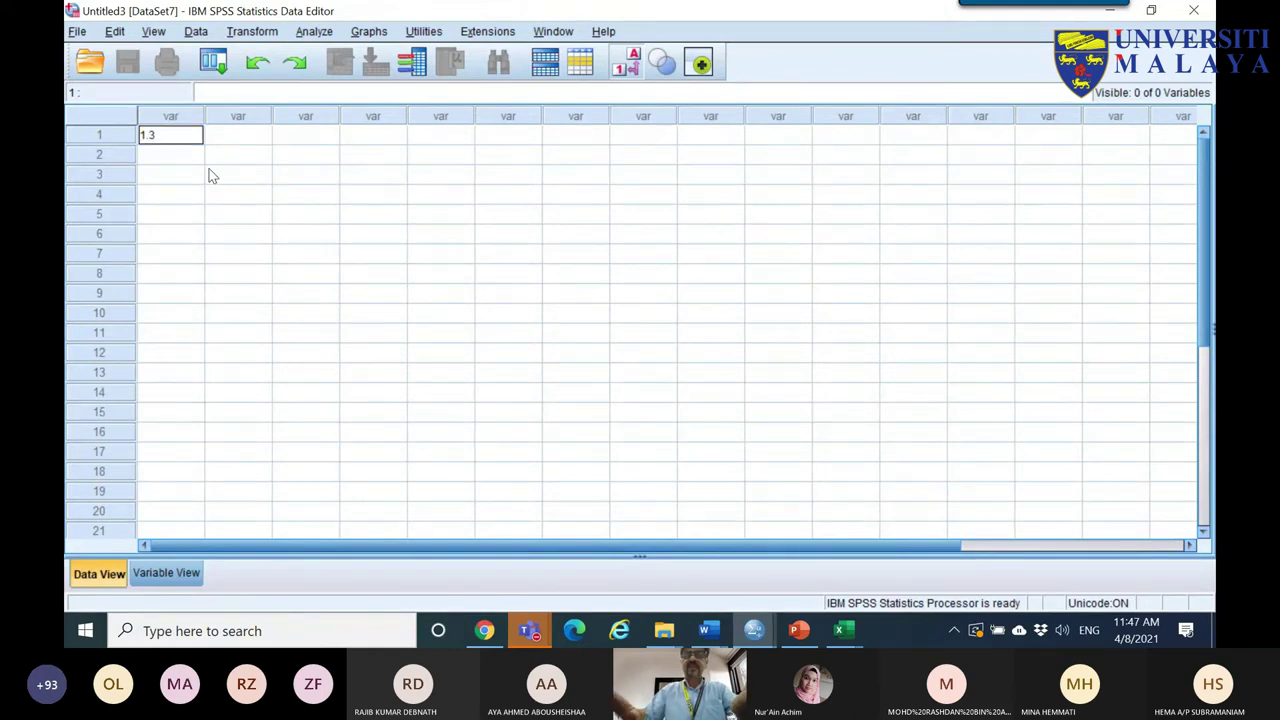
key(Return)
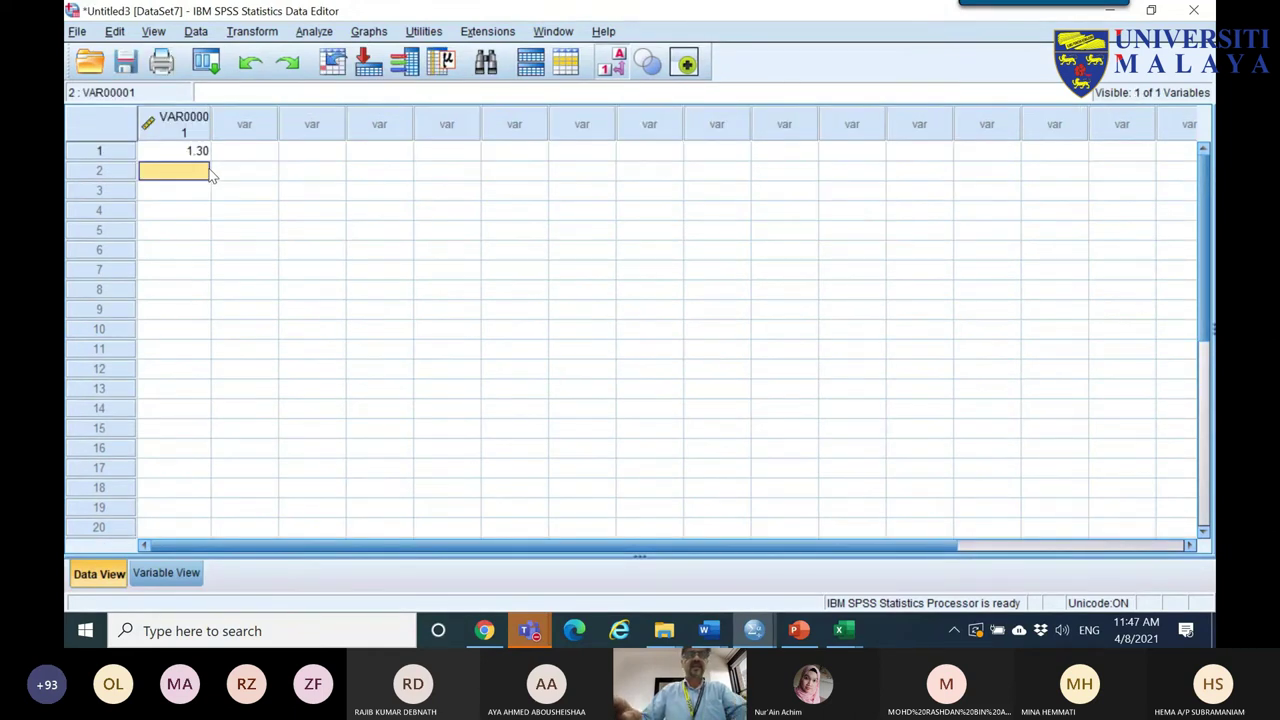
text(1.50)
key(Return)
text(1.76)
key(Return)
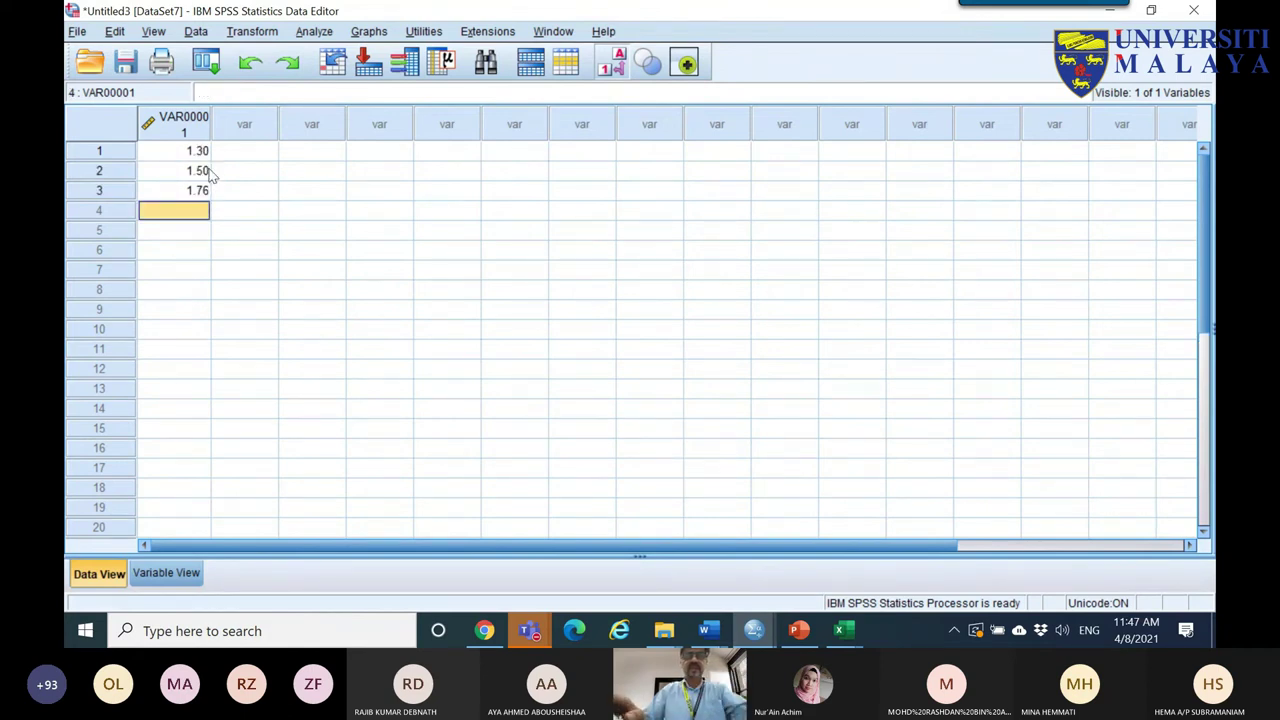
text(1.87)
key(Return)
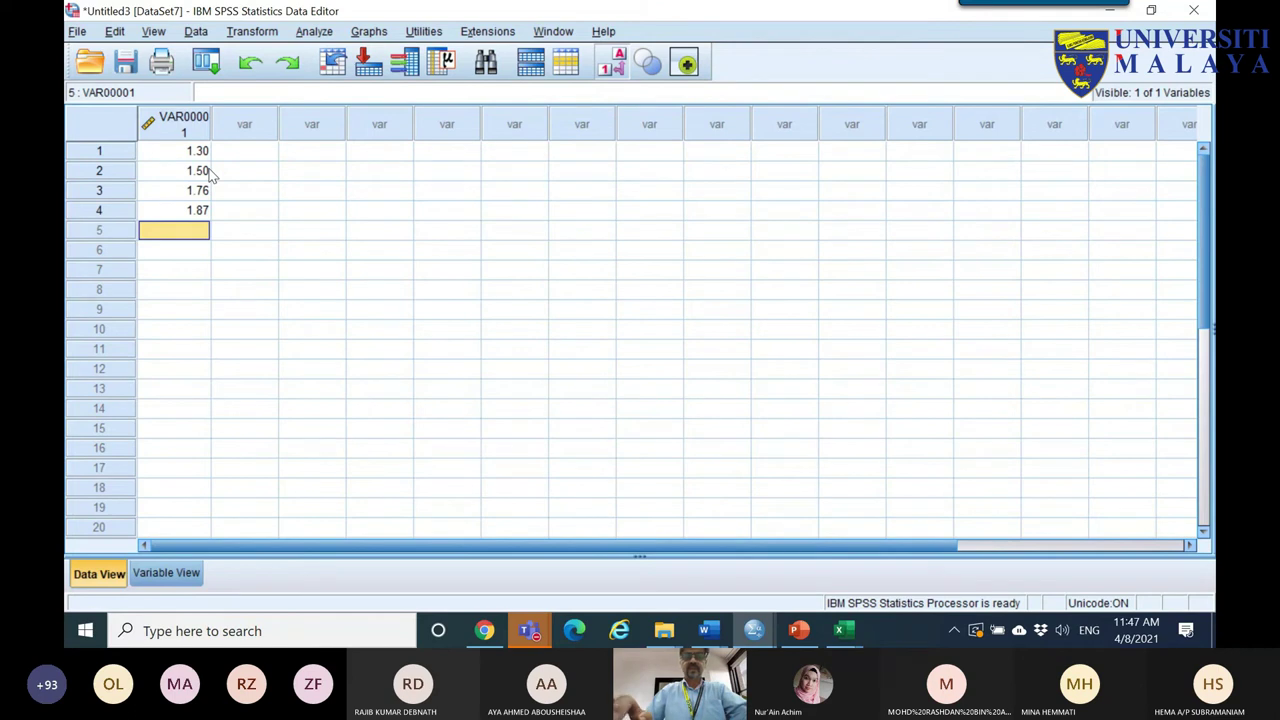
text(1.7)
key(Return)
- Continue the first column with 1.60, 1.90, 1.70, 1.60, 1.40 and 1.60 in rows 6 to 11
text(1)
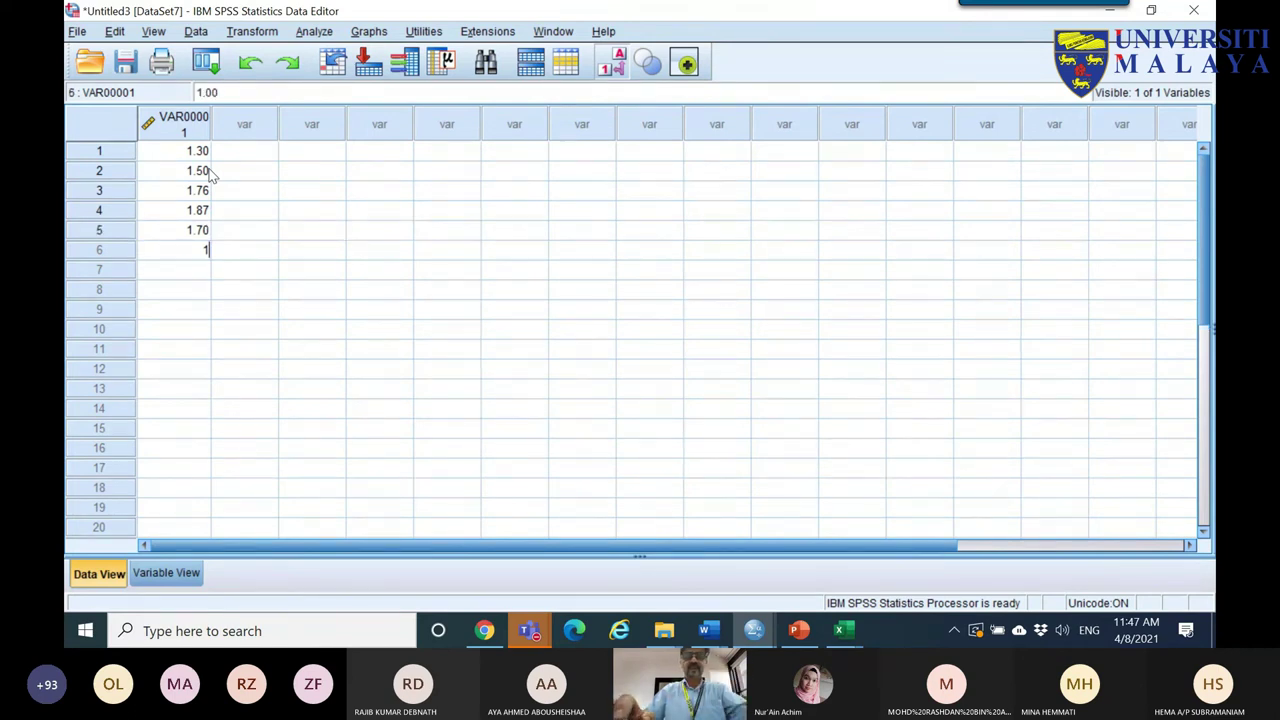
text(.6)
key(Return)
text(1.9)
key(Return)
text(1.7)
key(Return)
text(1)
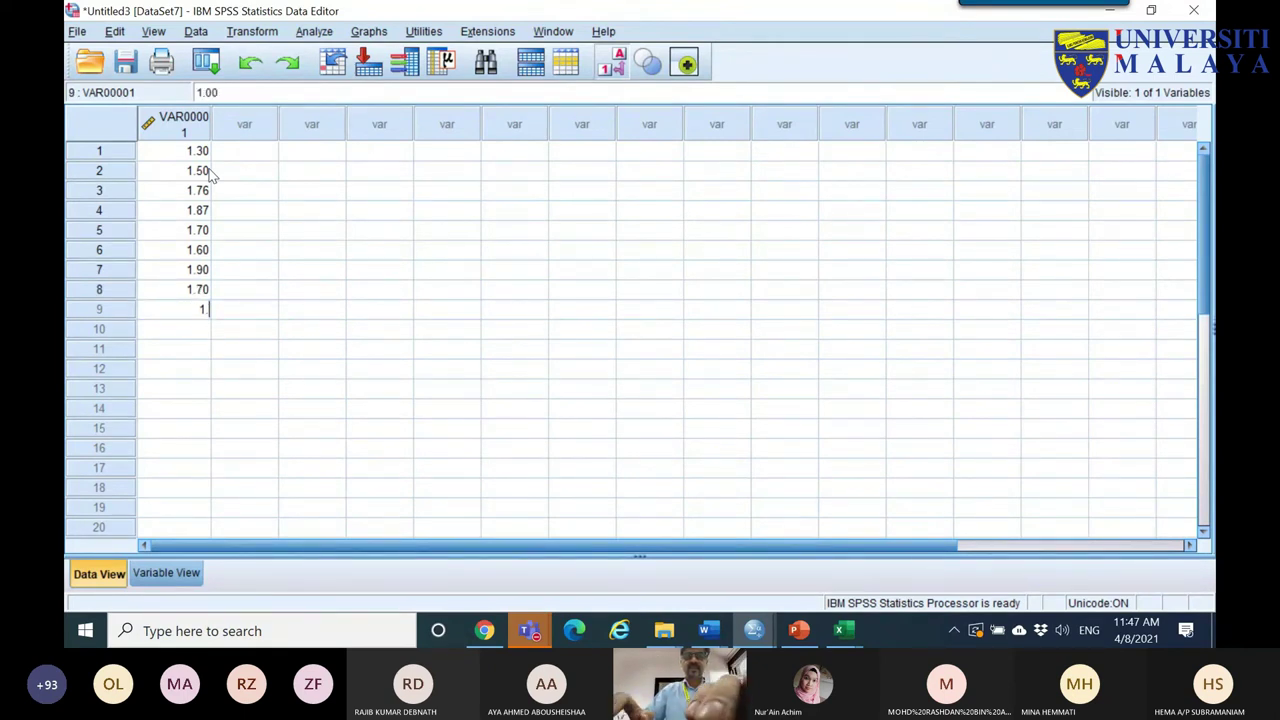
text(.6)
key(Return)
text(1.4)
key(Return)
text(1.6)
key(Return)
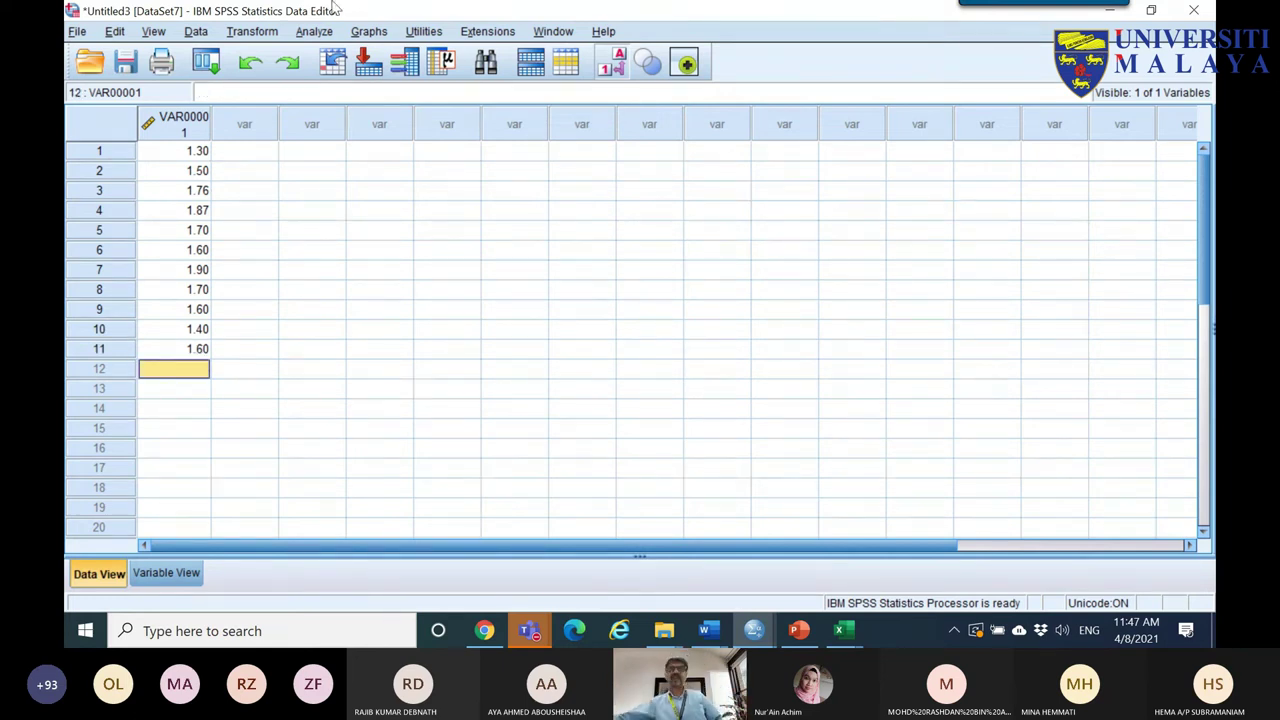
- Copy the values of rows 1 to 10 and paste them from row 12 down in the same column
drag(198, 152, 183, 337)
key(ctrl+c)
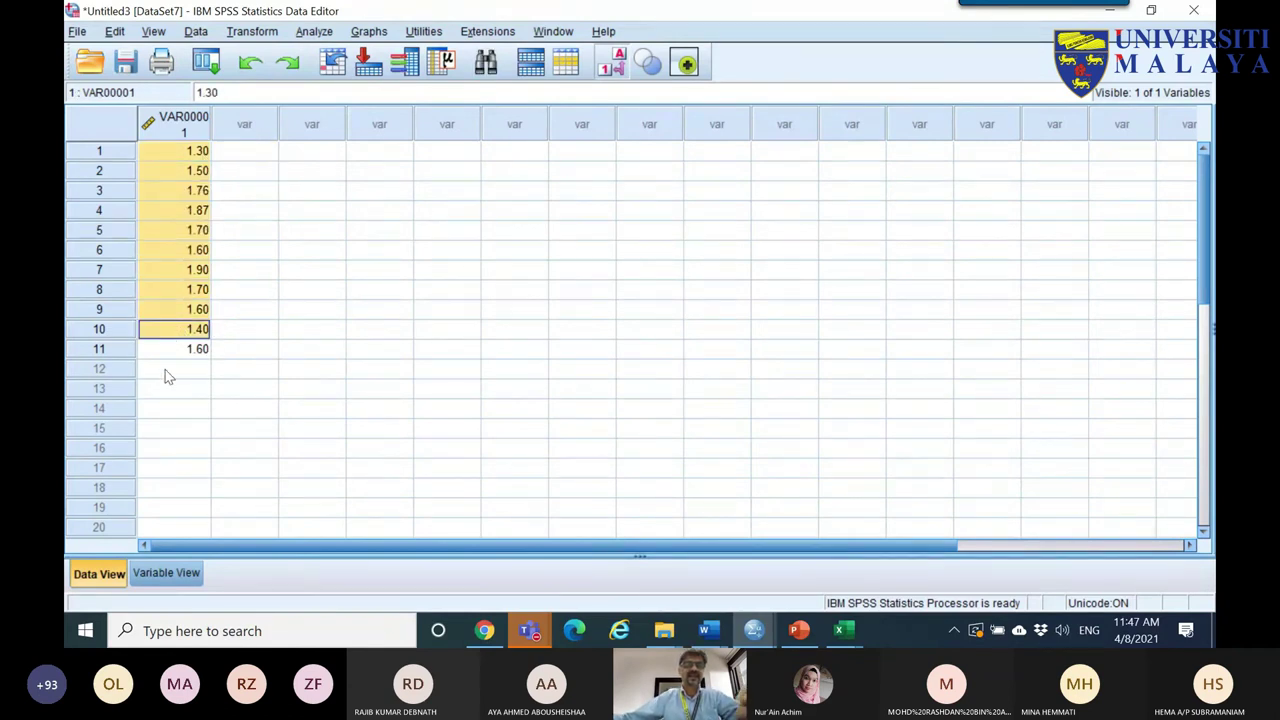
click(168, 375)
key(ctrl+v)
key(ctrl+a)
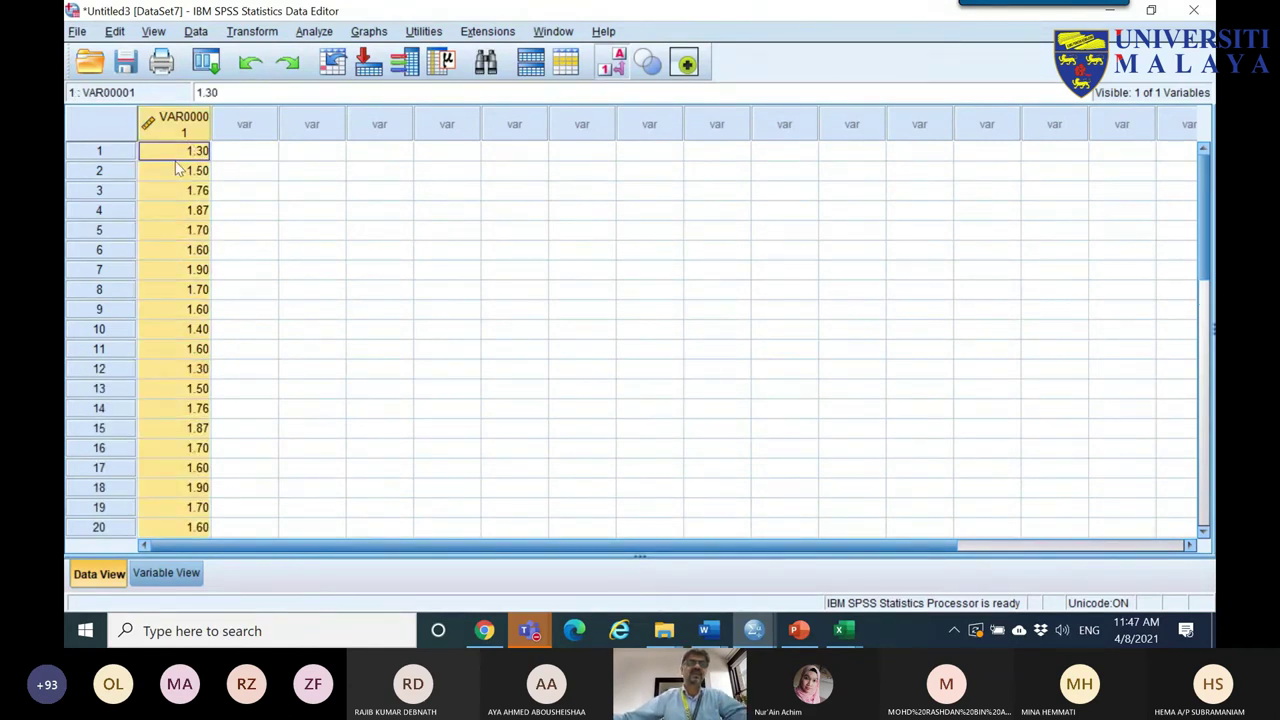
scroll(185, 280, down, 3)
drag(191, 369, 180, 75)
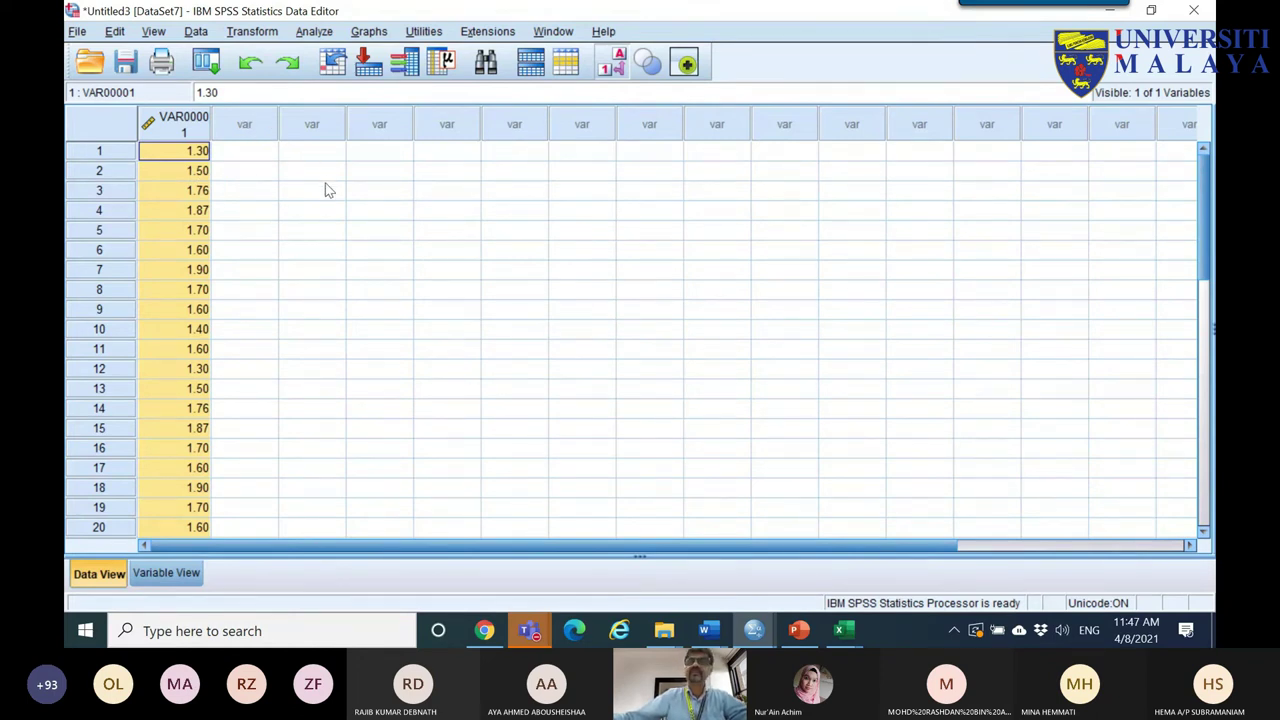
- Switch to Document2 in Word and handwrite "Mean = 1.9" in black below the normality notes, with strokes under the 1
mouse_move(708, 638)
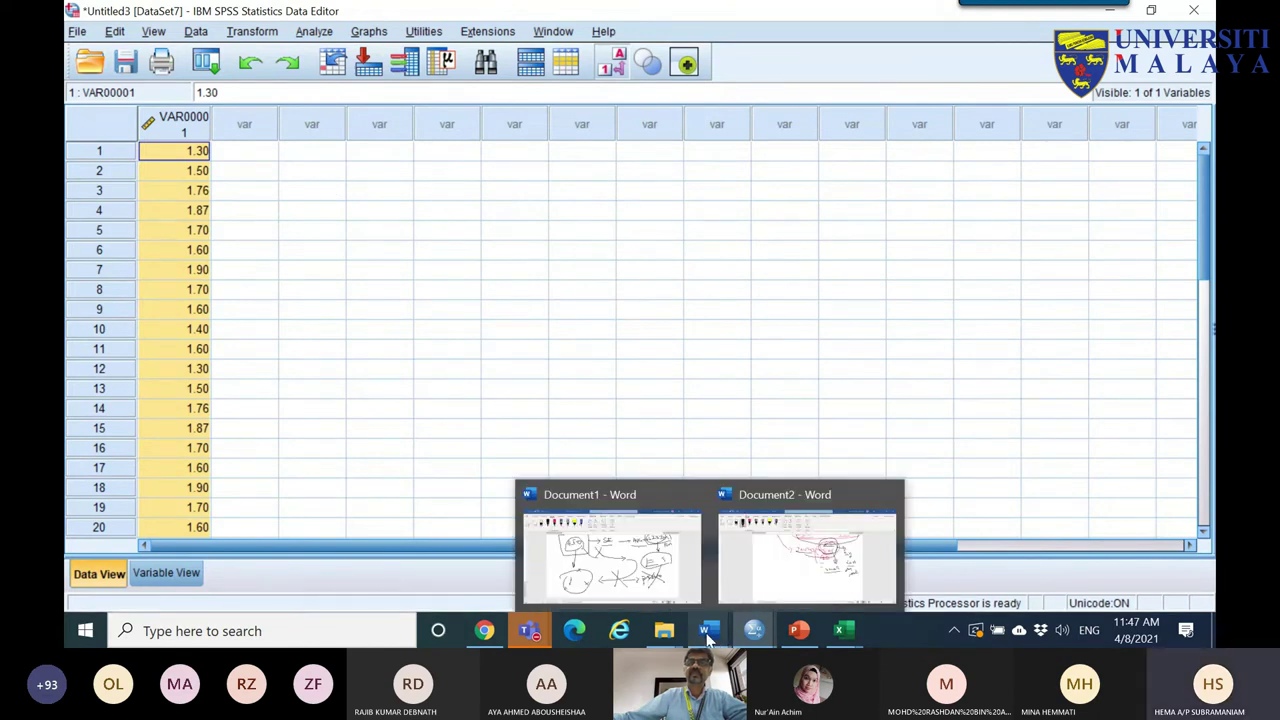
click(751, 566)
scroll(570, 380, down, 2)
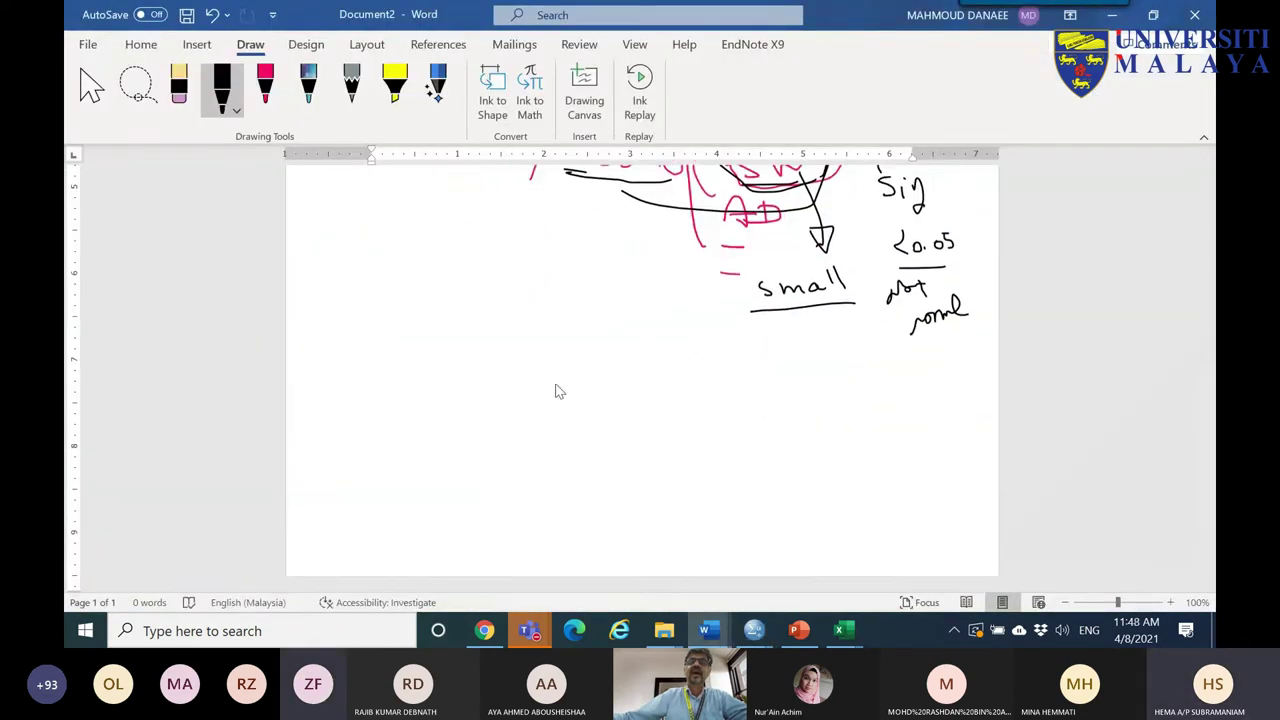
click(222, 90)
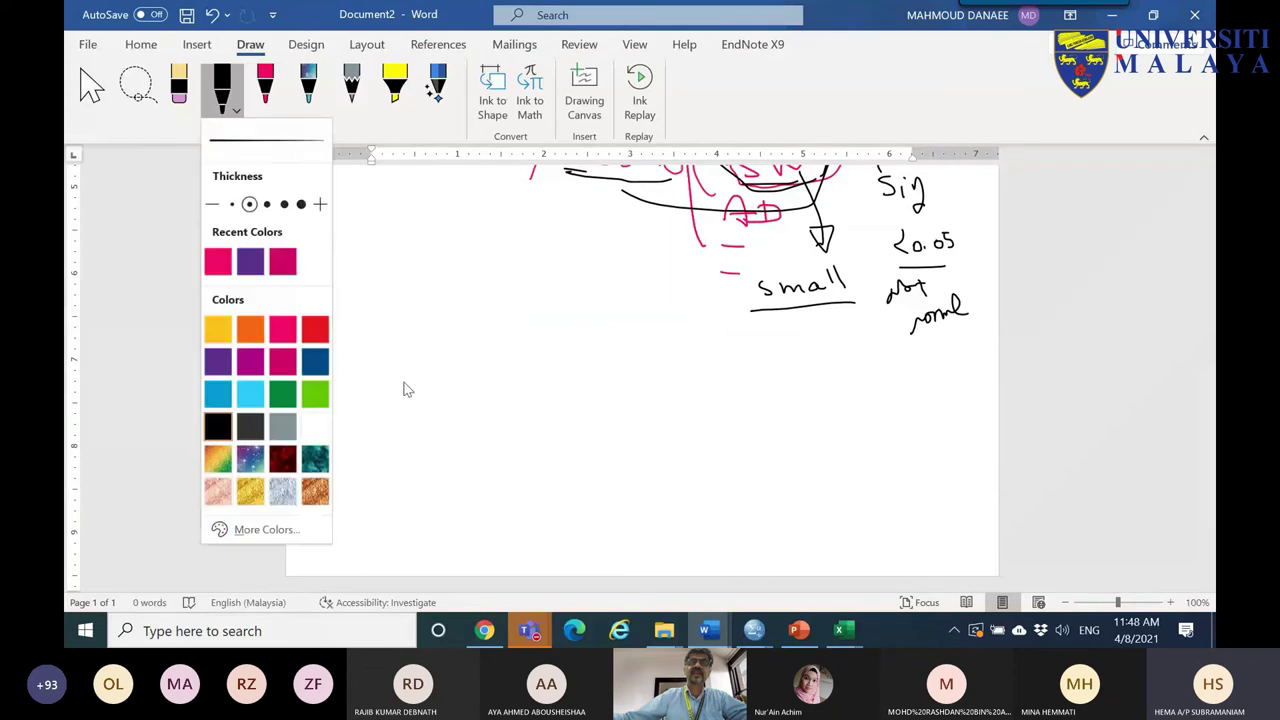
mouse_move(375, 467)
mouse_down()
mouse_move(400, 414)
mouse_move(449, 477)
mouse_move(495, 458)
mouse_move(605, 448)
mouse_up()
drag(634, 405, 632, 470)
click(655, 453)
drag(702, 410, 708, 468)
mouse_move(631, 468)
mouse_down()
mouse_move(682, 467)
mouse_move(660, 481)
mouse_up()
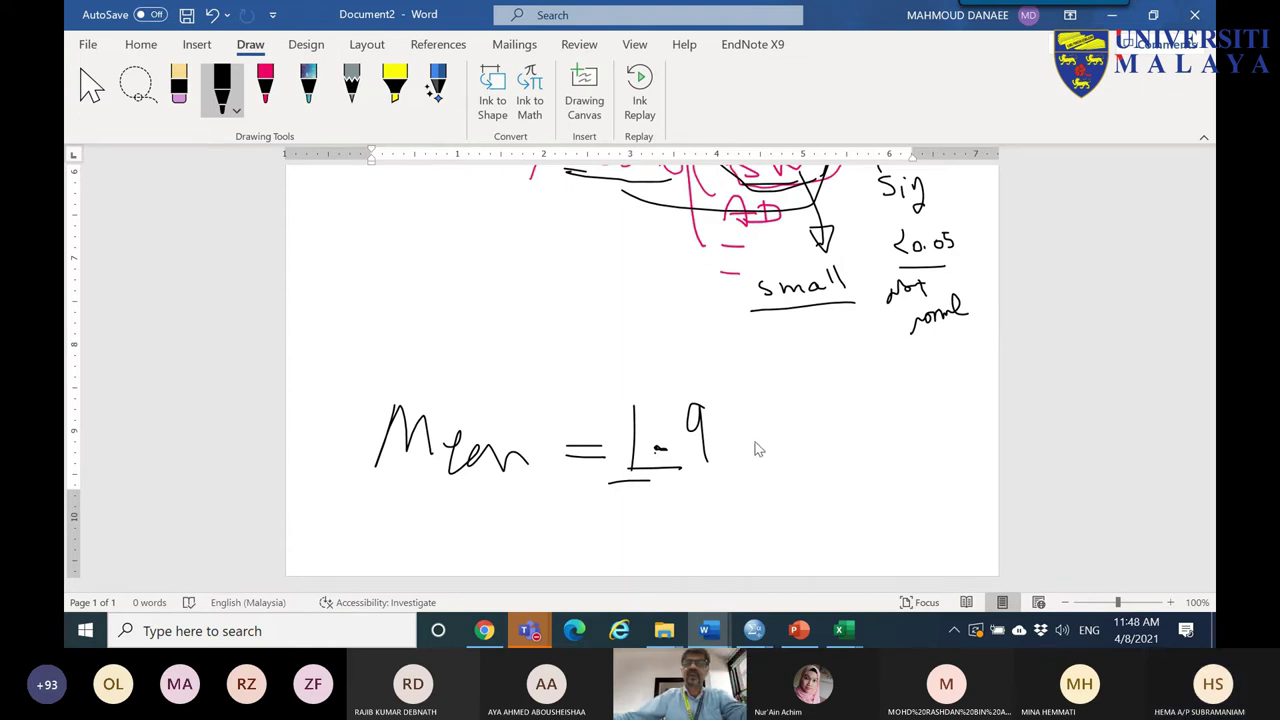
- Add "gr ?" after the handwritten mean and draw a black frame around the whole note
mouse_move(738, 446)
mouse_down()
mouse_move(756, 470)
mouse_move(736, 490)
mouse_up()
drag(772, 458, 786, 440)
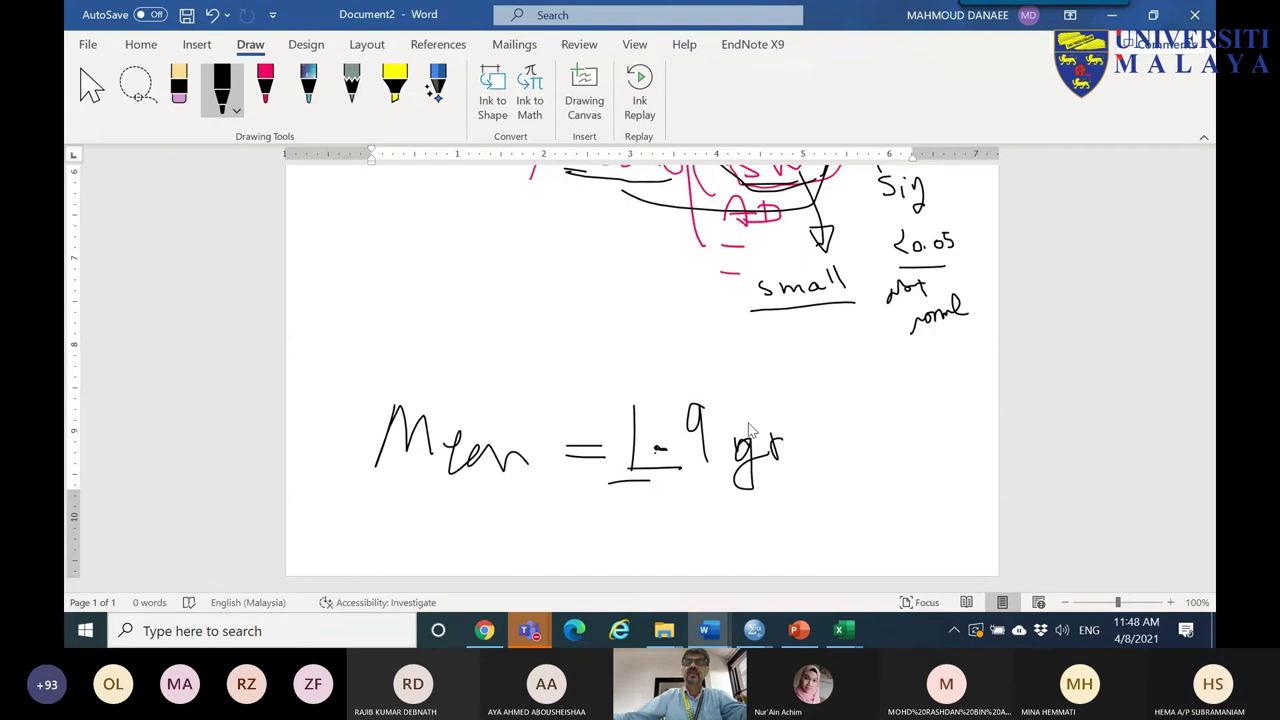
mouse_move(820, 396)
mouse_down()
mouse_move(838, 394)
mouse_move(829, 437)
mouse_up()
click(832, 455)
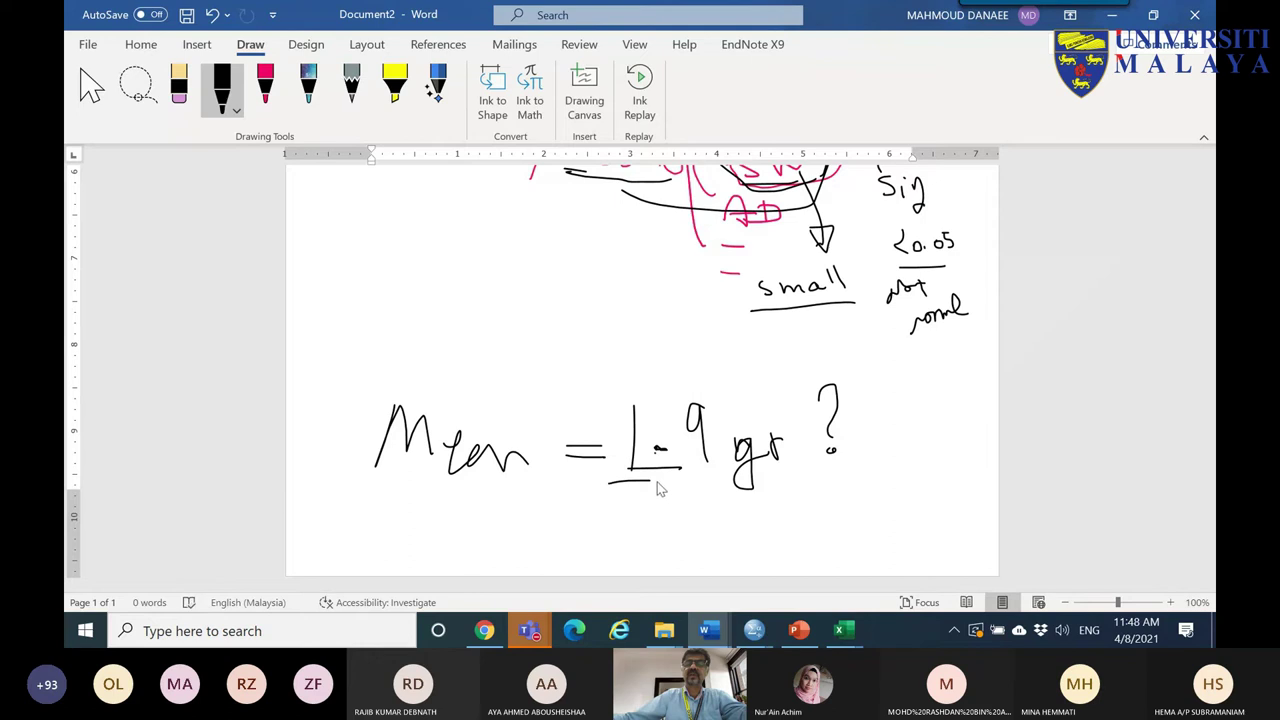
mouse_move(375, 346)
mouse_down()
mouse_move(870, 350)
mouse_move(900, 358)
mouse_move(899, 493)
mouse_move(378, 530)
mouse_move(295, 519)
mouse_move(341, 373)
mouse_up()
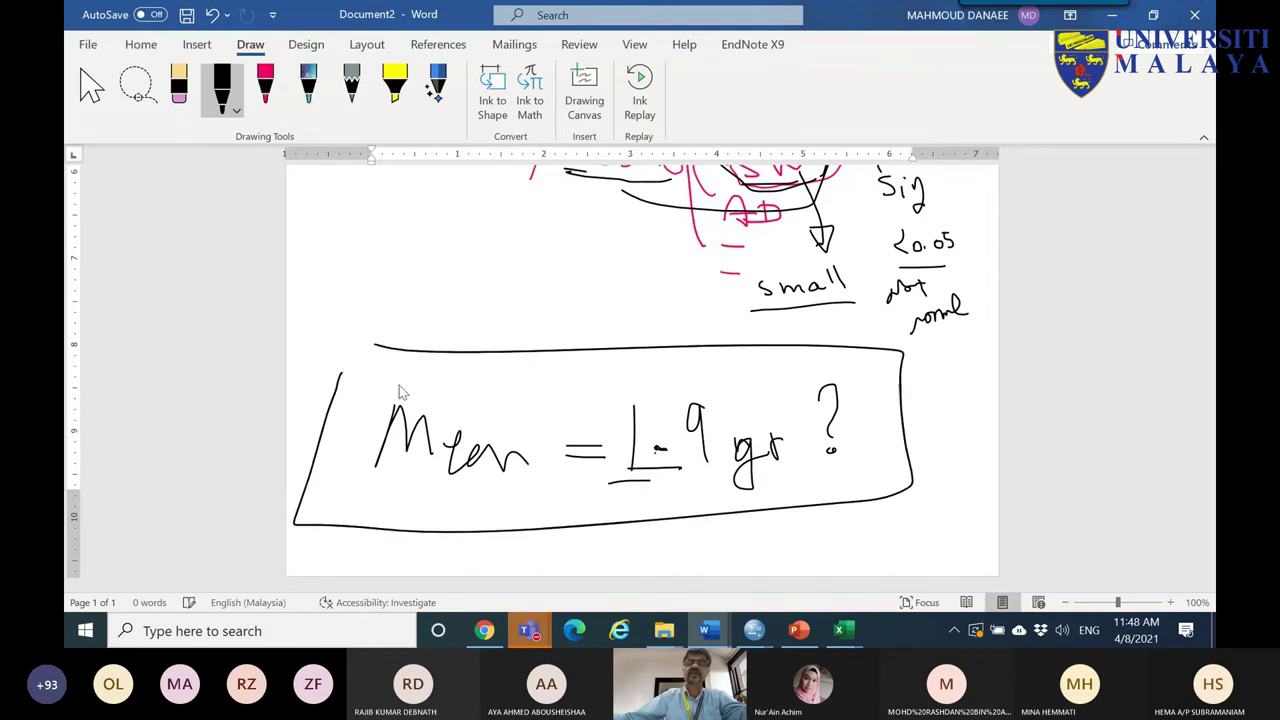
- Add a blank page to the document and handwrite "H0 μ = 1.9" and "H1 μ ≠ 1.9" on it in pink
key(ctrl+z)
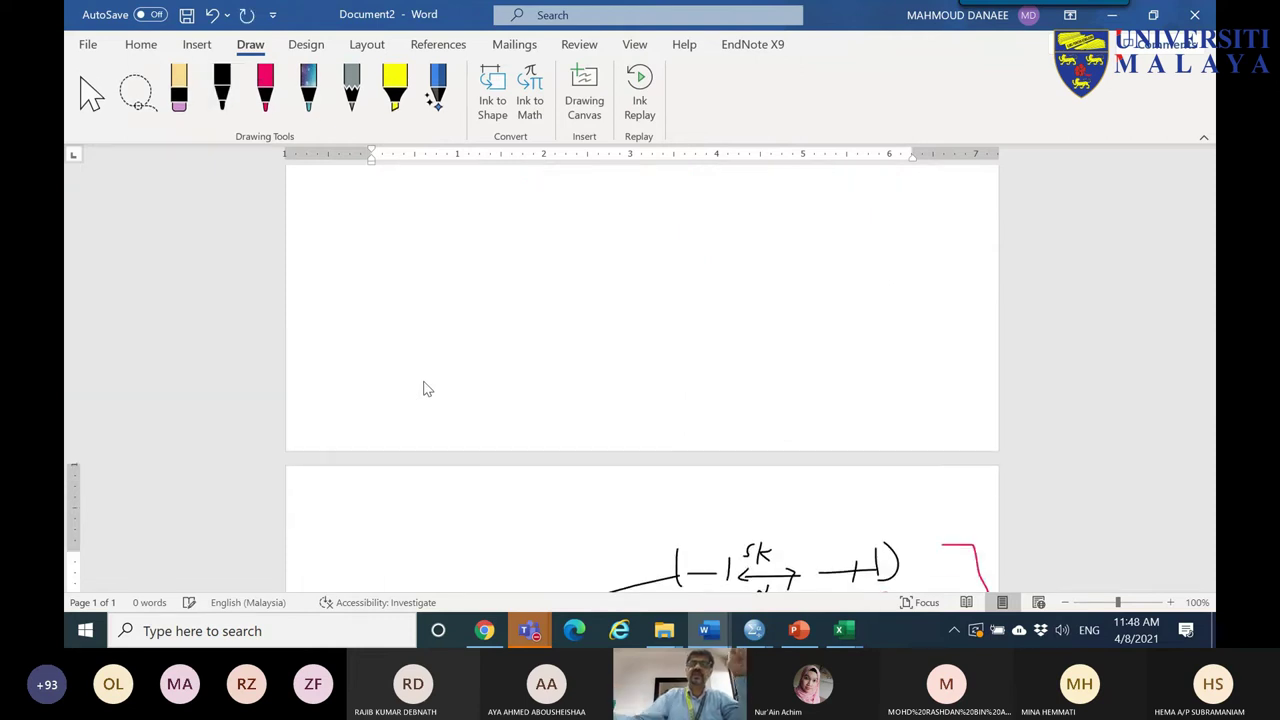
scroll(395, 410, down, 8)
click(178, 88)
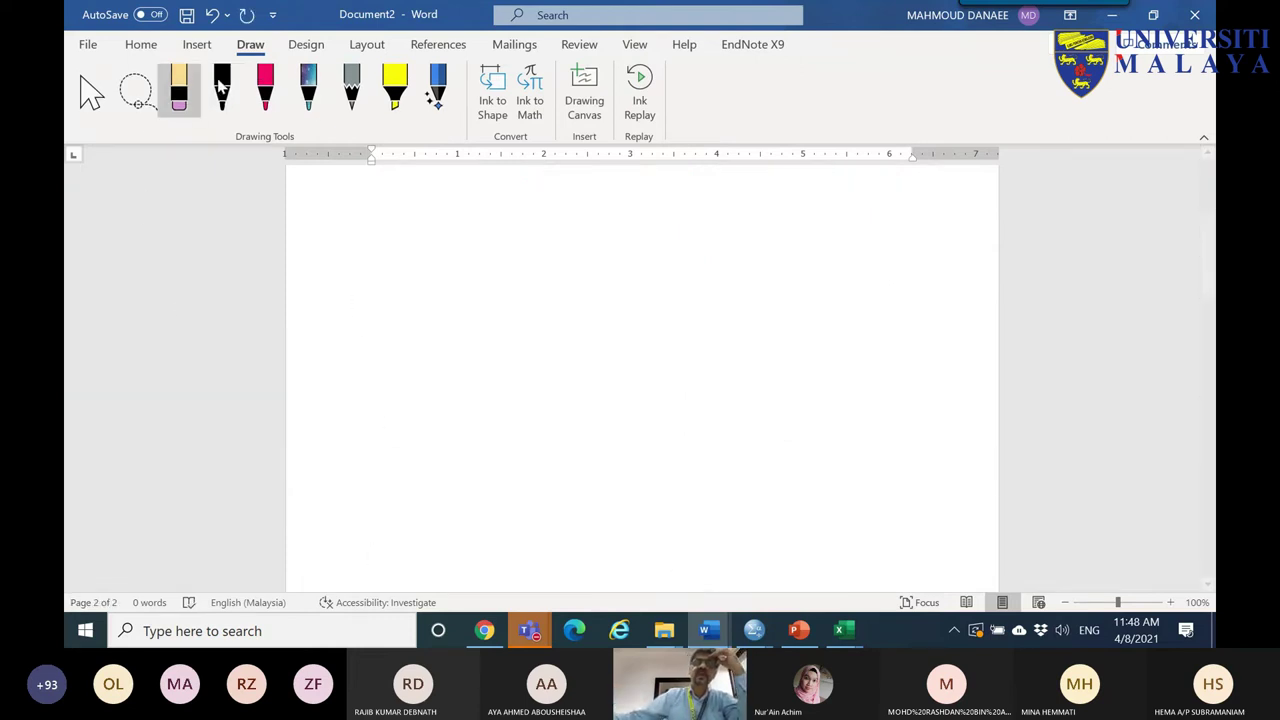
click(265, 88)
mouse_move(415, 238)
mouse_down()
mouse_move(431, 297)
mouse_move(436, 280)
mouse_move(457, 282)
mouse_move(510, 305)
mouse_move(516, 266)
mouse_move(537, 282)
mouse_move(564, 275)
mouse_move(623, 232)
mouse_move(629, 270)
mouse_up()
click(603, 264)
mouse_move(412, 345)
mouse_down()
mouse_move(411, 390)
mouse_move(446, 373)
mouse_move(497, 407)
mouse_move(516, 366)
mouse_move(528, 375)
mouse_move(565, 358)
mouse_move(550, 392)
mouse_up()
drag(590, 340, 591, 366)
click(610, 364)
drag(638, 330, 641, 370)
- Draw a pink line under the hypotheses, a vertical line before them and a check mark beside them
drag(399, 426, 688, 407)
drag(337, 230, 338, 358)
drag(757, 292, 815, 268)
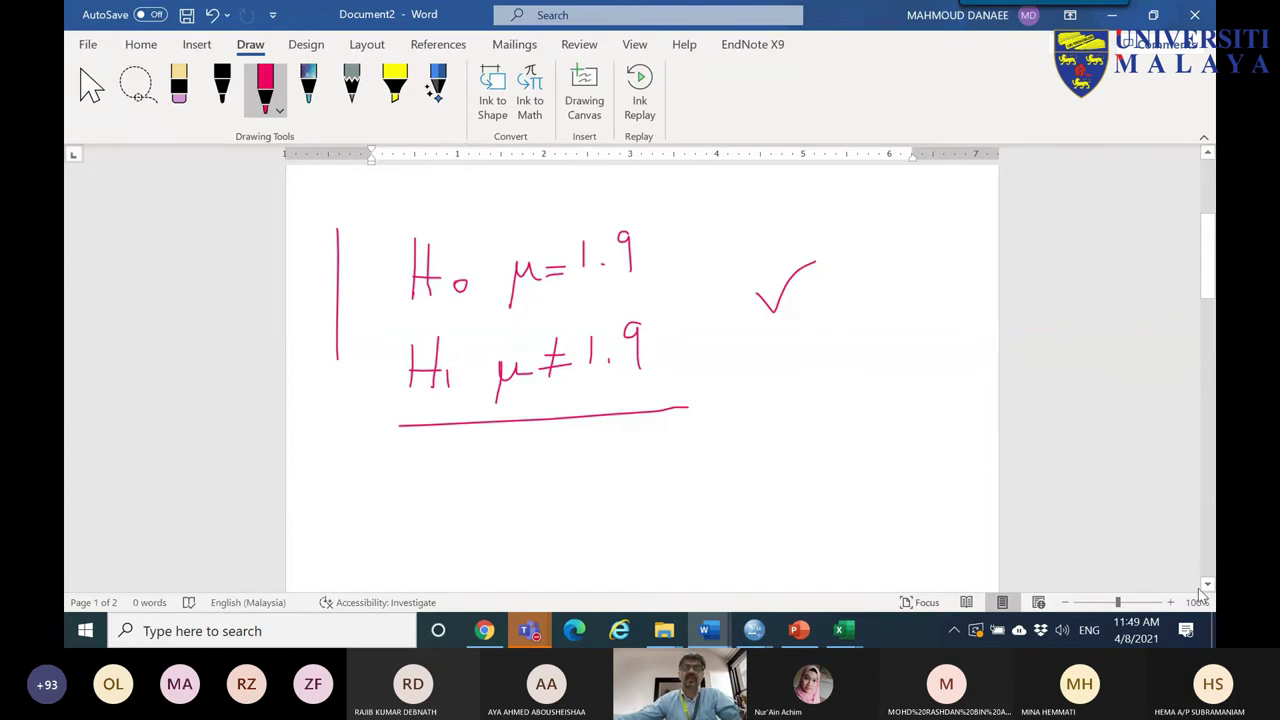
- Switch to slide 34 in PowerPoint, circle "One sample" in pink and underline the "Quantitative variables" heading of the normally distributed column
click(800, 630)
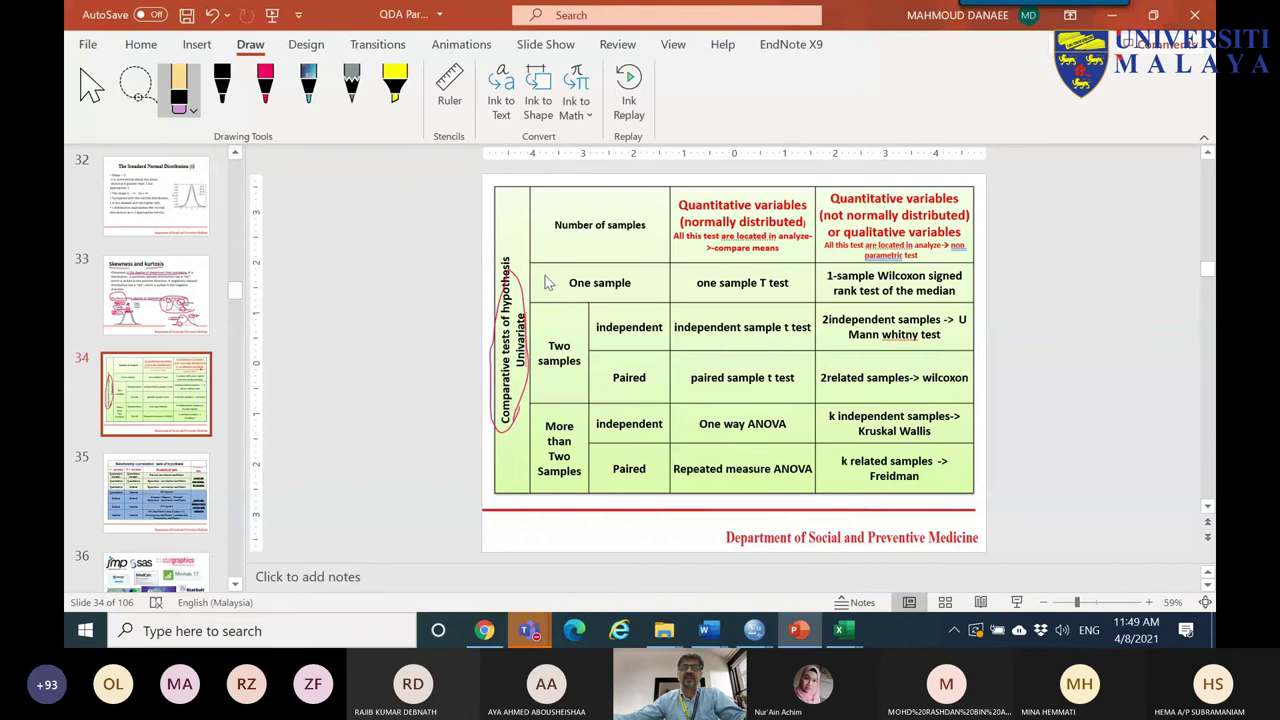
click(265, 85)
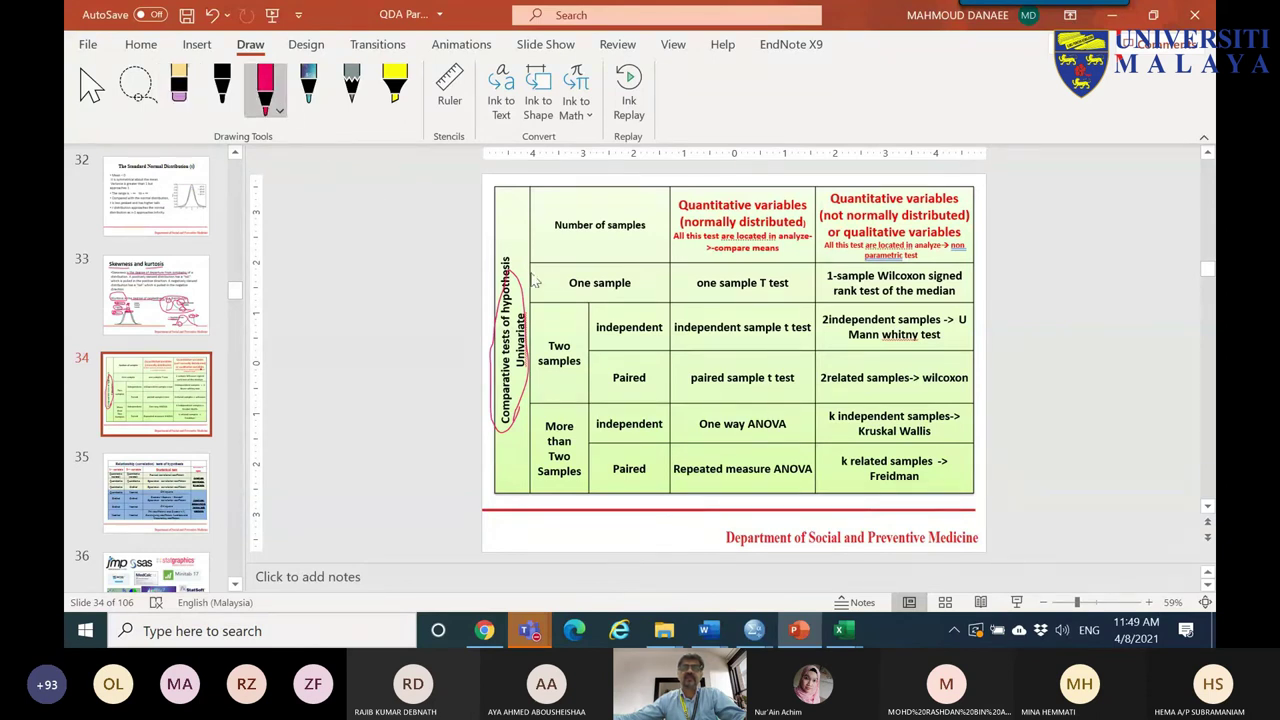
mouse_move(548, 272)
mouse_down()
mouse_move(550, 305)
mouse_move(545, 282)
mouse_up()
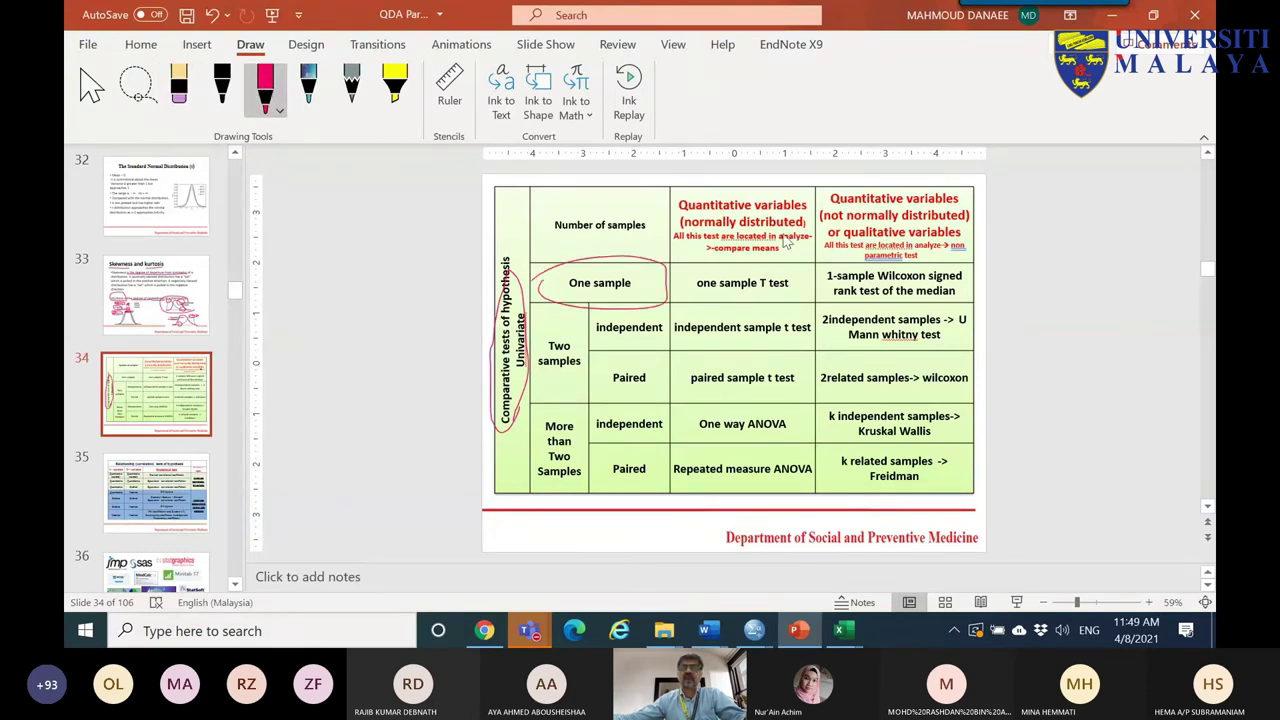
drag(675, 215, 758, 216)
- Switch to the Untitled3 data set in the SPSS Data Editor
mouse_move(750, 636)
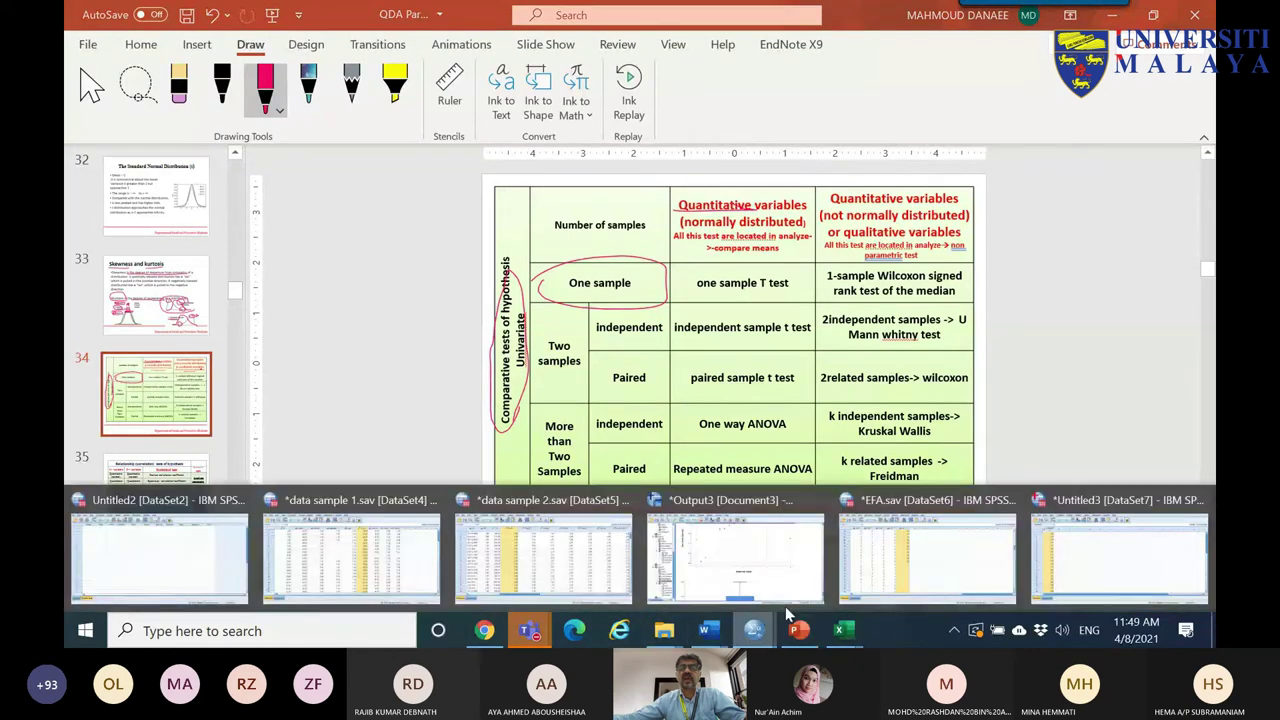
click(1090, 558)
click(314, 31)
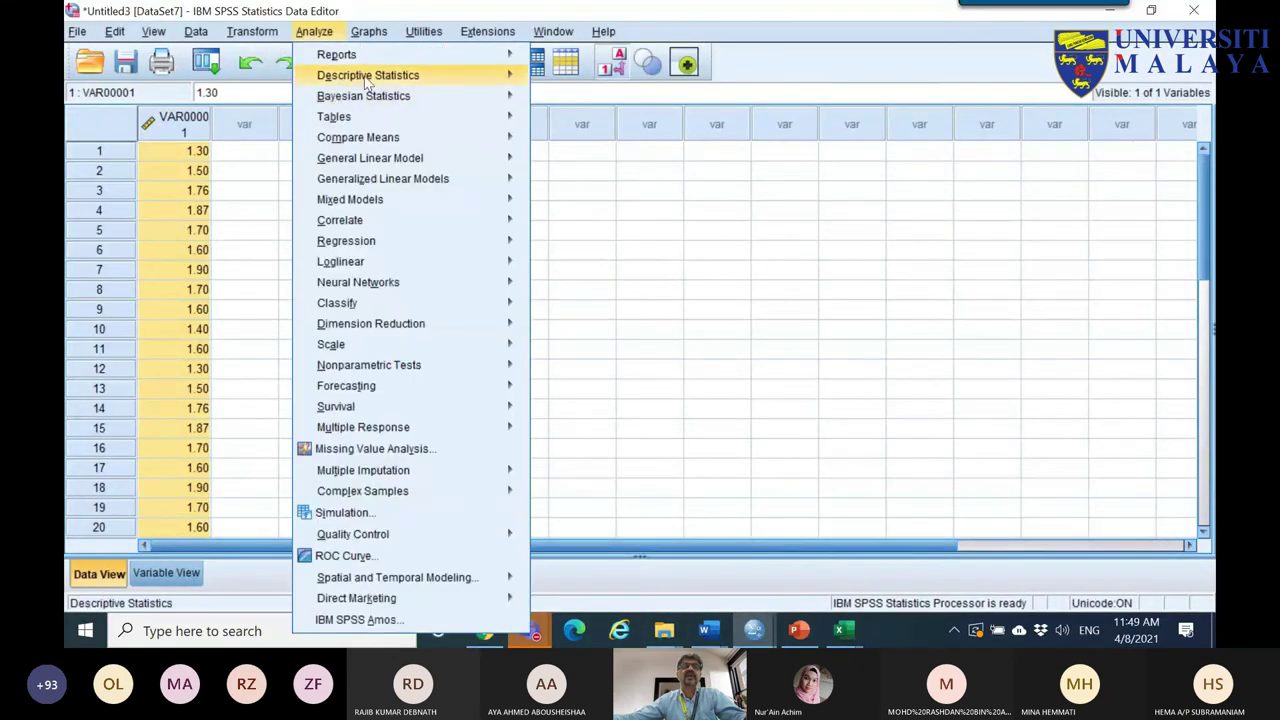
mouse_move(366, 80)
click(565, 120)
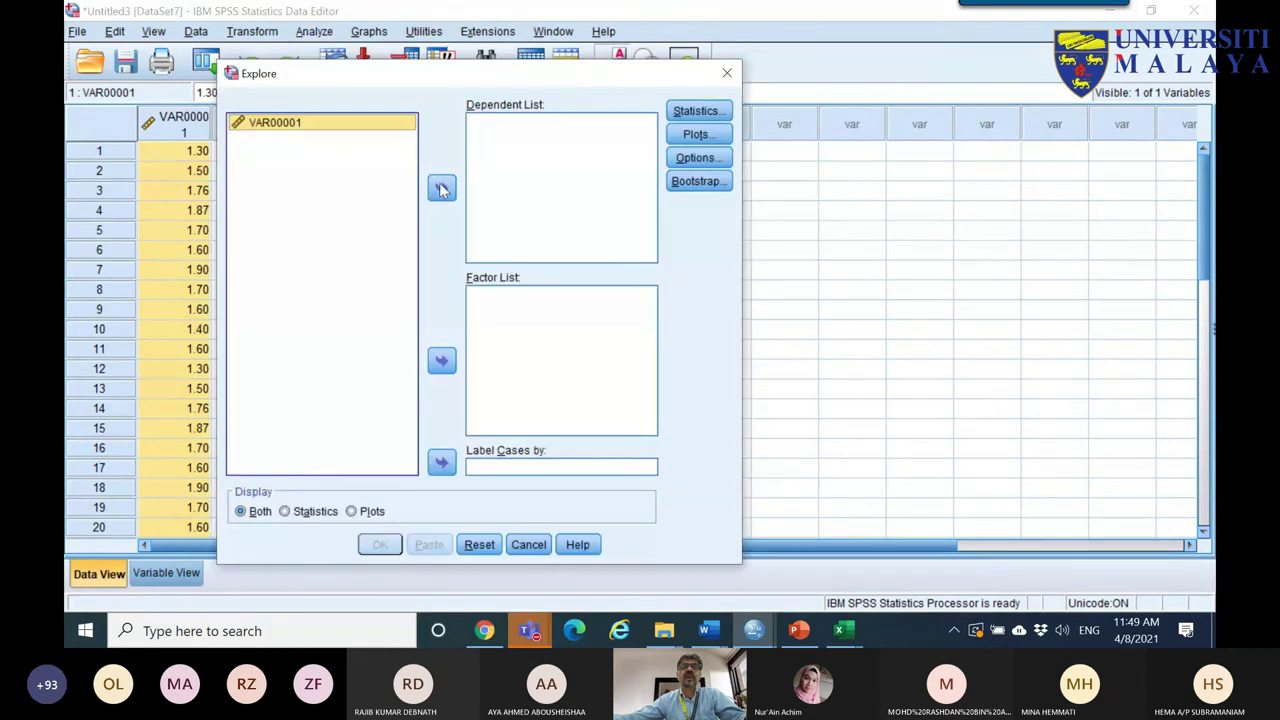
click(442, 189)
click(727, 73)
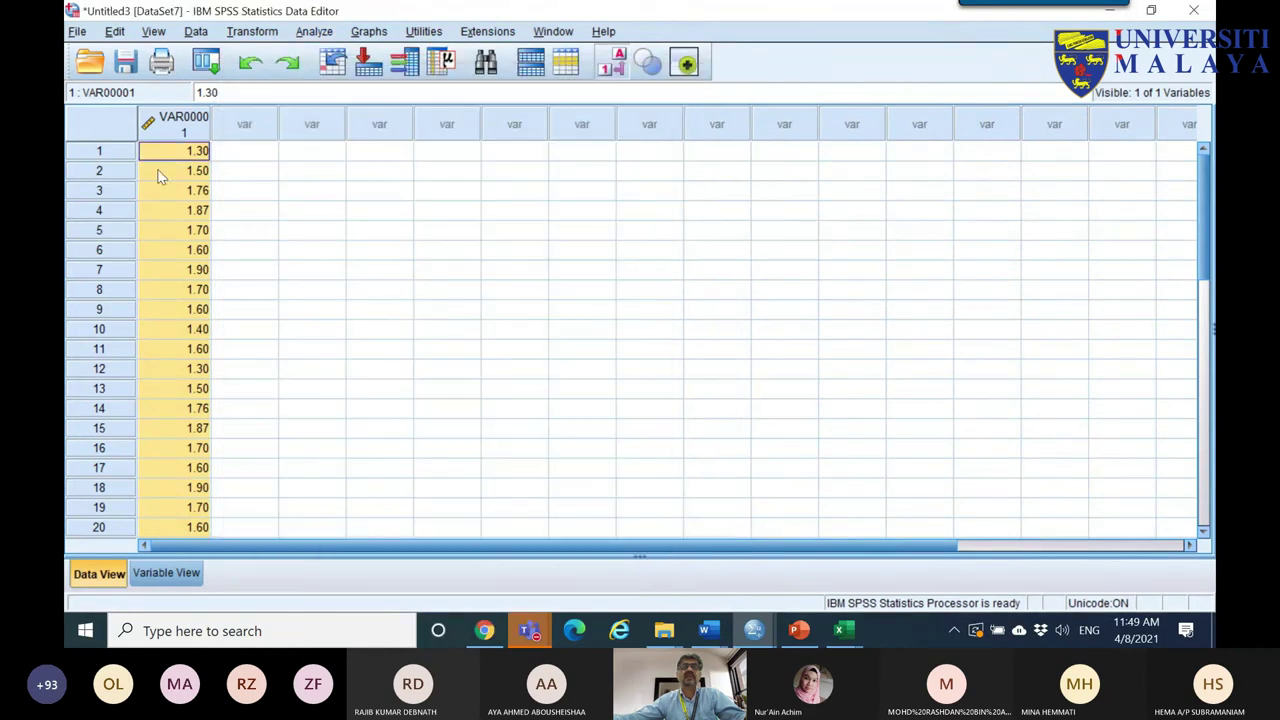
- Rename the variable VAR00001 as pr and return to the data values
key(ctrl+t)
click(188, 113)
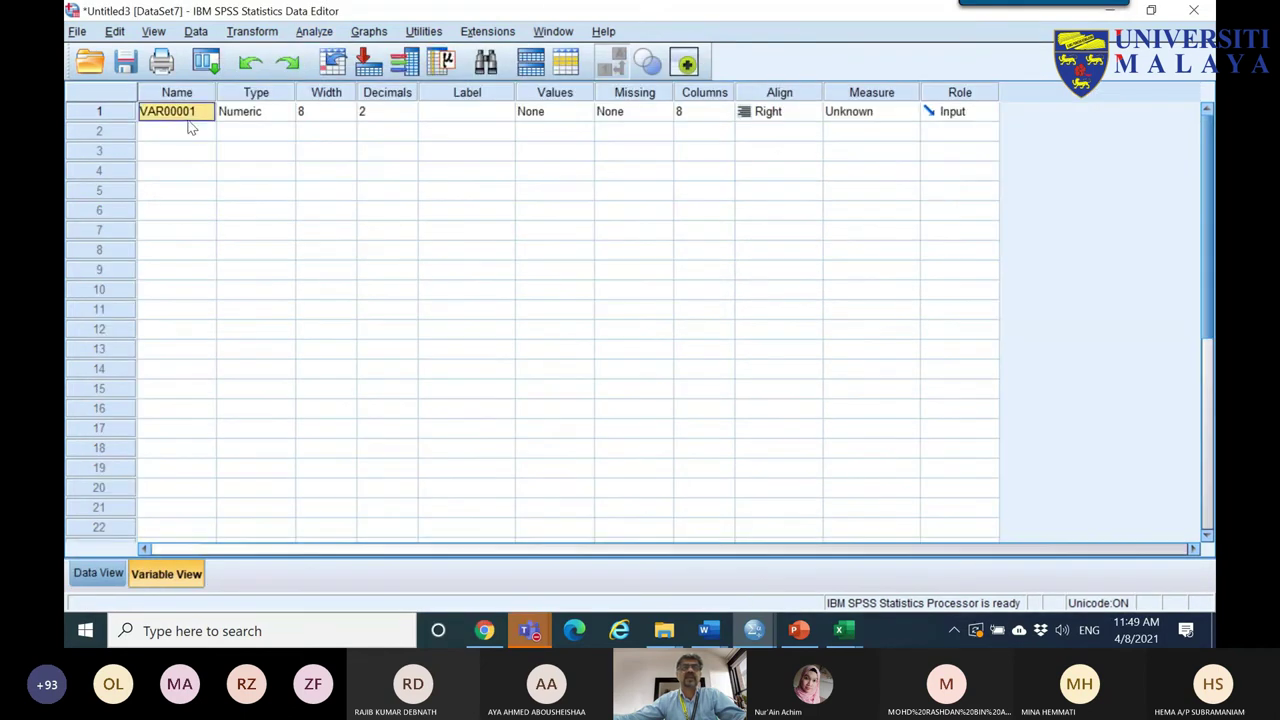
text(pr)
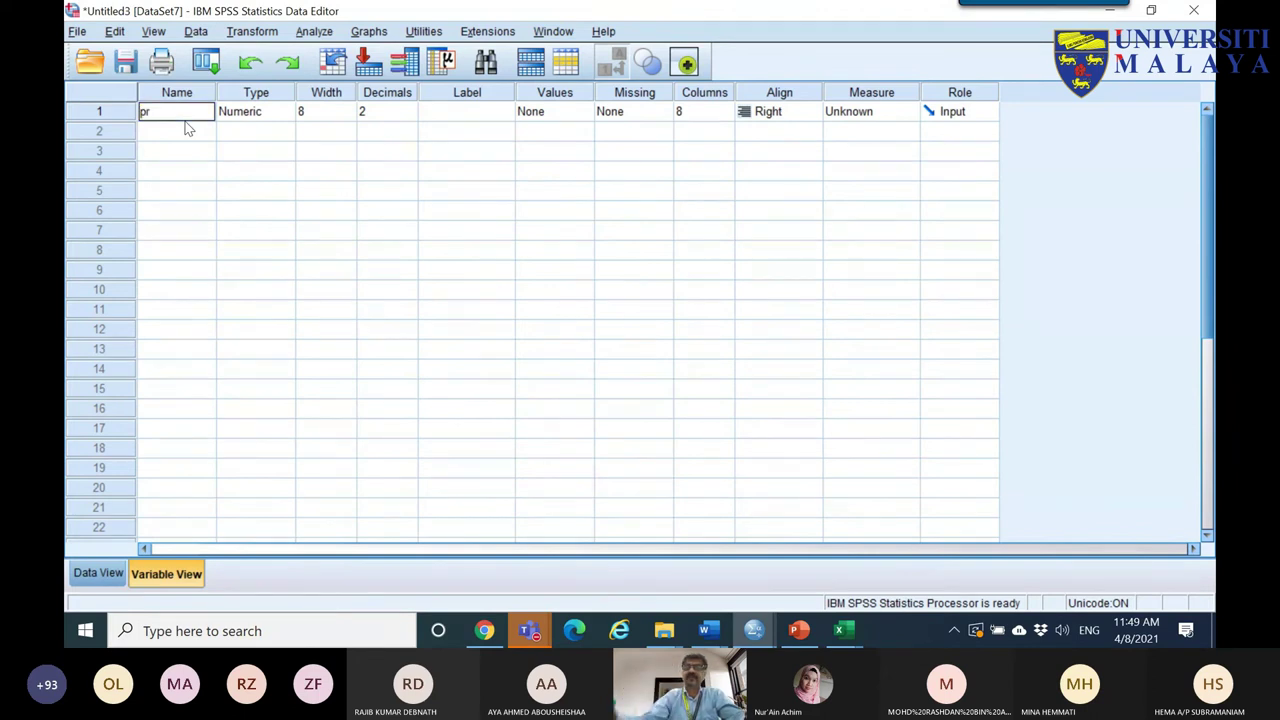
click(98, 573)
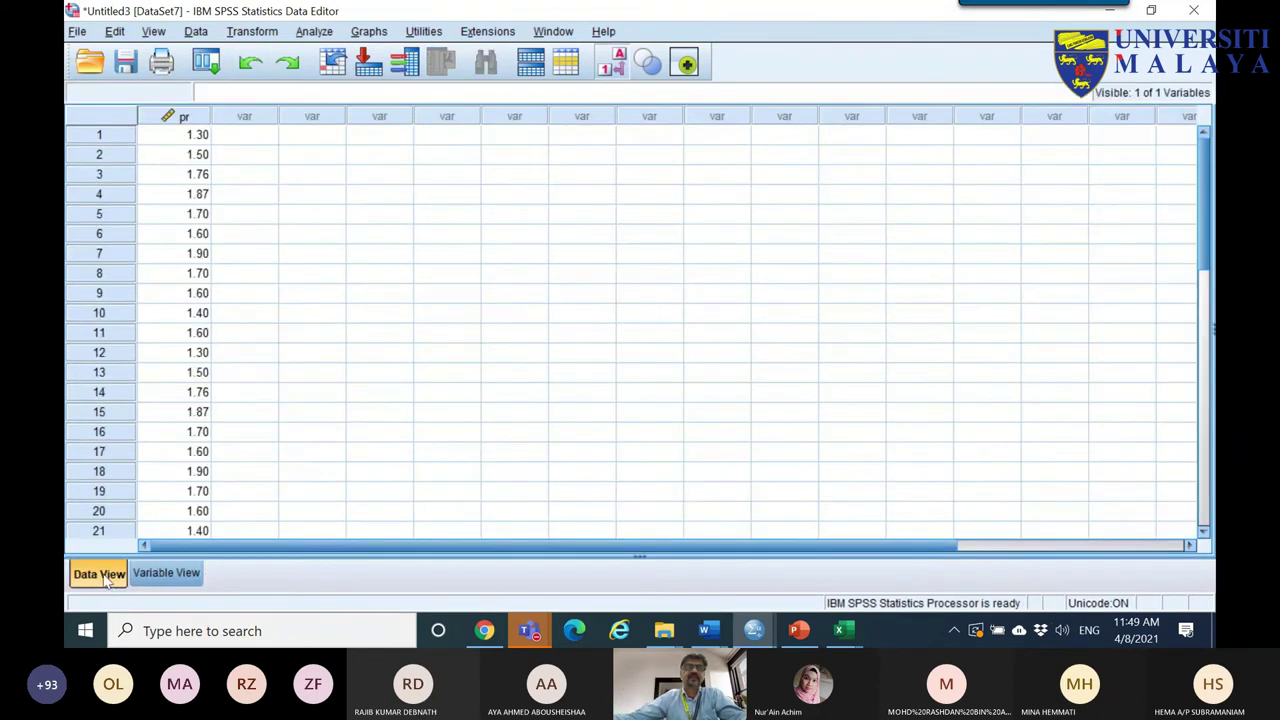
- Run Explore with pr as the dependent variable and normality plots with tests enabled, and show its Tests of Normality table
click(322, 33)
mouse_move(430, 57)
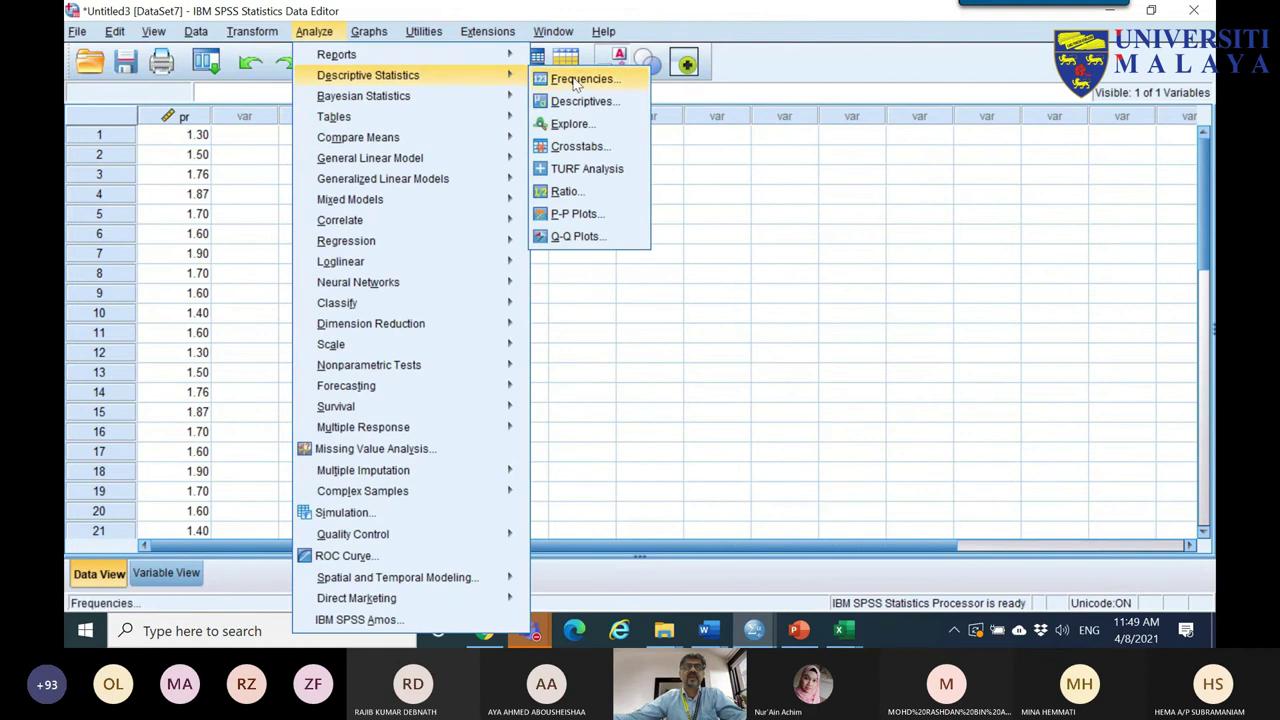
click(580, 126)
click(441, 188)
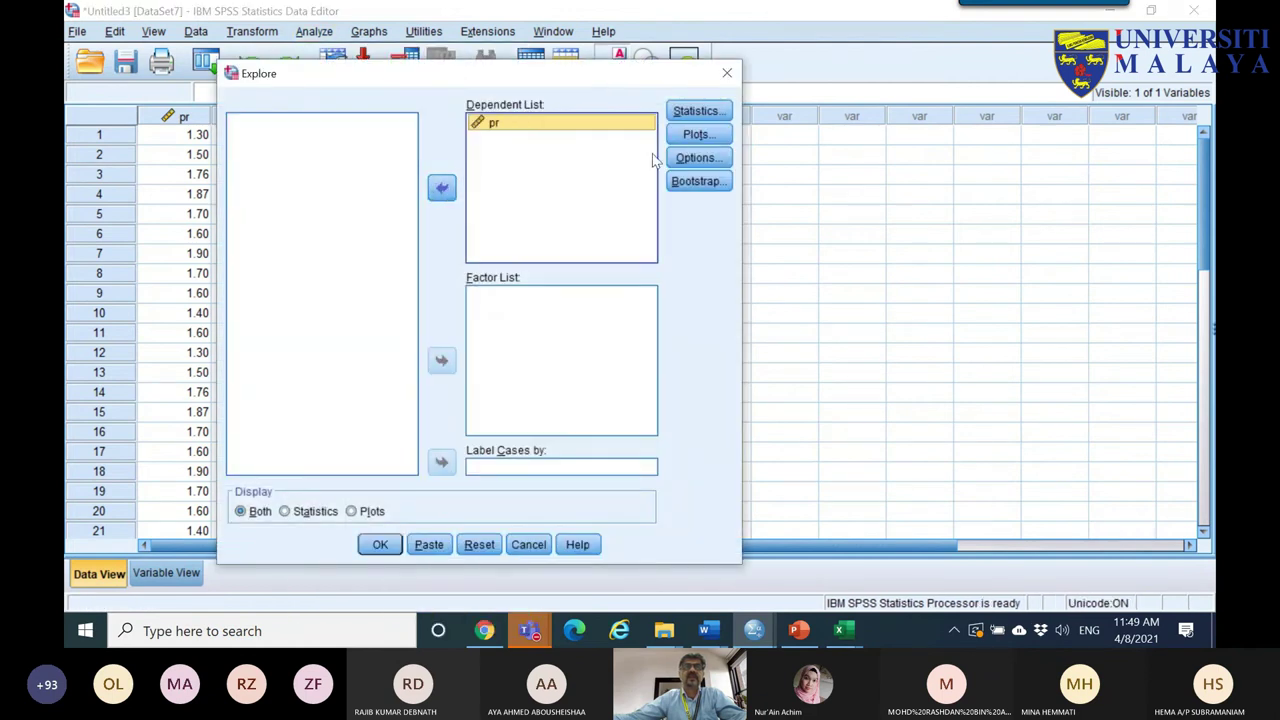
click(700, 135)
click(524, 291)
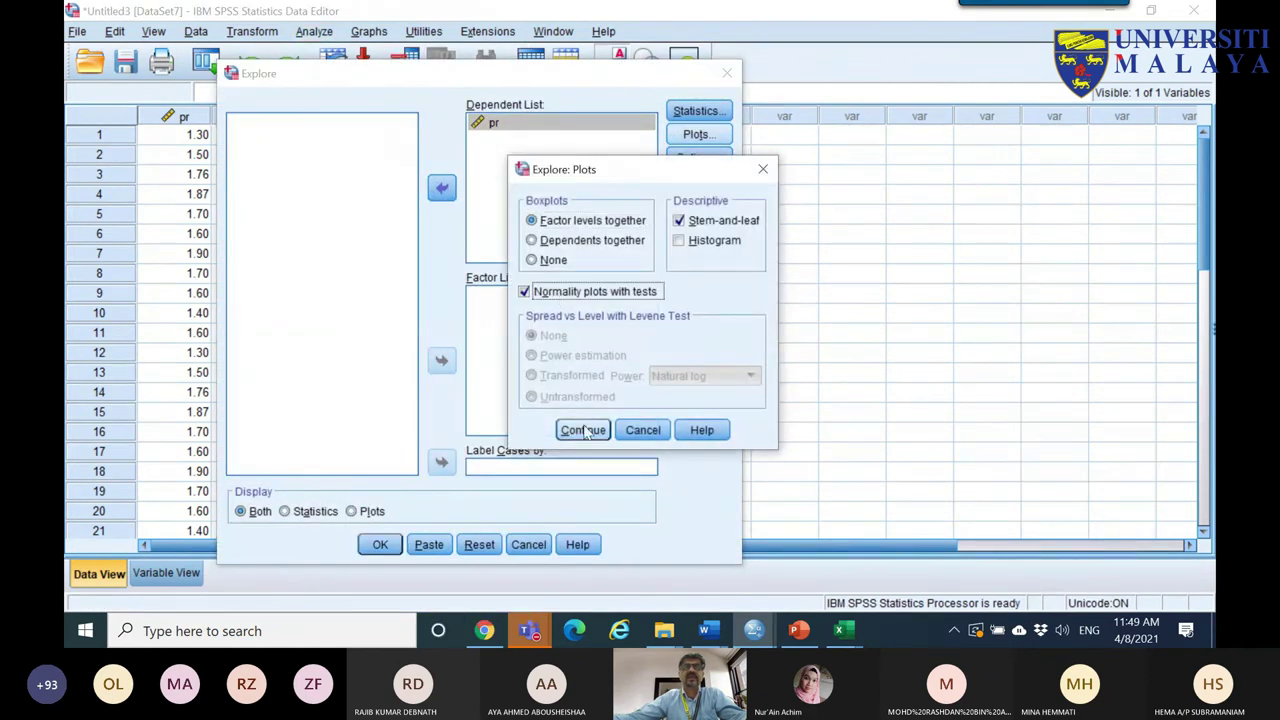
click(583, 430)
click(381, 545)
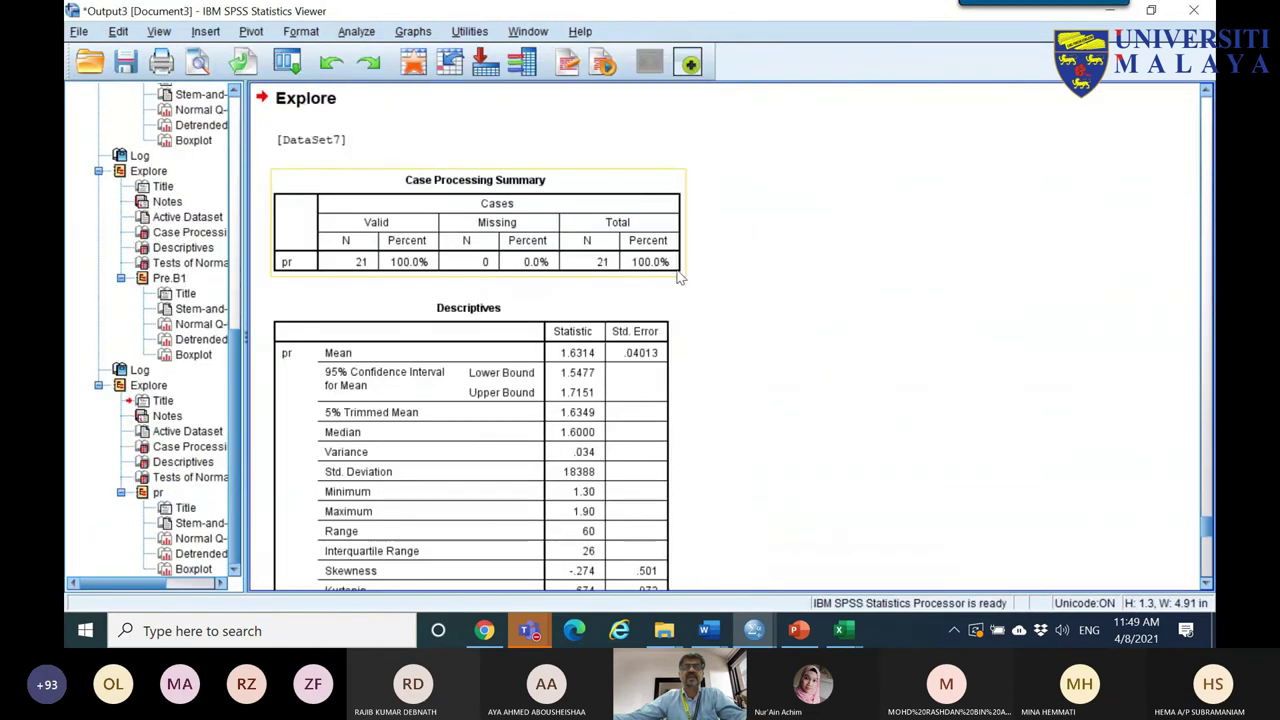
scroll(625, 282, up, 4)
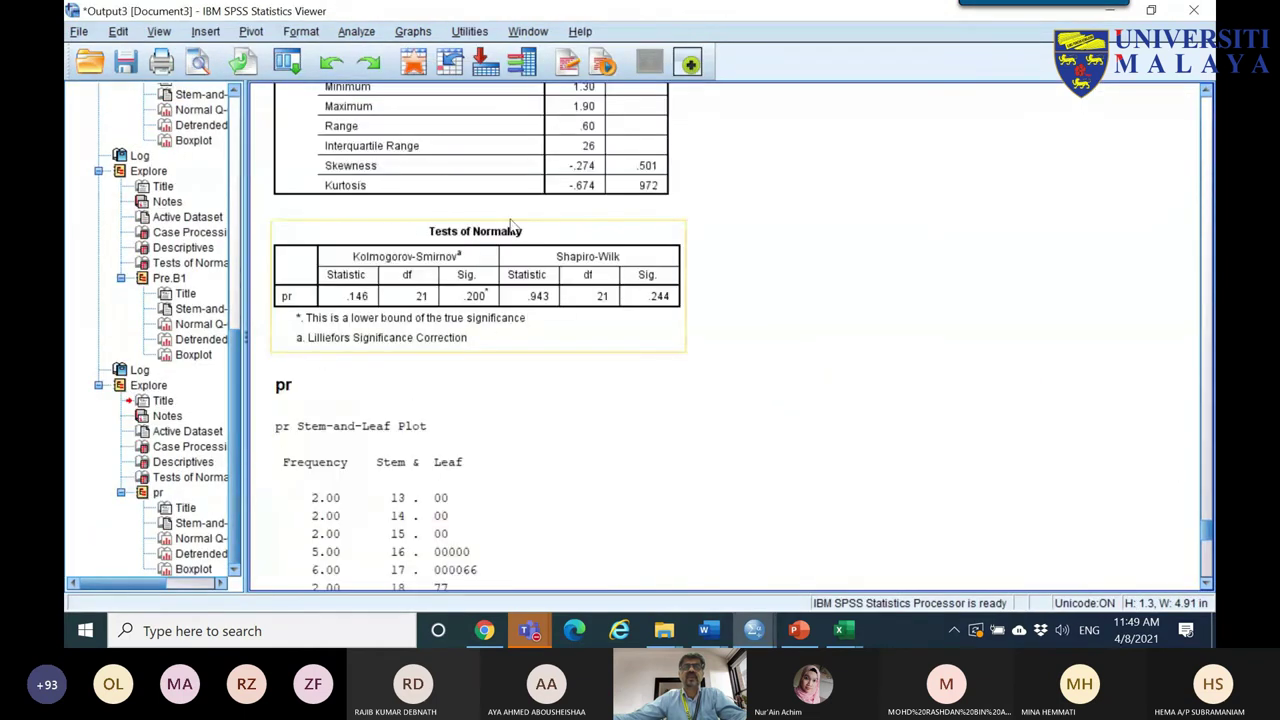
- Copy the Normal Q-Q Plot of pr from the Explore output and switch to the Book2 workbook in Excel
scroll(532, 325, up, 1)
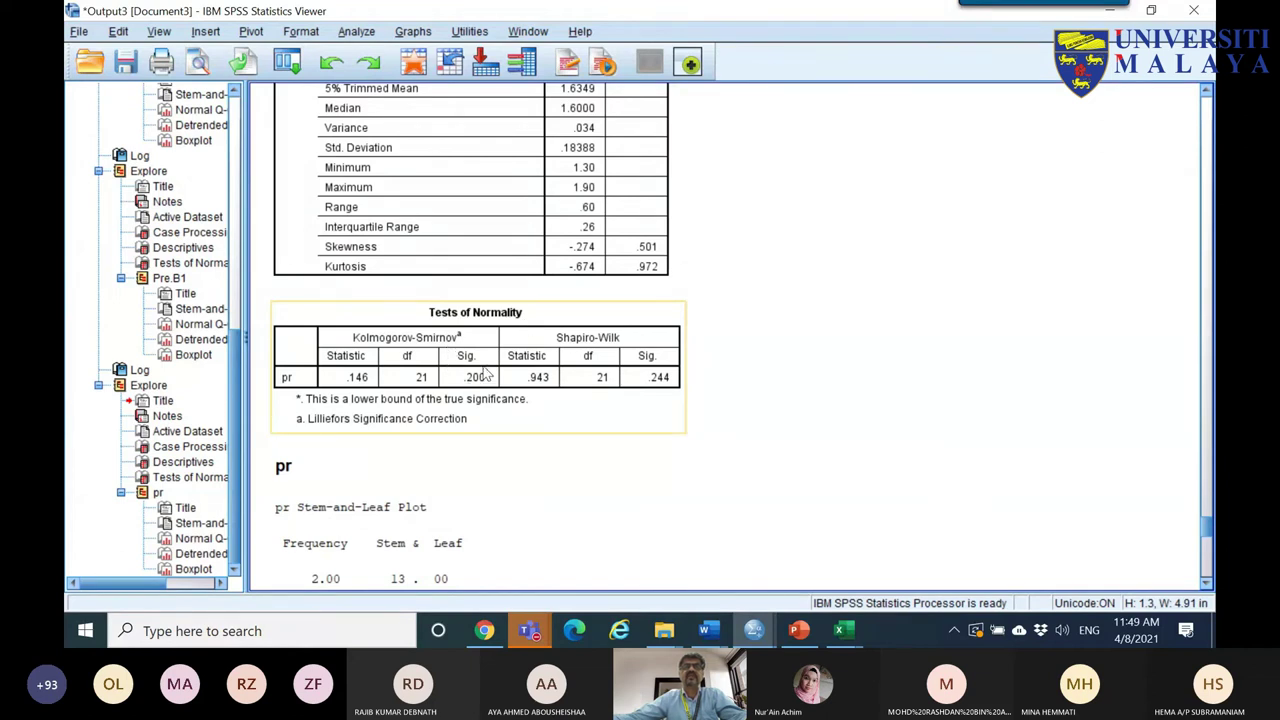
scroll(486, 372, down, 2)
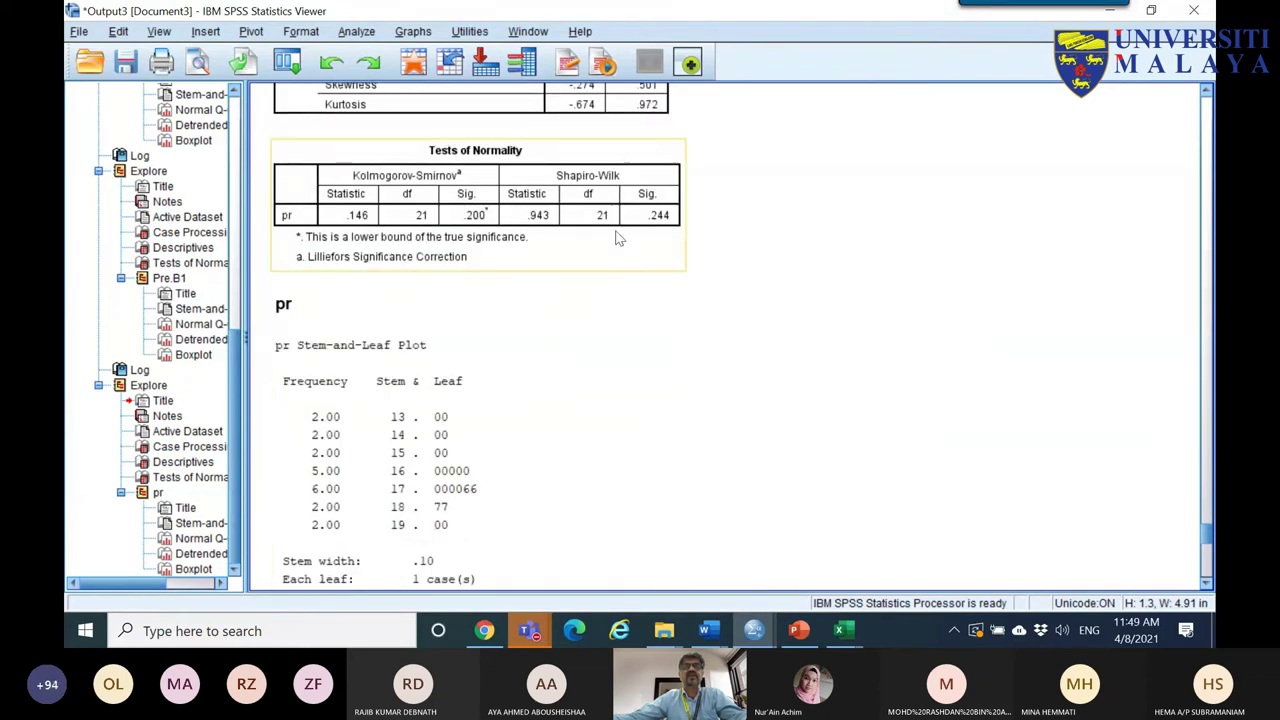
scroll(594, 258, down, 6)
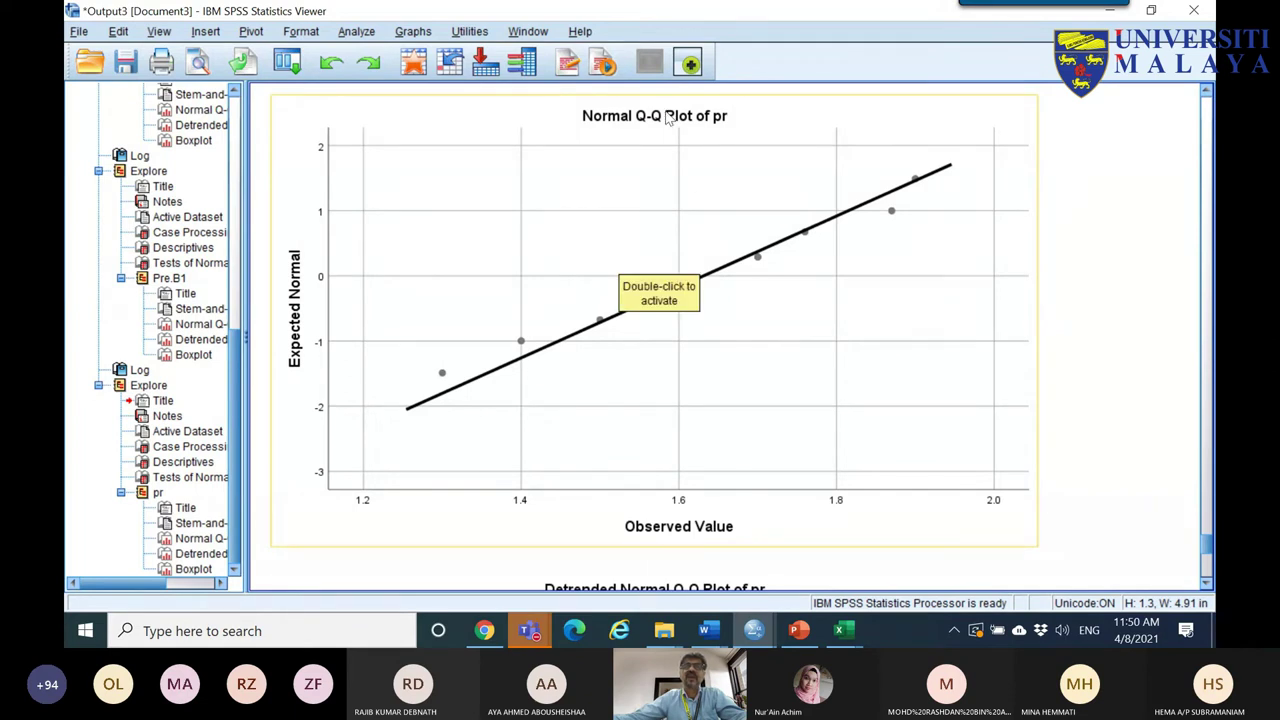
click(487, 117)
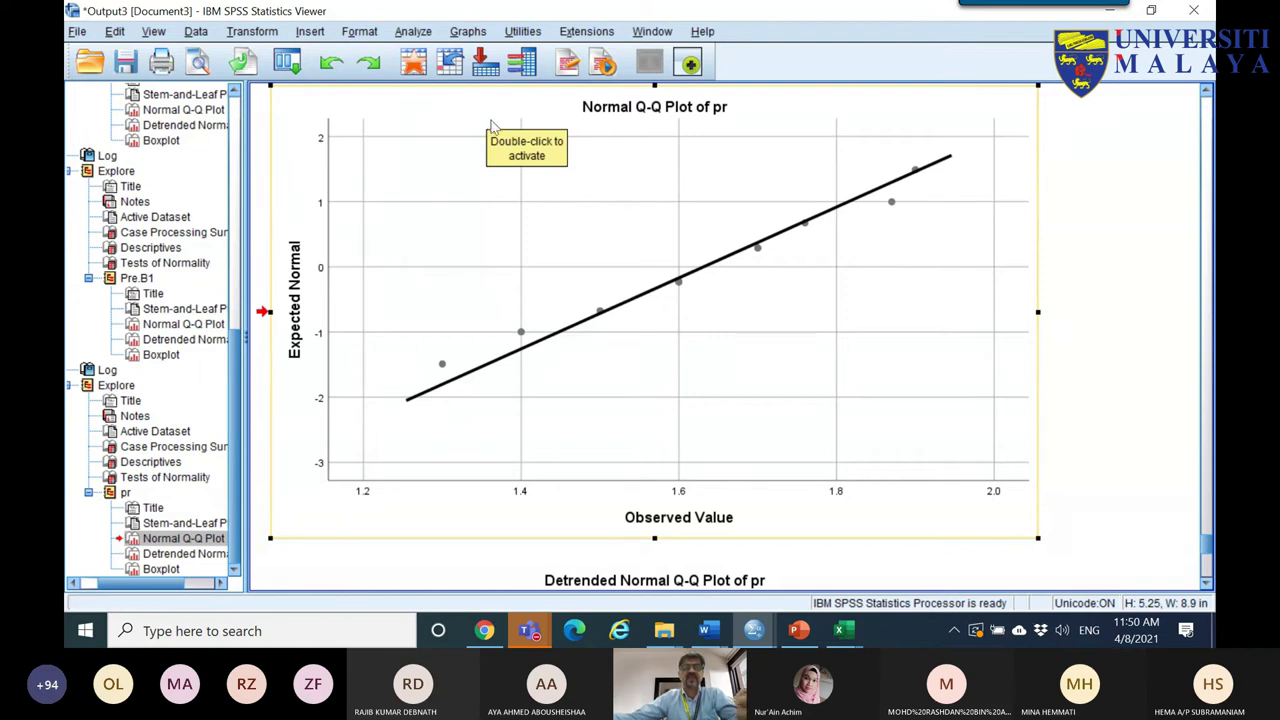
mouse_move(843, 630)
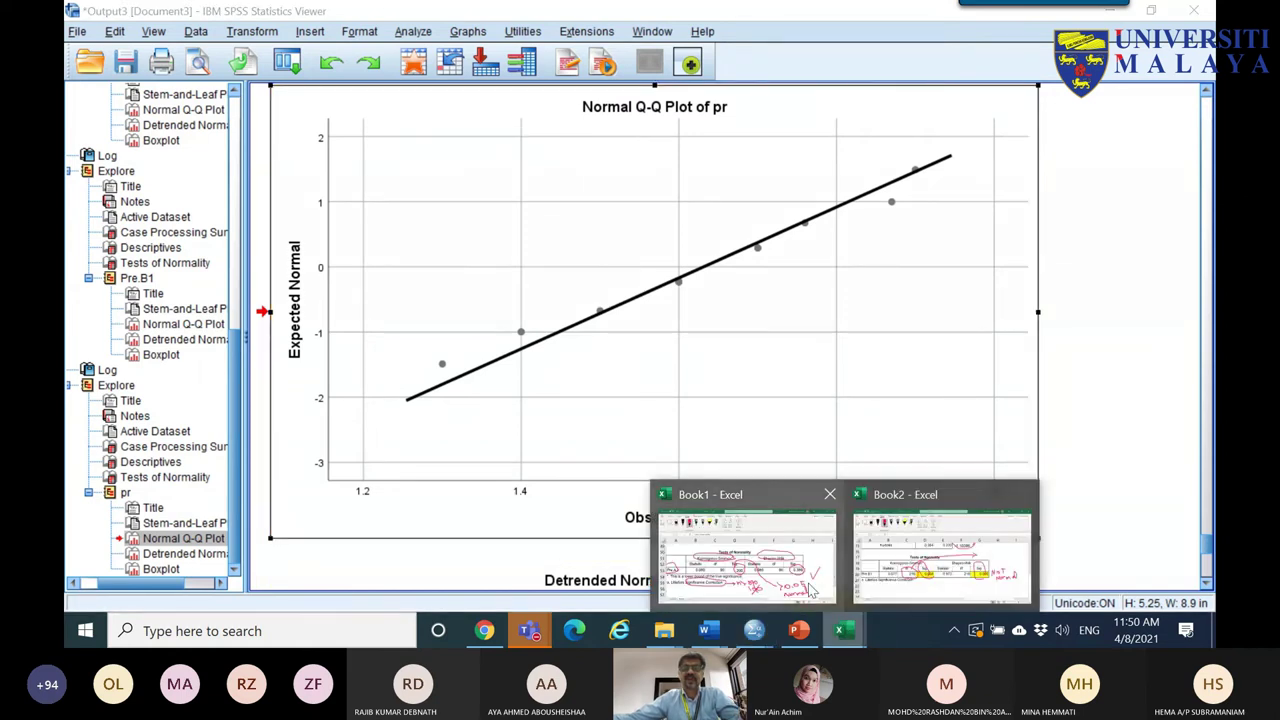
click(928, 566)
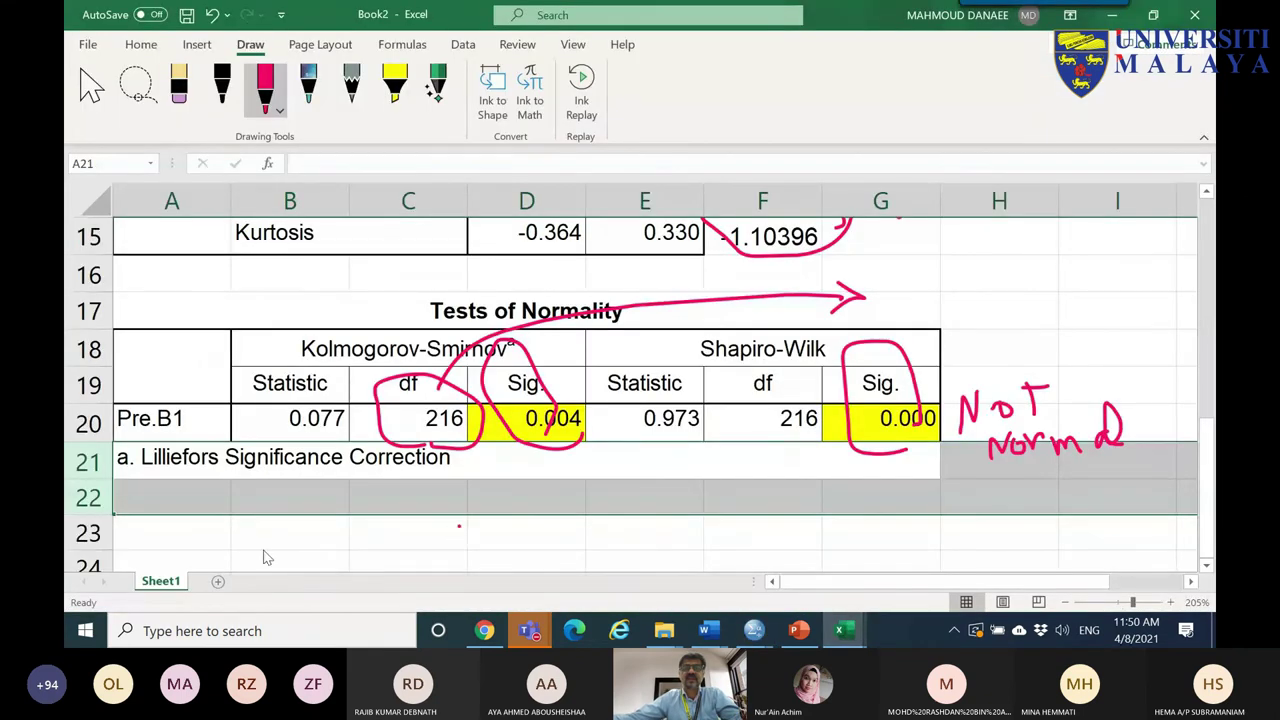
- Try pasting the Normal Q-Q Plot of pr as an Excel chart below the Tests of Normality table, and delete the chart
click(88, 88)
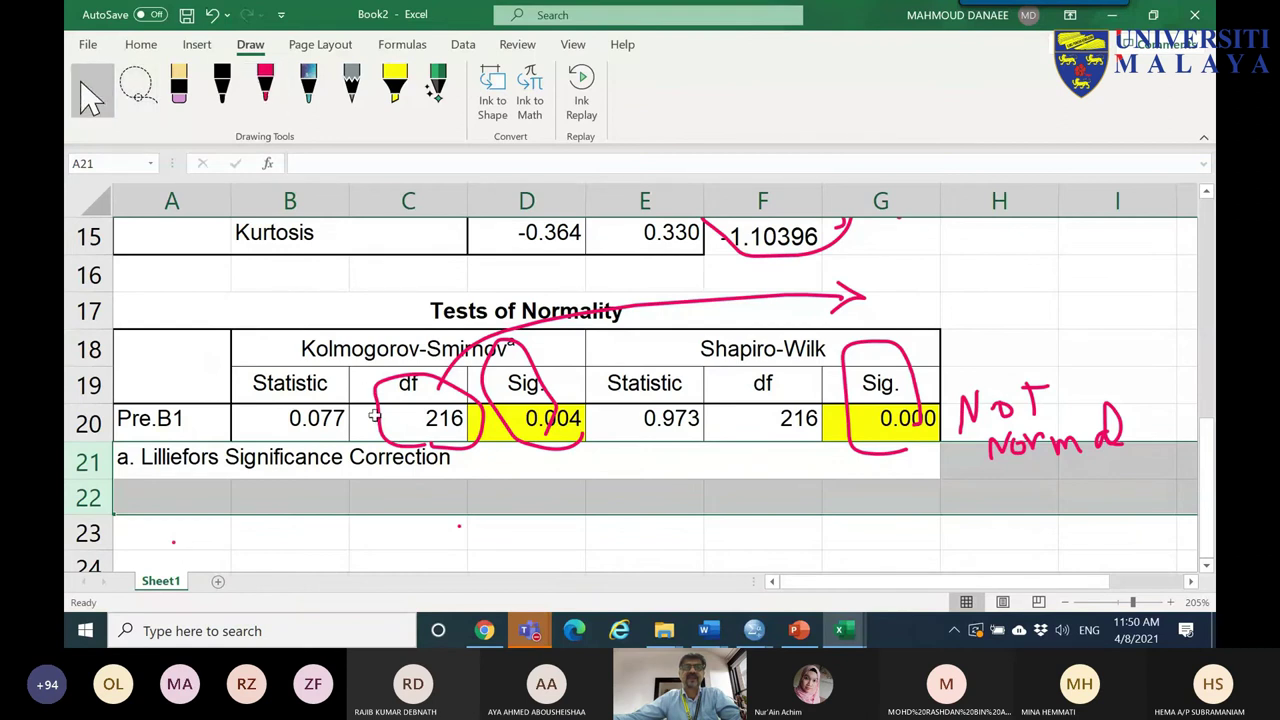
scroll(140, 354, down, 8)
scroll(150, 315, up, 6)
scroll(400, 340, up, 2)
click(563, 357)
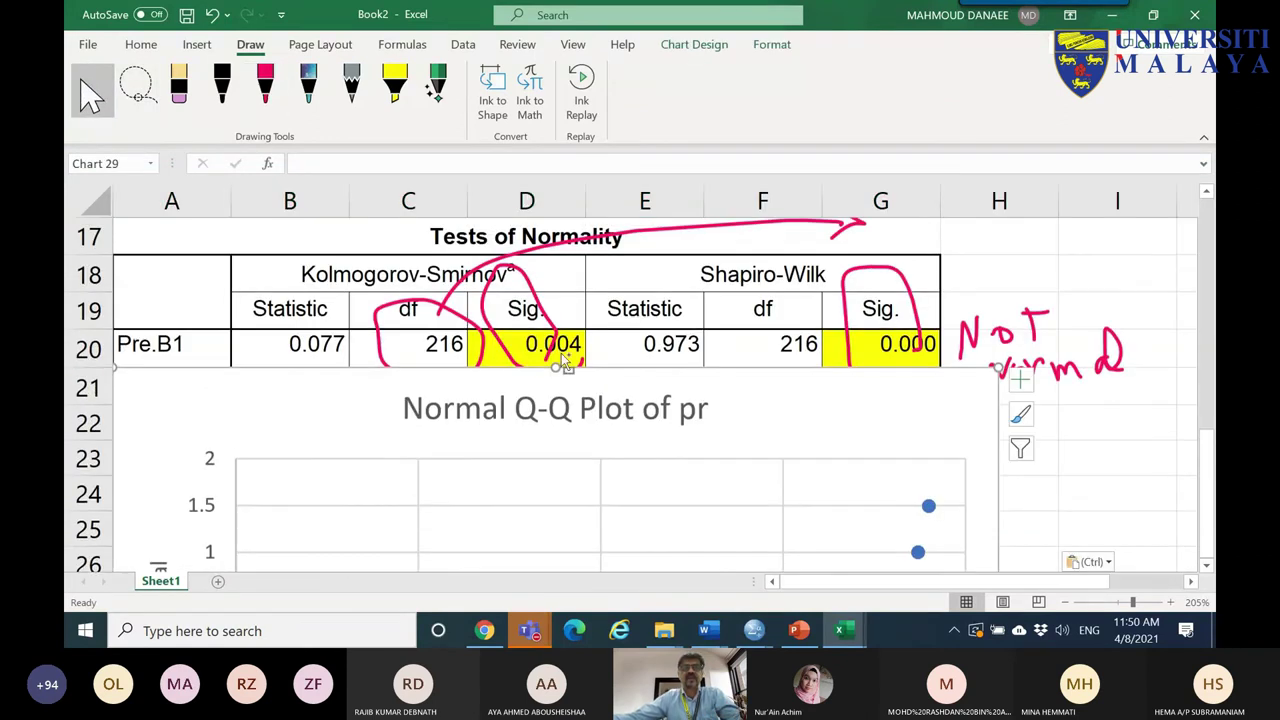
scroll(563, 374, down, 5)
scroll(566, 376, up, 1)
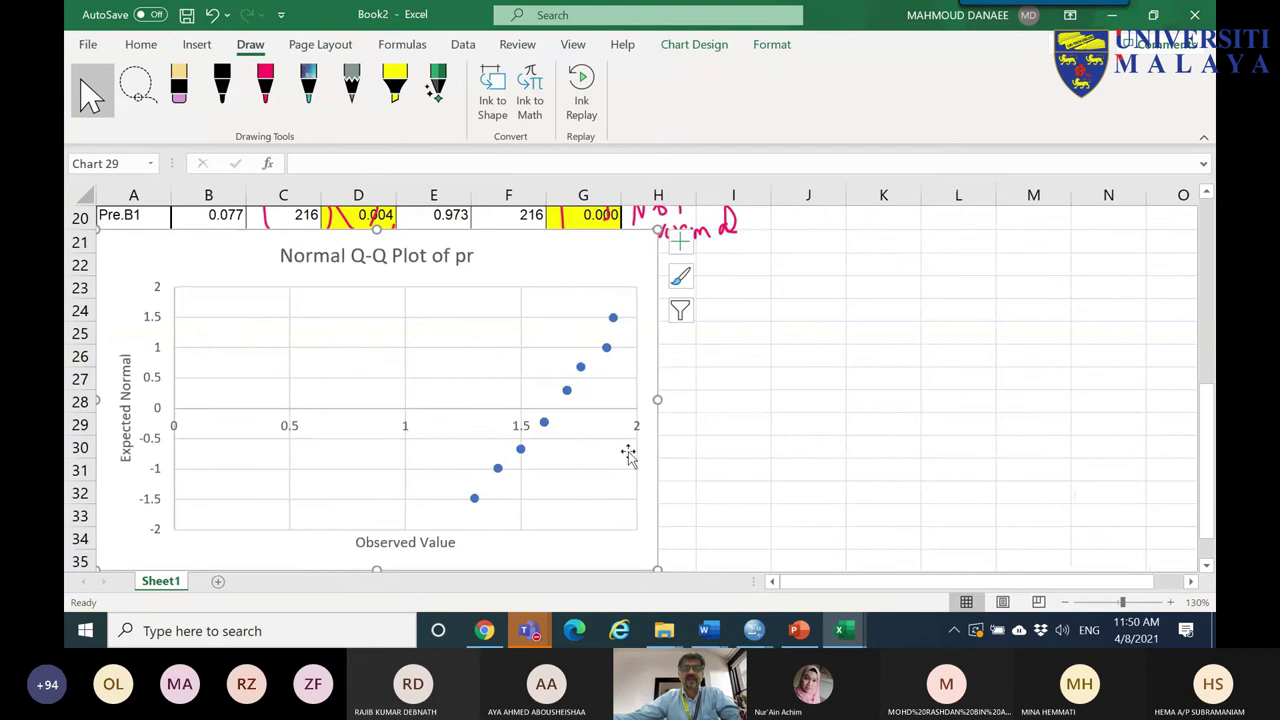
scroll(403, 317, up, 1)
right_click(295, 287)
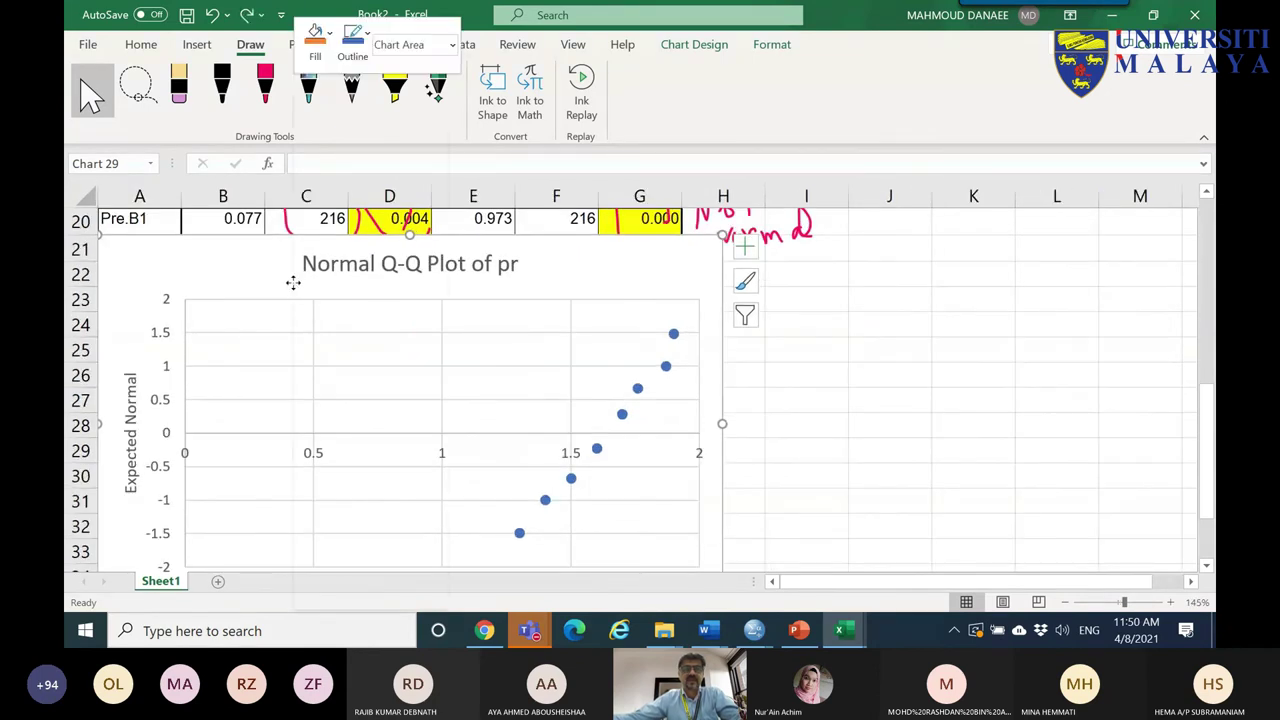
click(905, 300)
scroll(900, 310, up, 4)
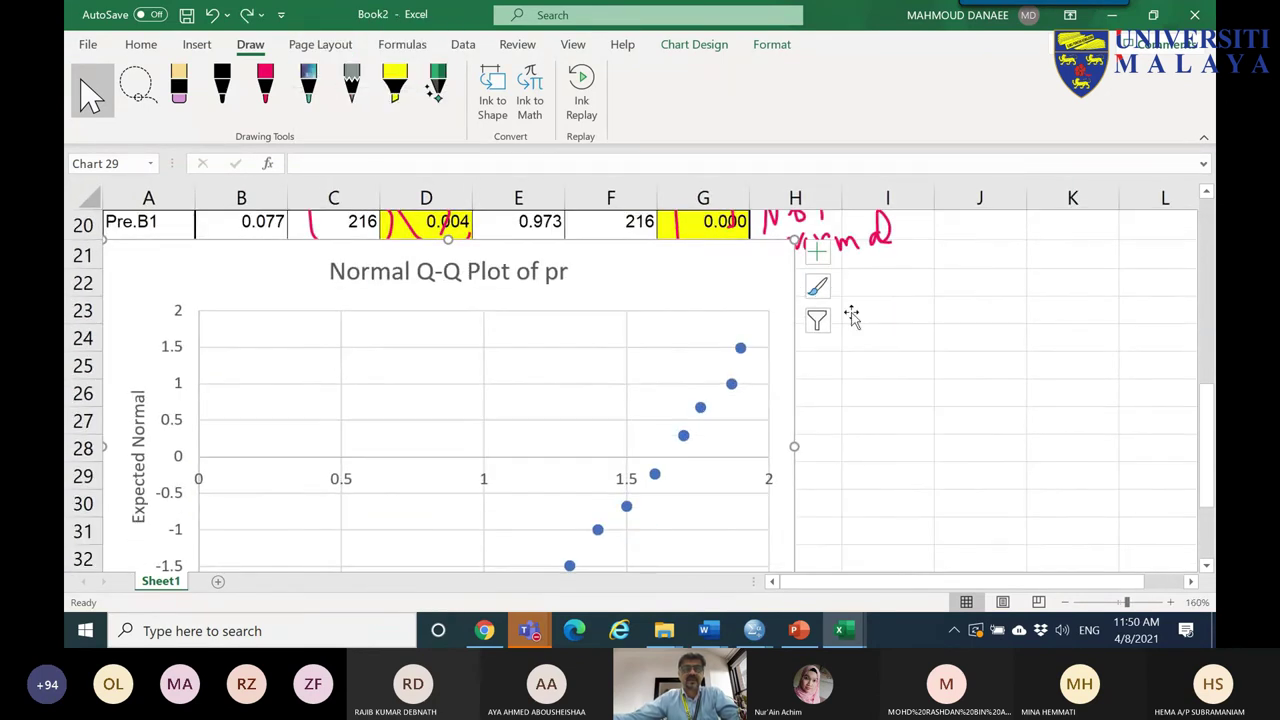
key(Delete)
- Paste the Normal Q-Q Plot of pr as a picture at cell A24, below the Tests of Normality table
click(206, 380)
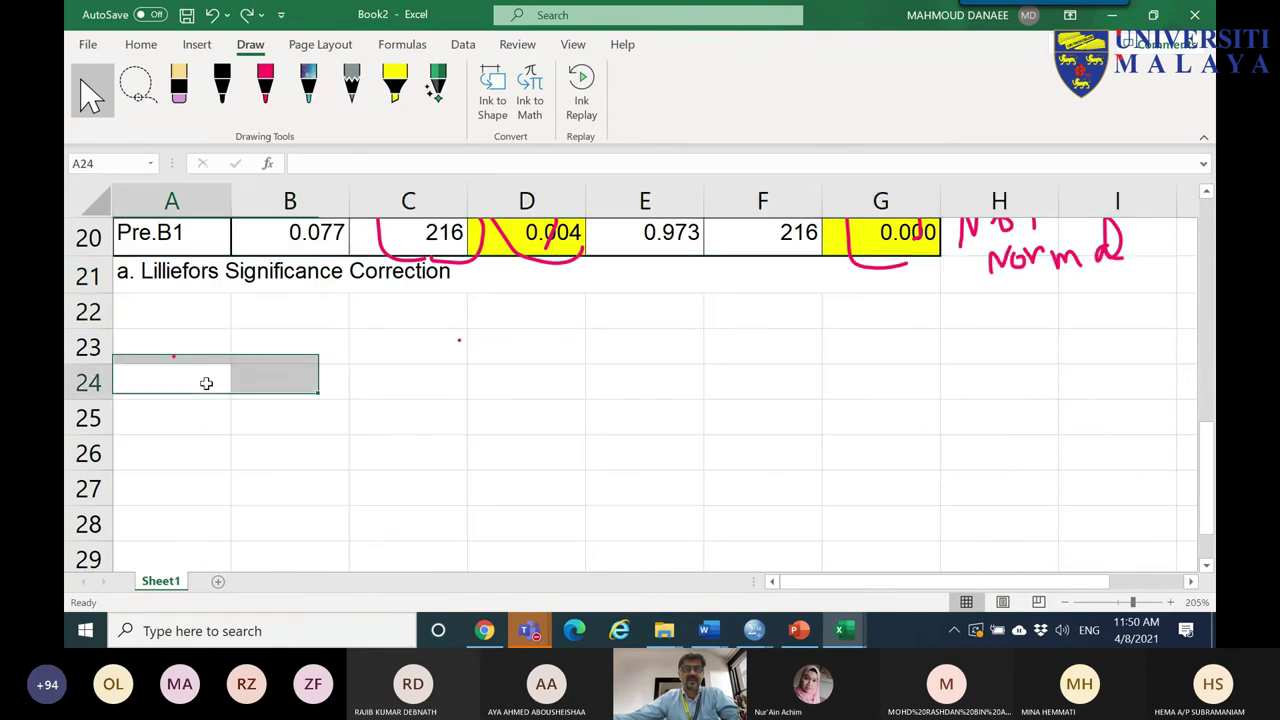
right_click(206, 380)
click(314, 188)
scroll(734, 449, down, 7)
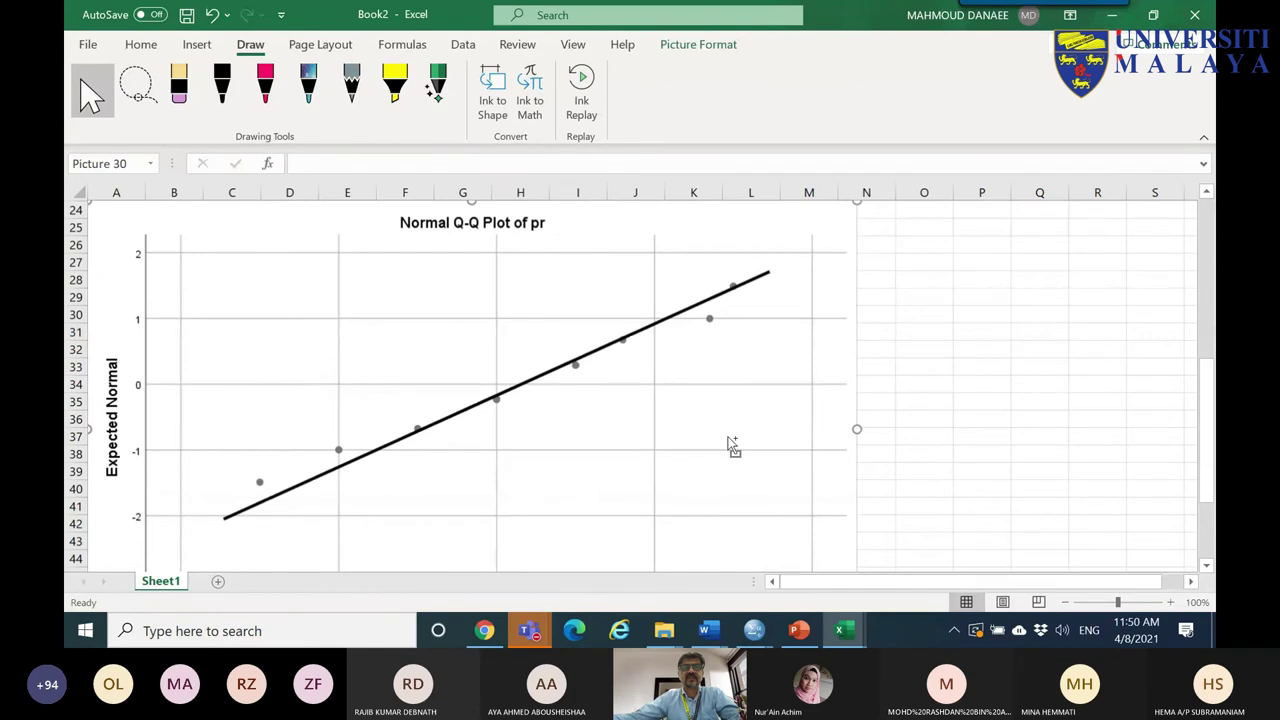
scroll(730, 445, down, 3)
- Annotate the Q-Q plot in pink with an arrow at the line's upper end, circles around the points and a check mark below the line
click(265, 85)
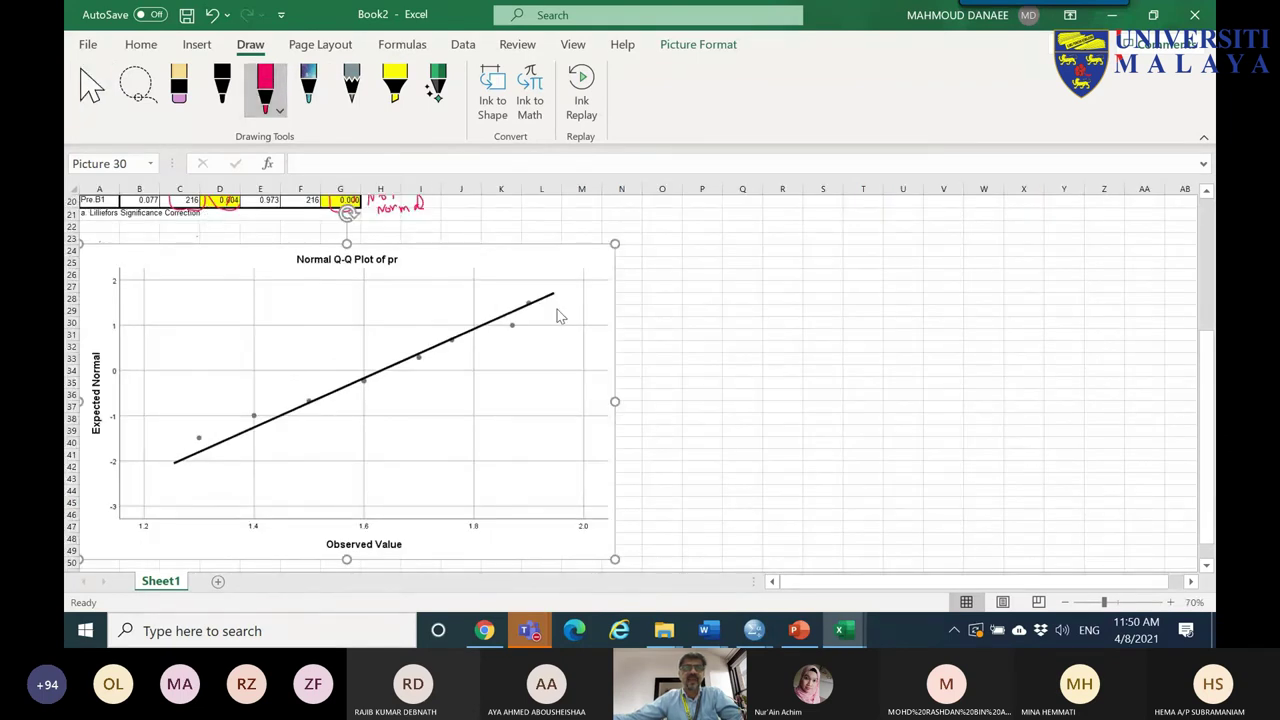
drag(587, 283, 550, 292)
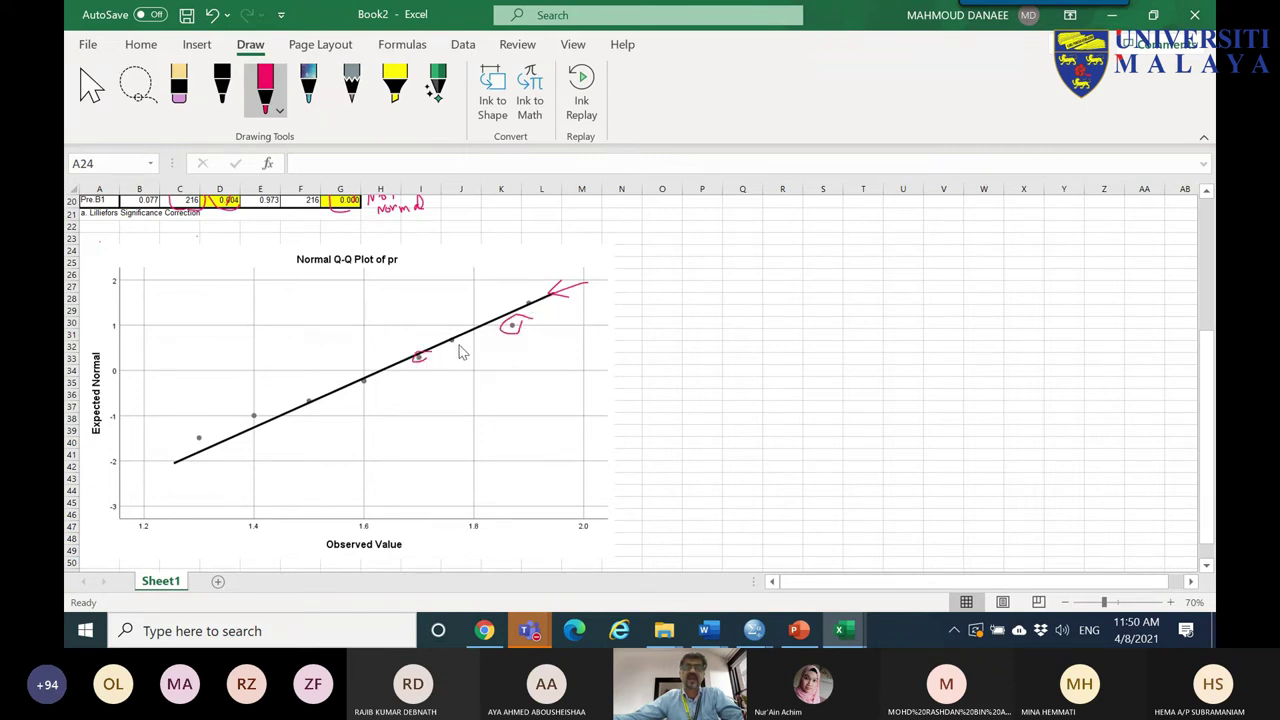
drag(363, 386, 203, 438)
drag(425, 441, 448, 424)
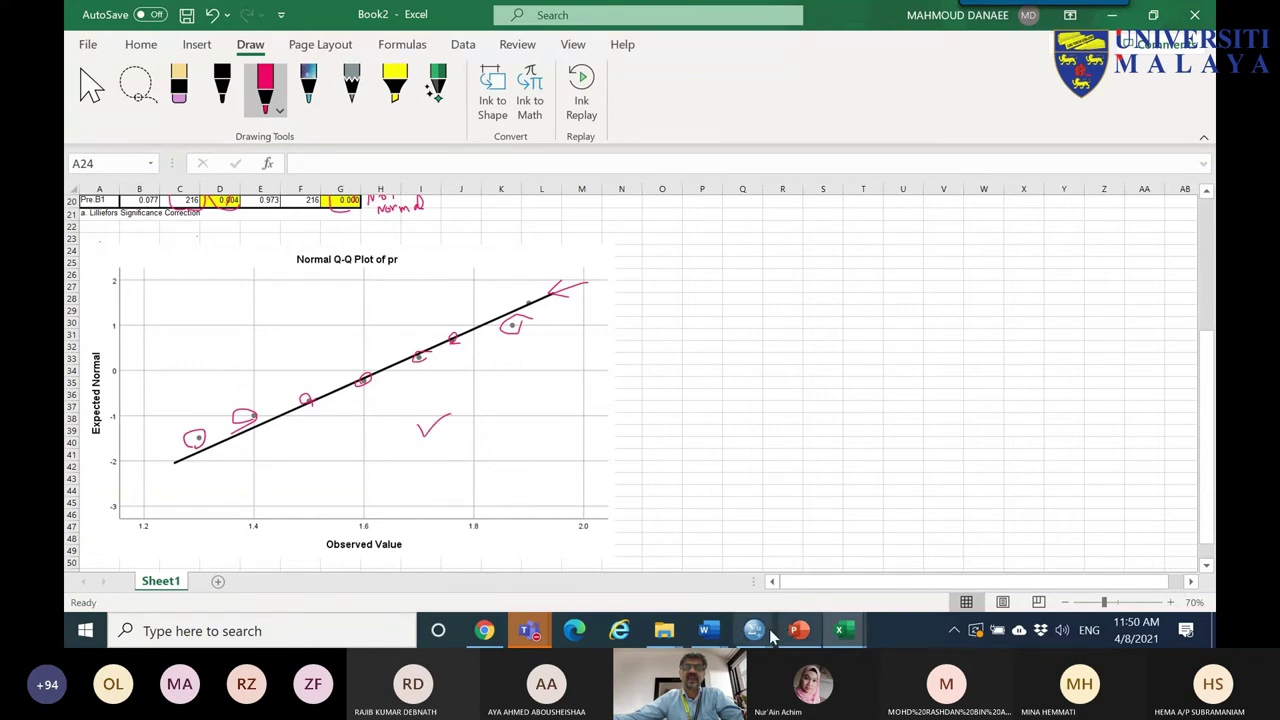
- Switch to the Output3 document in the SPSS Viewer and copy the boxplot of pr
mouse_move(754, 630)
click(798, 565)
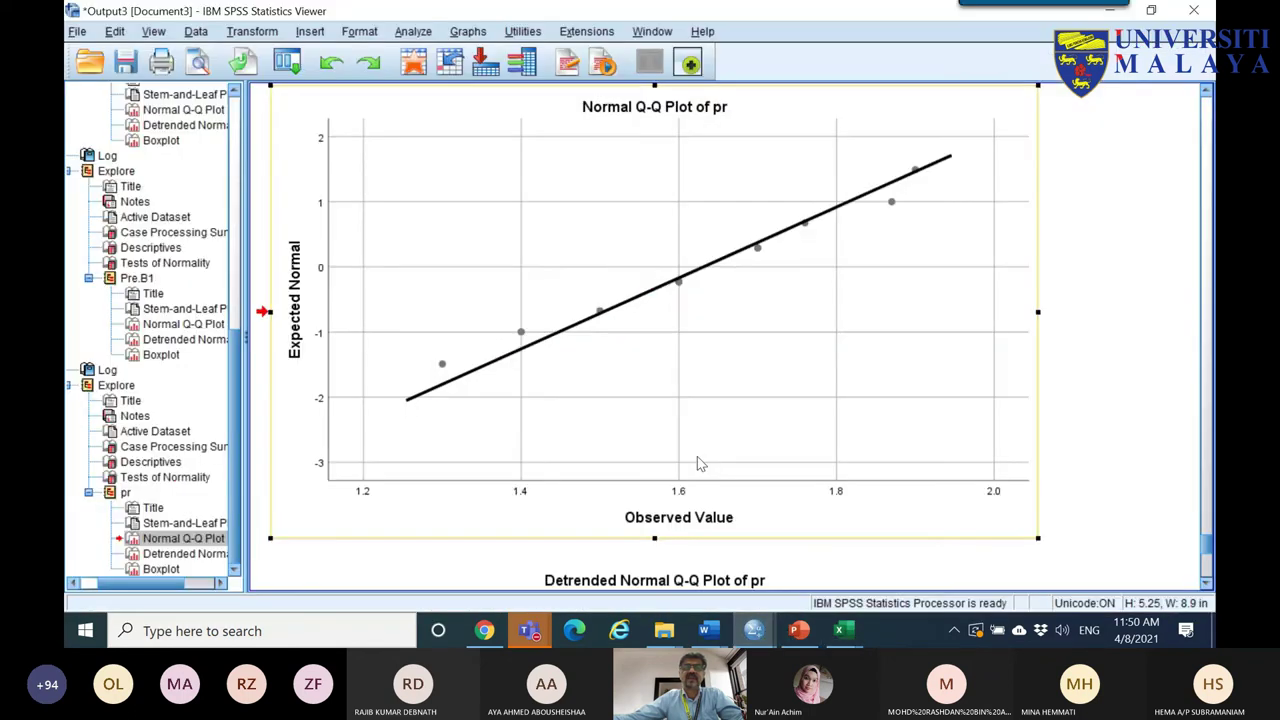
scroll(697, 456, down, 10)
click(756, 228)
right_click(760, 210)
click(808, 262)
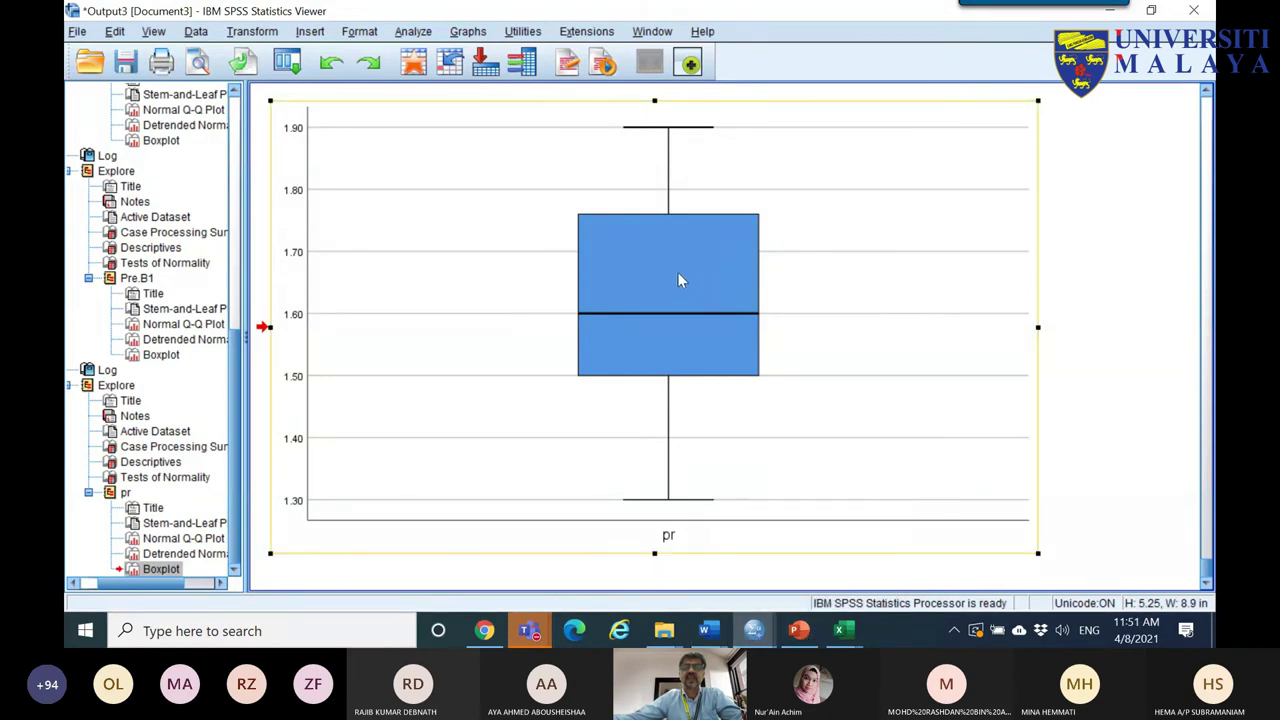
- Switch to Book2 in Excel and paste the boxplot of pr as a picture at cell Q24, beside the Q-Q plot
mouse_move(843, 630)
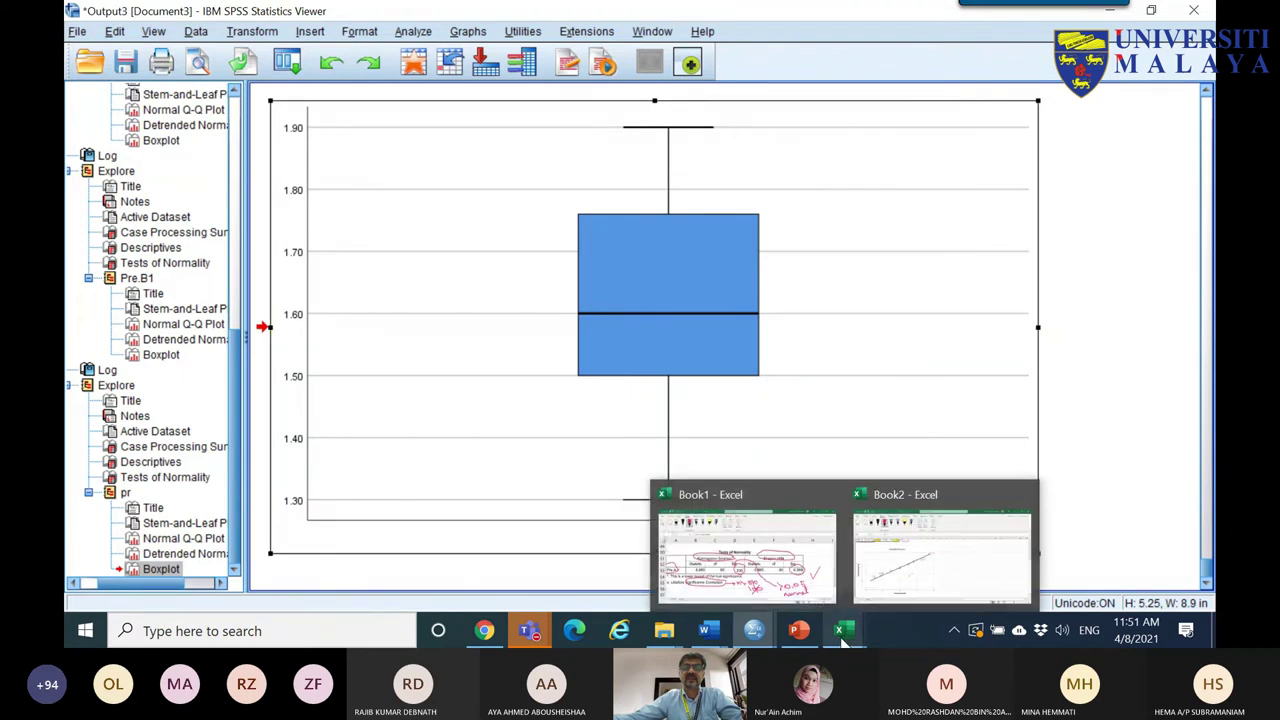
click(912, 585)
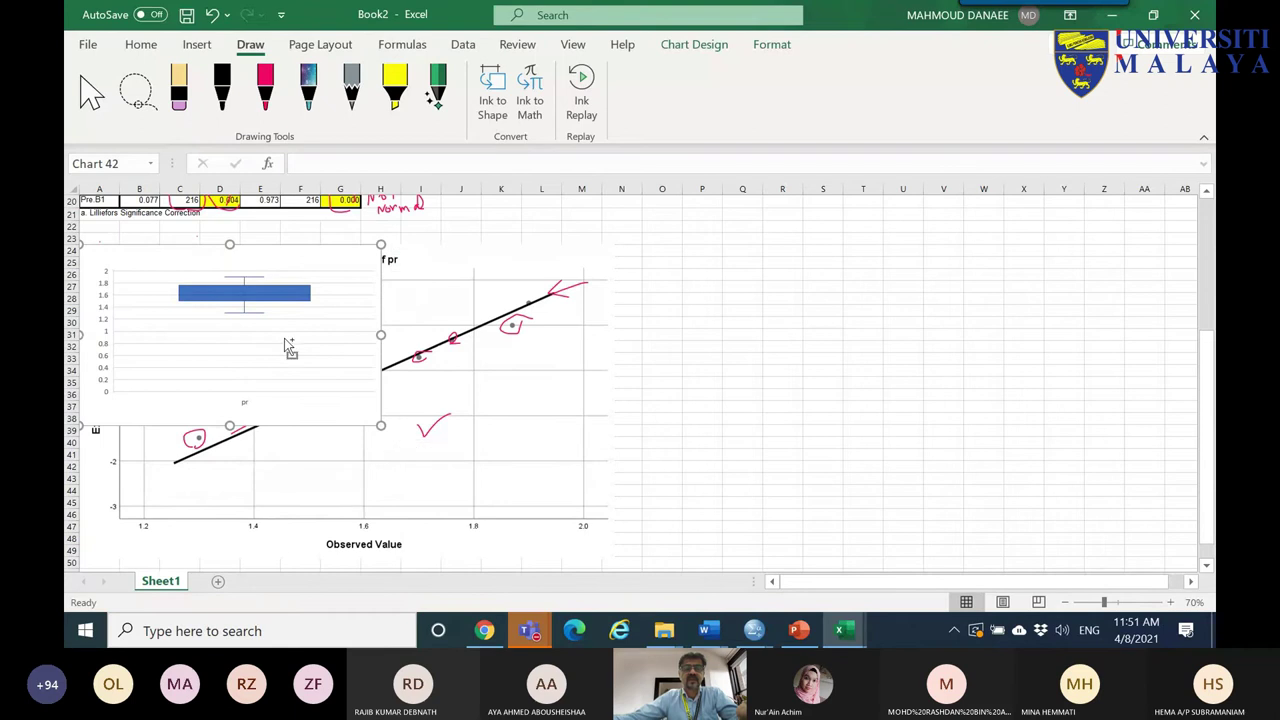
key(Escape)
right_click(738, 262)
click(802, 180)
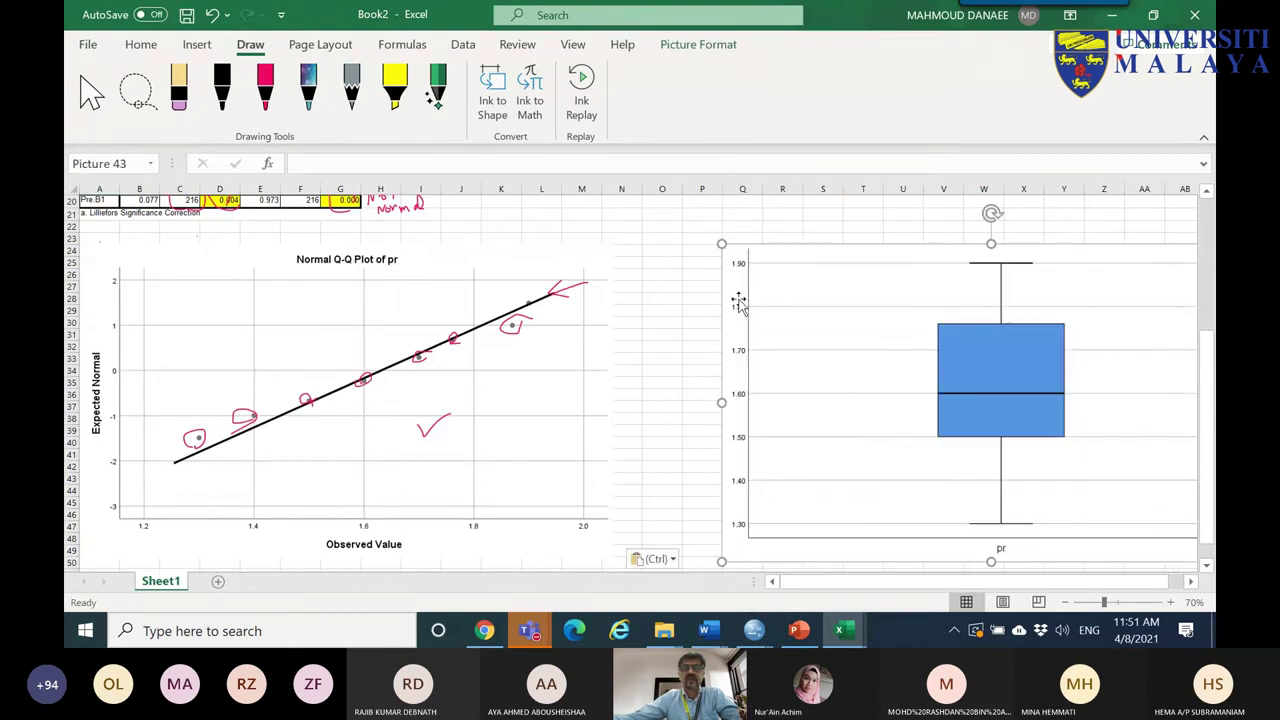
- Frame the boxplot's median line in pink with the label "median Q2", and mark the box's lower edge as "Q1"
scroll(856, 581, right, 1)
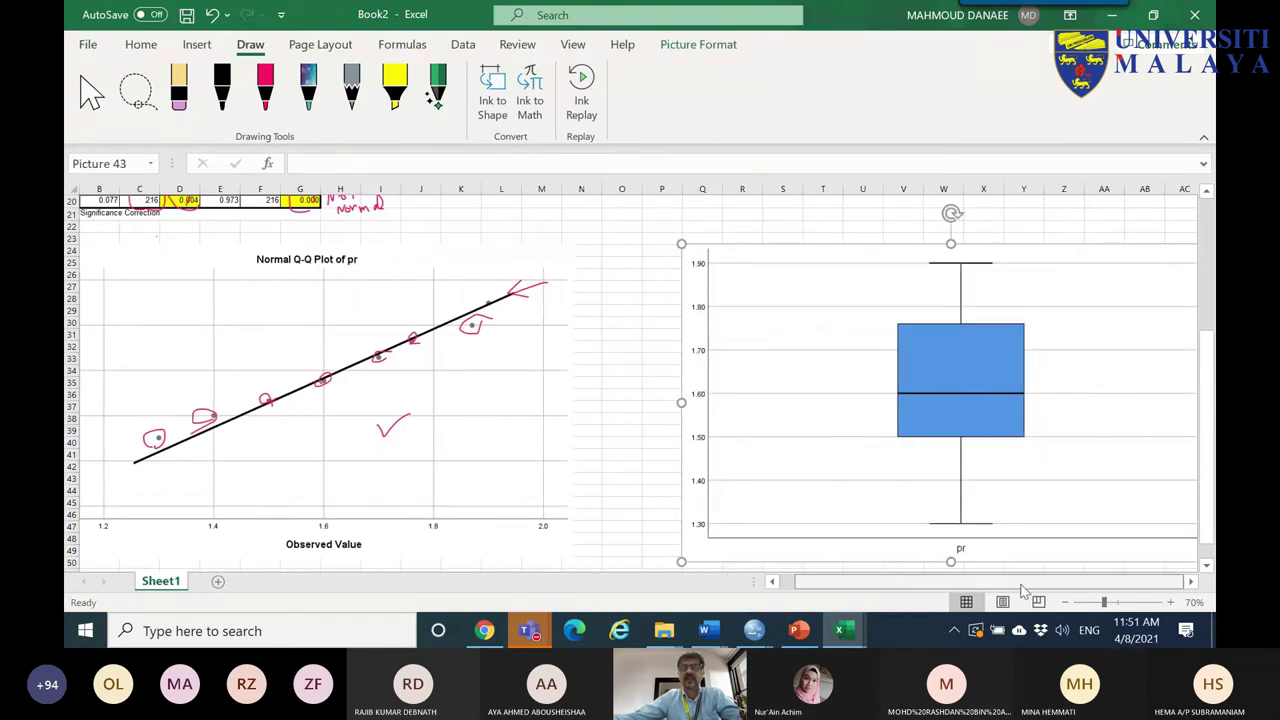
click(1190, 581)
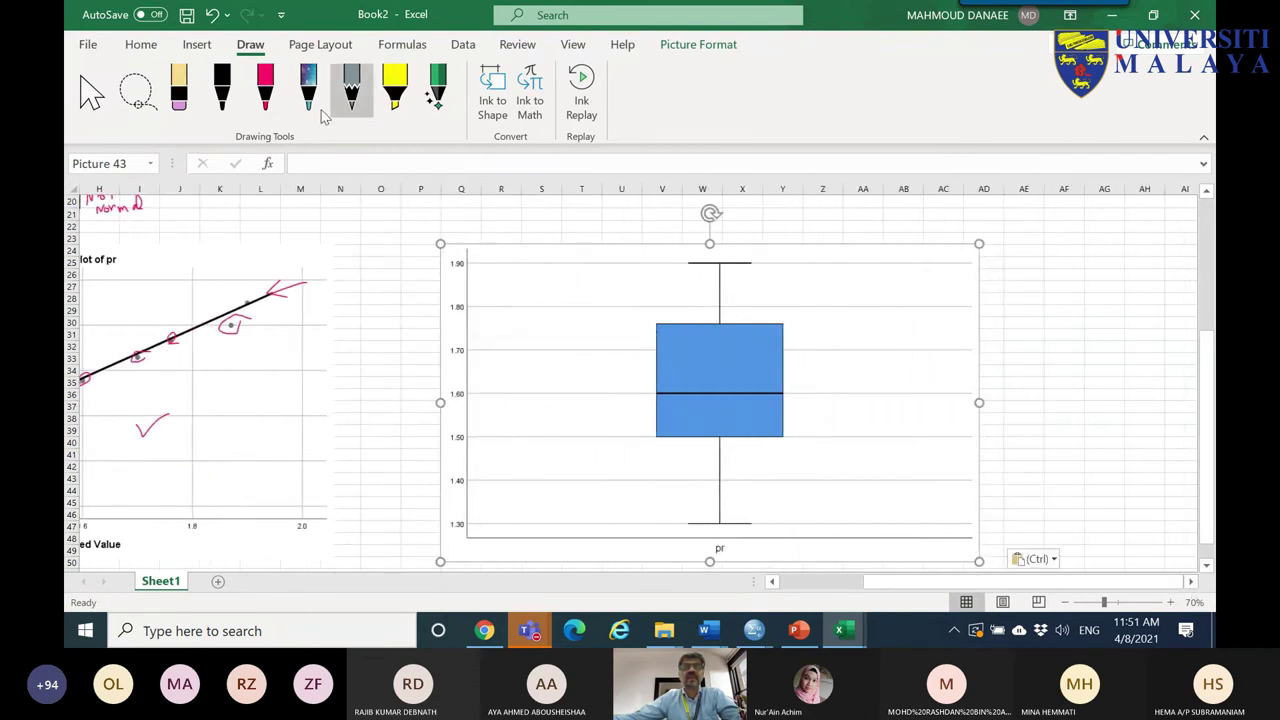
click(264, 90)
mouse_move(645, 383)
mouse_down()
mouse_move(808, 383)
mouse_move(808, 420)
mouse_move(652, 412)
mouse_move(626, 380)
mouse_up()
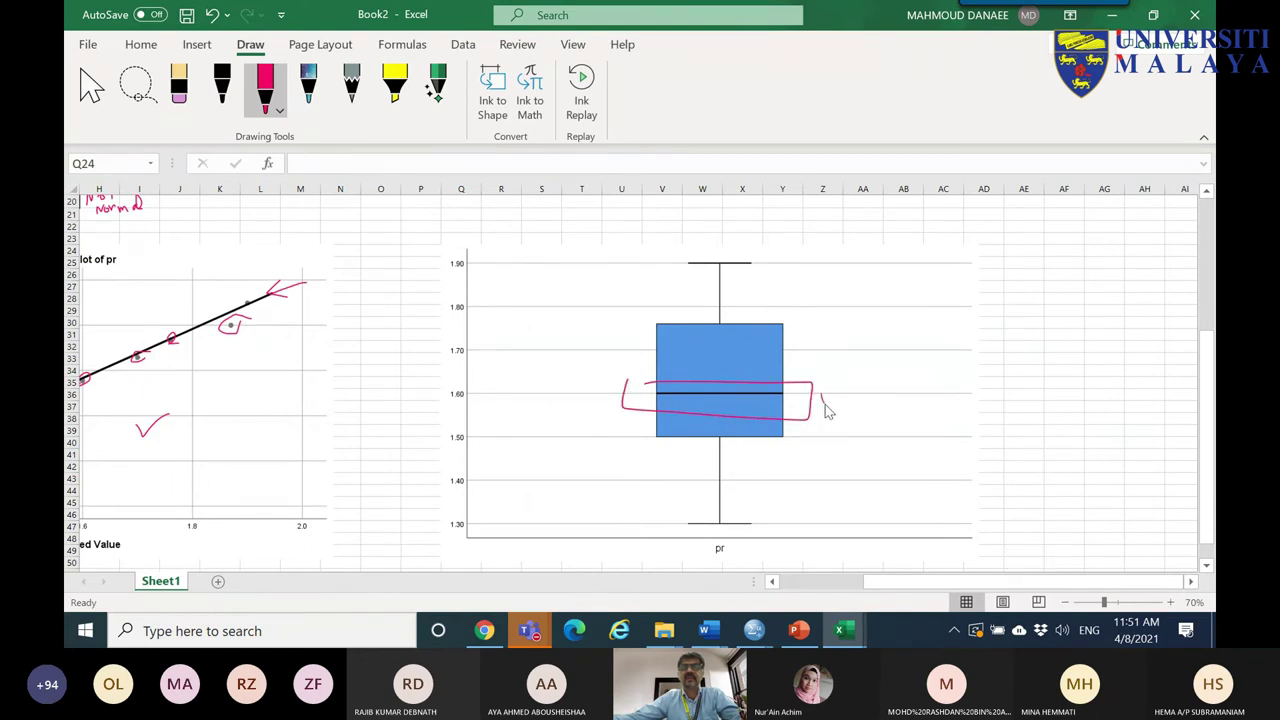
mouse_move(842, 410)
mouse_down()
mouse_move(911, 404)
mouse_move(930, 377)
mouse_move(953, 397)
mouse_move(929, 392)
mouse_move(945, 407)
mouse_move(955, 373)
mouse_move(976, 395)
mouse_up()
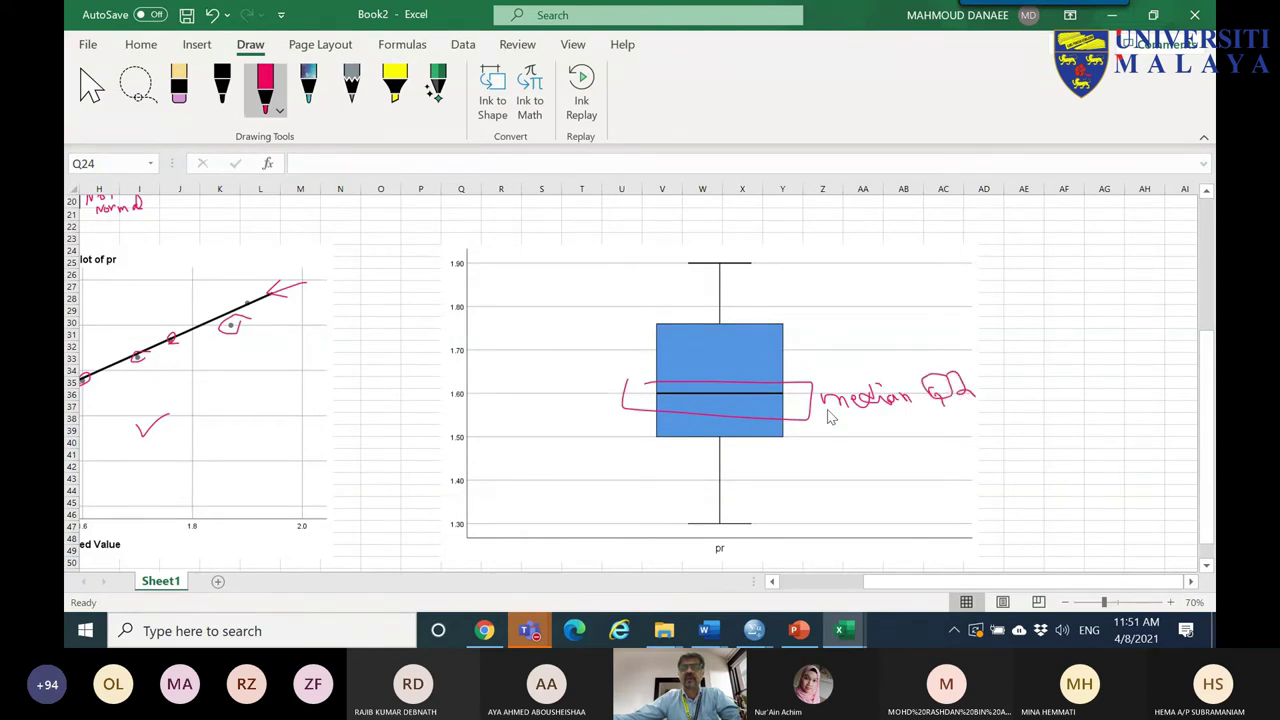
drag(654, 348, 675, 440)
mouse_move(795, 447)
mouse_down()
mouse_move(867, 457)
mouse_move(883, 462)
mouse_up()
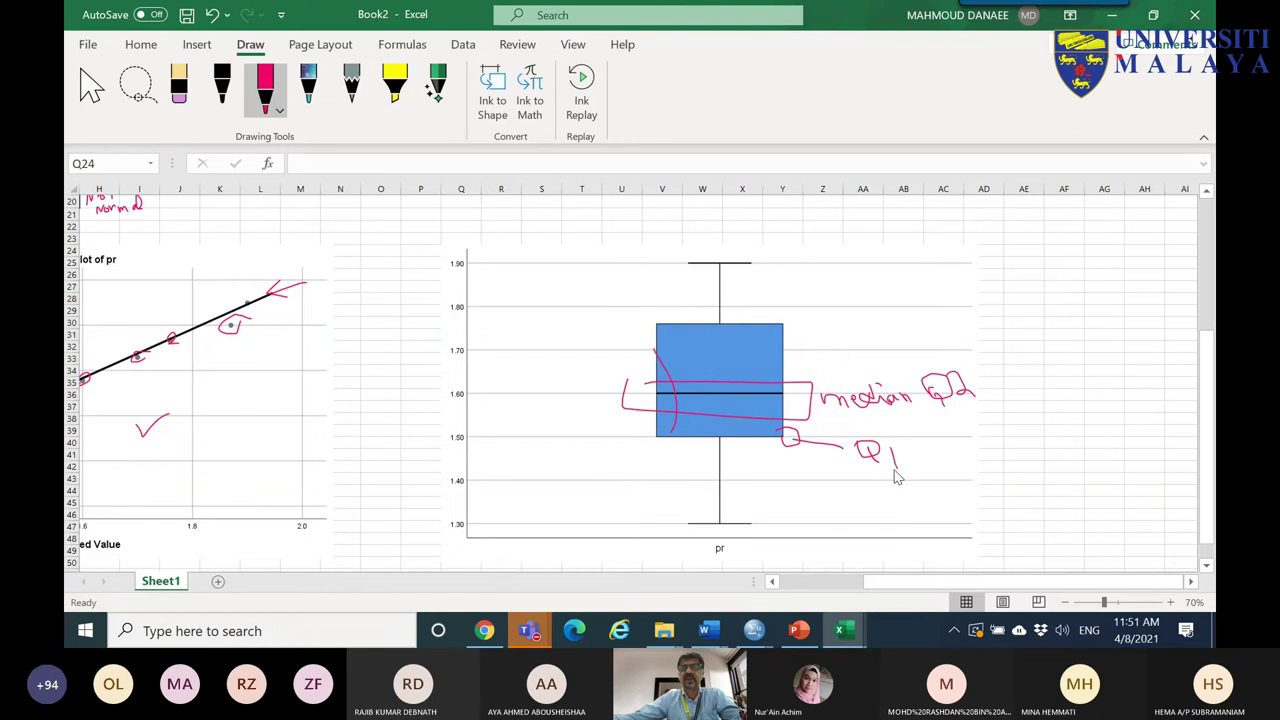
- Label the pr boxplot's whiskers and both box halves with 25% in red ink, and mark the box's upper edge as Q3
mouse_move(758, 440)
mouse_down()
mouse_move(773, 497)
mouse_move(751, 516)
mouse_move(793, 490)
mouse_move(786, 507)
mouse_move(842, 505)
mouse_up()
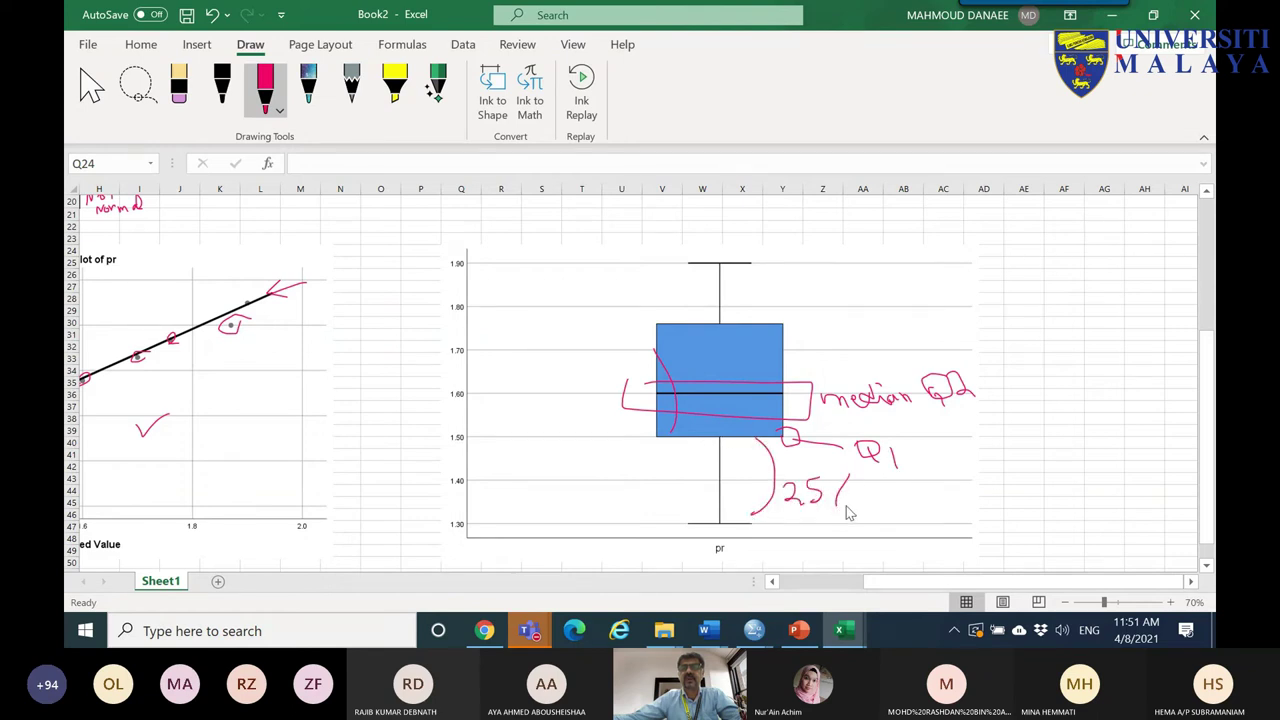
mouse_move(718, 421)
mouse_down()
mouse_move(676, 476)
mouse_move(624, 492)
mouse_move(637, 503)
mouse_up()
mouse_move(716, 329)
mouse_down()
mouse_move(718, 377)
mouse_move(713, 353)
mouse_move(730, 343)
mouse_move(568, 337)
mouse_up()
drag(474, 334, 499, 354)
drag(718, 291, 633, 291)
mouse_move(536, 300)
mouse_down()
mouse_move(577, 301)
mouse_move(588, 310)
mouse_up()
click(598, 296)
mouse_move(783, 324)
mouse_down()
mouse_move(881, 310)
mouse_move(853, 312)
mouse_move(884, 318)
mouse_up()
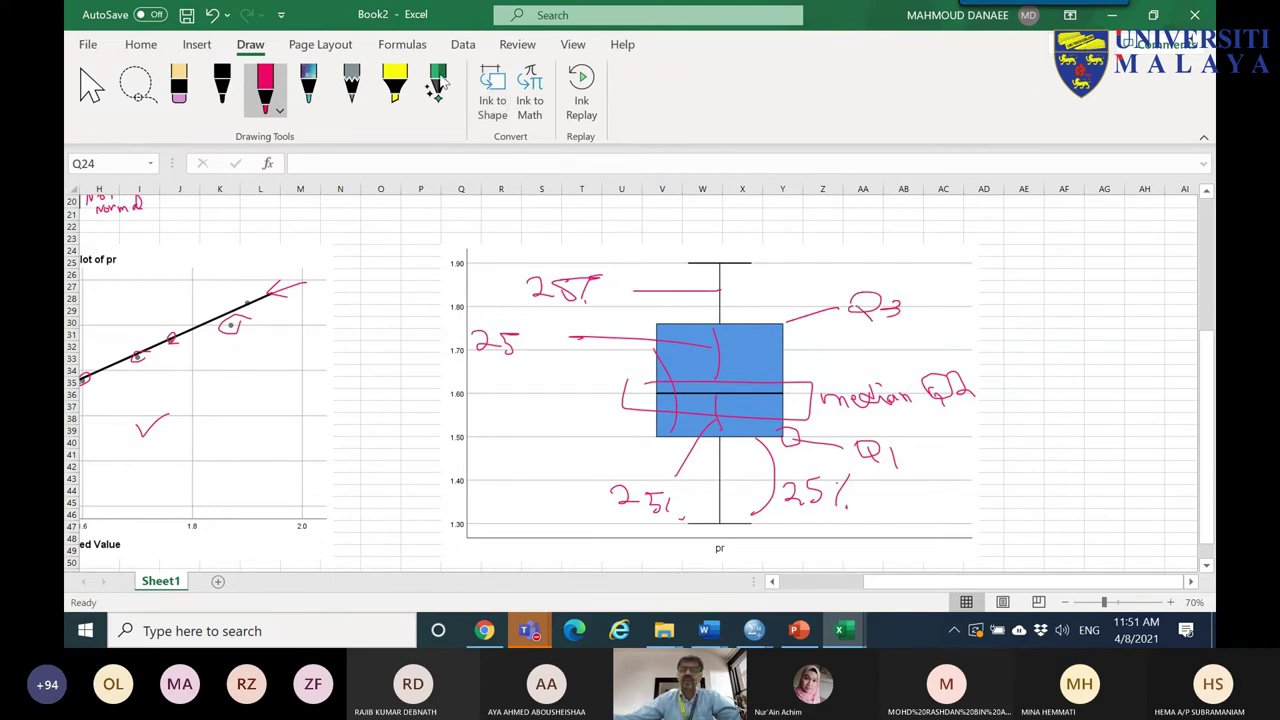
- Ink red outlines around the boxplot's upper whisker, lower whisker and box, and draw a check mark beside the plot
mouse_move(675, 305)
mouse_down()
mouse_move(700, 331)
mouse_move(772, 286)
mouse_move(750, 236)
mouse_move(693, 305)
mouse_up()
mouse_move(686, 510)
mouse_down()
mouse_move(709, 463)
mouse_move(724, 535)
mouse_up()
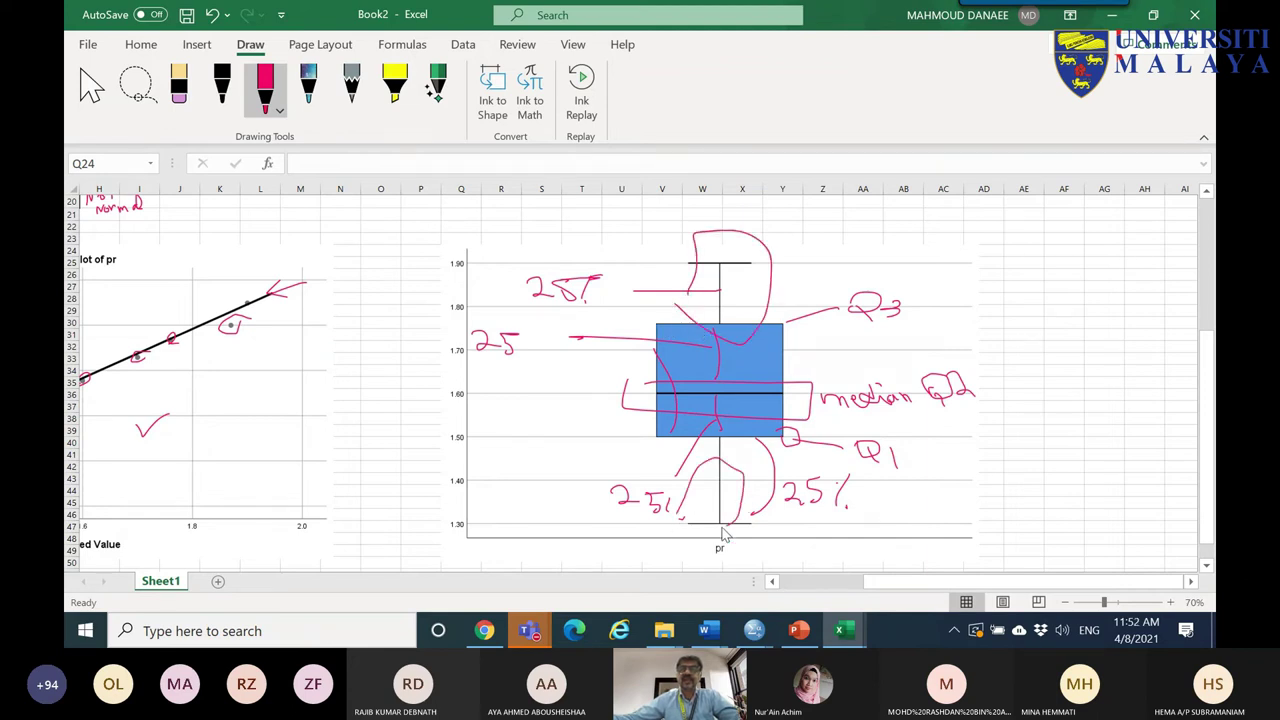
mouse_move(618, 358)
mouse_down()
mouse_move(810, 336)
mouse_move(814, 426)
mouse_move(706, 446)
mouse_move(648, 430)
mouse_up()
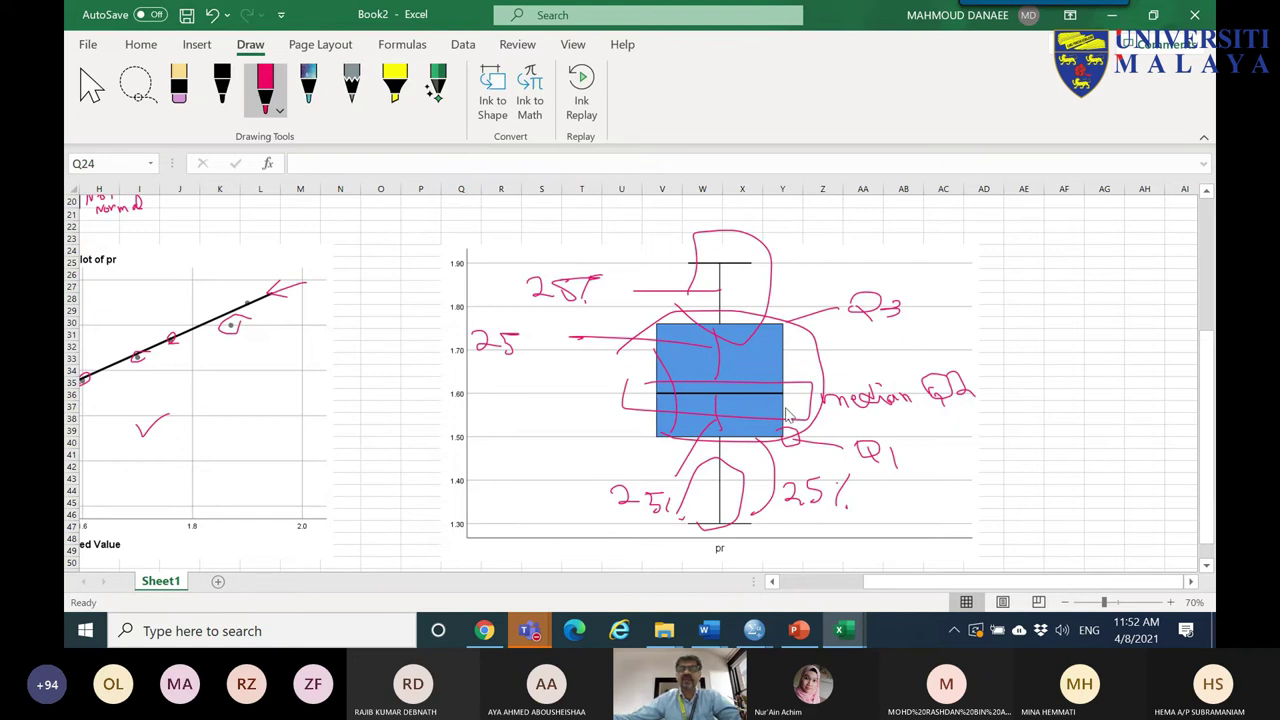
mouse_move(937, 322)
mouse_down()
mouse_move(959, 352)
mouse_move(980, 266)
mouse_up()
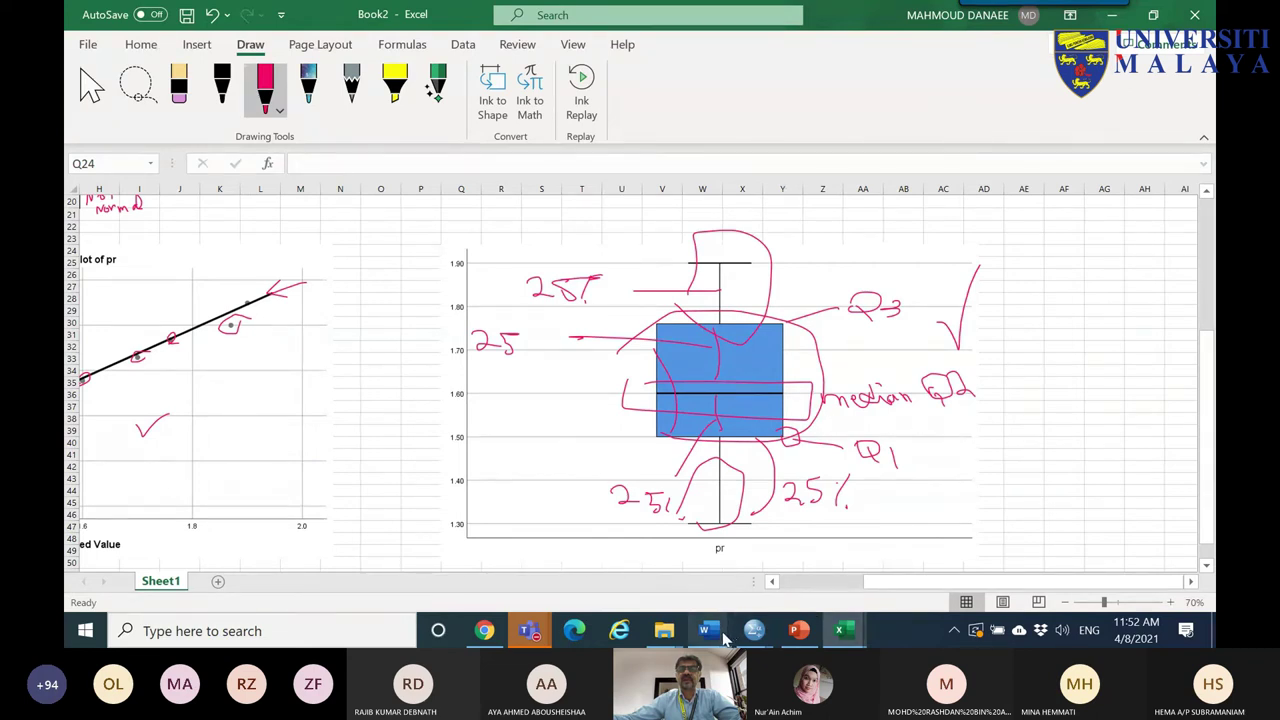
- Switch to the Untitled3 dataset in SPSS and set the first pr value to 130
mouse_move(754, 632)
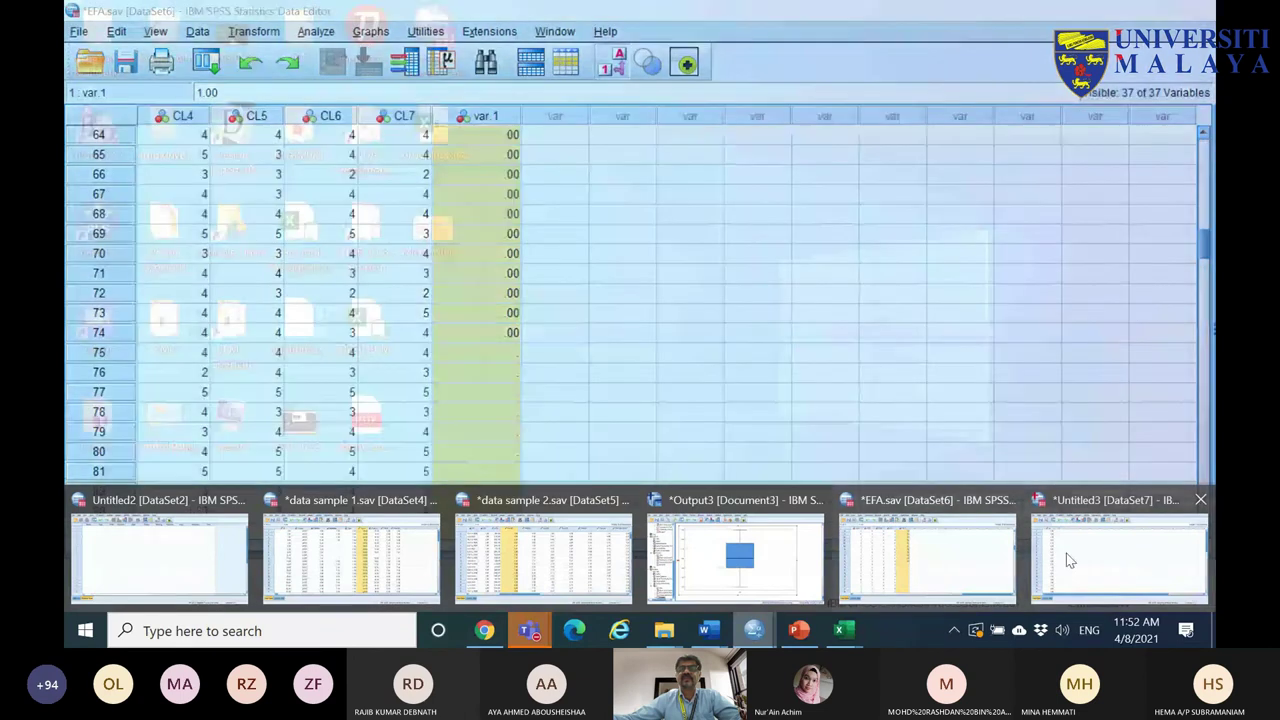
click(1066, 553)
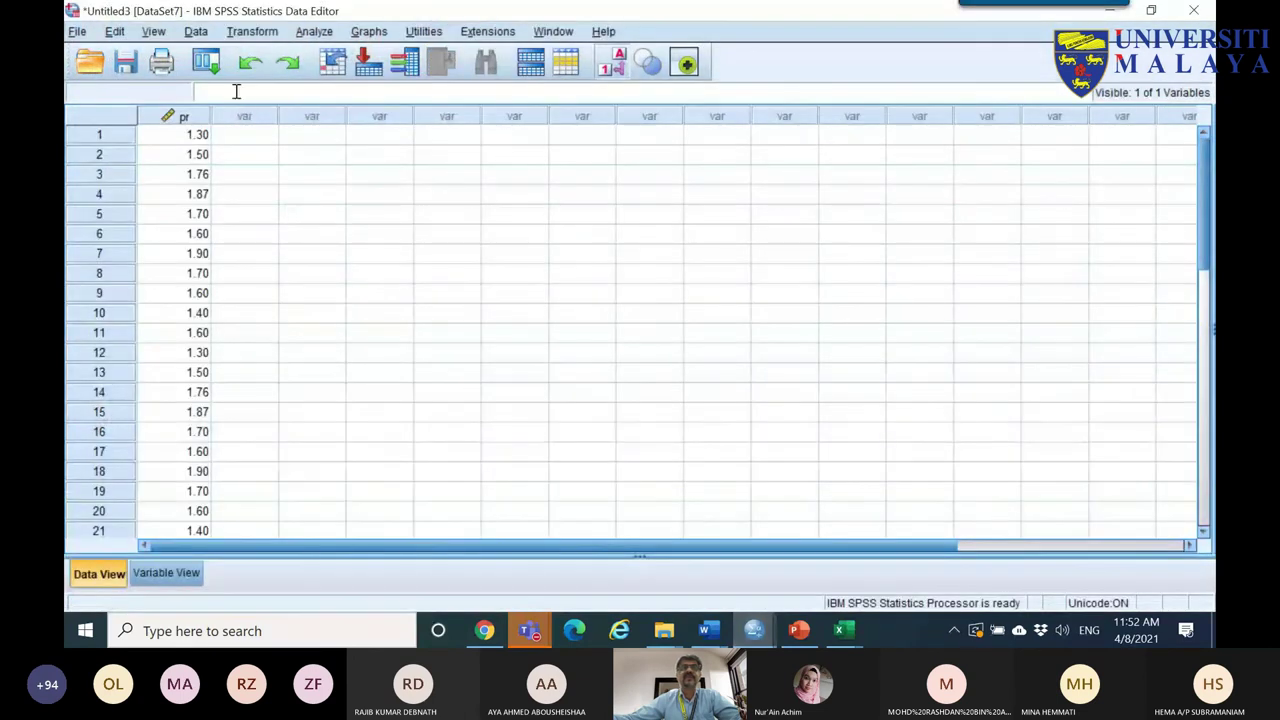
click(195, 140)
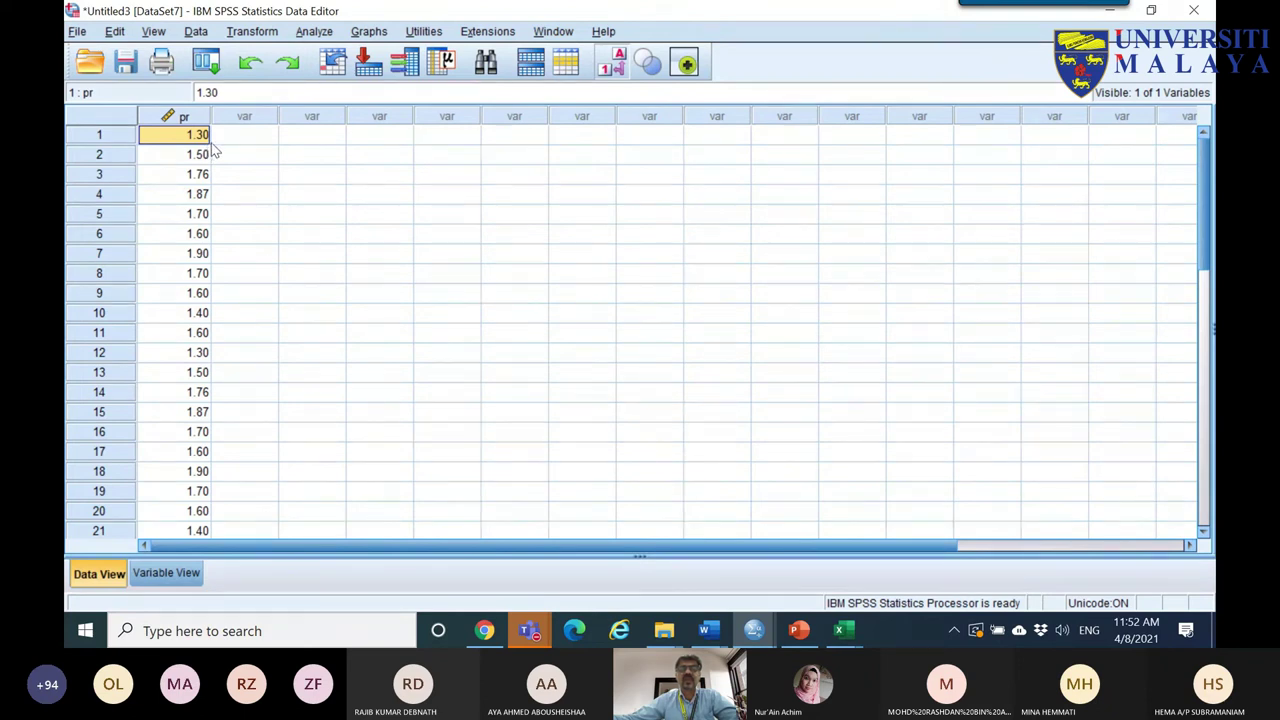
text(130)
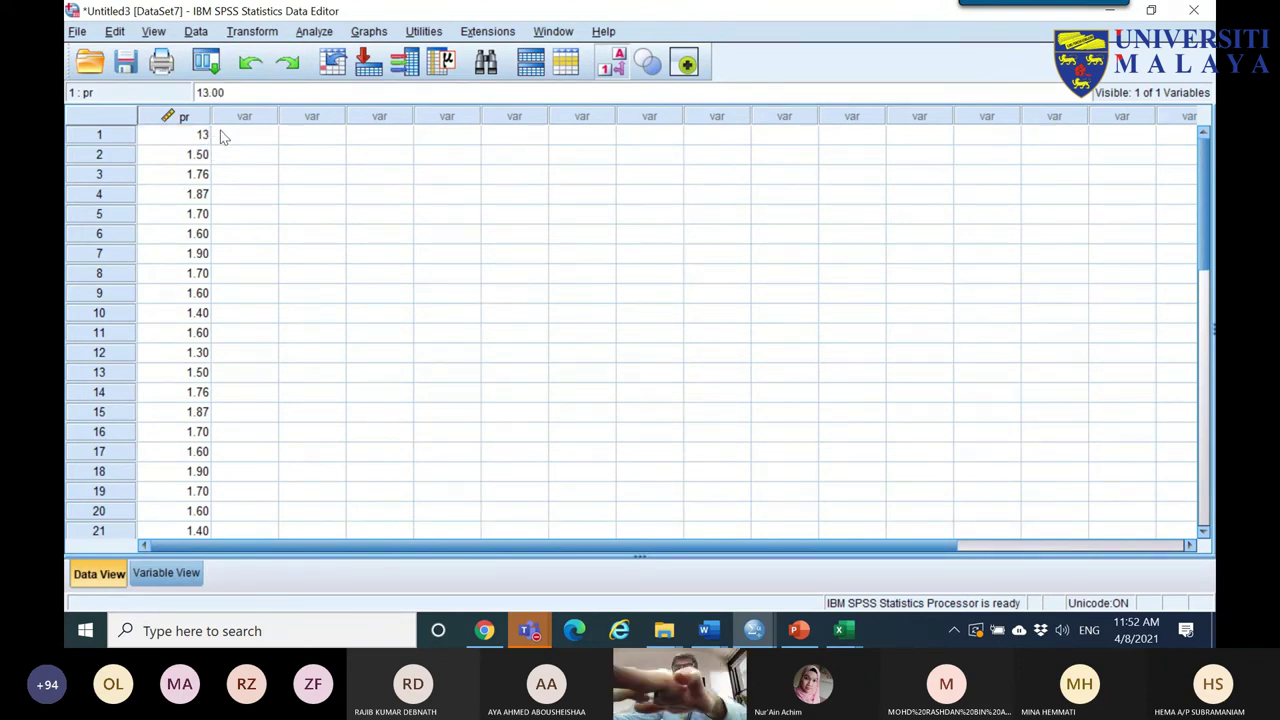
click(229, 158)
click(189, 139)
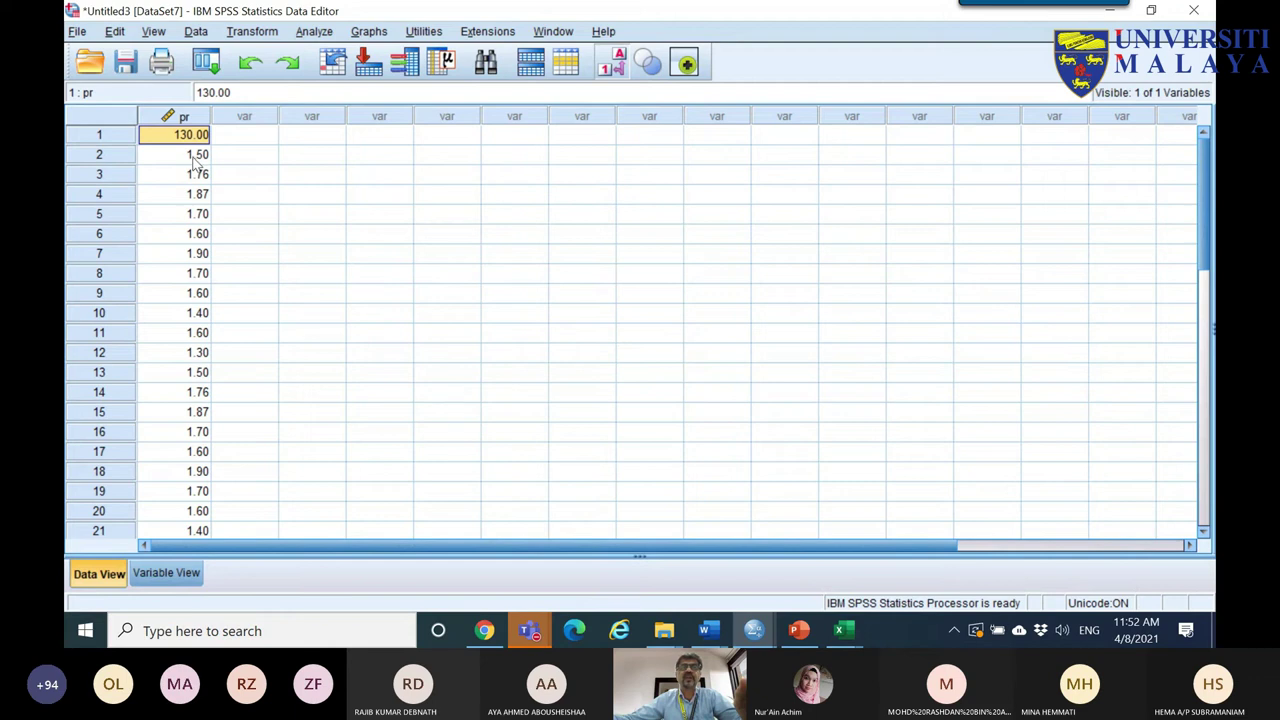
- Rerun the Explore analysis on the pr variable with its existing settings
click(206, 63)
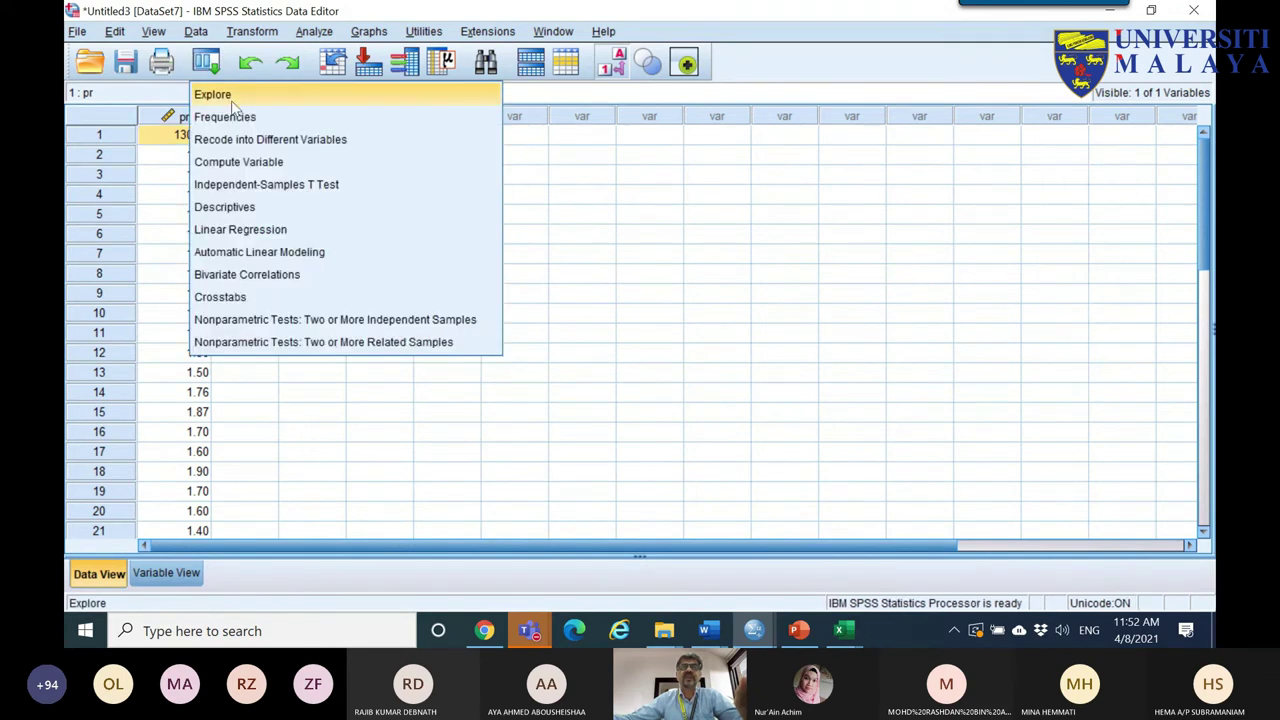
click(232, 99)
click(382, 546)
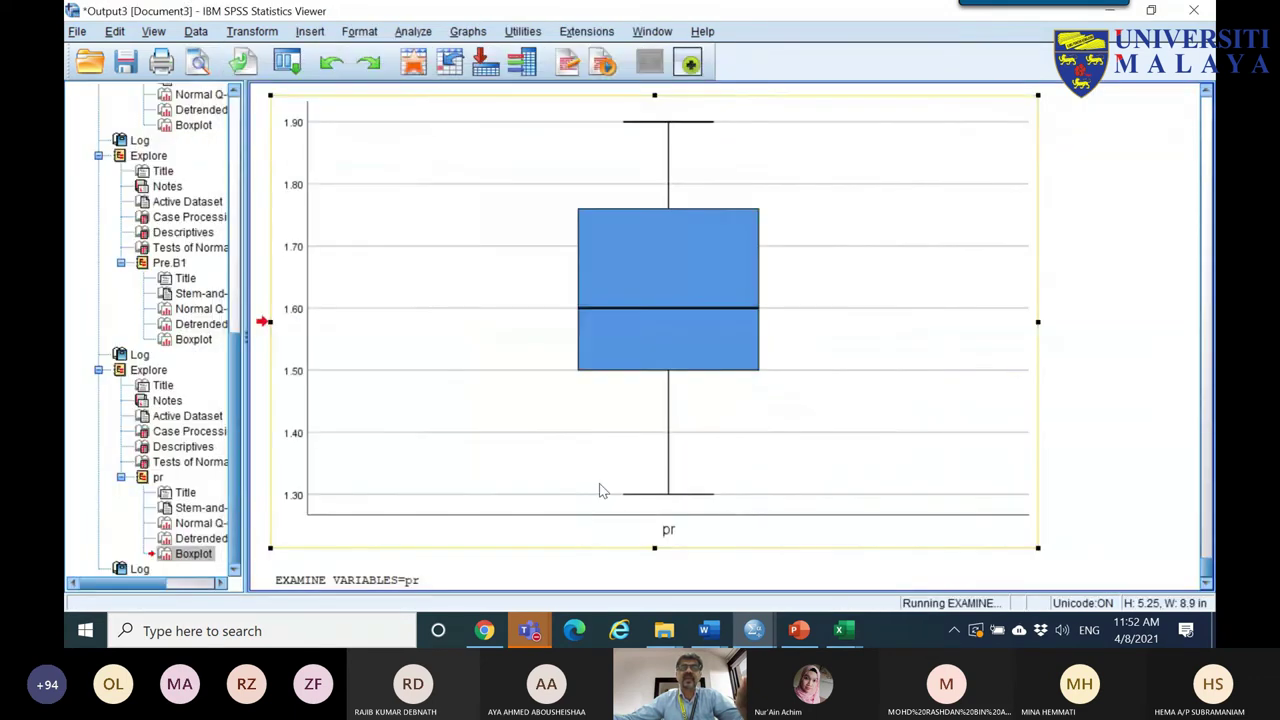
- Copy the Descriptives table of the newest pr Explore output
scroll(632, 500, down, 3)
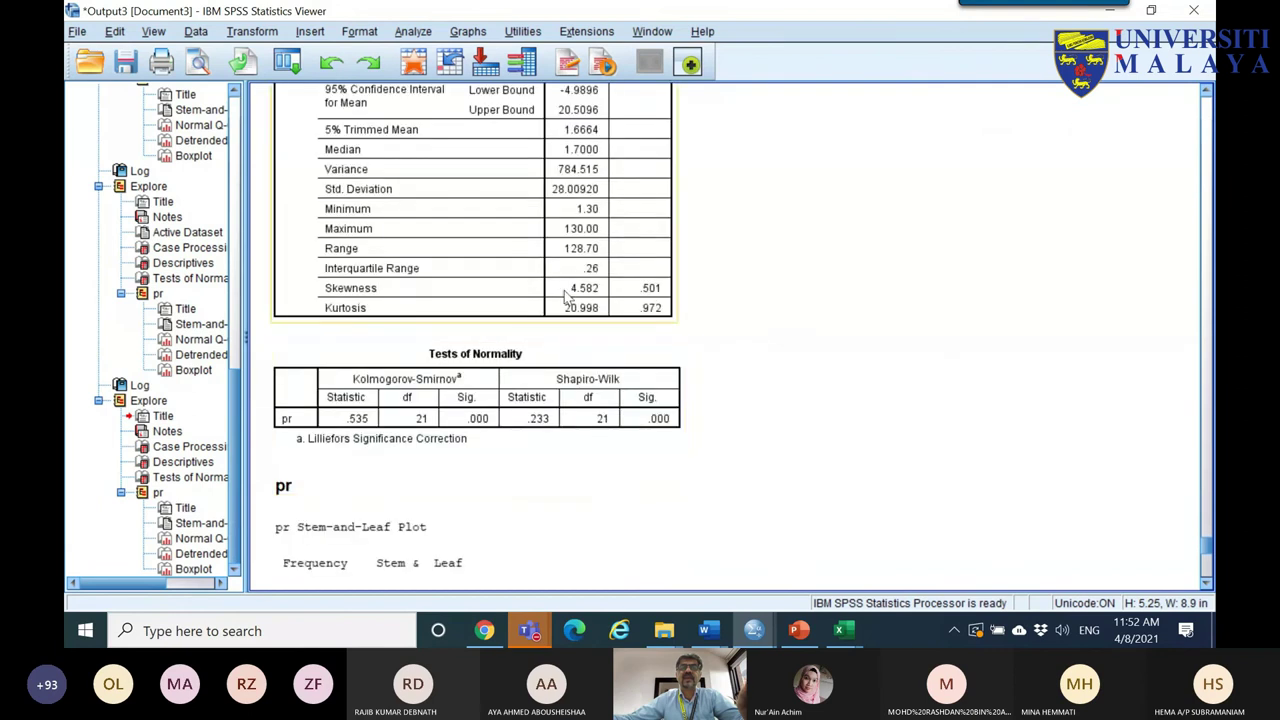
click(623, 297)
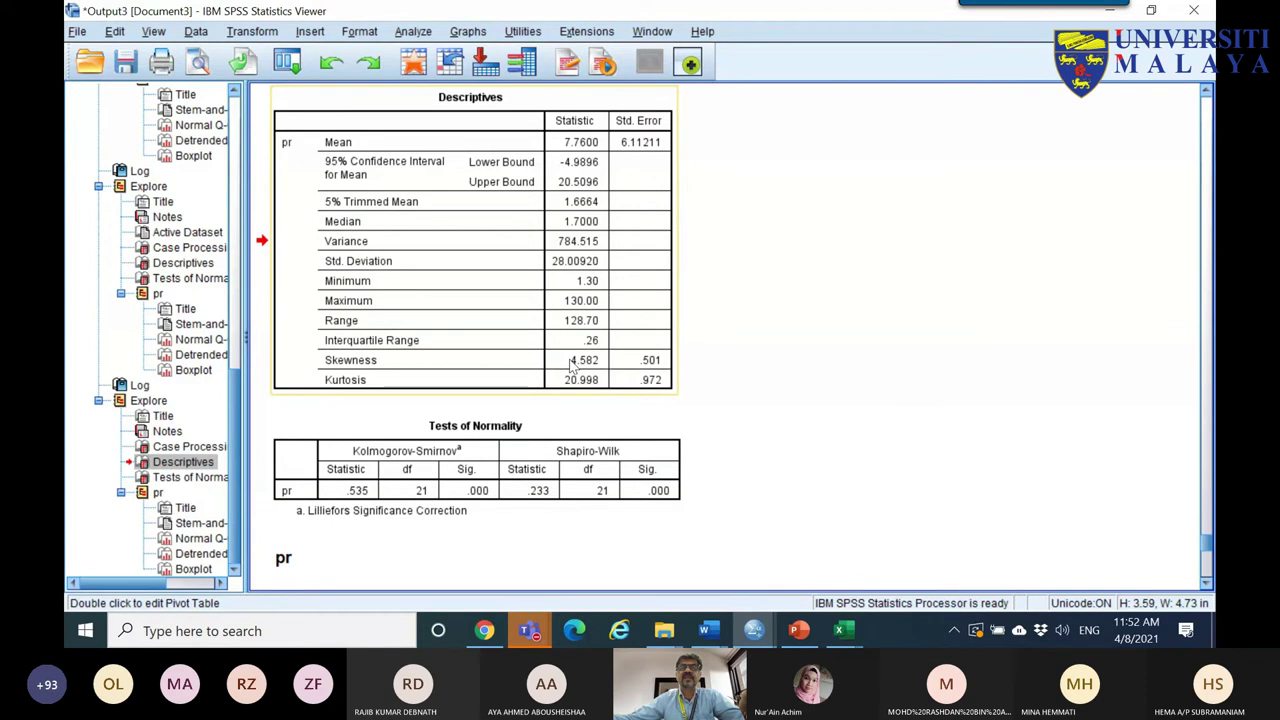
right_click(474, 283)
click(516, 322)
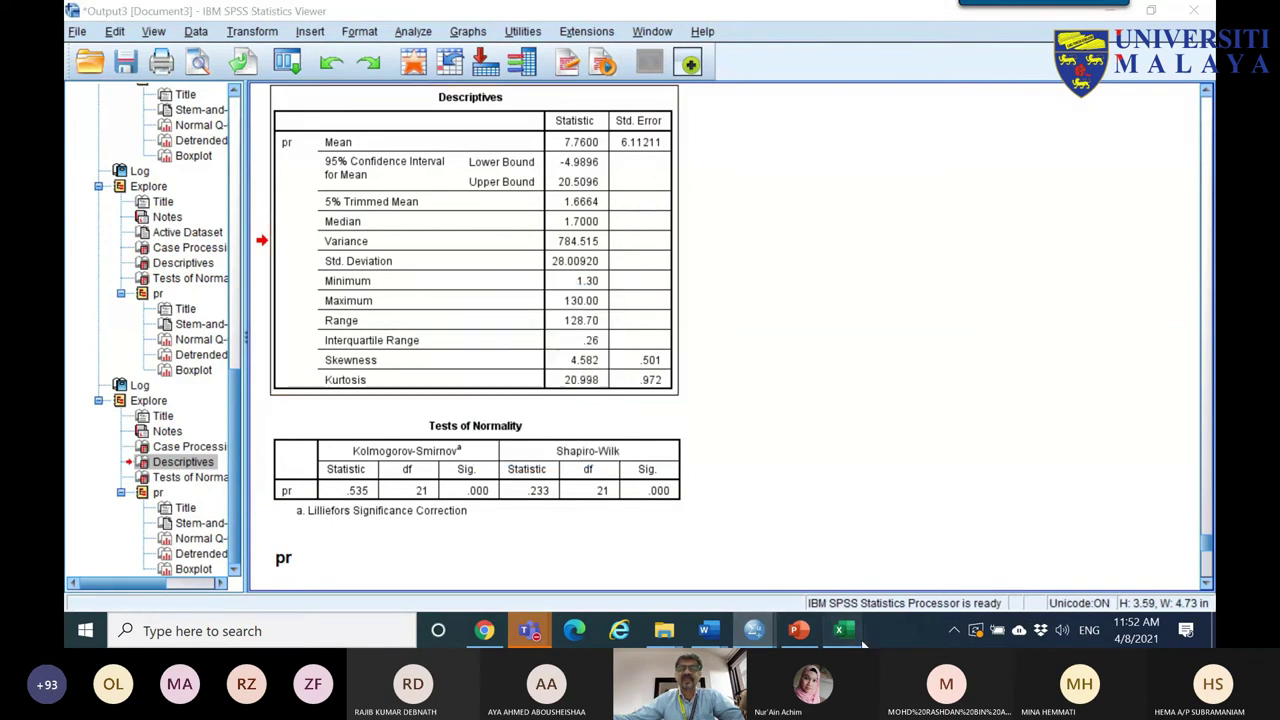
- Switch to Excel and paste the pr Descriptives table at cell H2, beside the Pre B1 table
mouse_move(843, 630)
click(848, 485)
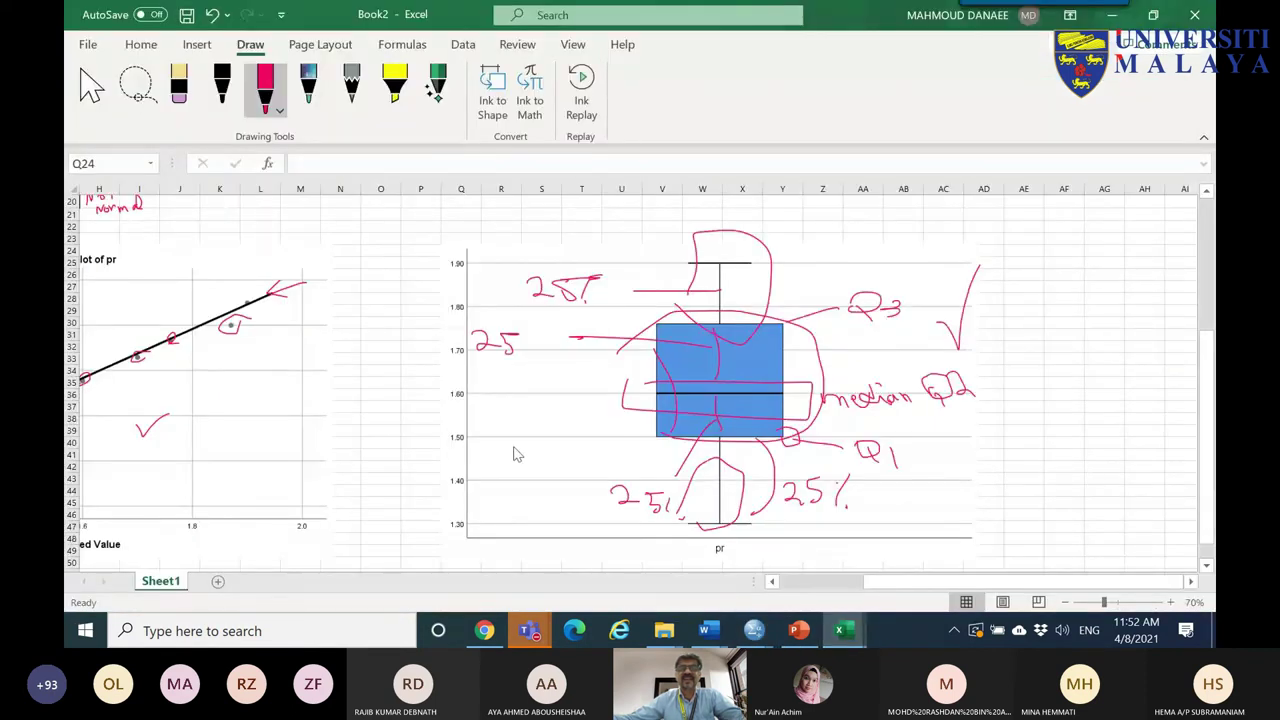
click(850, 581)
click(1205, 245)
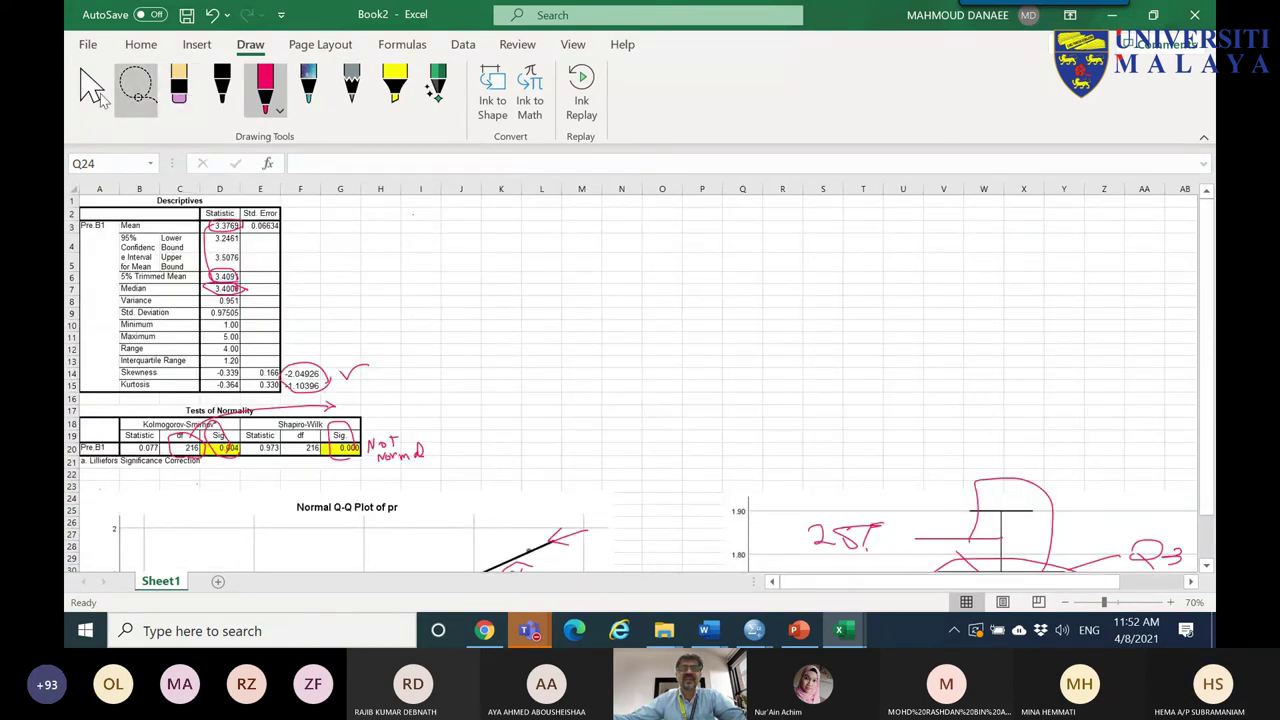
click(92, 88)
click(380, 213)
key(ctrl+v)
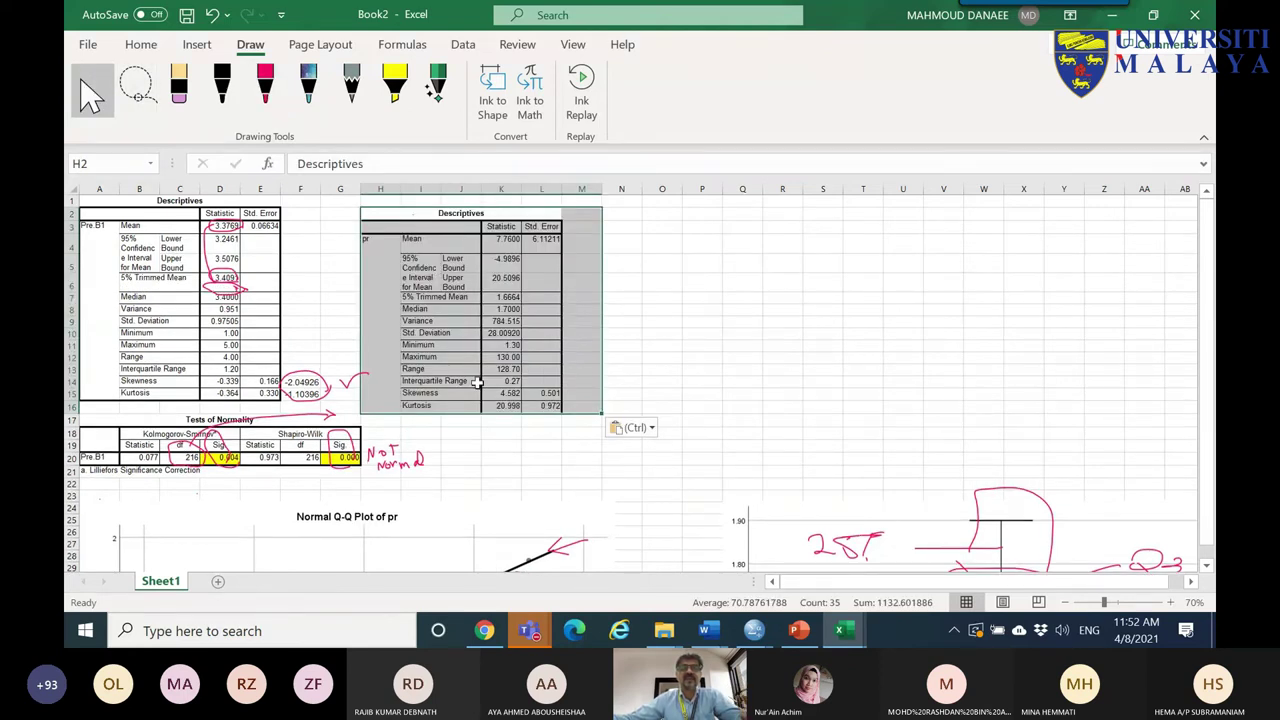
- Circle the skewness and kurtosis statistics with their standard errors in the Pre B1 table in red ink
scroll(477, 383, up, 6)
scroll(477, 383, down, 4)
scroll(477, 383, up, 2)
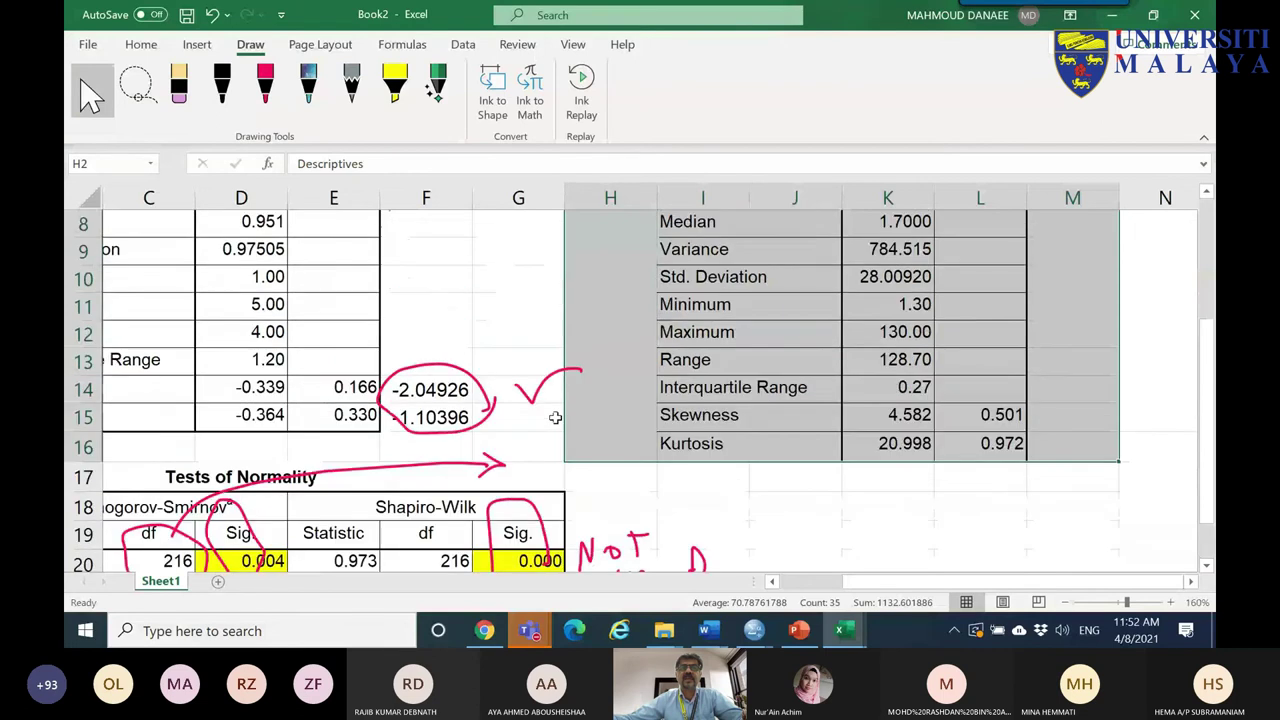
click(263, 100)
mouse_move(234, 398)
mouse_down()
mouse_move(372, 396)
mouse_move(333, 436)
mouse_move(247, 419)
mouse_move(252, 385)
mouse_up()
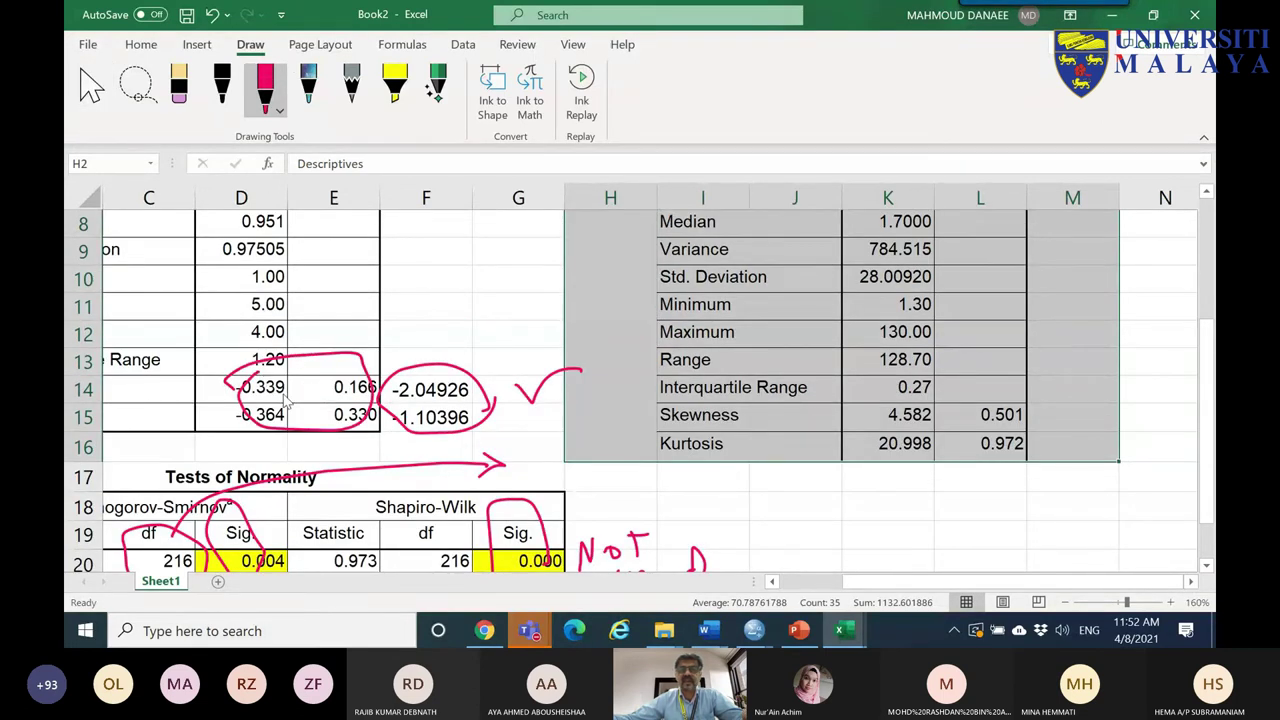
- Underline the skewness and kurtosis statistics in the pr table in red ink and circle them together with their standard errors
click(860, 632)
click(1043, 447)
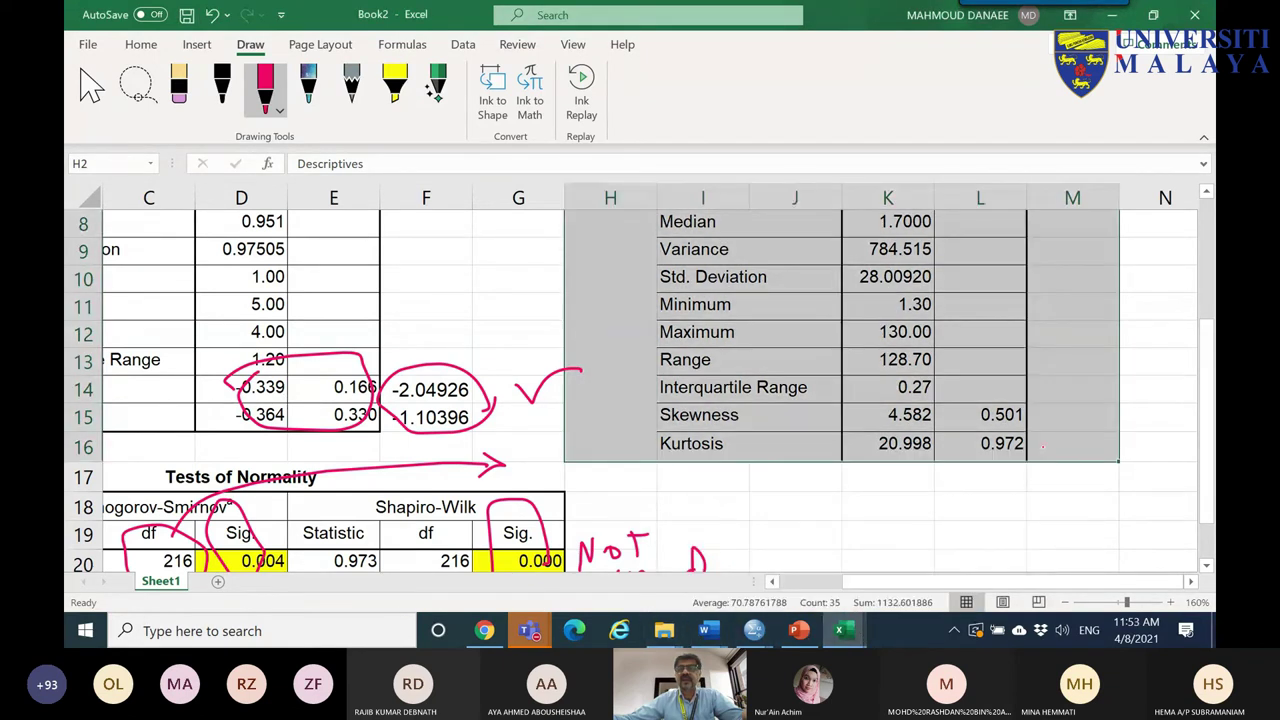
mouse_move(880, 412)
mouse_down()
mouse_move(930, 404)
mouse_move(1015, 440)
mouse_move(870, 455)
mouse_move(898, 403)
mouse_move(934, 428)
mouse_up()
drag(878, 458, 934, 458)
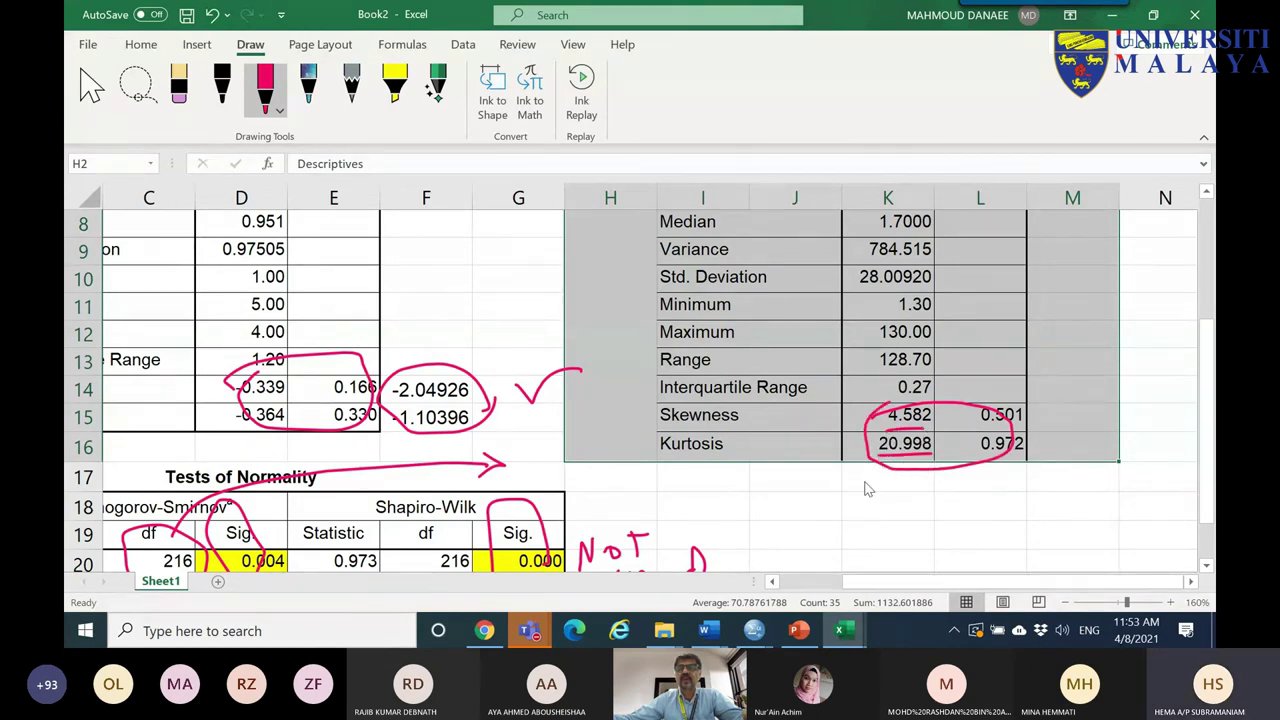
- Return to the SPSS output, review the new Normal Q-Q plot of pr, and copy the new pr boxplot
click(758, 634)
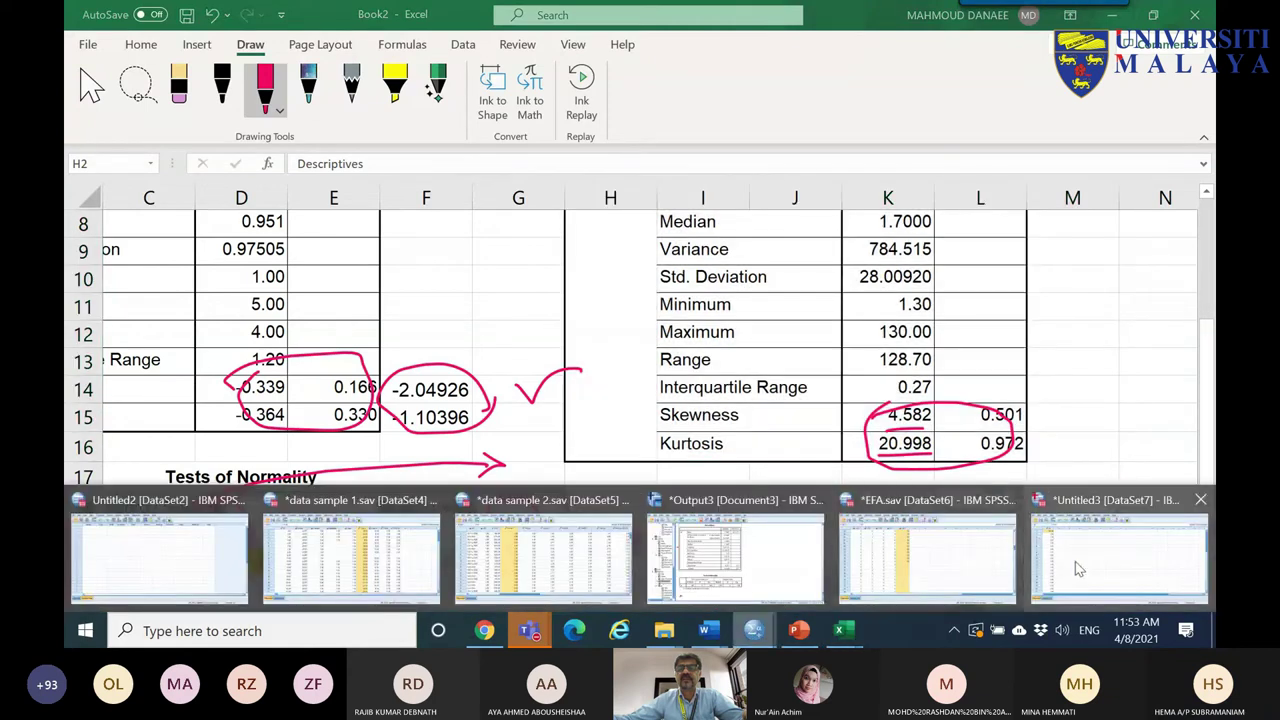
click(1074, 561)
scroll(720, 428, down, 5)
scroll(718, 441, down, 5)
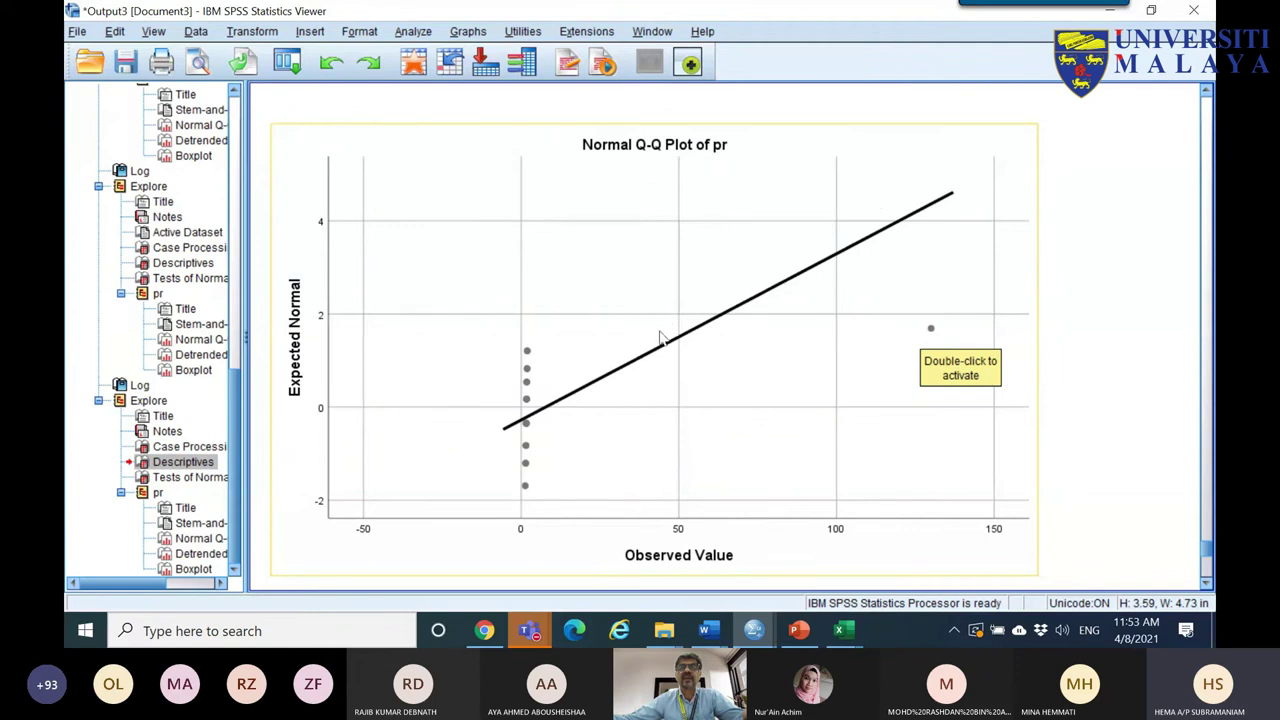
scroll(660, 336, down, 10)
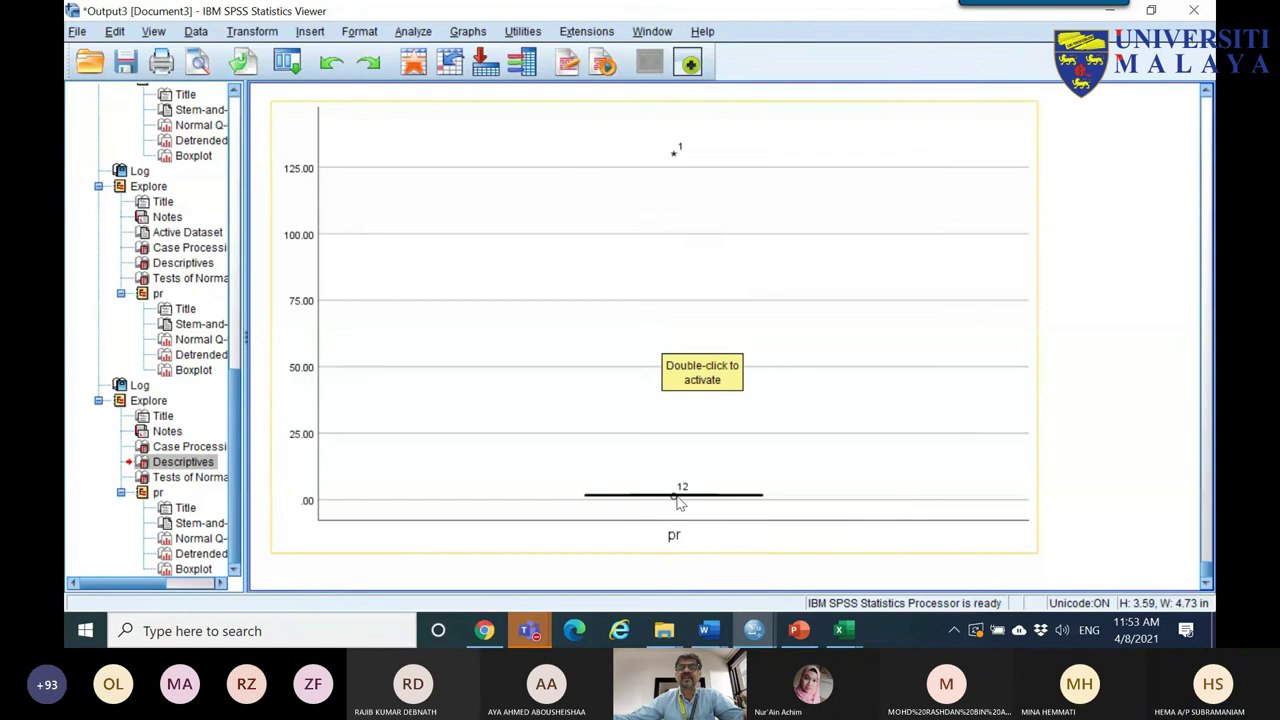
click(665, 145)
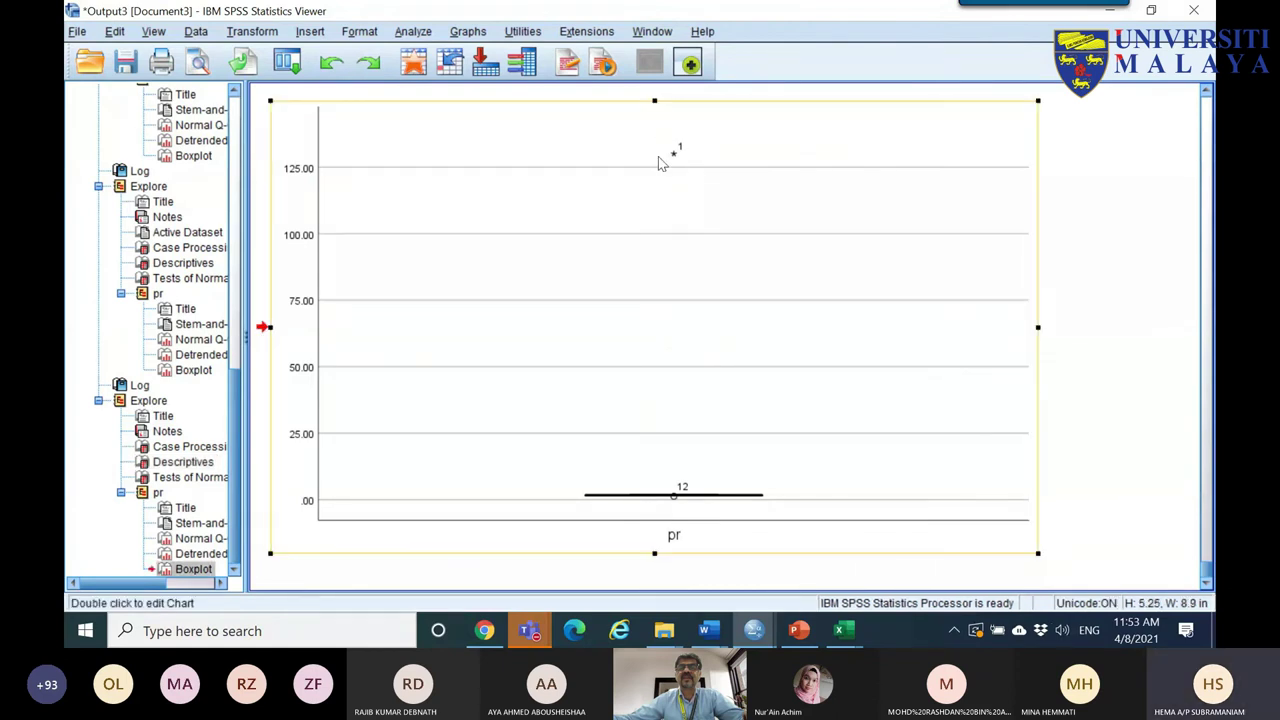
right_click(589, 145)
click(606, 174)
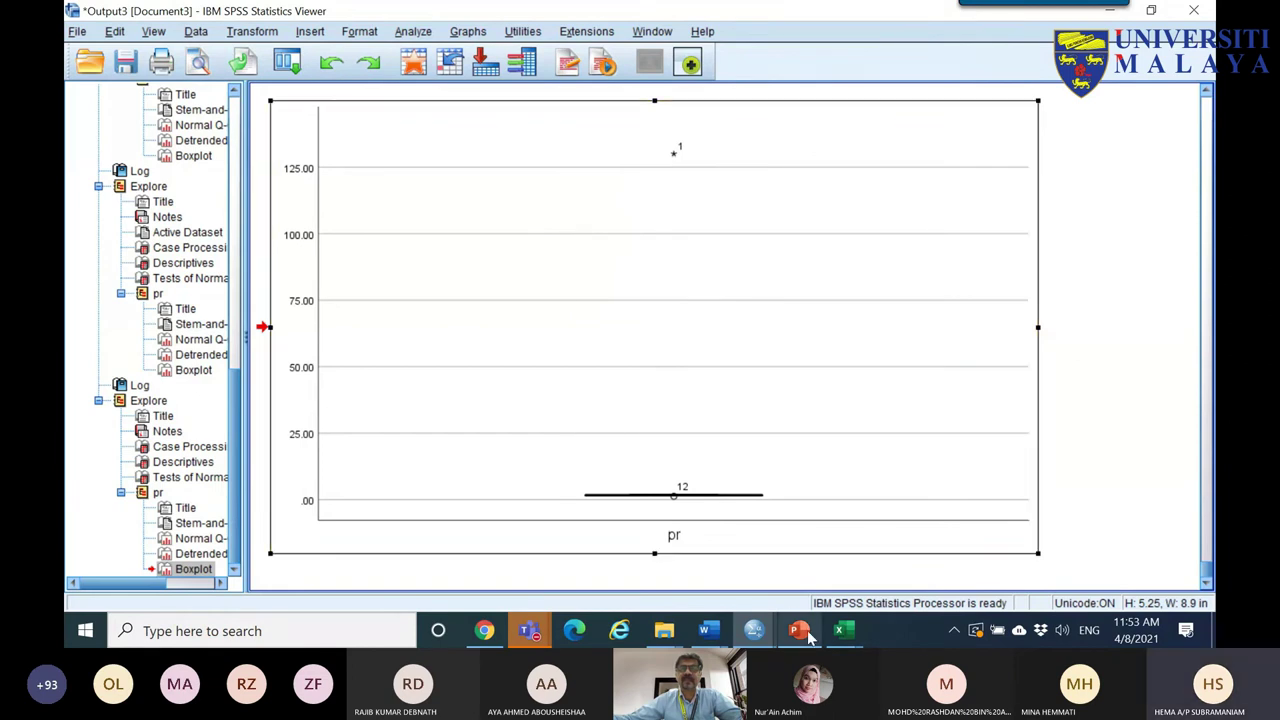
- Switch to Excel's Book2, change from the pen to the selection tool, and select empty cell D76 below the existing content
mouse_move(845, 635)
click(940, 557)
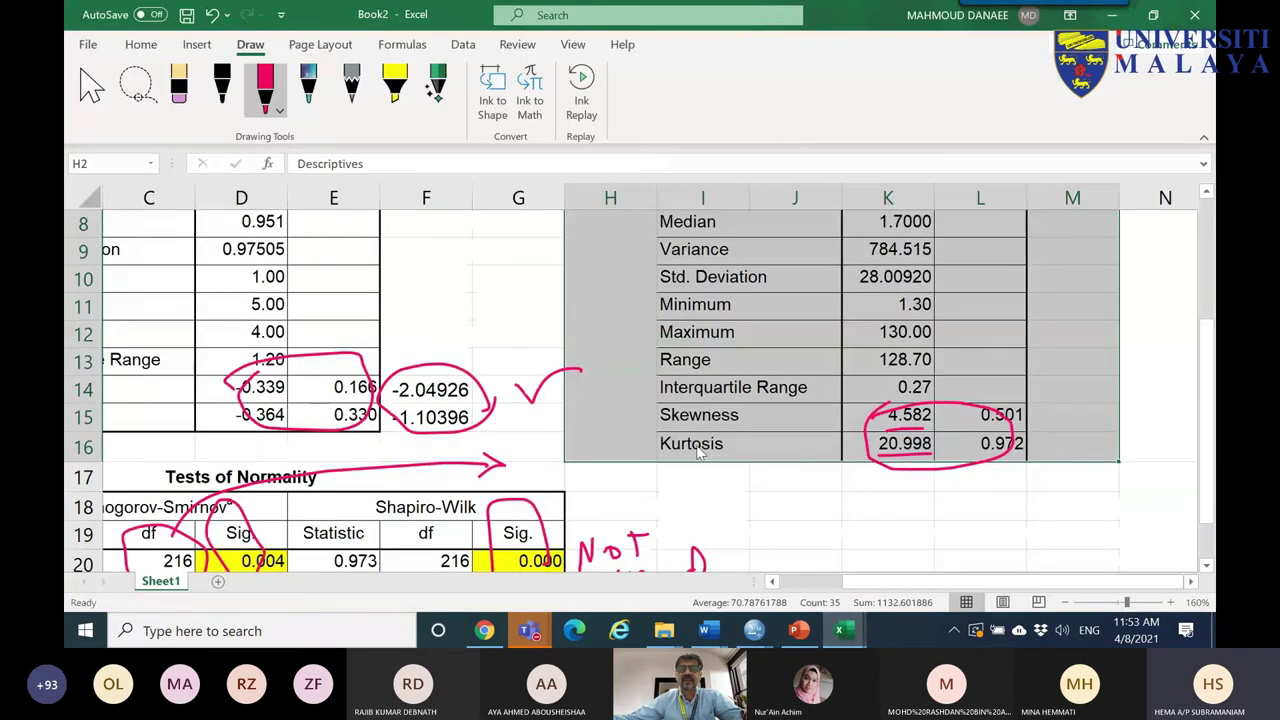
click(92, 88)
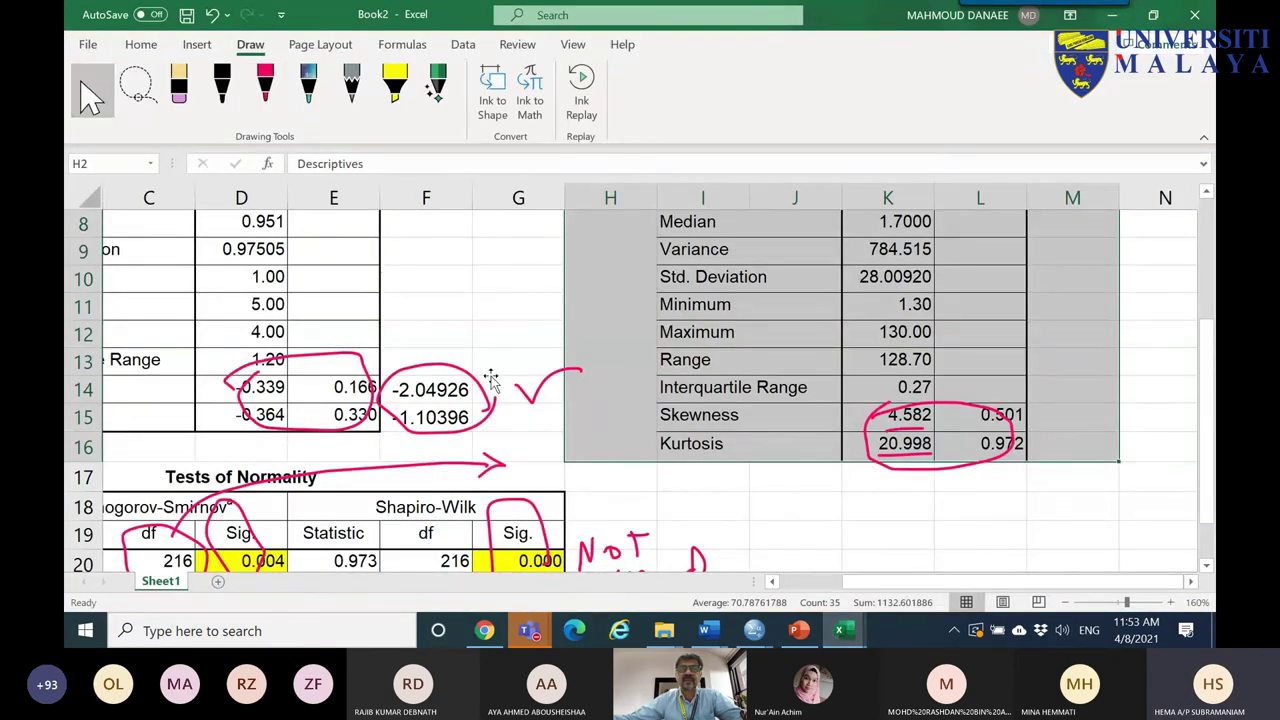
scroll(522, 410, down, 15)
scroll(522, 410, down, 7)
click(254, 272)
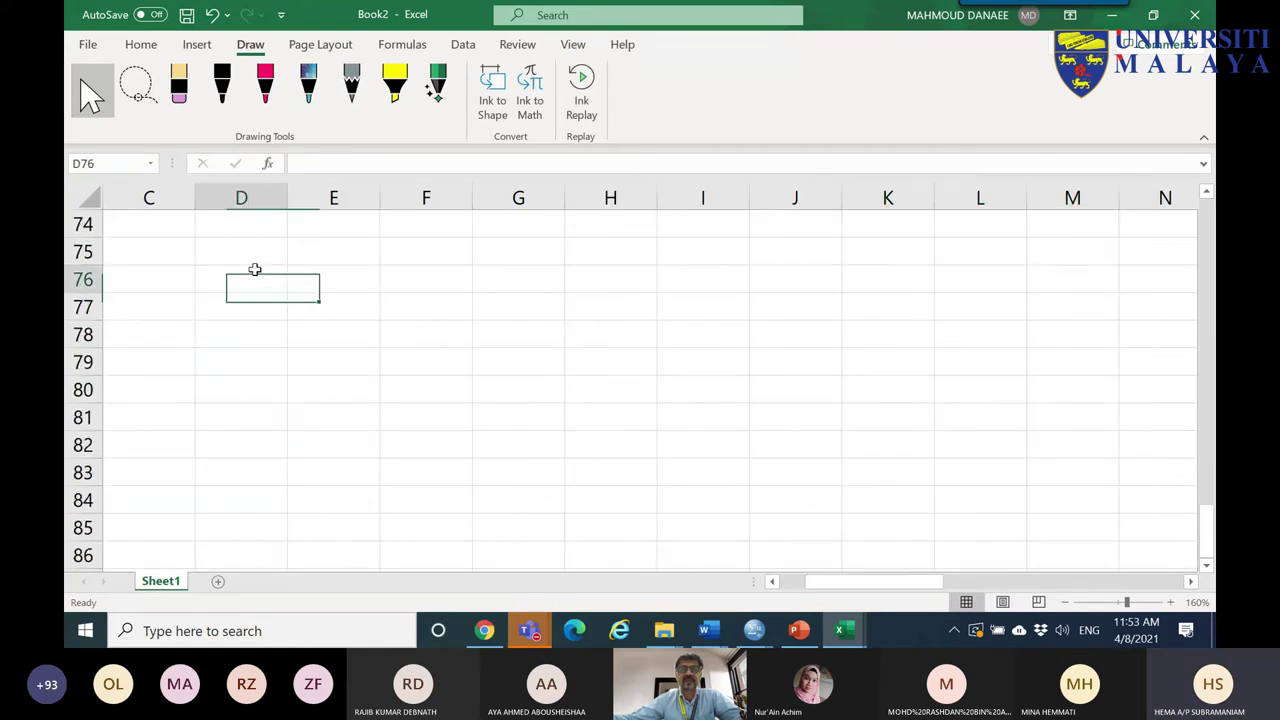
- Try to paste the copied pr boxplot into the empty area as an Excel chart, then undo the paste
key(alt+F1)
scroll(583, 371, down, 3)
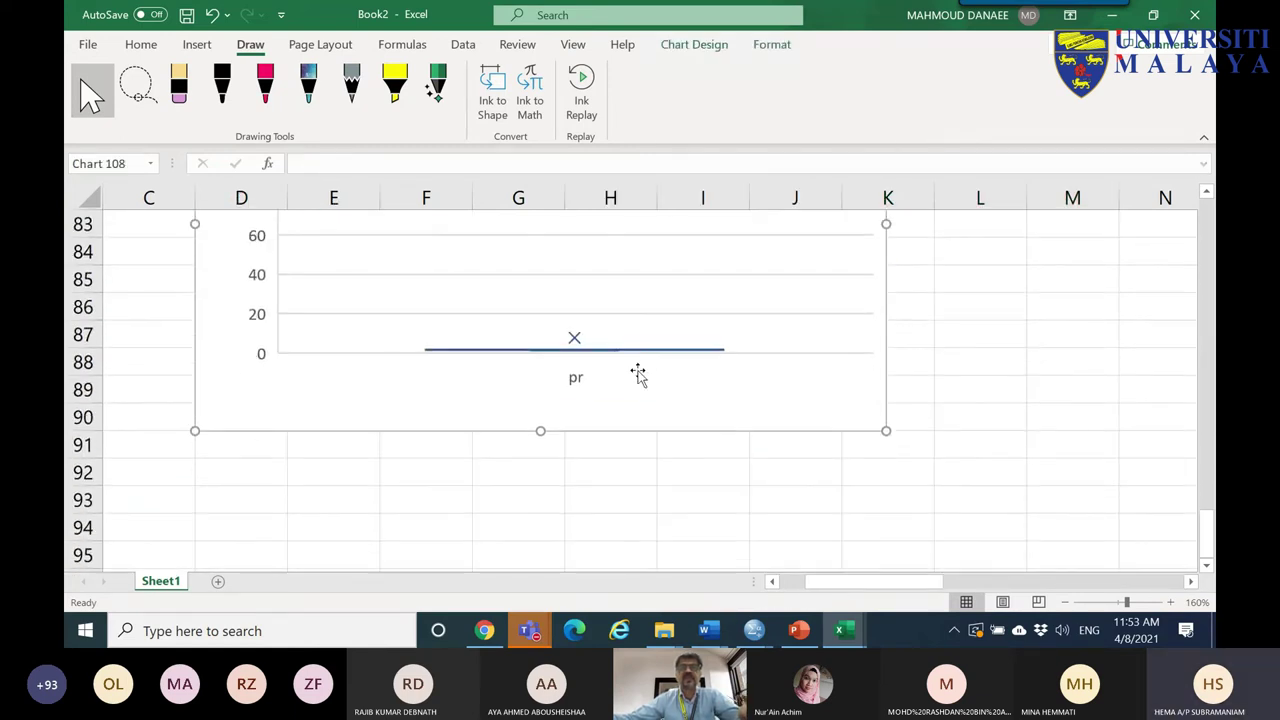
ctrl+scroll(634, 377, down, 1)
scroll(680, 362, up, 3)
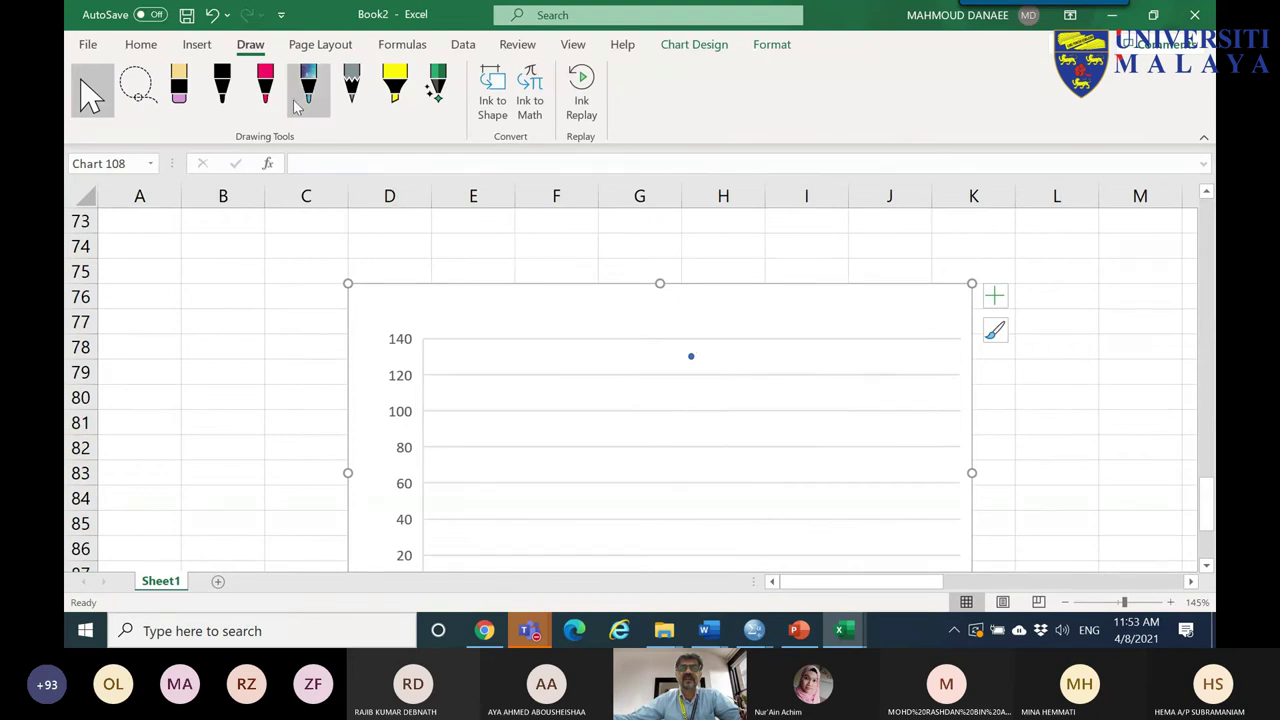
click(265, 90)
ctrl+scroll(426, 237, up, 1)
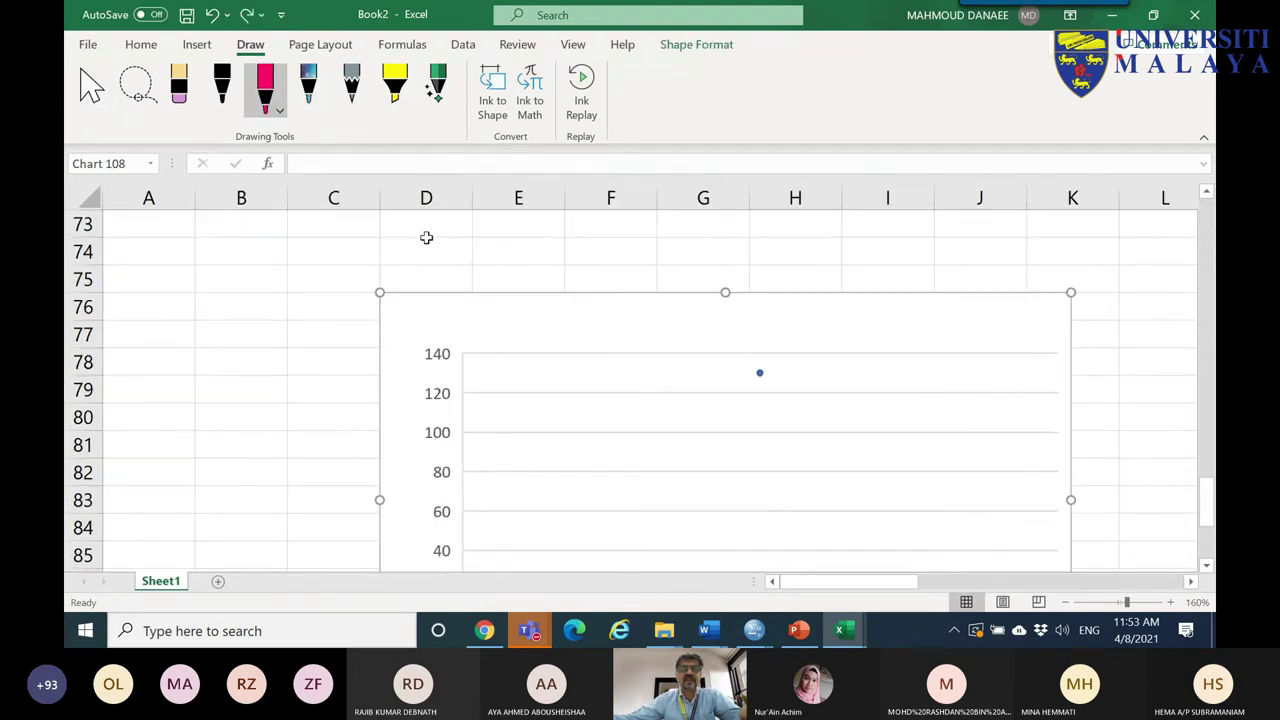
key(ctrl+z)
- Paste the copied pr boxplot as a picture at cell D75
right_click(394, 271)
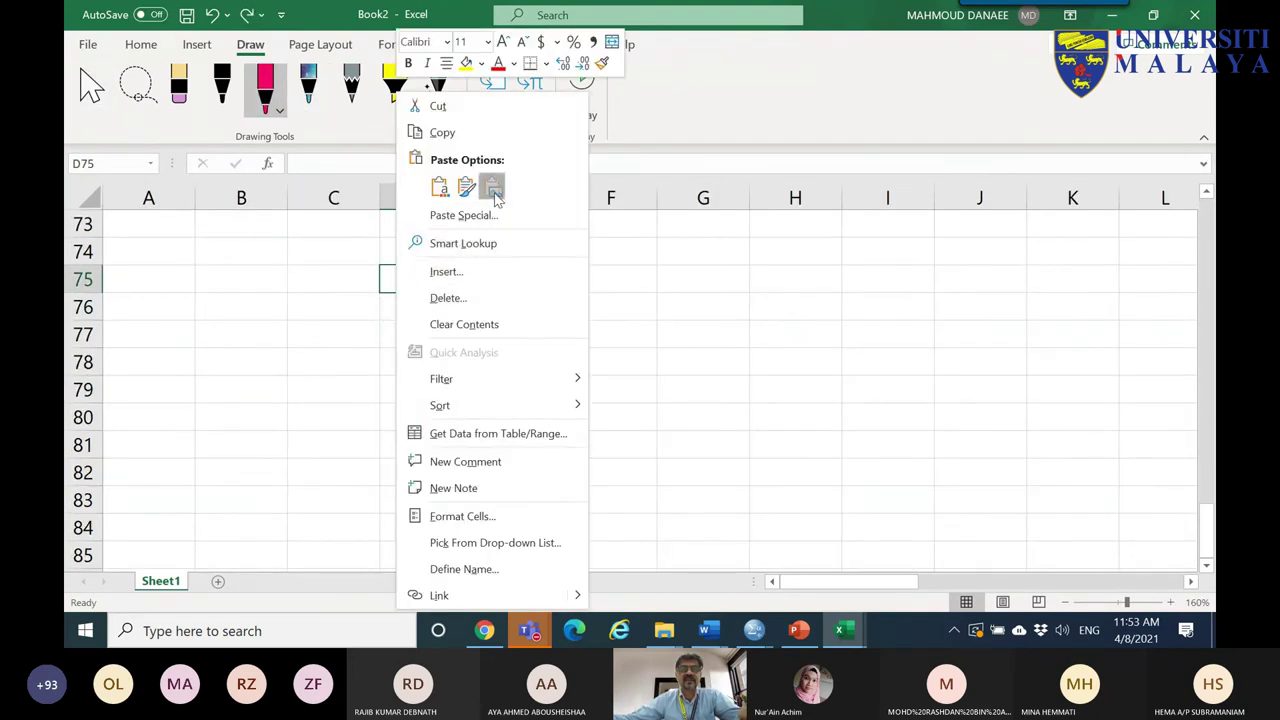
click(494, 183)
ctrl+scroll(569, 326, down, 6)
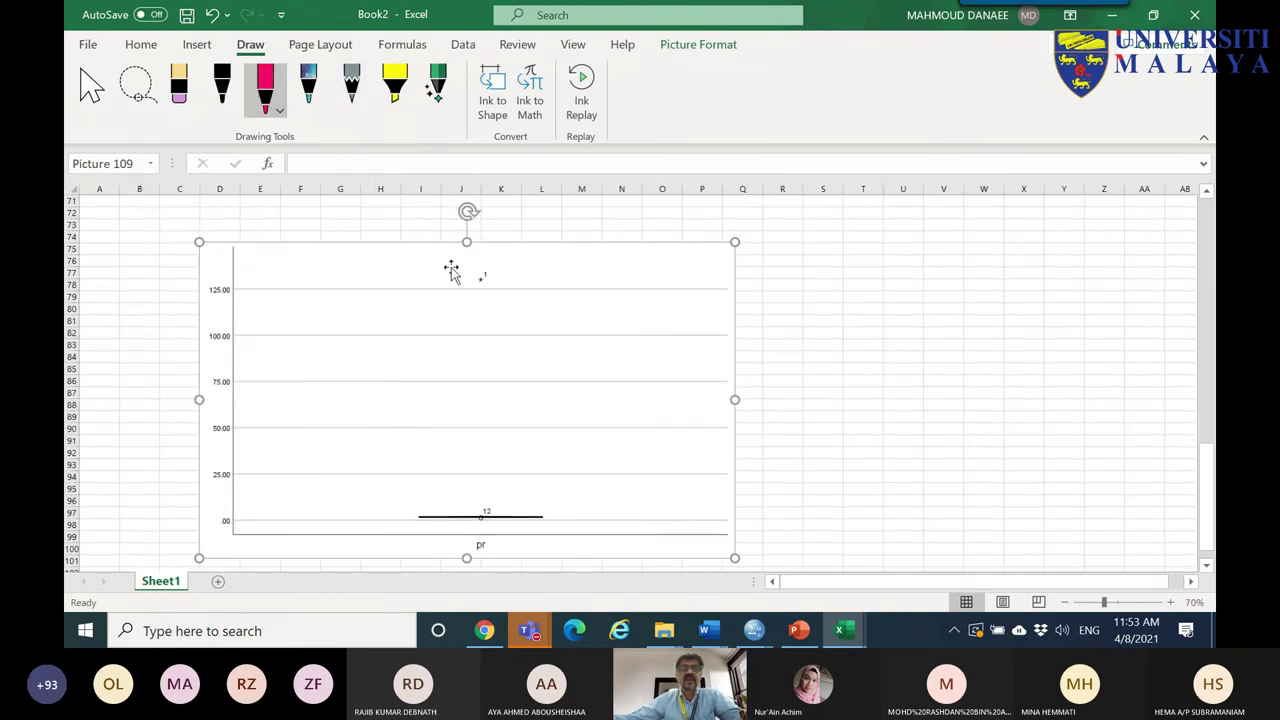
- Circle outlier point 1 on the pasted boxplot with the pink pen and draw a line beside it leading to a handwritten "c"
click(266, 90)
mouse_move(446, 268)
mouse_down()
mouse_move(491, 258)
mouse_move(502, 311)
mouse_move(488, 312)
mouse_move(449, 246)
mouse_up()
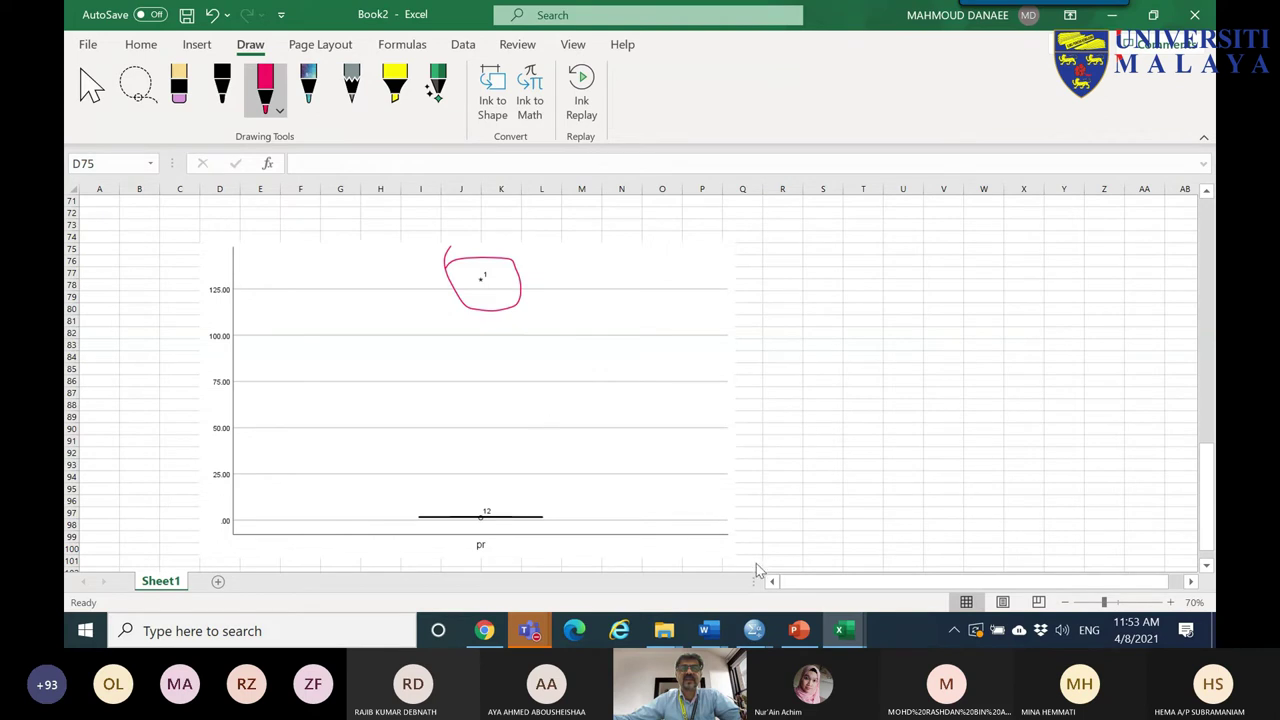
click(1125, 602)
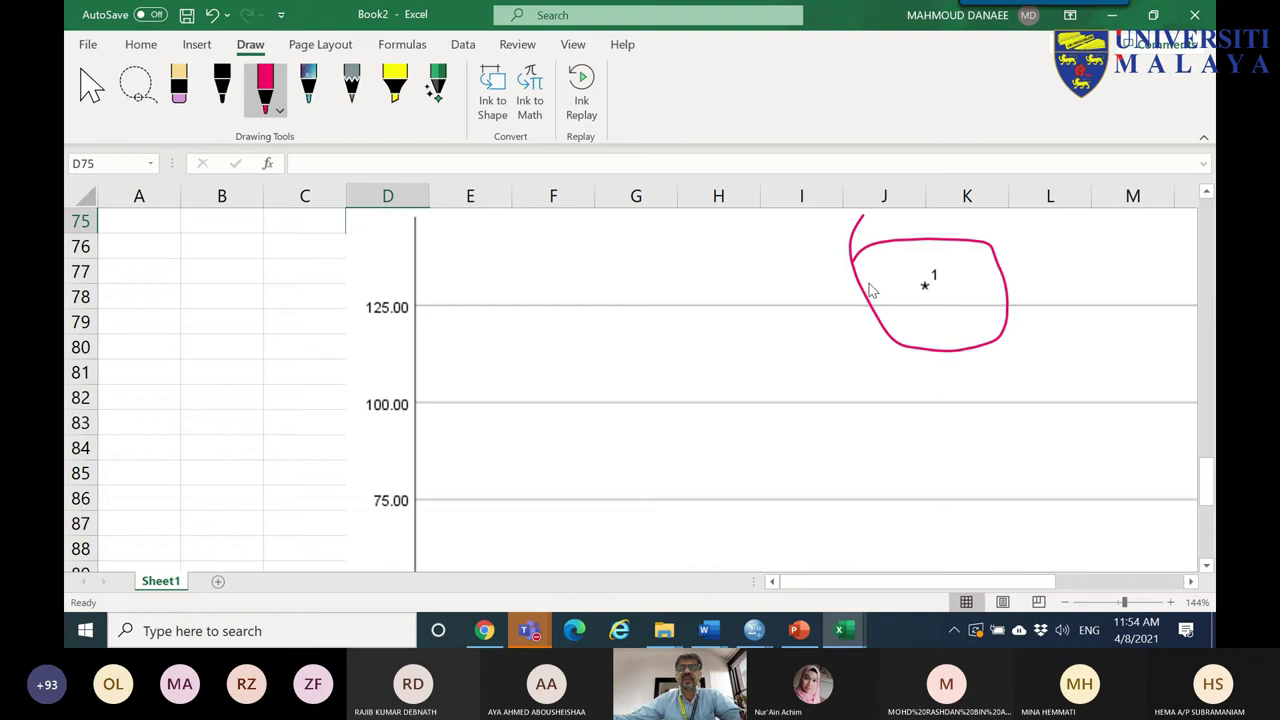
drag(870, 286, 745, 285)
drag(613, 282, 608, 293)
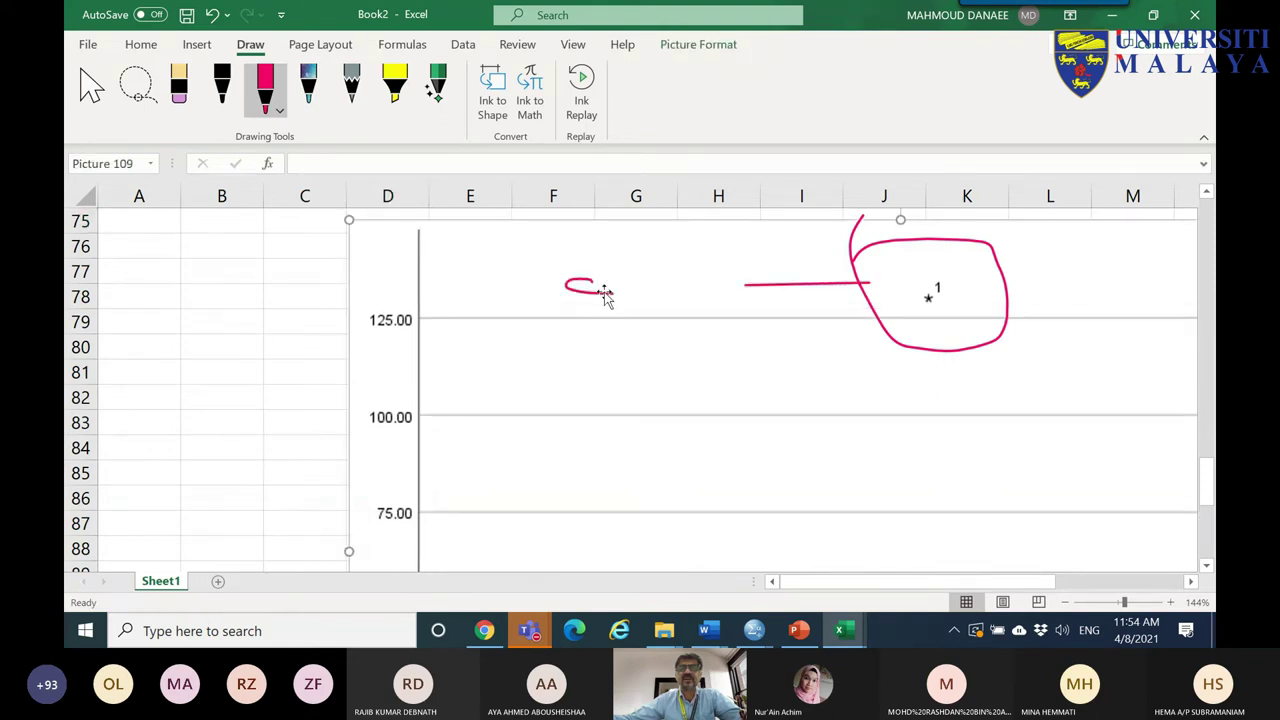
- With the black pen, mark the outlier's asterisk and draw a circled "o" with a leader line below it
click(221, 85)
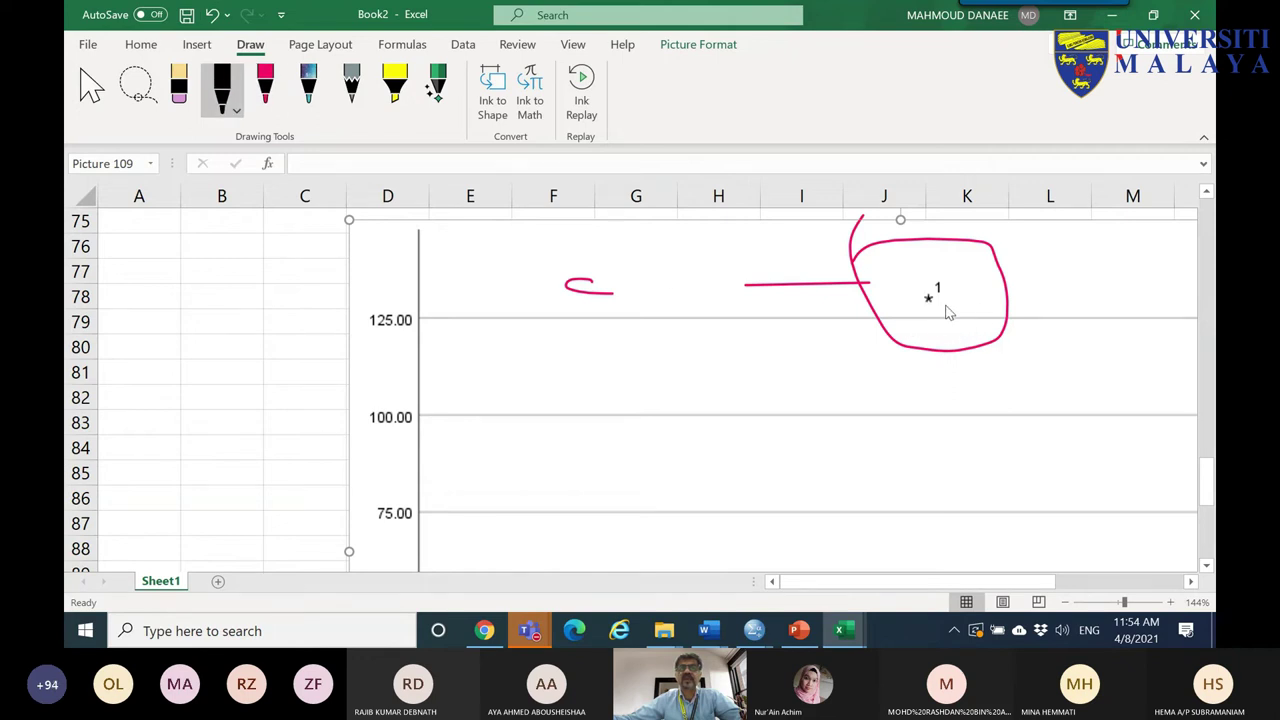
mouse_move(938, 288)
mouse_down()
mouse_move(946, 312)
mouse_move(920, 338)
mouse_up()
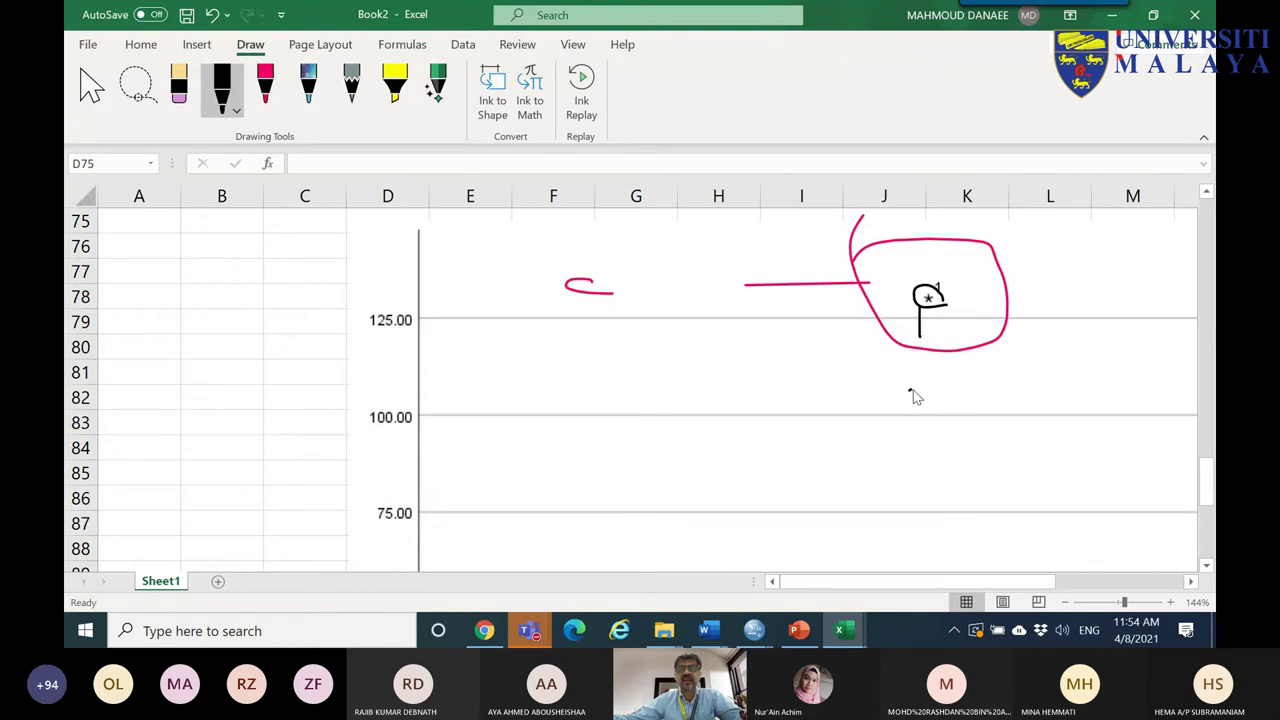
drag(910, 395, 912, 398)
mouse_move(942, 404)
mouse_down()
mouse_move(896, 412)
mouse_move(887, 381)
mouse_move(940, 386)
mouse_move(838, 405)
mouse_up()
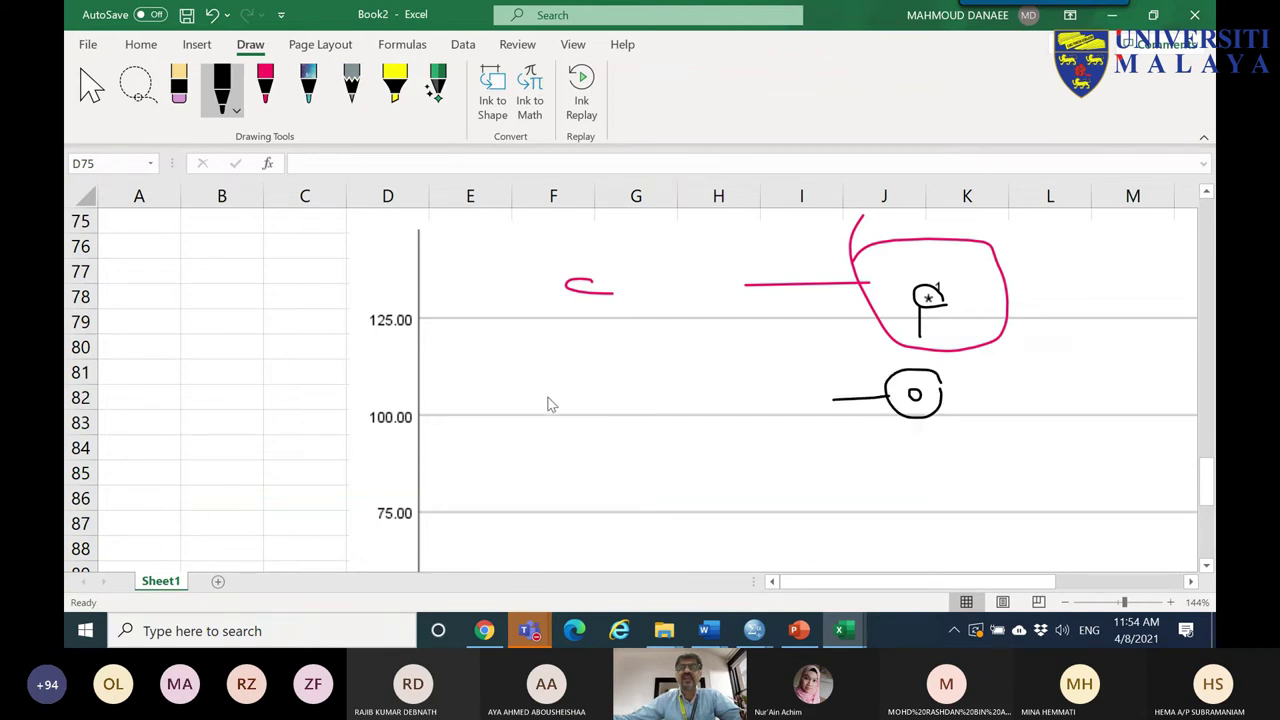
- Handwrite "Not critical" beside the circled "o" symbol and underline it
mouse_move(556, 394)
mouse_down()
mouse_move(616, 408)
mouse_move(668, 395)
mouse_up()
drag(655, 396, 656, 412)
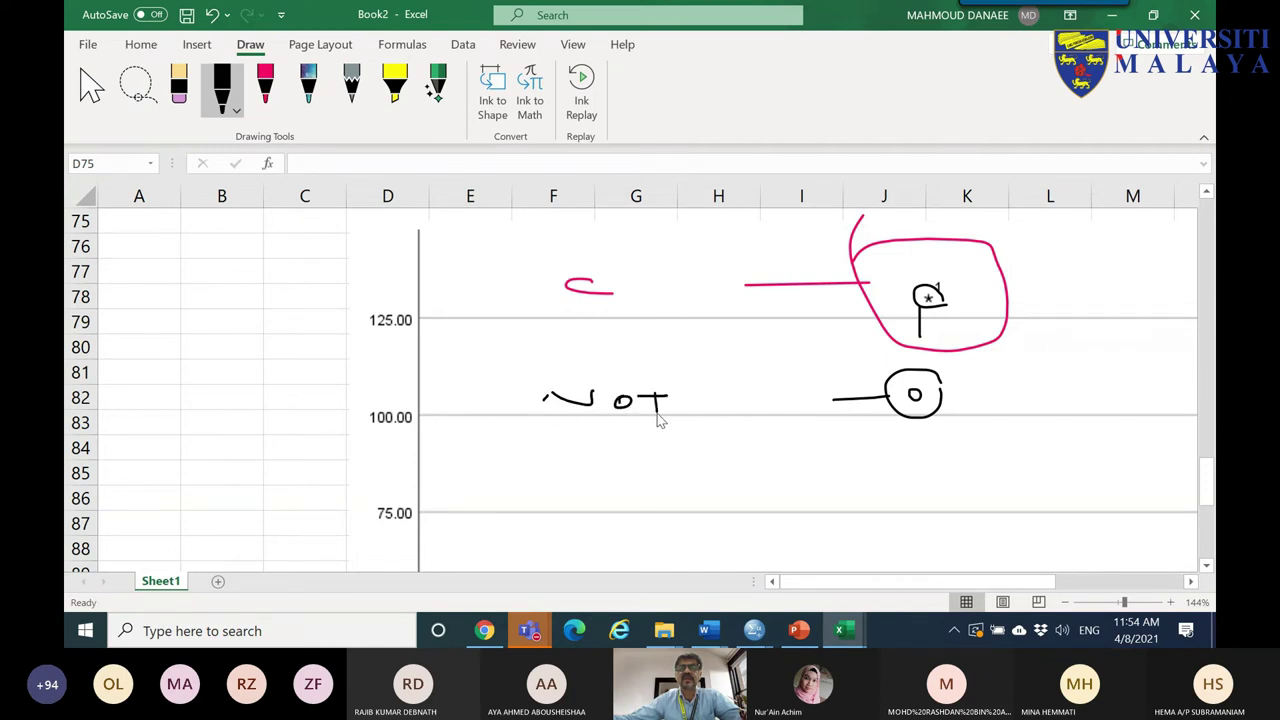
mouse_move(571, 436)
mouse_down()
mouse_move(568, 447)
mouse_move(628, 434)
mouse_up()
mouse_move(621, 434)
mouse_down()
mouse_move(621, 446)
mouse_move(680, 434)
mouse_move(680, 451)
mouse_up()
drag(512, 461, 638, 462)
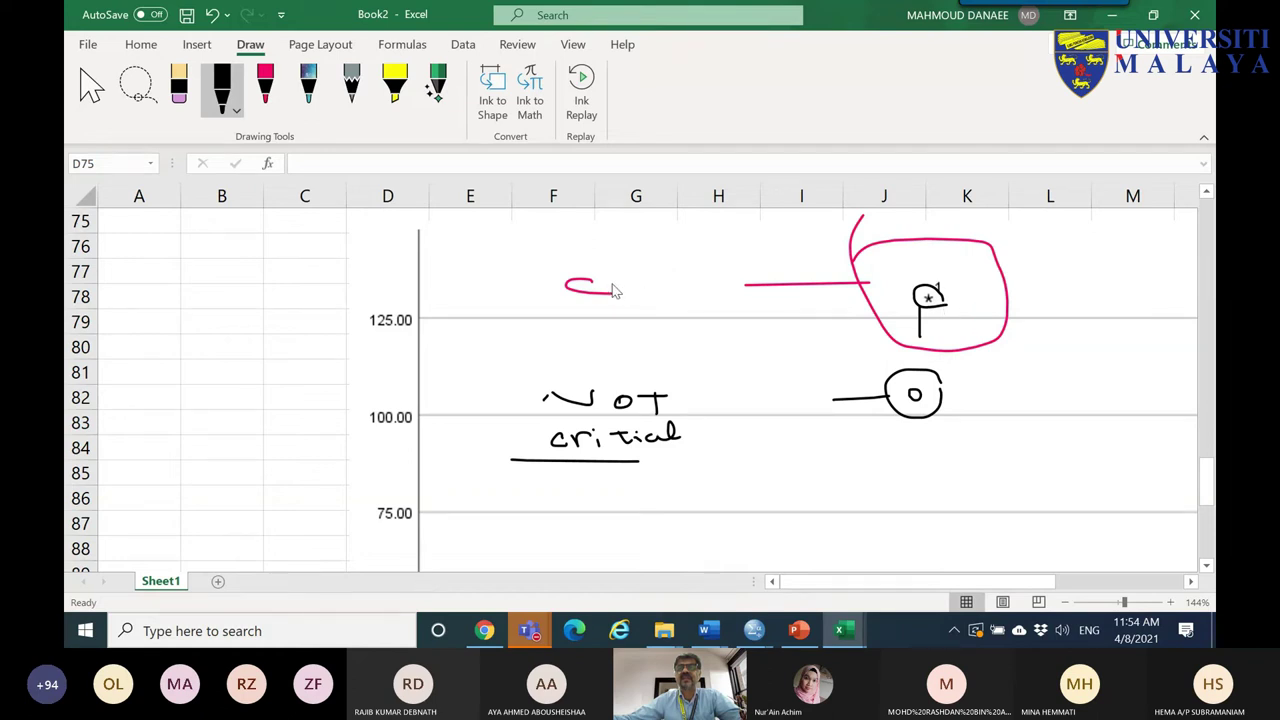
- Add an "r" after the pink "c" and cross out outlier point 1 in black
drag(612, 285, 652, 282)
drag(962, 263, 874, 313)
drag(870, 264, 973, 328)
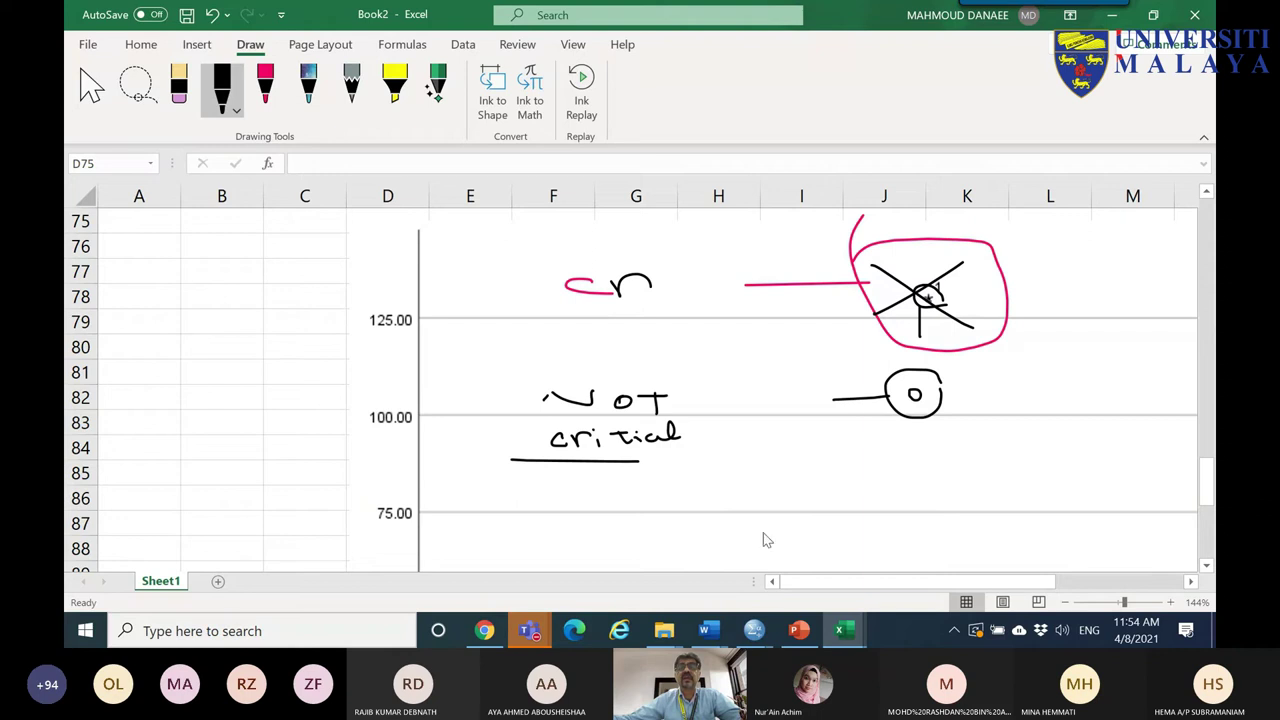
- Switch to the Untitled3 data in SPSS and set the pr value of case 1 to 1.30
mouse_move(753, 630)
click(1030, 572)
click(196, 158)
click(207, 143)
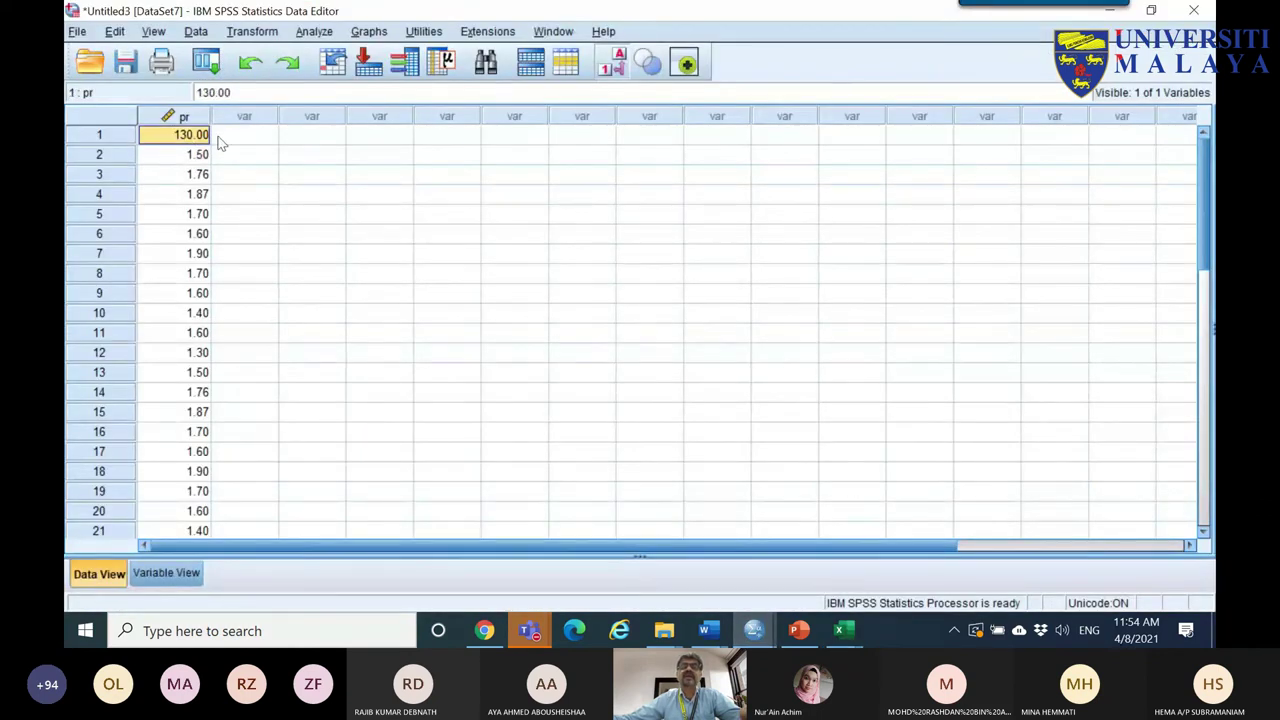
text(1.30)
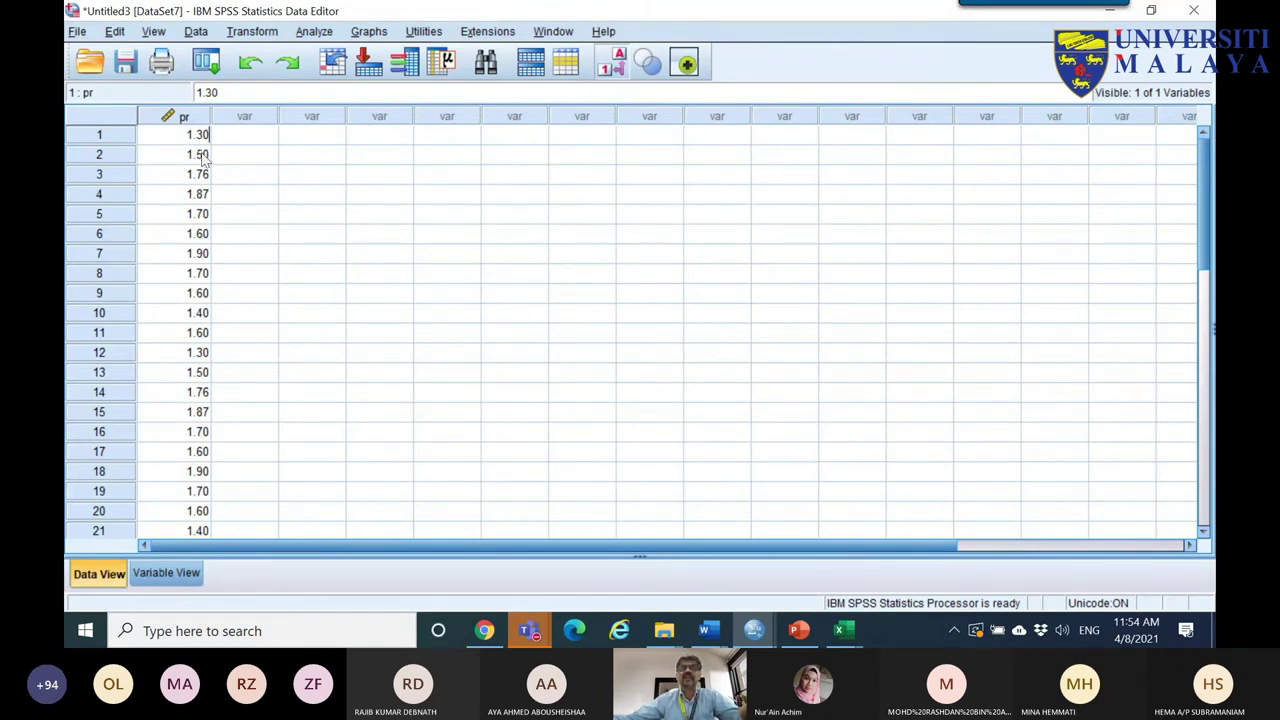
click(203, 158)
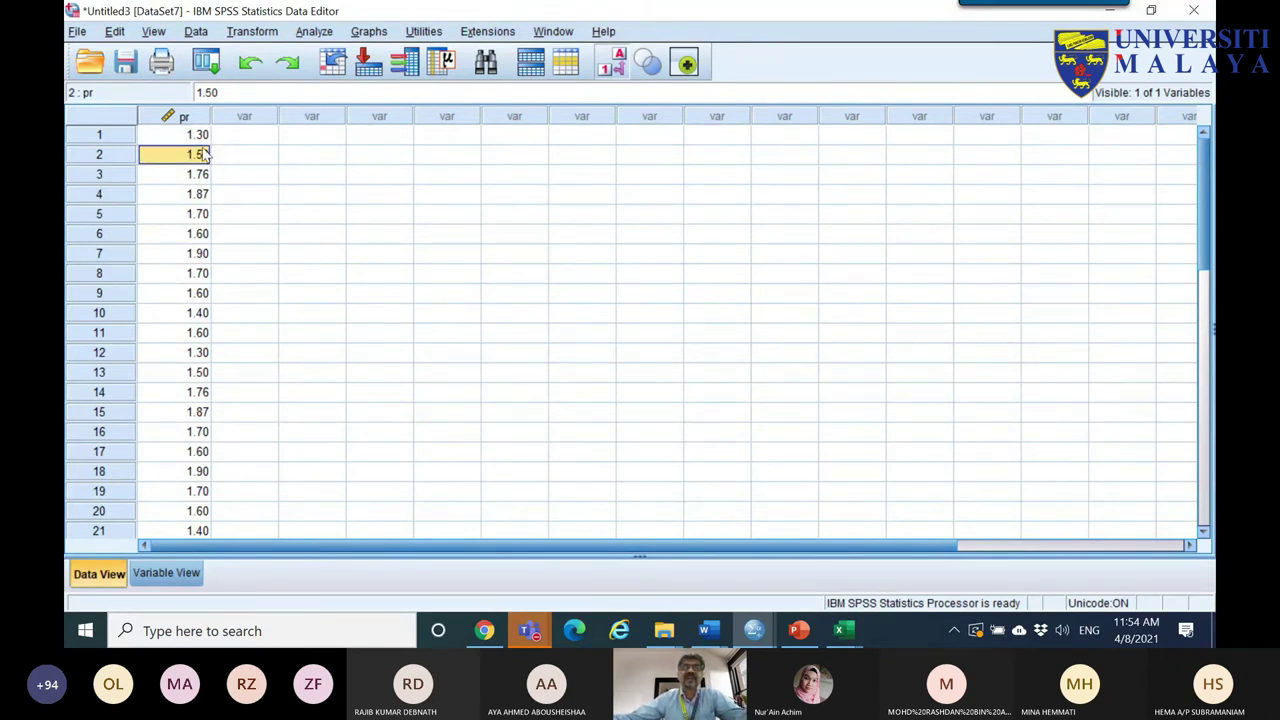
click(201, 137)
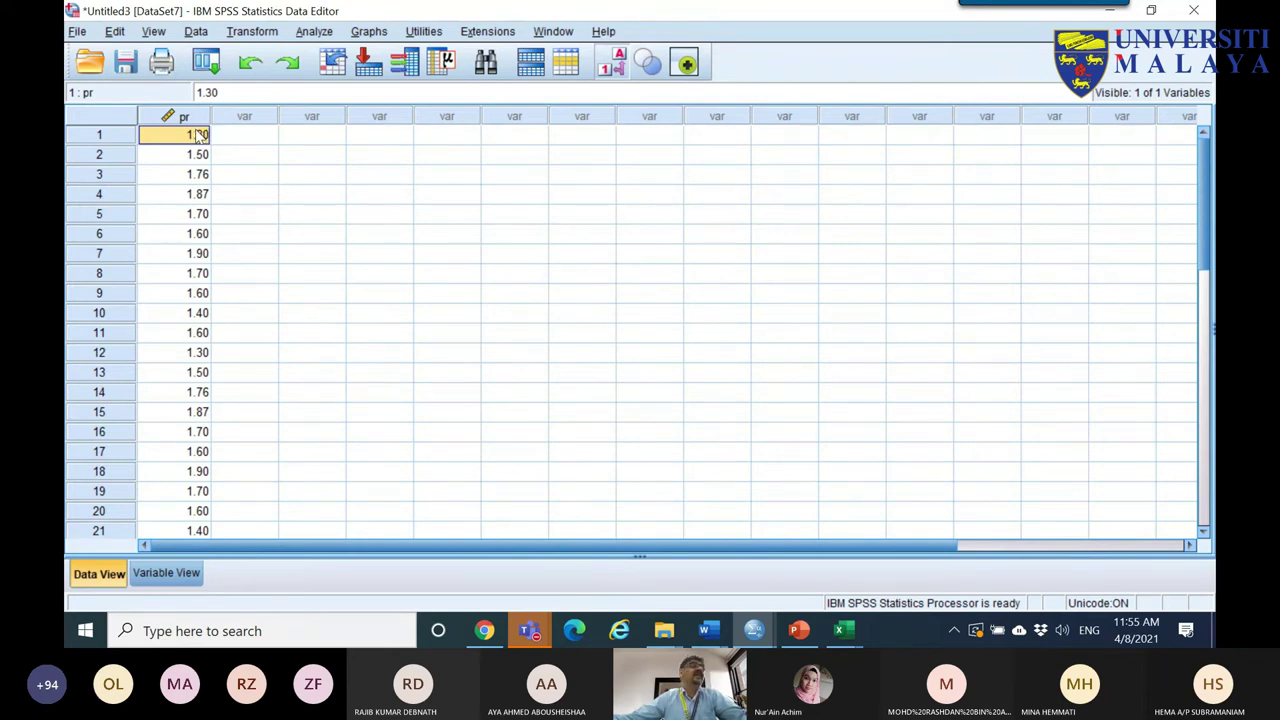
- Open the Teams meeting window to read the participants' chat questions, and return to the Untitled3 data in SPSS
mouse_move(529, 630)
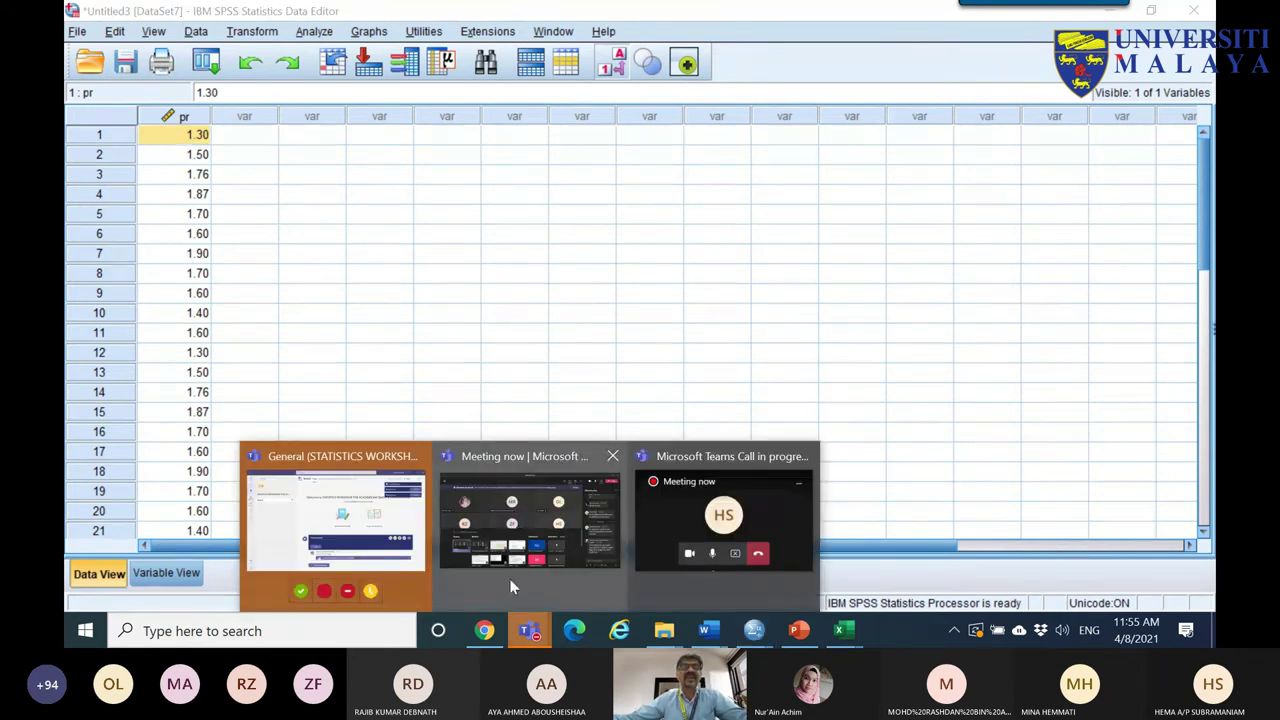
click(512, 540)
click(1058, 52)
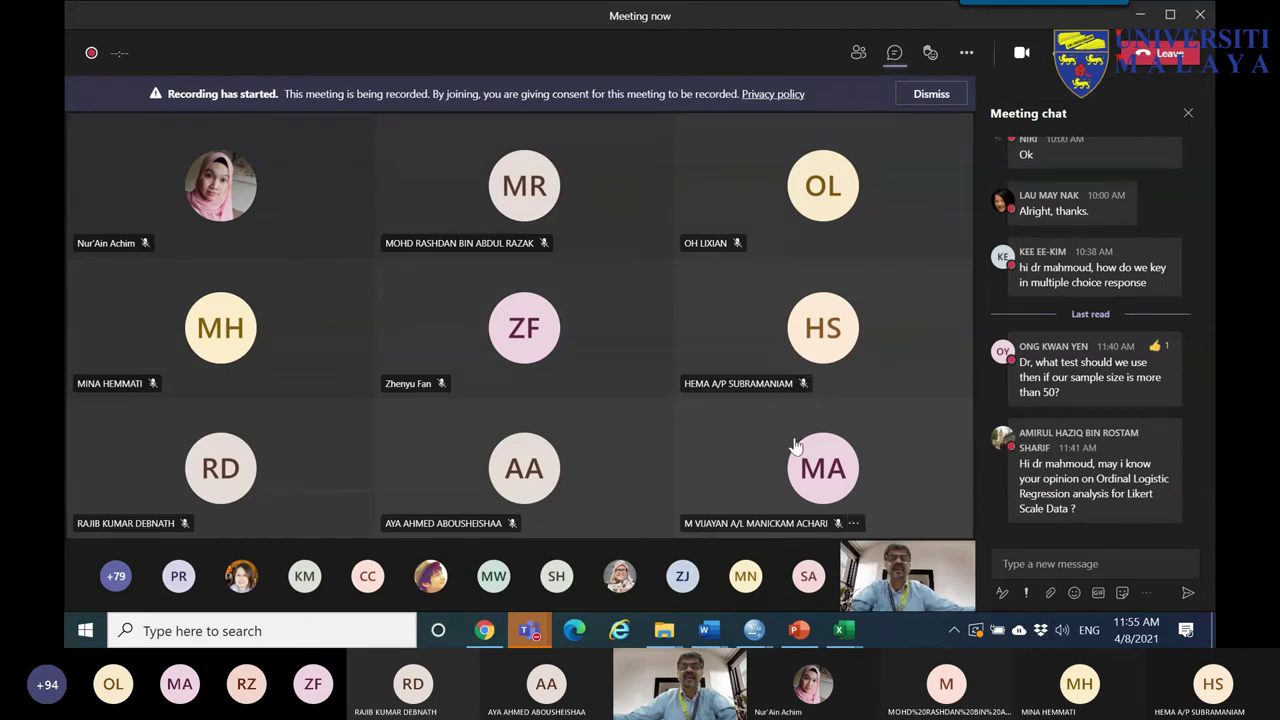
mouse_move(529, 632)
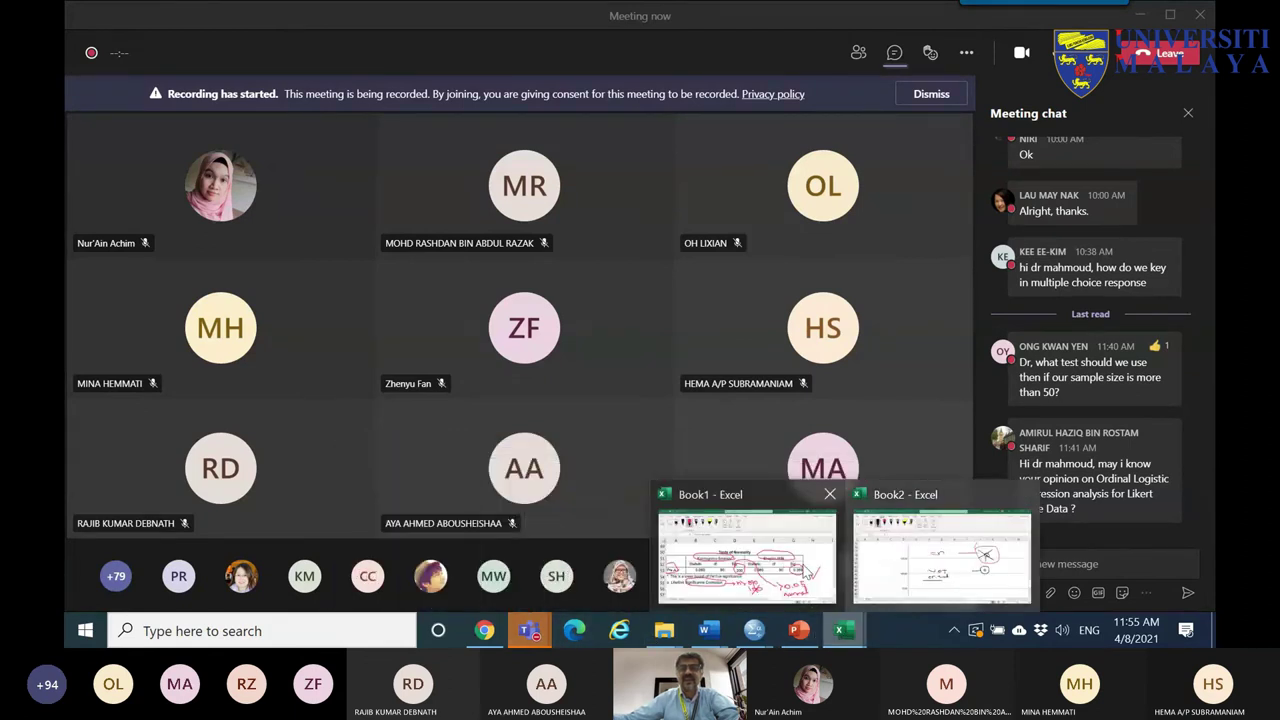
mouse_move(740, 638)
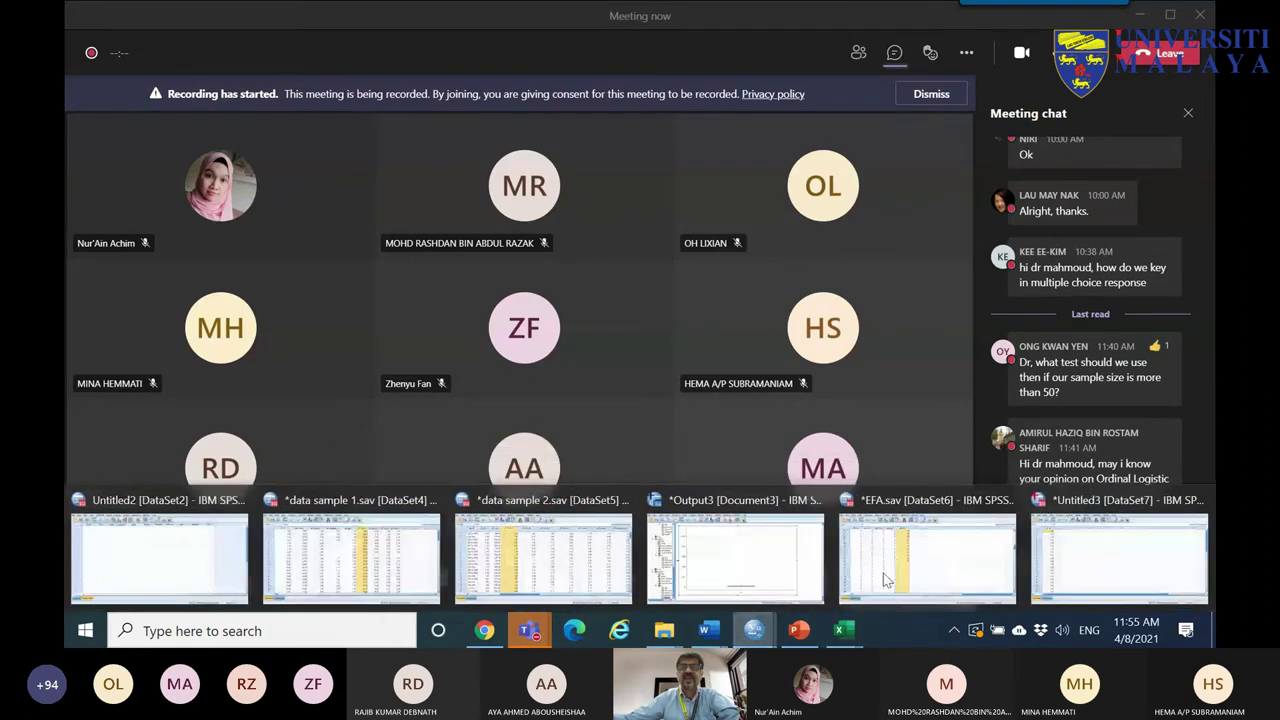
click(1119, 558)
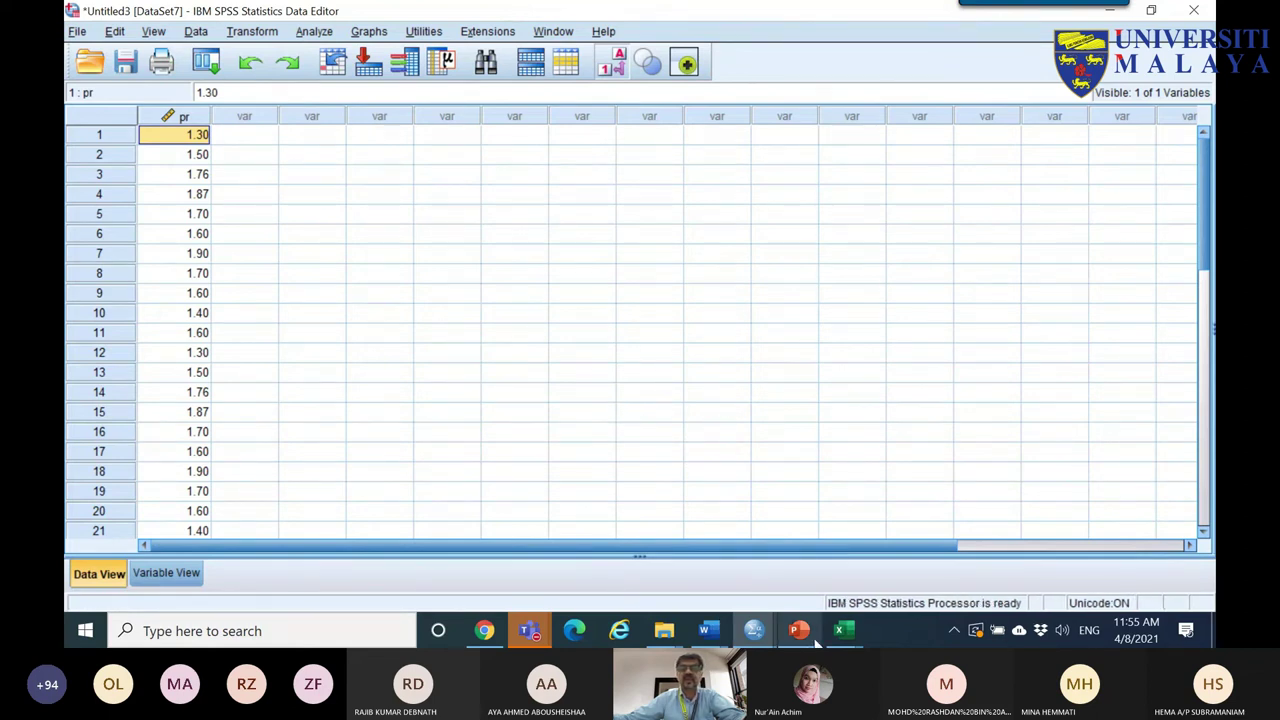
- Check the Teams meeting chat and reactions once more before going back to the SPSS data
mouse_move(811, 641)
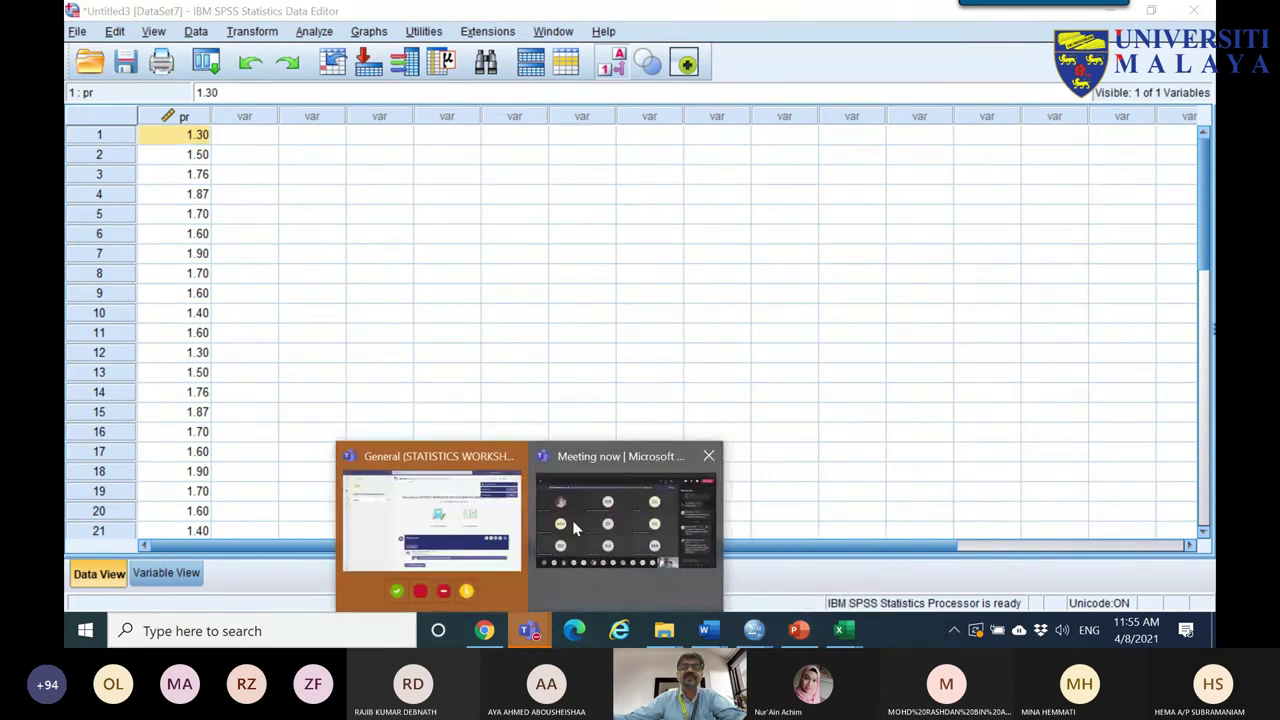
click(600, 520)
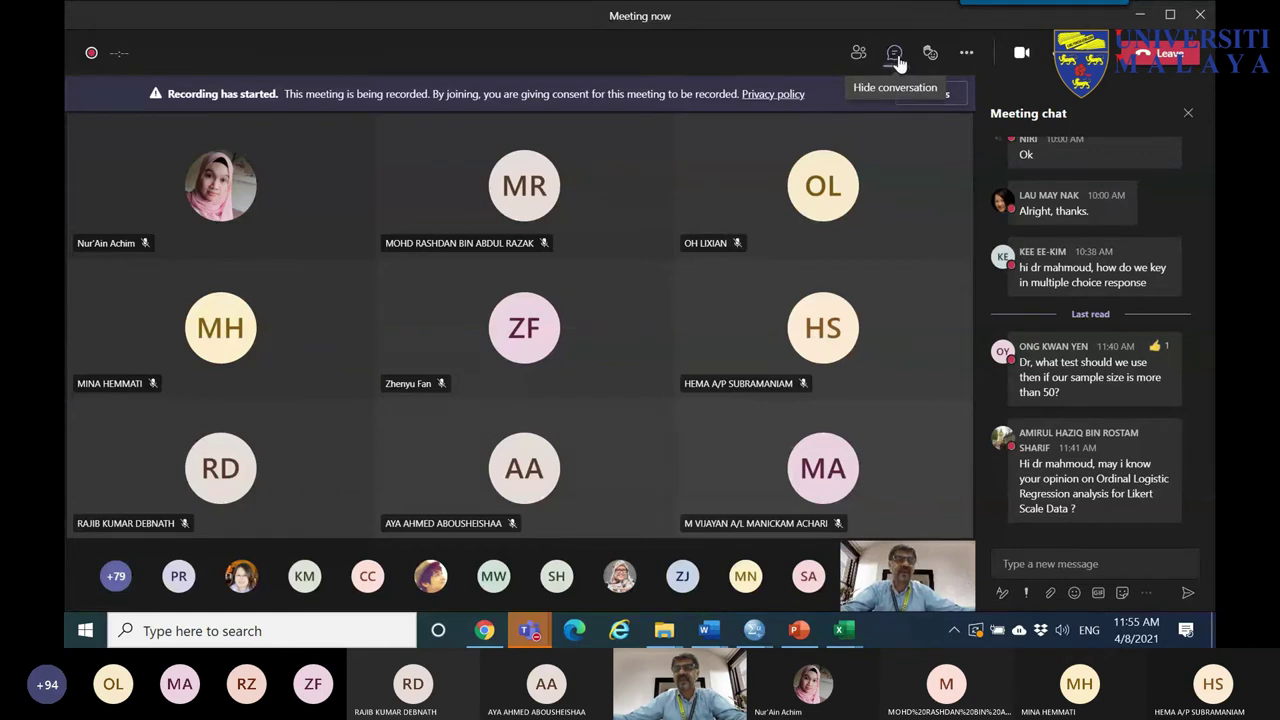
mouse_move(930, 55)
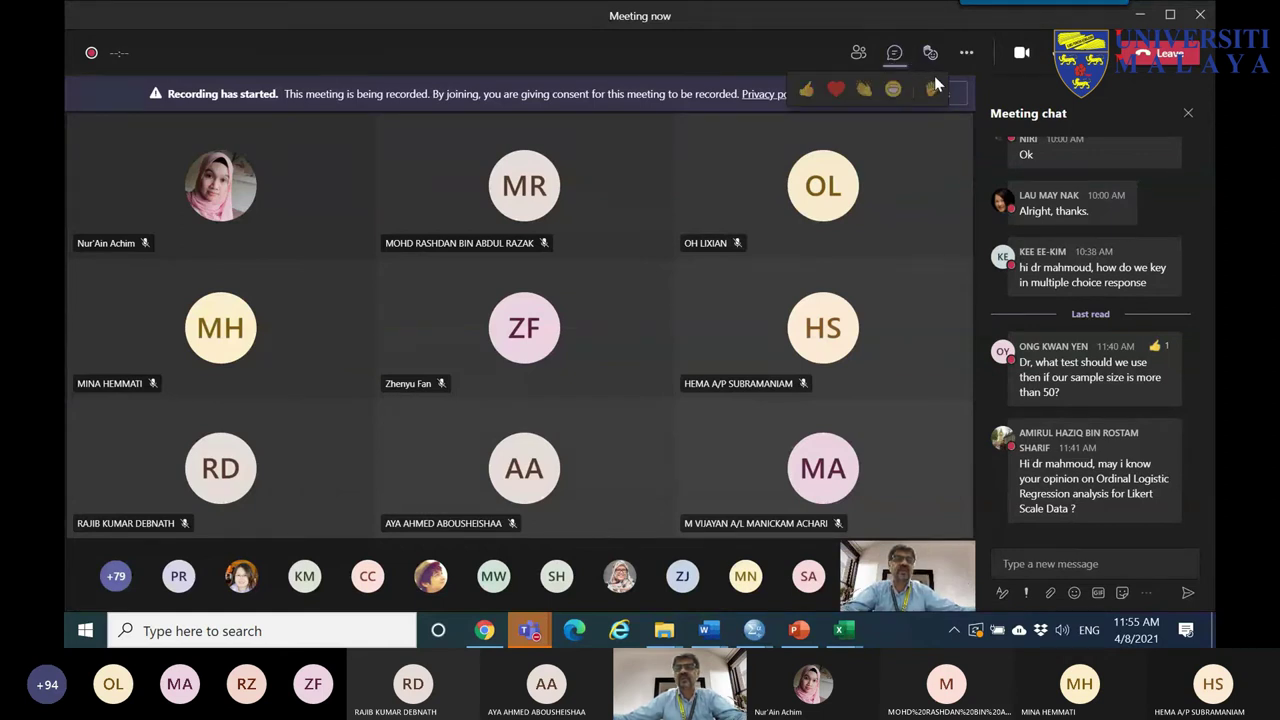
mouse_move(1073, 390)
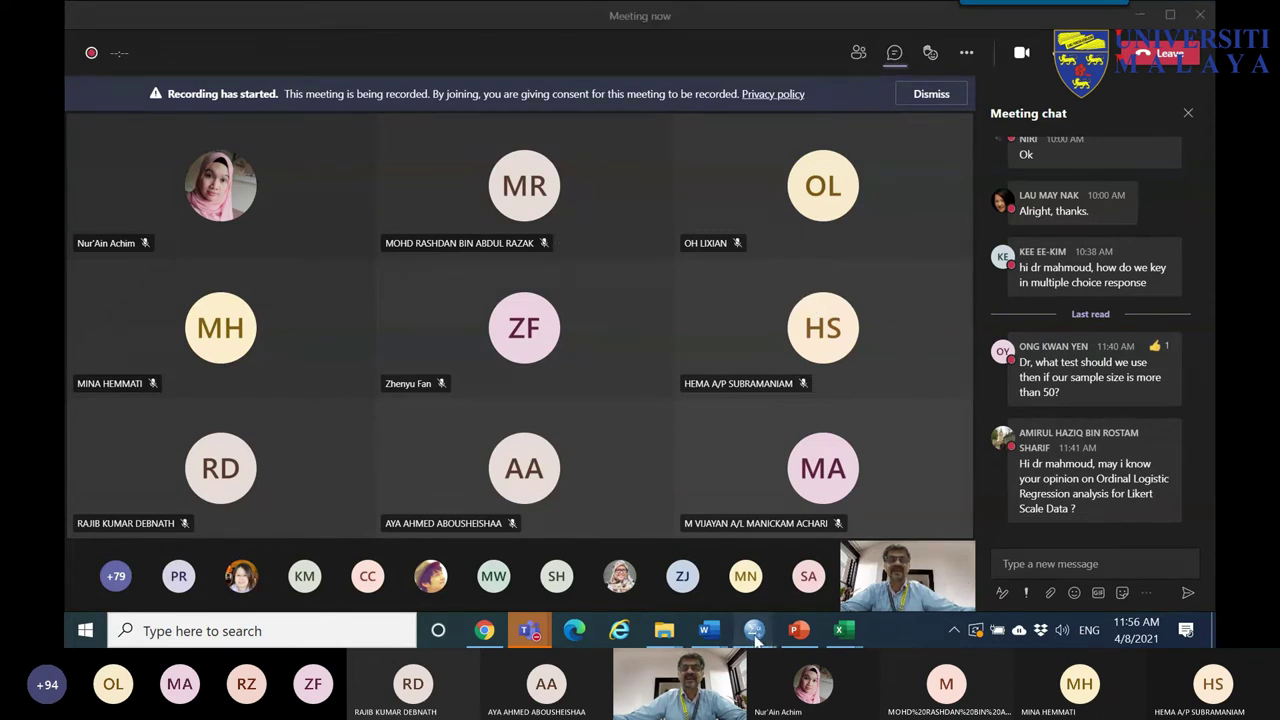
mouse_move(753, 630)
click(1120, 565)
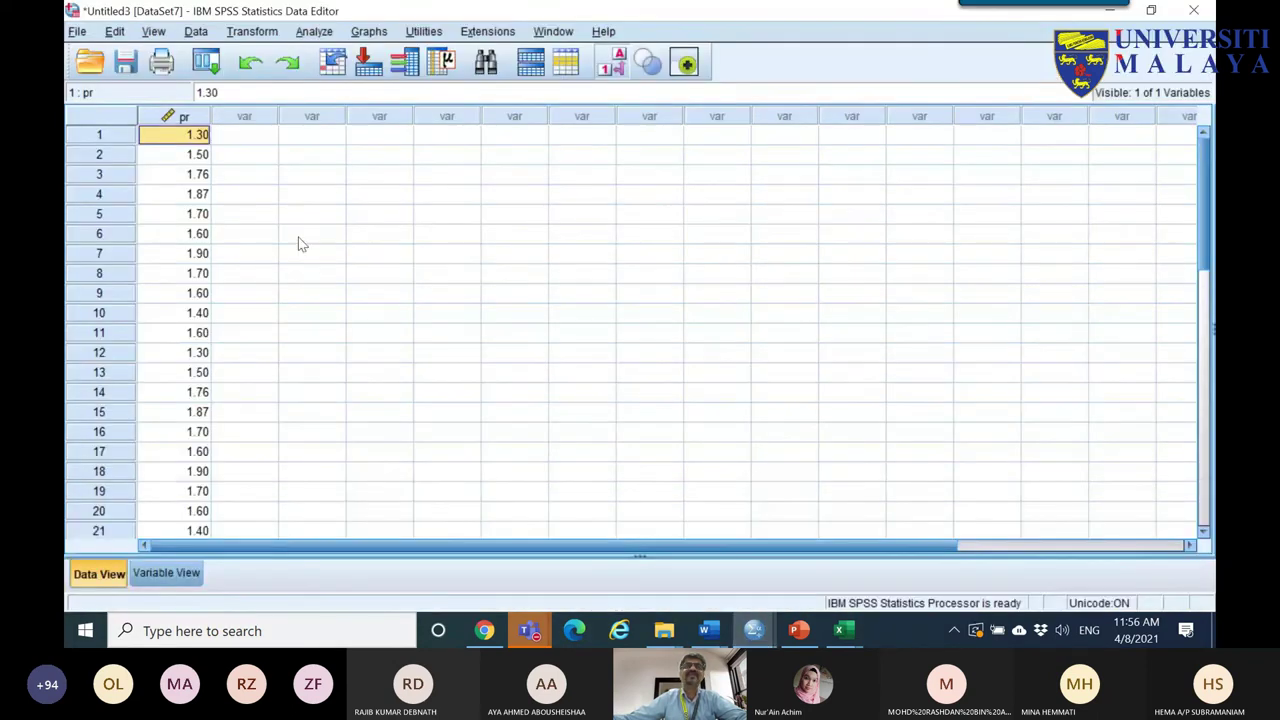
- Look through the pr column, and switch to PowerPoint to circle "one sample T test" in slide 34's table of comparative tests
scroll(220, 230, down, 3)
scroll(200, 190, up, 3)
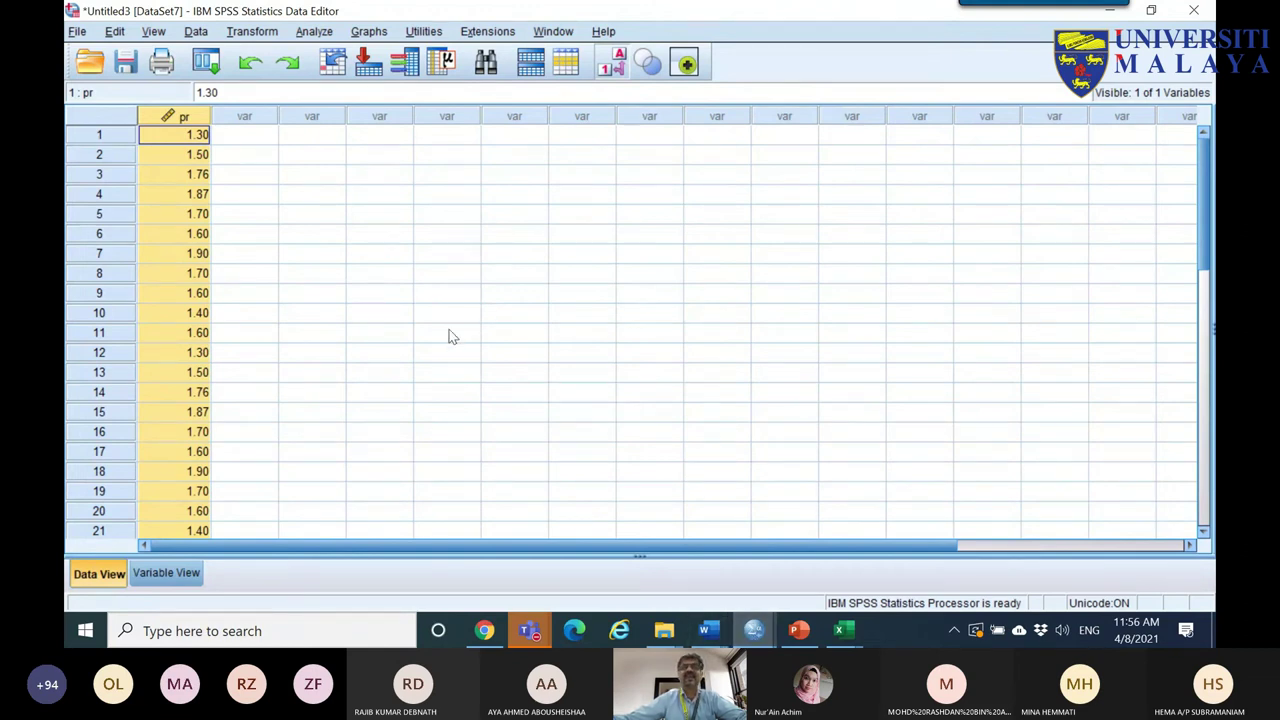
click(798, 630)
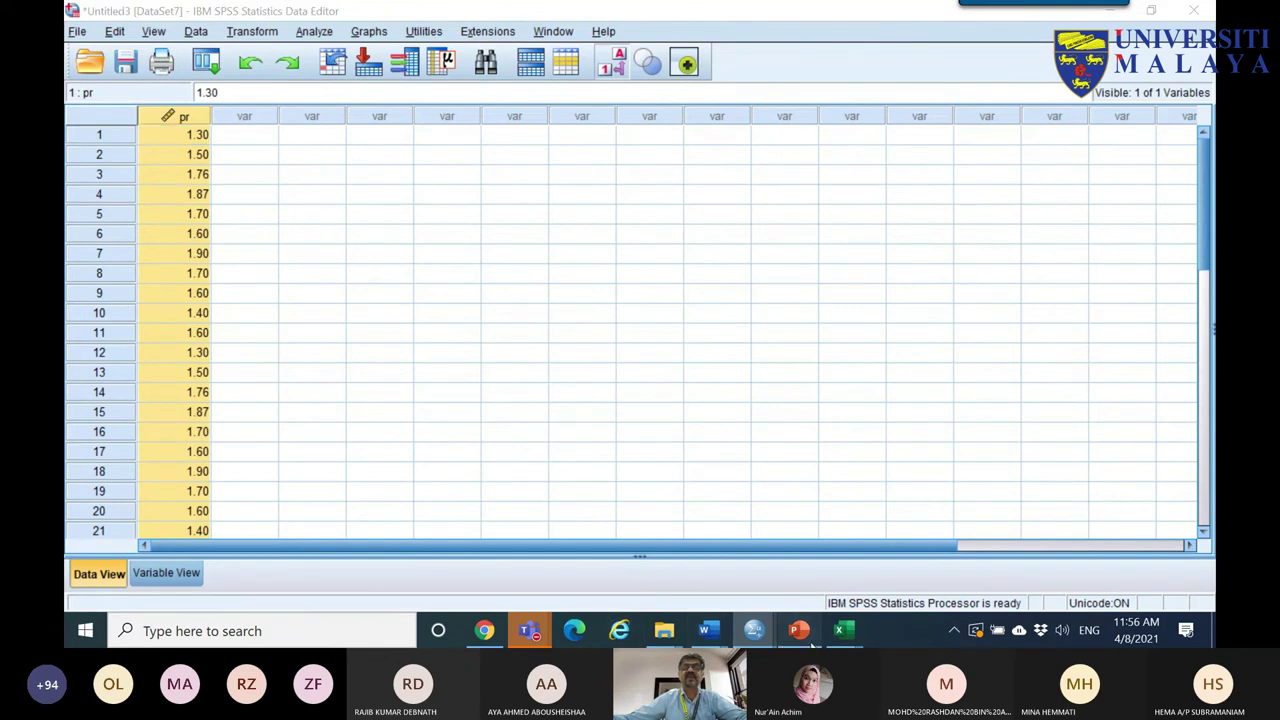
mouse_move(688, 300)
mouse_down()
mouse_move(774, 300)
mouse_move(794, 288)
mouse_move(793, 270)
mouse_move(695, 266)
mouse_up()
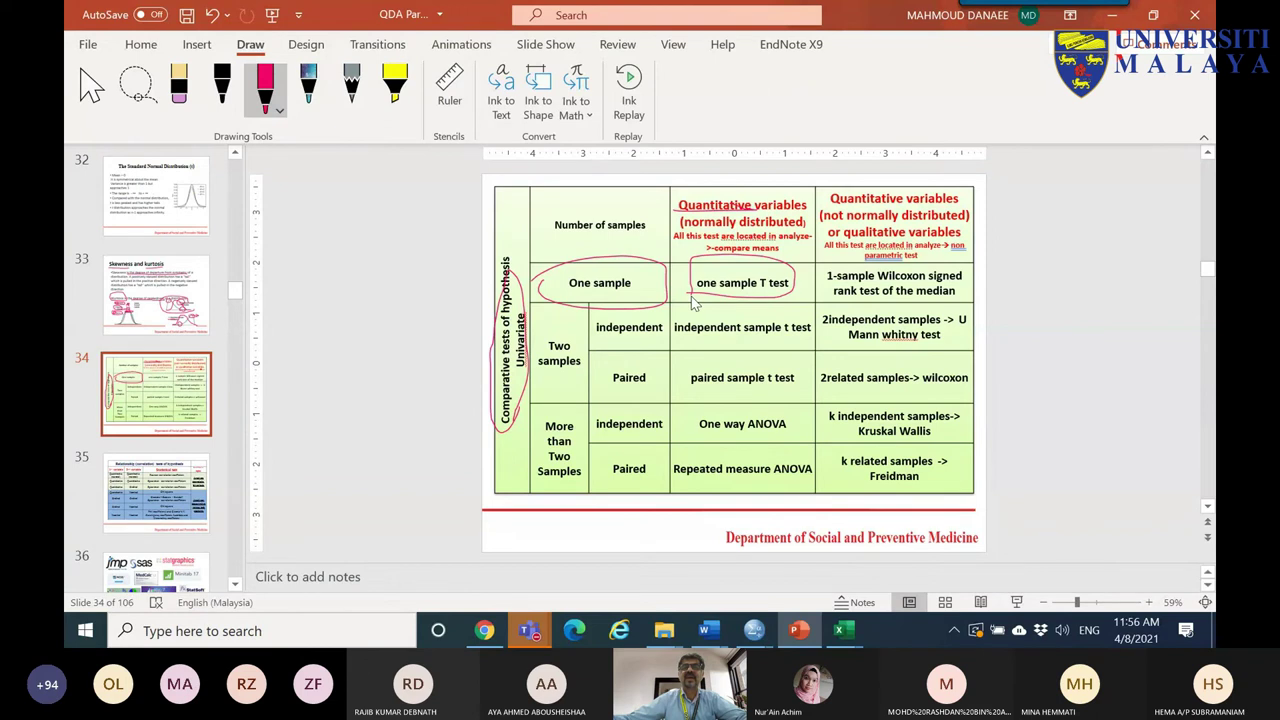
- Return to SPSS and run a One-Sample T Test on pr with a test value of 1.9
click(754, 630)
click(160, 560)
click(314, 31)
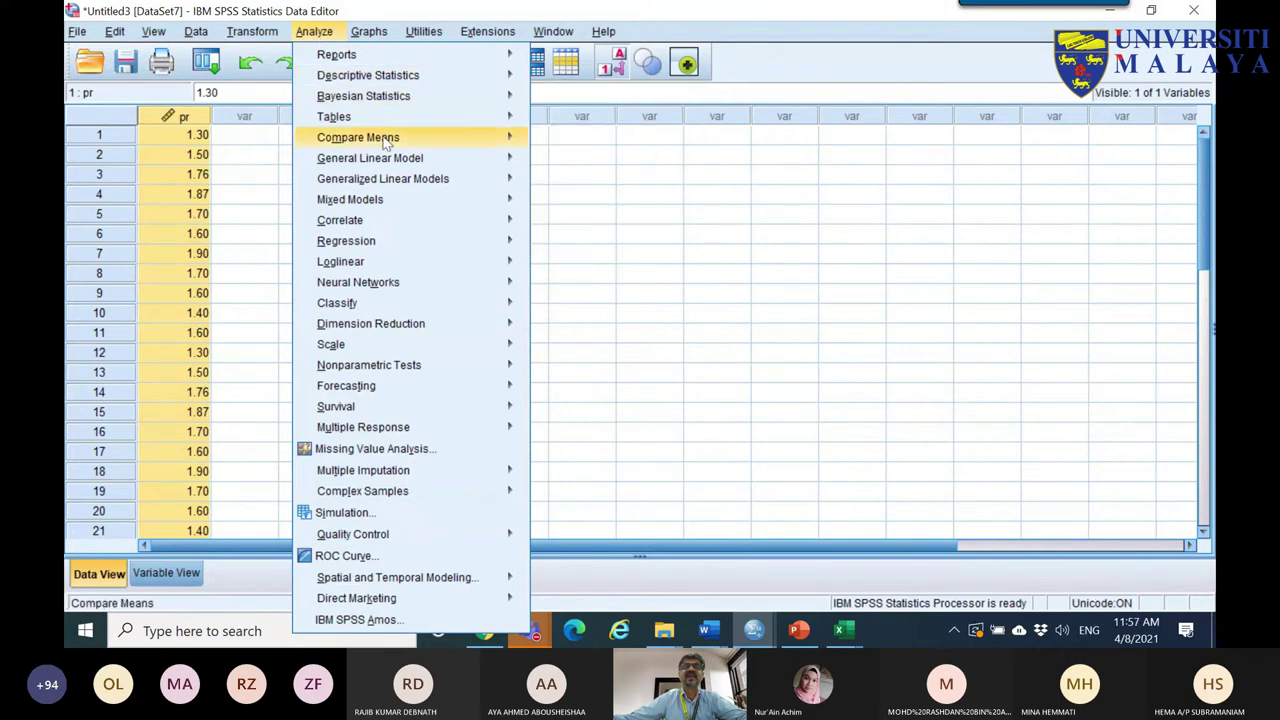
mouse_move(385, 143)
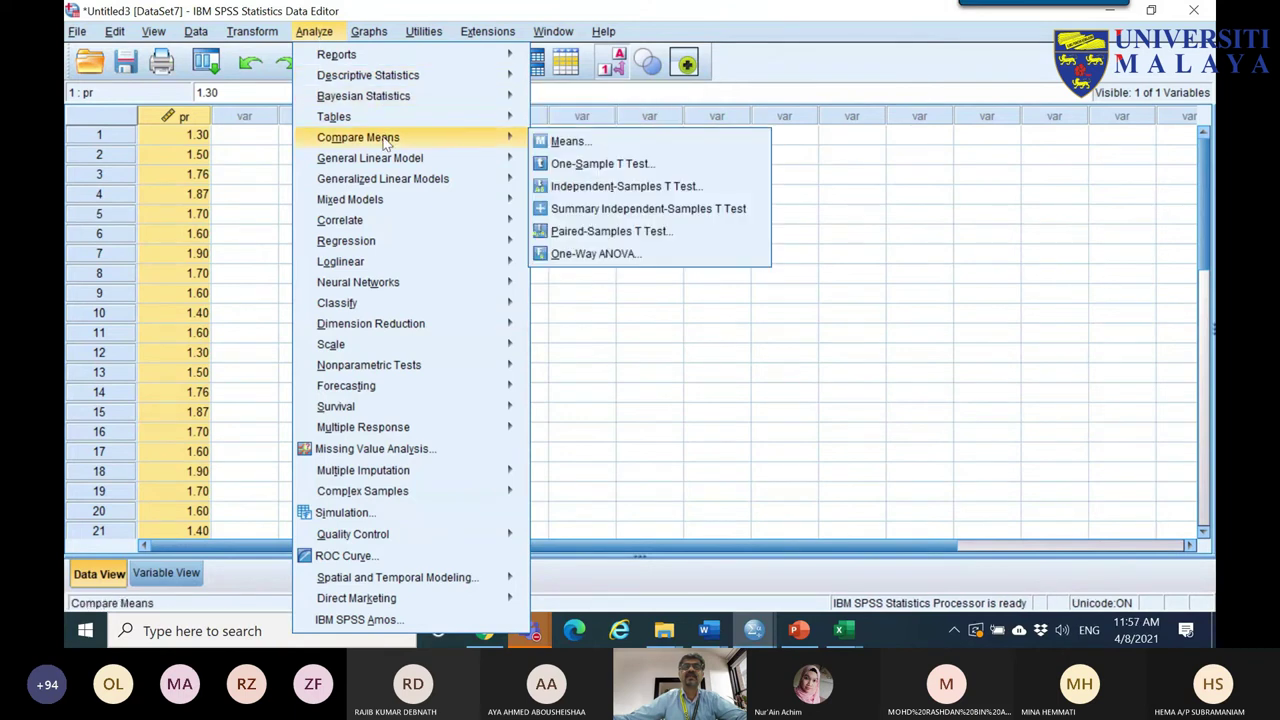
click(599, 166)
click(433, 148)
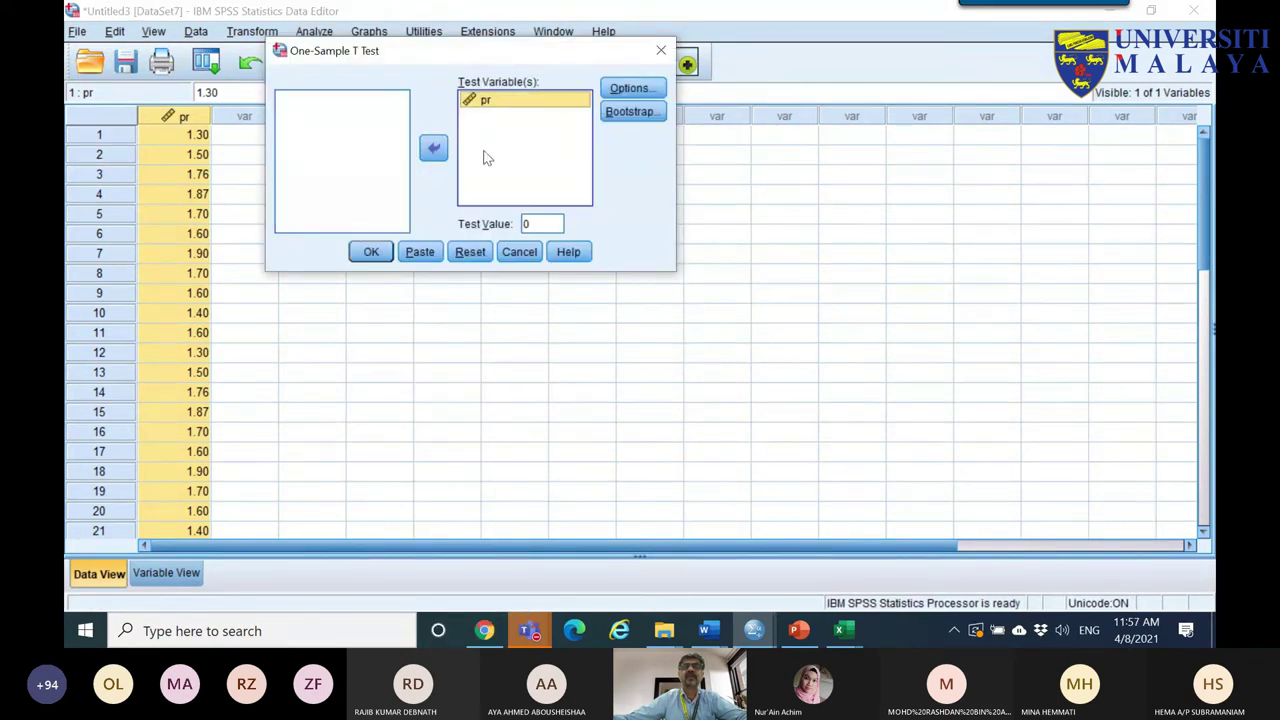
double_click(538, 219)
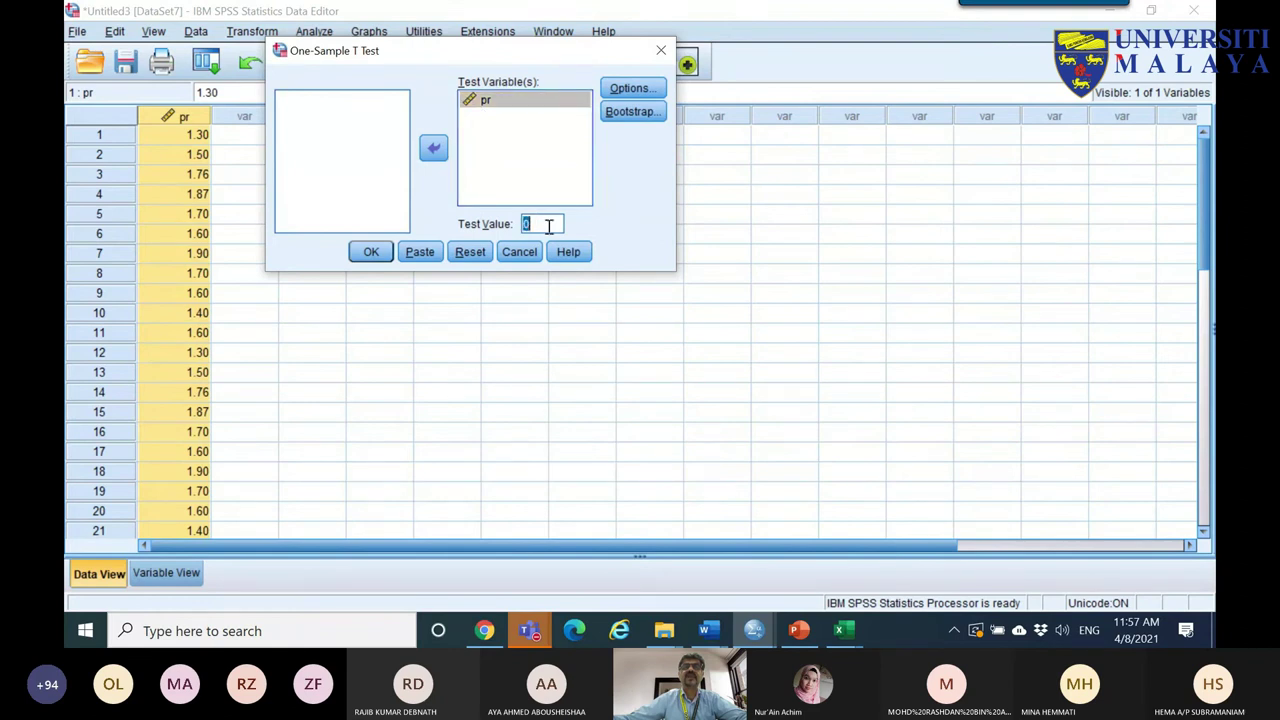
text(1.9)
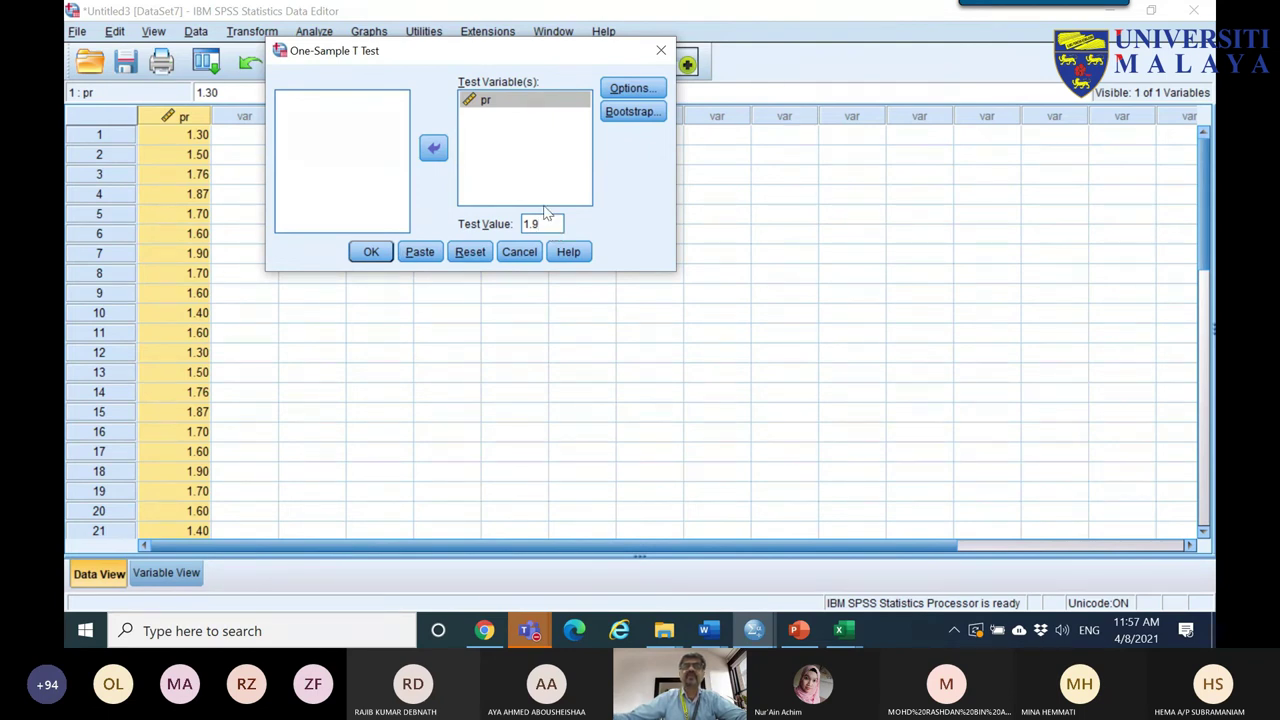
click(370, 254)
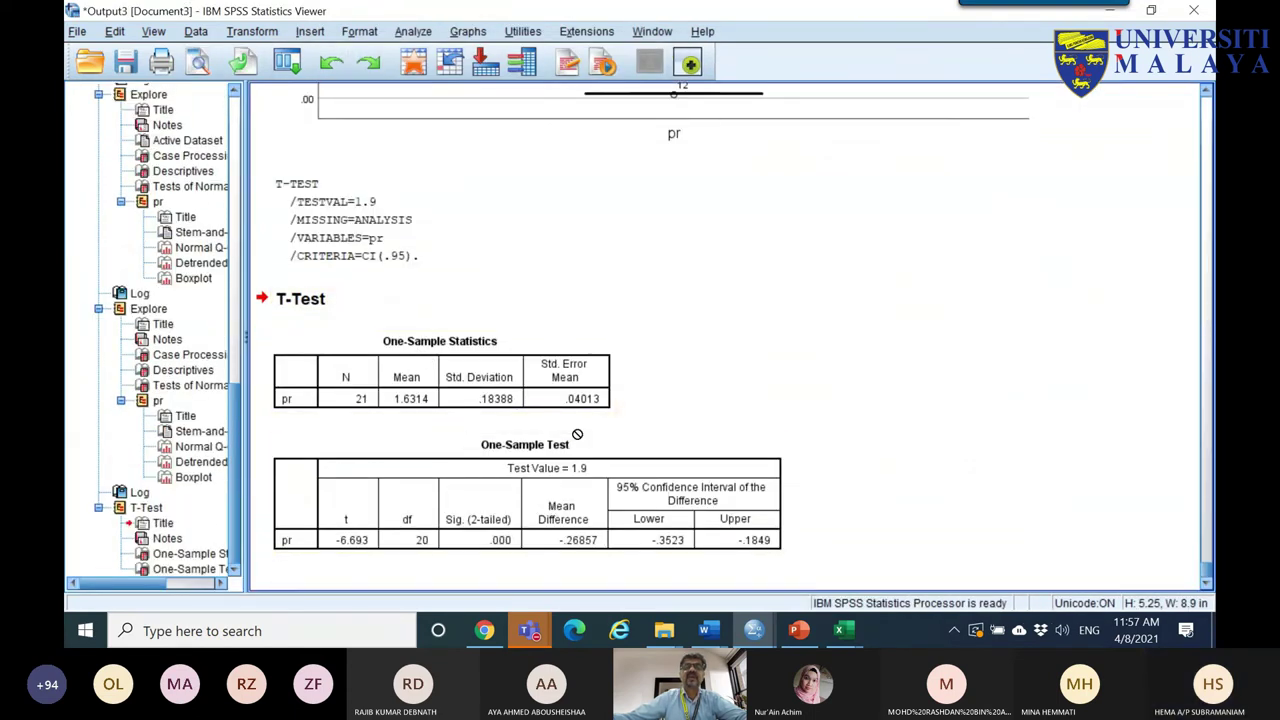
- Copy the One-Sample Statistics and One-Sample Test tables together from the SPSS output
click(470, 372)
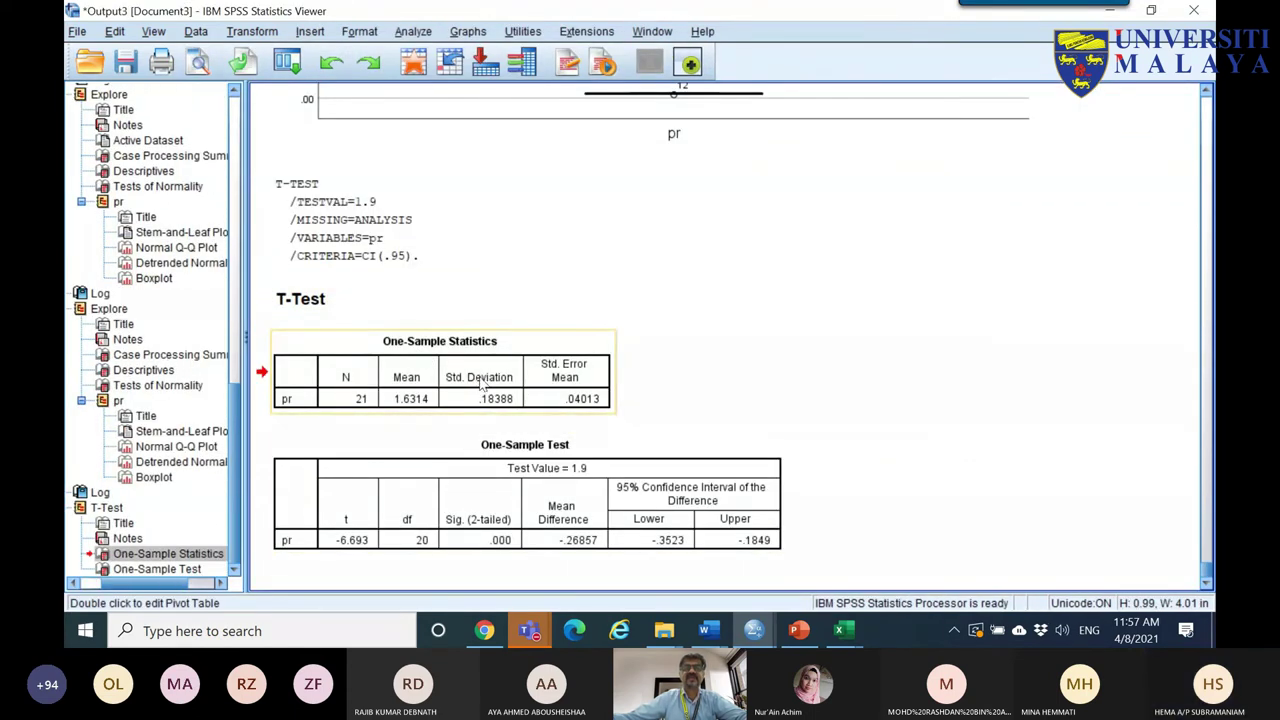
ctrl+click(494, 490)
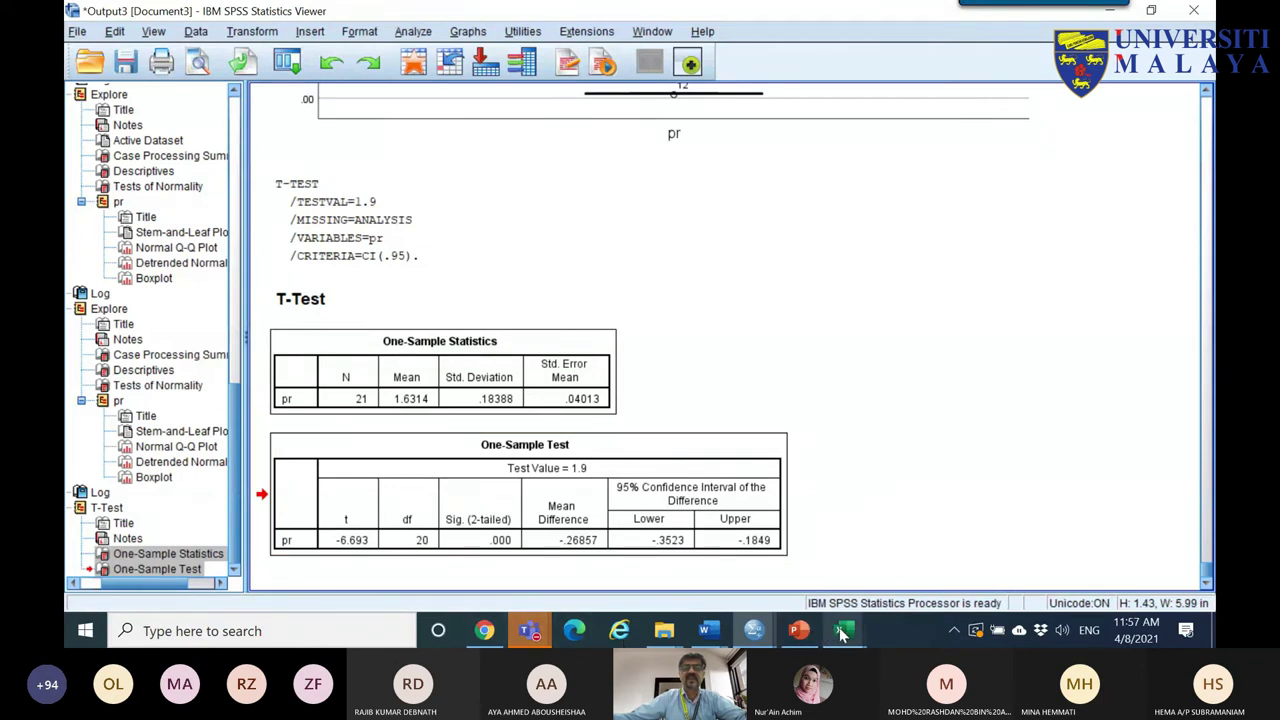
right_click(465, 468)
click(481, 500)
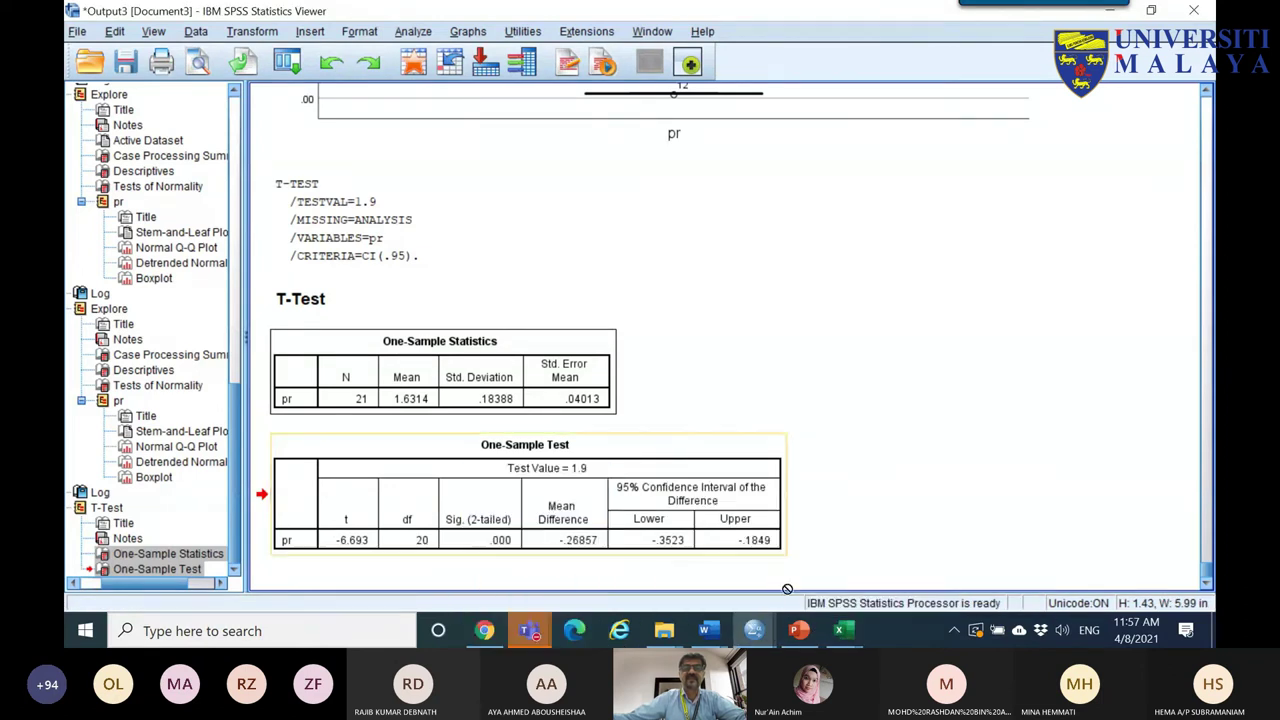
- Switch to Excel, add a new worksheet, and paste the copied One-Sample Statistics and One-Sample Test tables at B2
click(952, 549)
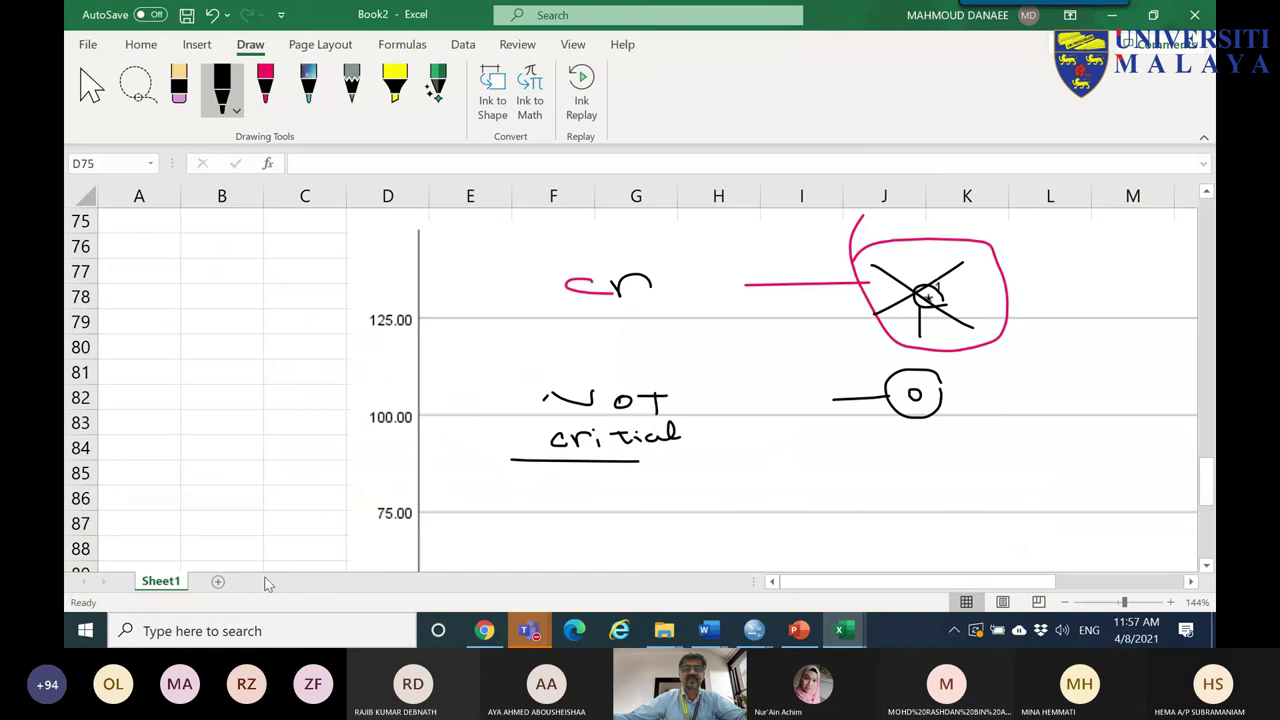
click(219, 582)
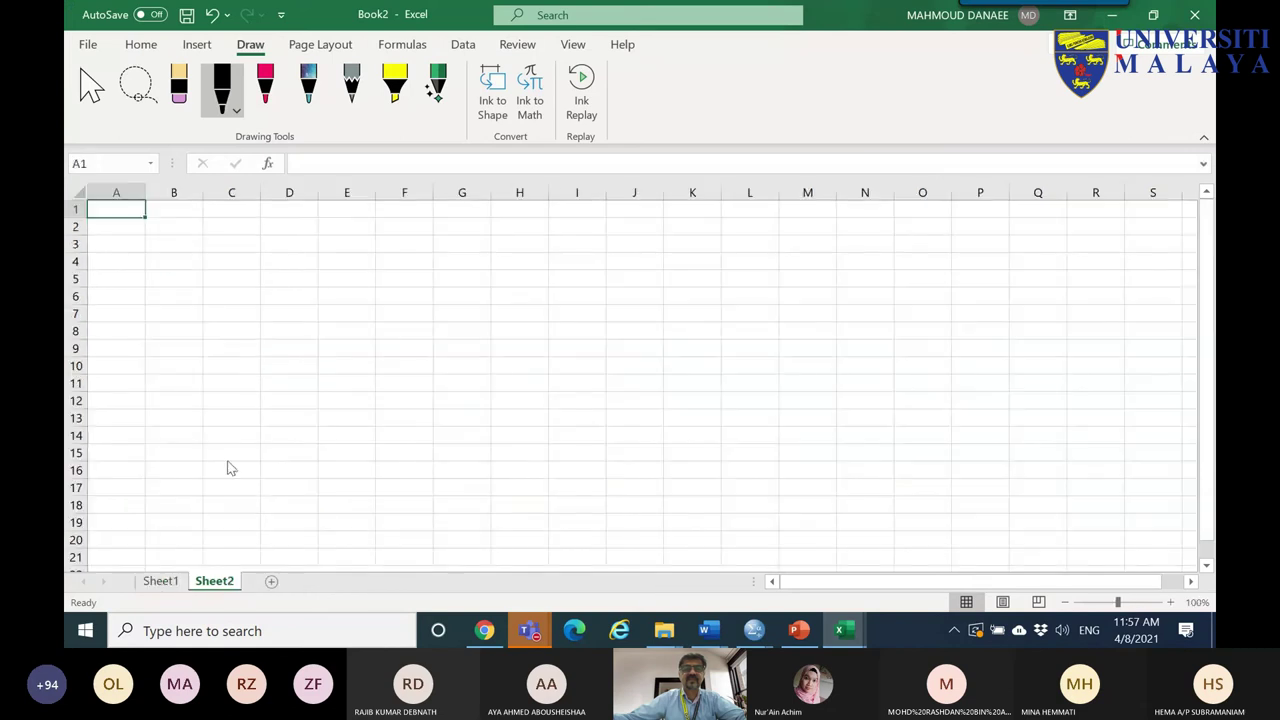
click(92, 88)
click(176, 228)
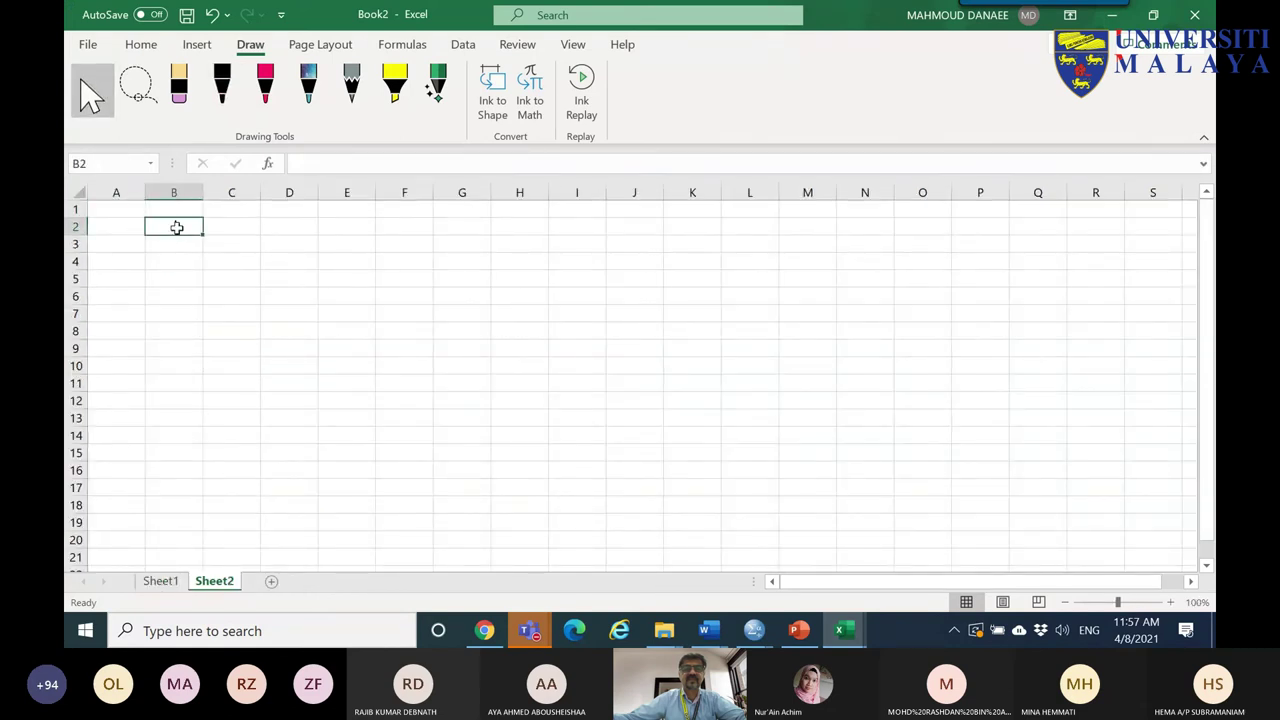
right_click(176, 228)
click(220, 186)
scroll(554, 366, up, 5)
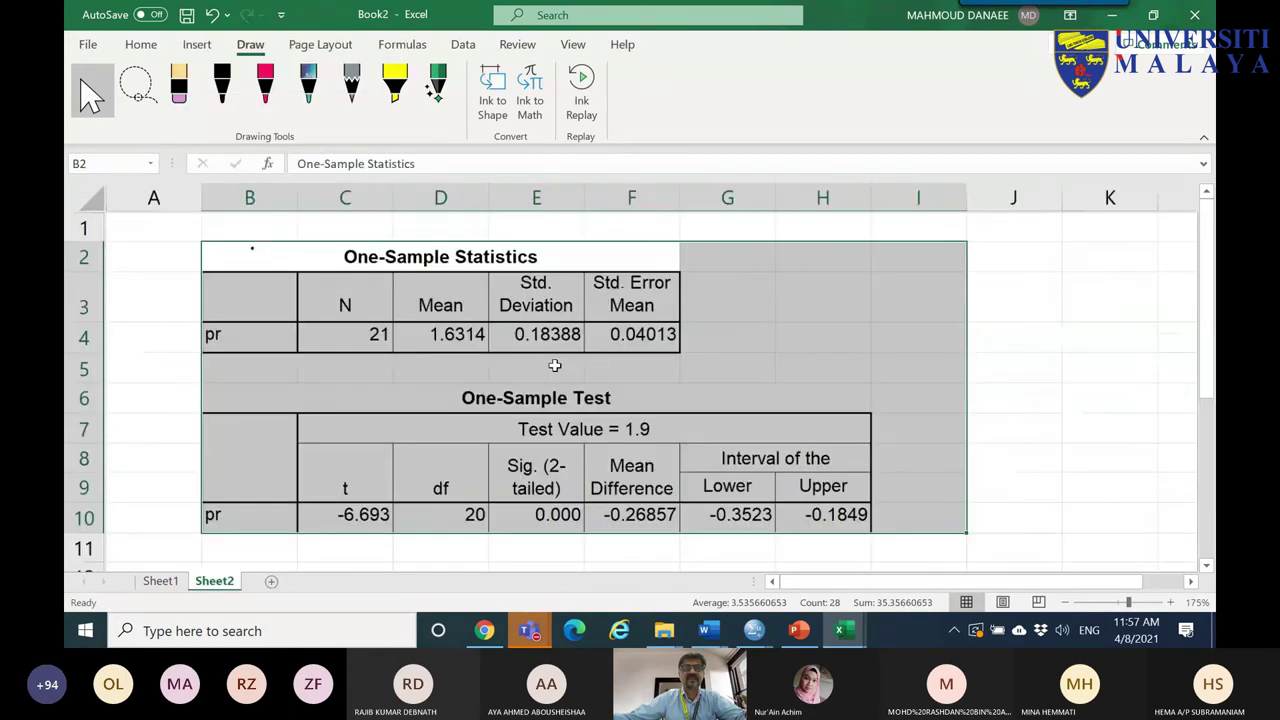
scroll(554, 366, up, 2)
- Fill the pr Mean value in the One-Sample Statistics table and the "Test Value = 1.9" row with yellow
click(381, 337)
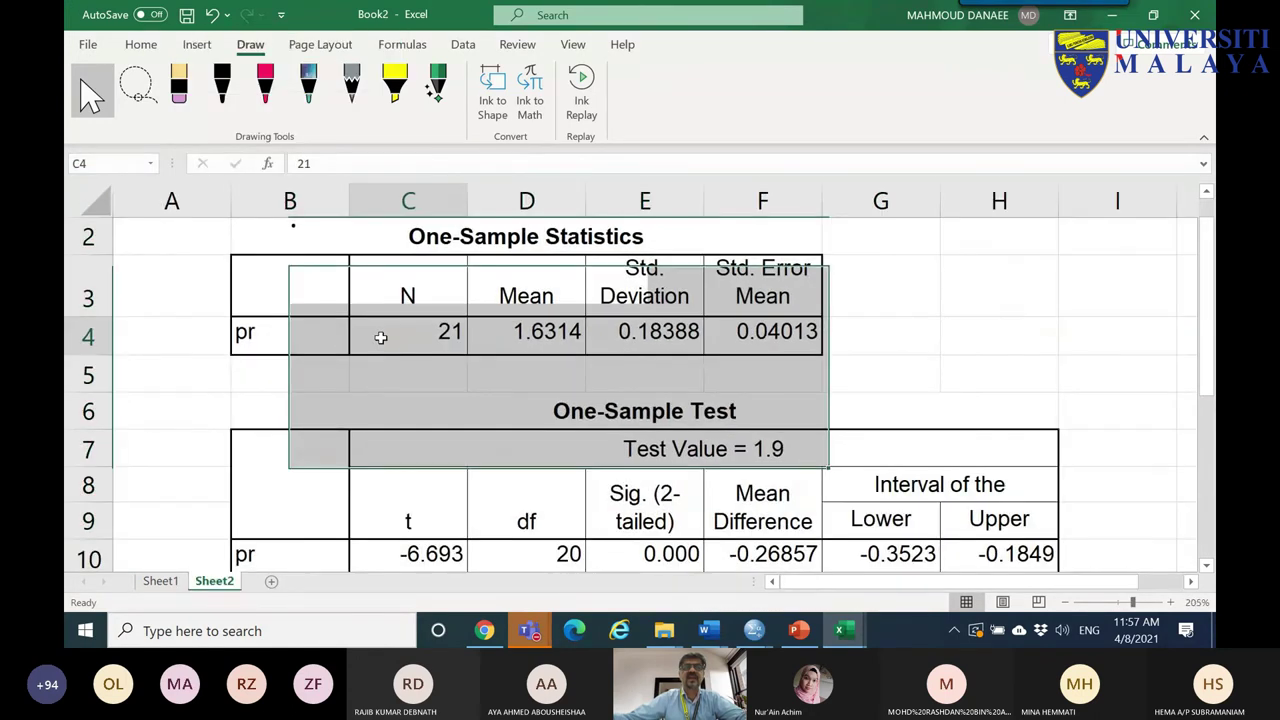
click(507, 340)
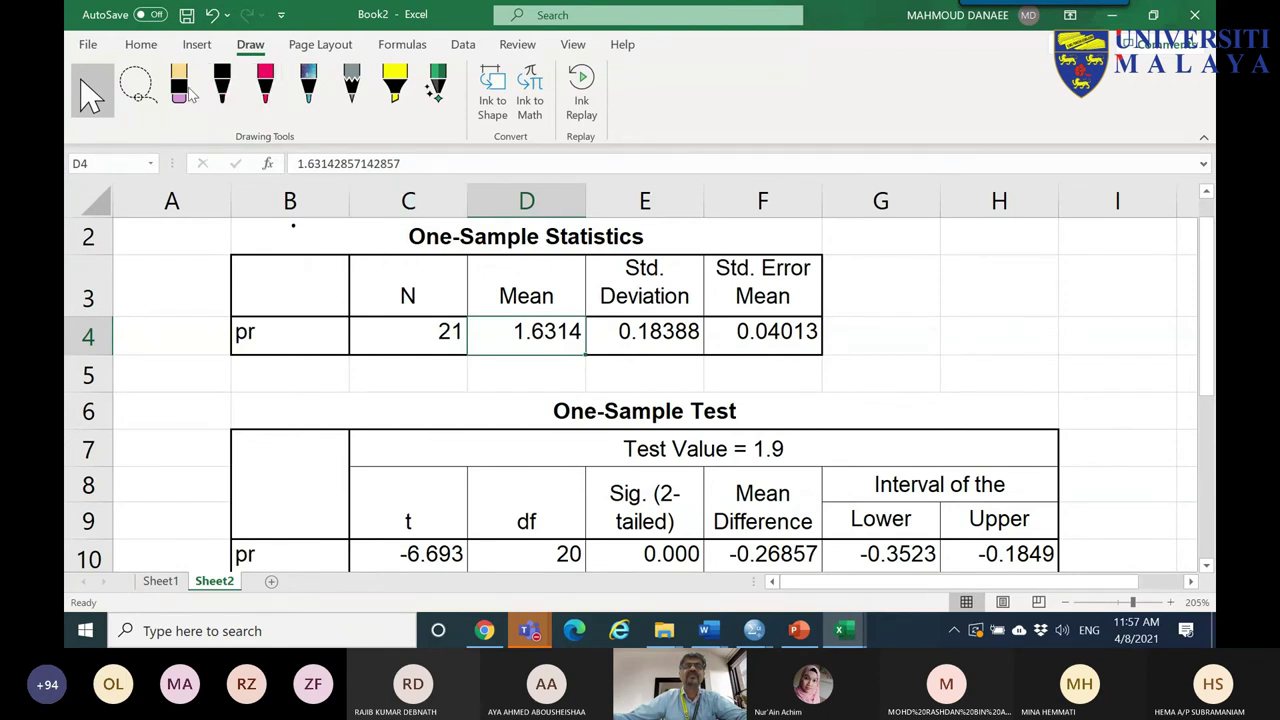
click(133, 44)
click(281, 110)
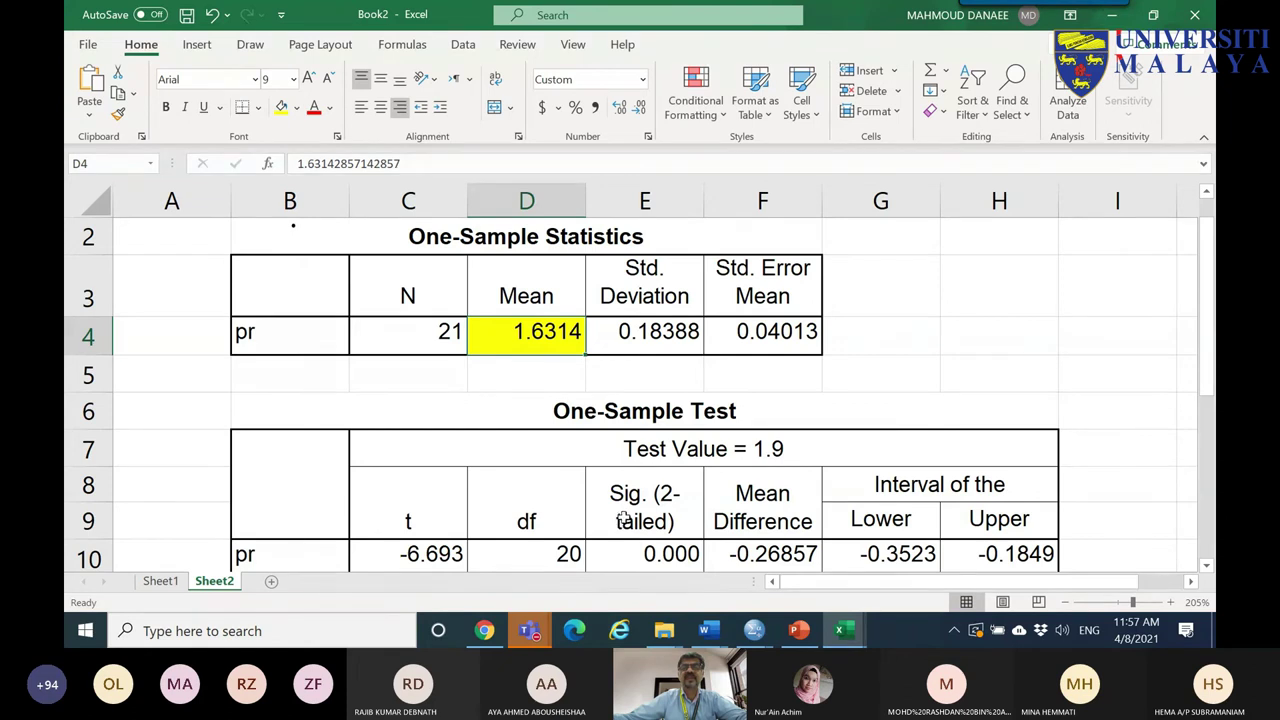
click(718, 460)
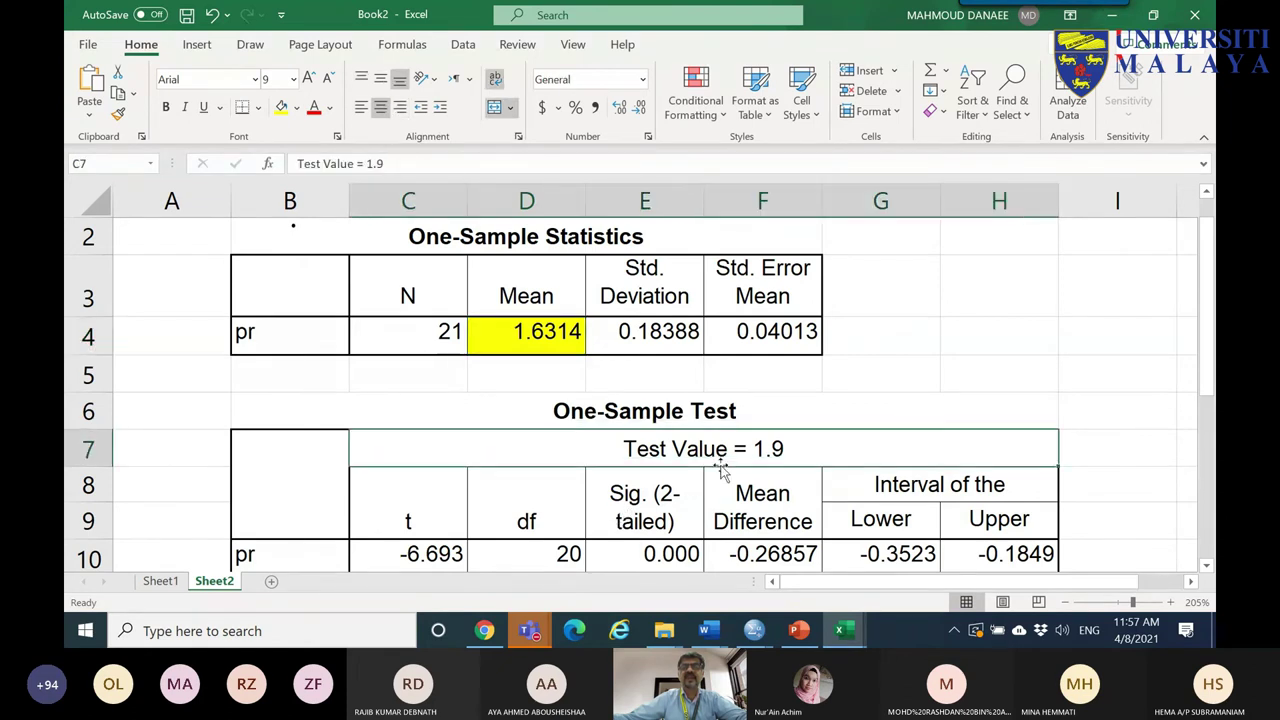
click(281, 110)
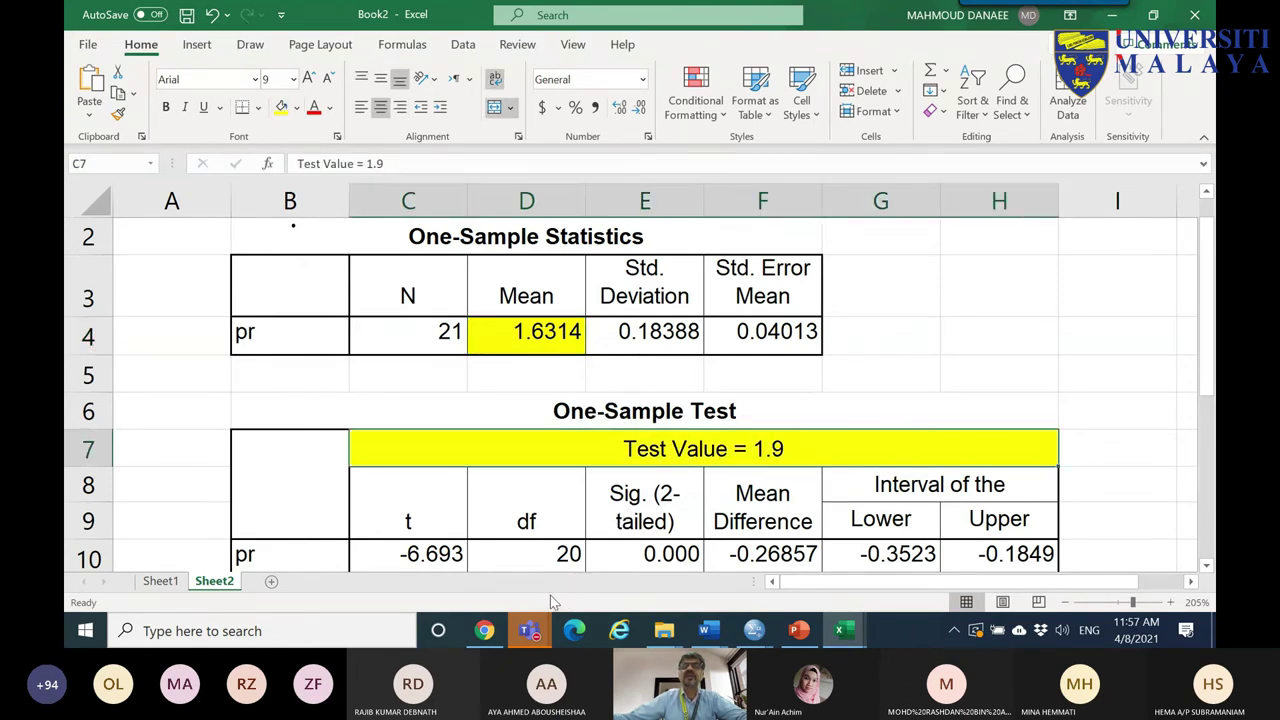
- In the One-Sample Test table, fill the pr Mean Difference value with orange and its Sig. (2-tailed) value with green
scroll(700, 495, down, 2)
scroll(743, 471, up, 2)
scroll(760, 487, down, 1)
click(766, 421)
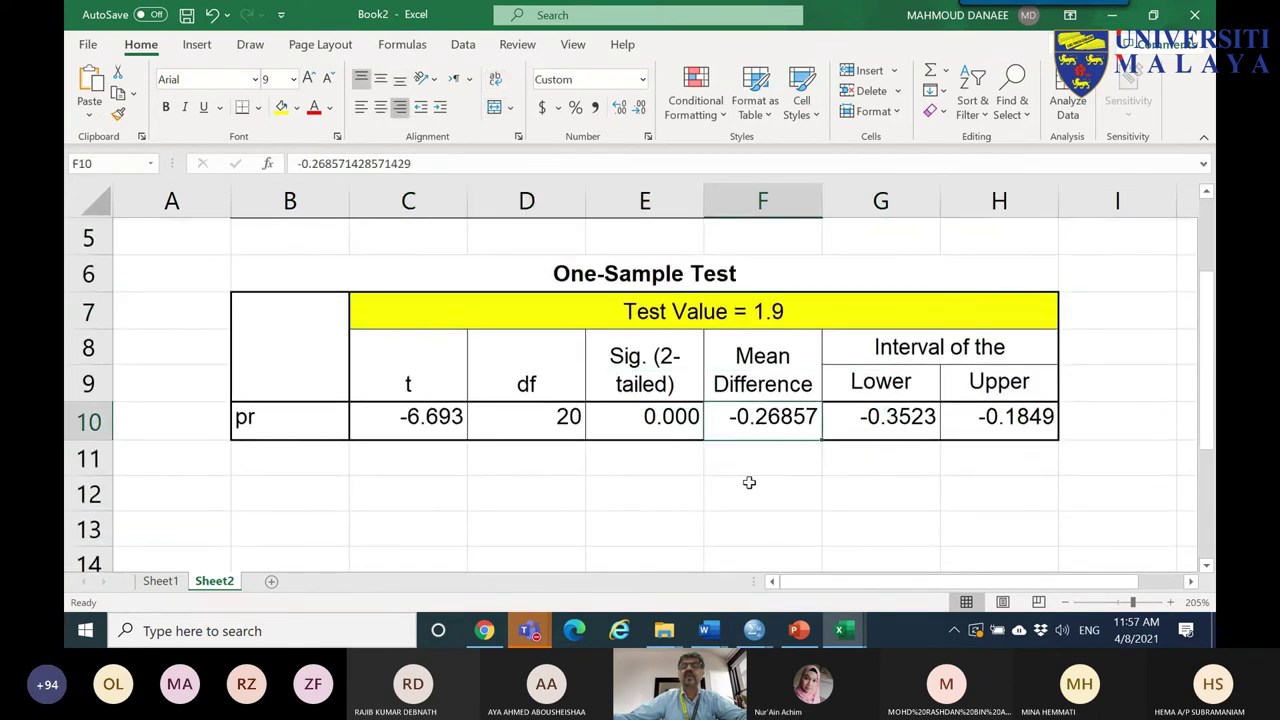
click(297, 107)
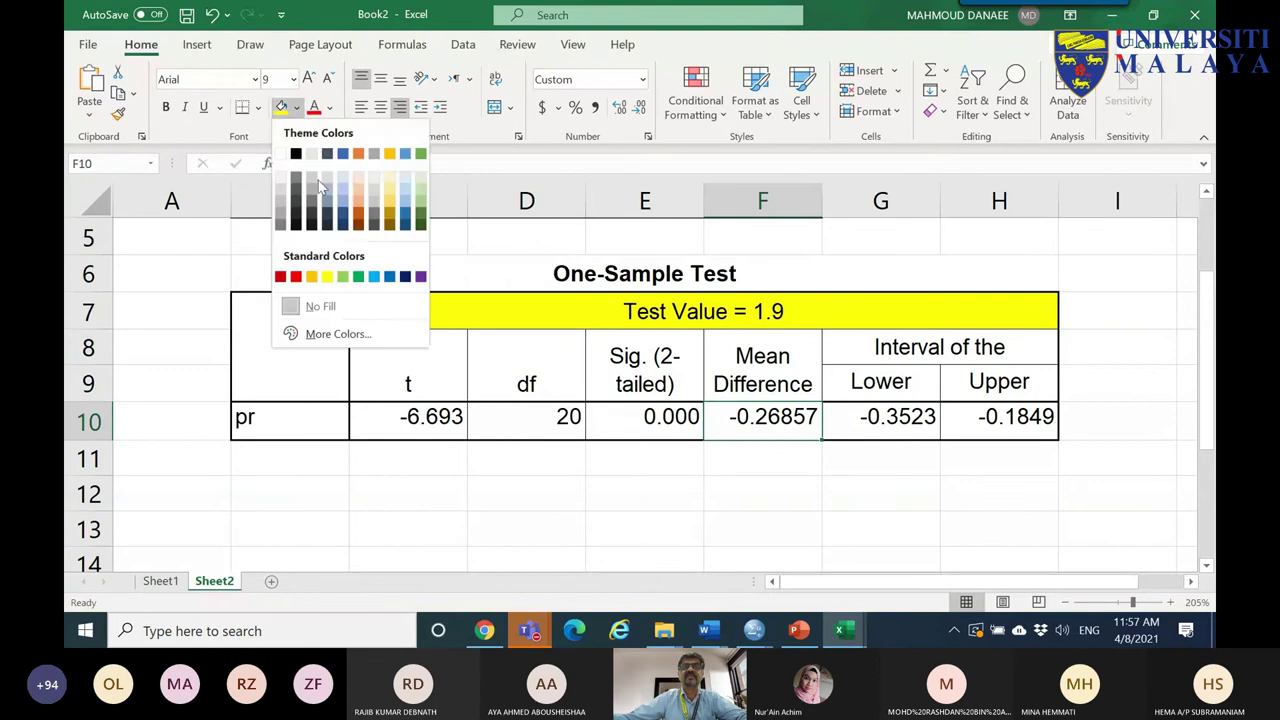
click(311, 276)
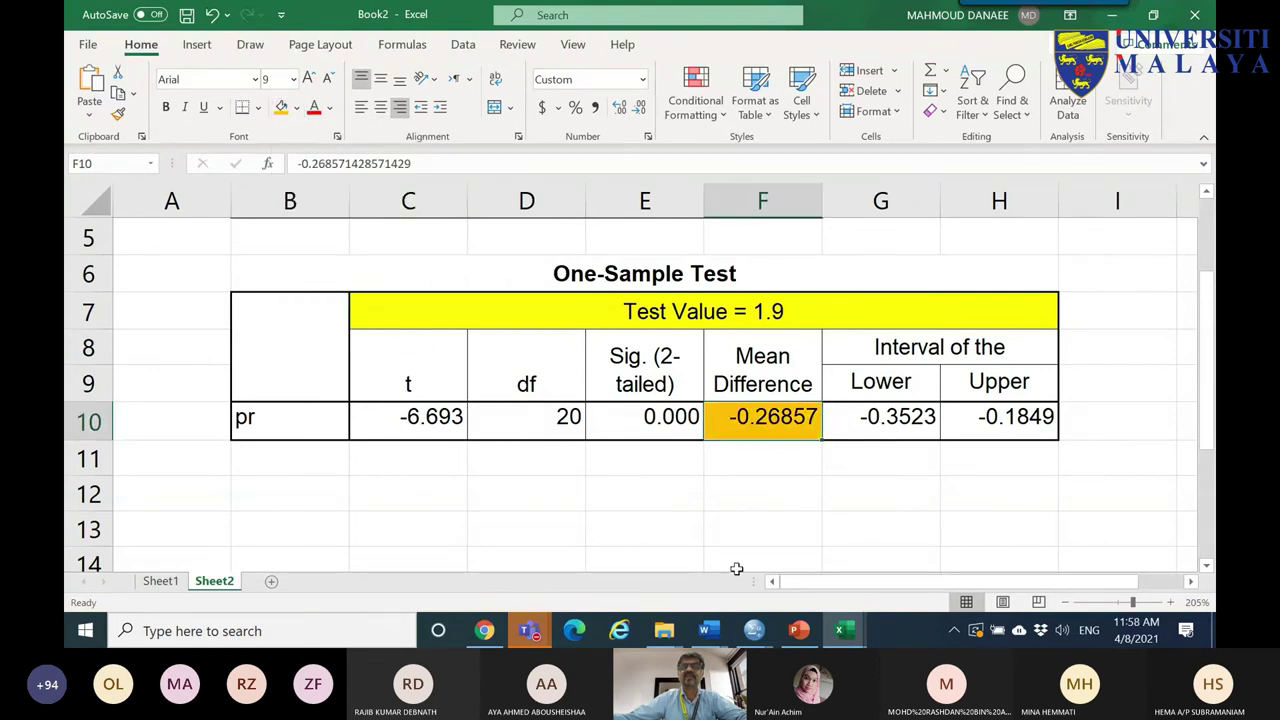
scroll(736, 568, up, 1)
scroll(736, 568, down, 1)
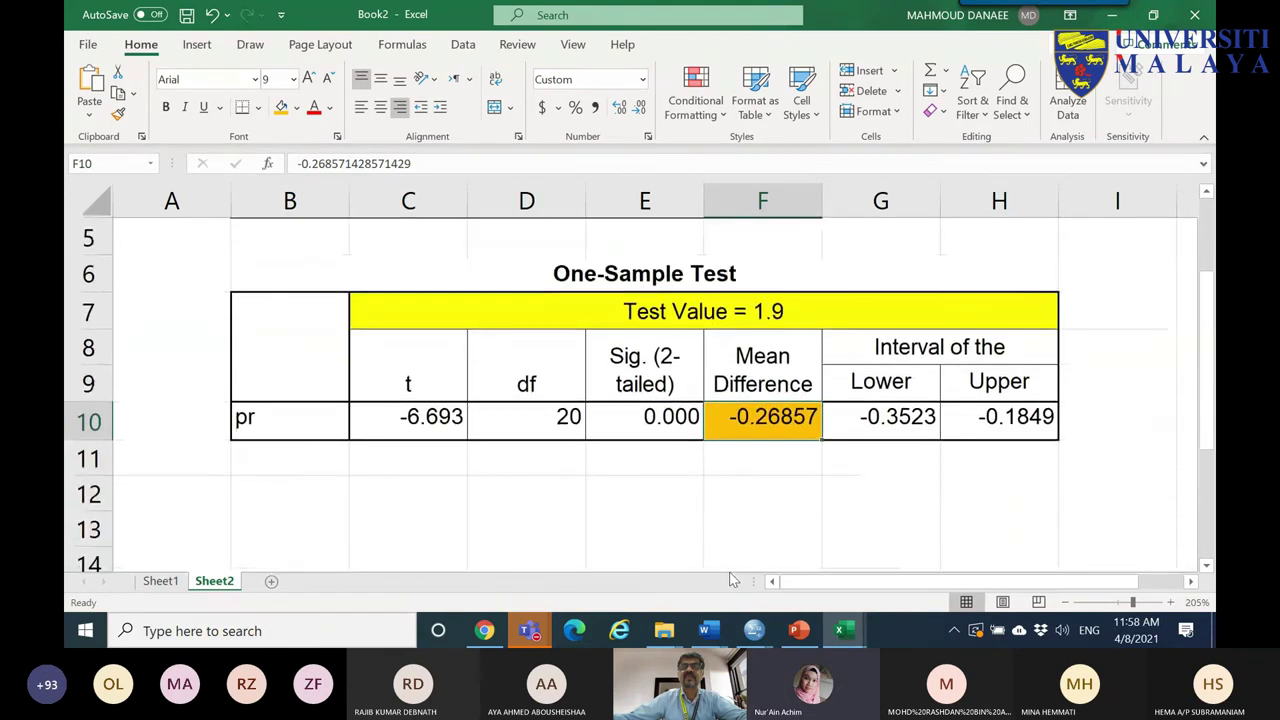
click(652, 414)
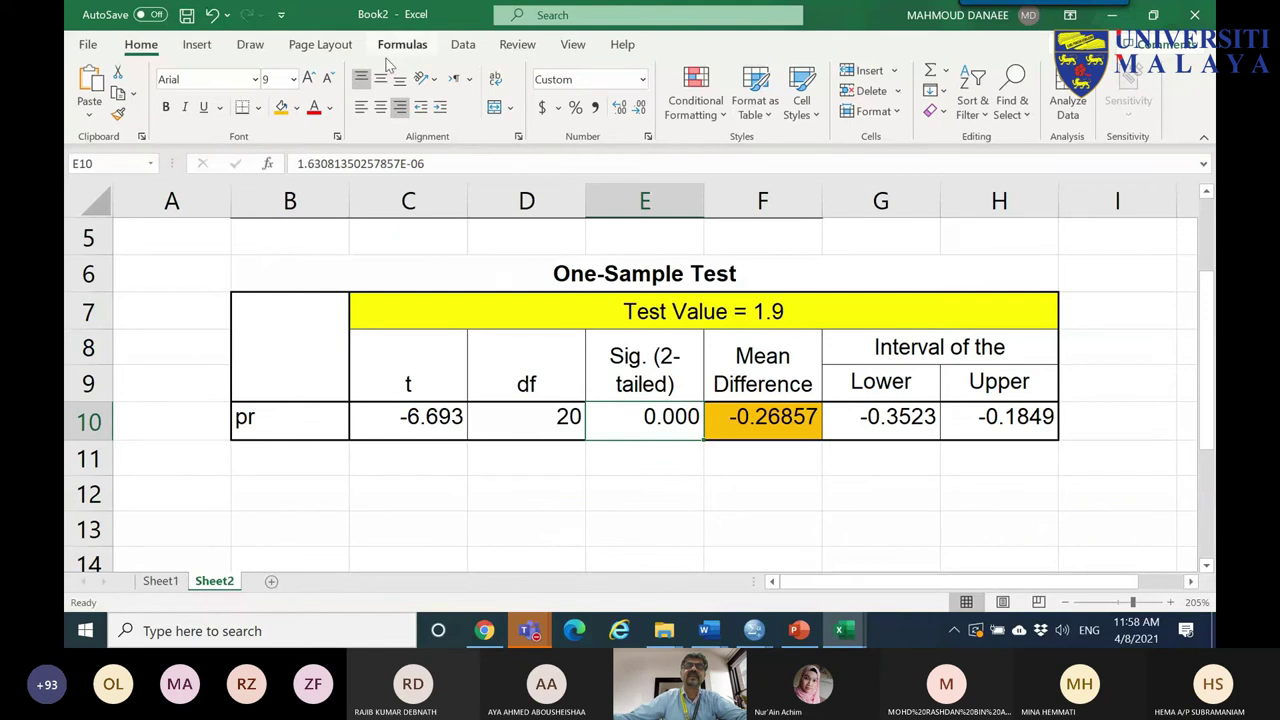
click(297, 108)
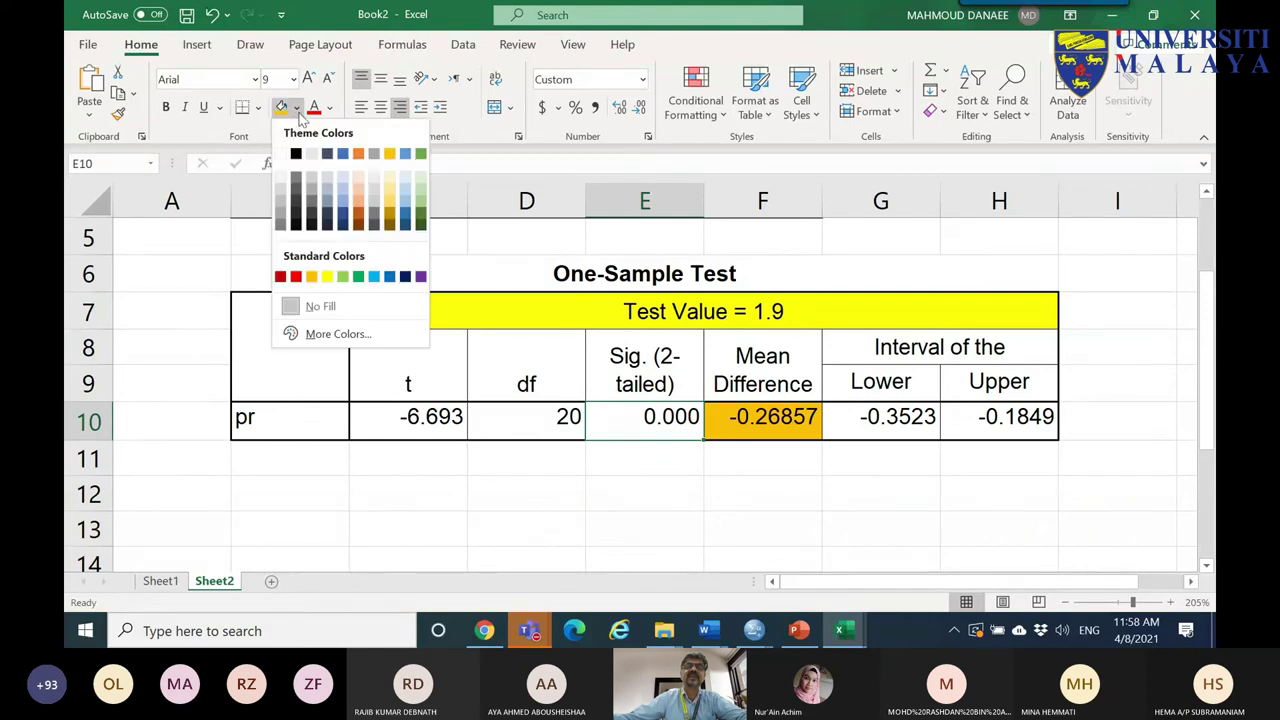
click(358, 277)
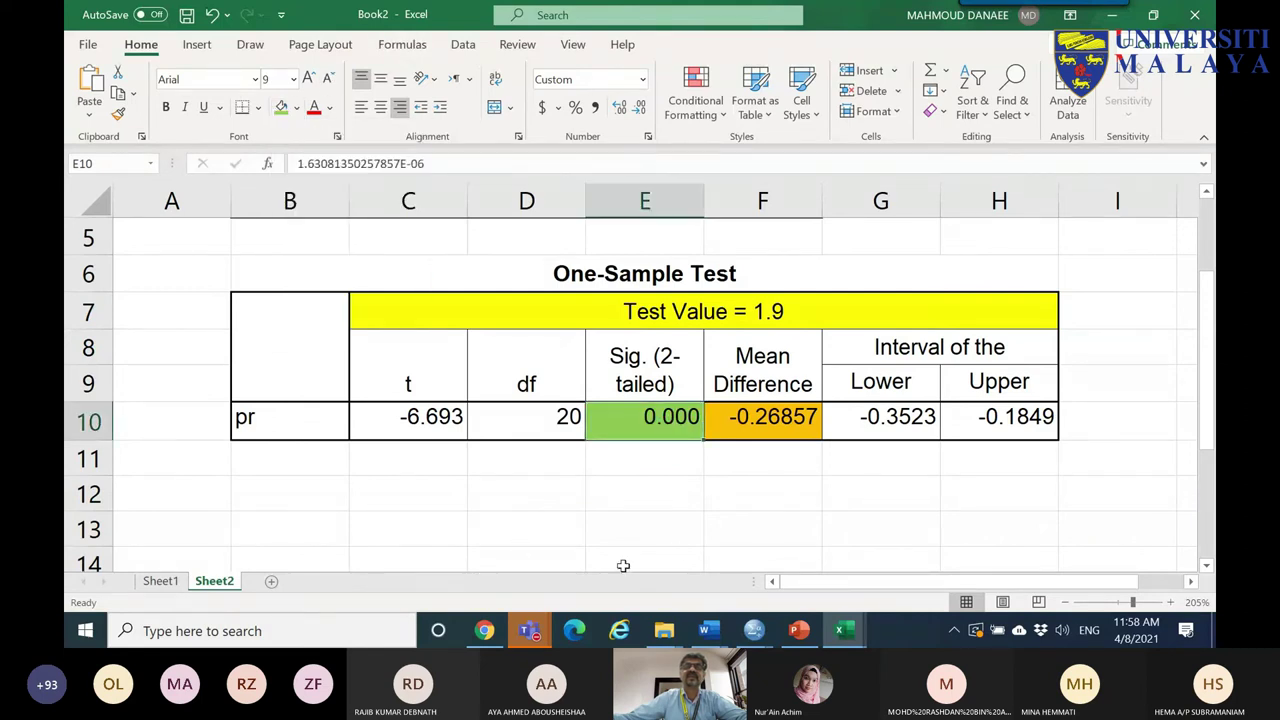
- In pink ink, circle the Sig. (2-tailed) heading, point an arrow at it labelled "p.value", and double-underline the 0.000 below
click(250, 44)
mouse_move(522, 316)
mouse_down()
mouse_move(610, 356)
mouse_move(600, 369)
mouse_up()
mouse_move(430, 252)
mouse_down()
mouse_move(440, 293)
mouse_move(436, 270)
mouse_move(473, 280)
mouse_move(488, 252)
mouse_up()
click(458, 266)
mouse_move(496, 262)
mouse_down()
mouse_move(540, 262)
mouse_move(553, 246)
mouse_up()
mouse_move(648, 393)
mouse_down()
mouse_move(682, 392)
mouse_move(588, 332)
mouse_move(666, 368)
mouse_up()
mouse_move(632, 436)
mouse_down()
mouse_move(670, 434)
mouse_move(667, 446)
mouse_up()
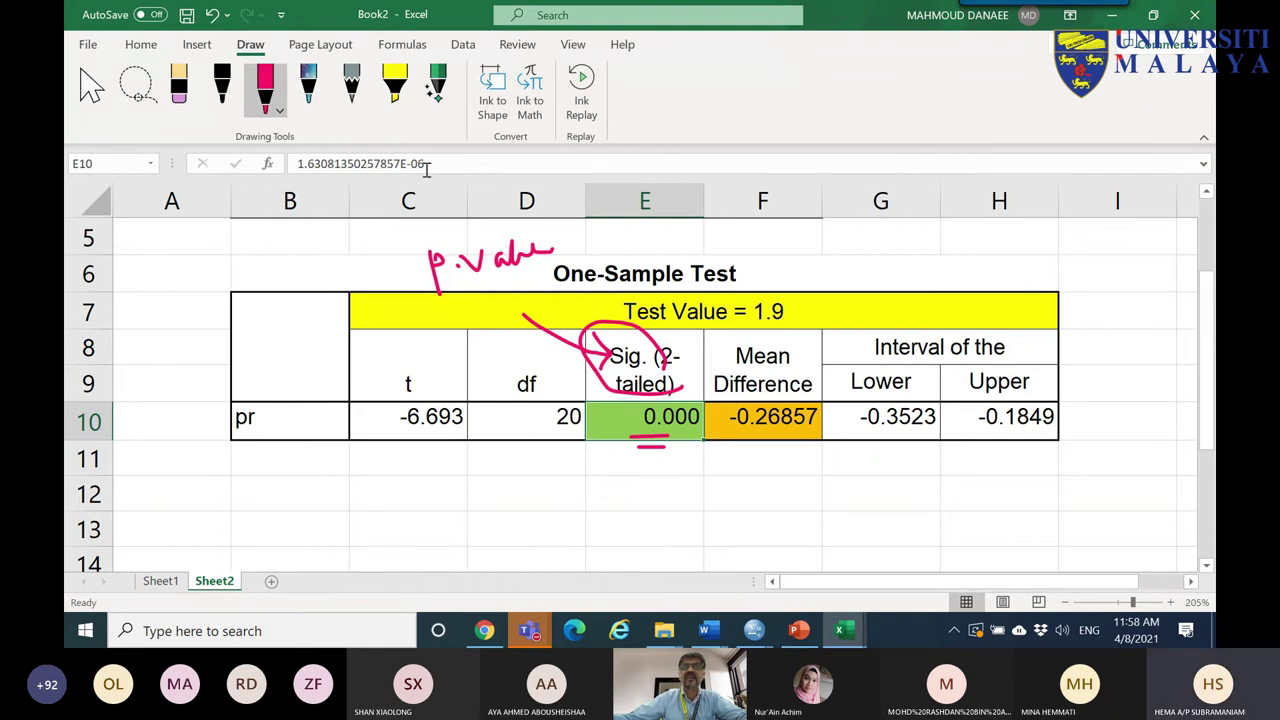
- Examine the full stored value behind the rounded 0.000 in the Sig. (2-tailed) cell
drag(428, 165, 291, 162)
click(698, 450)
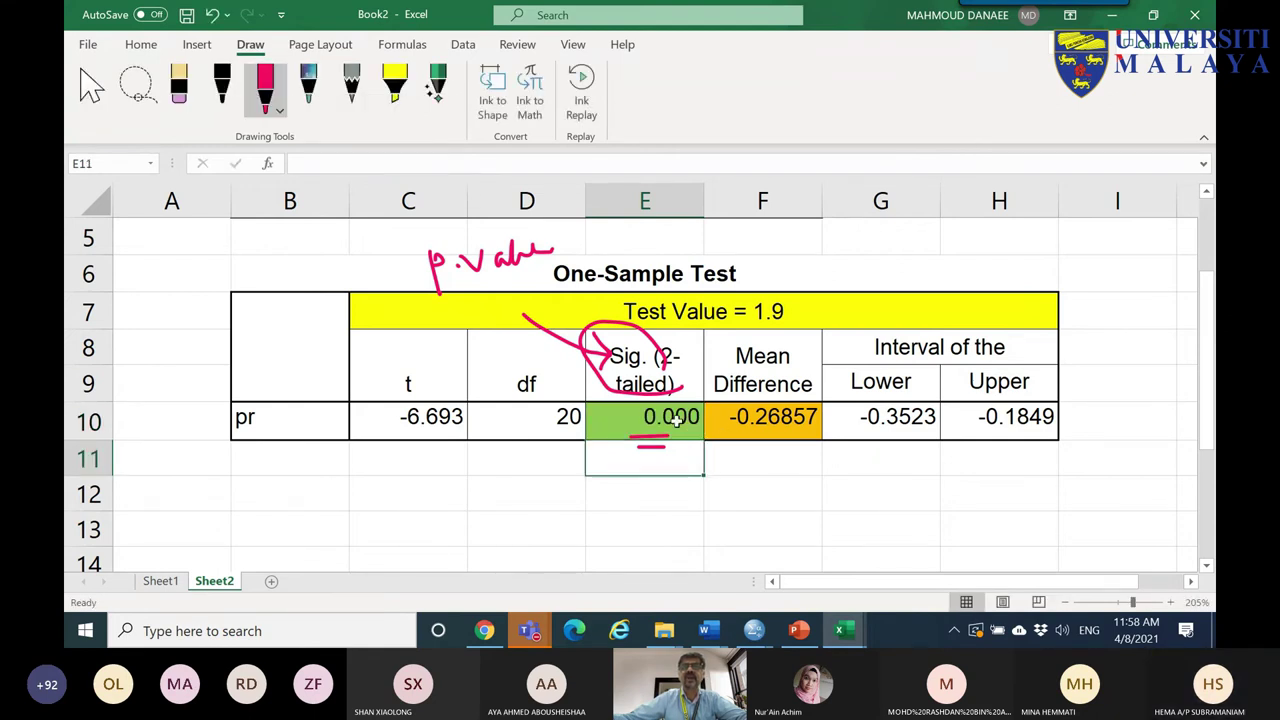
double_click(678, 424)
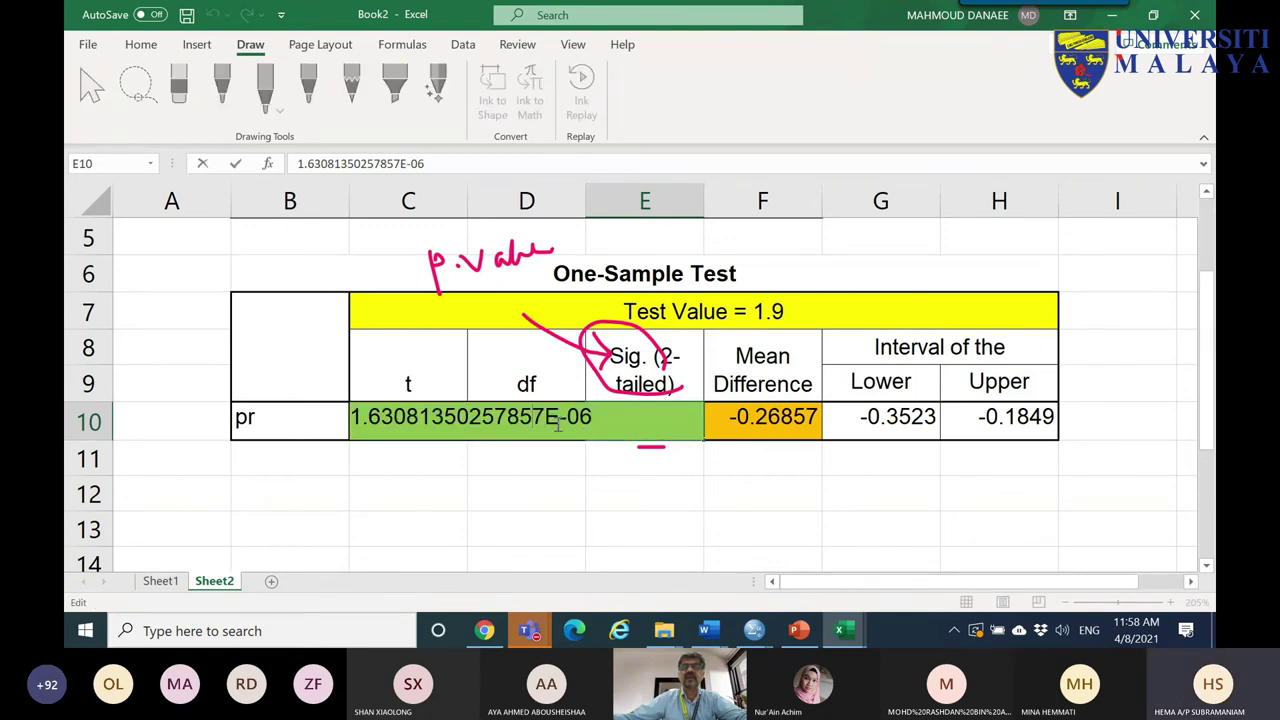
click(686, 466)
- Try formatting the Sig. (2-tailed) value as a Number with 11 decimal places, and undo that formatting
click(662, 422)
right_click(662, 425)
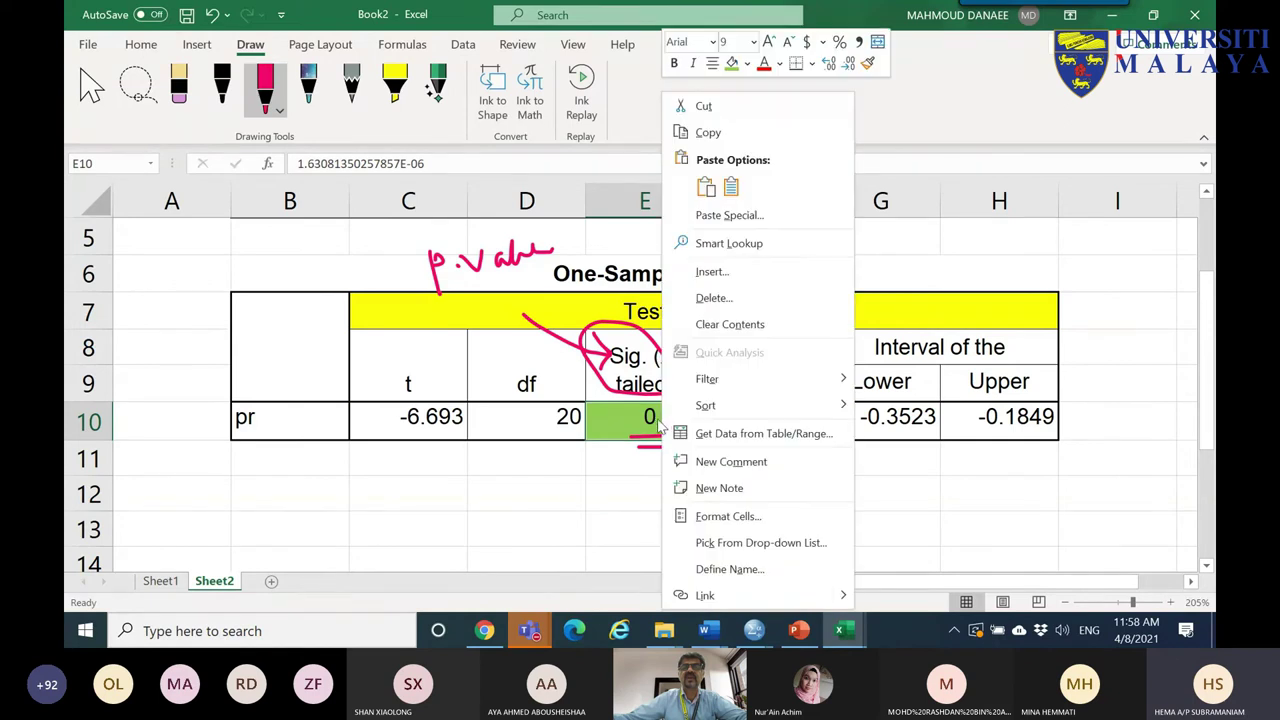
click(728, 517)
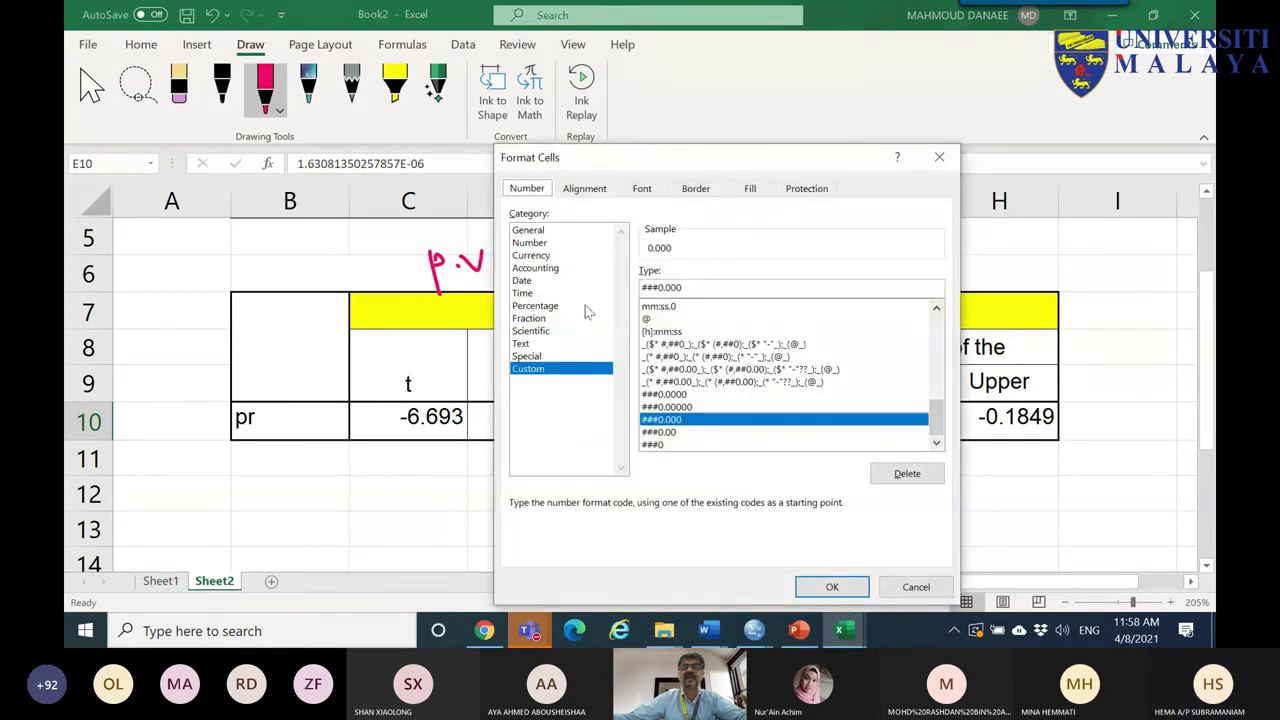
click(549, 246)
click(760, 269)
click(760, 269)
click(760, 269)
click(831, 586)
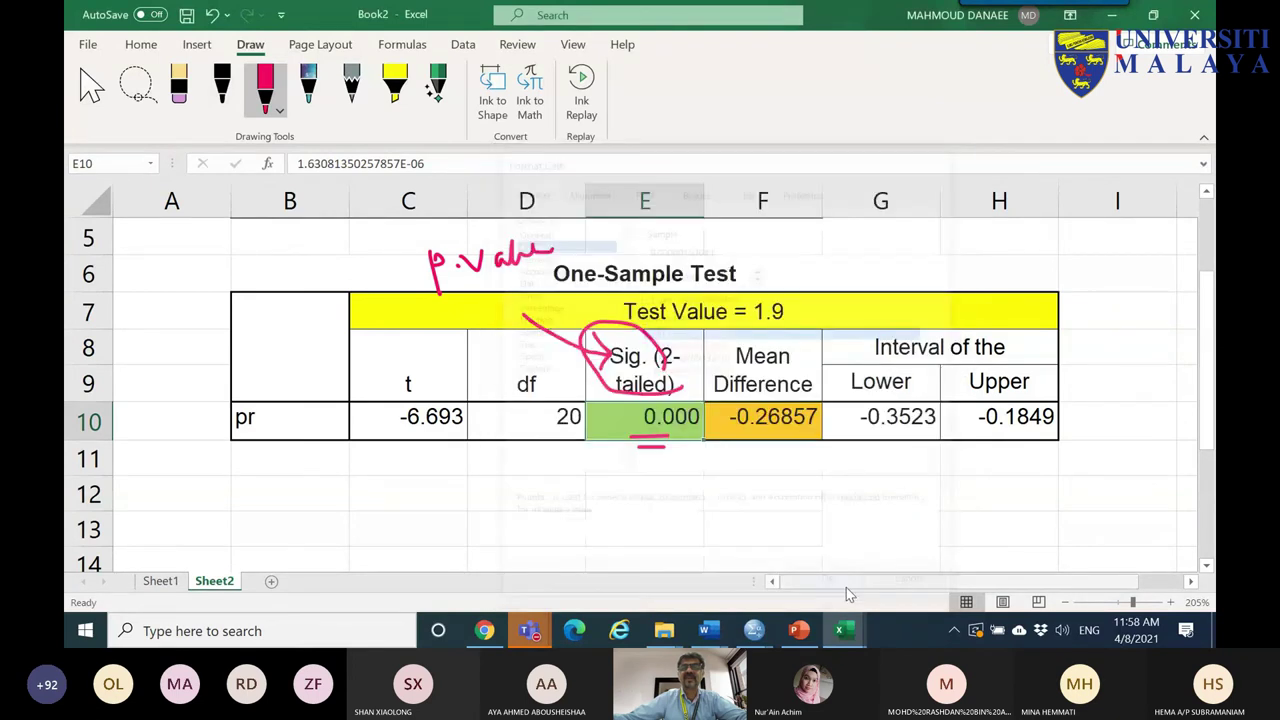
key(Return)
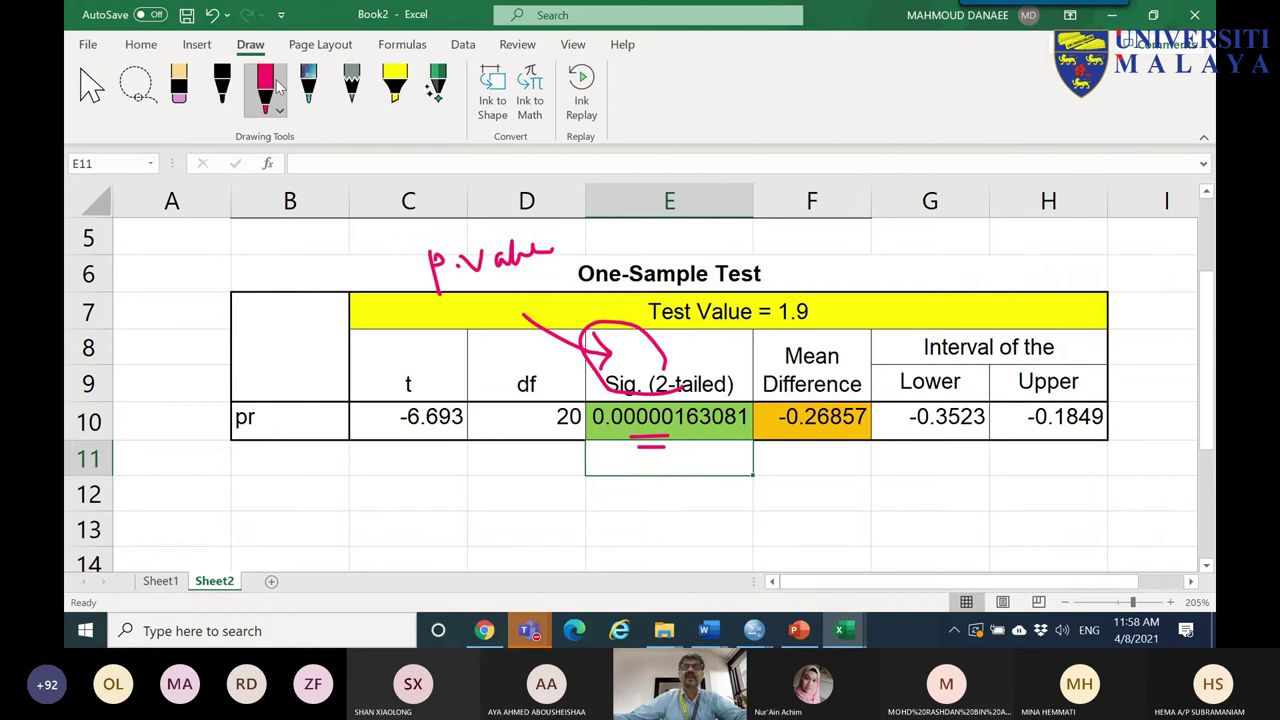
click(212, 14)
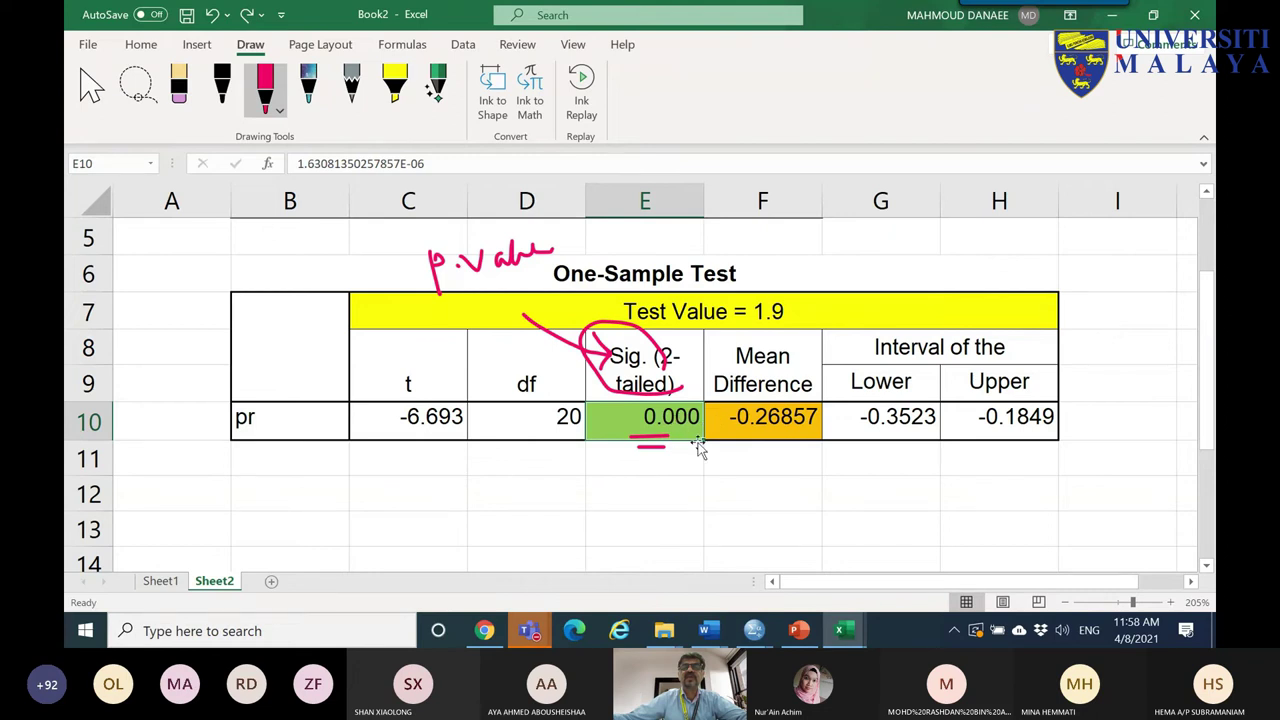
- In black ink, circle the 0.000 significance value and link it to the handwritten notes "Never can be zero" and a circled "P<0.001"
click(222, 85)
mouse_move(738, 434)
mouse_down()
mouse_move(654, 393)
mouse_move(684, 393)
mouse_move(713, 469)
mouse_move(711, 455)
mouse_move(774, 503)
mouse_up()
mouse_move(804, 494)
mouse_down()
mouse_move(809, 530)
mouse_move(1005, 490)
mouse_move(1062, 505)
mouse_move(1100, 488)
mouse_up()
mouse_move(944, 523)
mouse_down()
mouse_move(955, 555)
mouse_move(1155, 545)
mouse_move(1153, 531)
mouse_up()
drag(612, 454, 584, 487)
drag(584, 487, 601, 486)
mouse_move(356, 522)
mouse_down()
mouse_move(349, 552)
mouse_move(358, 540)
mouse_move(428, 545)
mouse_move(428, 522)
mouse_move(478, 526)
mouse_move(480, 548)
mouse_move(508, 530)
mouse_move(537, 548)
mouse_move(488, 570)
mouse_up()
click(455, 541)
mouse_move(560, 510)
mouse_down()
mouse_move(330, 560)
mouse_move(578, 545)
mouse_up()
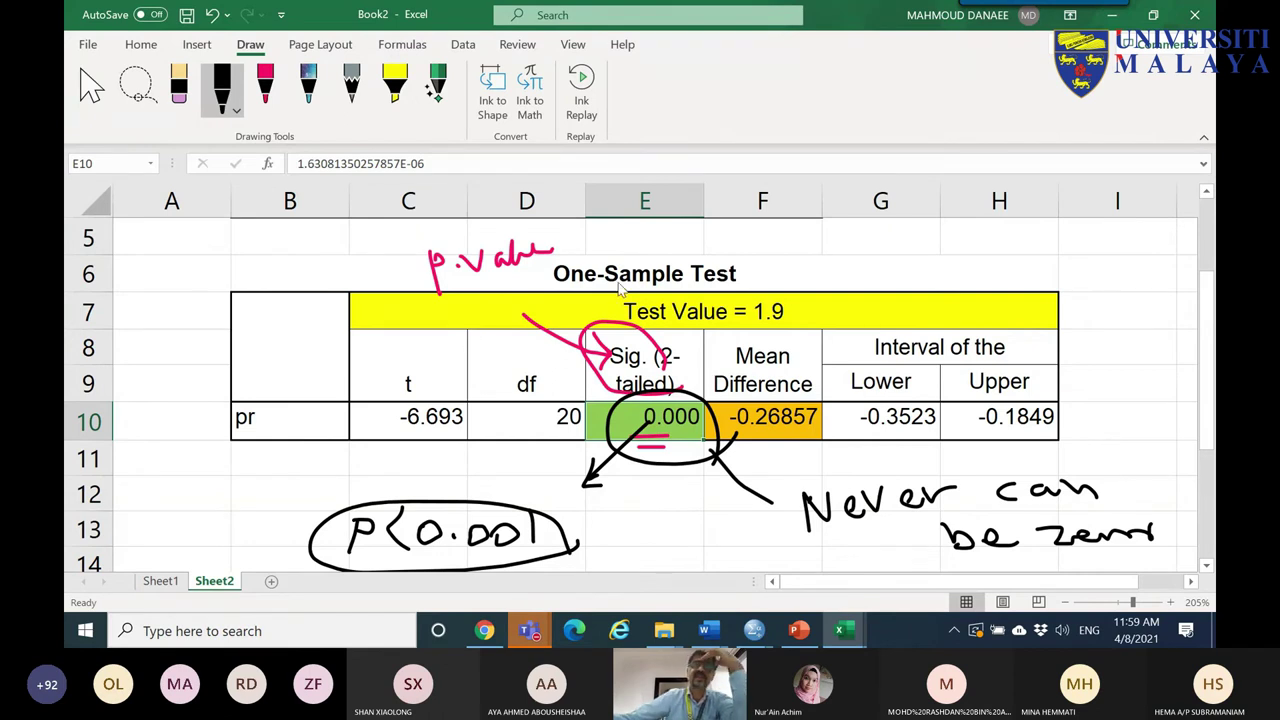
- Circle the pr Mean in the One-Sample Statistics table and the 1.9 test value in the One-Sample Test table with black ink
drag(1205, 305, 1197, 217)
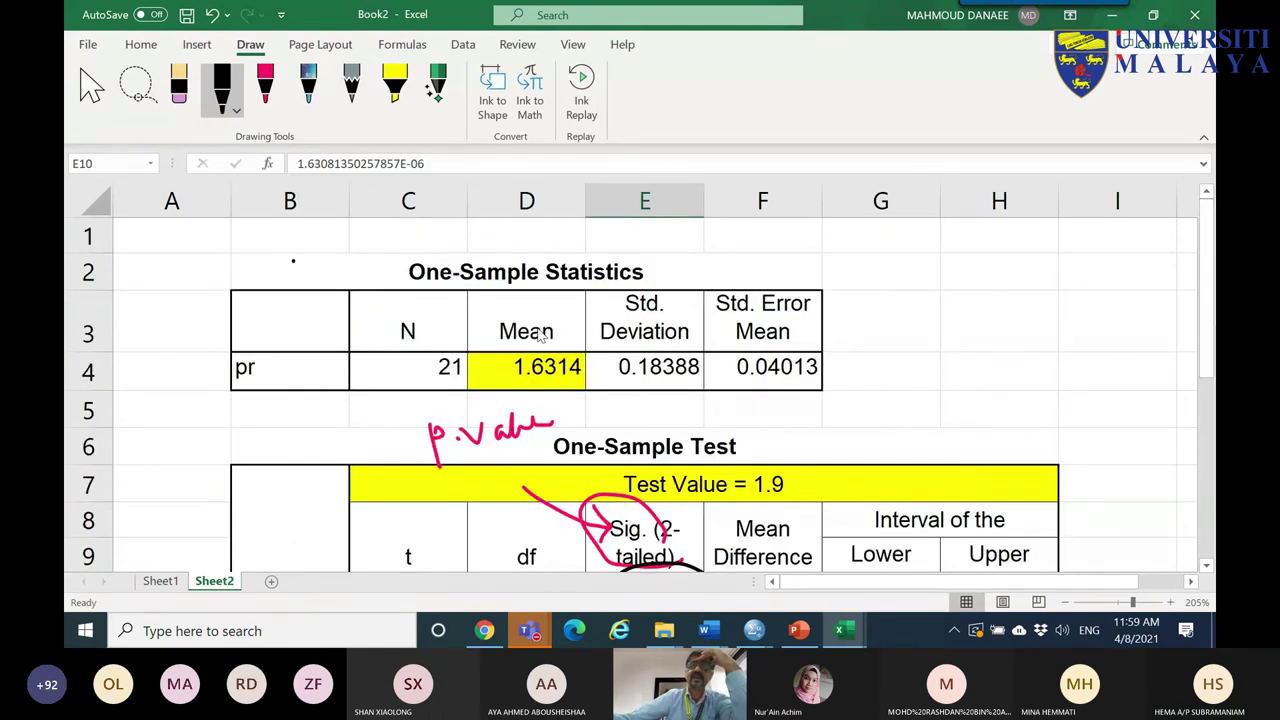
mouse_move(582, 378)
mouse_down()
mouse_move(474, 357)
mouse_move(590, 380)
mouse_up()
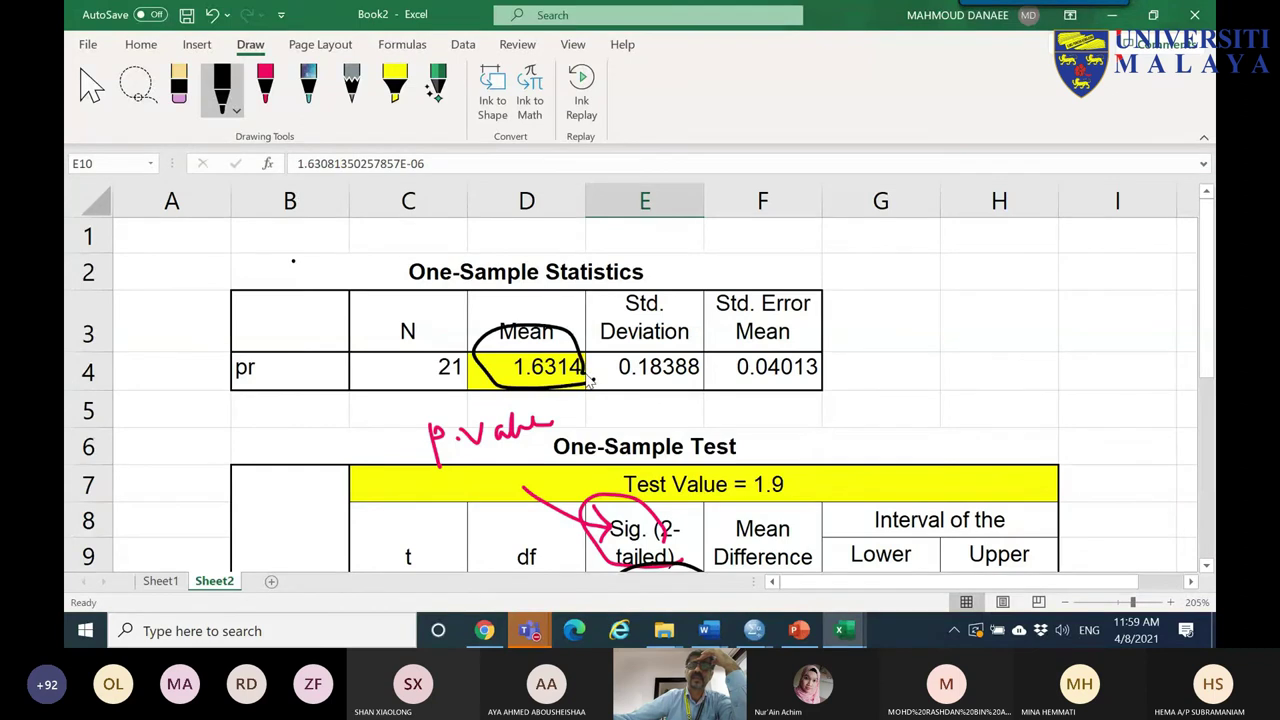
click(1213, 497)
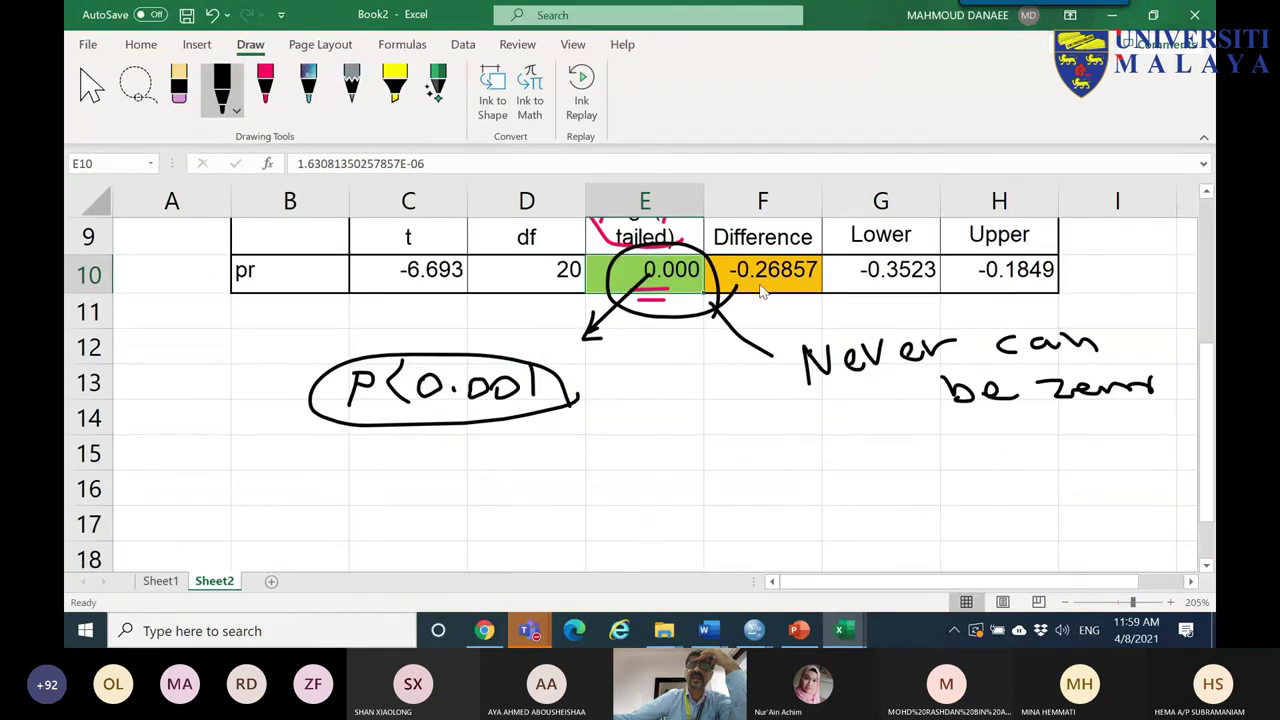
scroll(1208, 430, up, 2)
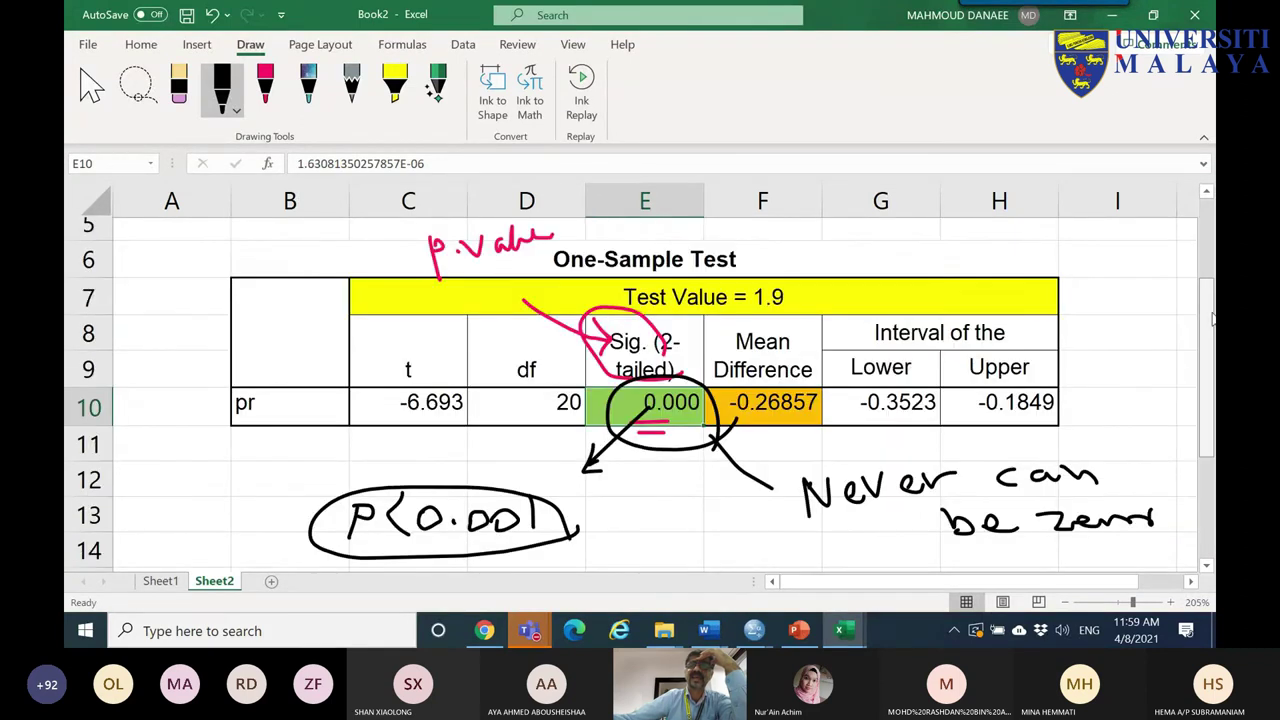
mouse_move(815, 333)
mouse_down()
mouse_move(728, 313)
mouse_move(778, 288)
mouse_move(819, 326)
mouse_up()
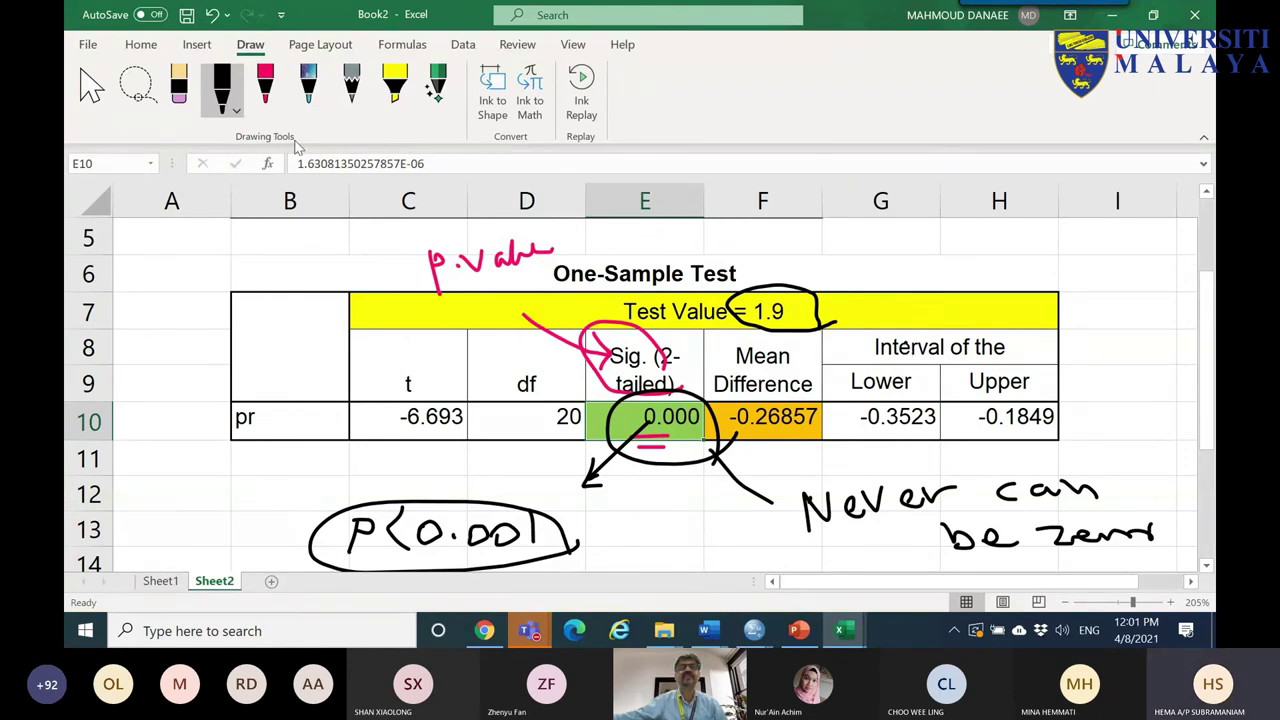
- Widen columns G and H together so the "95% Confidence Interval of the Difference" heading fits, and select that heading
click(91, 88)
drag(880, 201, 1174, 201)
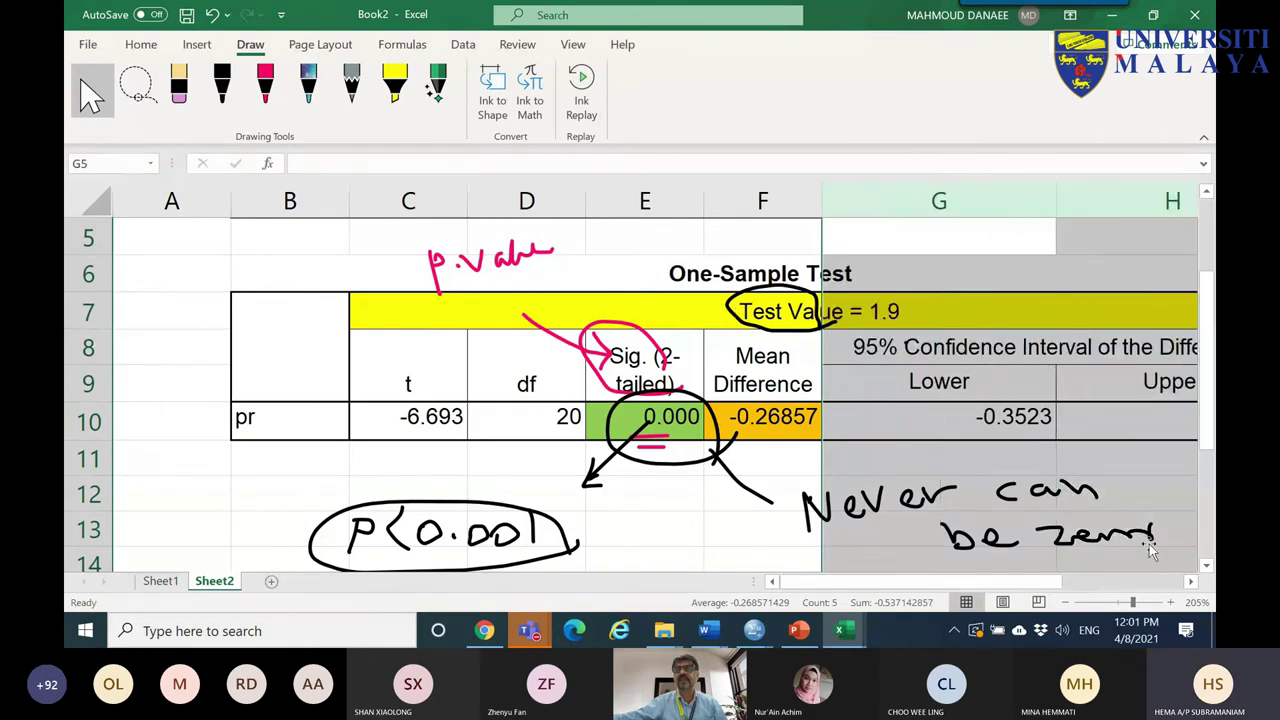
click(1133, 579)
drag(1133, 579, 1030, 584)
click(640, 347)
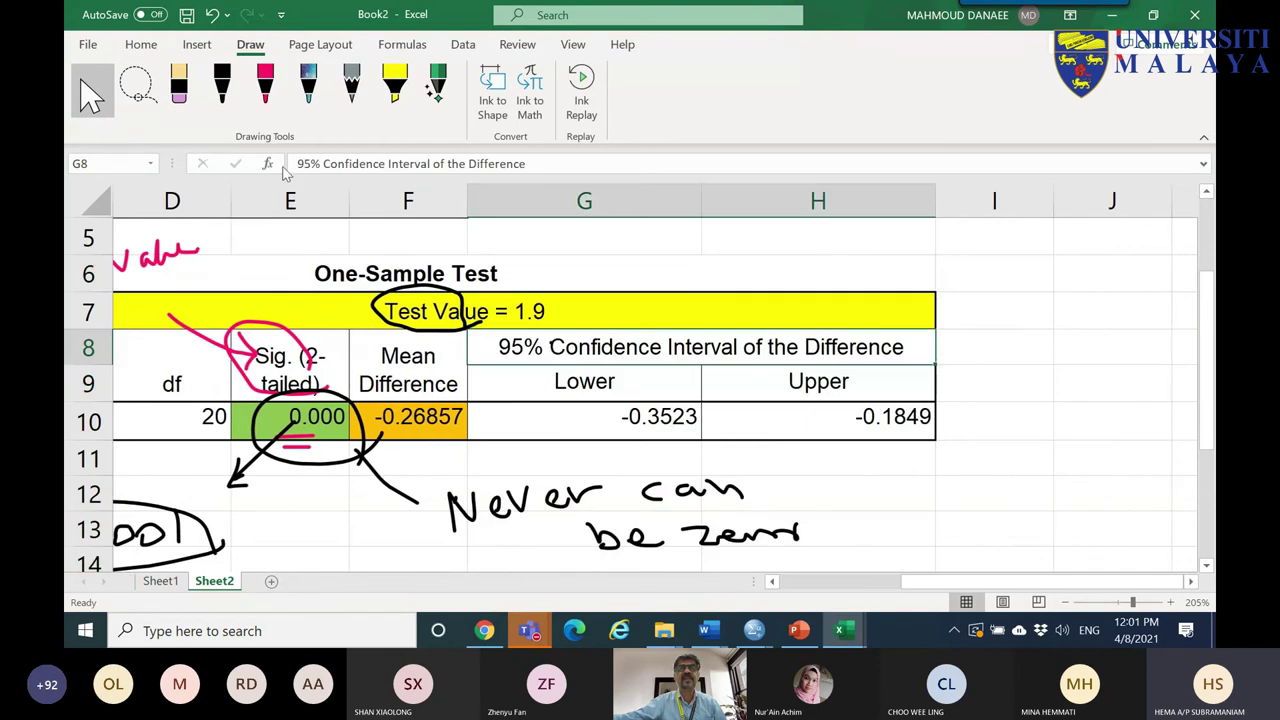
- In pink ink, outline the 95% Confidence Interval heading with a question mark beside it, and circle the Mean Difference heading and value
click(265, 85)
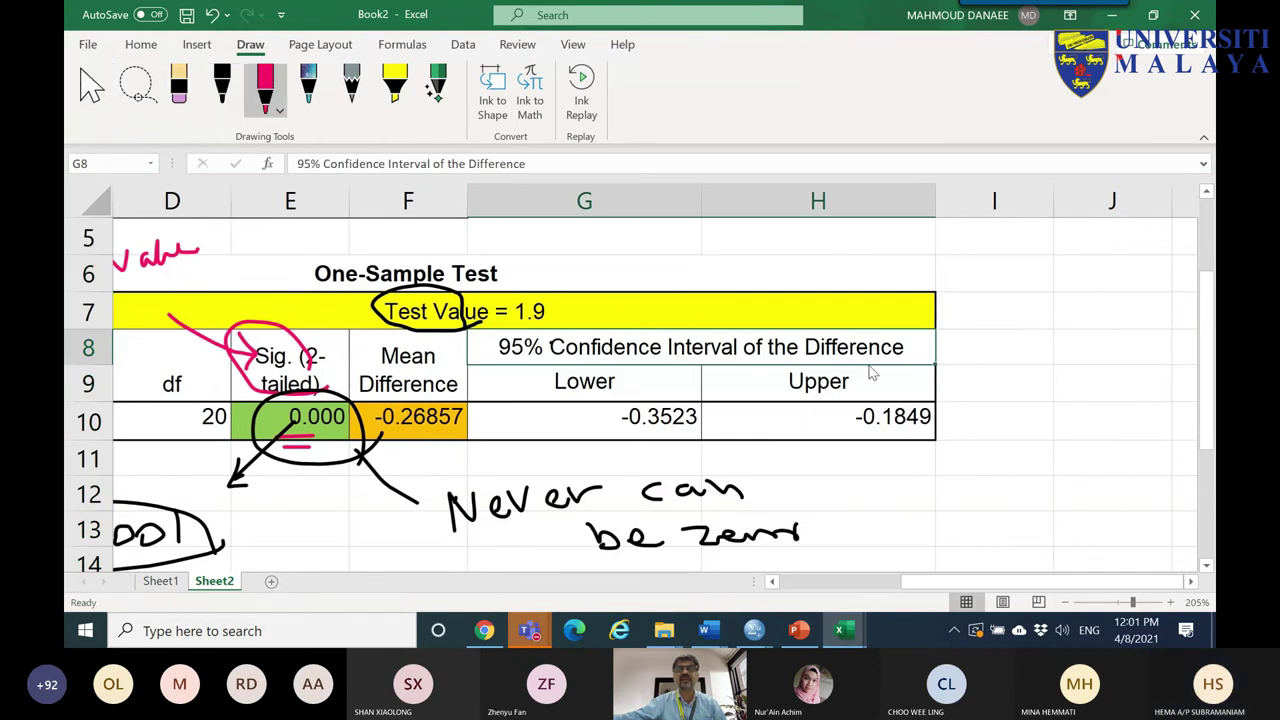
mouse_move(922, 351)
mouse_down()
mouse_move(483, 362)
mouse_move(566, 331)
mouse_move(900, 334)
mouse_move(930, 358)
mouse_move(700, 361)
mouse_up()
drag(969, 319, 1004, 350)
click(1011, 368)
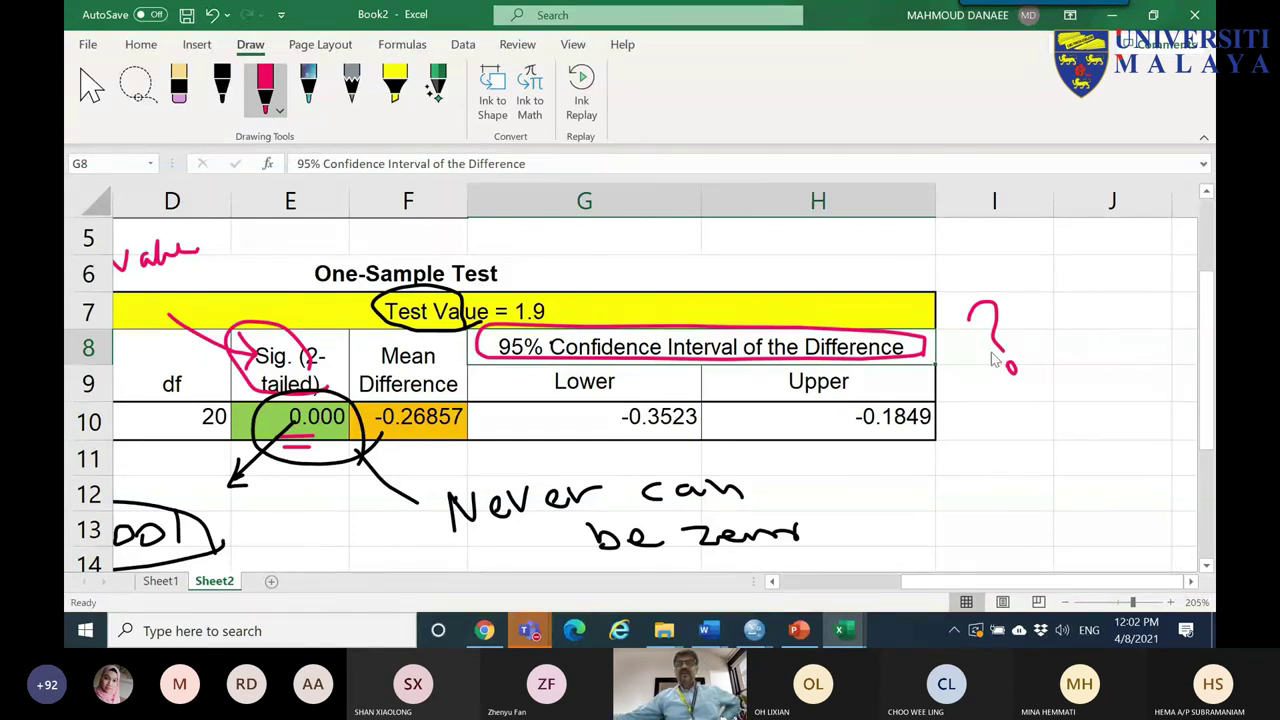
mouse_move(462, 424)
mouse_down()
mouse_move(436, 447)
mouse_move(383, 453)
mouse_move(367, 427)
mouse_move(359, 392)
mouse_move(374, 355)
mouse_move(409, 344)
mouse_move(454, 364)
mouse_move(464, 423)
mouse_move(413, 444)
mouse_move(384, 432)
mouse_up()
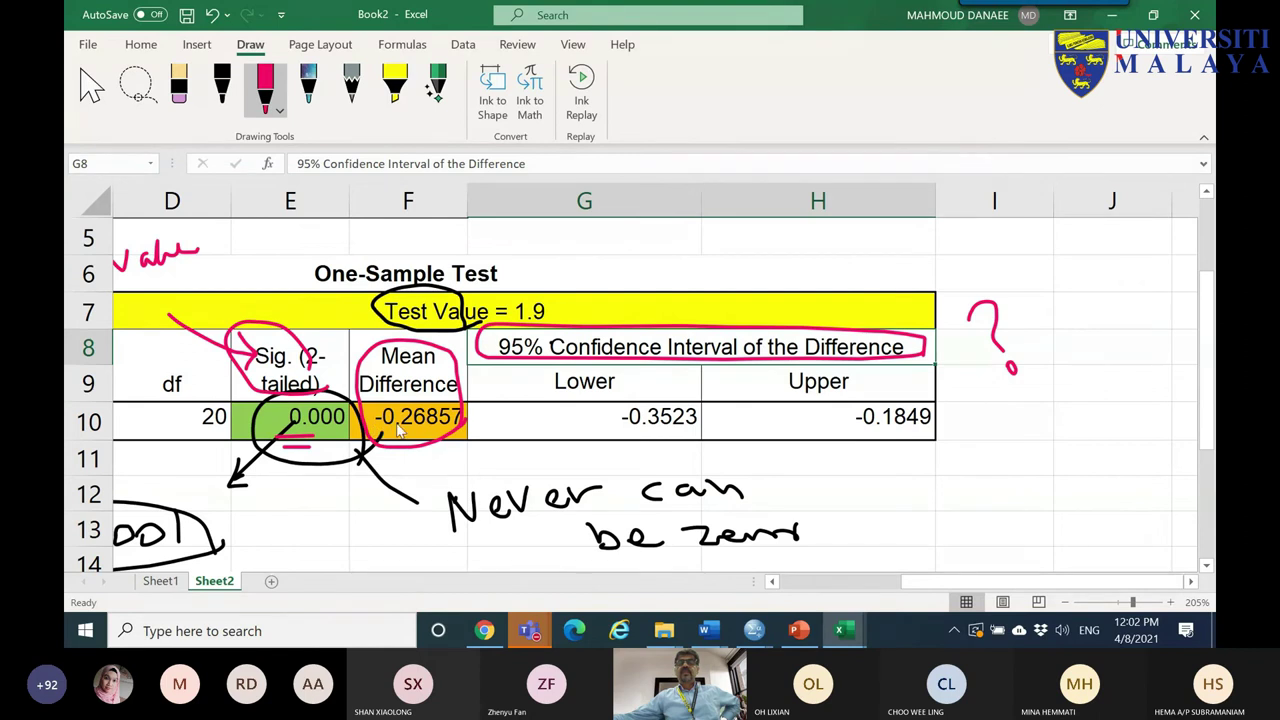
- In pink ink, draw an arrow from the 95% Confidence Interval heading, write "100", underline both bounds, add "X X 0" and a 0, and circle "95%"
mouse_move(624, 334)
mouse_down()
mouse_move(653, 281)
mouse_move(655, 303)
mouse_up()
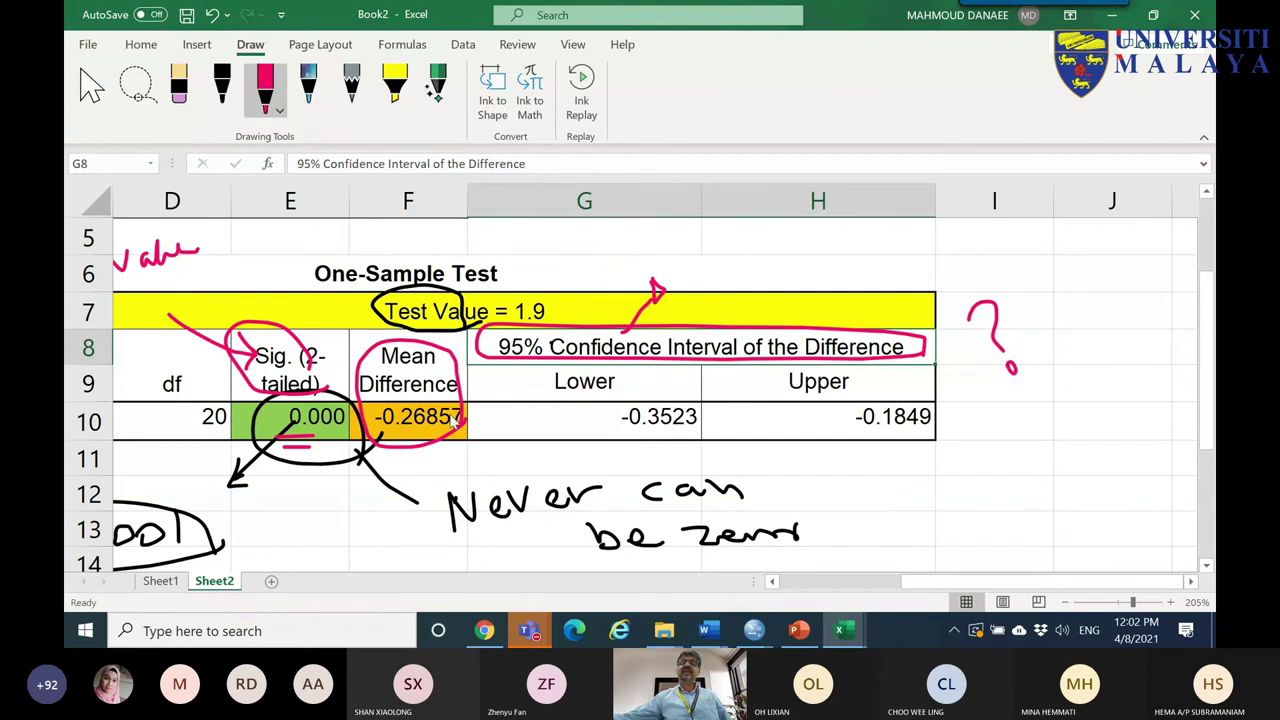
mouse_move(767, 221)
mouse_down()
mouse_move(766, 235)
mouse_move(798, 238)
mouse_move(790, 228)
mouse_move(816, 242)
mouse_move(818, 228)
mouse_up()
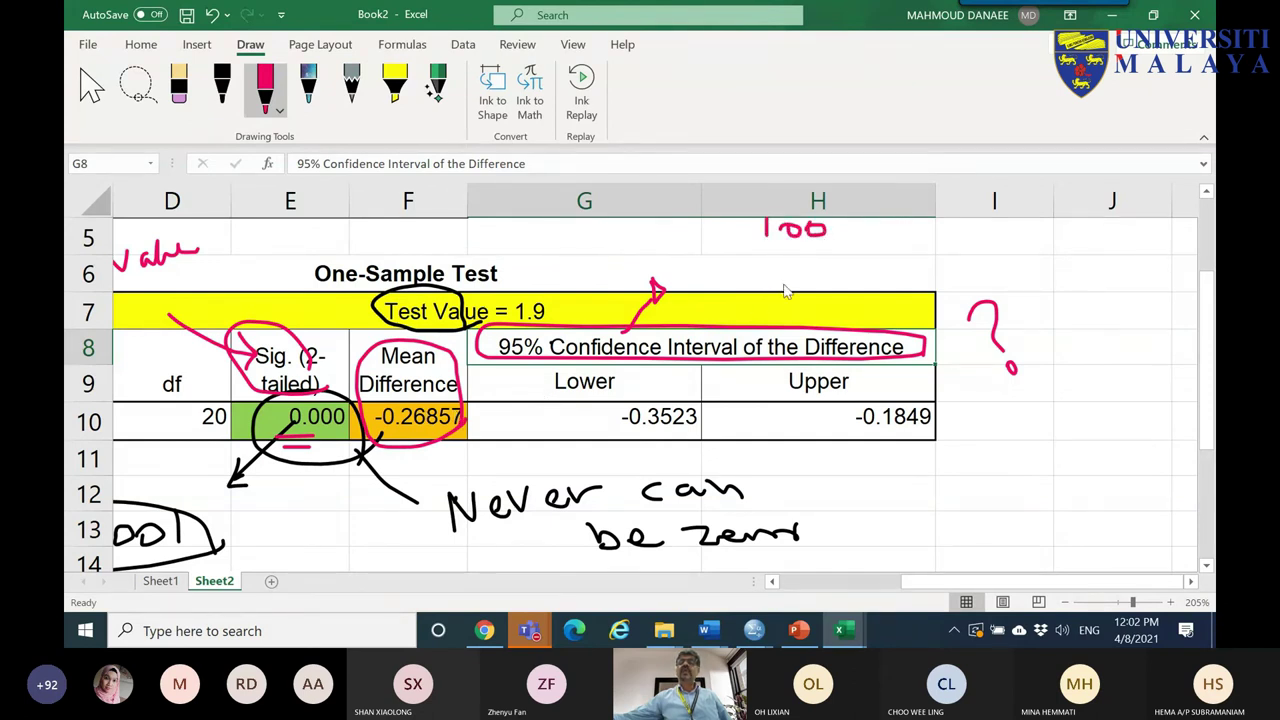
drag(613, 421, 697, 432)
mouse_move(836, 424)
mouse_down()
mouse_move(1000, 430)
mouse_move(960, 436)
mouse_move(1020, 422)
mouse_move(1048, 434)
mouse_move(1028, 436)
mouse_move(1116, 406)
mouse_move(1098, 414)
mouse_up()
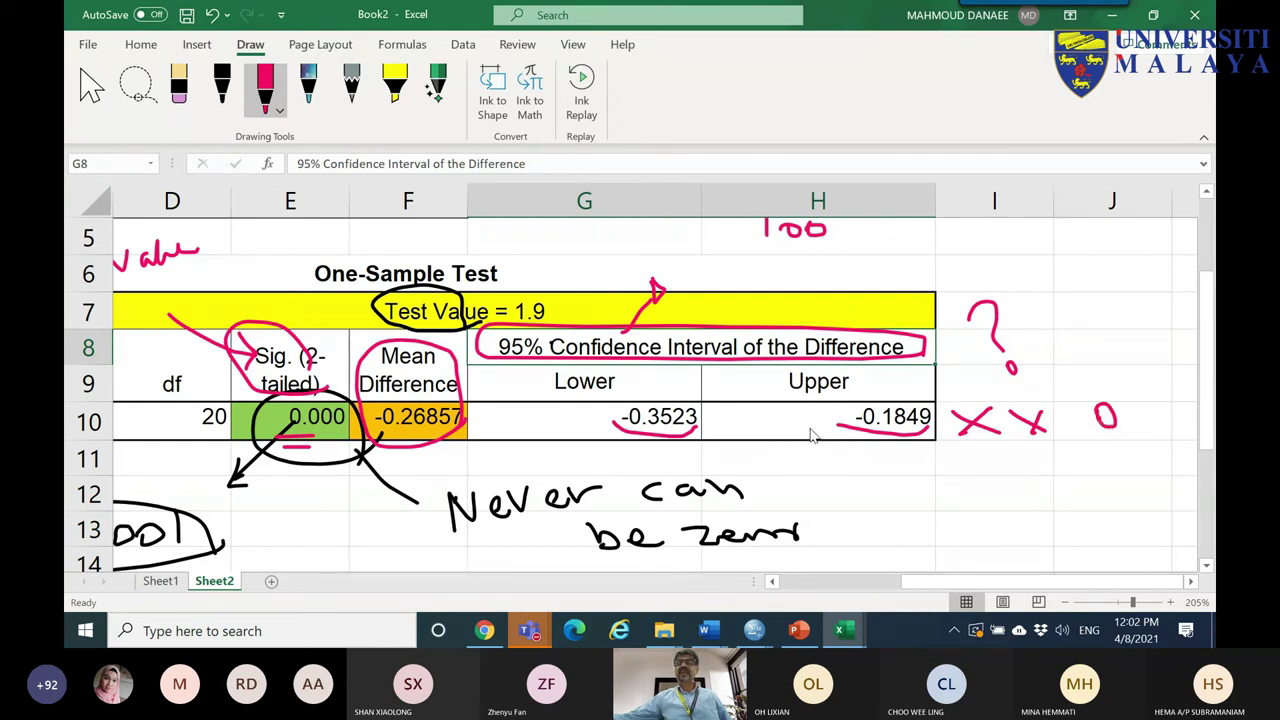
mouse_move(776, 418)
mouse_down()
mouse_move(758, 434)
mouse_move(774, 418)
mouse_up()
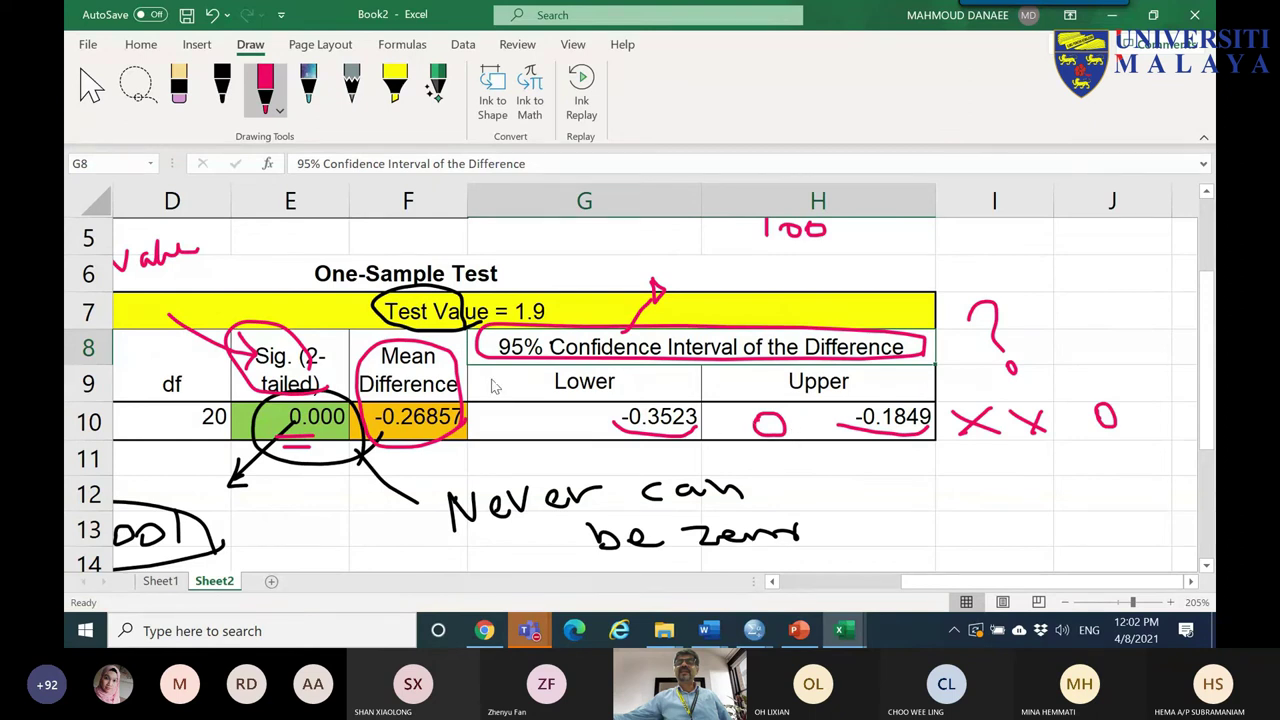
drag(503, 366, 498, 360)
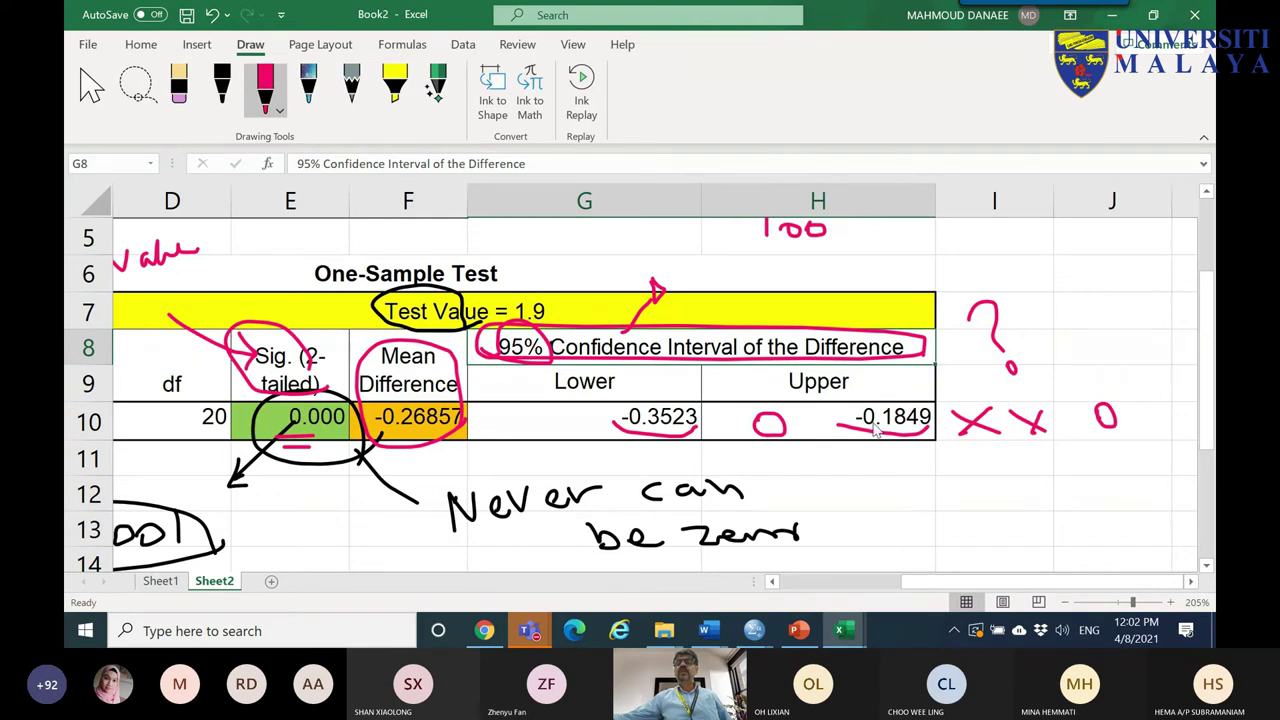
- In pink ink, draw a labelled arrow down from the Upper bound, circle the 1.9 test value, and write an underlined "Fine" above the question mark
drag(905, 433, 905, 472)
drag(897, 460, 914, 458)
drag(921, 470, 930, 492)
mouse_move(942, 470)
mouse_down()
mouse_move(929, 503)
mouse_move(956, 472)
mouse_move(966, 490)
mouse_up()
mouse_move(500, 316)
mouse_down()
mouse_move(553, 296)
mouse_move(548, 332)
mouse_up()
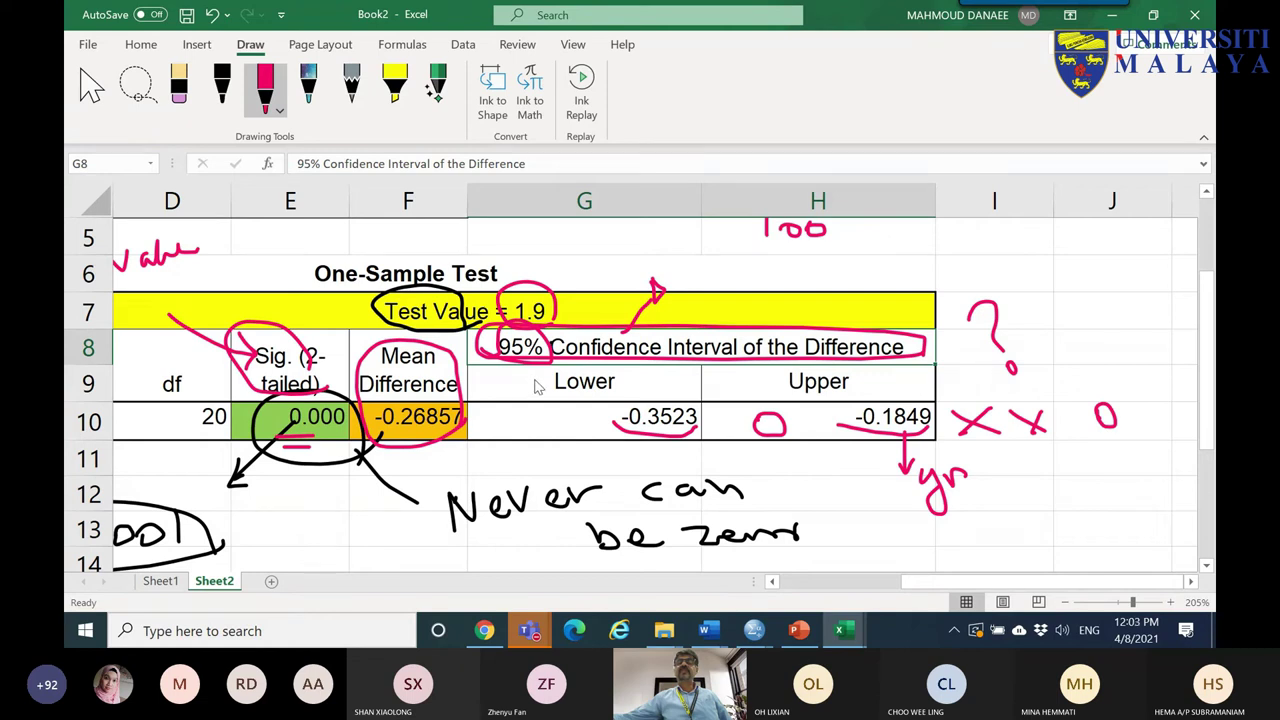
mouse_move(950, 250)
mouse_down()
mouse_move(951, 280)
mouse_move(972, 255)
mouse_move(983, 275)
mouse_move(990, 258)
mouse_move(1042, 270)
mouse_up()
click(982, 250)
drag(947, 283, 1038, 268)
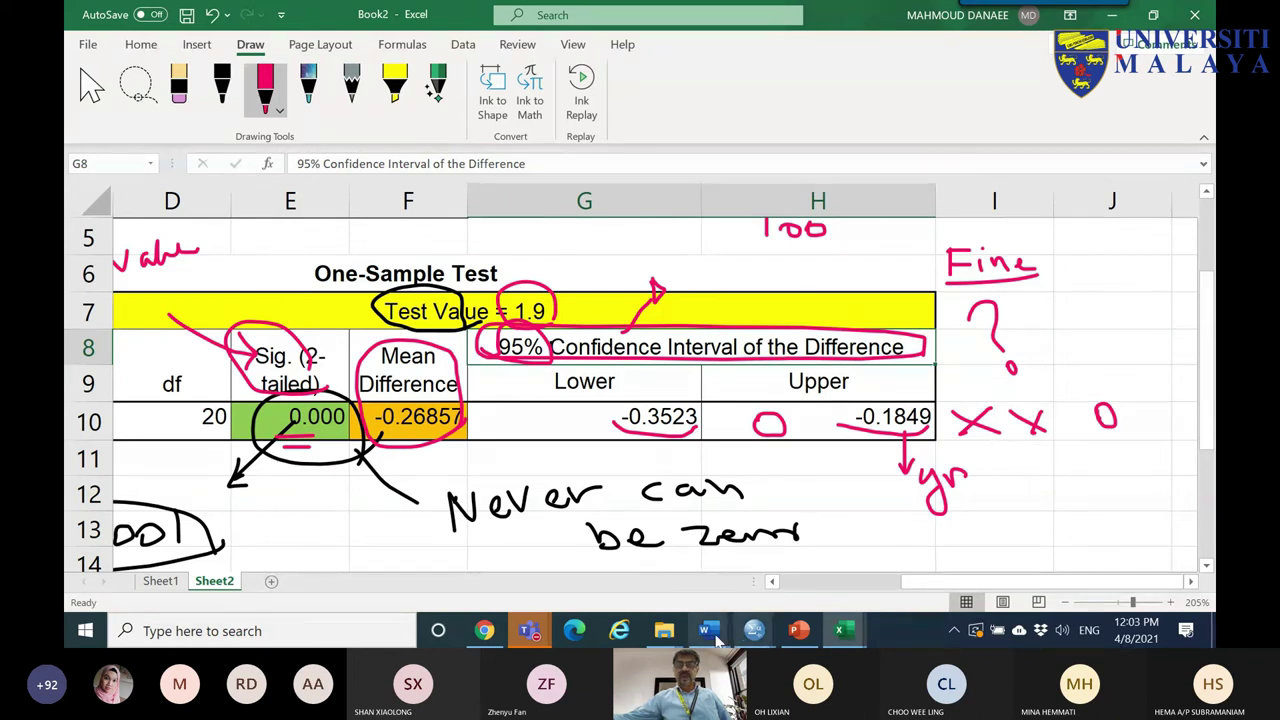
click(812, 632)
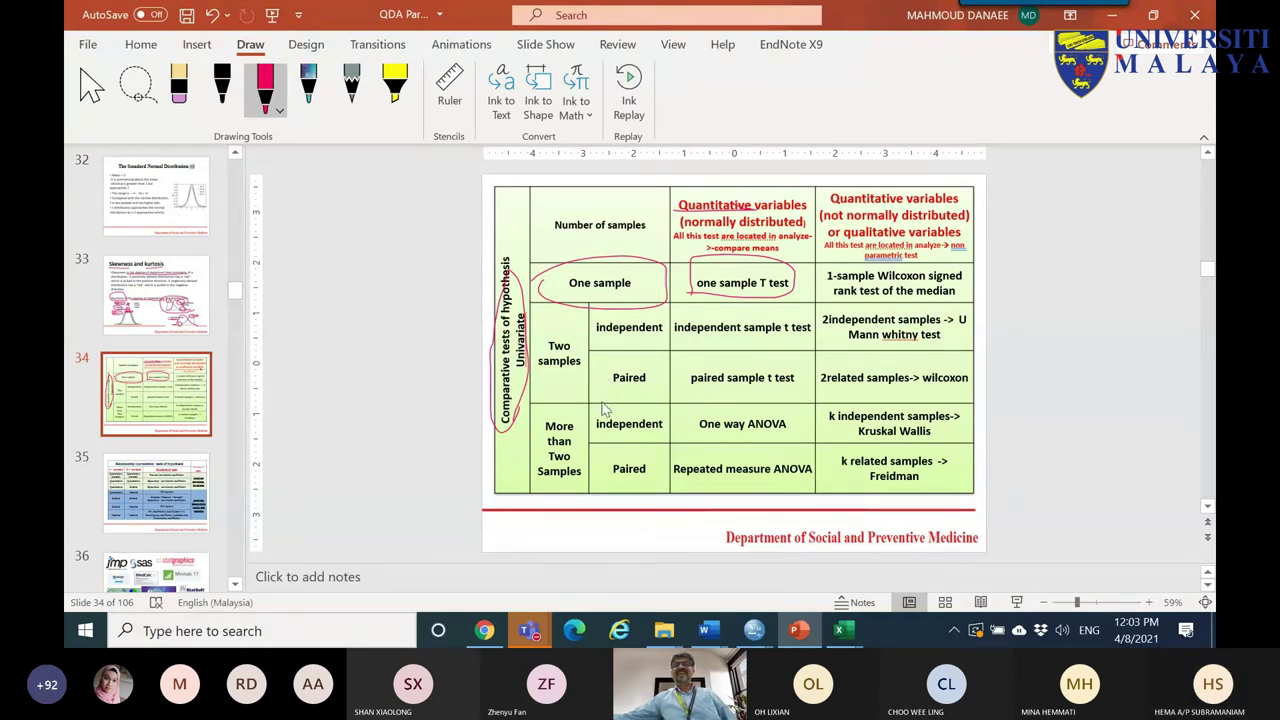
mouse_move(845, 630)
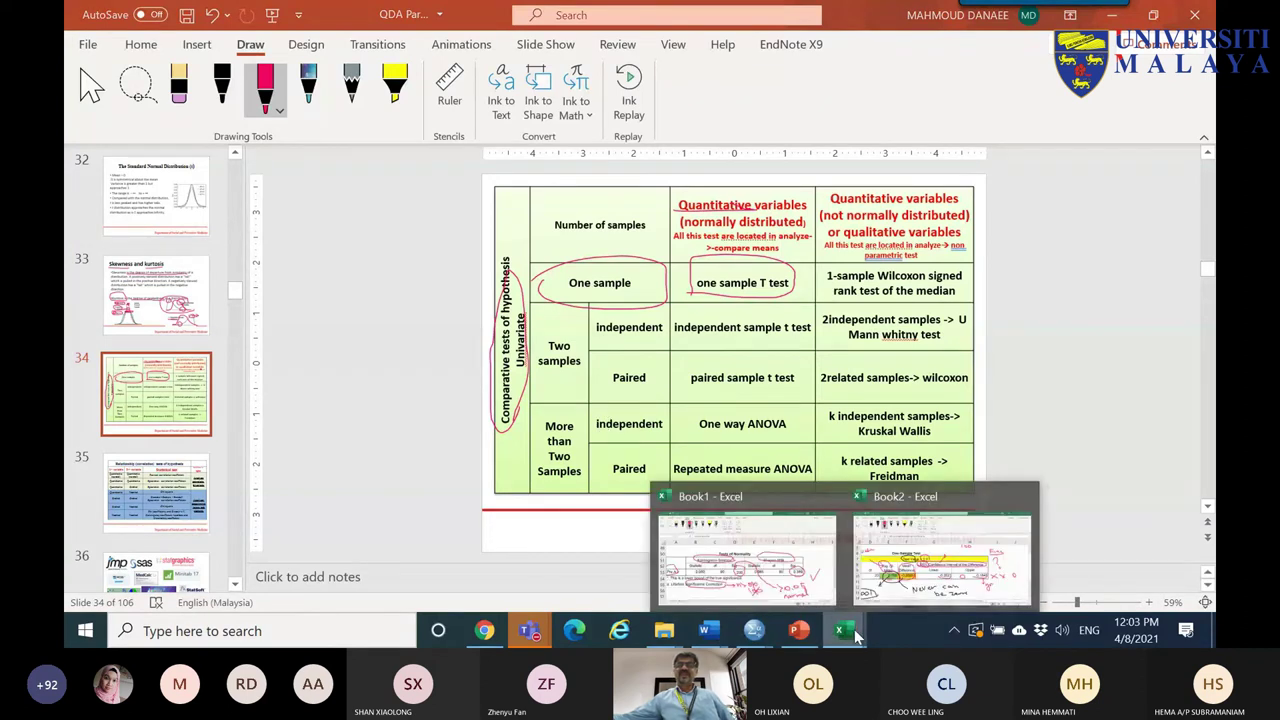
click(972, 557)
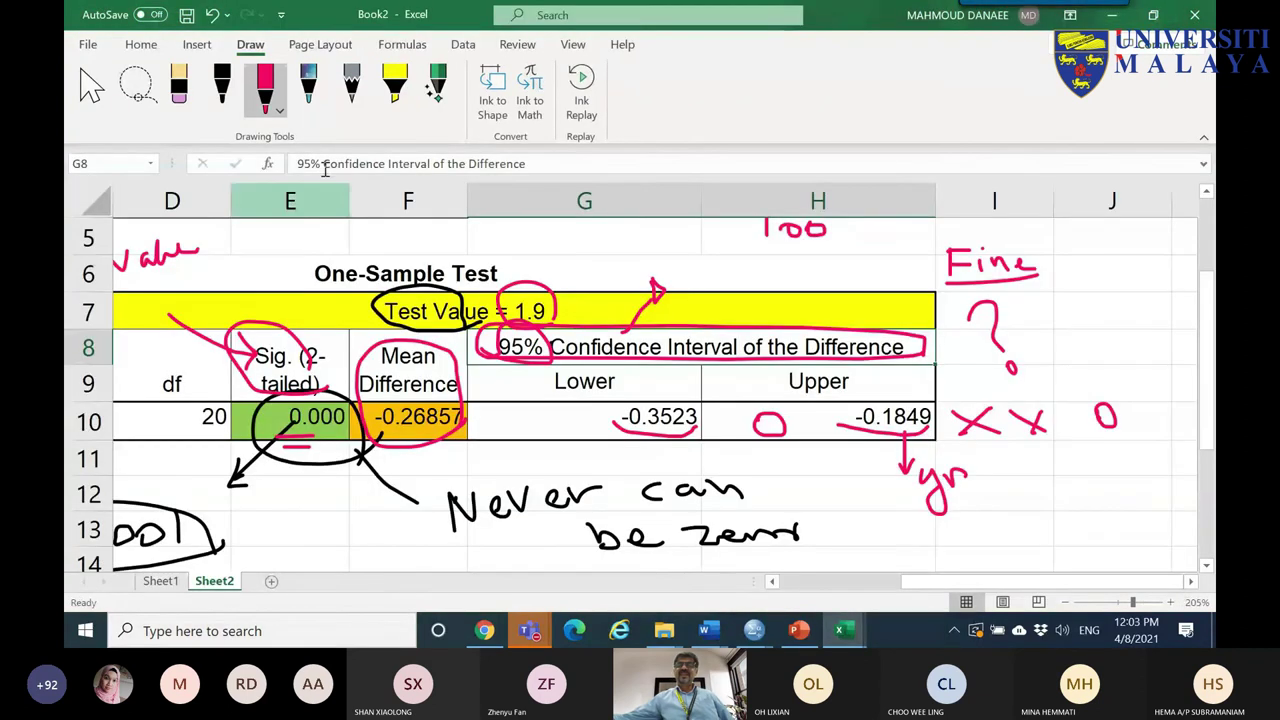
- Erase the black and pink handwritten annotations over and around the One-Sample Test table
key(ctrl+z)
key(ctrl+z)
key(ctrl+z)
key(ctrl+z)
key(ctrl+z)
key(ctrl+z)
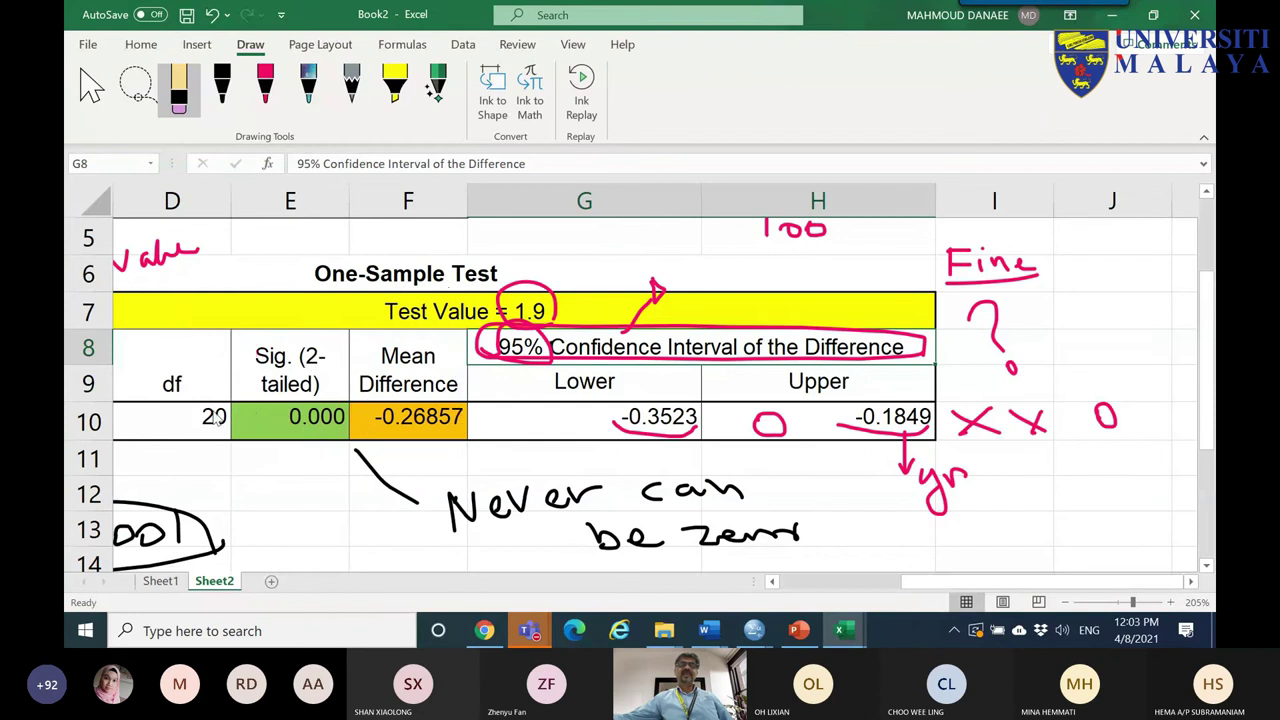
key(ctrl+z)
key(ctrl+z)
key(ctrl+z)
key(ctrl+z)
key(ctrl+z)
key(ctrl+z)
key(ctrl+z)
key(ctrl+z)
key(ctrl+z)
key(ctrl+z)
key(ctrl+z)
key(ctrl+z)
key(ctrl+z)
key(ctrl+z)
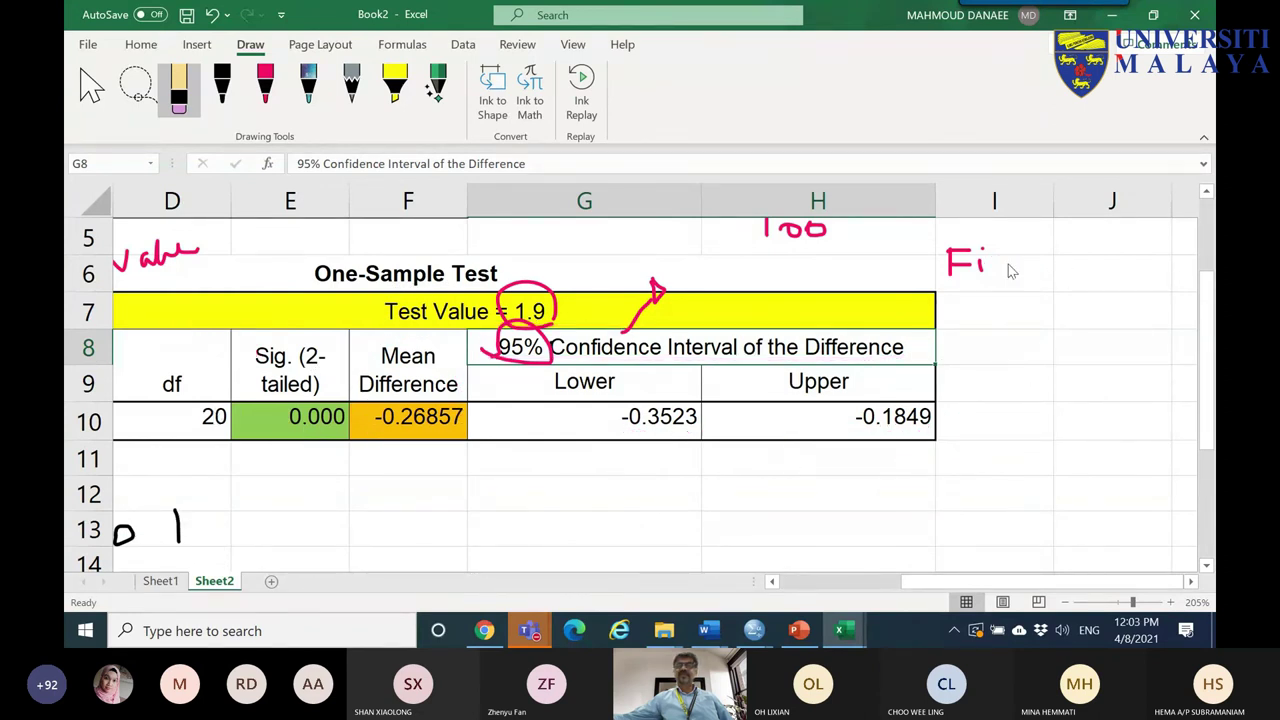
key(ctrl+z)
key(ctrl+z)
key(ctrl+z)
key(ctrl+z)
key(ctrl+z)
key(ctrl+z)
key(ctrl+z)
key(ctrl+z)
key(ctrl+z)
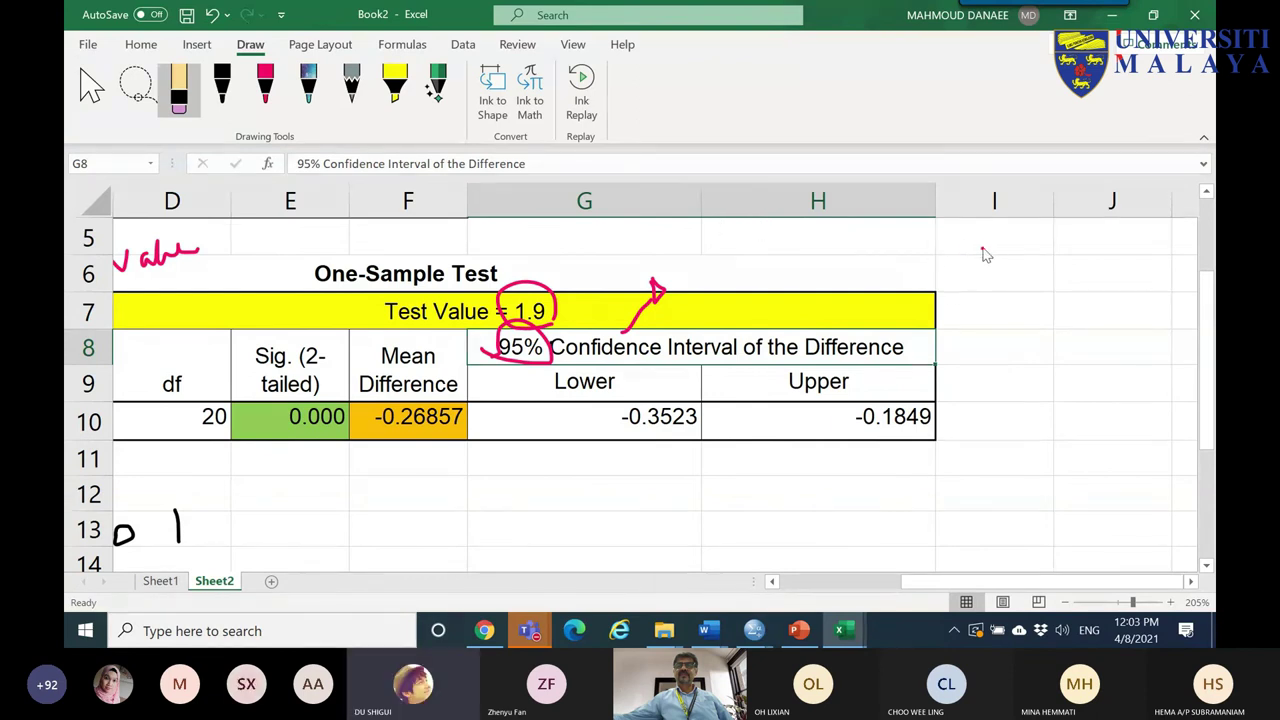
key(ctrl+z)
key(ctrl+z)
key(ctrl+z)
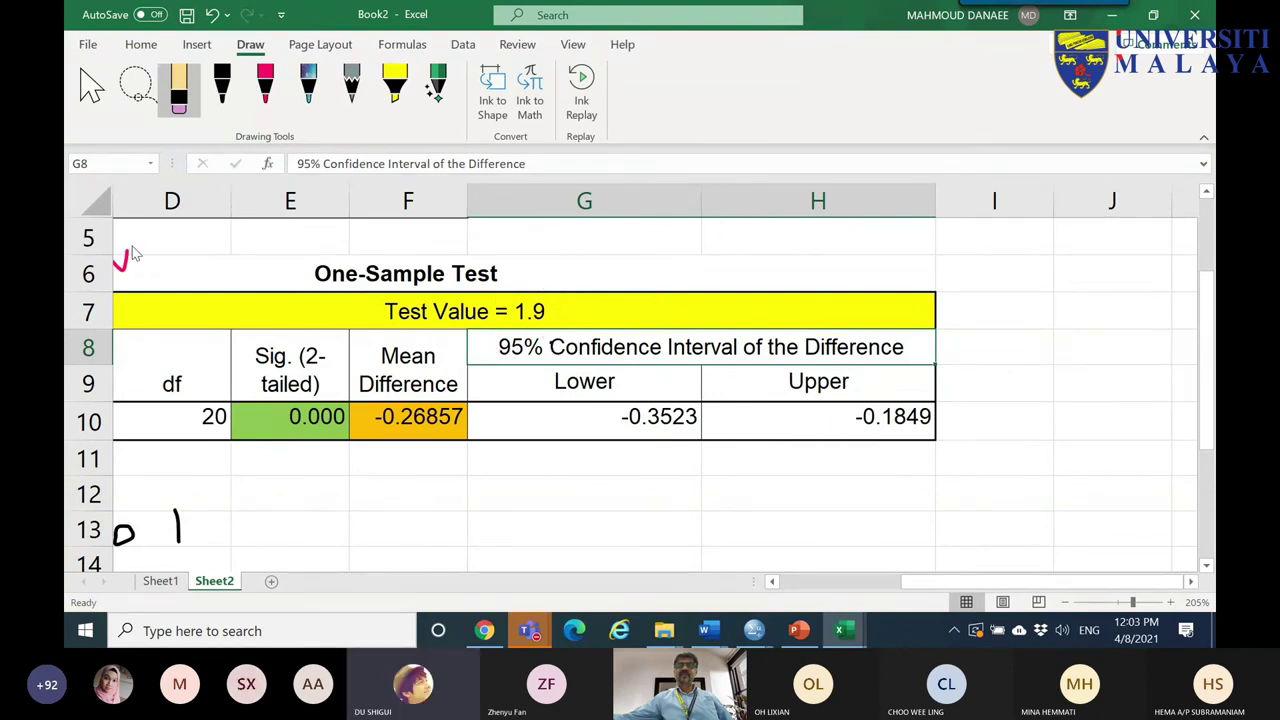
key(ctrl+z)
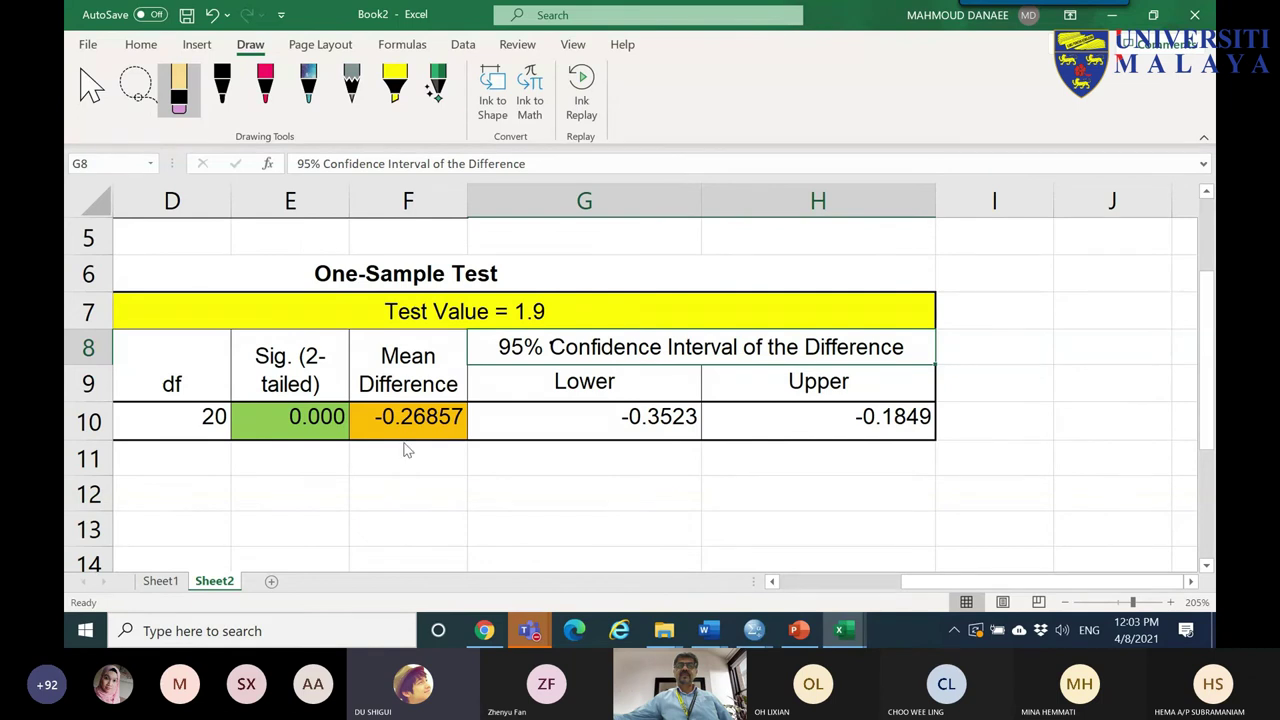
- Circle the Sig. (2-tailed) heading in black ink, widen column E so the heading fits on one line, and erase the misplaced circle
click(221, 85)
mouse_move(330, 372)
mouse_down()
mouse_move(287, 412)
mouse_move(241, 367)
mouse_move(308, 330)
mouse_move(330, 372)
mouse_up()
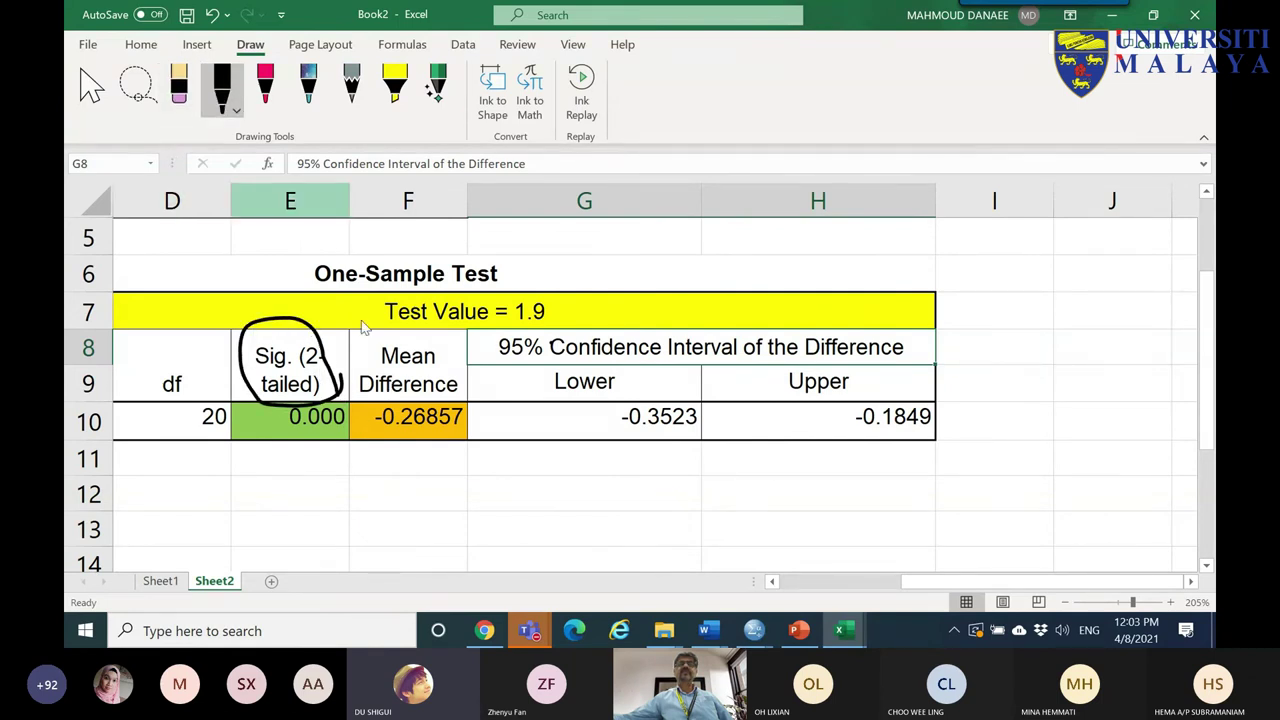
drag(350, 201, 538, 232)
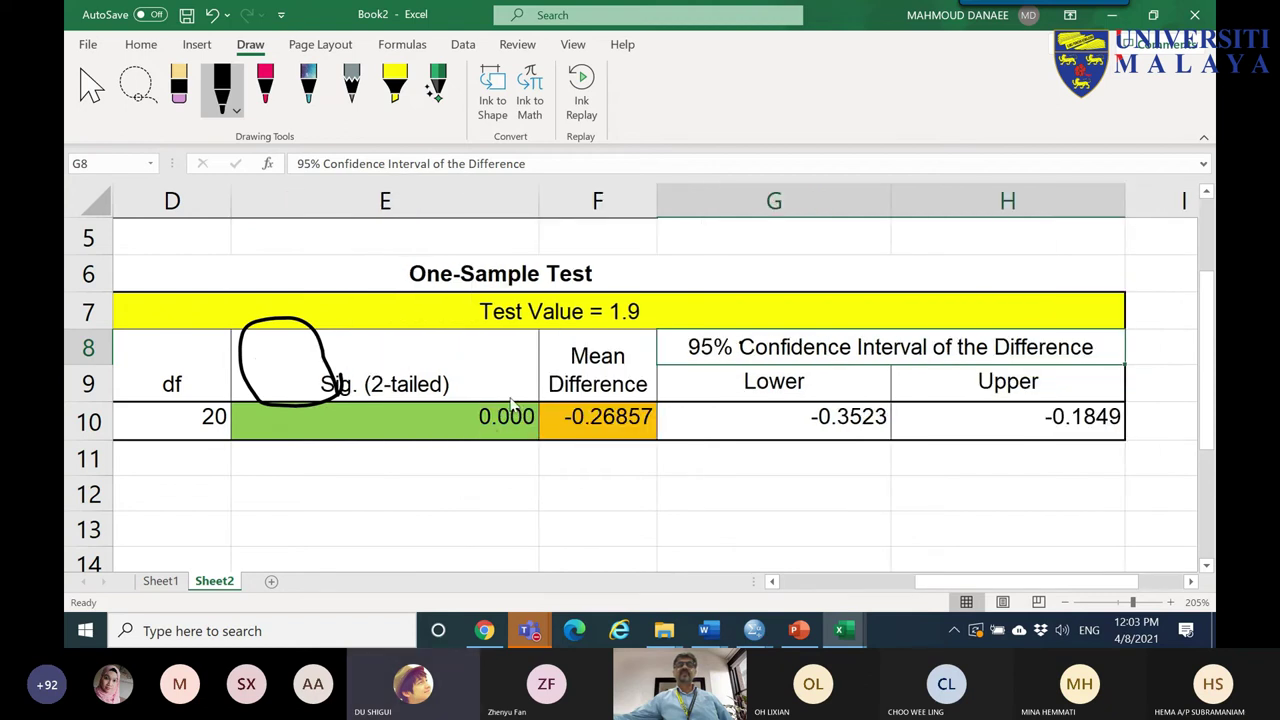
click(178, 88)
mouse_move(279, 347)
mouse_down()
mouse_move(333, 369)
mouse_move(466, 360)
mouse_move(470, 400)
mouse_up()
- In pink ink, box the Sig. (2-tailed) heading and connect it by a line to the handwritten note "p. value"
click(262, 88)
drag(302, 406, 297, 350)
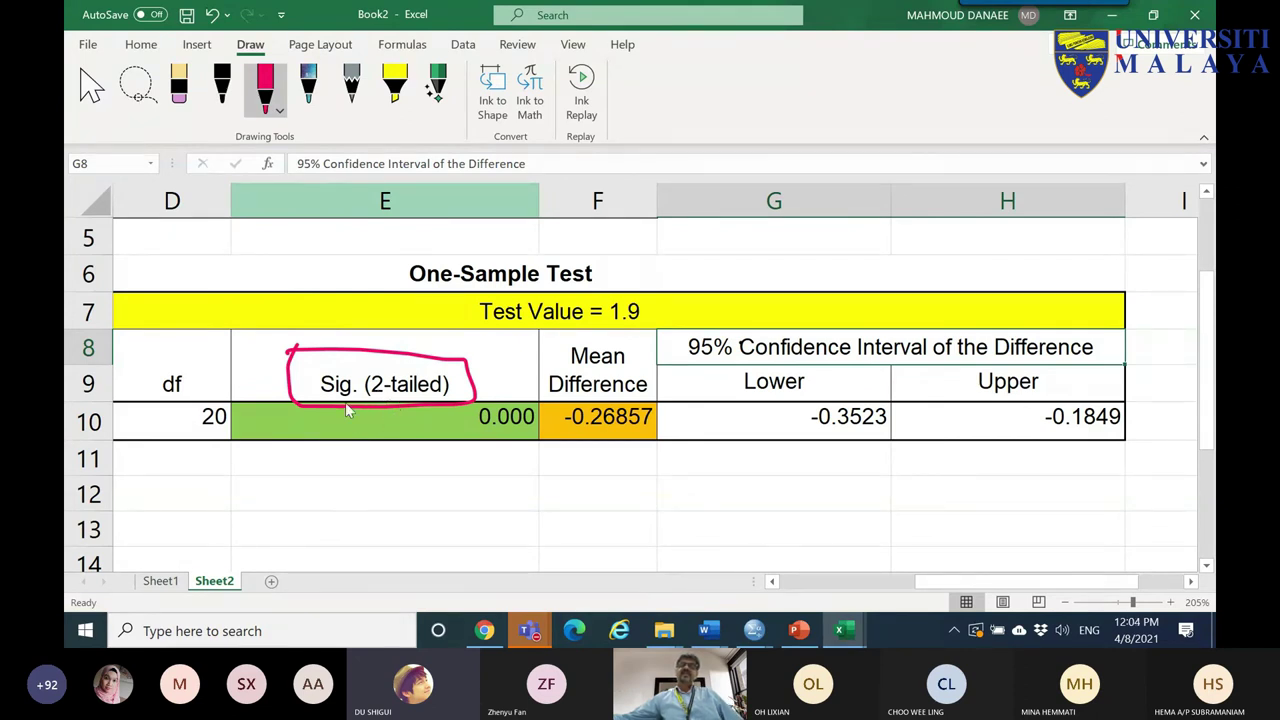
mouse_move(346, 406)
mouse_down()
mouse_move(350, 483)
mouse_move(318, 548)
mouse_move(328, 519)
mouse_move(327, 531)
mouse_move(400, 522)
mouse_up()
click(349, 526)
mouse_move(404, 498)
mouse_down()
mouse_move(408, 525)
mouse_move(465, 512)
mouse_up()
- In pink ink, circle "2-tailed" twice, link it to a question mark, and draw a large X beside the mark
mouse_move(380, 408)
mouse_down()
mouse_move(370, 354)
mouse_move(392, 420)
mouse_move(534, 497)
mouse_move(572, 490)
mouse_move(580, 524)
mouse_up()
click(583, 535)
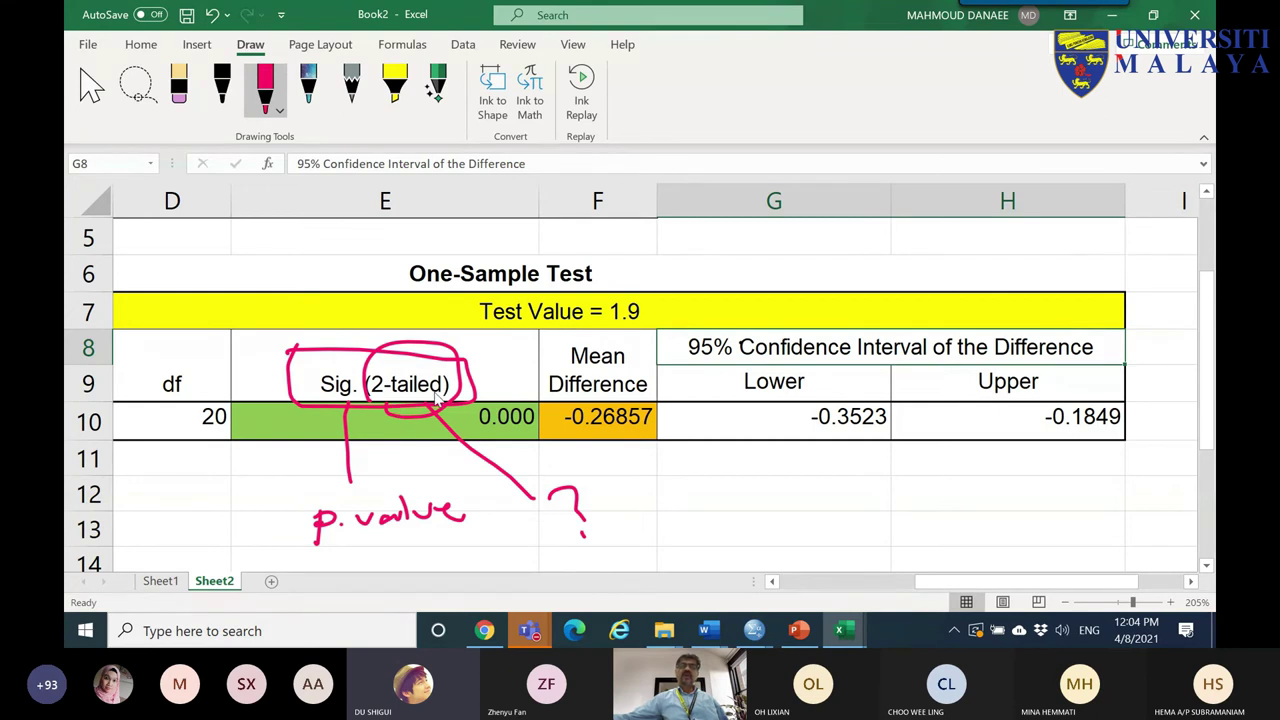
mouse_move(380, 418)
mouse_down()
mouse_move(460, 370)
mouse_move(456, 412)
mouse_up()
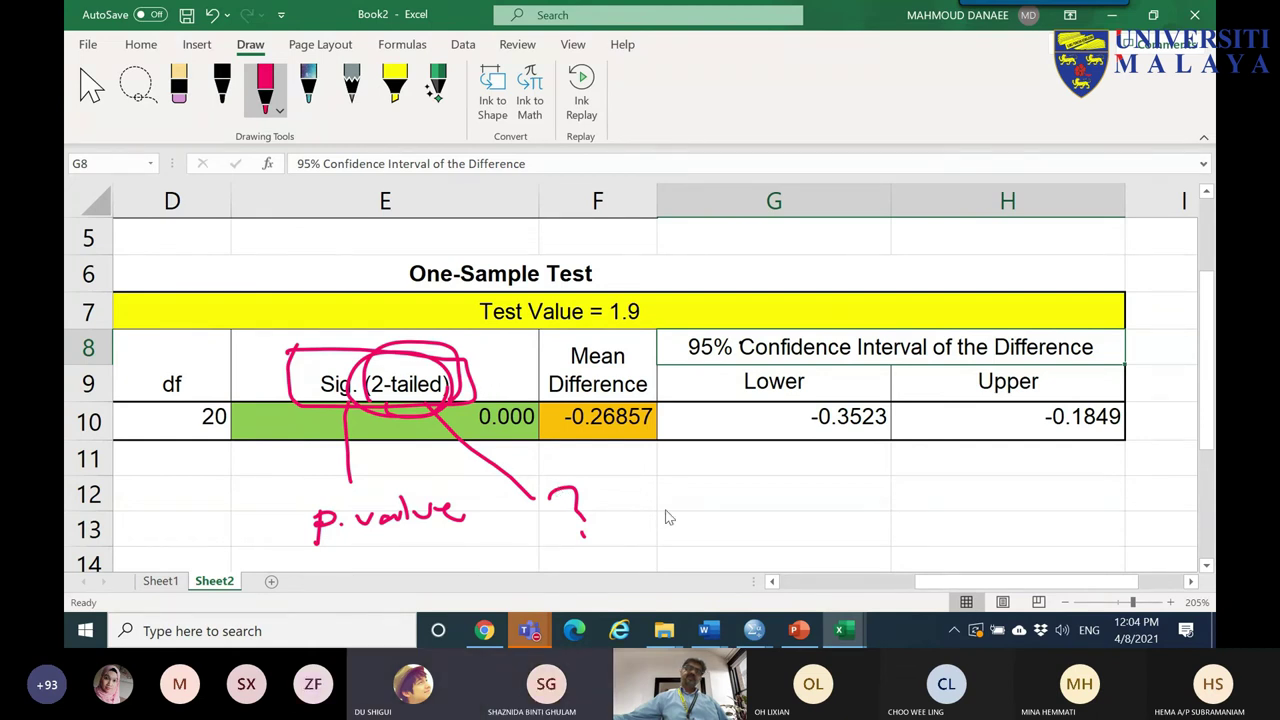
drag(610, 487, 676, 530)
drag(660, 484, 596, 544)
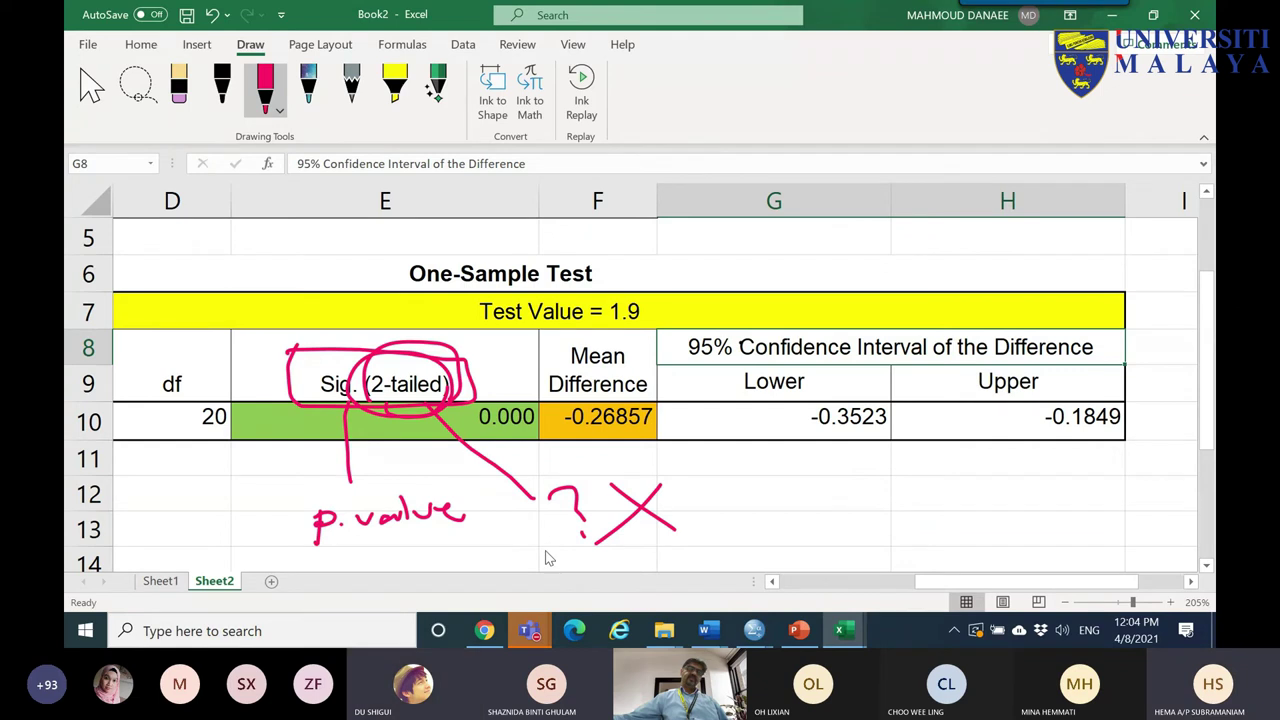
- Switch to Word, close the Document1 window with its old handwritten notes, and return to Document2
mouse_move(706, 628)
click(799, 561)
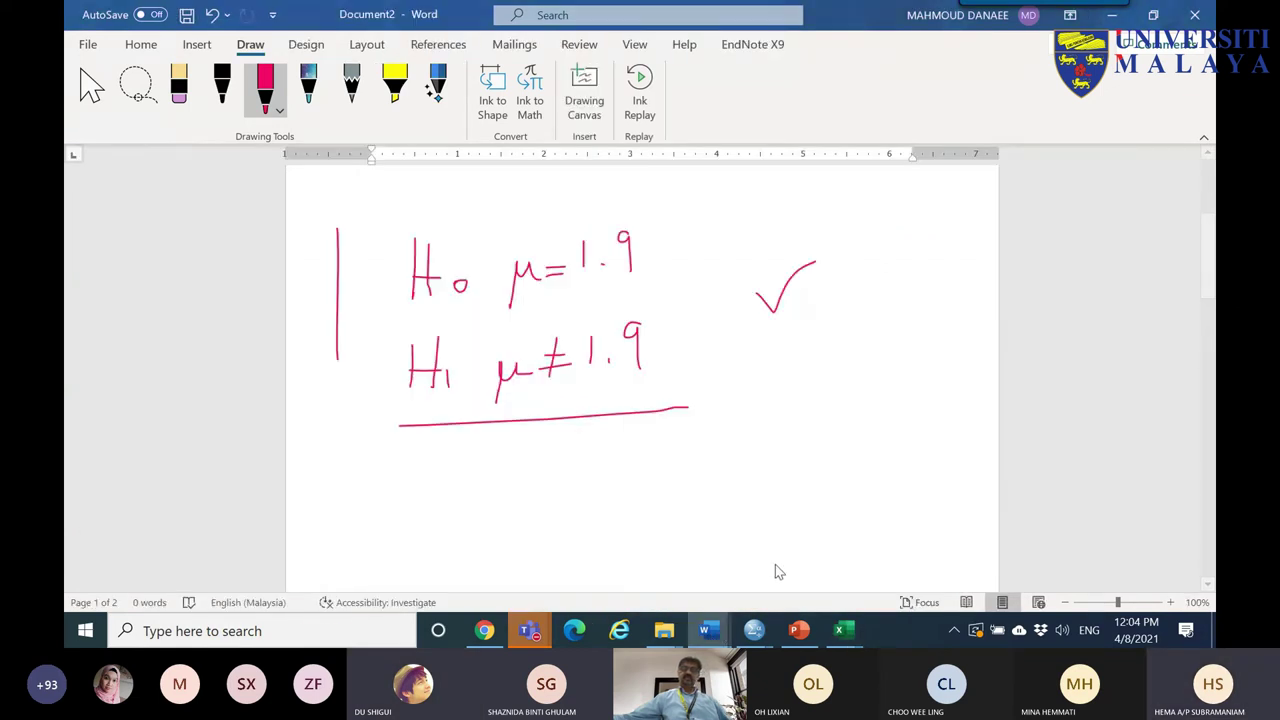
key(ctrl+a)
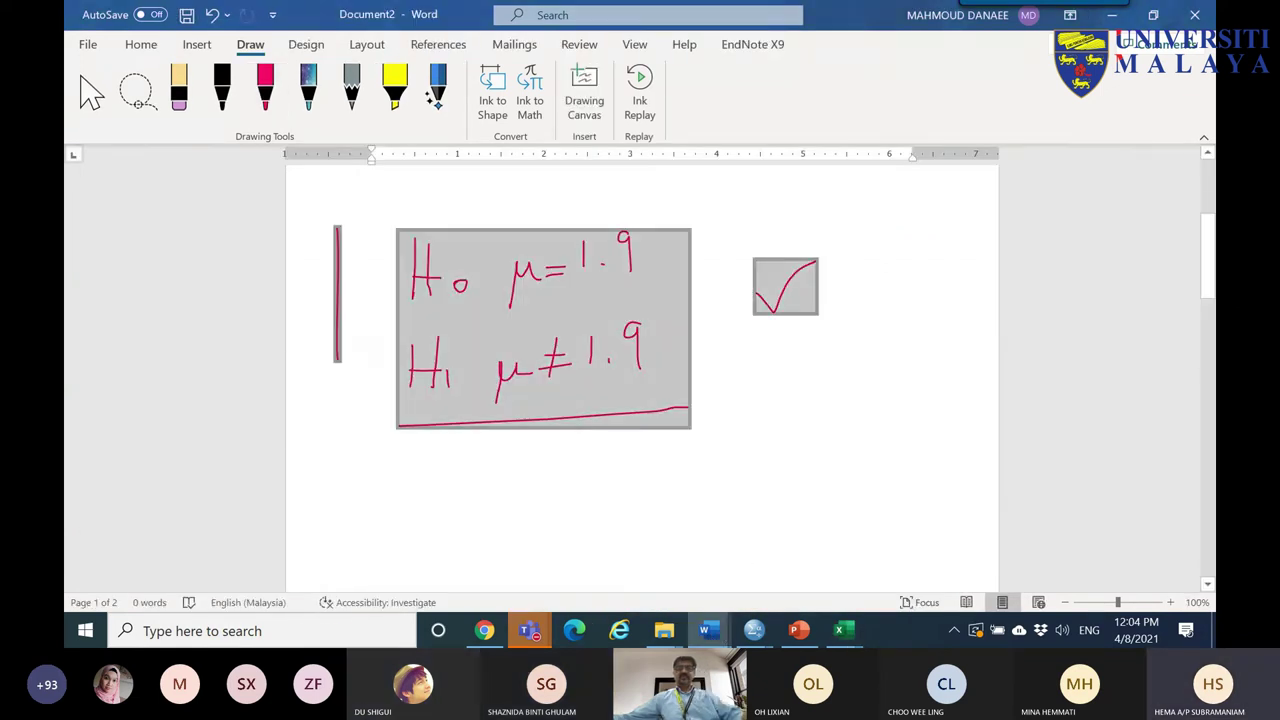
mouse_move(706, 630)
click(610, 550)
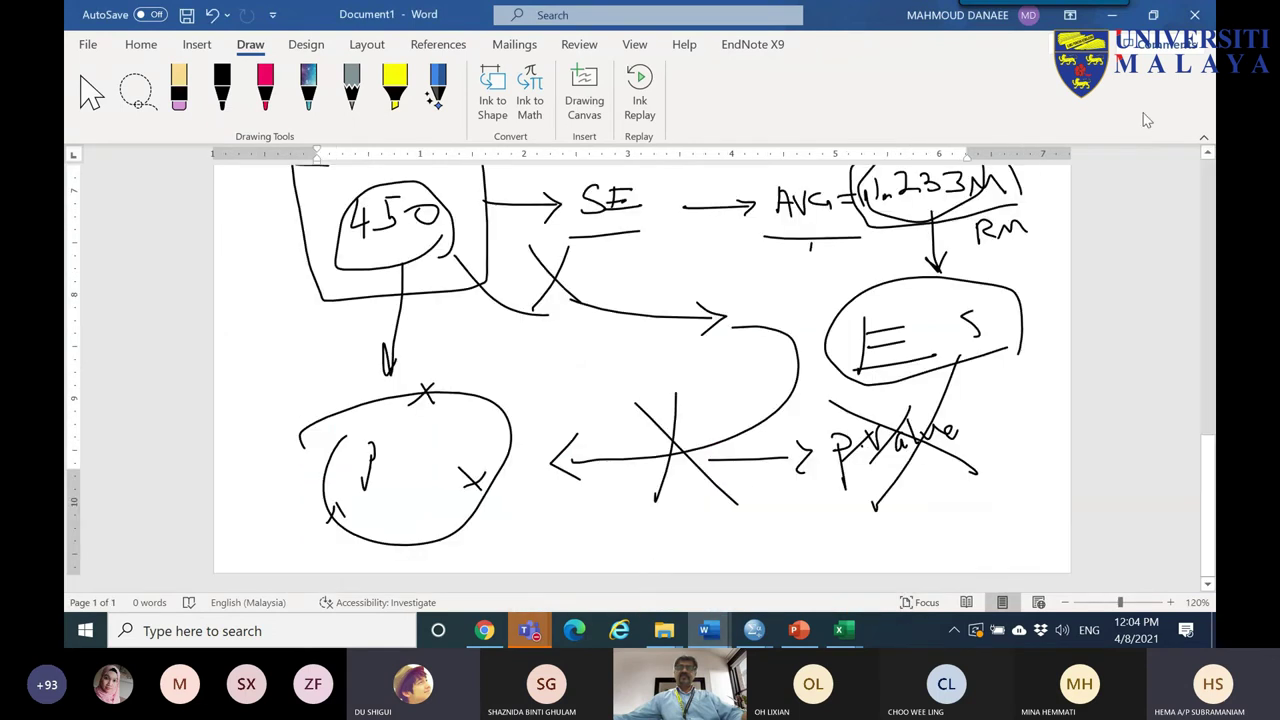
click(1194, 14)
click(724, 414)
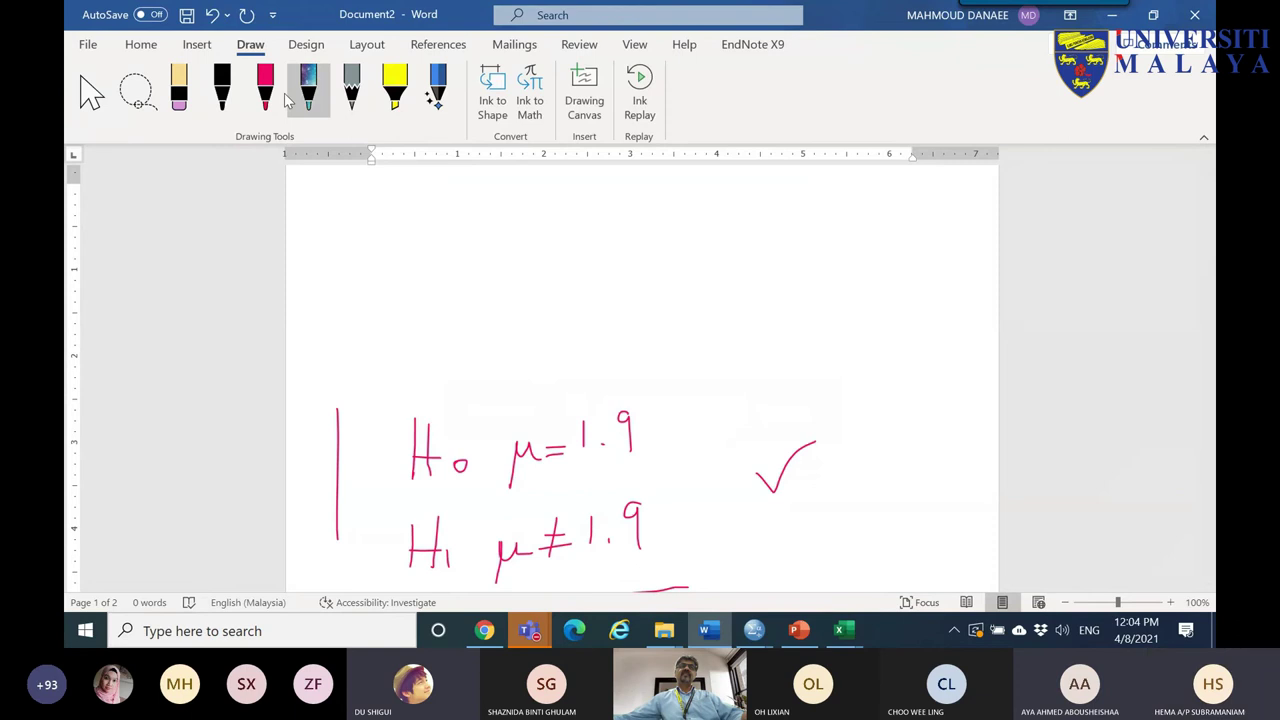
- On the blank area below the hypotheses, draw a pink "H" branching into the handwritten labels "Directional" and "Non direc"
scroll(477, 386, down, 8)
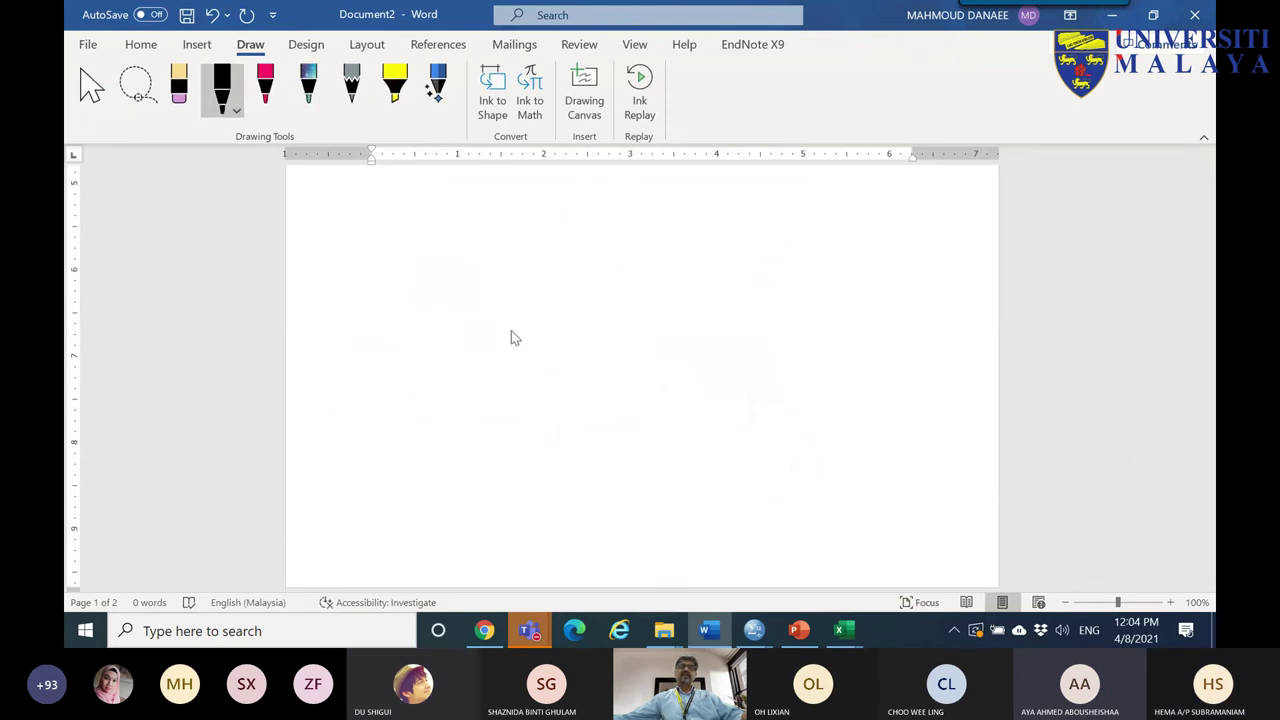
click(265, 88)
drag(382, 355, 480, 286)
drag(382, 355, 495, 434)
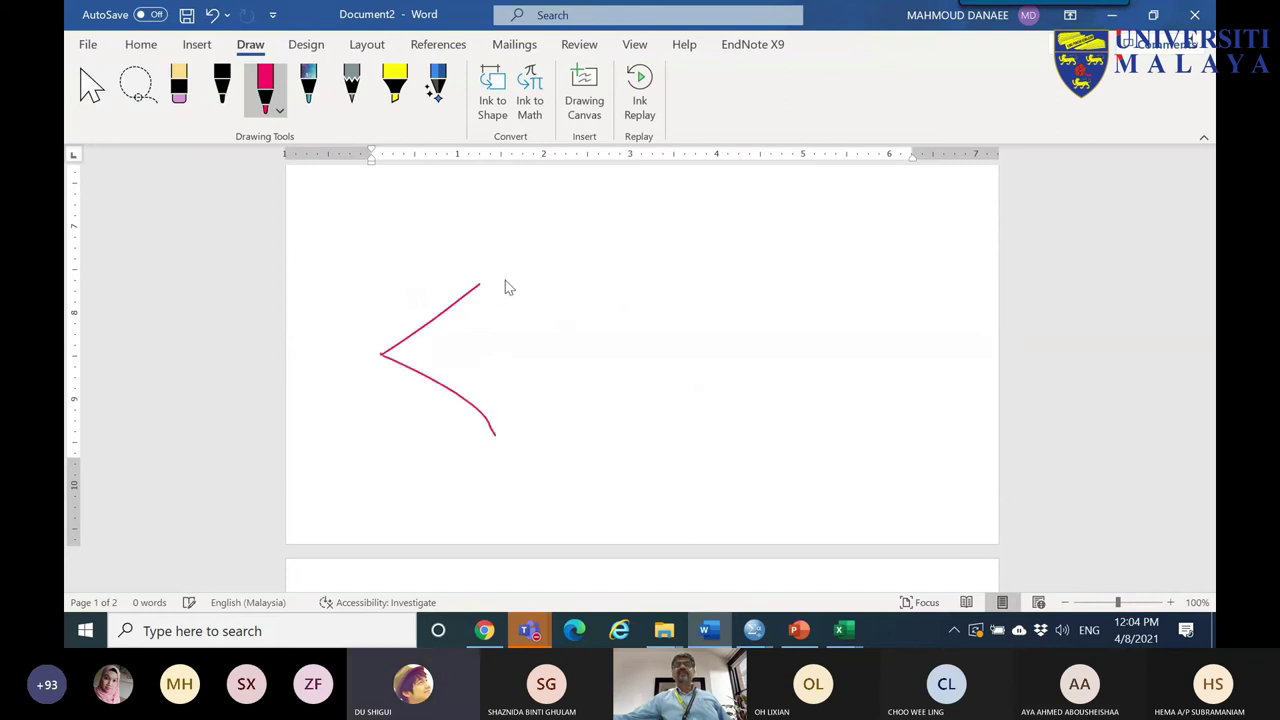
drag(337, 332, 343, 380)
drag(331, 357, 357, 351)
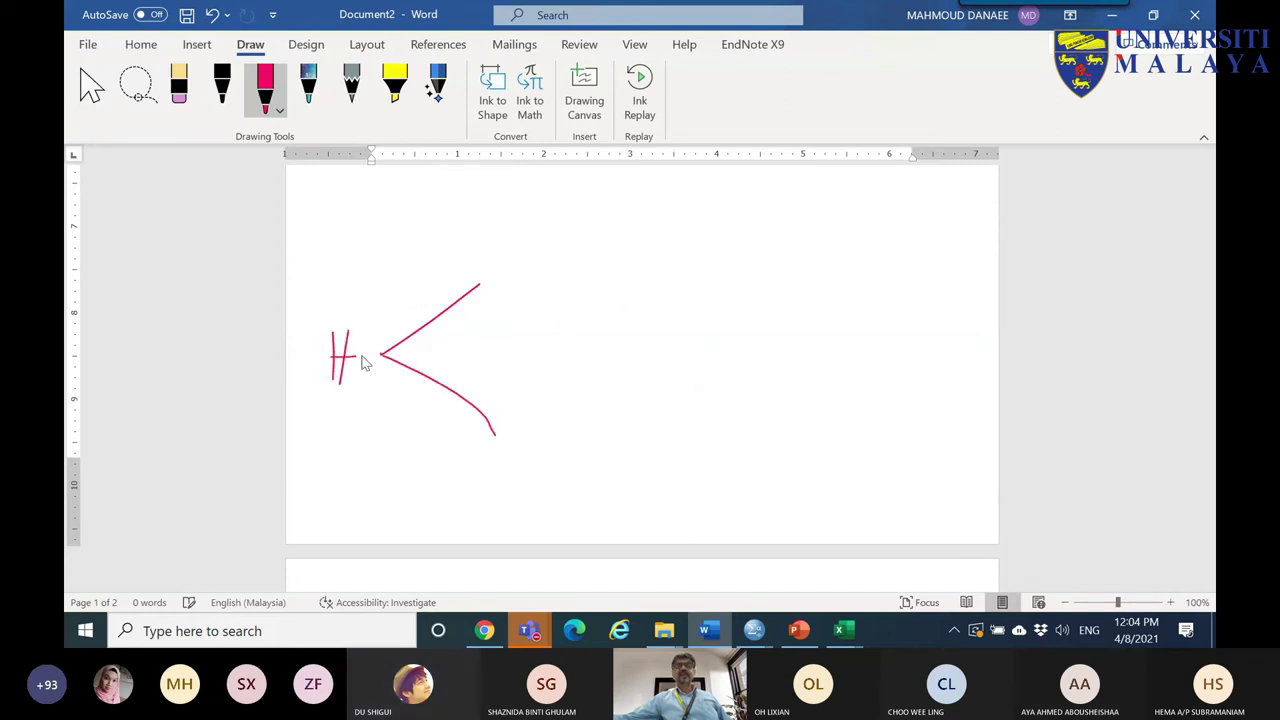
mouse_move(486, 260)
mouse_down()
mouse_move(527, 283)
mouse_move(572, 258)
mouse_move(604, 262)
mouse_up()
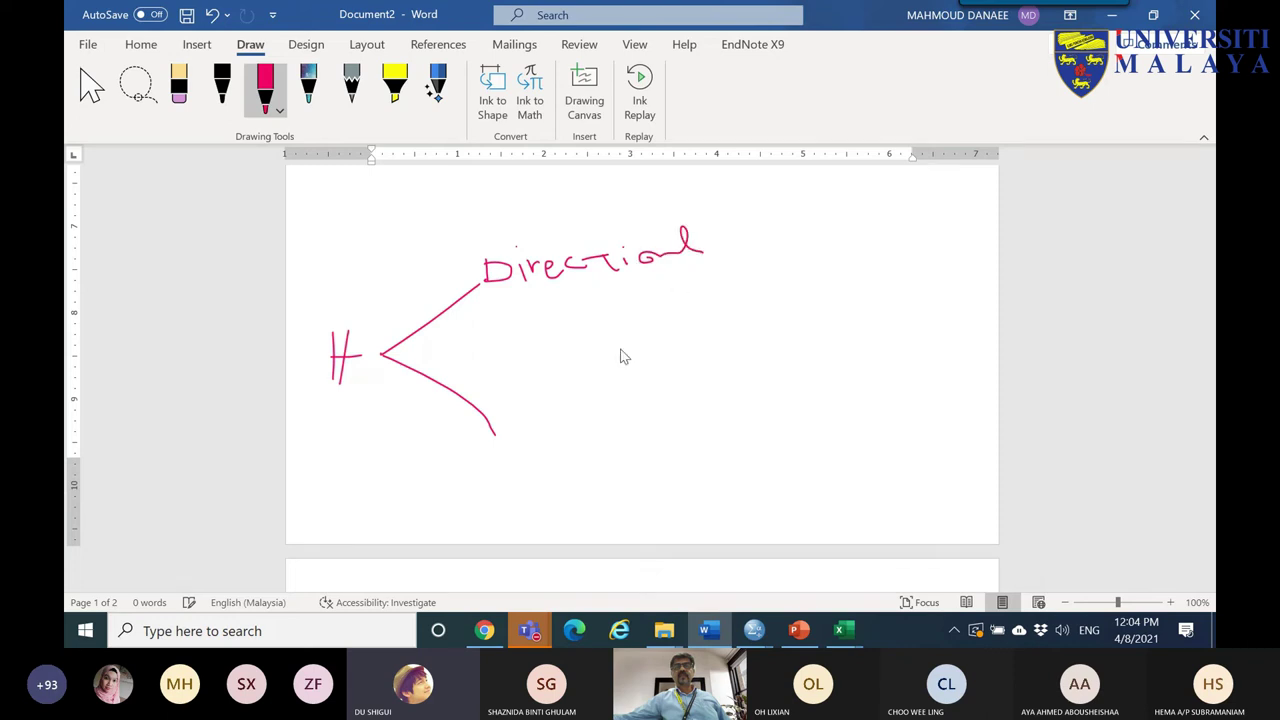
mouse_move(529, 438)
mouse_down()
mouse_move(600, 432)
mouse_move(637, 420)
mouse_move(666, 432)
mouse_move(687, 412)
mouse_move(750, 422)
mouse_up()
- In black ink, split the "Directional" branch into two lines labelled "C" and "R"
click(221, 85)
mouse_move(704, 236)
mouse_down()
mouse_move(727, 206)
mouse_move(737, 277)
mouse_up()
drag(754, 193, 755, 208)
mouse_move(757, 270)
mouse_down()
mouse_move(757, 292)
mouse_move(784, 294)
mouse_up()
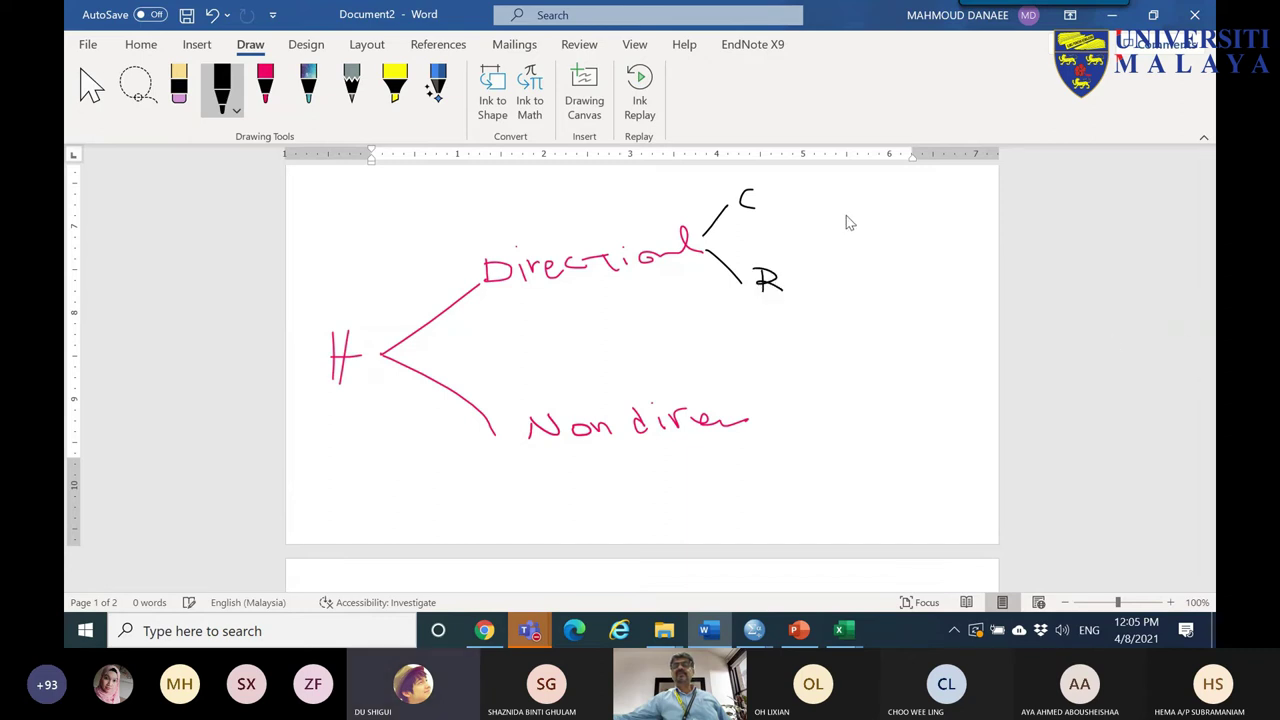
- Write the comparison examples "F>M" and "M>F" in black ink beside the "C" branch
scroll(829, 232, up, 2)
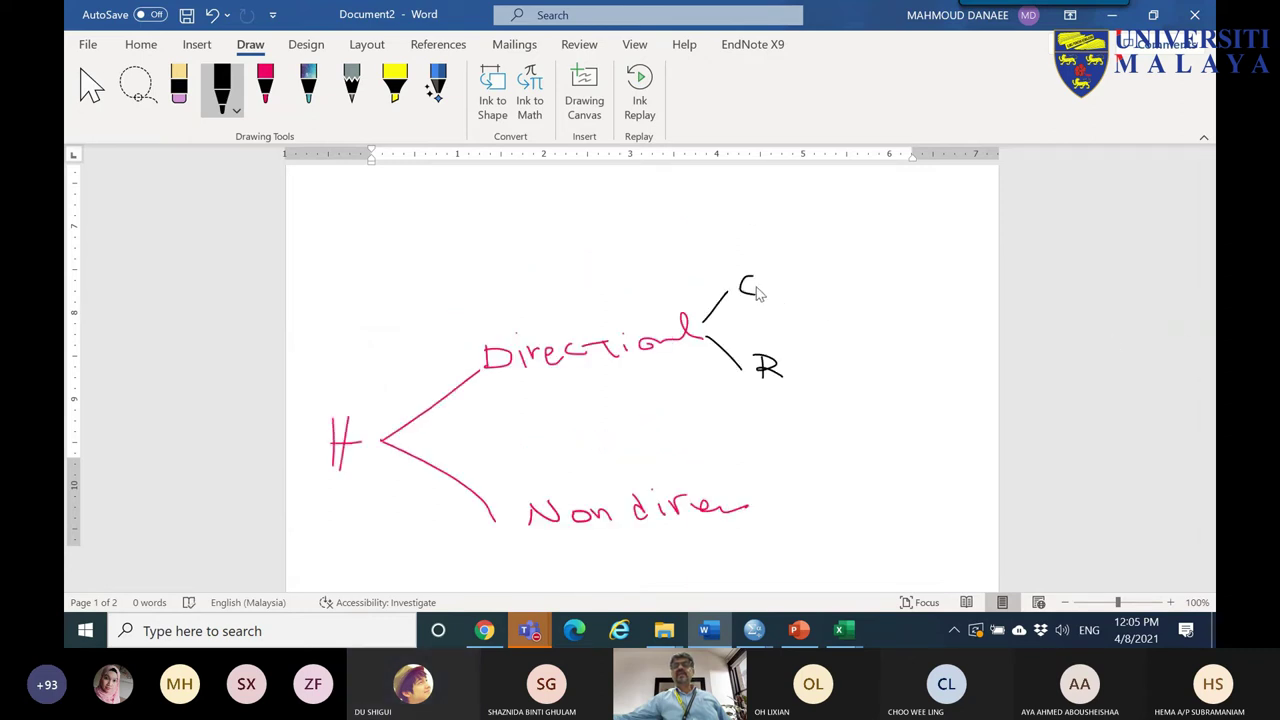
mouse_move(797, 270)
mouse_down()
mouse_move(815, 227)
mouse_move(828, 260)
mouse_up()
mouse_move(831, 229)
mouse_down()
mouse_move(838, 272)
mouse_move(882, 234)
mouse_move(889, 252)
mouse_up()
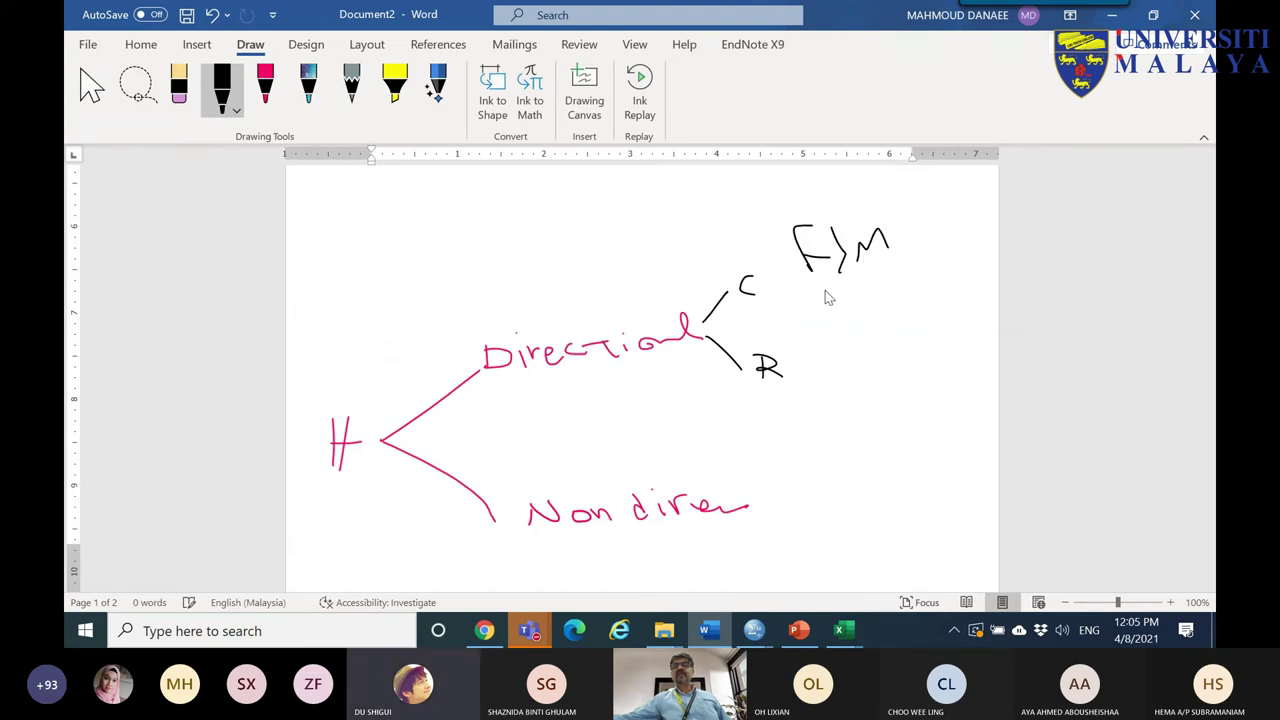
mouse_move(822, 288)
mouse_down()
mouse_move(853, 290)
mouse_move(854, 278)
mouse_move(861, 303)
mouse_move(894, 282)
mouse_up()
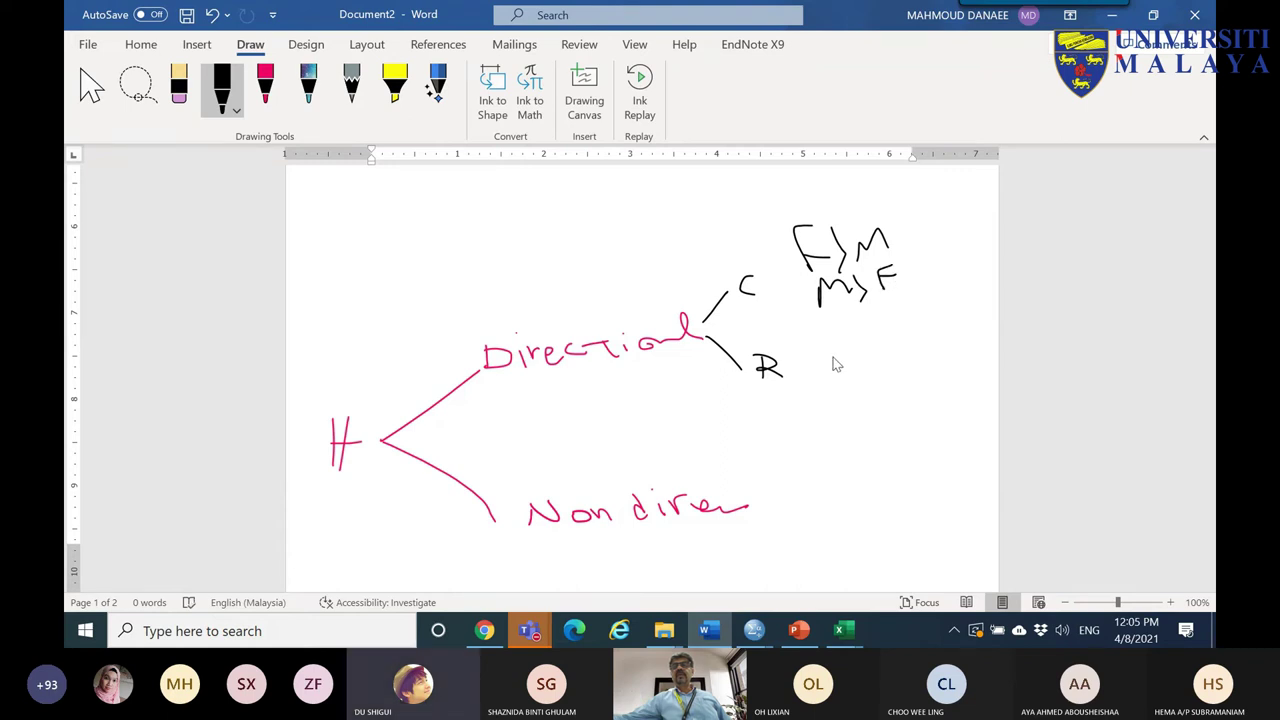
- Beside the "R" branch, write the relationship examples "X + Y" and "X − Y" in black ink with their signs underlined
mouse_move(804, 350)
mouse_down()
mouse_move(817, 378)
mouse_move(880, 361)
mouse_move(868, 376)
mouse_move(895, 376)
mouse_up()
drag(904, 352, 924, 378)
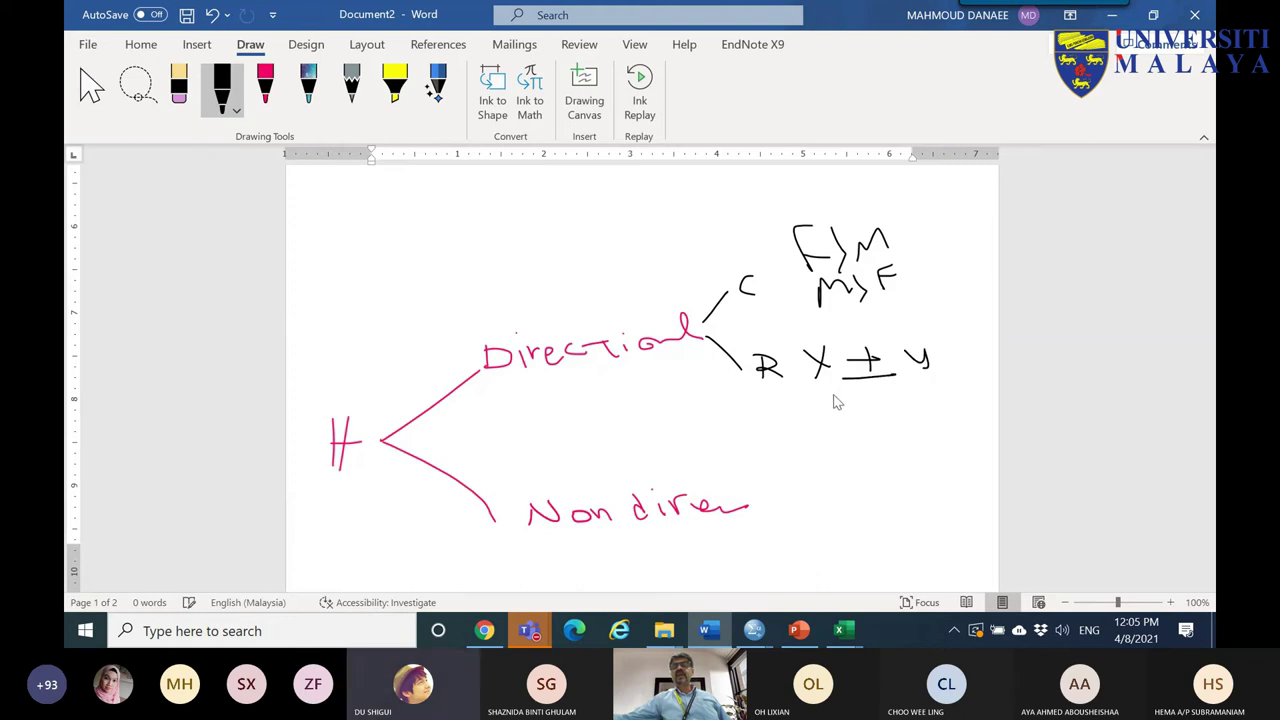
drag(820, 396, 830, 412)
mouse_move(843, 394)
mouse_down()
mouse_move(827, 419)
mouse_move(876, 402)
mouse_move(876, 416)
mouse_move(926, 412)
mouse_move(930, 424)
mouse_up()
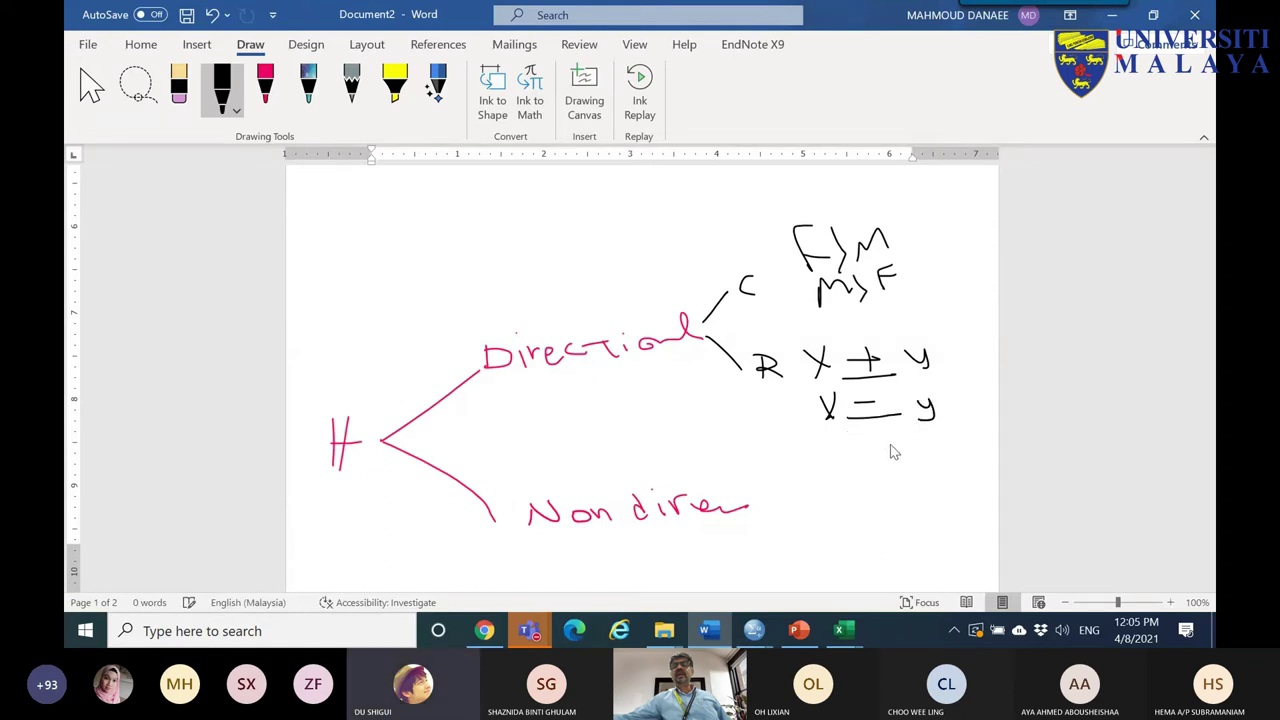
- Circle the plus, minus and greater-than signs in the directional examples, and underline "H" and "Directional" in black ink
mouse_move(872, 386)
mouse_down()
mouse_move(850, 412)
mouse_move(896, 366)
mouse_move(840, 372)
mouse_move(846, 390)
mouse_up()
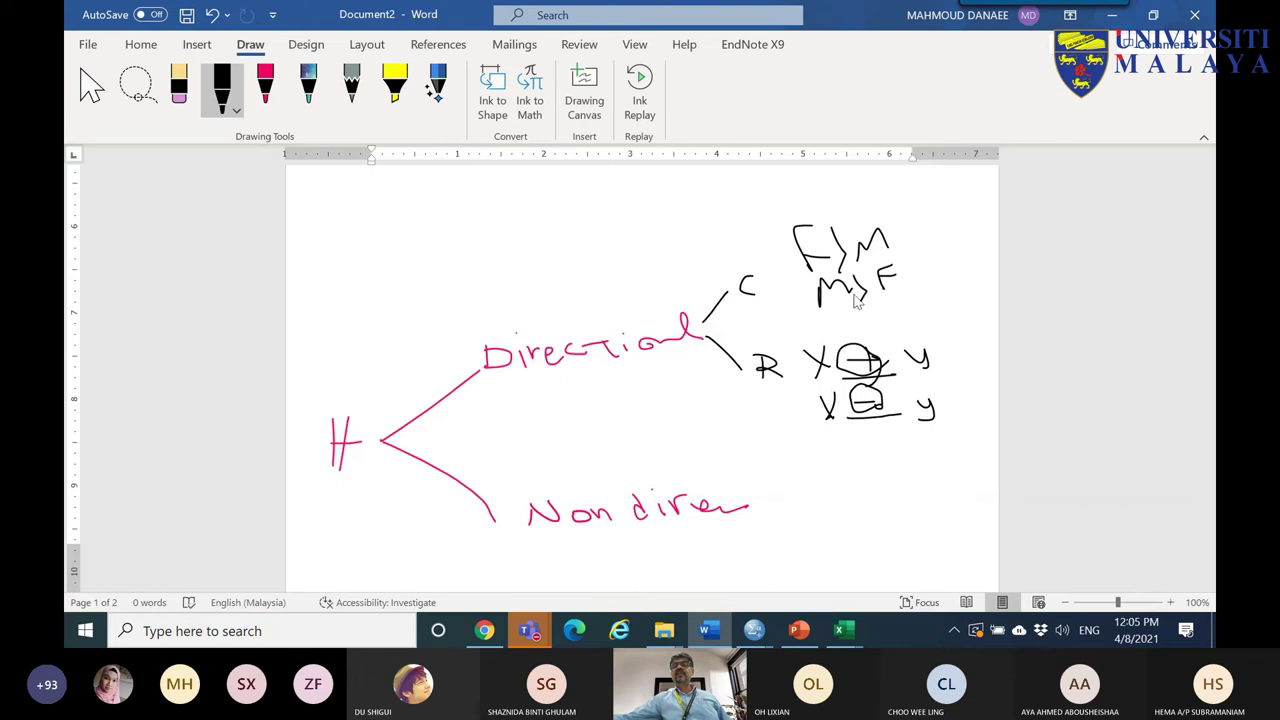
mouse_move(850, 282)
mouse_down()
mouse_move(827, 216)
mouse_move(855, 255)
mouse_move(841, 272)
mouse_move(878, 308)
mouse_up()
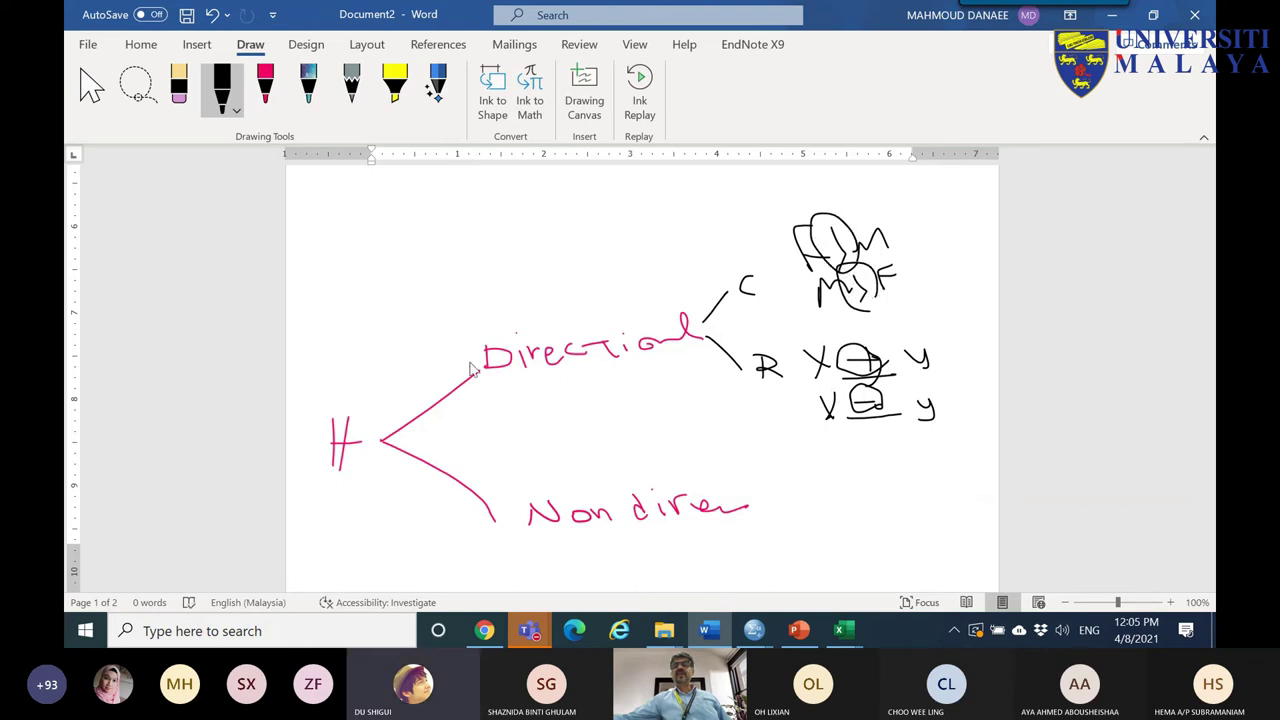
drag(307, 468, 382, 463)
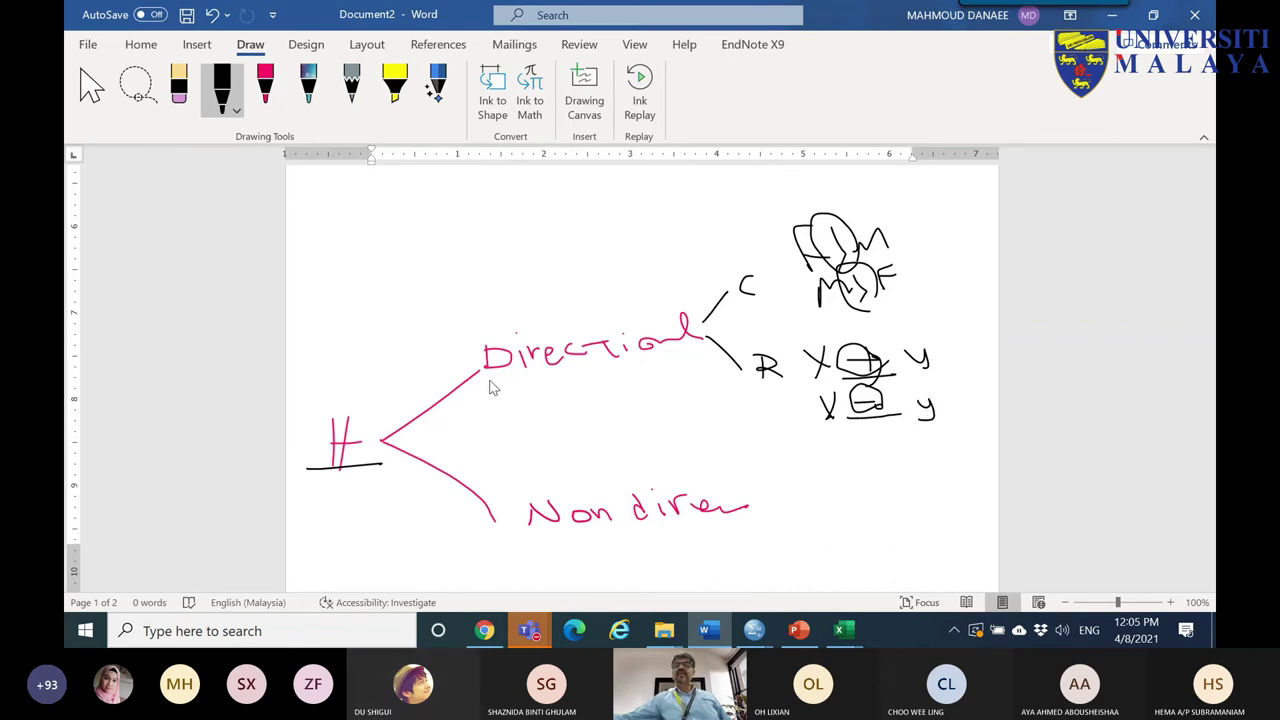
drag(490, 384, 728, 382)
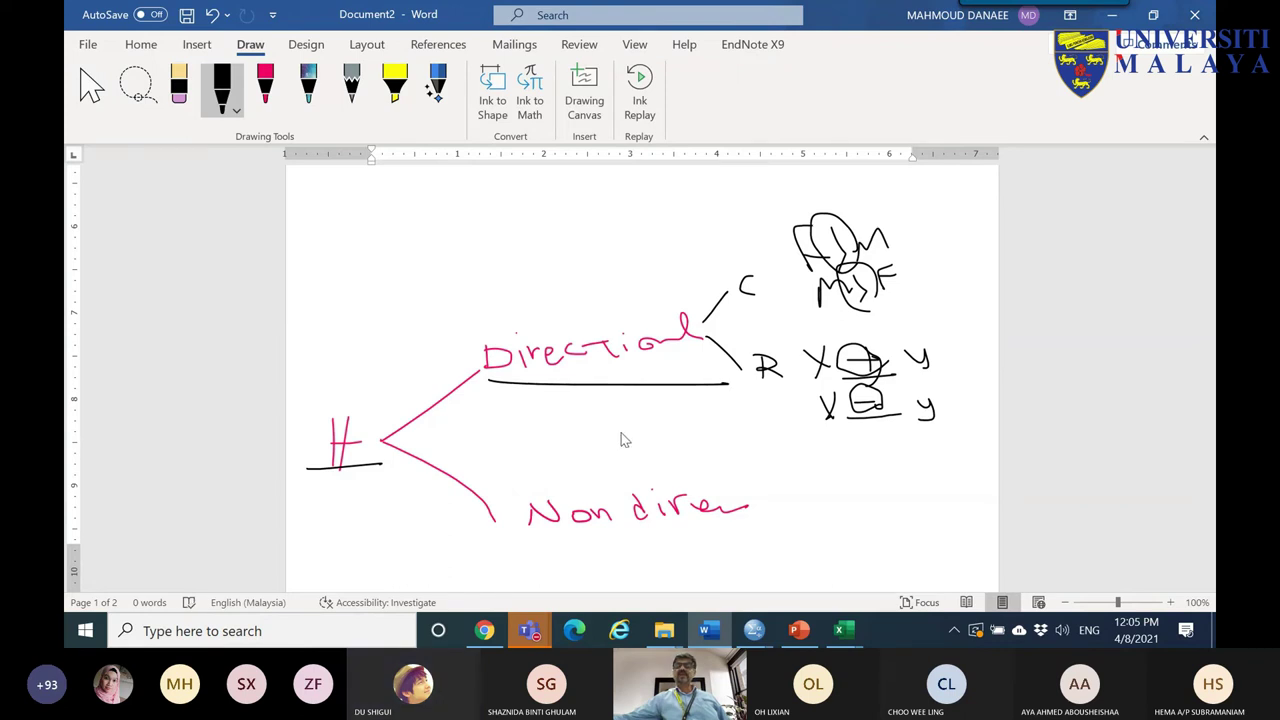
- Underline "Non direc" in black and split it into branches "C" with "M ≠ F" and "R" with a boxed "X ~ Y"
scroll(700, 470, down, 2)
mouse_move(824, 398)
mouse_down()
mouse_move(828, 380)
mouse_move(848, 396)
mouse_up()
mouse_move(760, 422)
mouse_down()
mouse_move(782, 396)
mouse_move(804, 396)
mouse_up()
mouse_move(558, 453)
mouse_down()
mouse_move(608, 456)
mouse_move(566, 454)
mouse_up()
drag(880, 387, 893, 380)
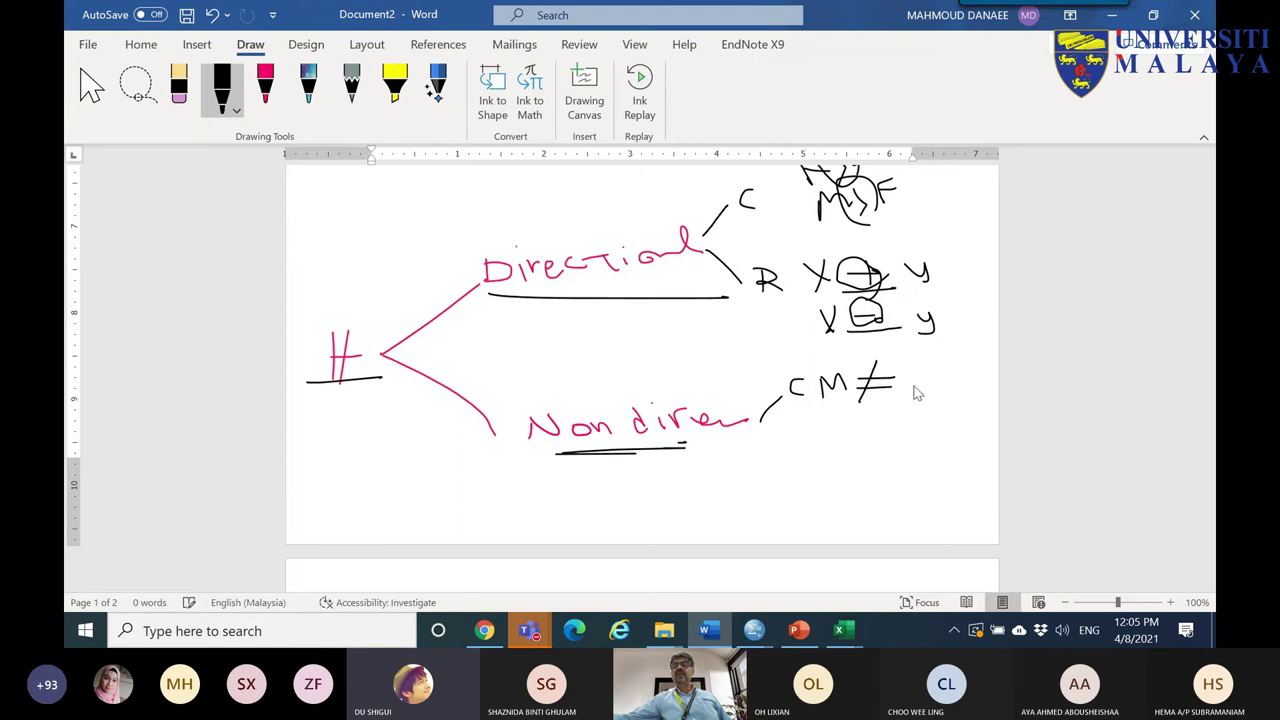
drag(913, 378, 930, 376)
mouse_move(758, 436)
mouse_down()
mouse_move(809, 473)
mouse_move(811, 455)
mouse_move(863, 472)
mouse_move(886, 471)
mouse_move(890, 455)
mouse_move(883, 475)
mouse_move(923, 458)
mouse_move(929, 468)
mouse_move(924, 454)
mouse_move(925, 472)
mouse_move(941, 445)
mouse_move(925, 488)
mouse_up()
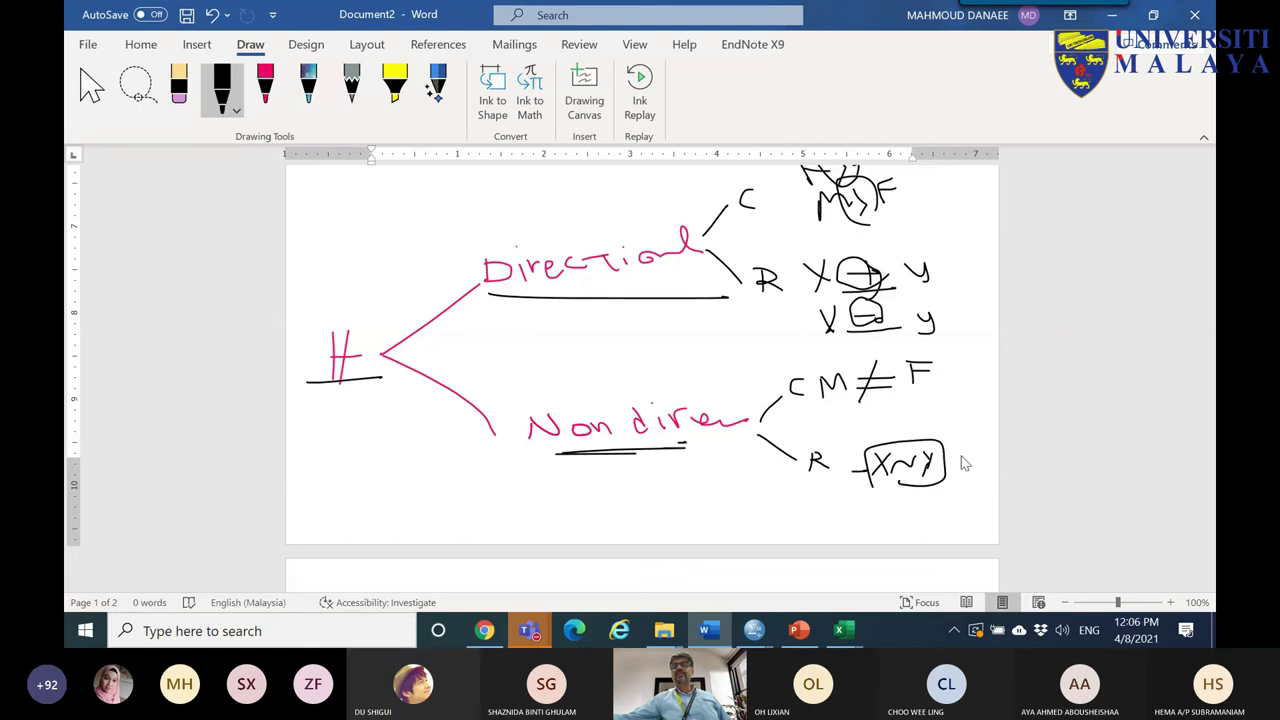
- Draw one black bracket-like frame around the non-directional examples and another around the directional examples
mouse_move(636, 362)
mouse_down()
mouse_move(938, 351)
mouse_move(961, 498)
mouse_move(768, 538)
mouse_up()
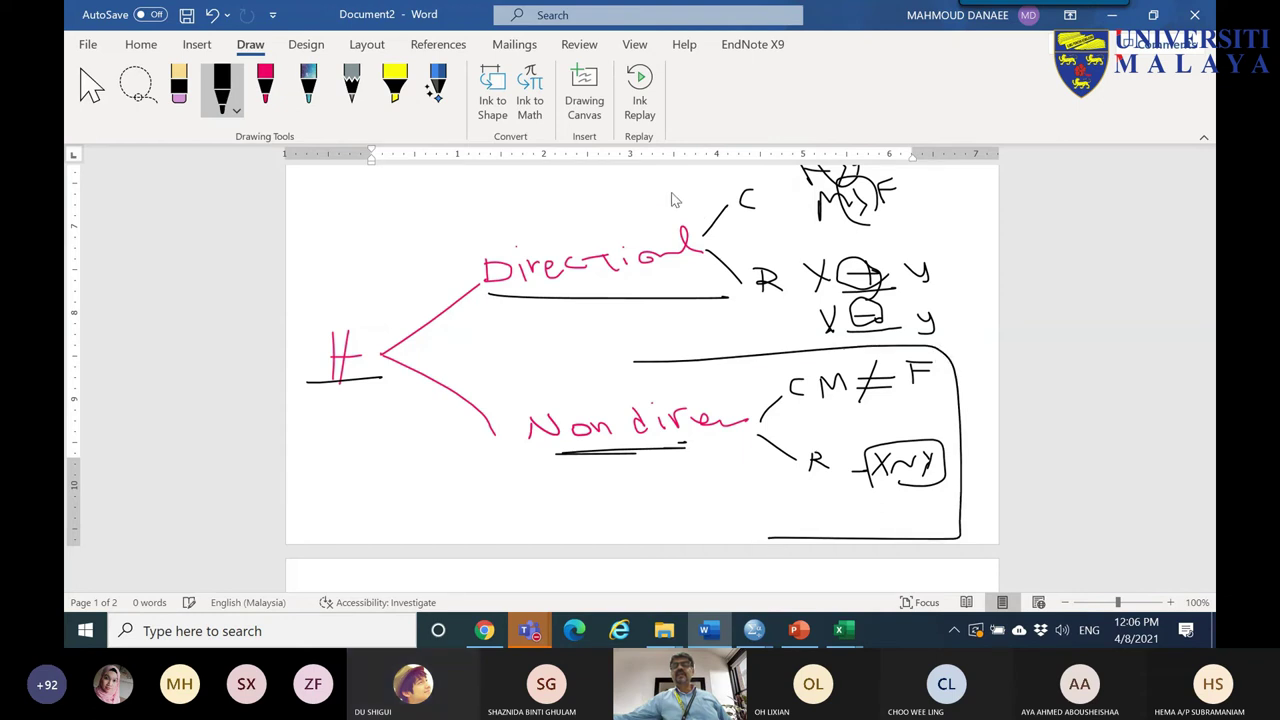
scroll(673, 200, up, 2)
mouse_move(676, 220)
mouse_down()
mouse_move(750, 216)
mouse_move(990, 420)
mouse_up()
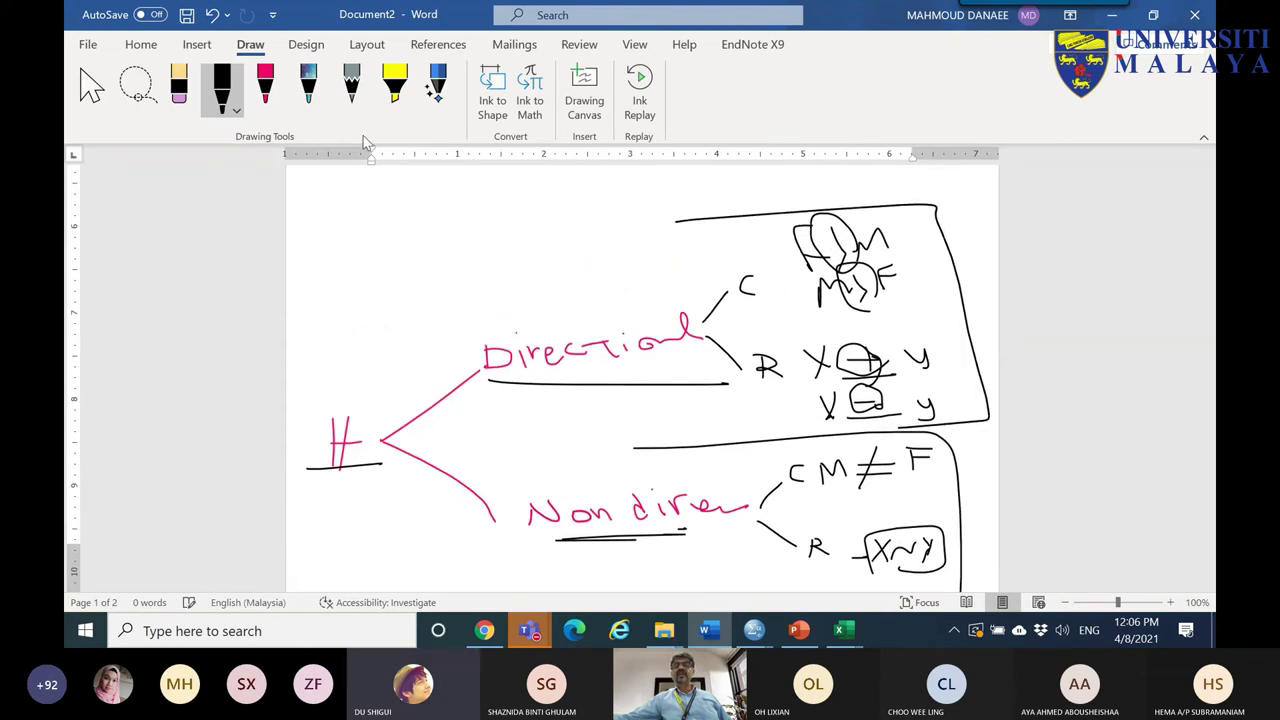
- Draw a pink curve from "Directional" and label it "One Tailed" in purple, and a purple curve from "Non direc" labelled "TWO Tailed"
click(265, 88)
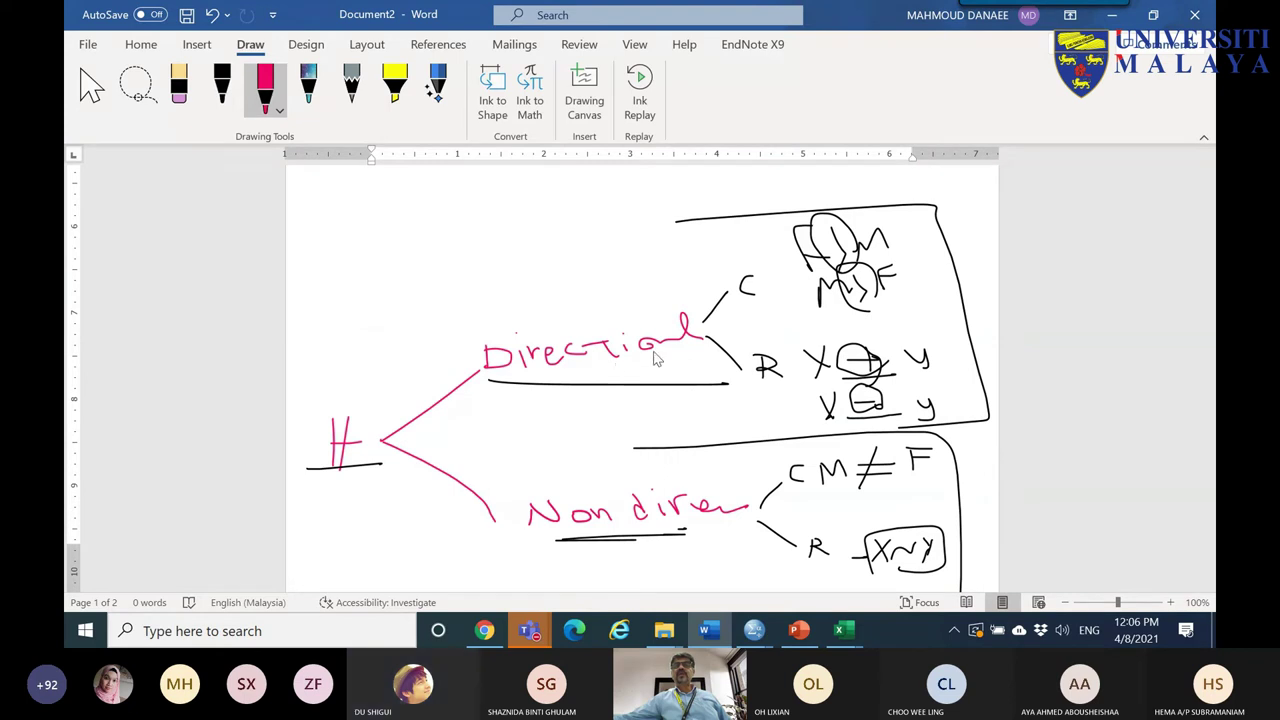
drag(634, 334, 530, 255)
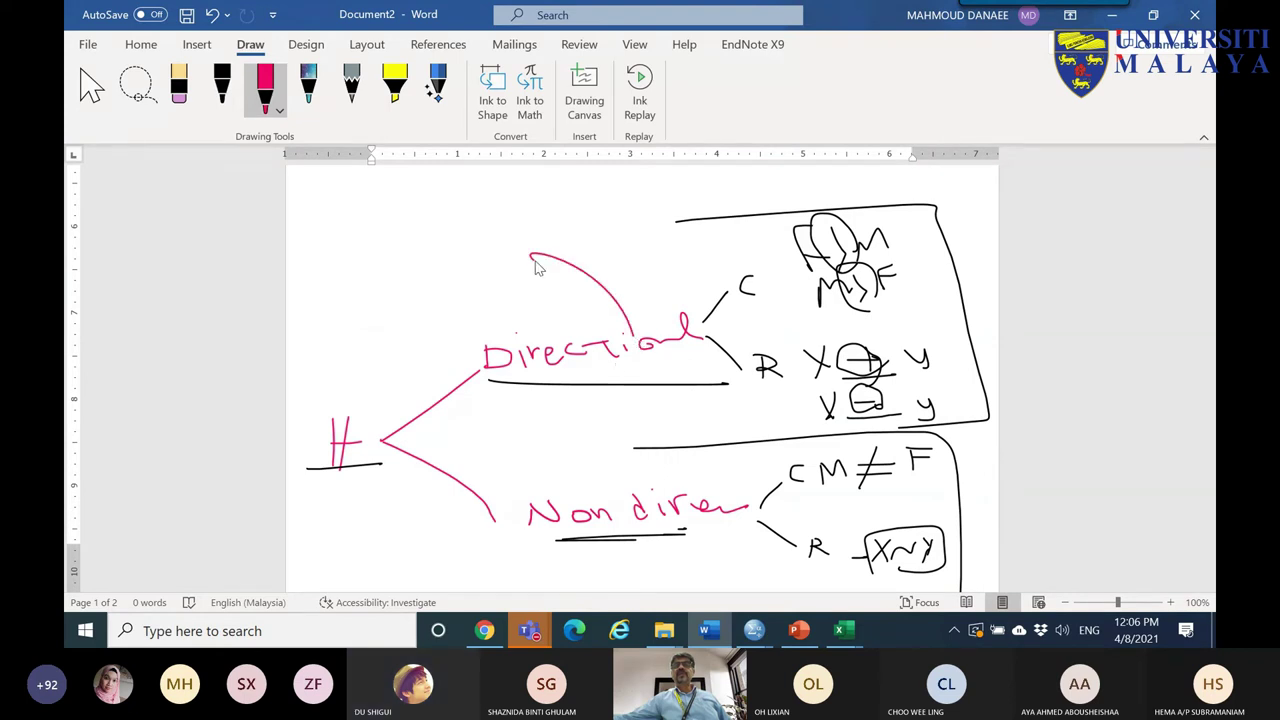
click(279, 110)
click(293, 261)
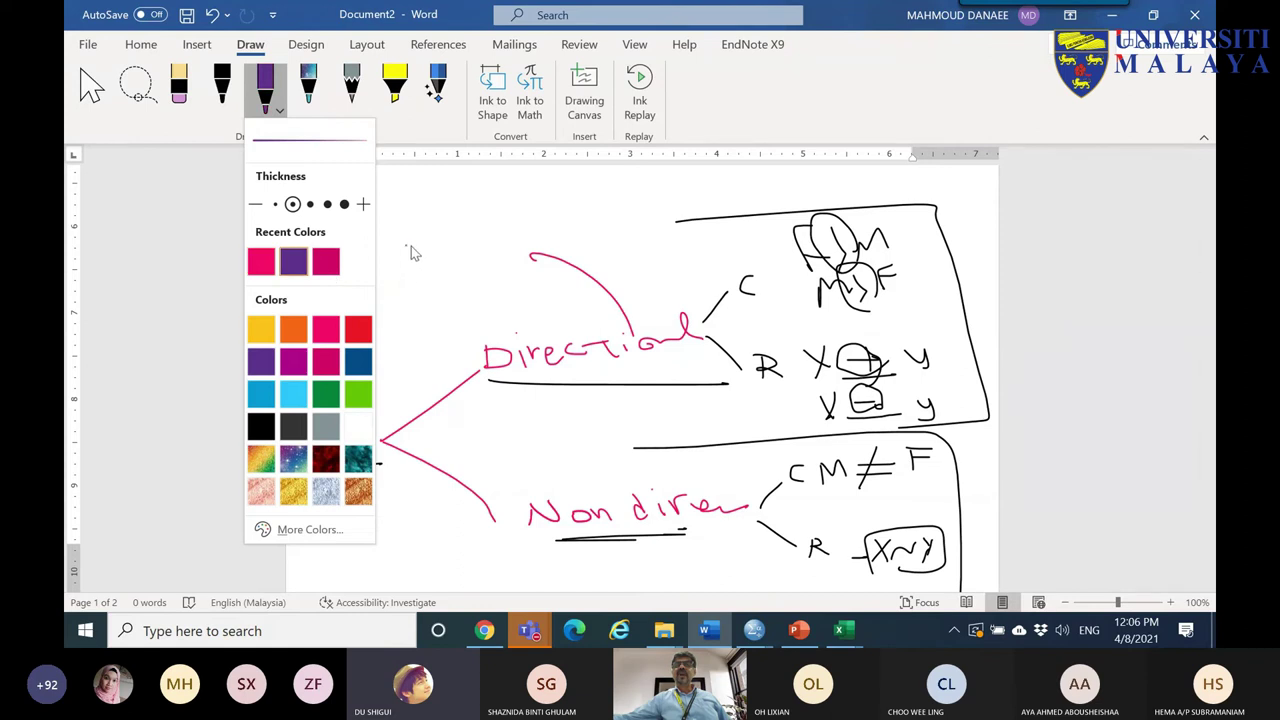
mouse_move(404, 254)
mouse_down()
mouse_move(463, 260)
mouse_move(420, 276)
mouse_move(415, 294)
mouse_move(468, 272)
mouse_move(506, 290)
mouse_up()
drag(585, 499, 534, 478)
mouse_move(443, 447)
mouse_down()
mouse_move(437, 458)
mouse_move(528, 450)
mouse_up()
drag(540, 448, 597, 462)
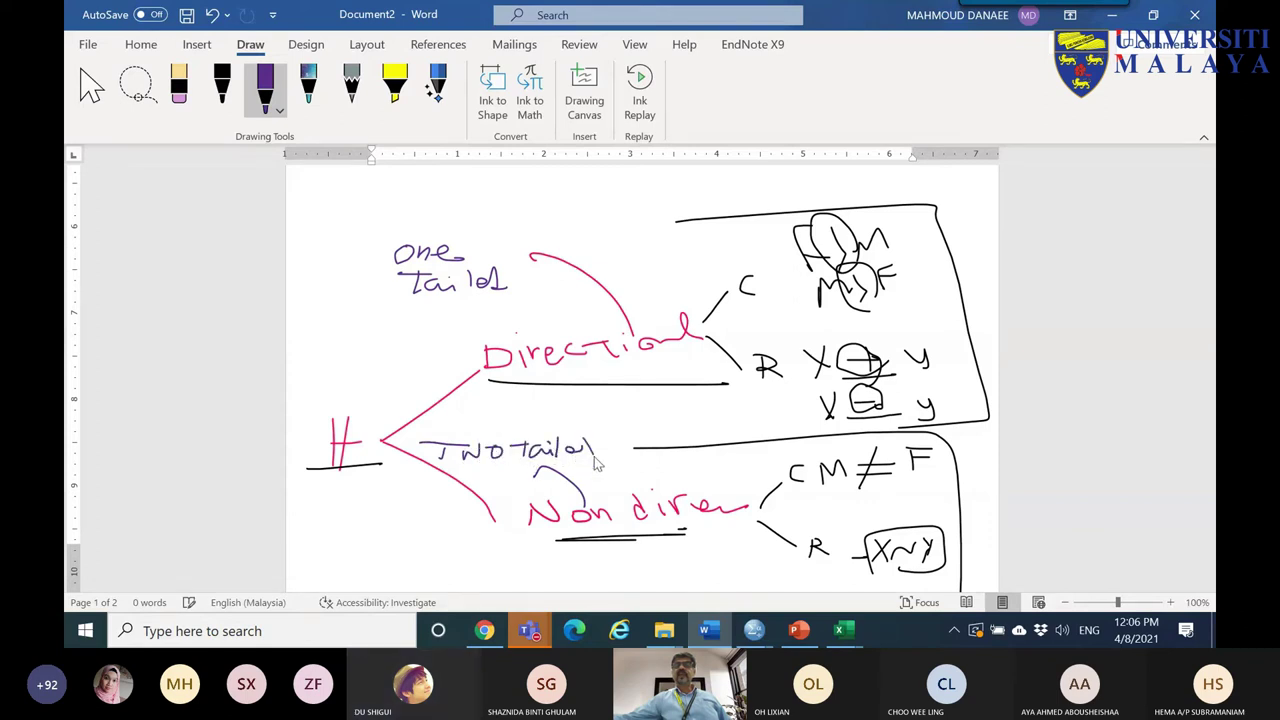
- Add the purple alternative labels "one sided" and "Two sided" and emphasise the tail labels with purple lines
mouse_move(474, 206)
mouse_down()
mouse_move(574, 210)
mouse_move(620, 182)
mouse_up()
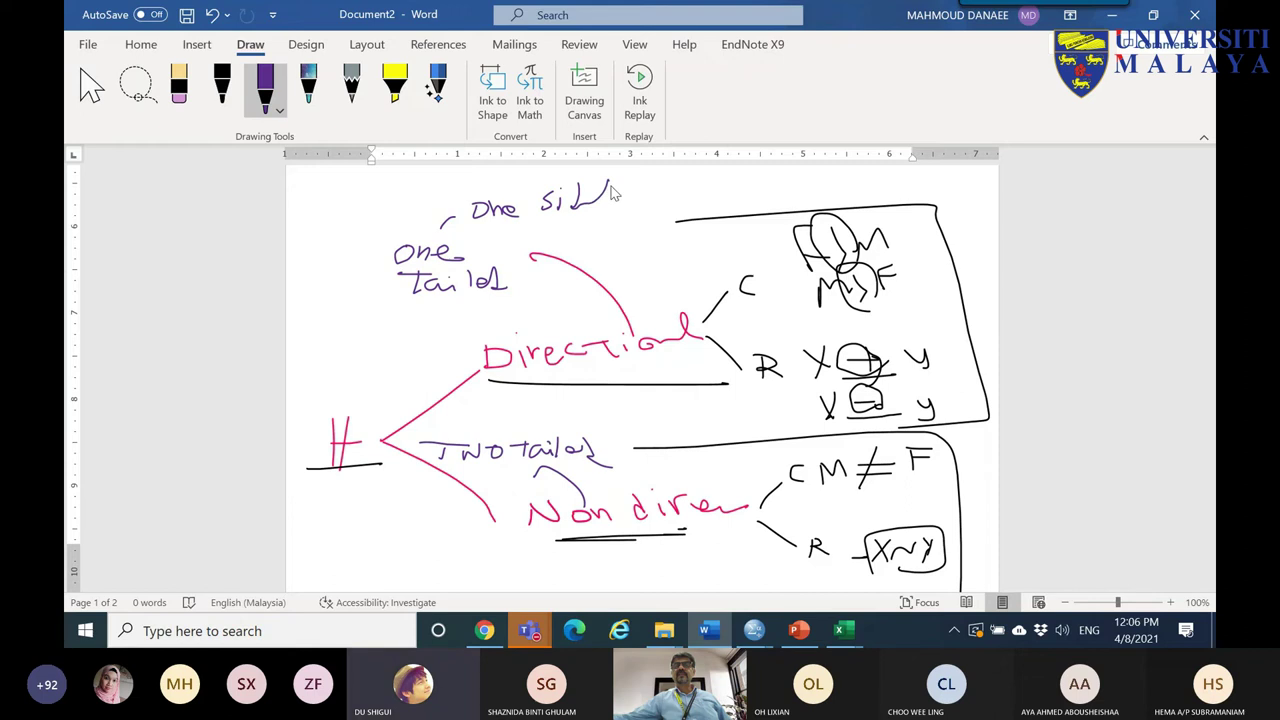
mouse_move(345, 538)
mouse_down()
mouse_move(380, 533)
mouse_move(365, 550)
mouse_move(412, 532)
mouse_up()
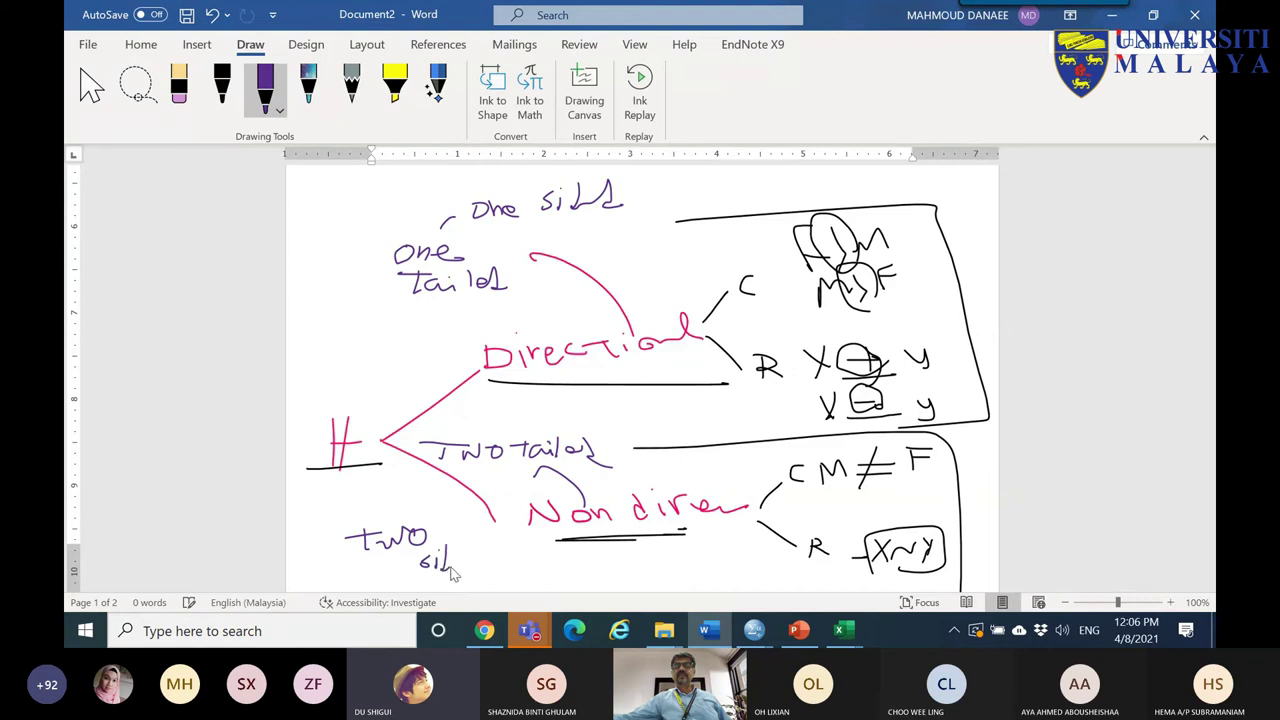
mouse_move(490, 572)
mouse_down()
mouse_move(346, 569)
mouse_move(426, 574)
mouse_move(450, 555)
mouse_up()
drag(436, 313, 526, 311)
drag(620, 205, 404, 214)
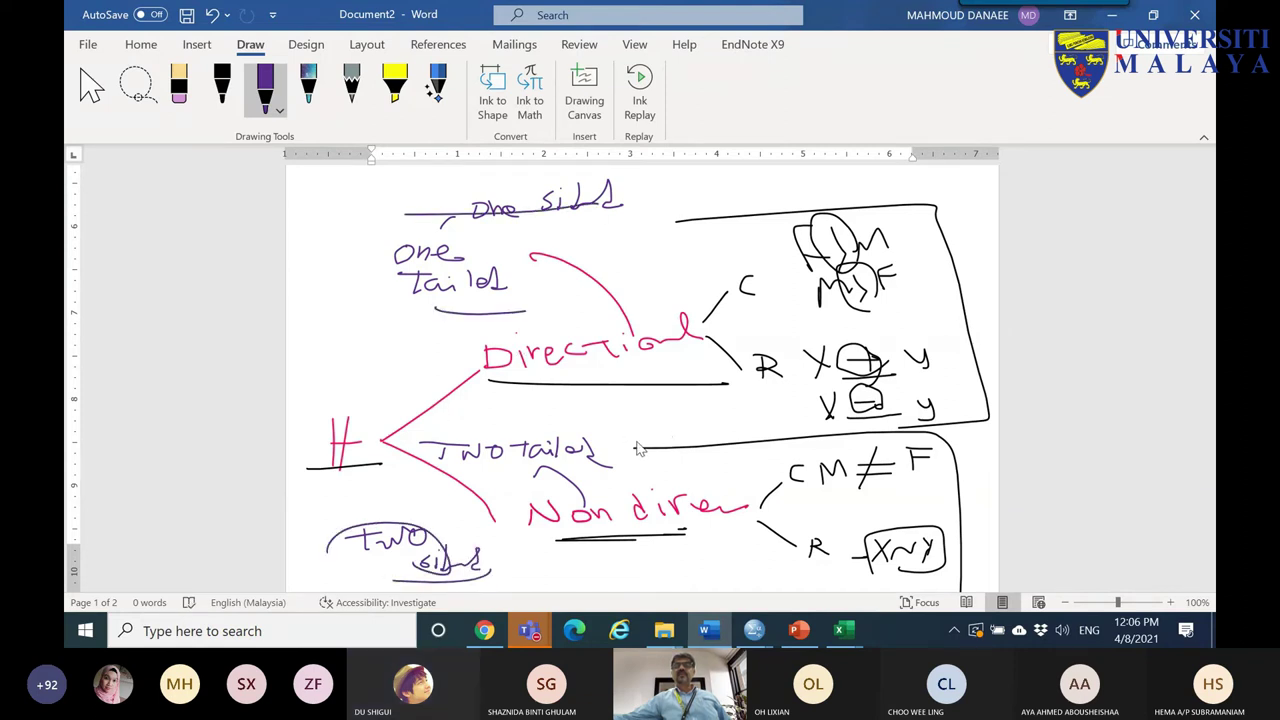
- Glance at the SPSS T-Test output, and in the Excel workbook erase the pink annotations around "Sig. (2-tailed)"
mouse_move(754, 630)
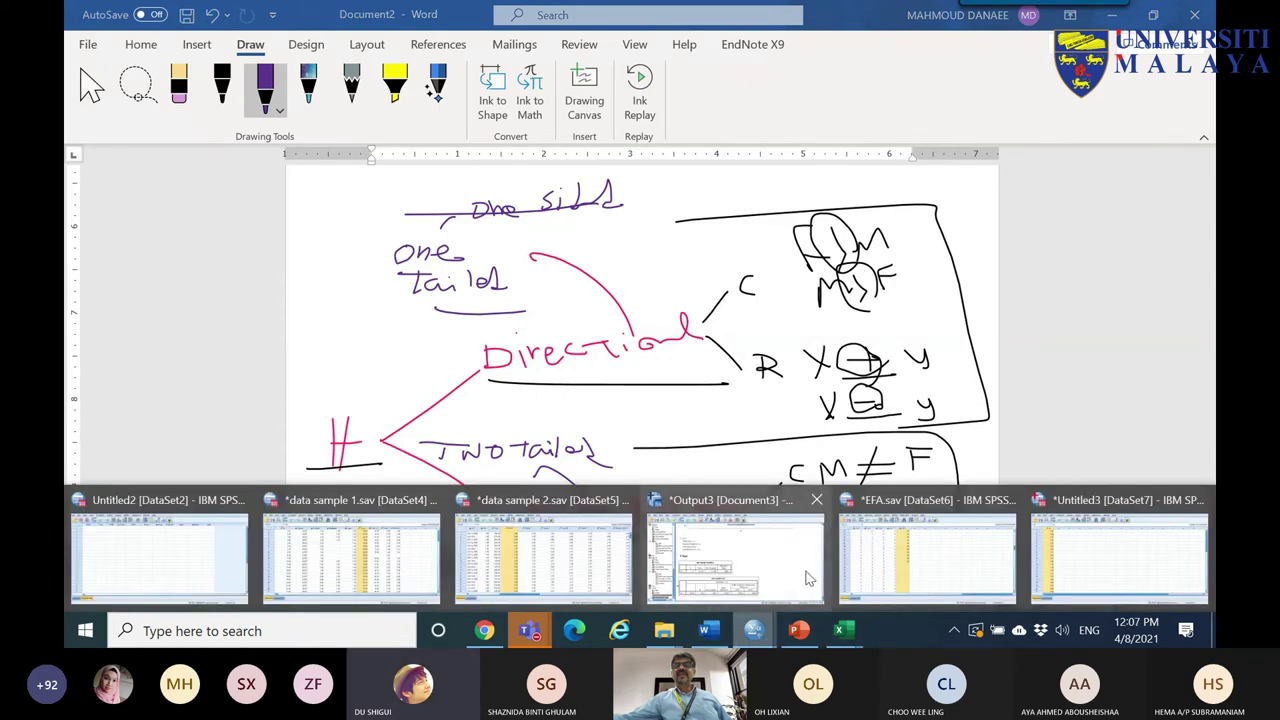
click(731, 568)
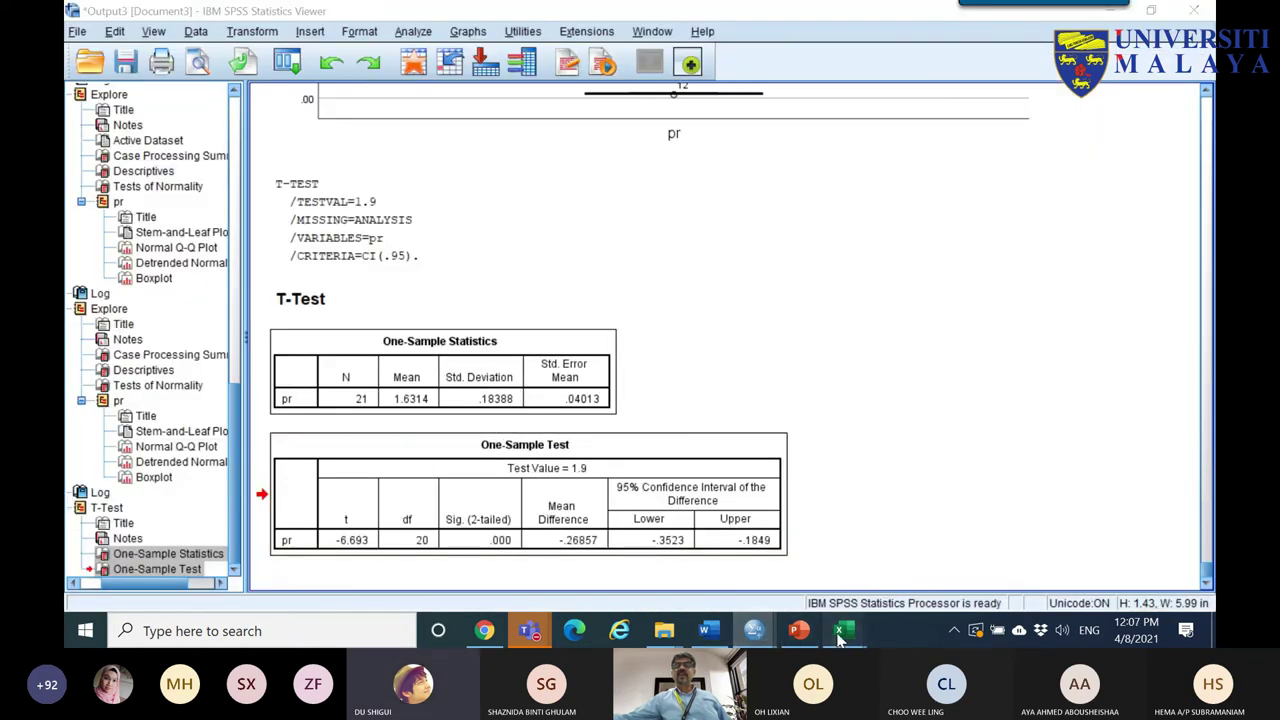
mouse_move(843, 630)
click(940, 550)
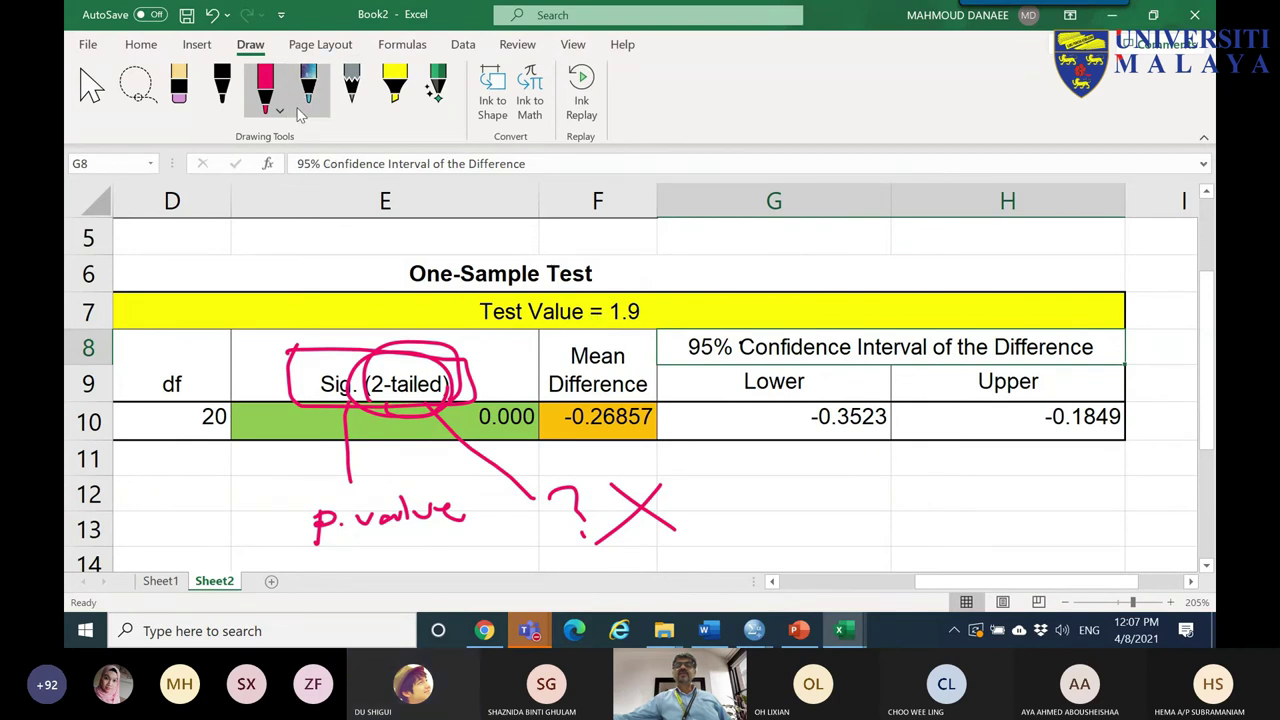
click(178, 88)
mouse_move(420, 370)
mouse_down()
mouse_move(378, 456)
mouse_move(379, 514)
mouse_move(648, 509)
mouse_move(506, 463)
mouse_up()
drag(362, 403, 329, 500)
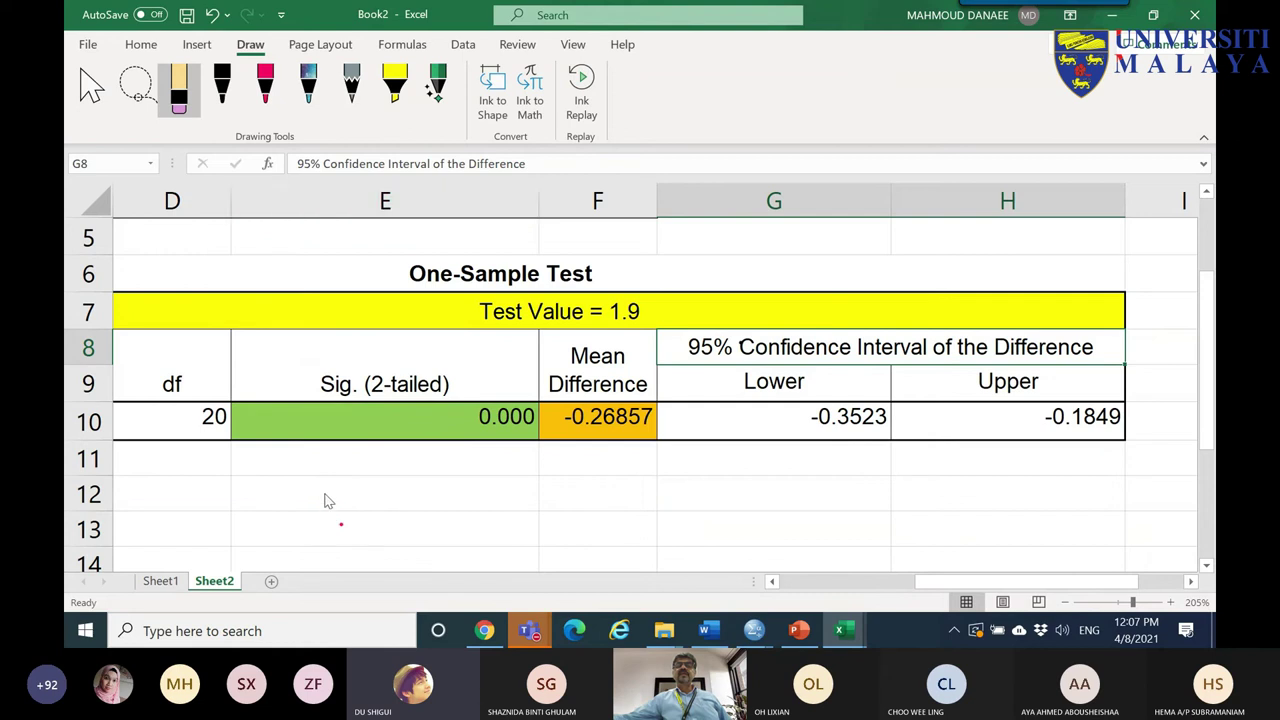
- In black ink, draw an arrow to "Sig. (2-tailed)", underline the 0.000 cell and write a "2" below it
click(222, 88)
mouse_move(234, 302)
mouse_down()
mouse_move(305, 372)
mouse_move(301, 387)
mouse_up()
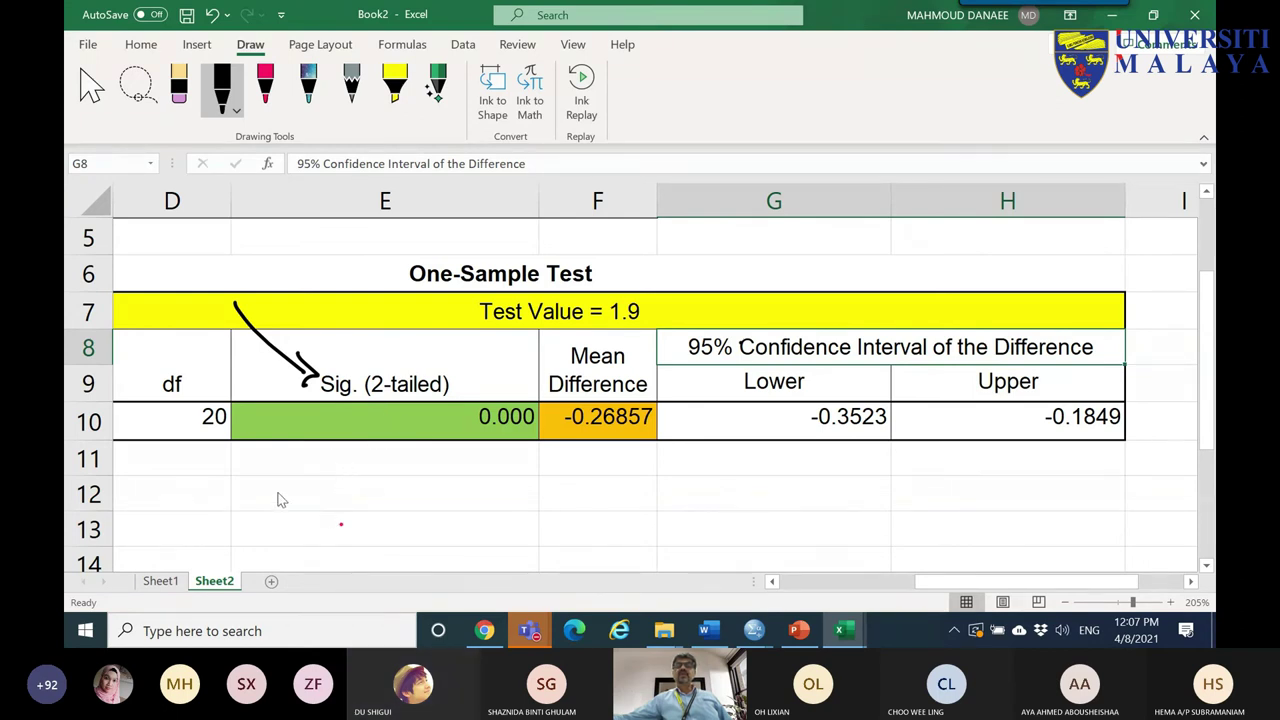
drag(308, 440, 553, 440)
drag(405, 478, 419, 500)
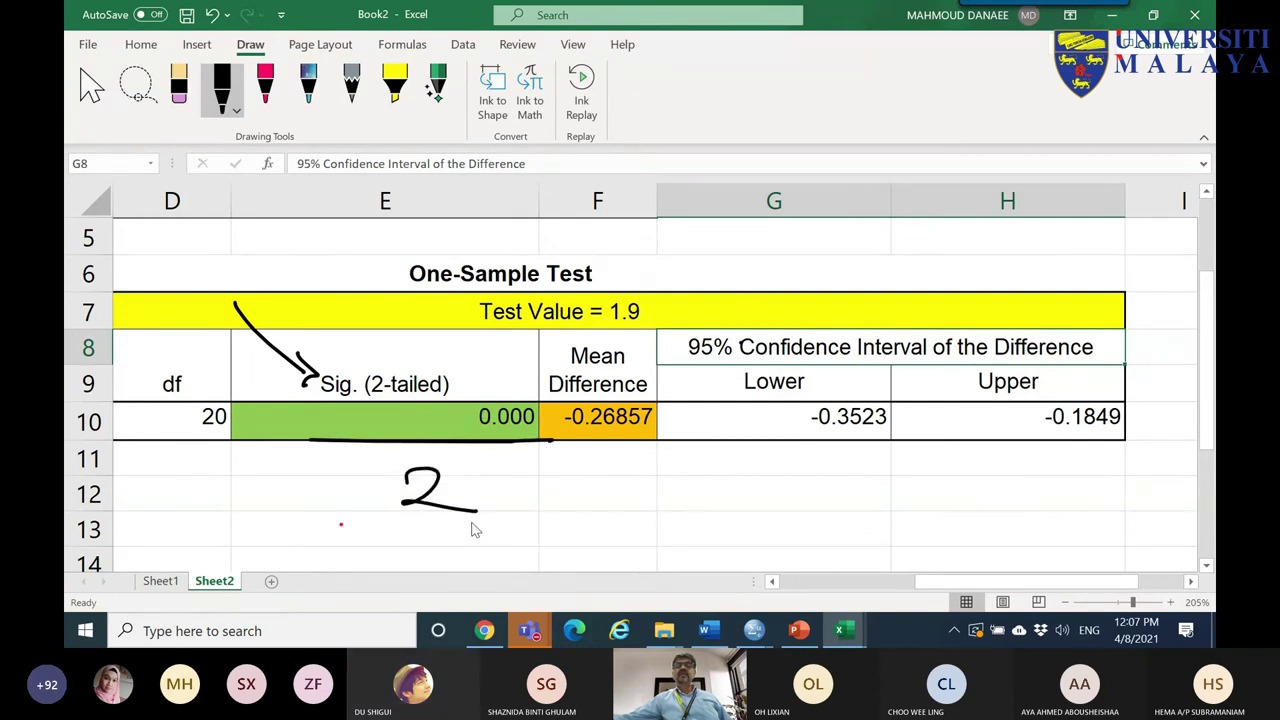
- Switch to Chrome and search Google for "one tailed vs two tailed"
mouse_move(519, 638)
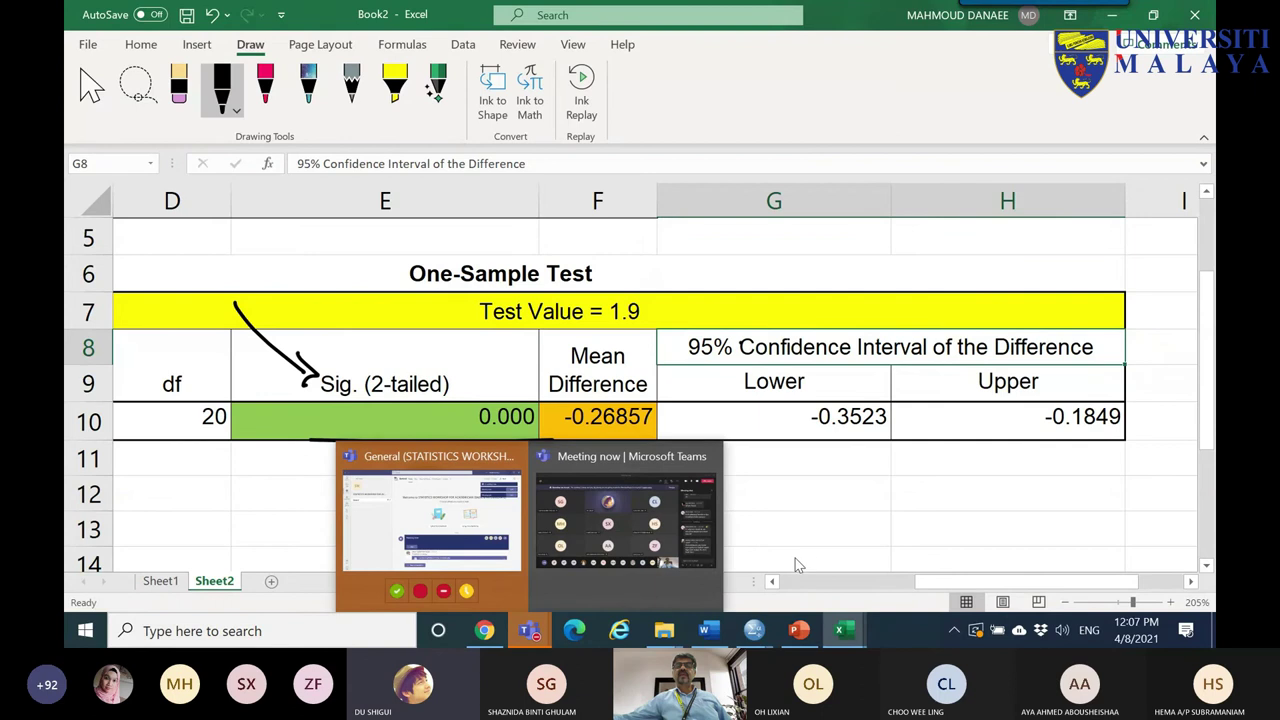
click(484, 630)
triple_click(615, 118)
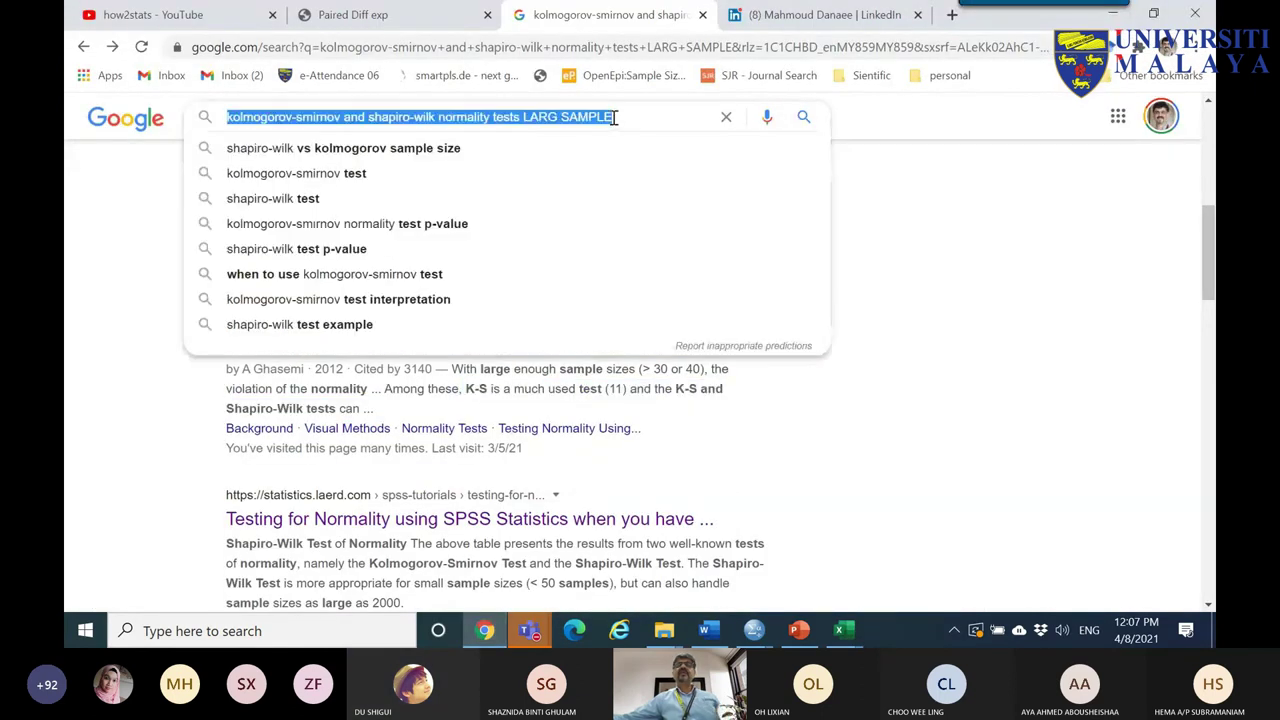
text(ONE T)
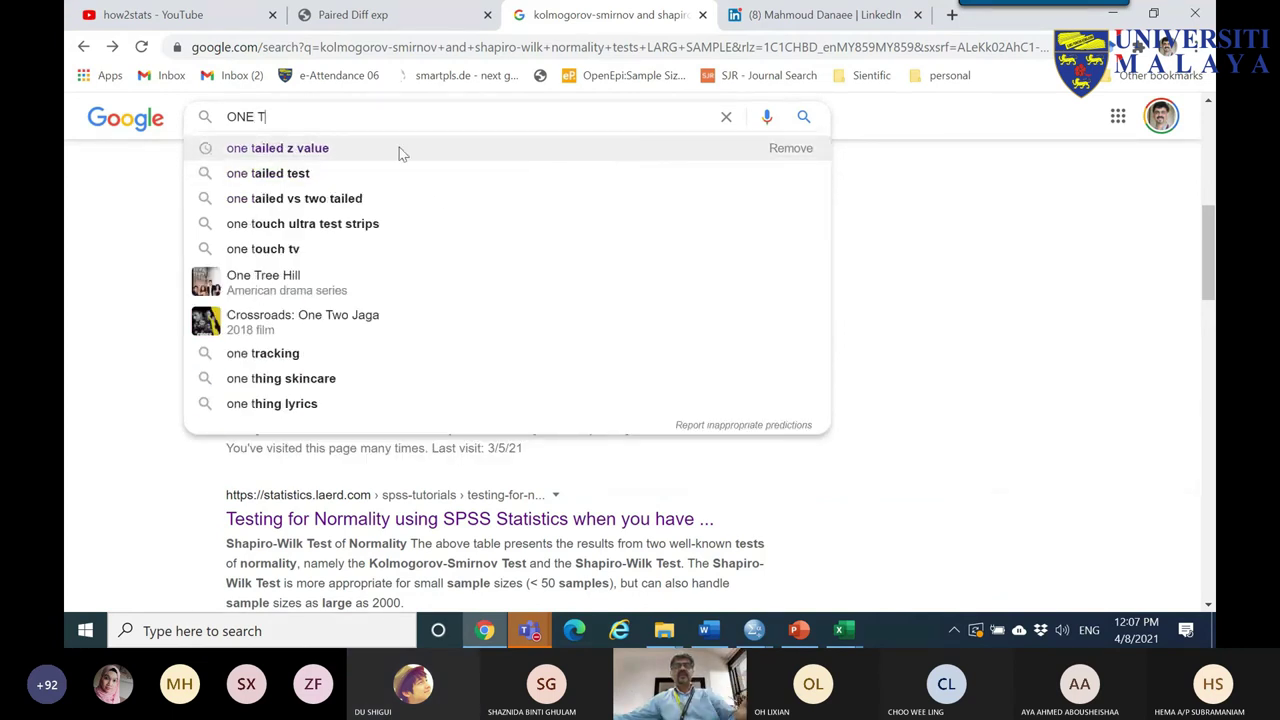
click(310, 173)
double_click(300, 135)
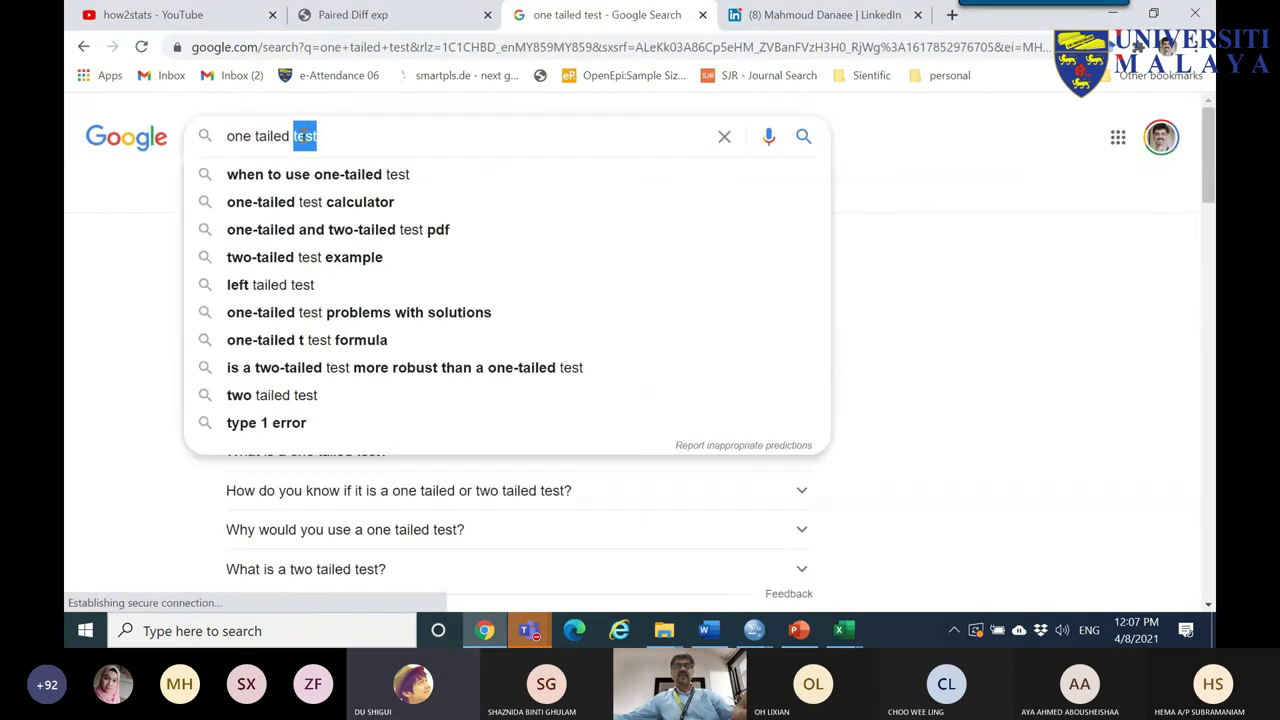
text(vs two tailed)
key(Return)
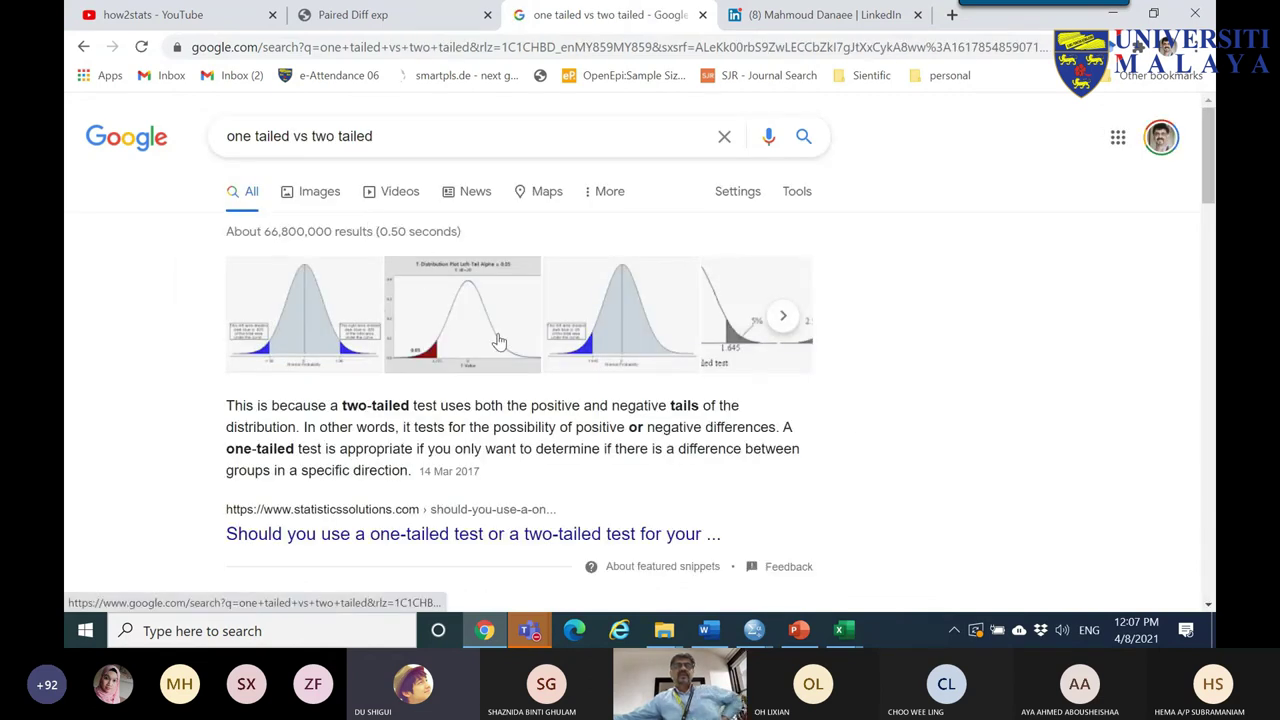
- From the image results, copy the stats.idre.ucla.edu picture of the normal curve with both tails shaded .025
click(321, 191)
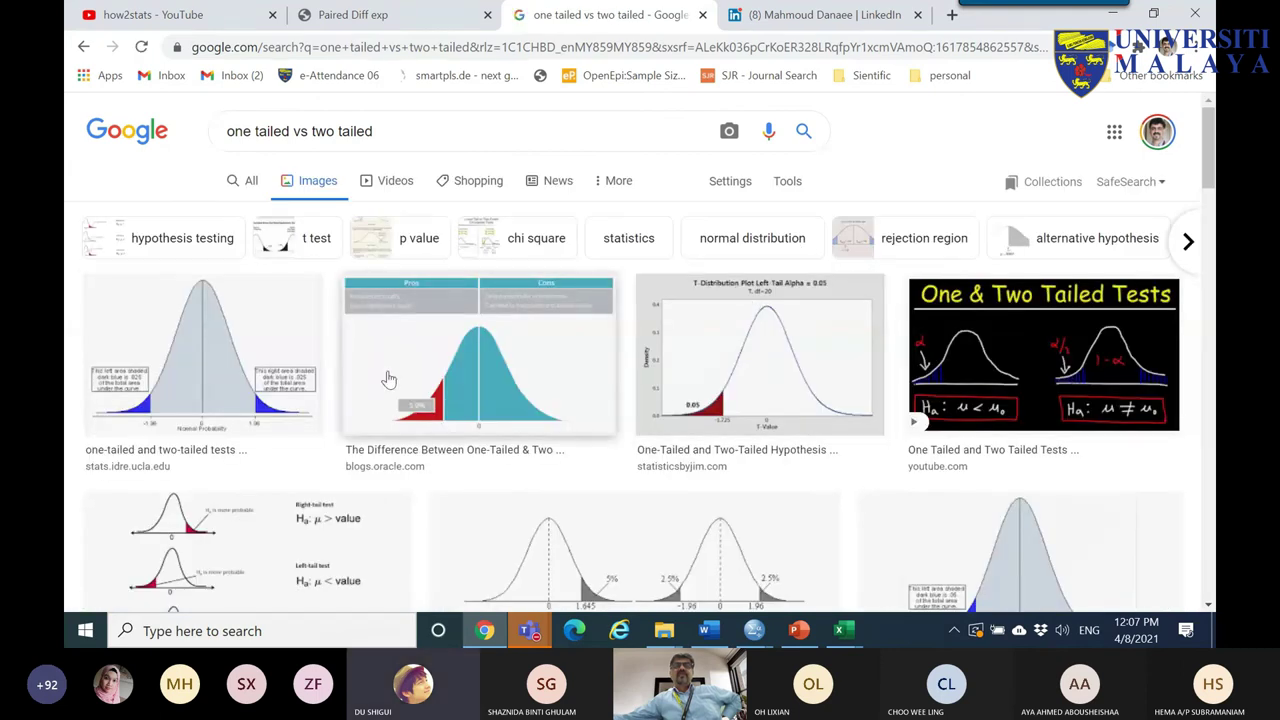
click(203, 345)
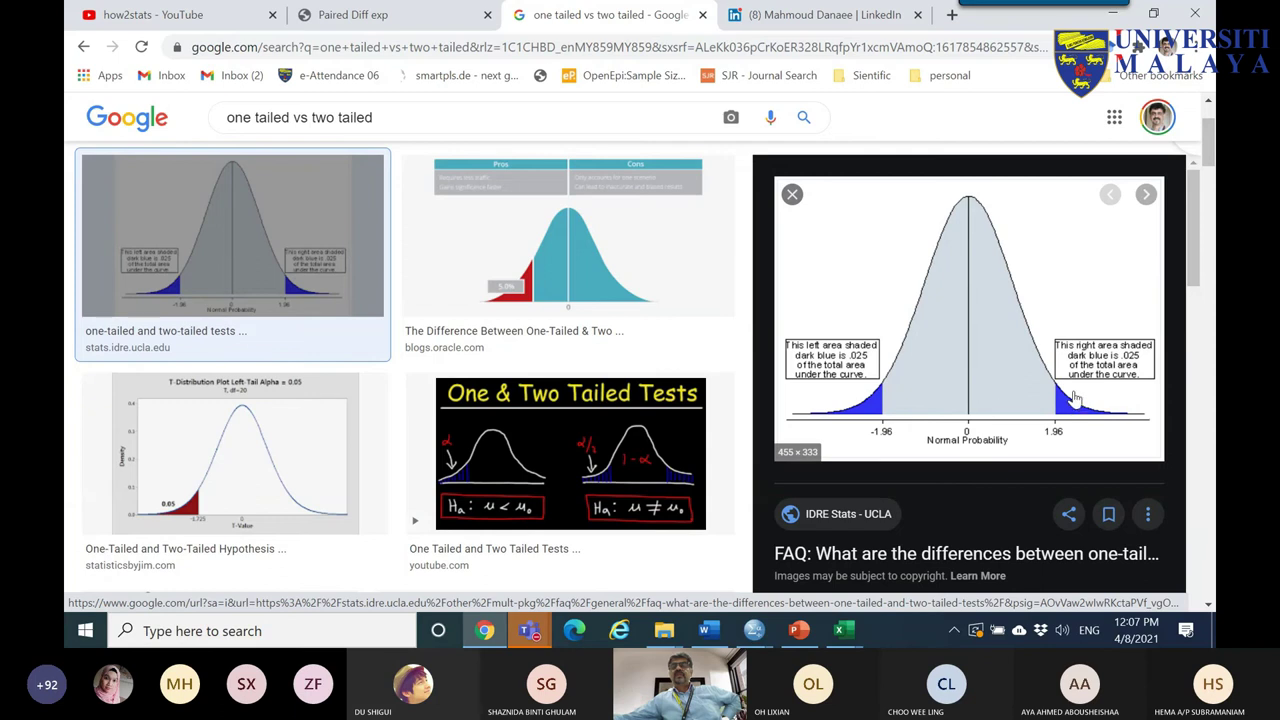
click(850, 428)
click(584, 22)
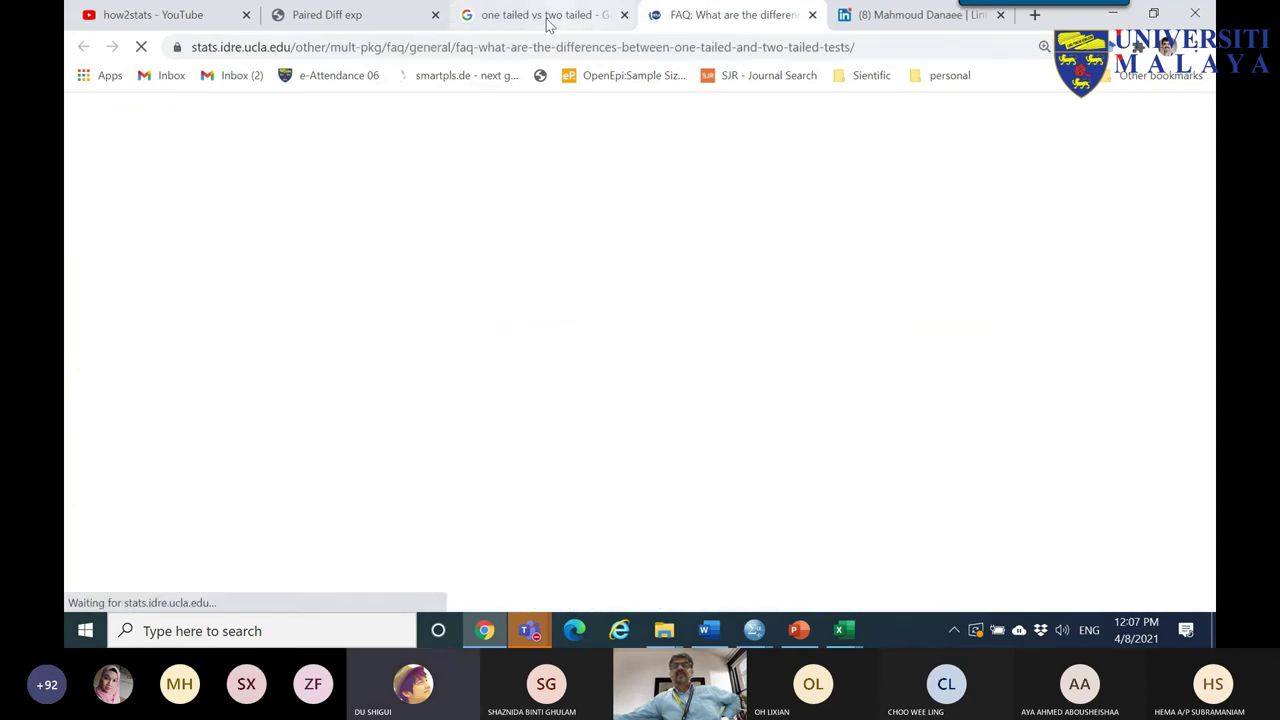
click(874, 228)
right_click(871, 220)
click(505, 12)
right_click(910, 272)
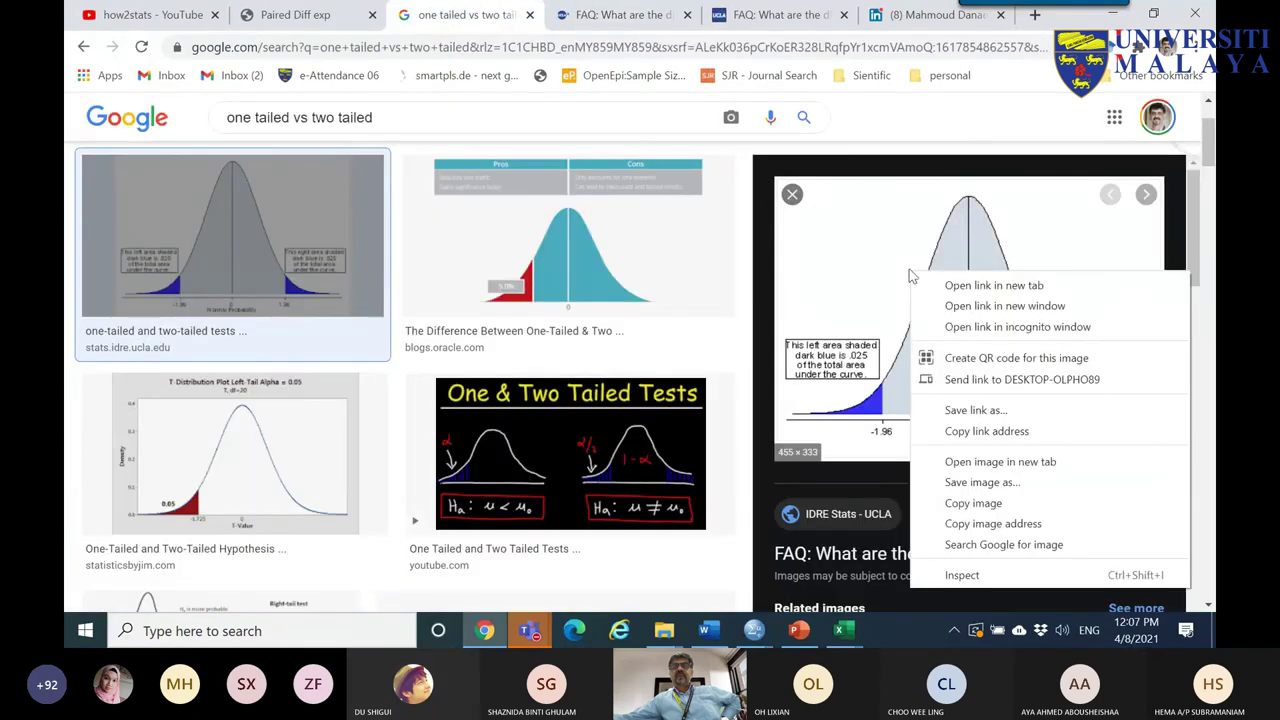
click(988, 506)
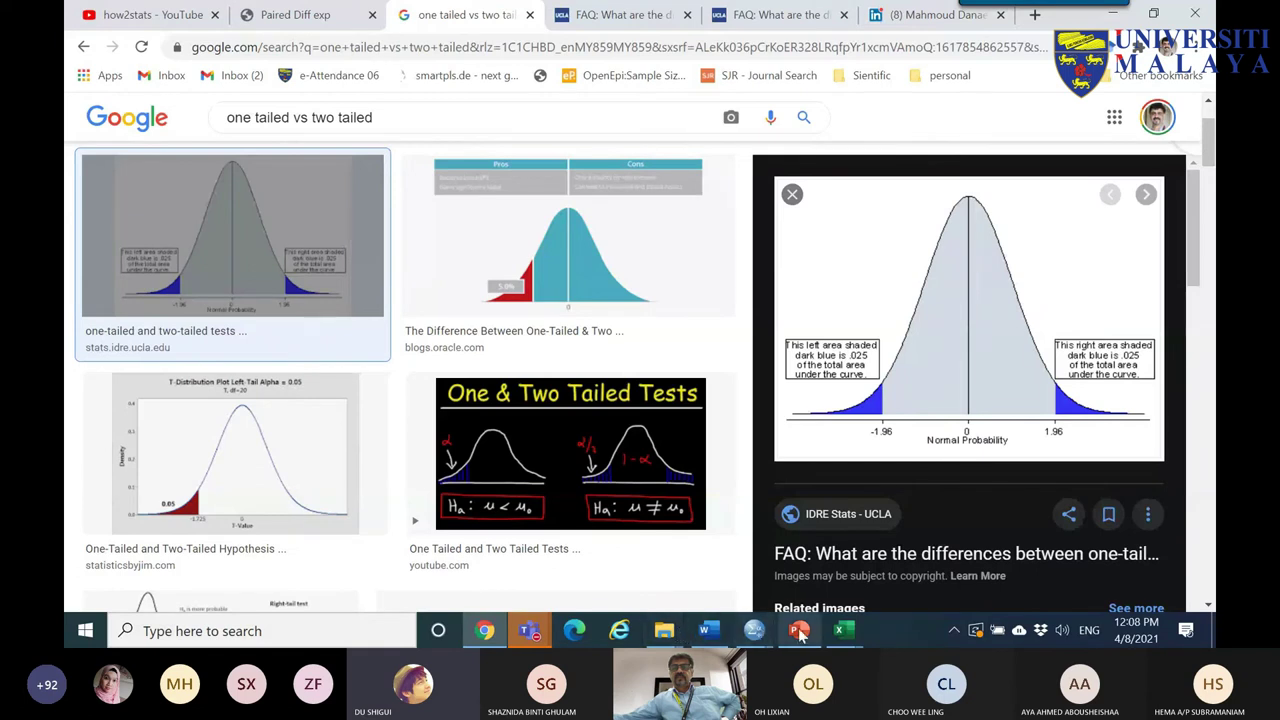
- Switch to Word and paste the copied normal-curve picture into a new blank document
click(915, 555)
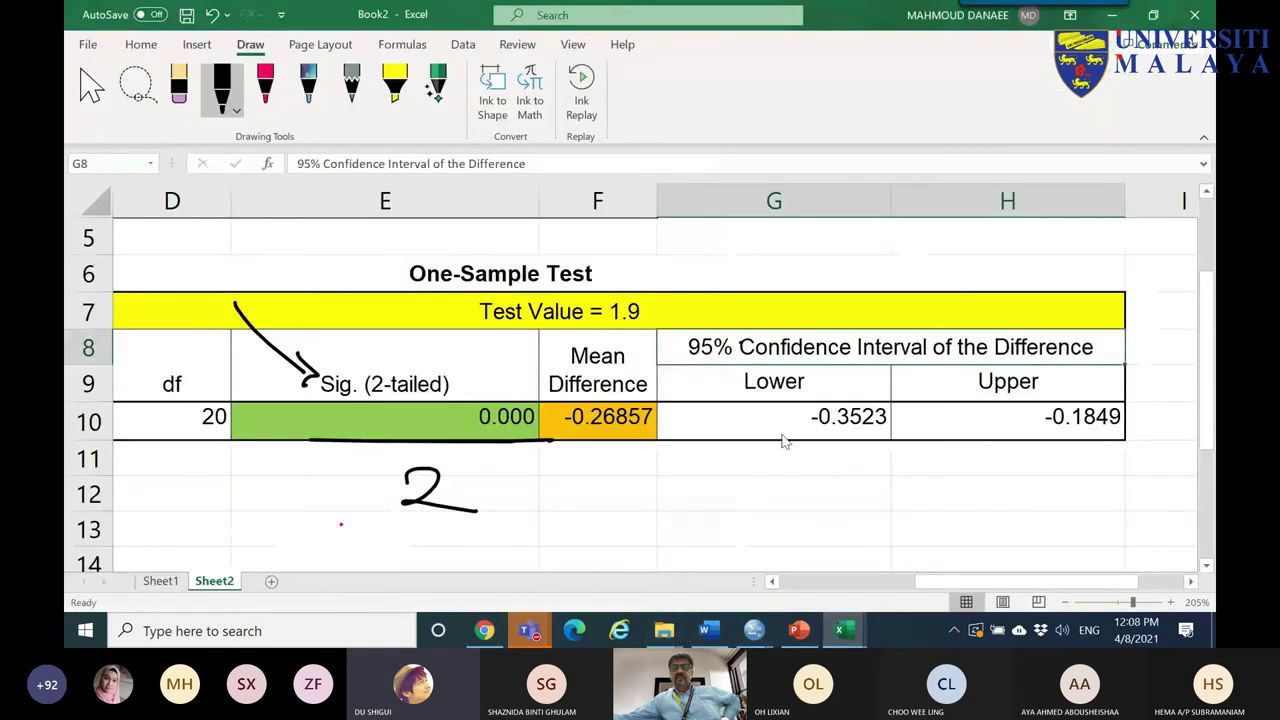
click(707, 629)
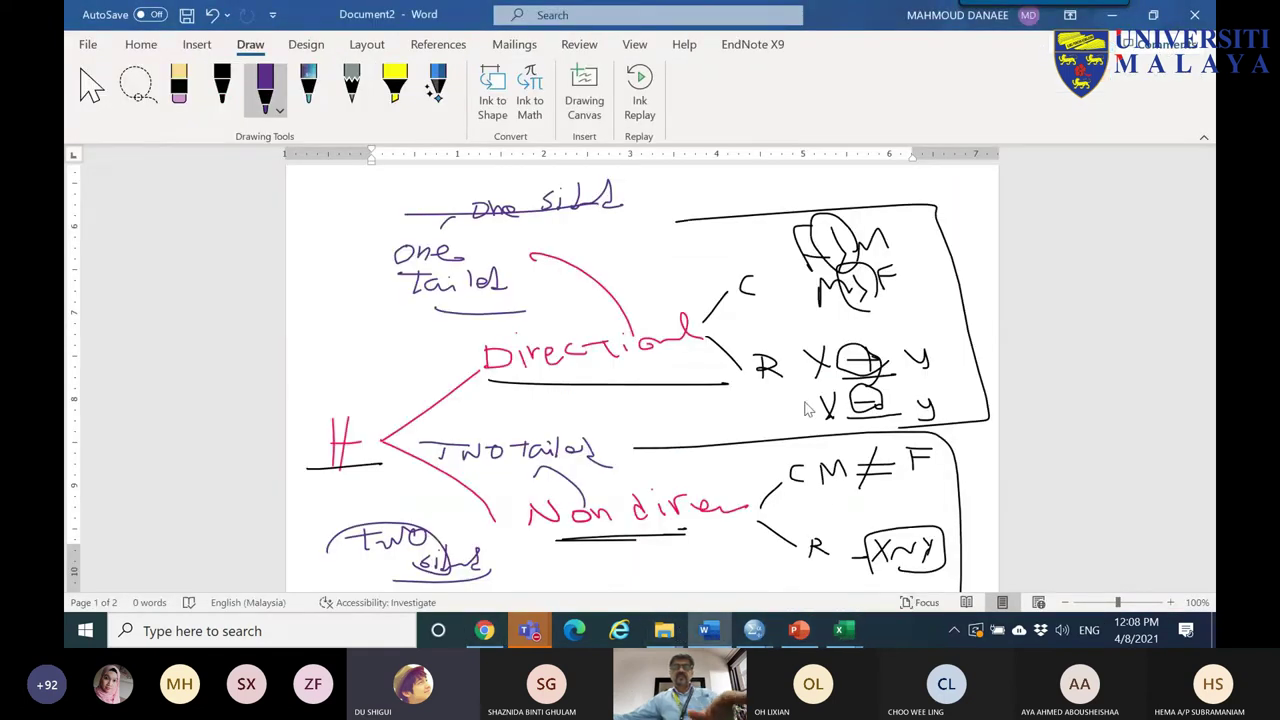
scroll(808, 408, down, 3)
key(ctrl+n)
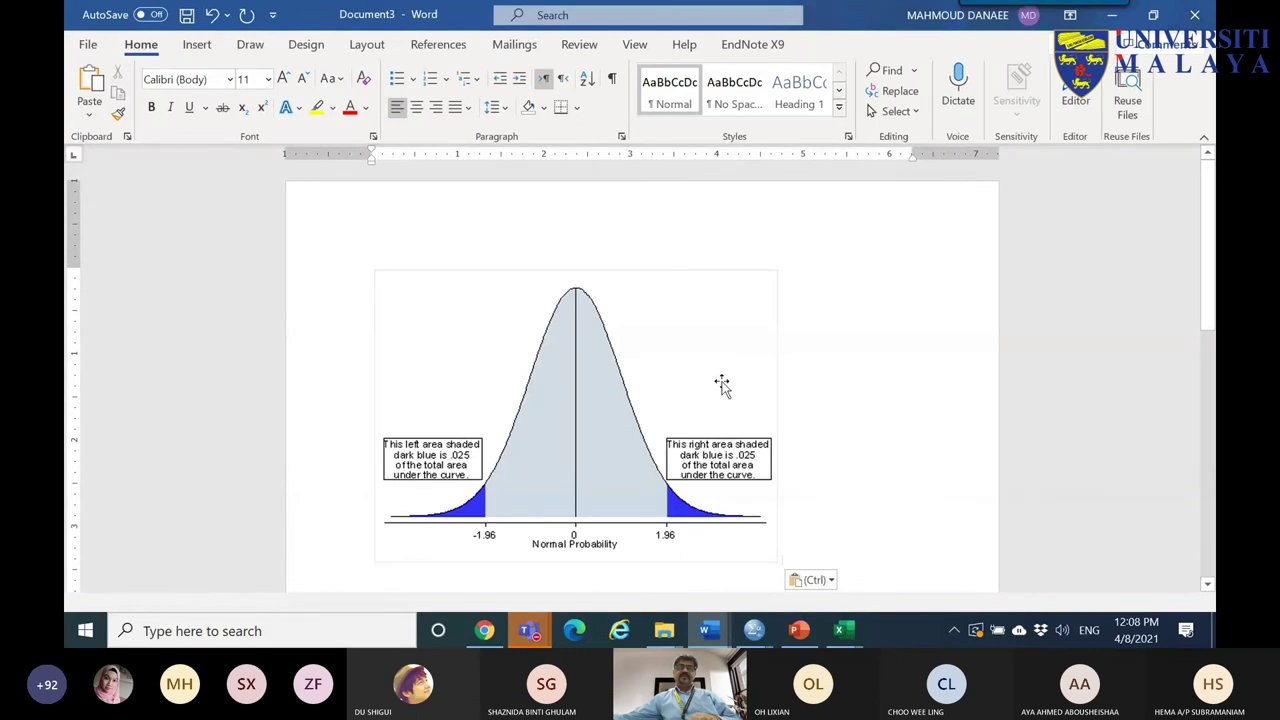
- In pink ink, write "Two" above the normal-curve picture, circle both shaded tails, hatch the middle area and write "95" in it
click(250, 44)
click(268, 72)
mouse_move(737, 243)
mouse_down()
mouse_move(706, 241)
mouse_move(716, 272)
mouse_move(802, 244)
mouse_move(843, 250)
mouse_up()
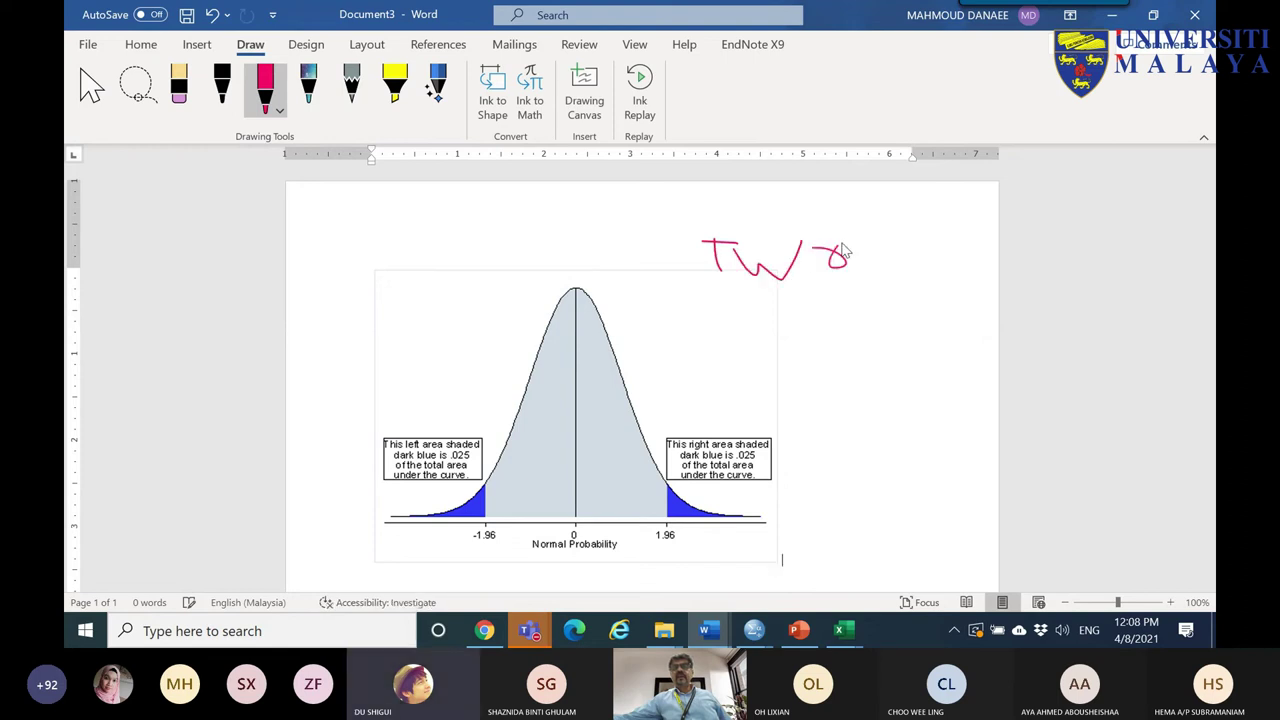
mouse_move(748, 478)
mouse_down()
mouse_move(751, 524)
mouse_move(683, 550)
mouse_move(645, 495)
mouse_move(725, 478)
mouse_move(748, 518)
mouse_up()
mouse_move(400, 504)
mouse_down()
mouse_move(463, 482)
mouse_move(487, 549)
mouse_move(392, 533)
mouse_up()
drag(562, 497, 548, 494)
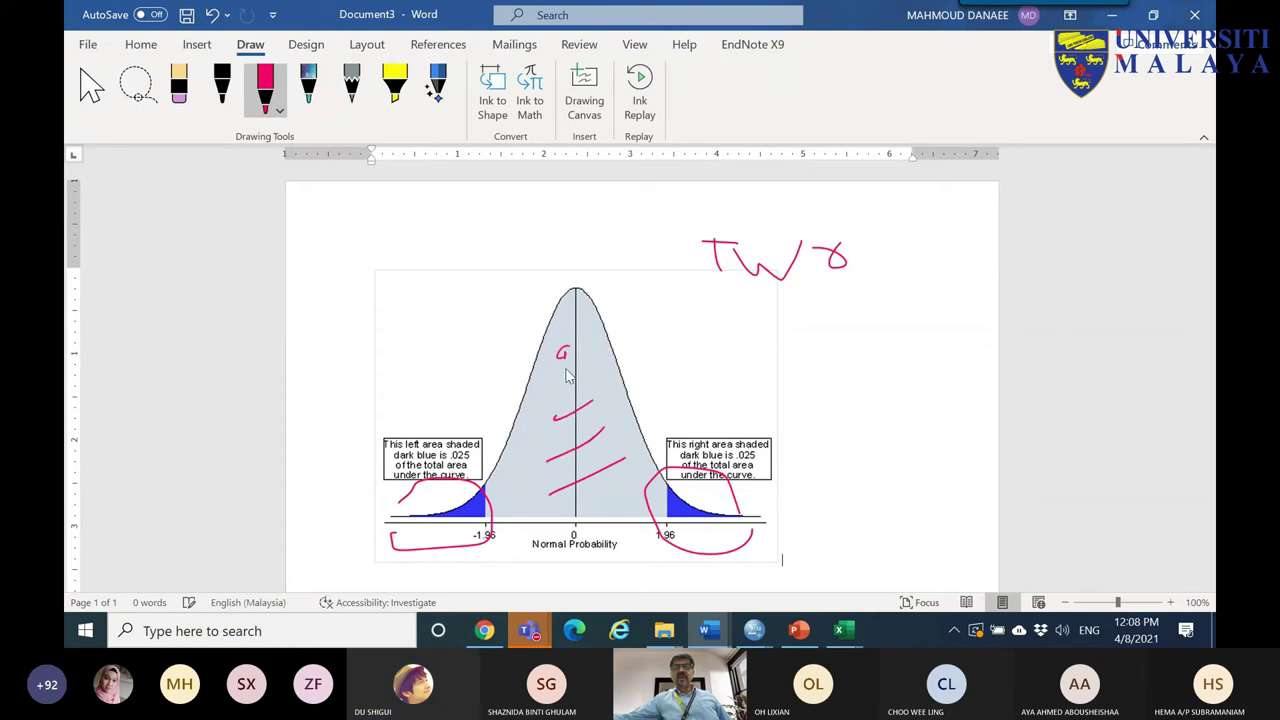
- Mark the .025 values in both tail labels and circle the -1.96 and 1.96 cut-offs in pink ink
mouse_move(688, 520)
mouse_down()
mouse_move(761, 477)
mouse_move(727, 442)
mouse_move(758, 468)
mouse_up()
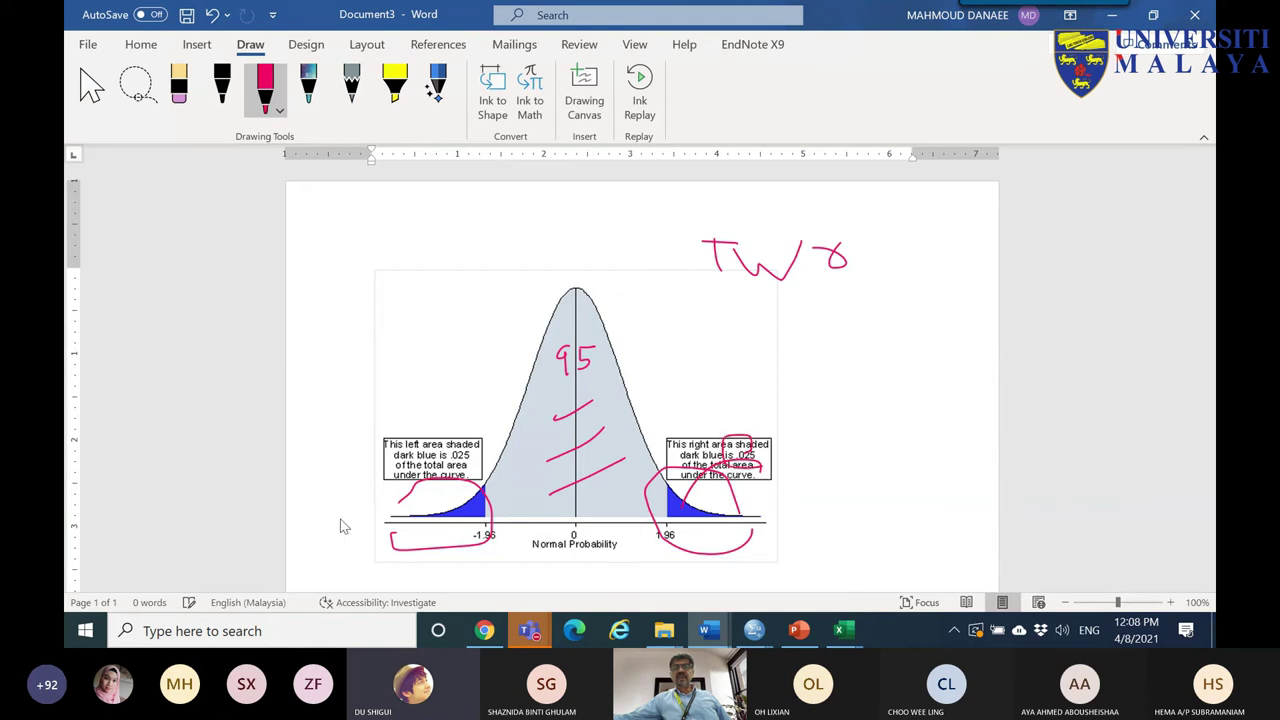
drag(470, 458, 468, 474)
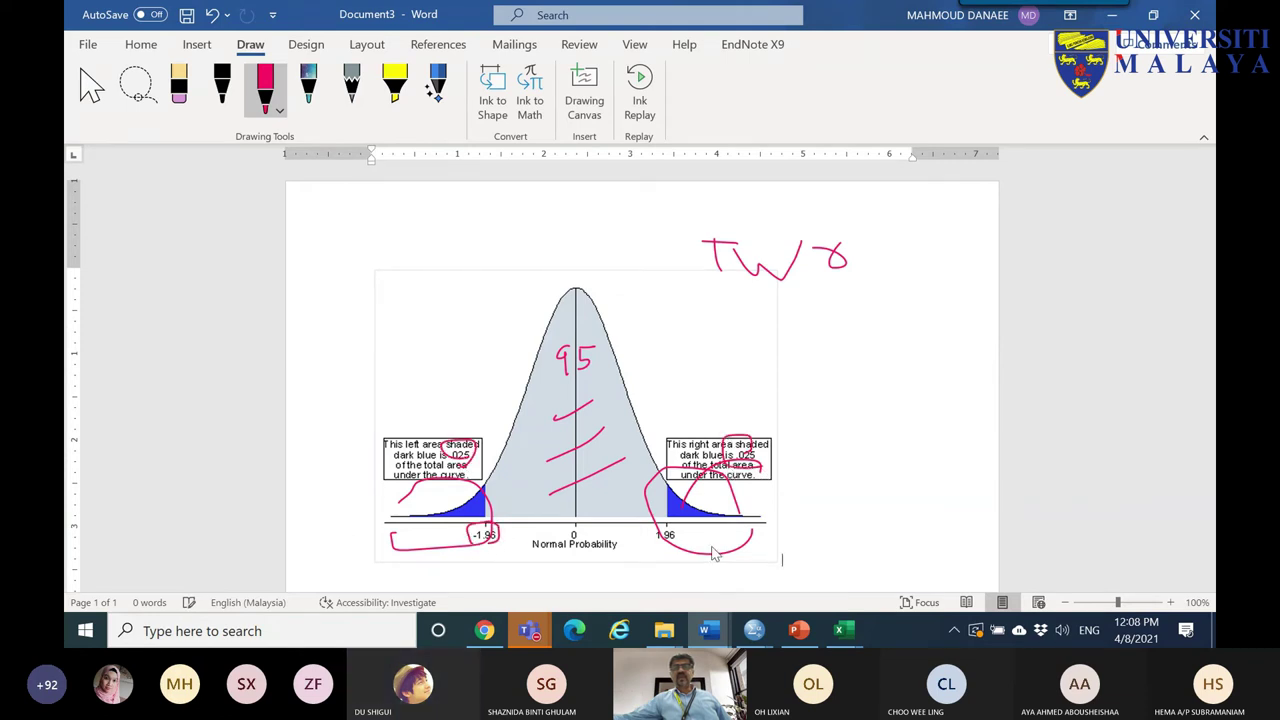
drag(688, 530, 667, 555)
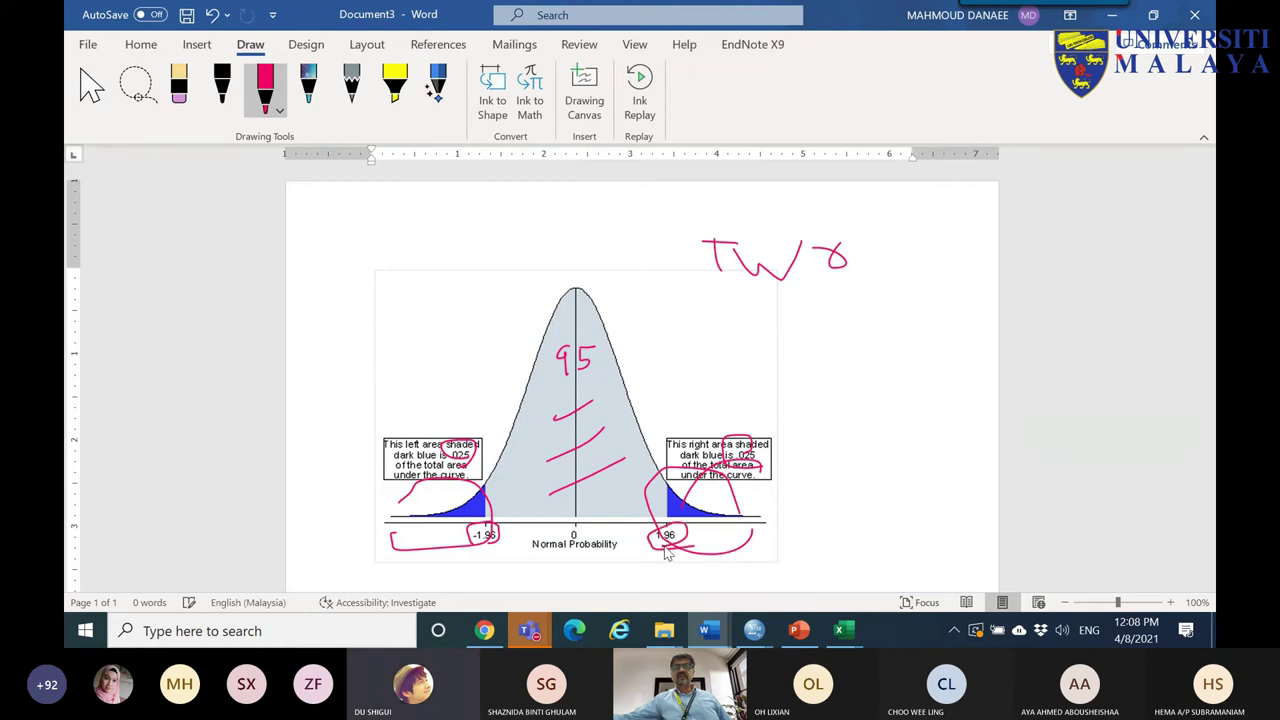
- Switch to Chrome and copy the blogs.oracle.com picture of the curve with one red 5.0% tail
scroll(670, 415, down, 4)
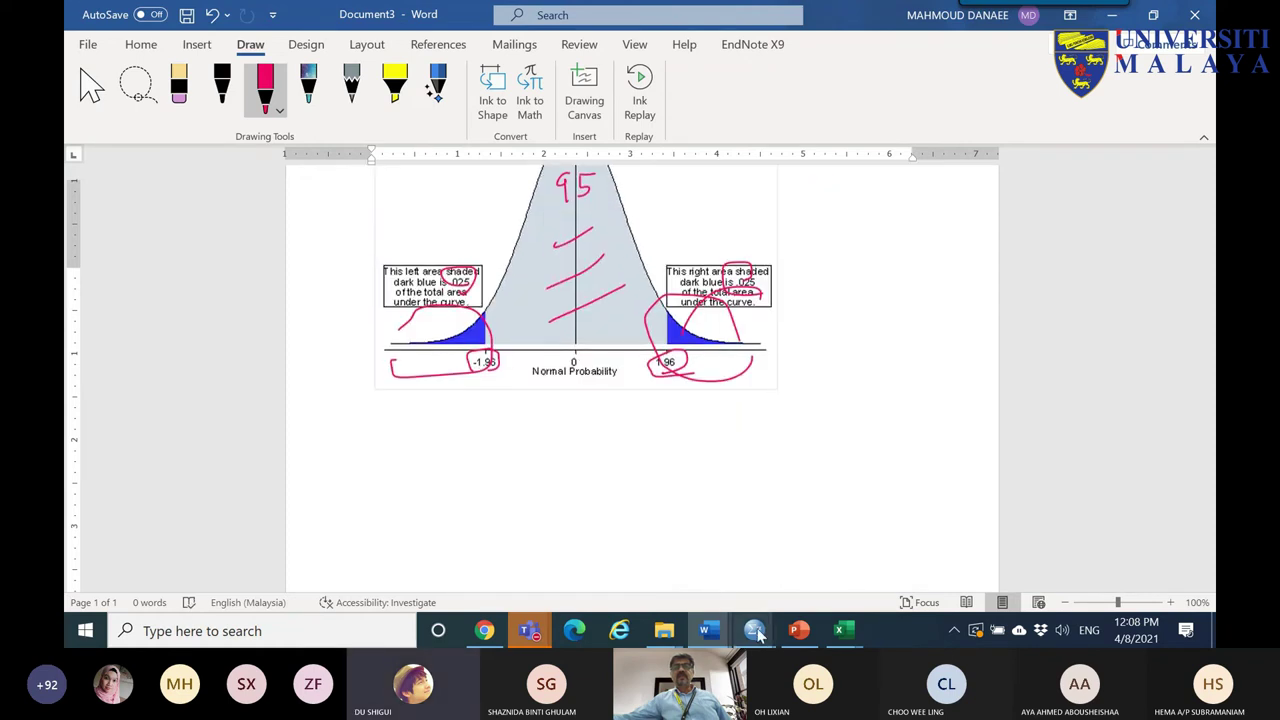
click(800, 632)
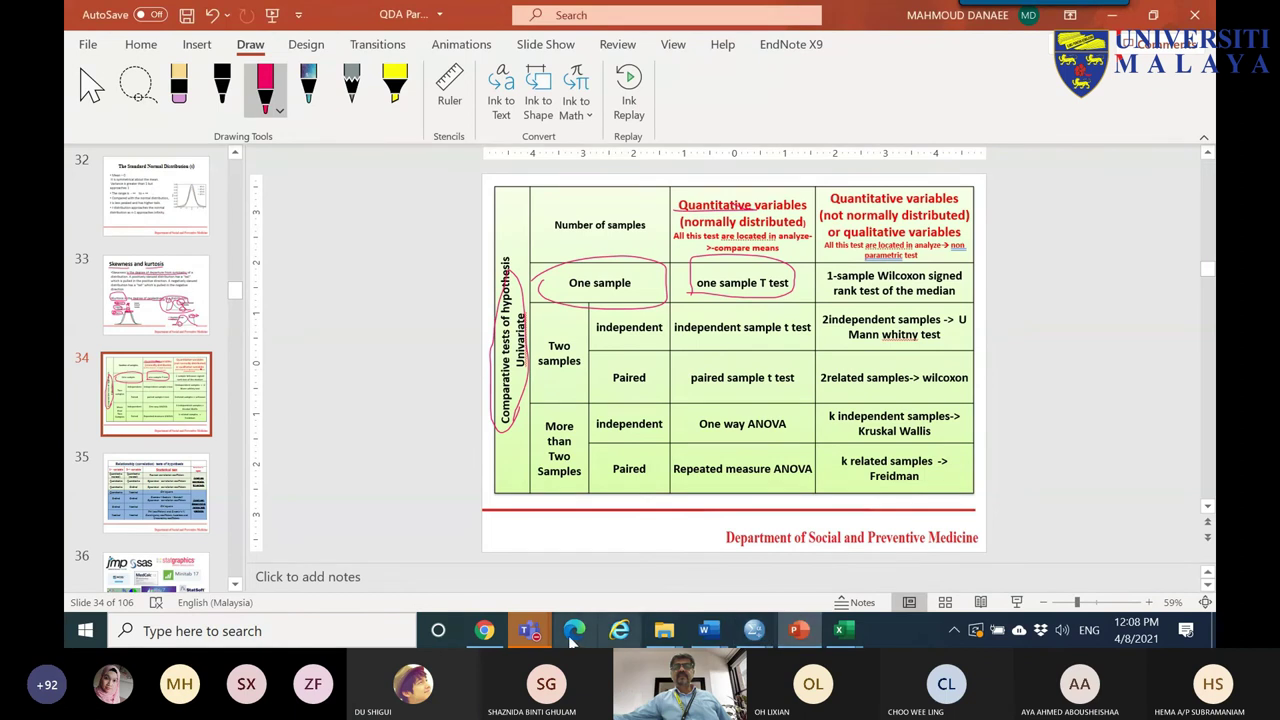
click(485, 630)
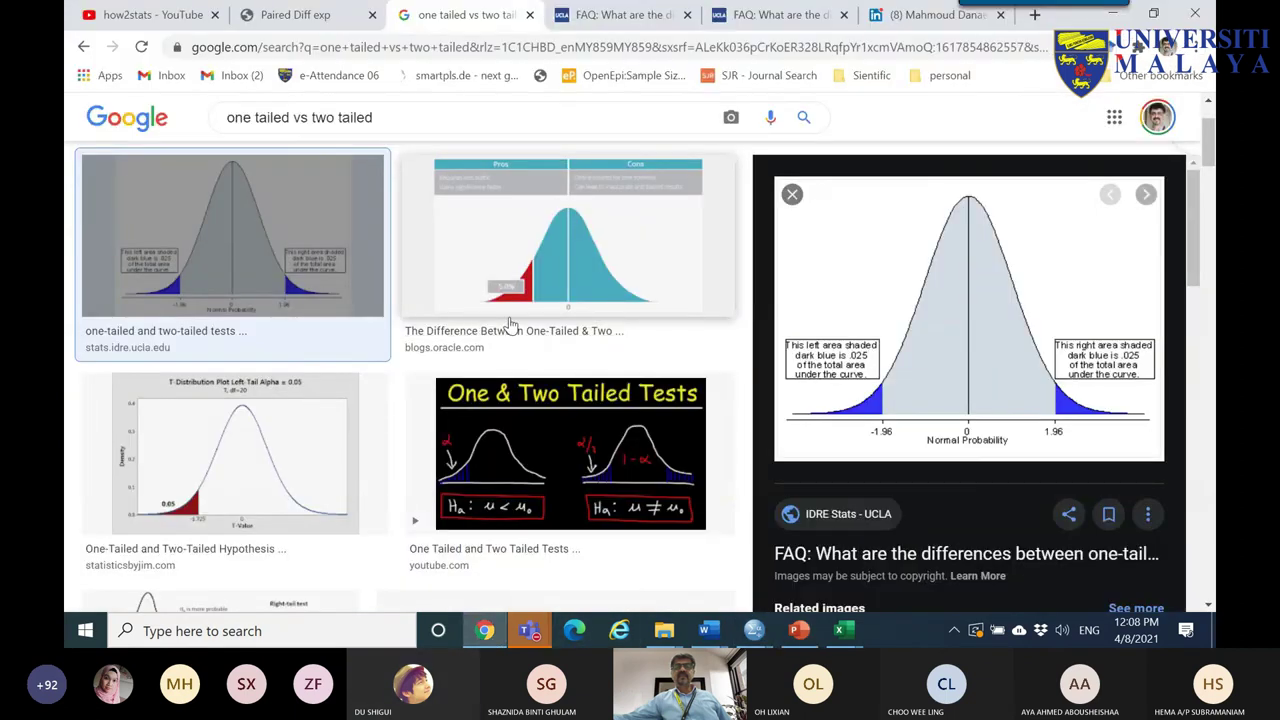
click(551, 246)
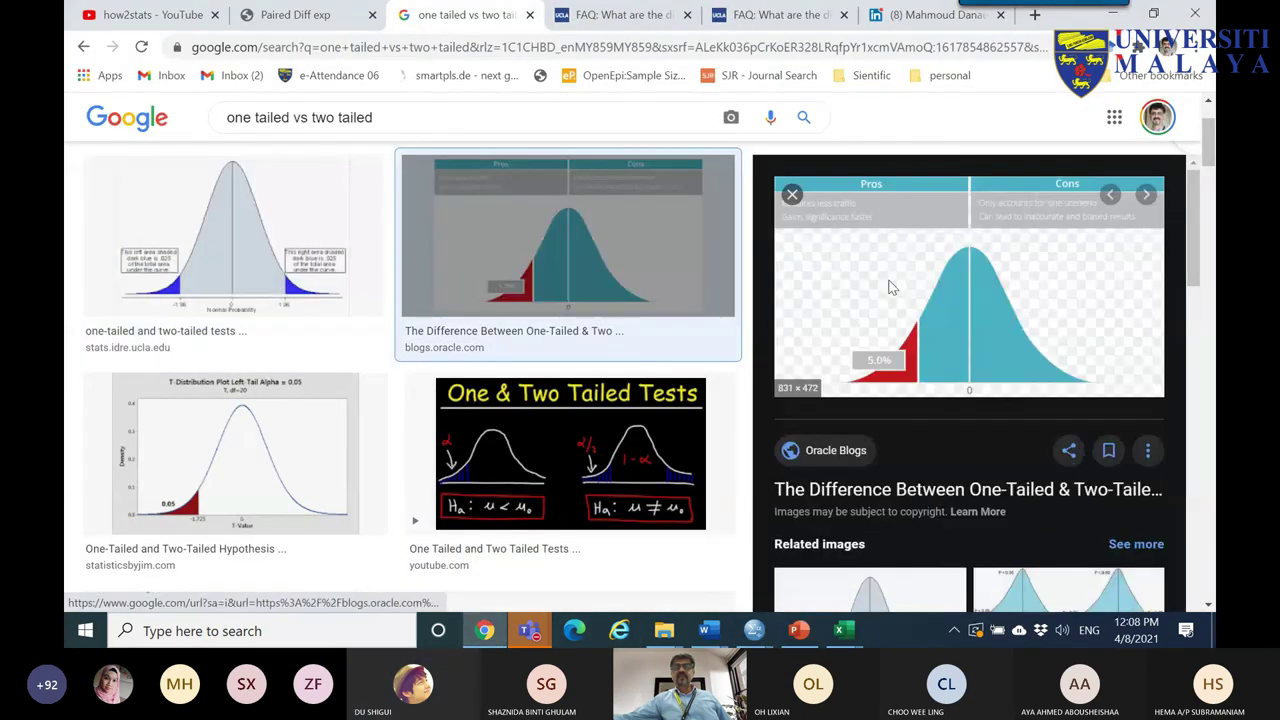
right_click(888, 280)
click(951, 512)
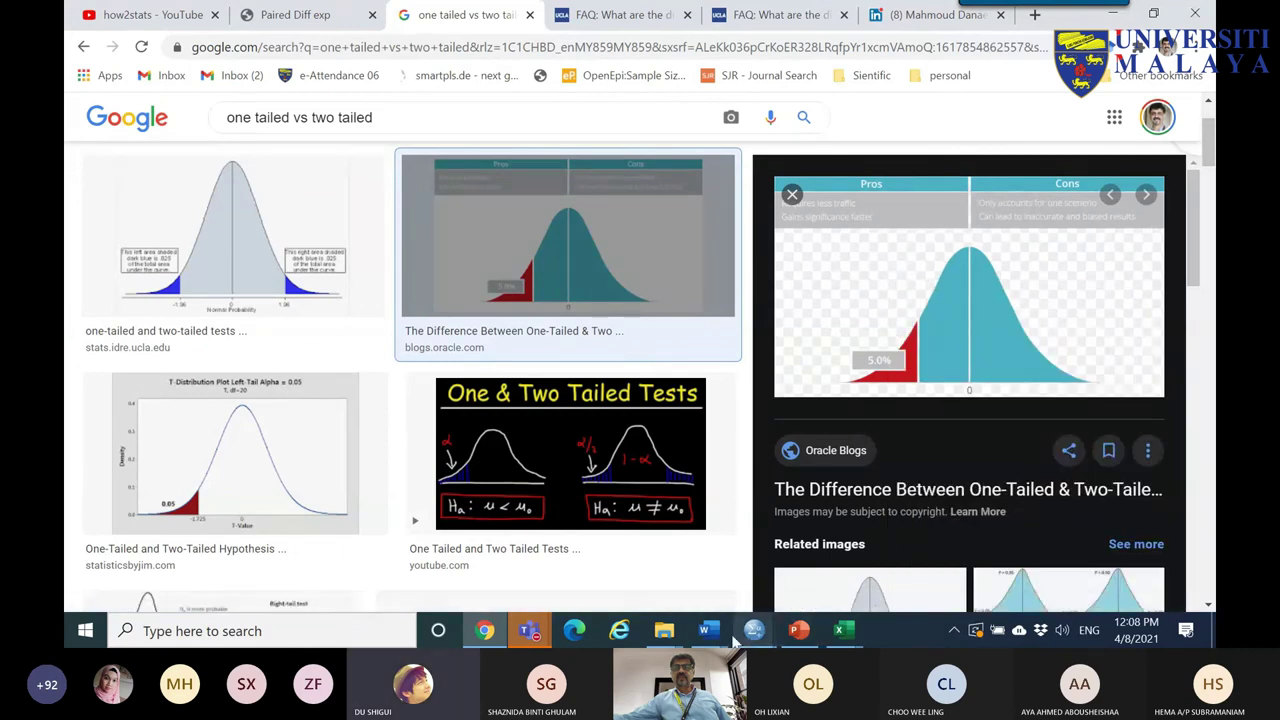
- Switch to Word's Document3 and paste the copied one-tailed curve picture below the two-tailed one
mouse_move(706, 630)
click(833, 582)
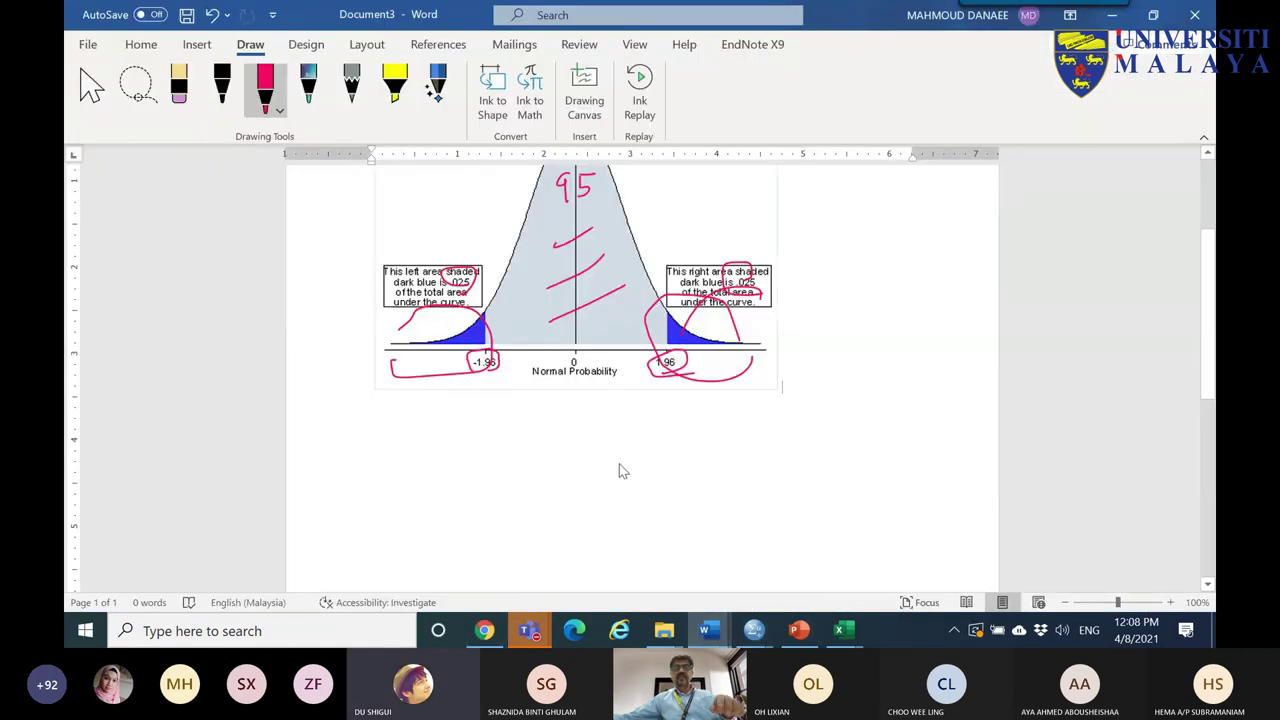
key(ctrl+v)
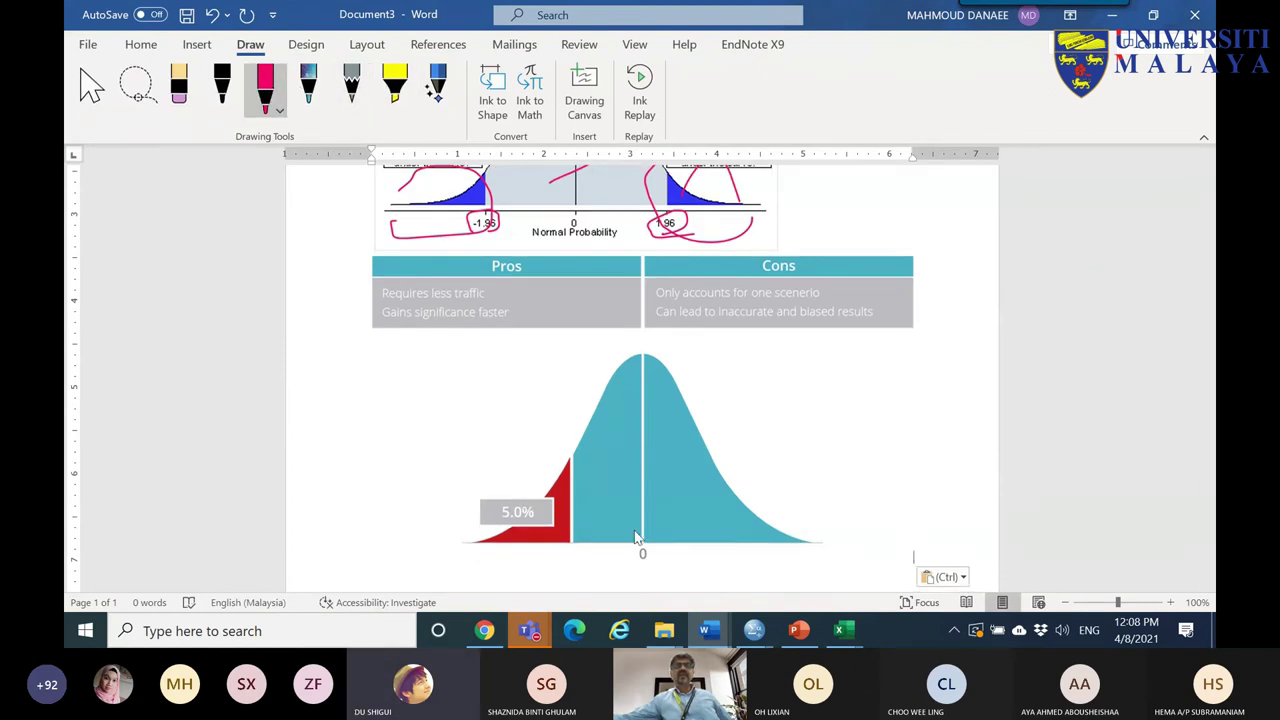
- In pink ink, outline the red 5.0% tail, mark its cut-off, draw side strokes and hatch the teal area
mouse_move(580, 549)
mouse_down()
mouse_move(483, 531)
mouse_move(526, 459)
mouse_move(567, 505)
mouse_move(563, 543)
mouse_up()
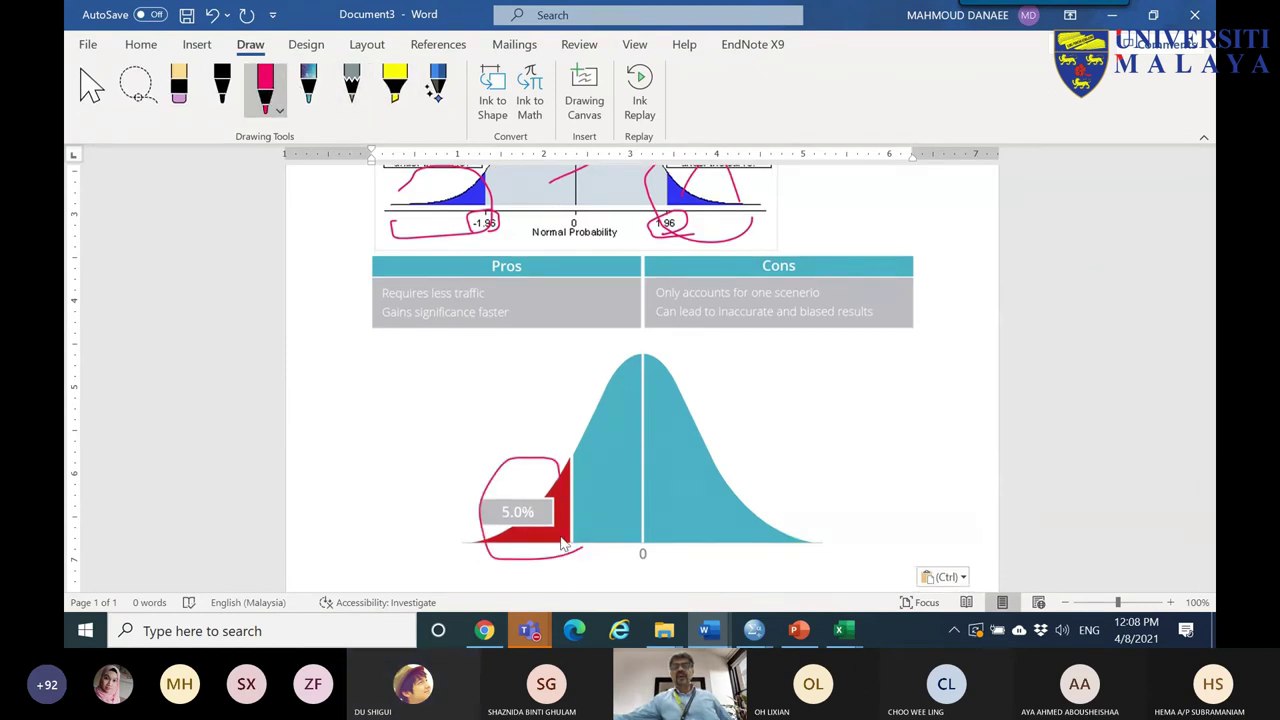
drag(502, 450, 413, 445)
drag(850, 438, 889, 464)
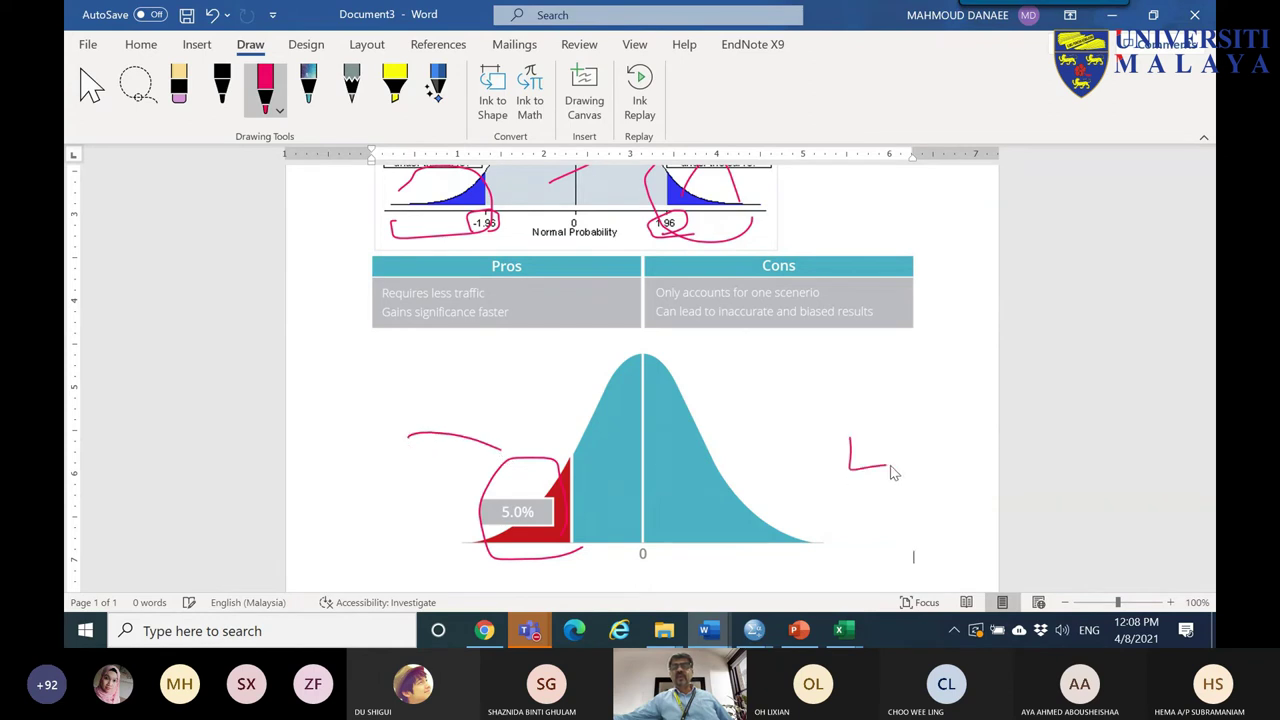
drag(577, 547, 577, 559)
mouse_move(706, 542)
mouse_down()
mouse_move(784, 524)
mouse_move(656, 506)
mouse_move(618, 491)
mouse_move(616, 460)
mouse_up()
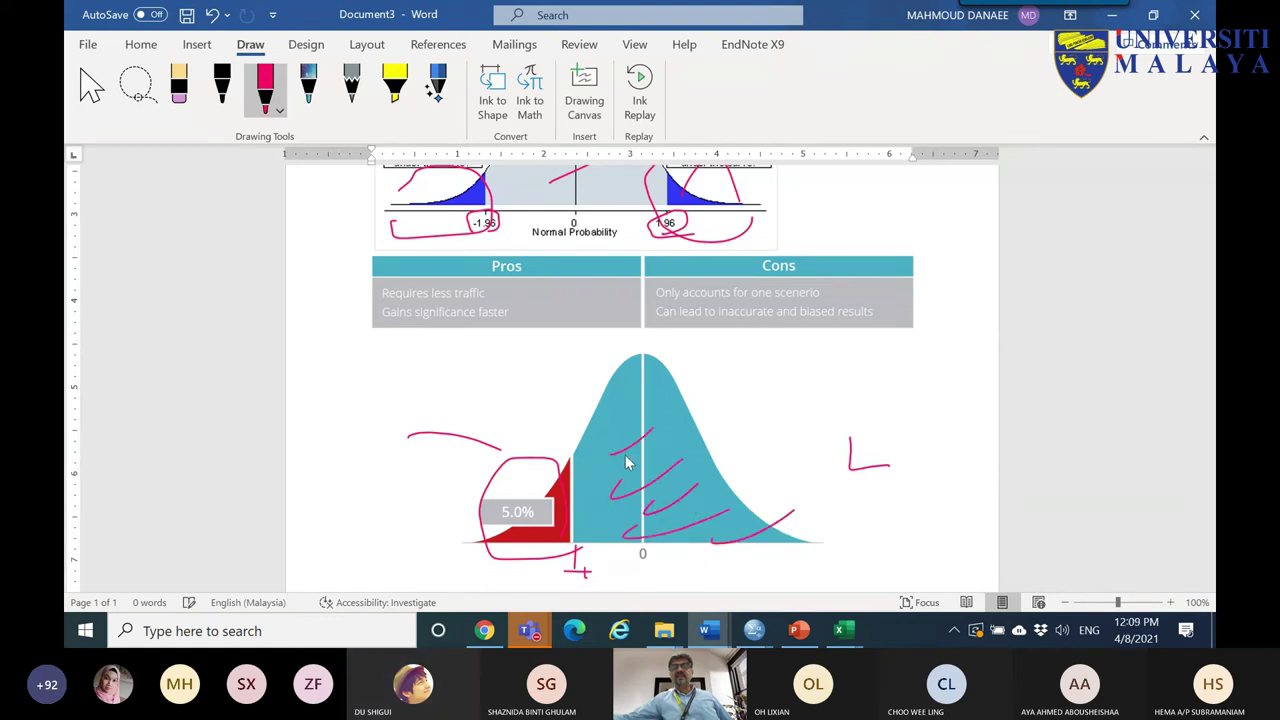
- Handwrite "ac" for the teal area and "Rej" for the red tail, and add matching marks to the two-tailed picture
mouse_move(692, 420)
mouse_down()
mouse_move(728, 400)
mouse_move(782, 398)
mouse_up()
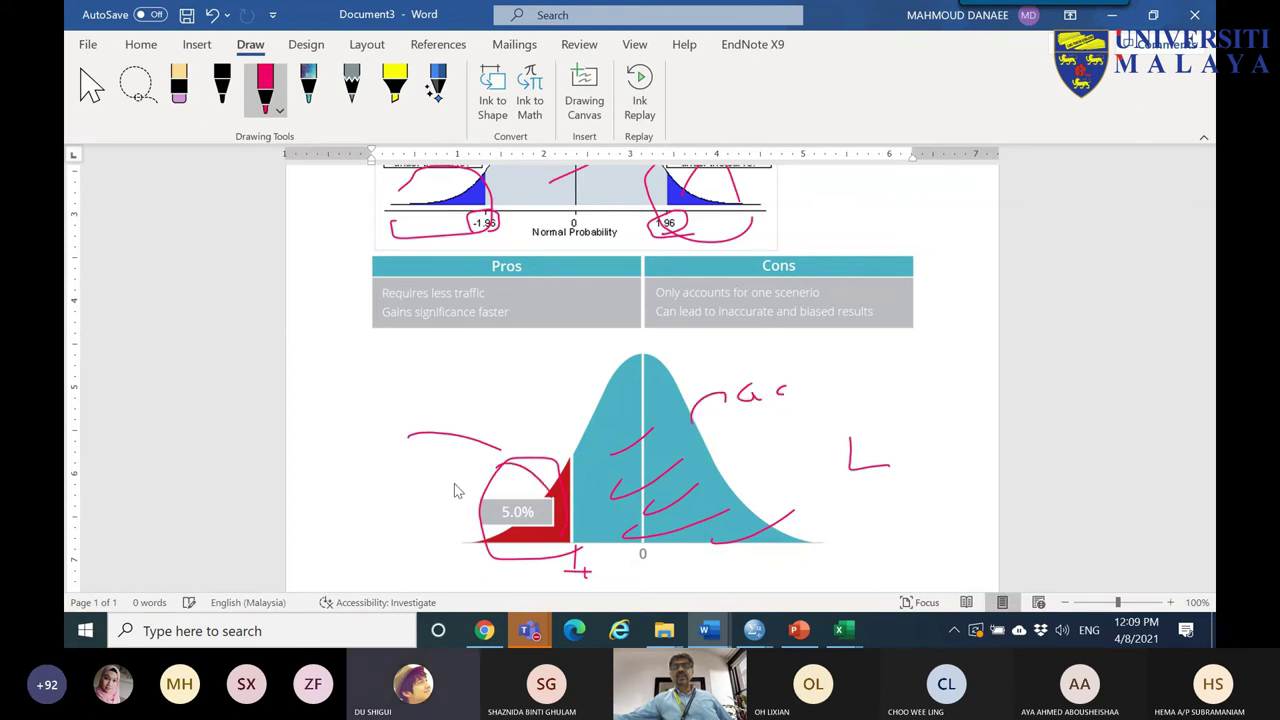
mouse_move(382, 470)
mouse_down()
mouse_move(409, 505)
mouse_move(421, 495)
mouse_move(425, 525)
mouse_up()
click(420, 477)
drag(702, 204, 766, 248)
mouse_move(582, 179)
mouse_down()
mouse_move(586, 202)
mouse_move(627, 188)
mouse_up()
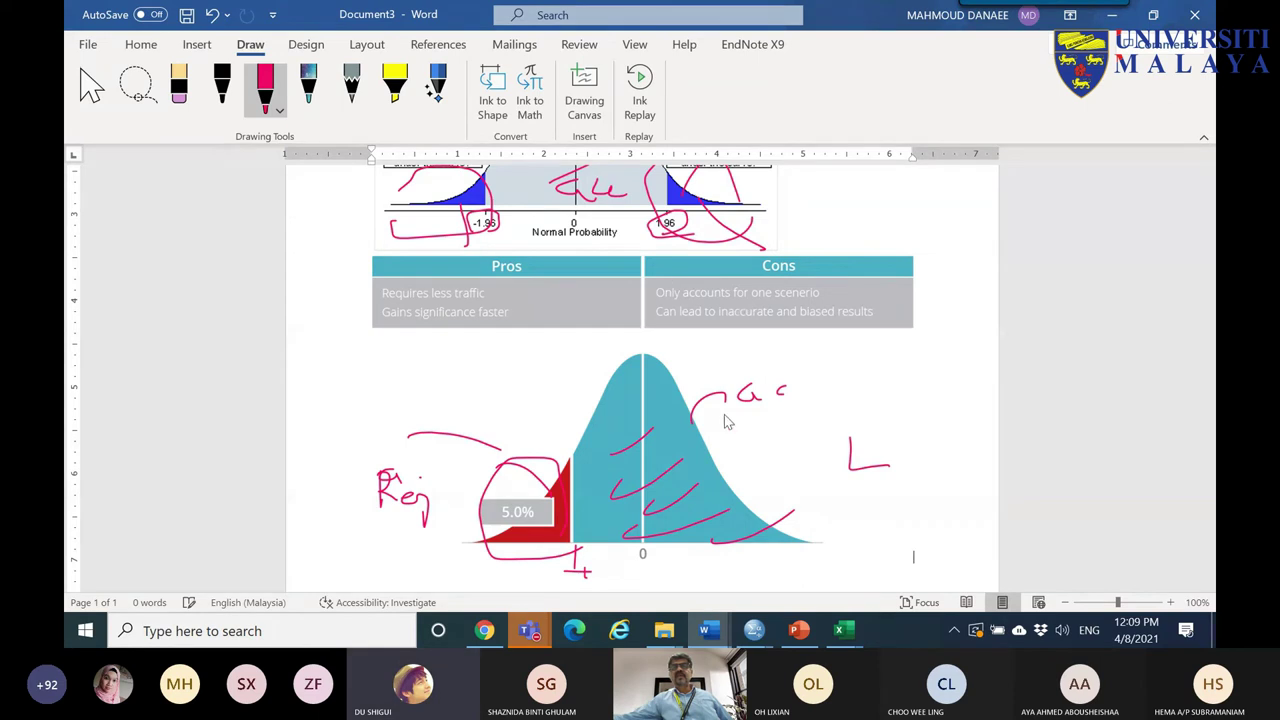
- Switch to Book2 in Excel and set the Sig. (2-tailed) value in cell E10 to 0.064
click(798, 630)
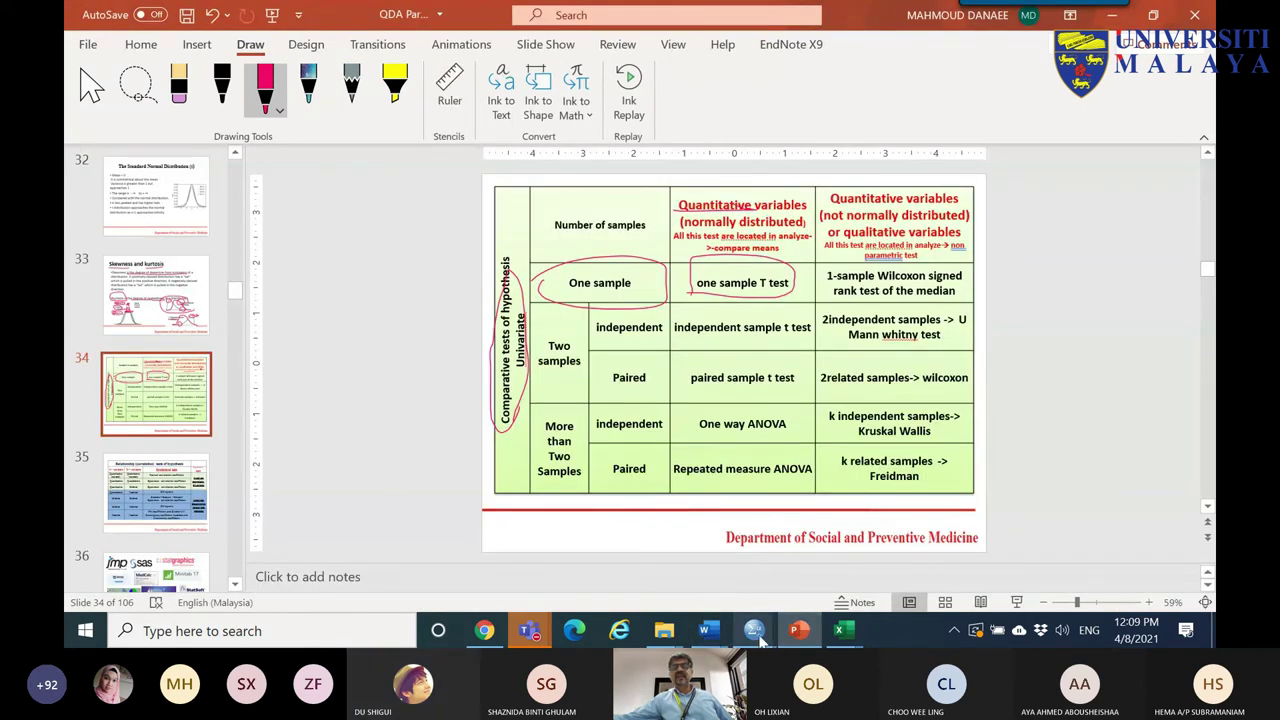
mouse_move(759, 641)
mouse_move(845, 630)
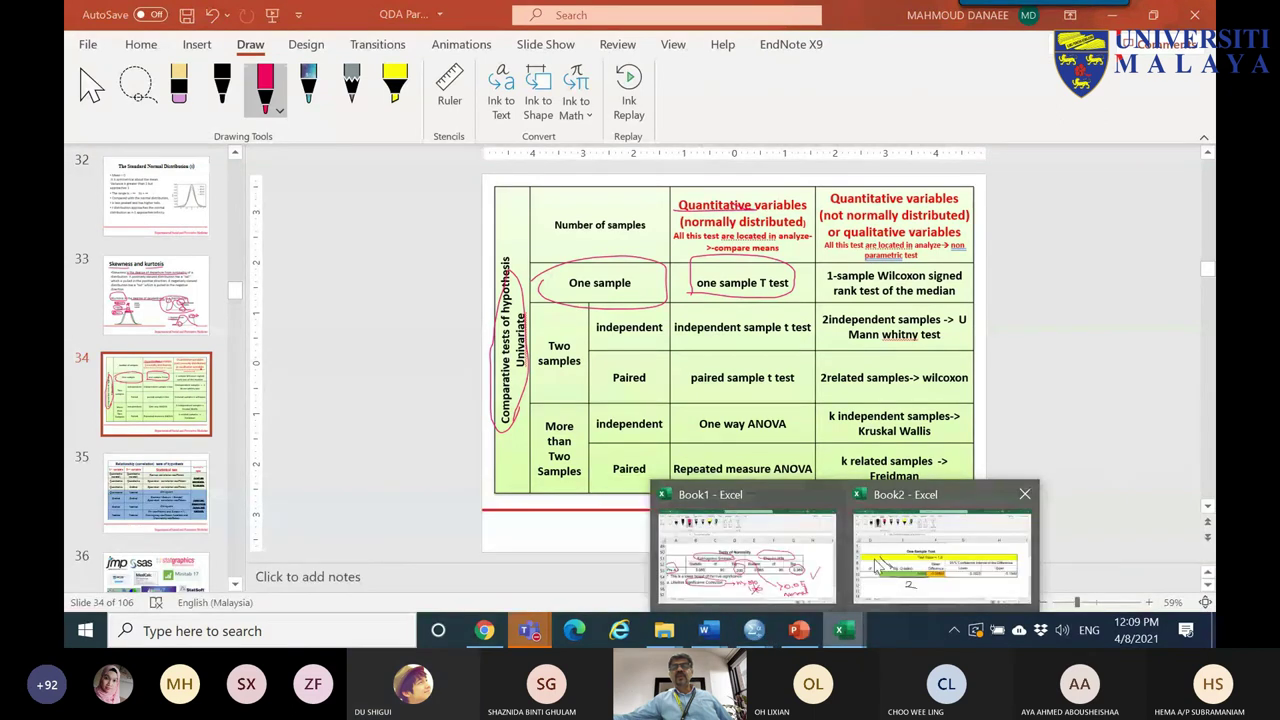
click(860, 560)
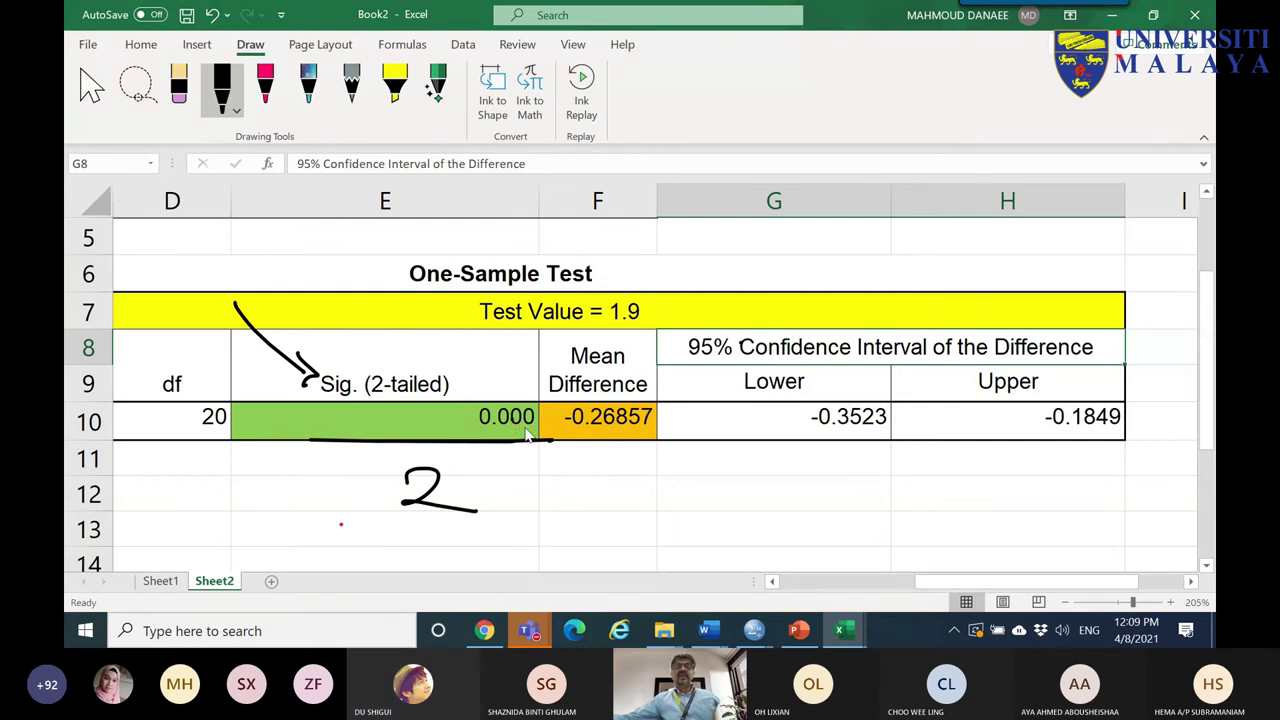
click(88, 88)
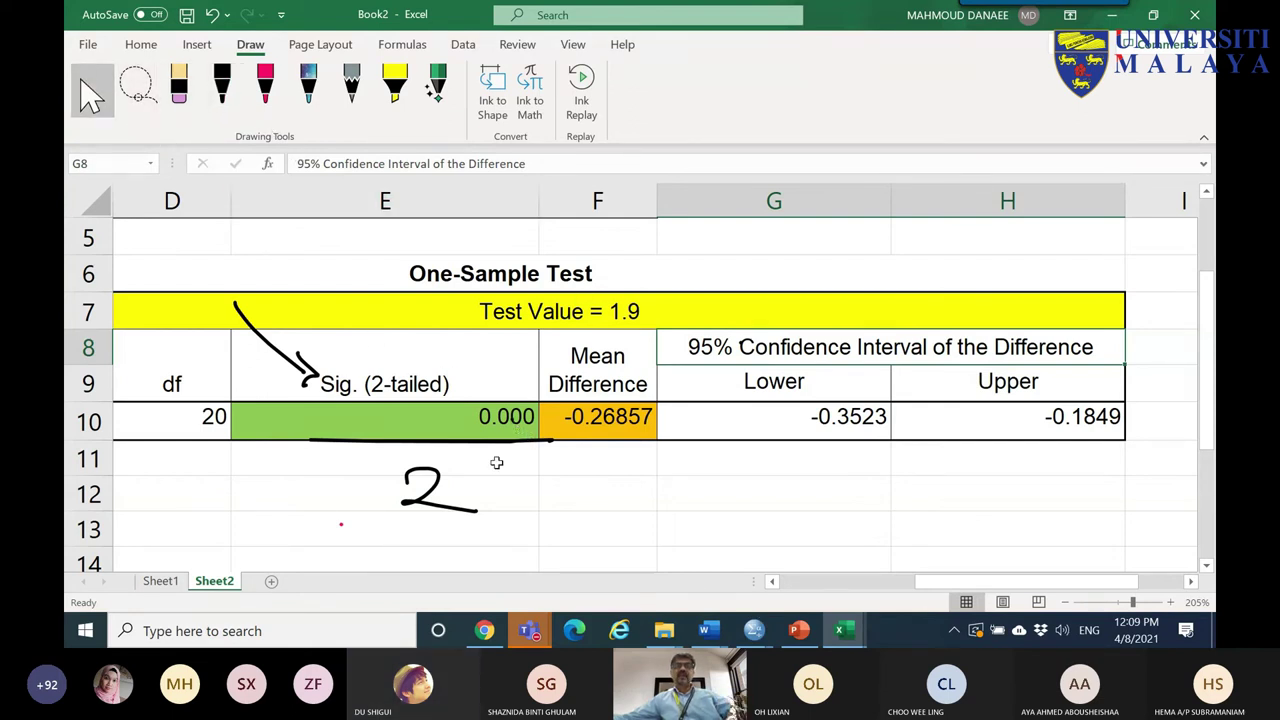
click(505, 439)
click(505, 427)
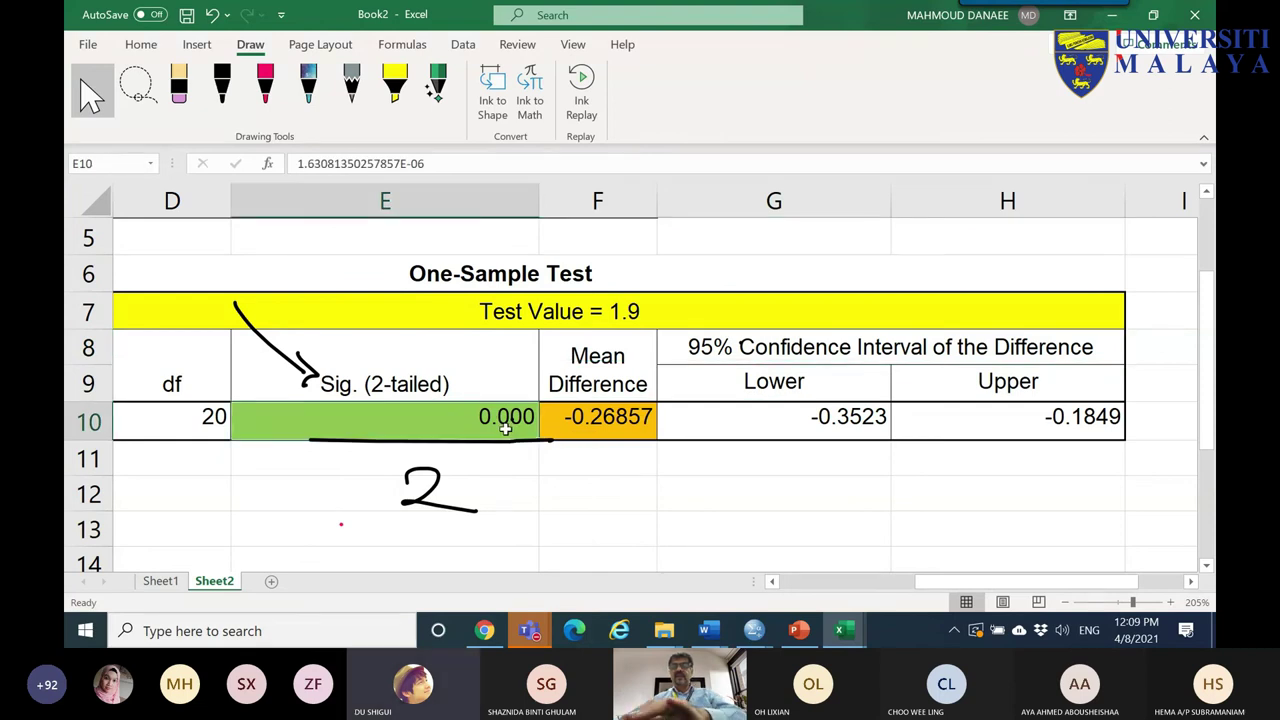
key(BackSpace)
text(.0)
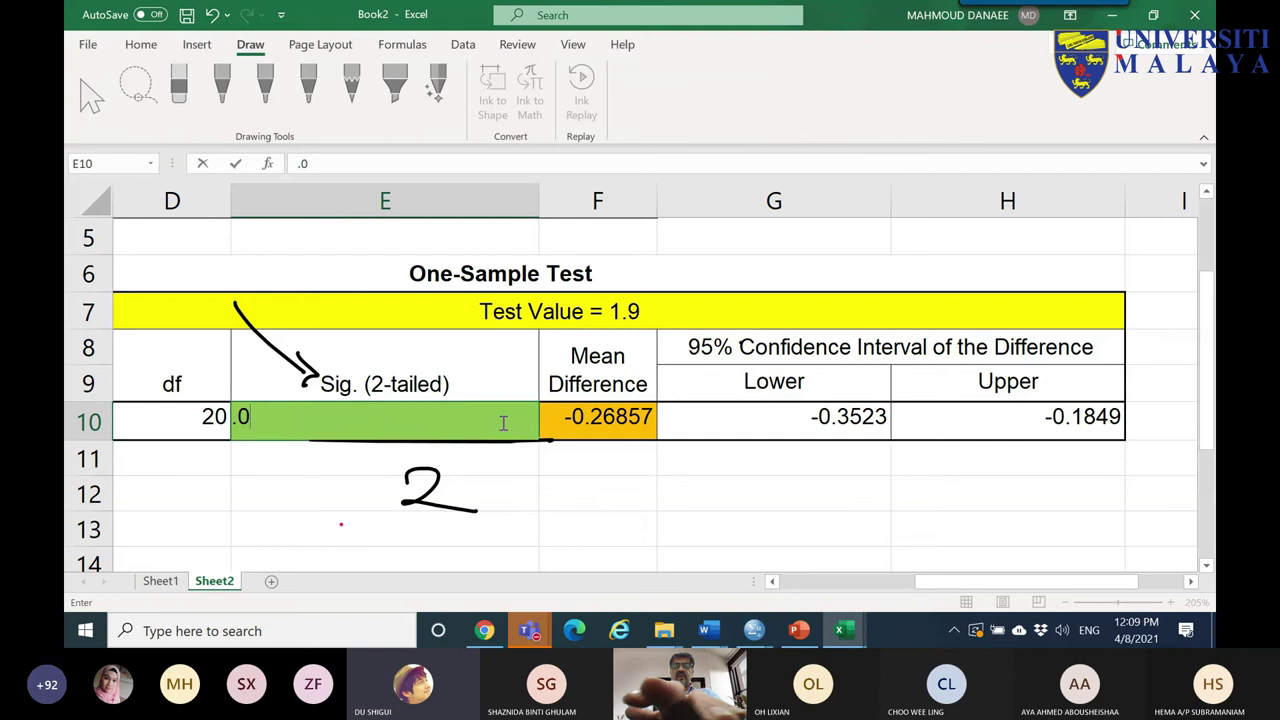
text(64)
key(Return)
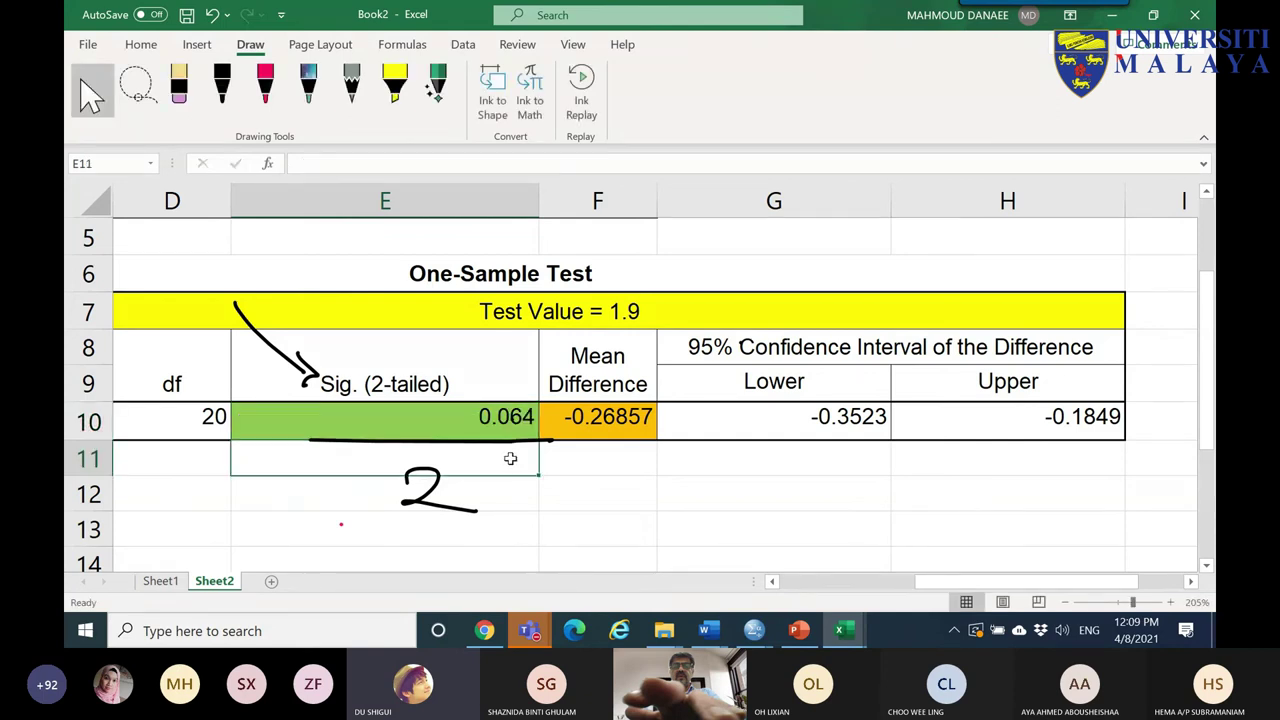
key(Up)
- Erase the black ink annotations, circle the 0.064 value in pink and draw a question mark below it
click(178, 88)
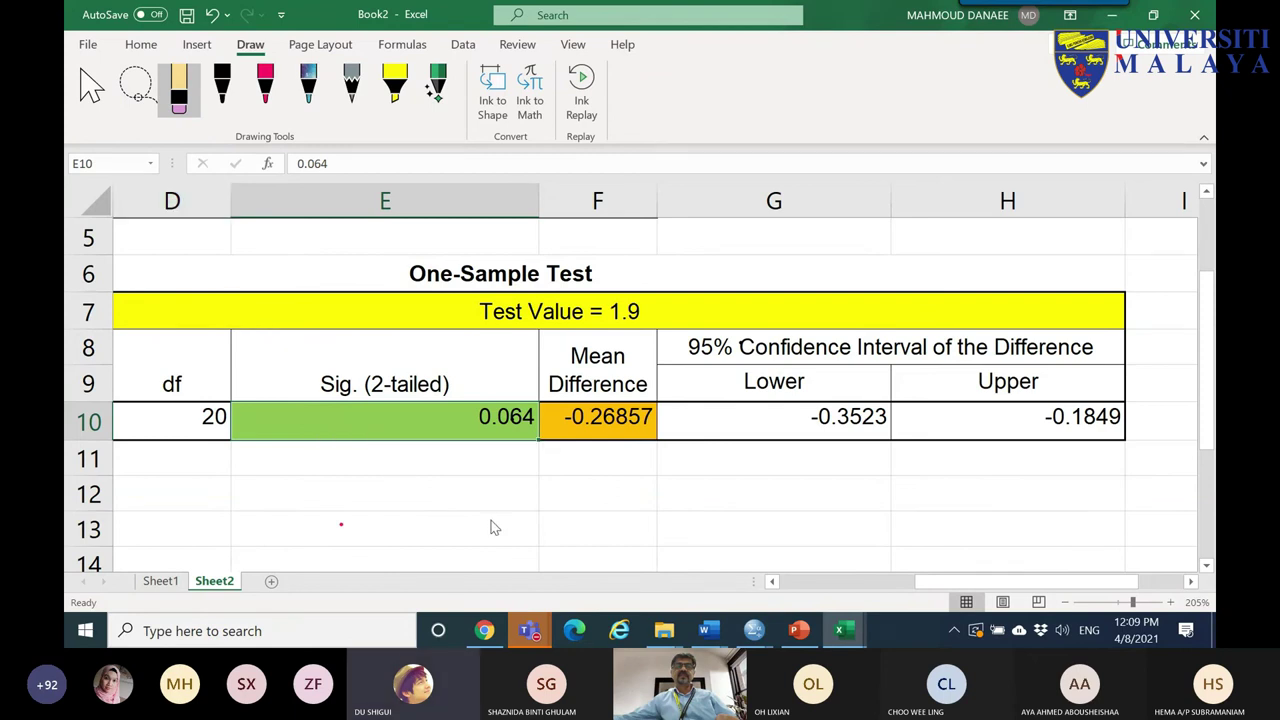
click(265, 85)
mouse_move(428, 396)
mouse_down()
mouse_move(470, 348)
mouse_move(530, 418)
mouse_move(462, 370)
mouse_up()
mouse_move(332, 482)
mouse_down()
mouse_move(366, 496)
mouse_move(355, 510)
mouse_up()
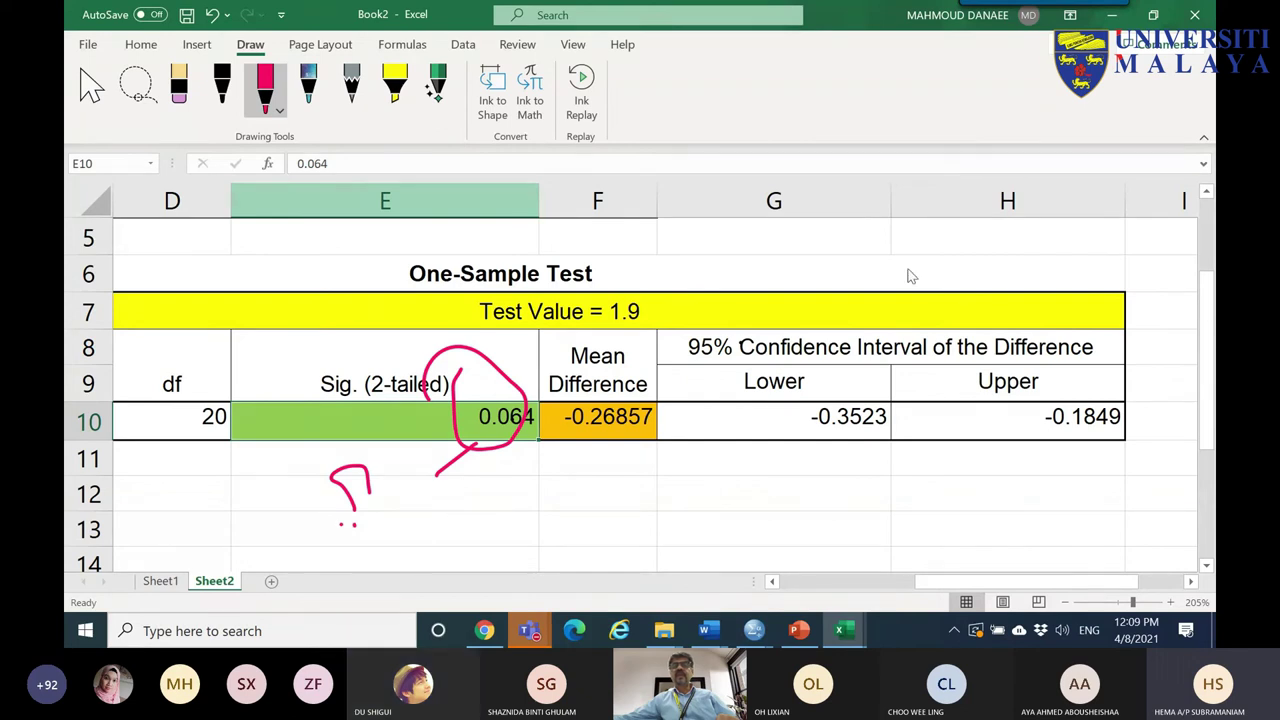
- Draw a line split by a tick above the table, outline "Sig. (2-tailed)" and draw an arrow out from 0.064
drag(771, 263, 935, 264)
drag(854, 241, 855, 272)
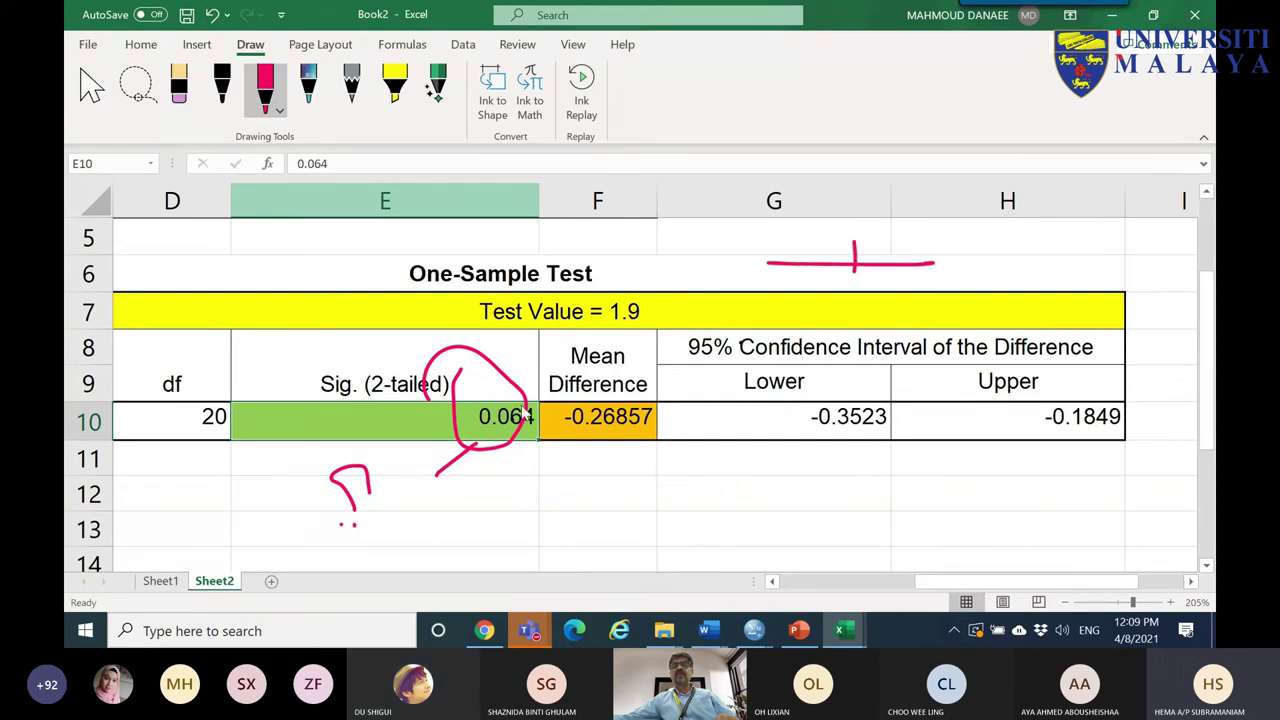
mouse_move(316, 358)
mouse_down()
mouse_move(414, 372)
mouse_move(332, 405)
mouse_move(300, 390)
mouse_move(320, 397)
mouse_up()
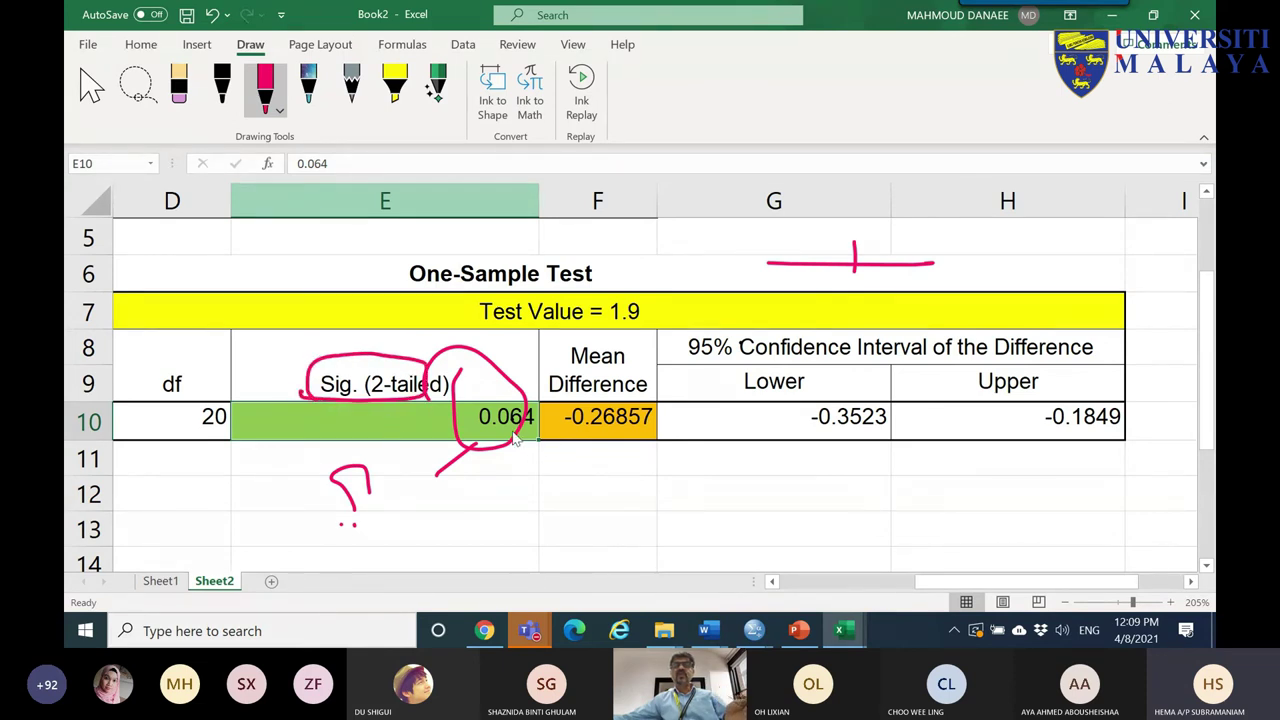
drag(513, 445, 568, 482)
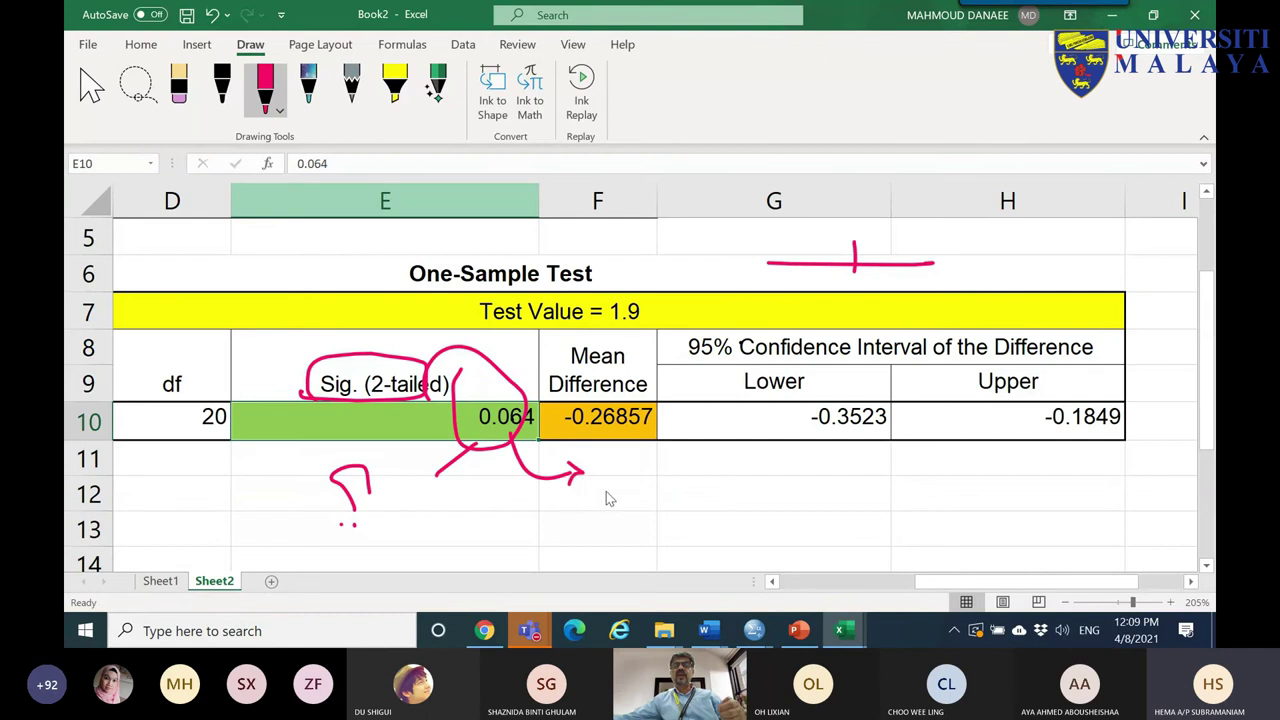
- Handwrite "0.064 / 2 = 0.032" with a check mark below the table, outline each number and note "No" beside 0.064
click(677, 473)
mouse_move(714, 461)
mouse_down()
mouse_move(806, 471)
mouse_move(801, 480)
mouse_up()
mouse_move(646, 506)
mouse_down()
mouse_move(785, 504)
mouse_move(737, 546)
mouse_move(748, 544)
mouse_up()
mouse_move(800, 502)
mouse_down()
mouse_move(828, 500)
mouse_move(868, 530)
mouse_move(878, 506)
mouse_move(940, 530)
mouse_move(935, 505)
mouse_move(976, 500)
mouse_move(962, 515)
mouse_up()
click(906, 515)
mouse_move(990, 492)
mouse_down()
mouse_move(1047, 517)
mouse_move(1075, 465)
mouse_up()
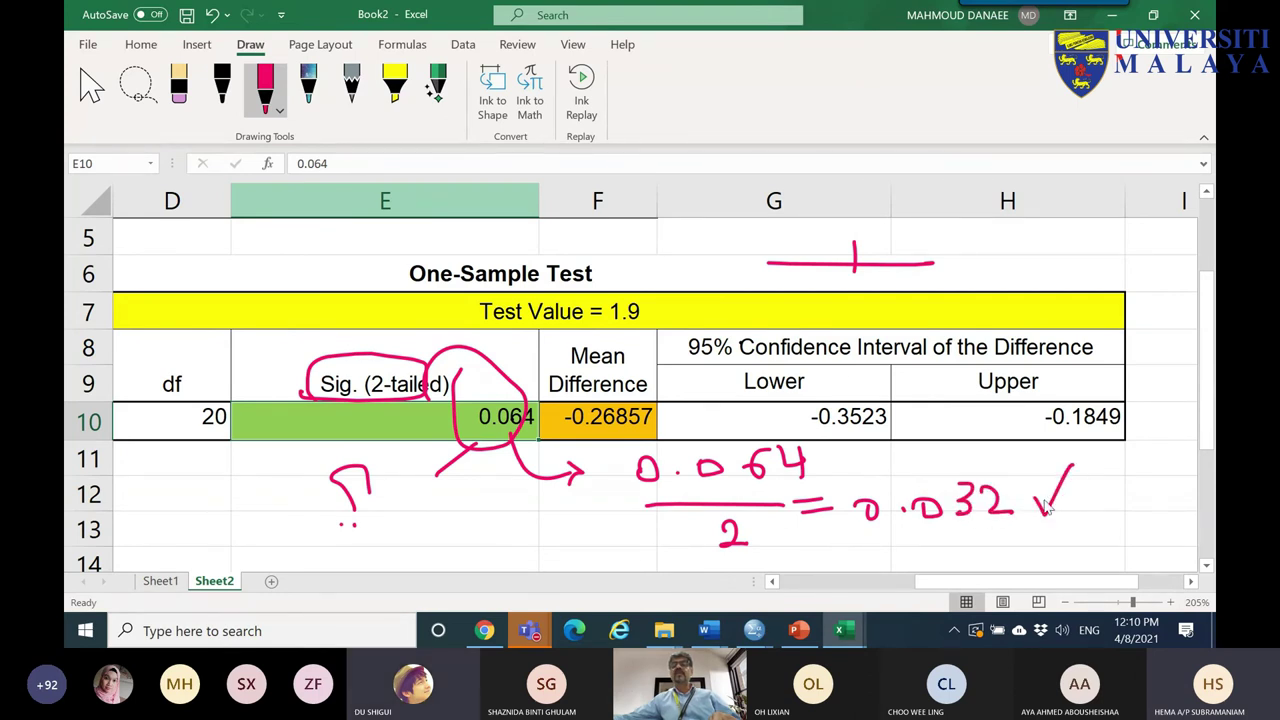
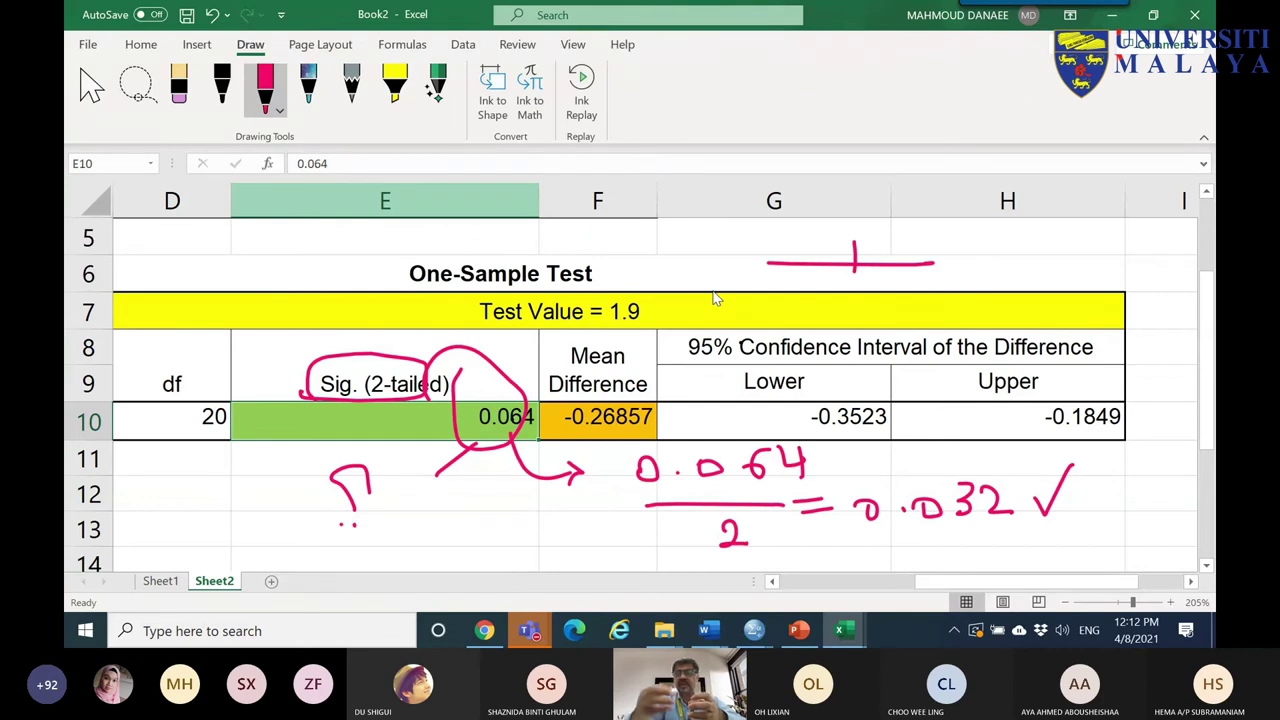
mouse_move(830, 488)
mouse_down()
mouse_move(665, 507)
mouse_move(590, 471)
mouse_move(770, 427)
mouse_move(823, 480)
mouse_move(829, 455)
mouse_move(901, 430)
mouse_move(990, 475)
mouse_move(1013, 533)
mouse_move(900, 547)
mouse_move(856, 488)
mouse_up()
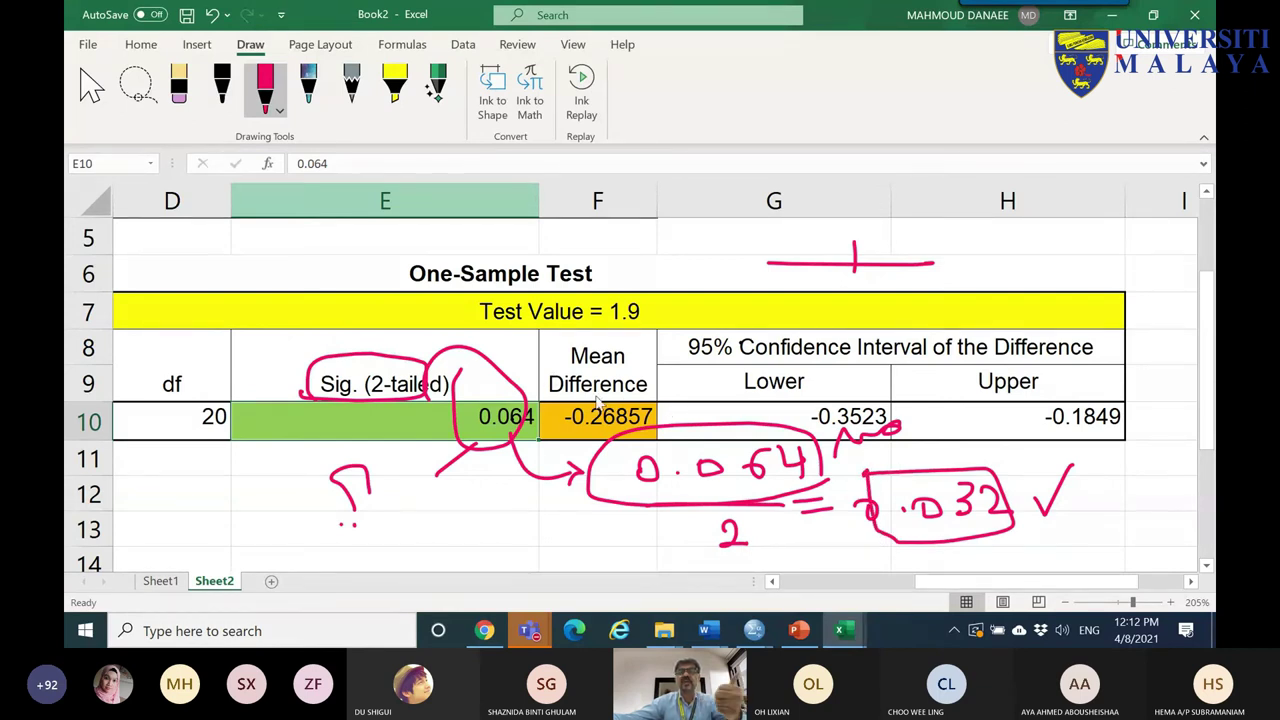
mouse_move(766, 530)
mouse_down()
mouse_move(737, 552)
mouse_move(697, 514)
mouse_move(766, 532)
mouse_up()
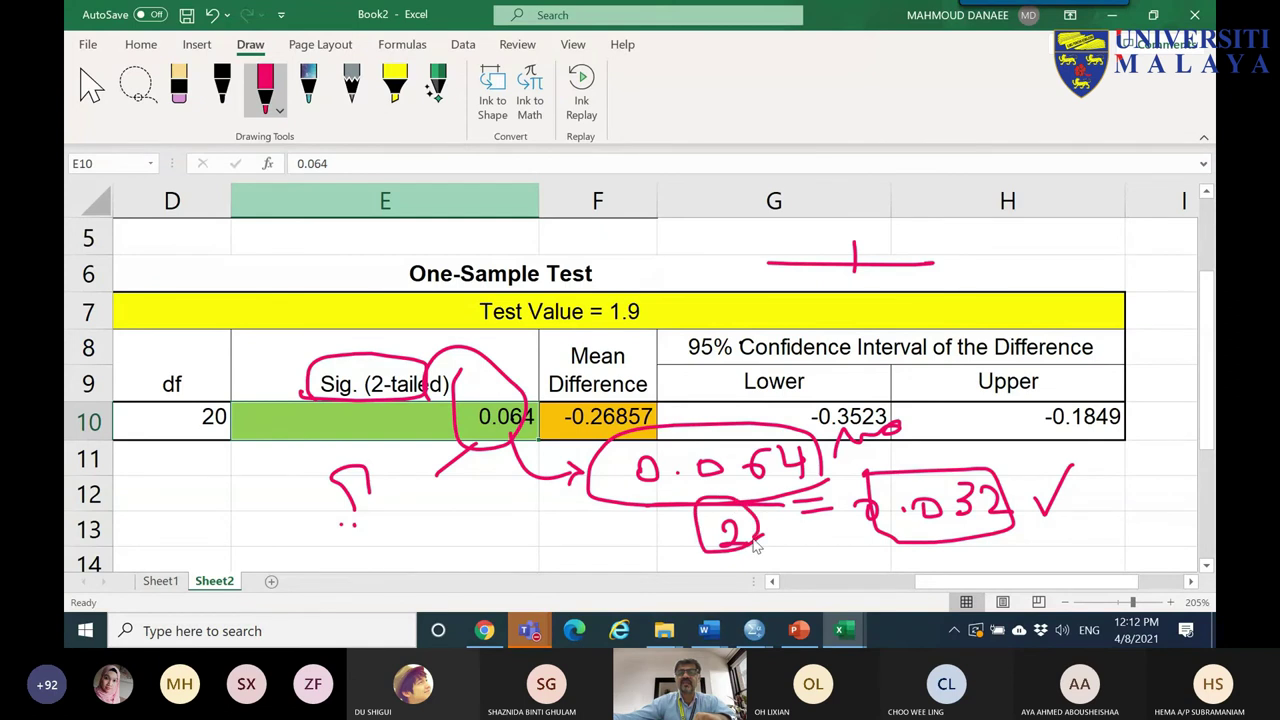
- Switch to the EFA.sav data set in SPSS and open the Bivariate Correlations dialog
mouse_move(762, 633)
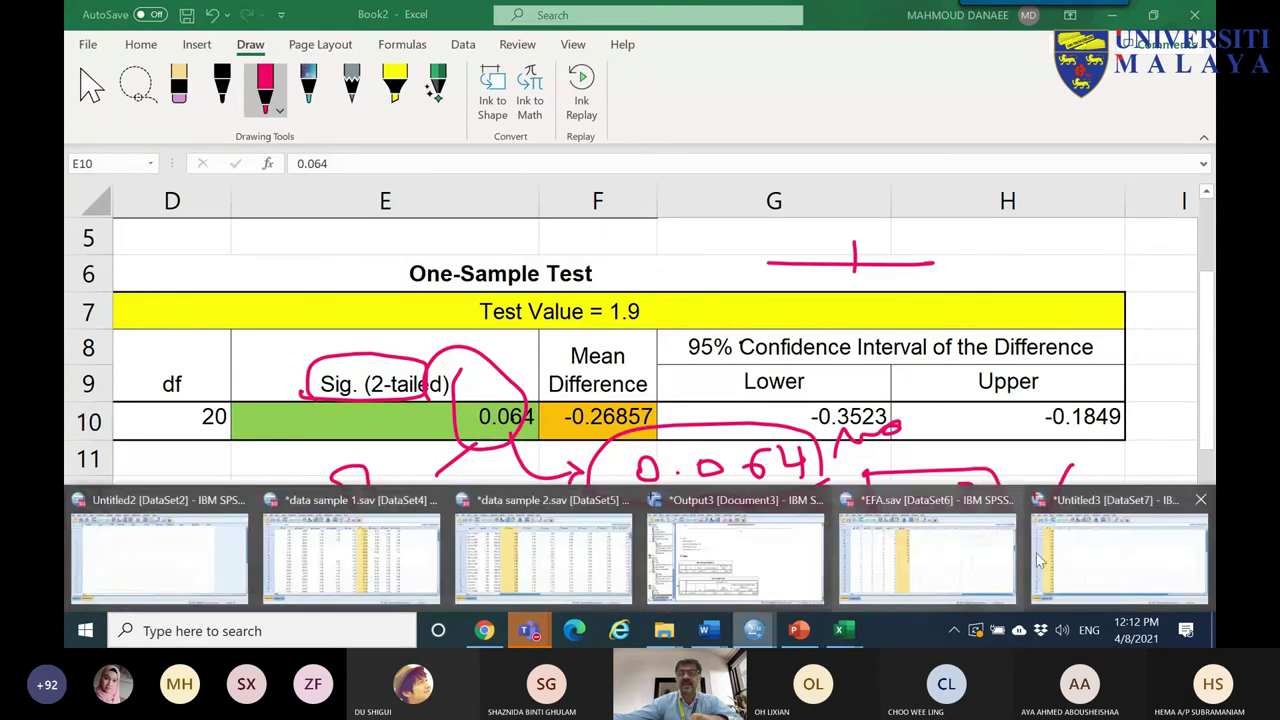
click(1120, 560)
mouse_move(754, 630)
click(1050, 560)
click(316, 30)
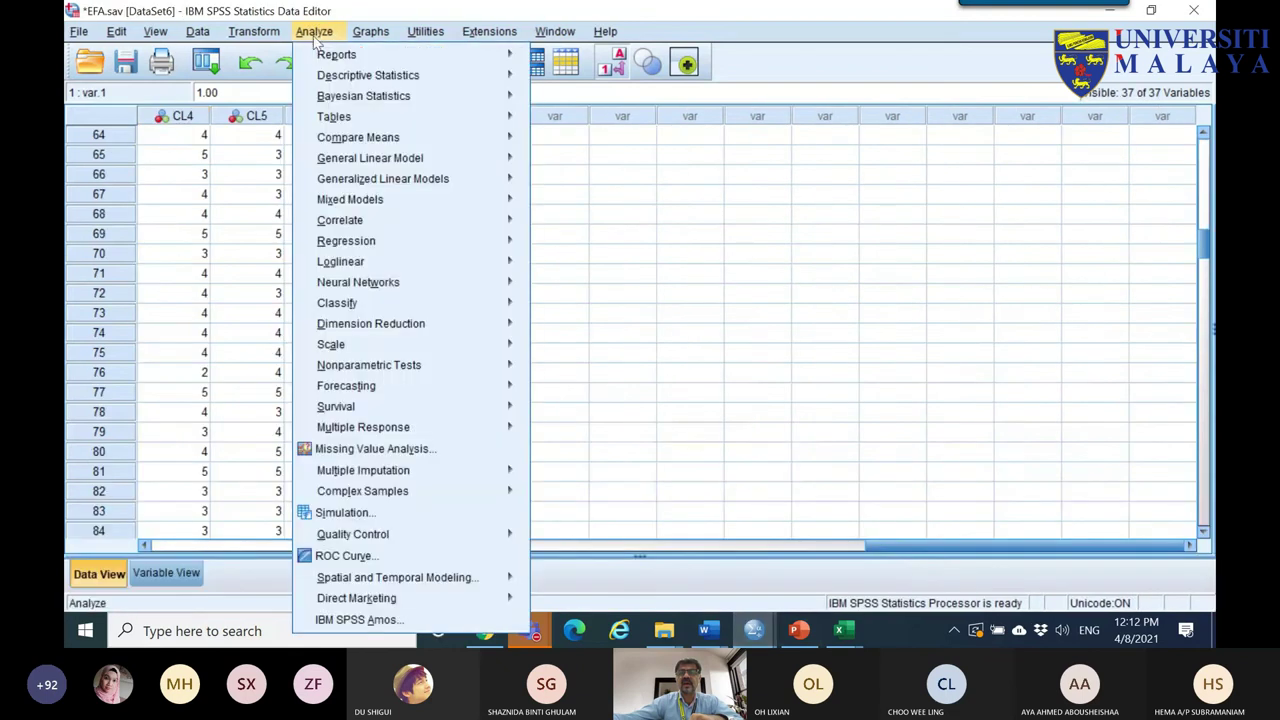
mouse_move(347, 228)
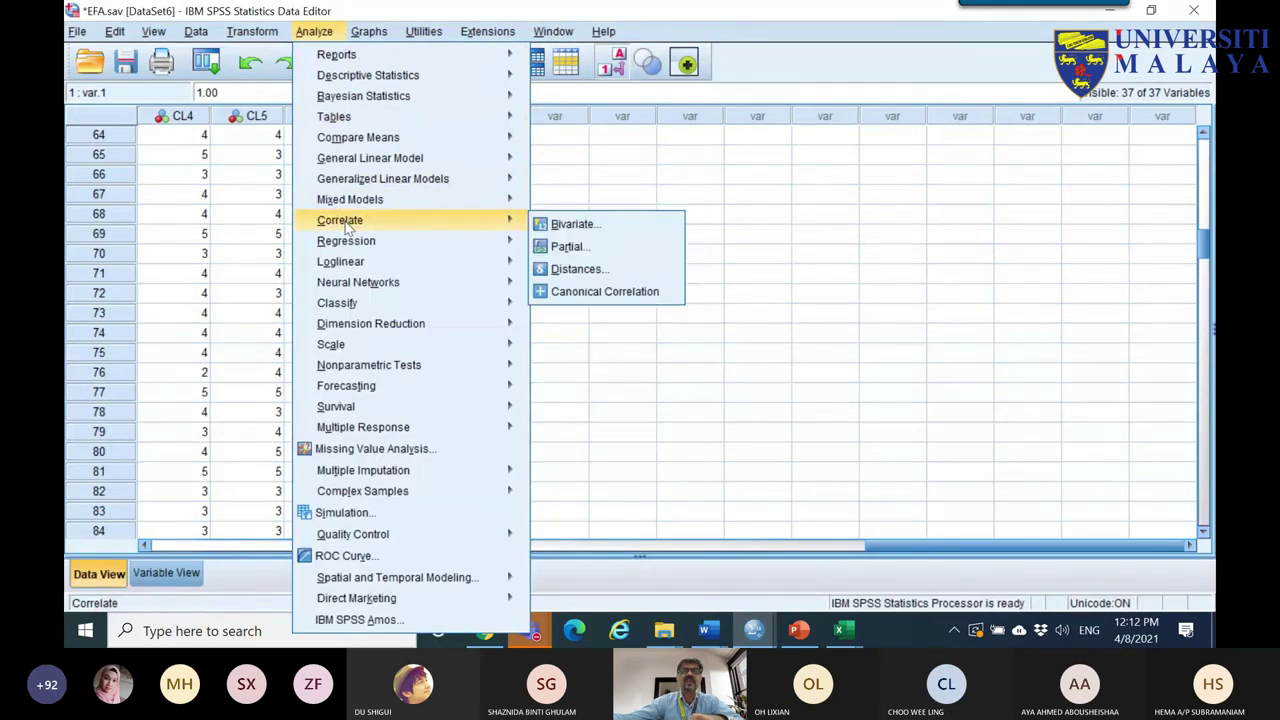
click(565, 226)
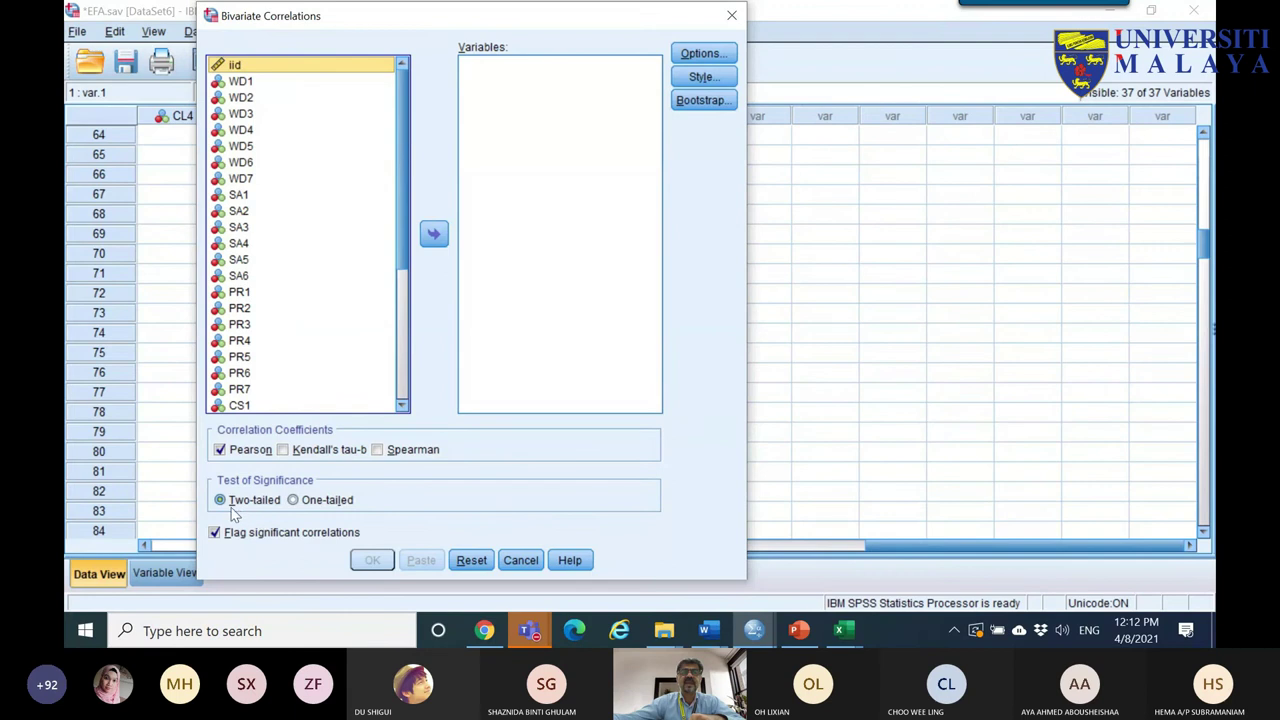
- Alternate the correlation's test of significance between two-tailed and one-tailed, ending on one-tailed
click(309, 505)
click(256, 506)
click(312, 505)
click(256, 506)
click(314, 505)
click(258, 506)
click(320, 505)
click(256, 506)
click(312, 505)
click(258, 506)
click(312, 505)
click(258, 506)
click(313, 505)
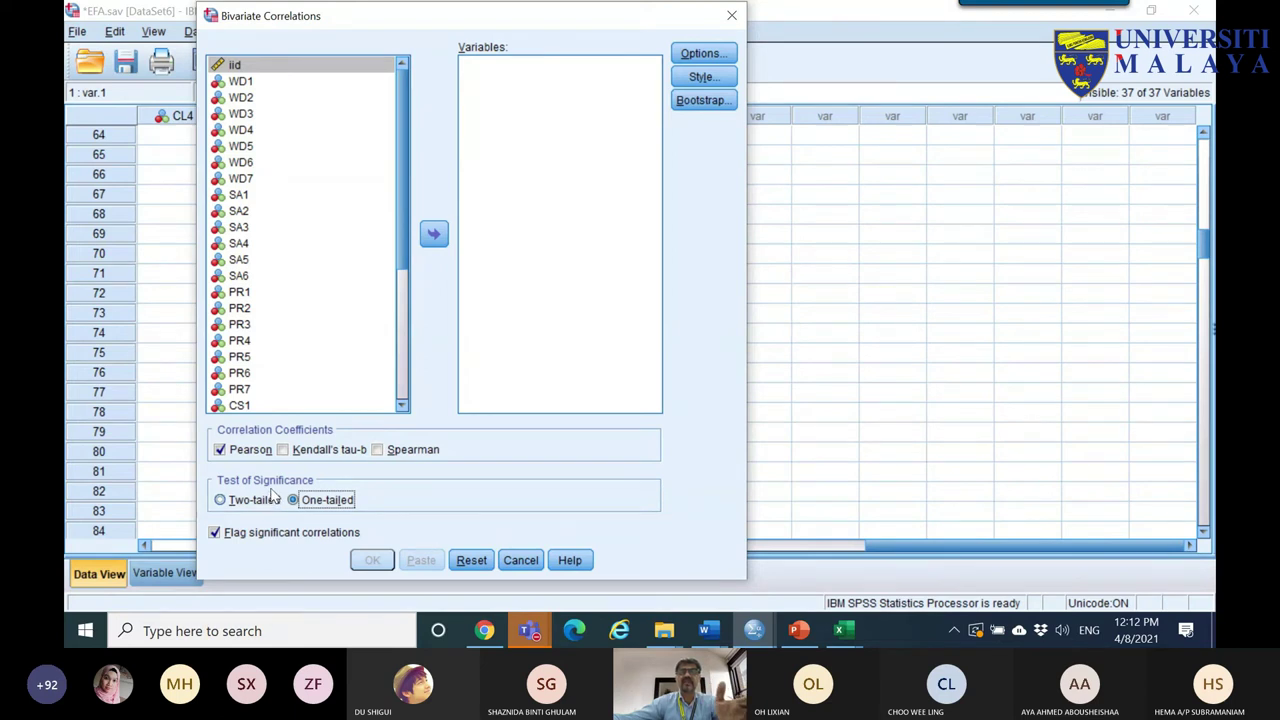
- Launch SmartPLS from the desktop, open "model hads" from the Cancer project and maximize the window
key(super+d)
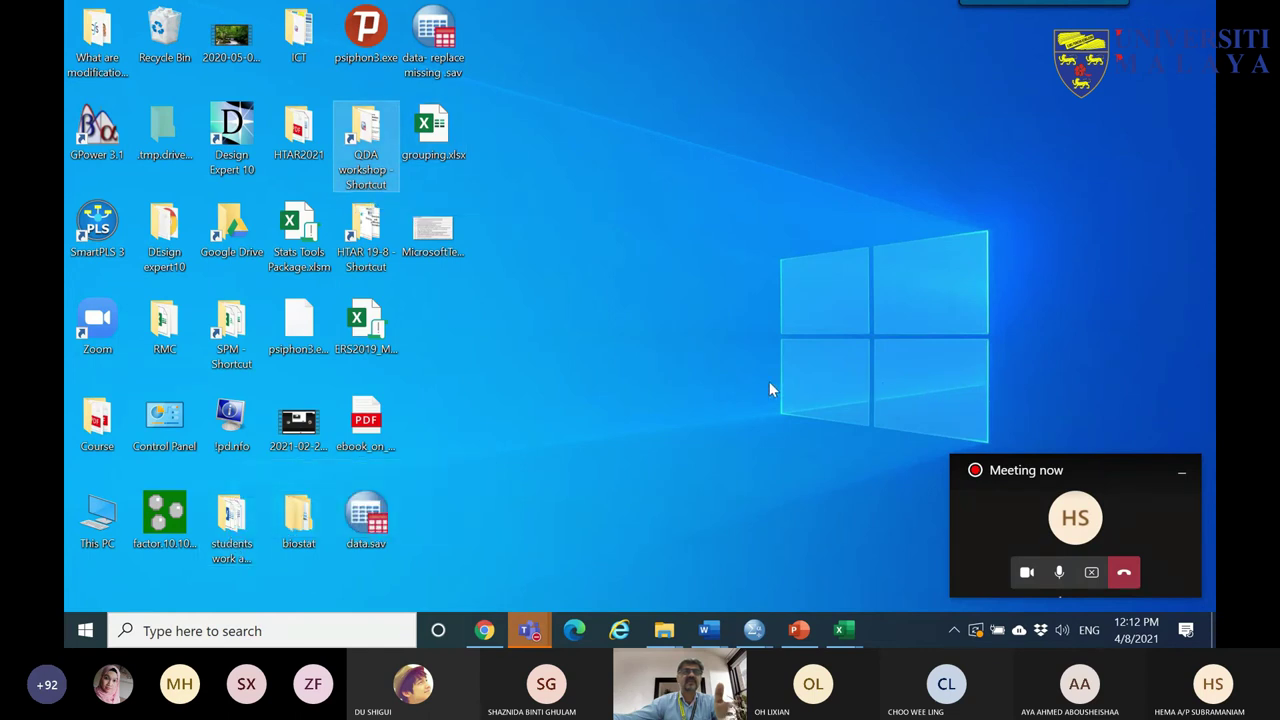
click(108, 232)
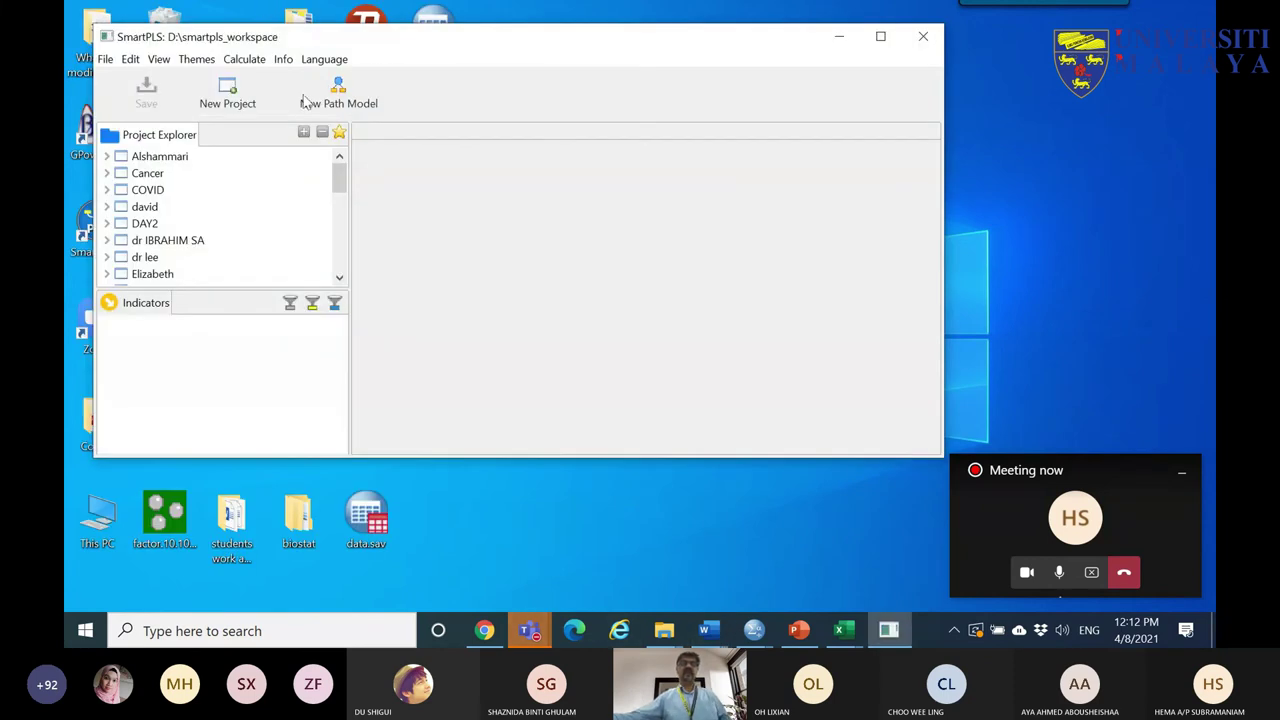
click(147, 173)
click(107, 175)
double_click(160, 207)
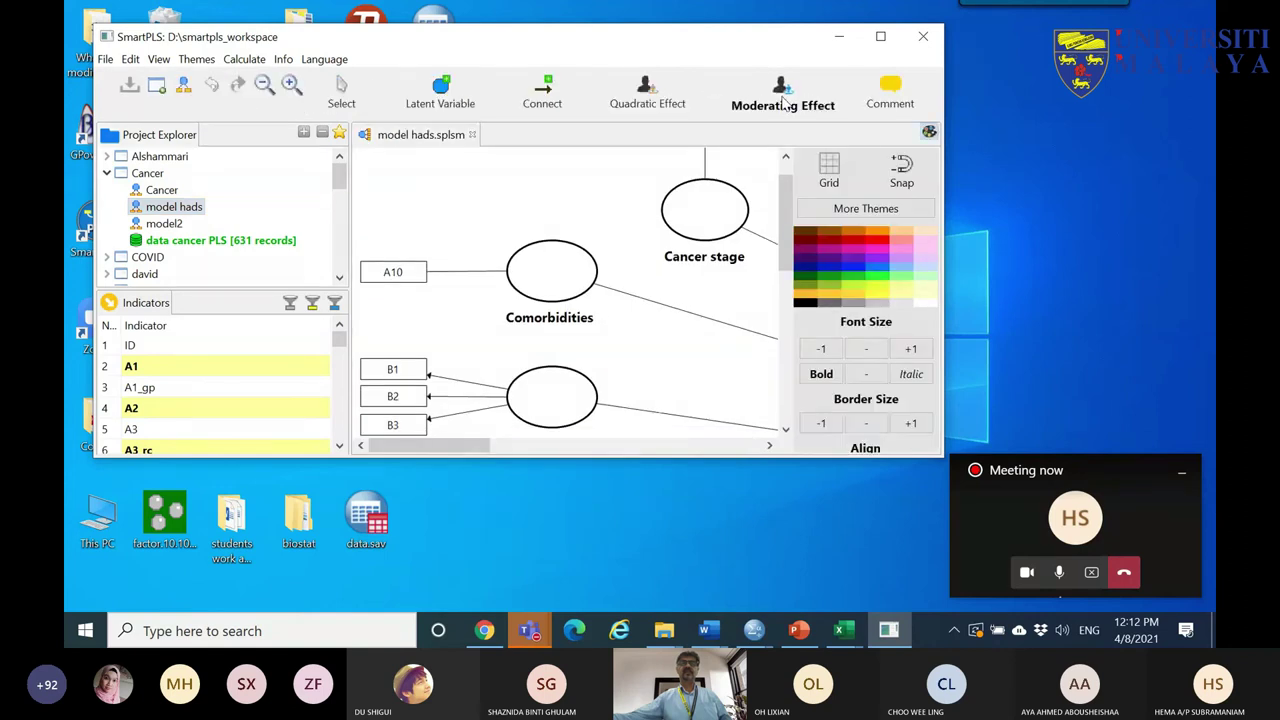
click(880, 36)
- Open the Bootstrapping settings and switch the test type to One Tailed and back to Two Tailed
click(940, 74)
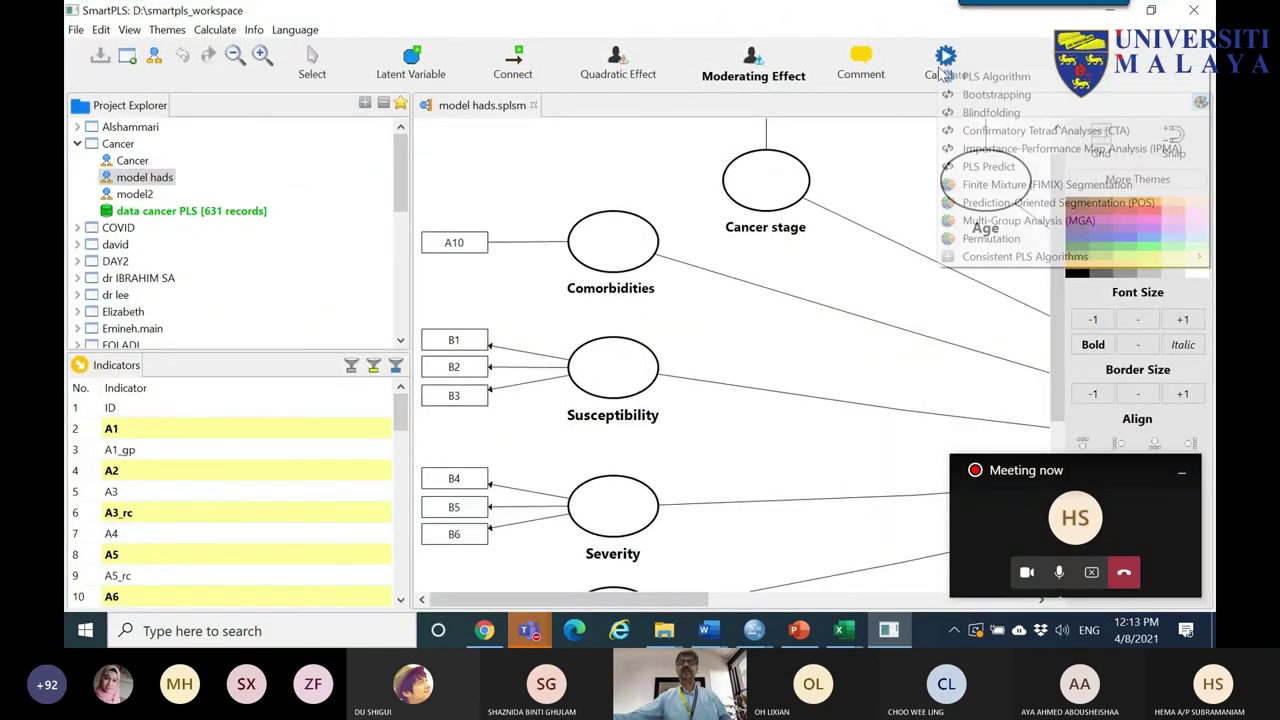
click(585, 258)
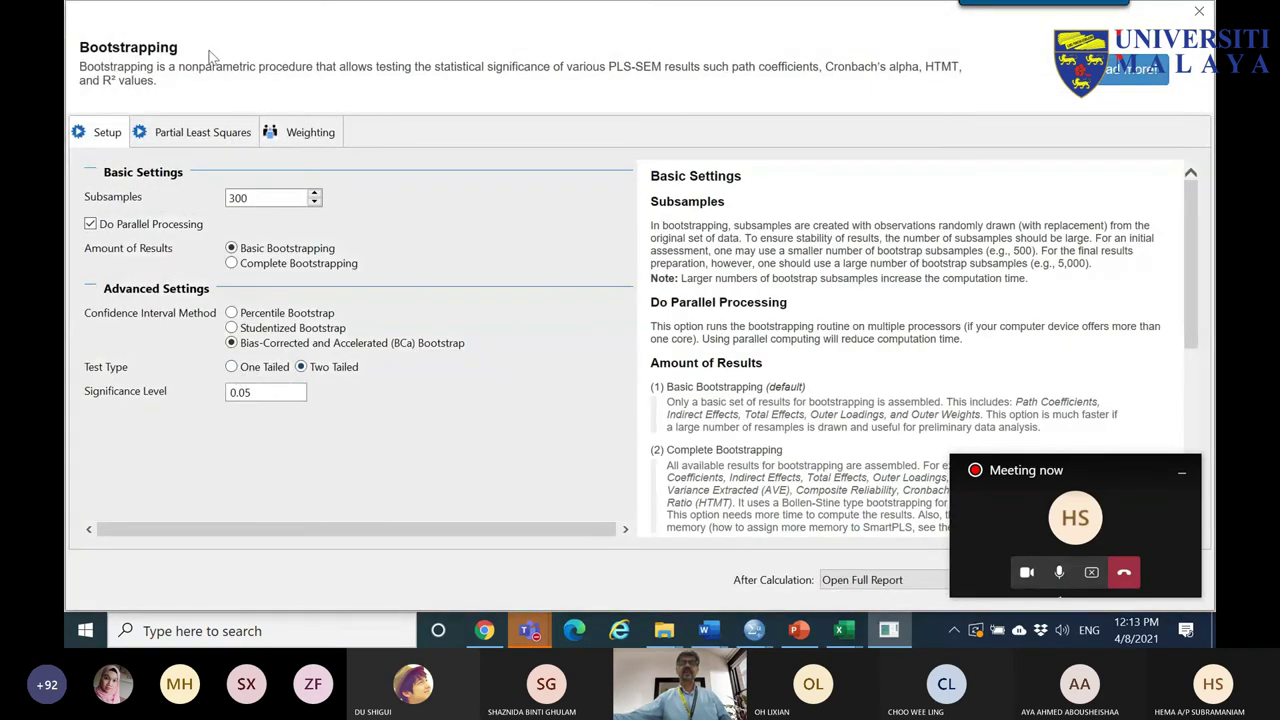
click(257, 370)
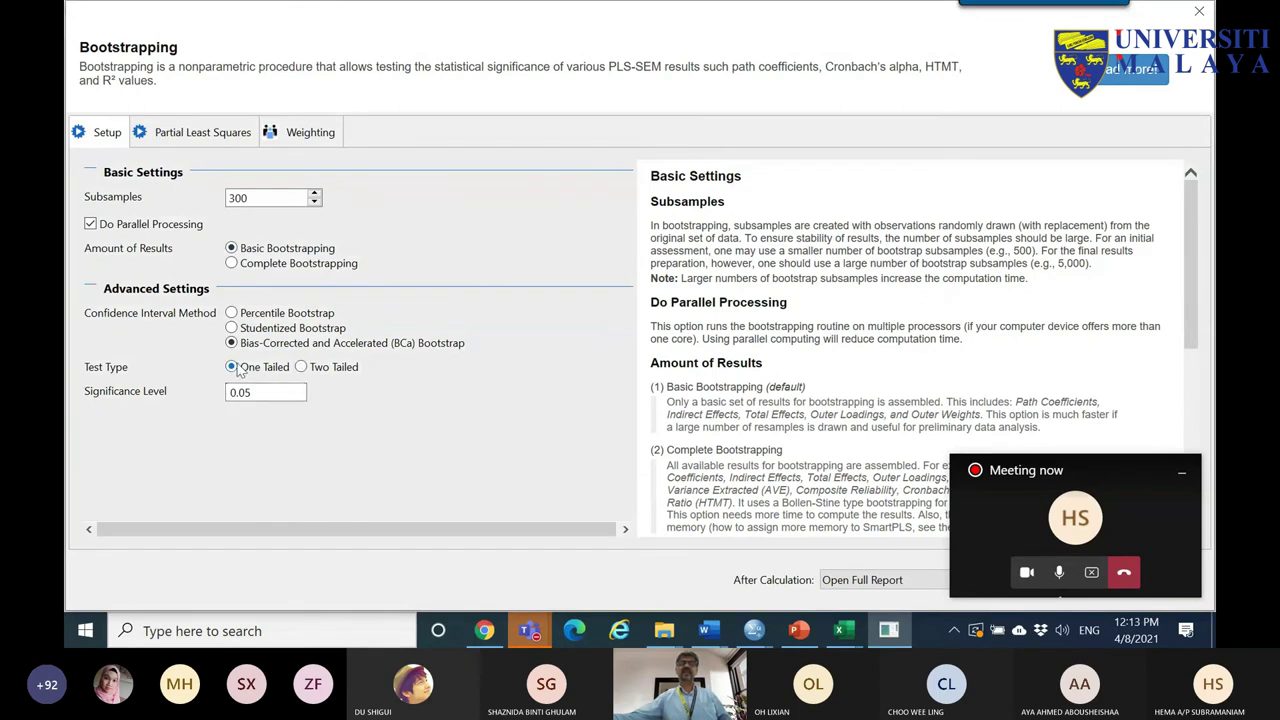
click(300, 367)
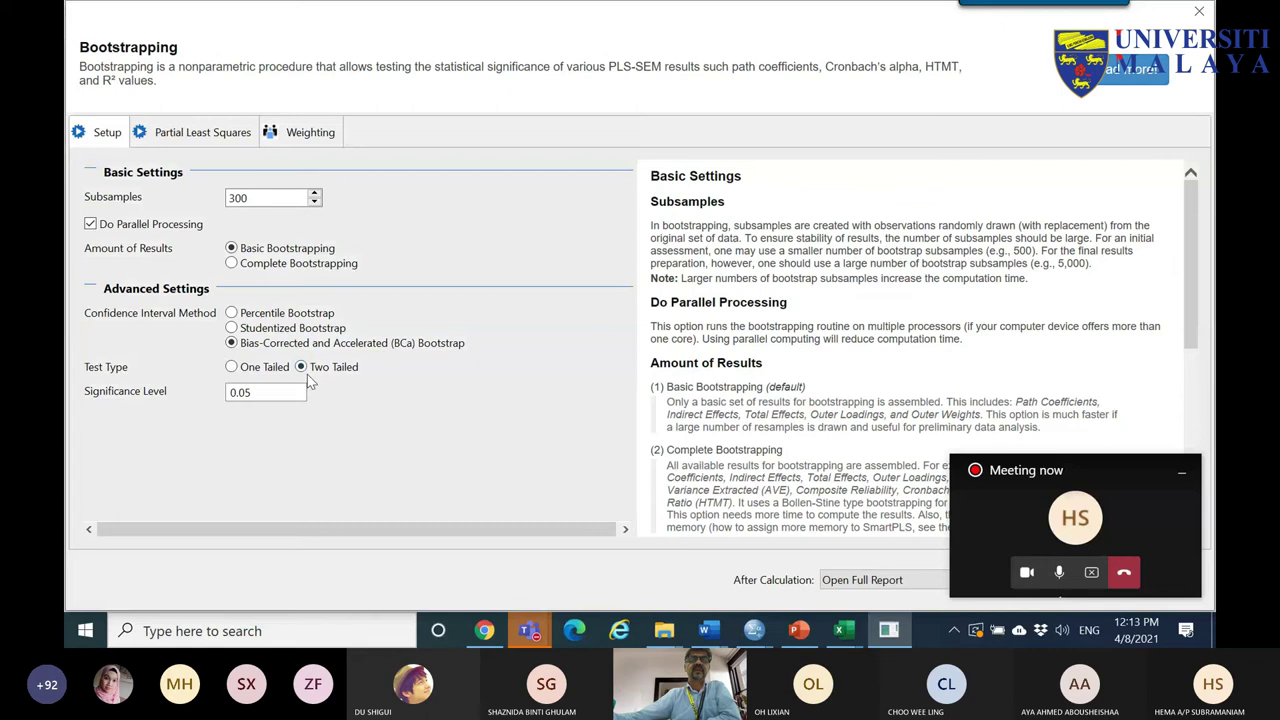
- Find AMOS, view the PATH1 output's Estimates maximized and highlight "two-tailed" in the explanation of the EO_MO p-value
click(265, 628)
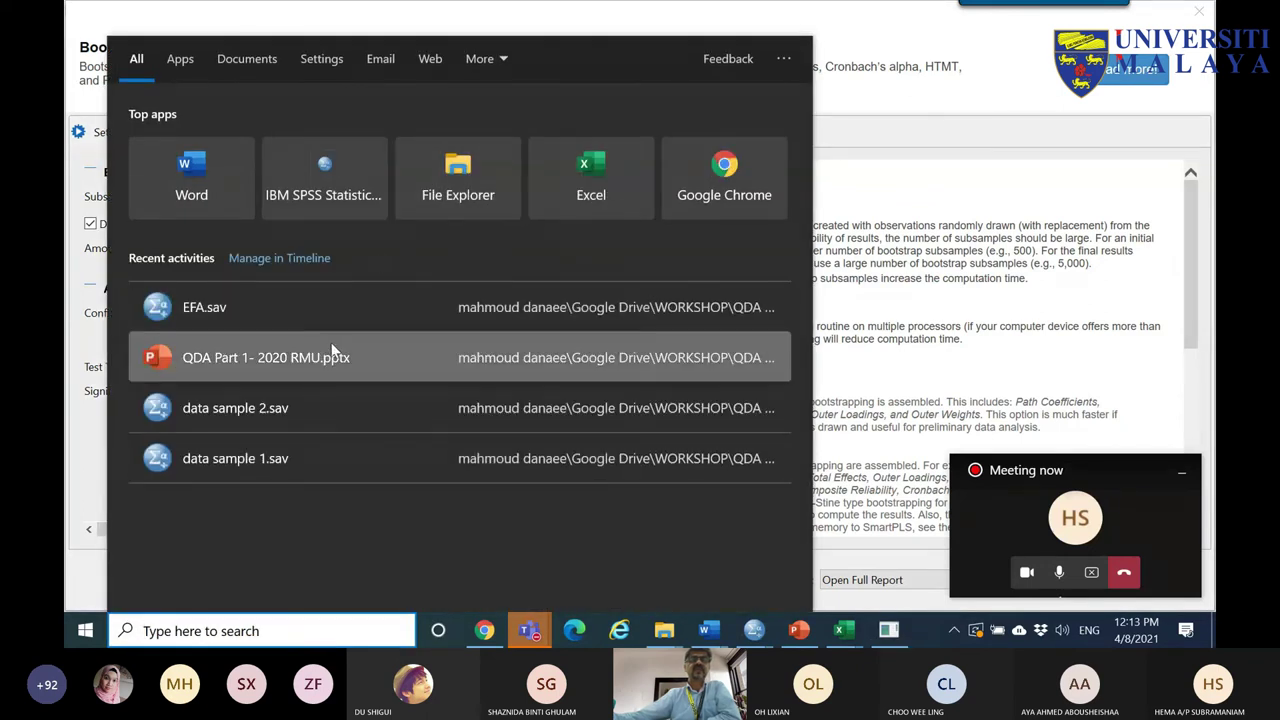
text(AMOS)
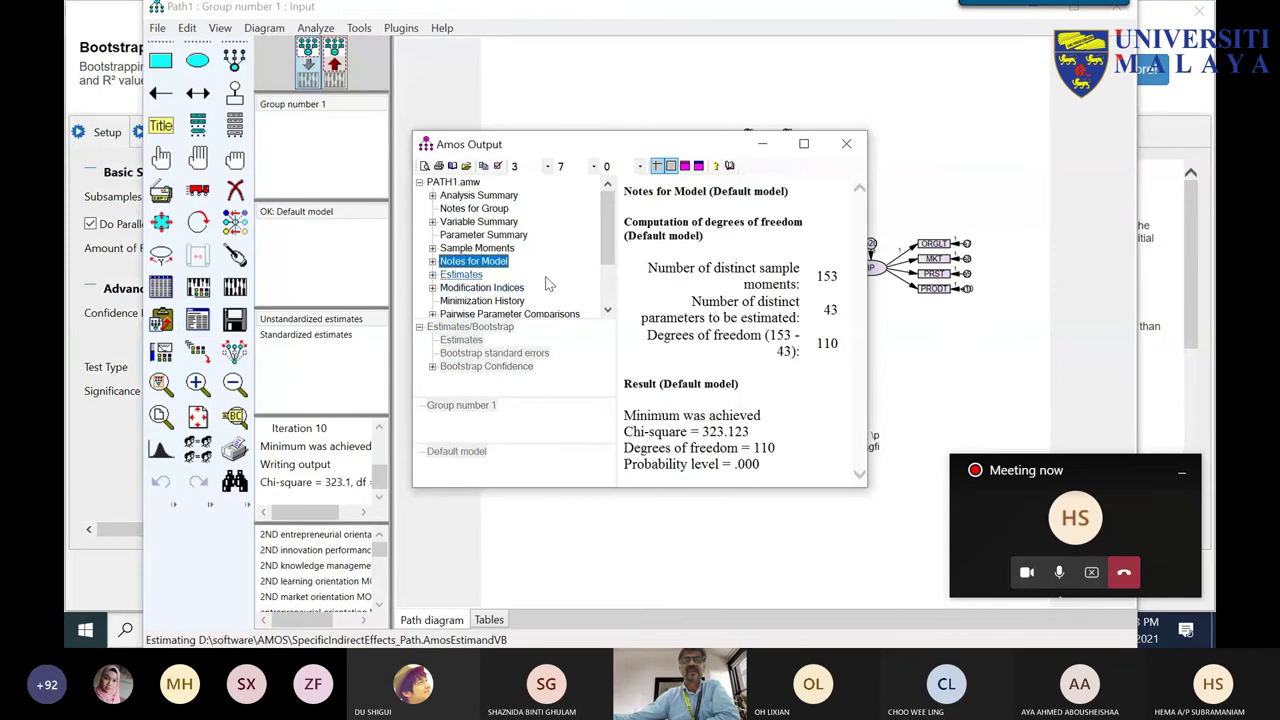
click(476, 275)
click(803, 143)
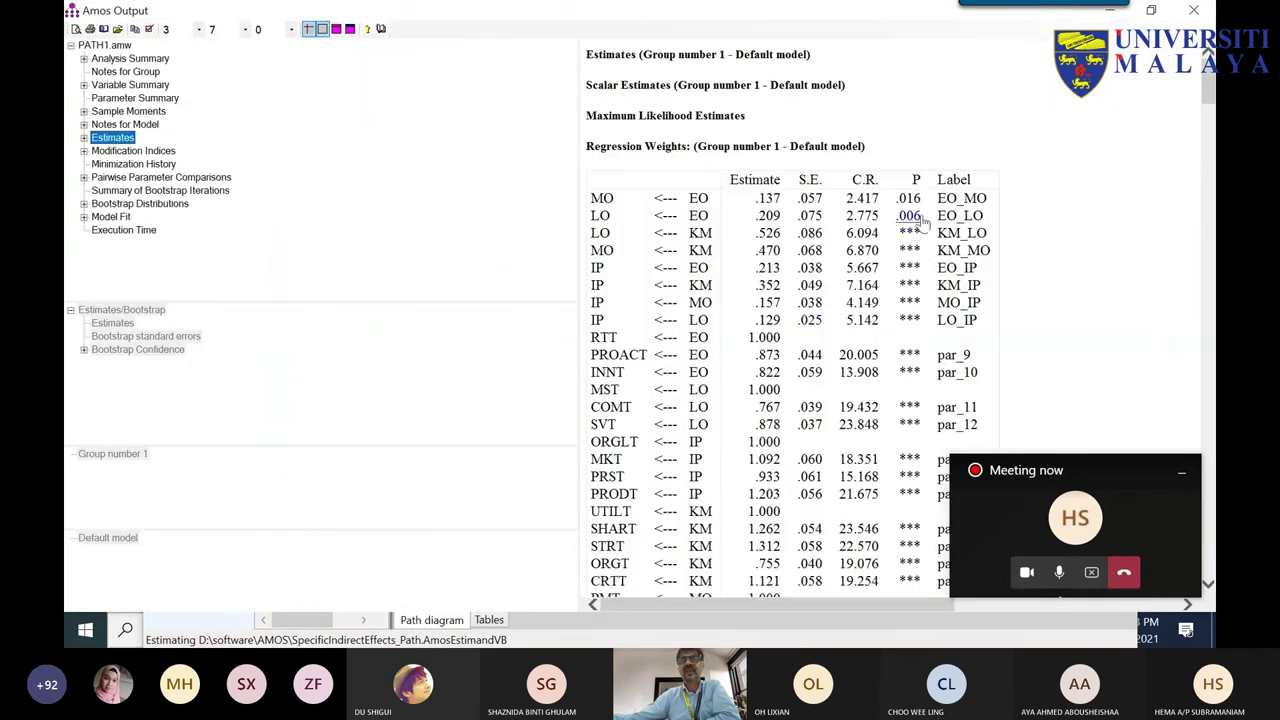
click(909, 199)
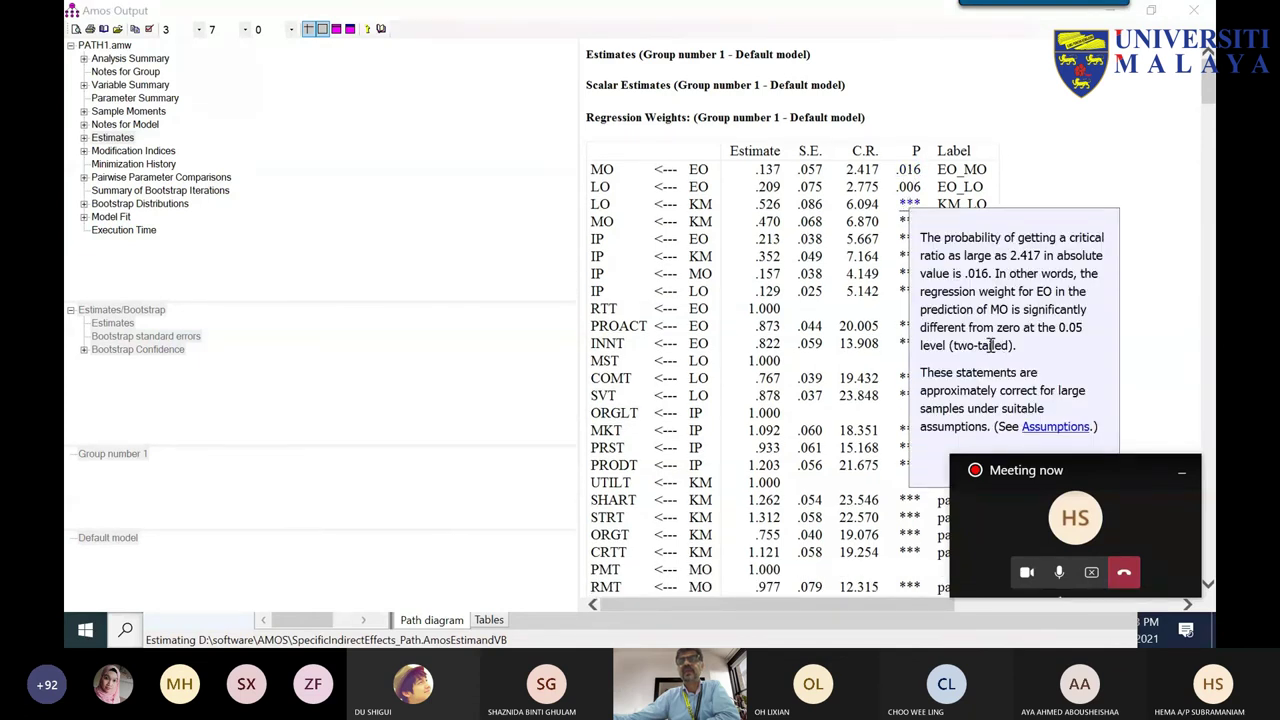
double_click(992, 345)
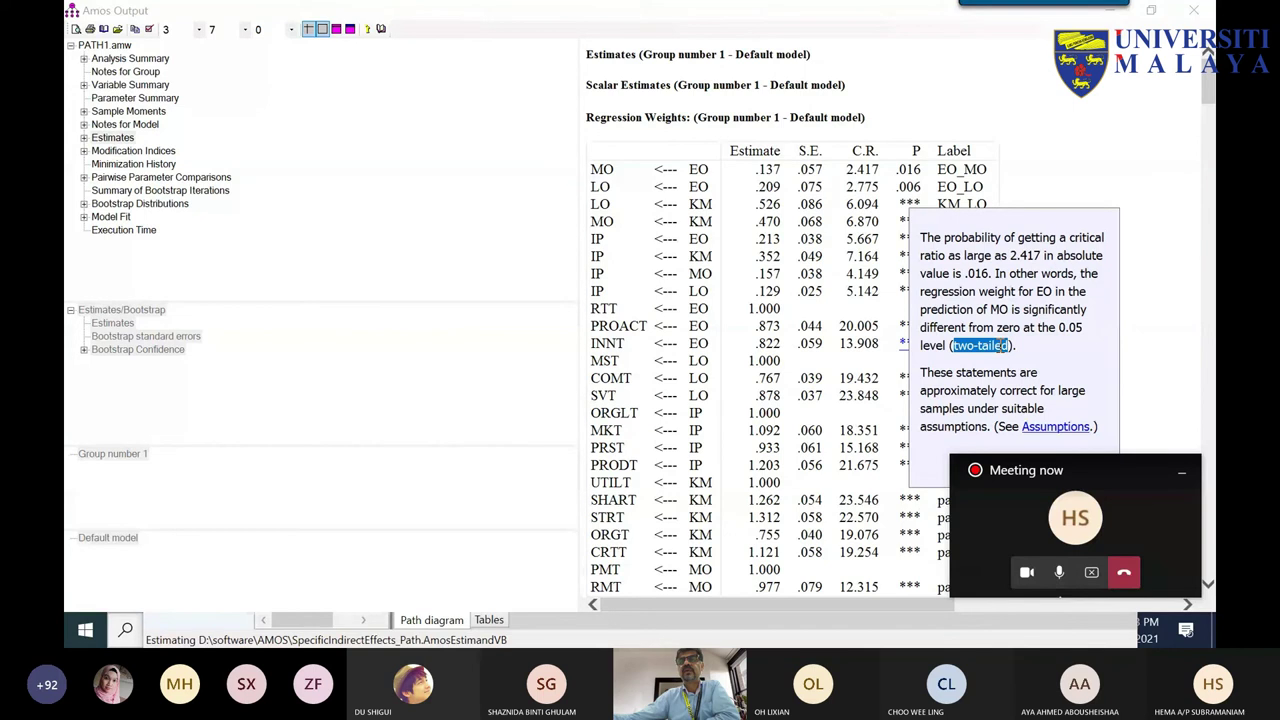
- Close the Amos output, the Bootstrapping settings, SmartPLS and the AMOS model window
click(1193, 10)
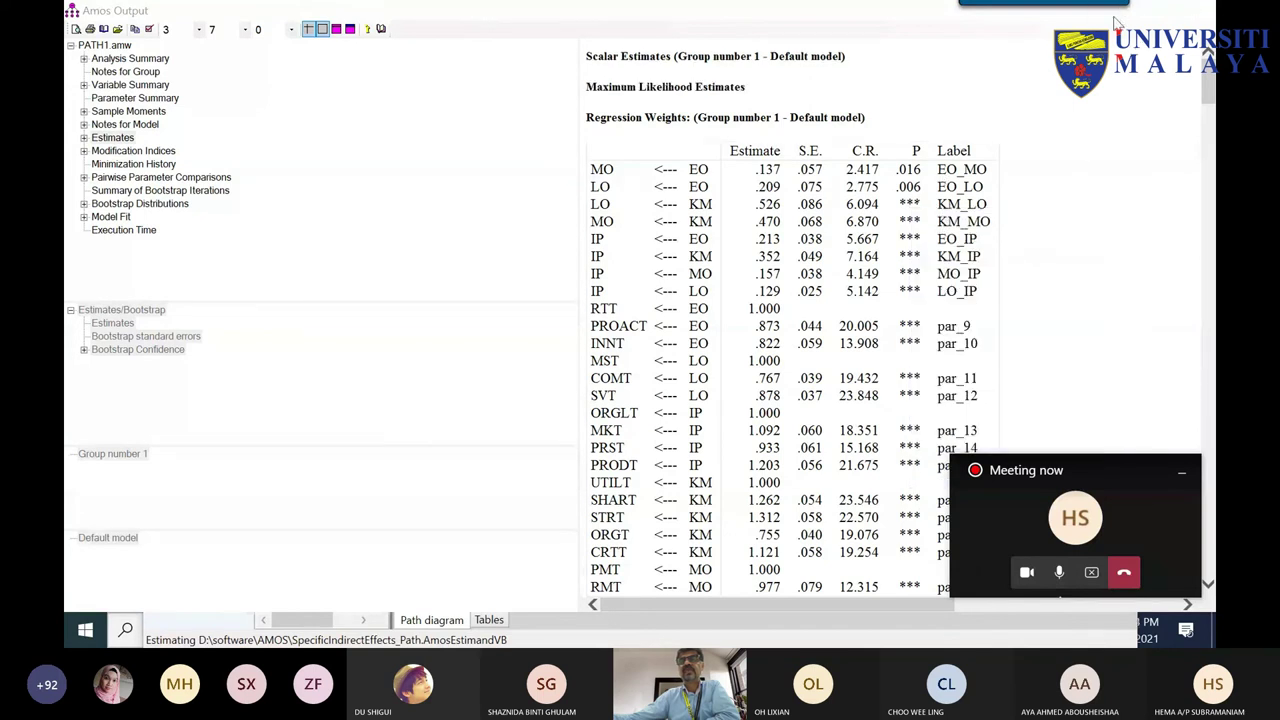
click(1193, 10)
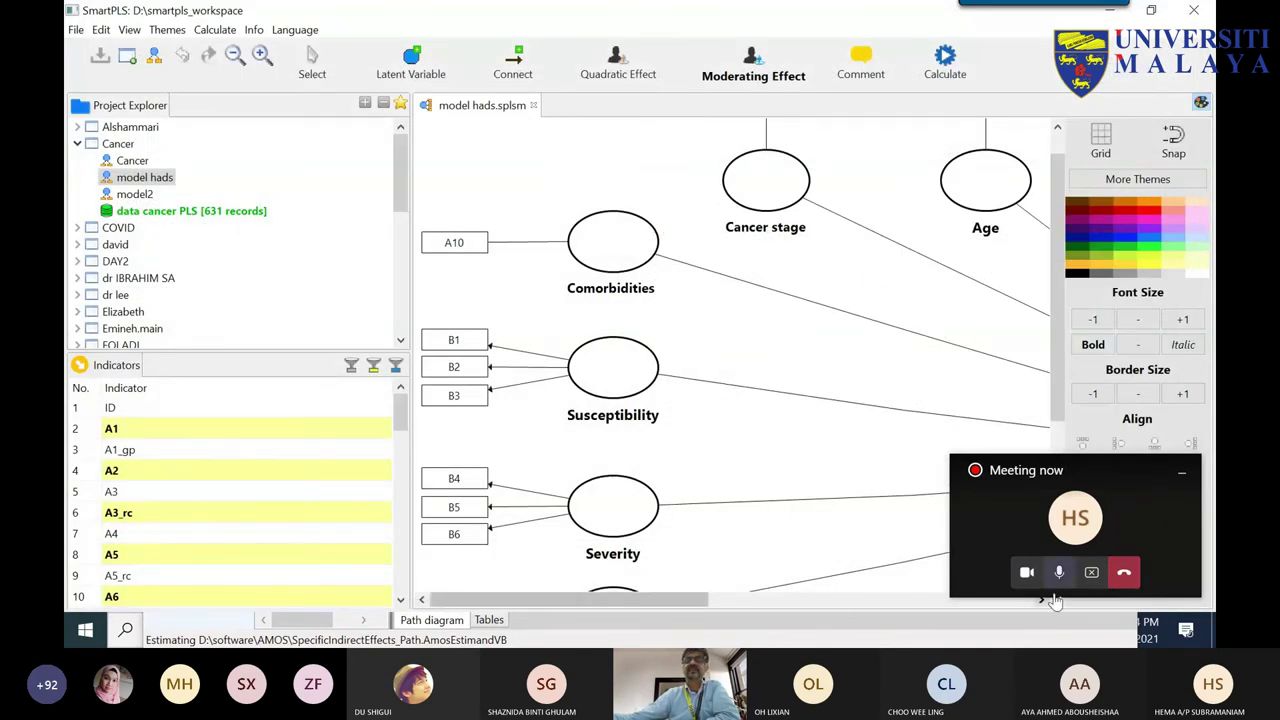
click(1190, 12)
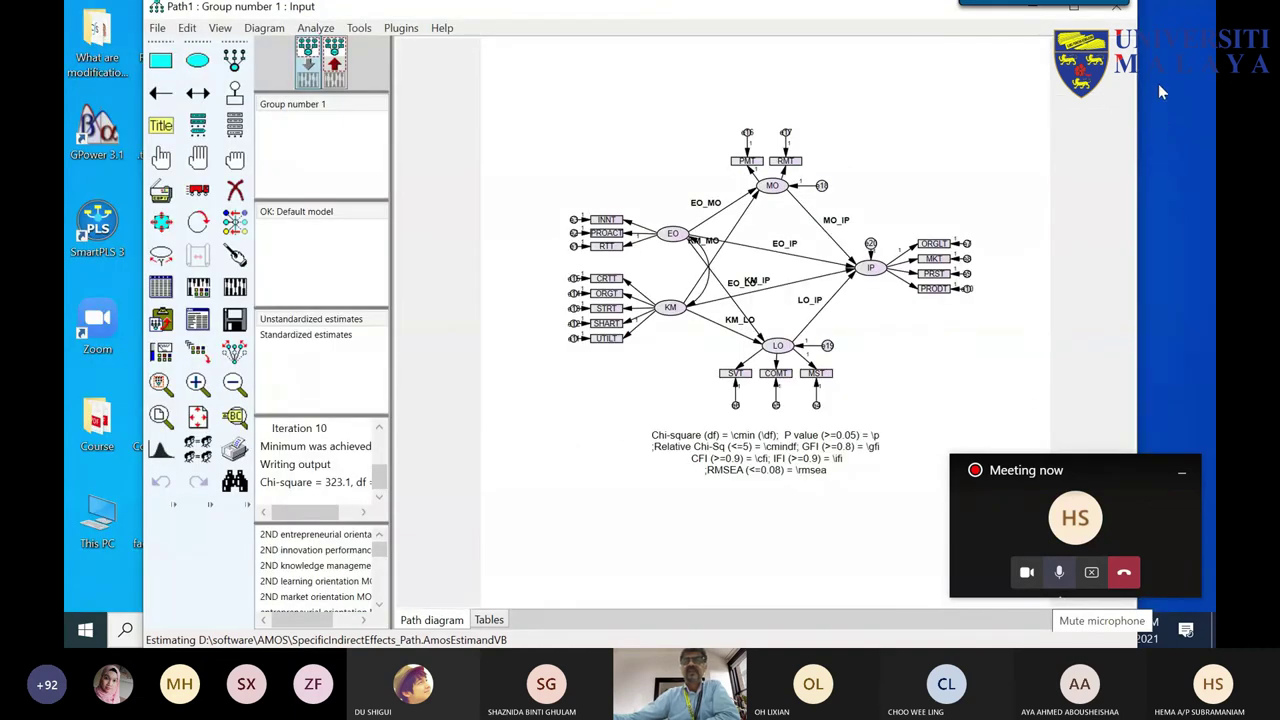
click(1117, 6)
- Switch to PowerPoint slide 34, circle "Two samples", branch lines to "independent" and "Paired", and underline both words
click(800, 630)
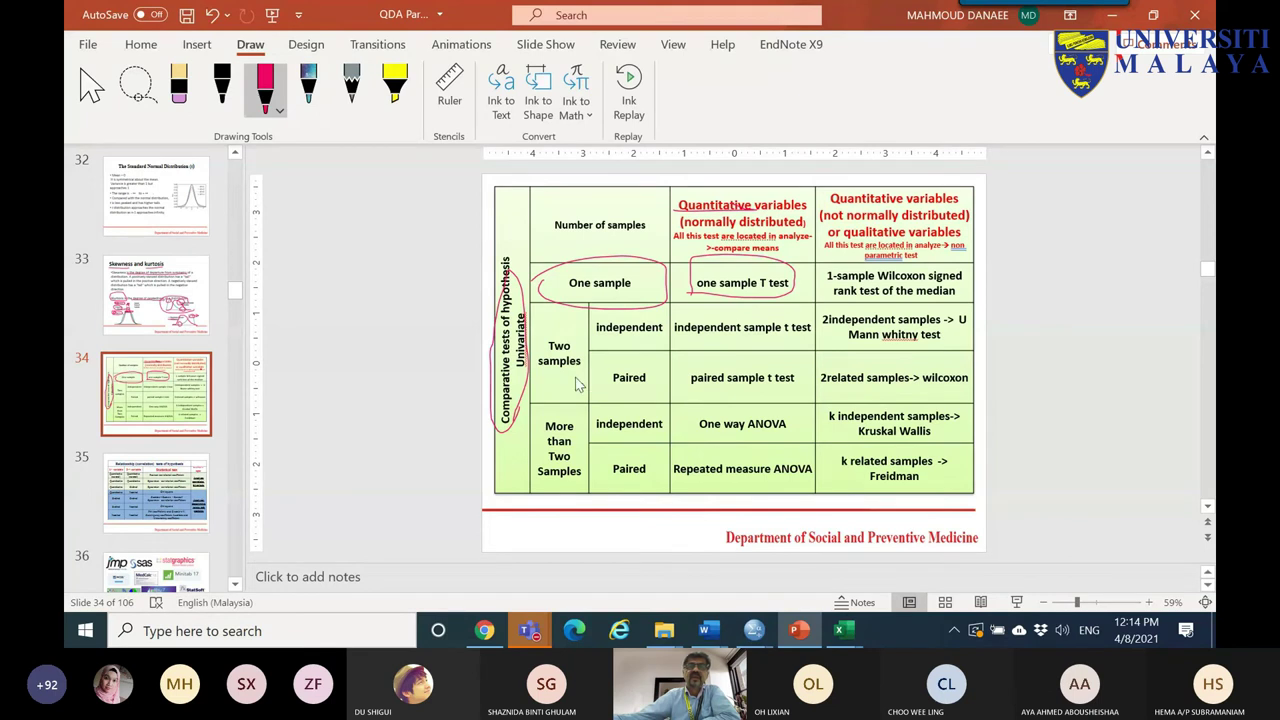
mouse_move(590, 381)
mouse_down()
mouse_move(532, 373)
mouse_move(530, 348)
mouse_move(568, 322)
mouse_move(580, 367)
mouse_up()
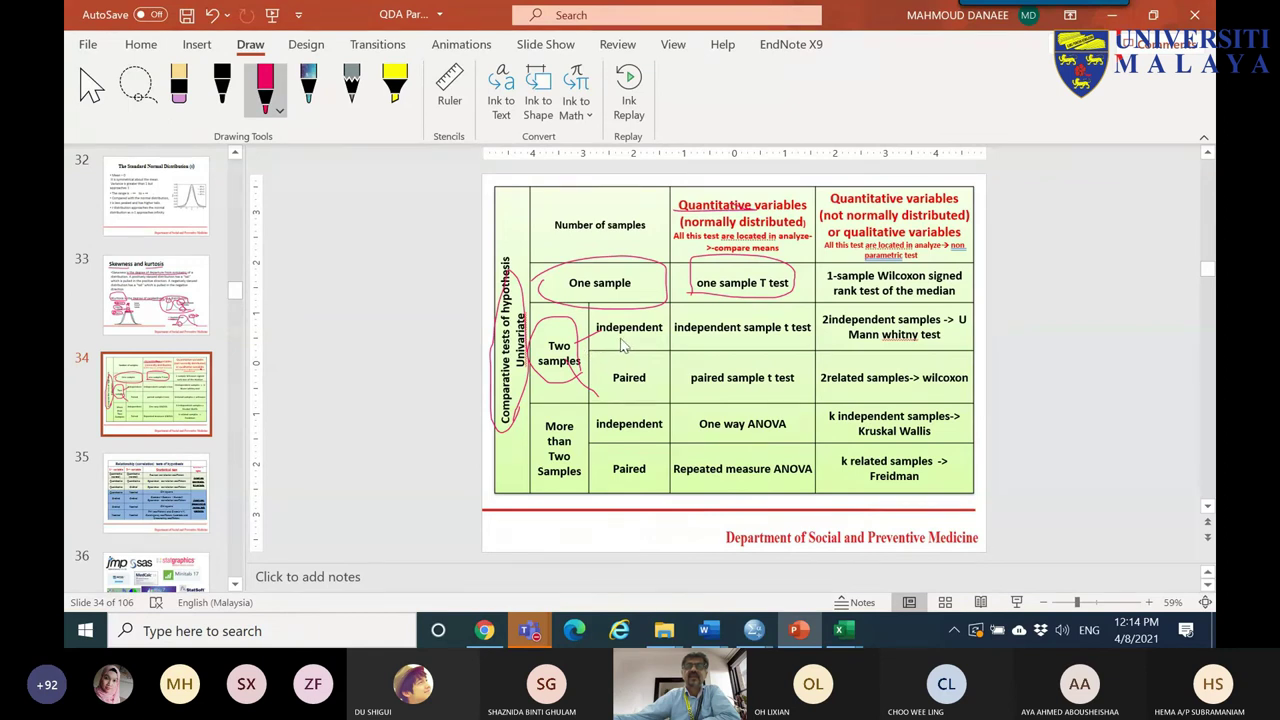
drag(598, 340, 655, 342)
drag(607, 396, 643, 397)
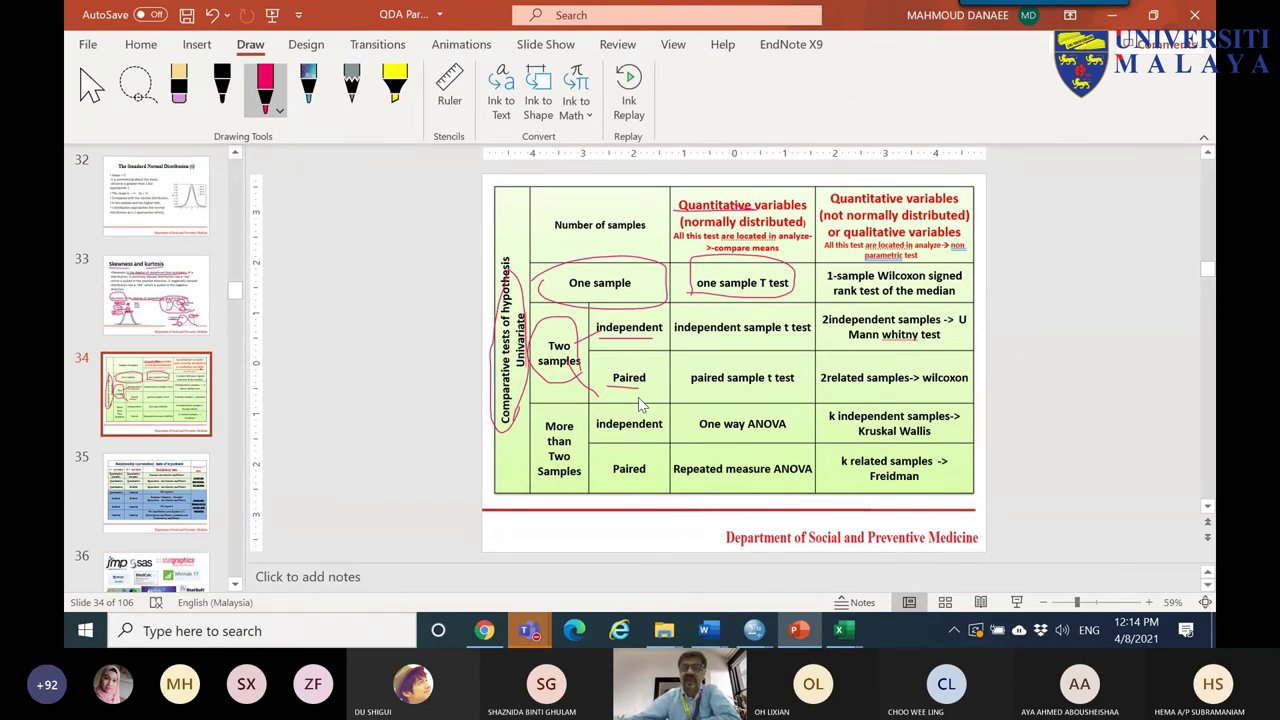
- Switch to the Teams meeting window and read the questions in the meeting chat
mouse_move(528, 632)
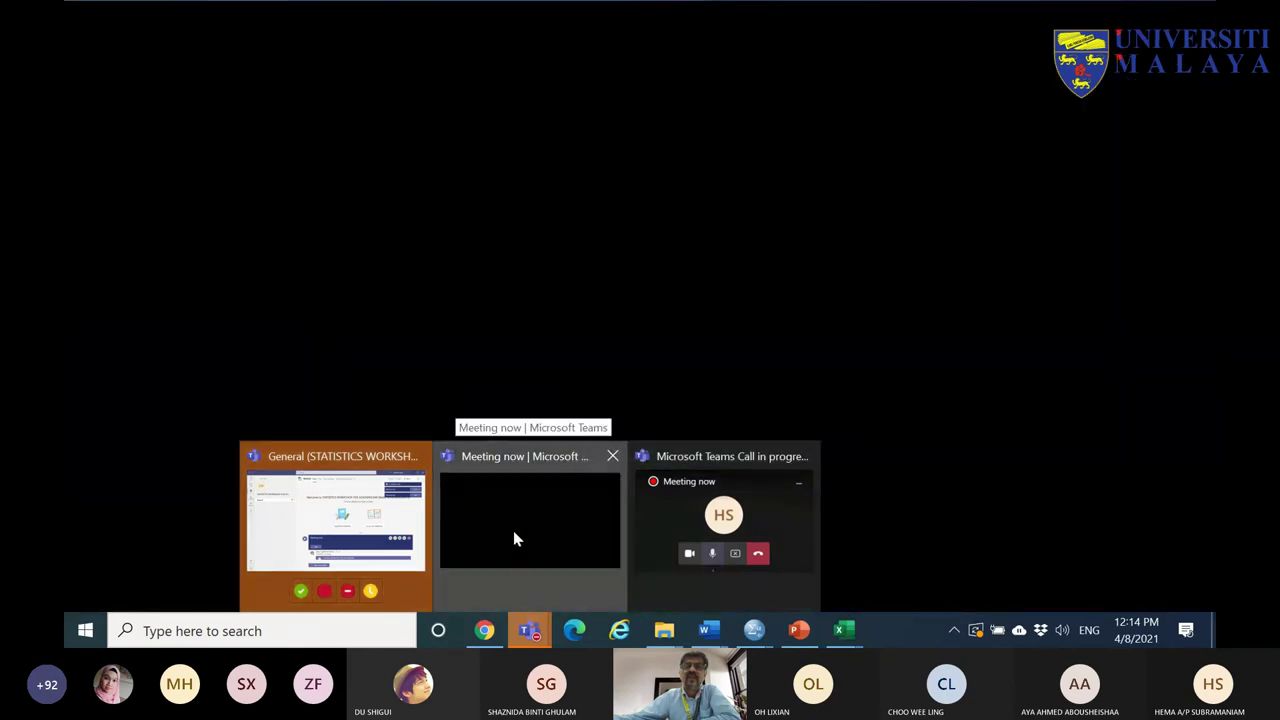
click(513, 530)
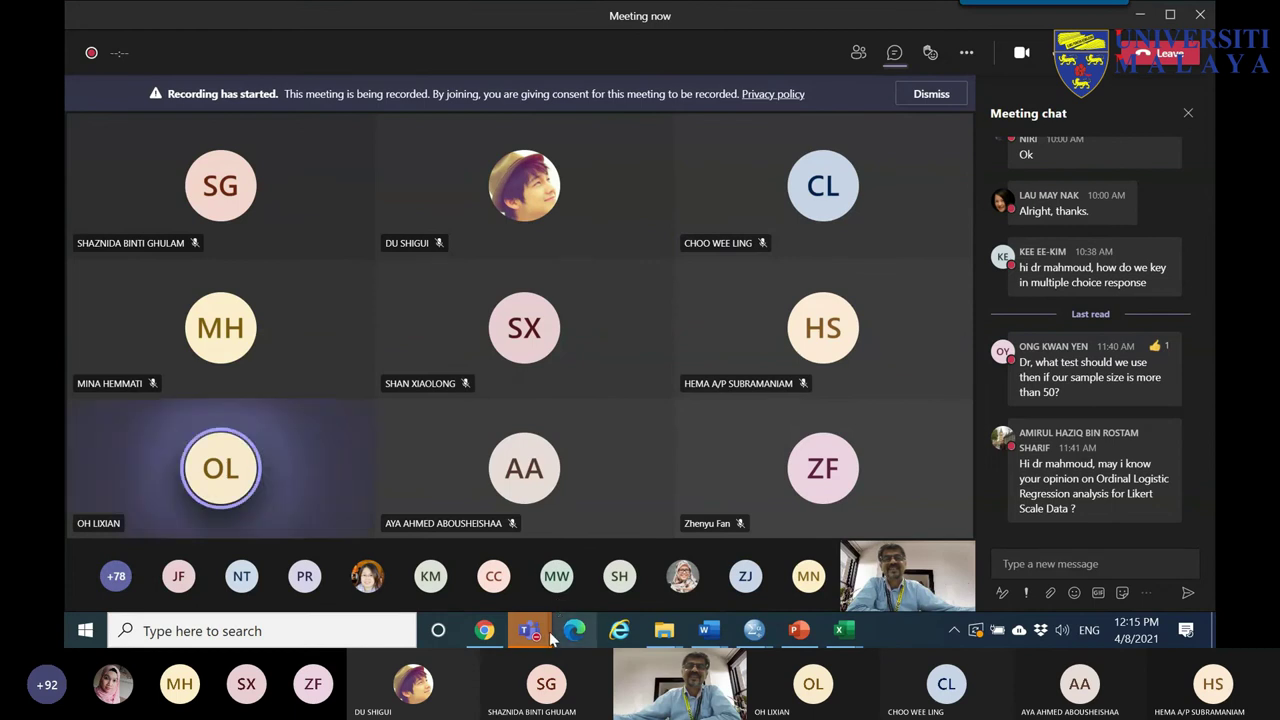
mouse_move(708, 632)
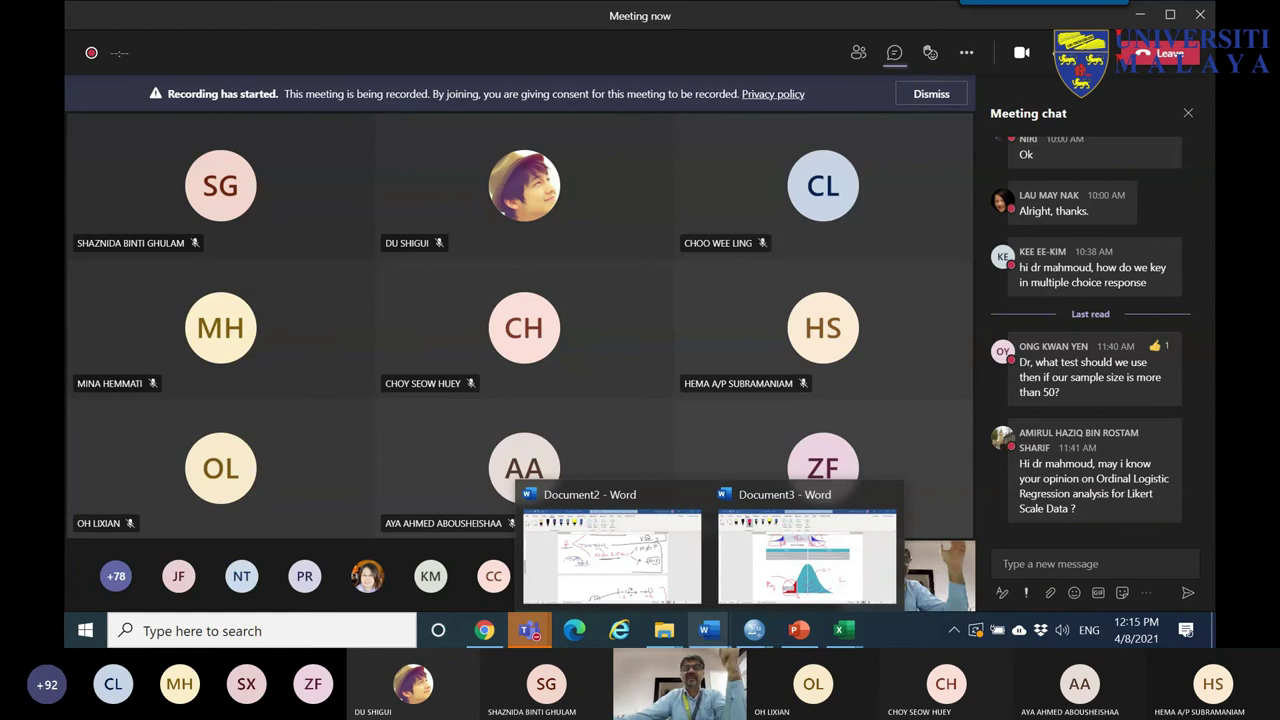
mouse_move(484, 630)
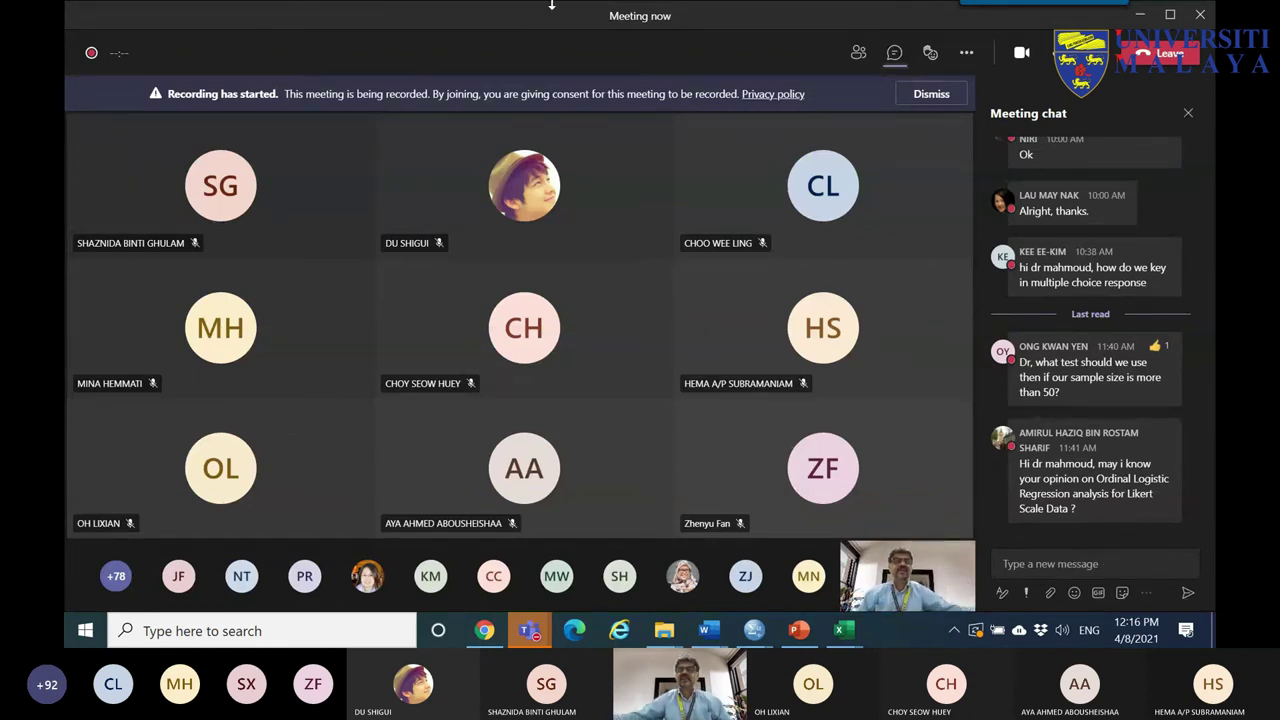
- Return to the PowerPoint slides, switch to data sample 1.sav in SPSS and select the first Gender value
click(798, 630)
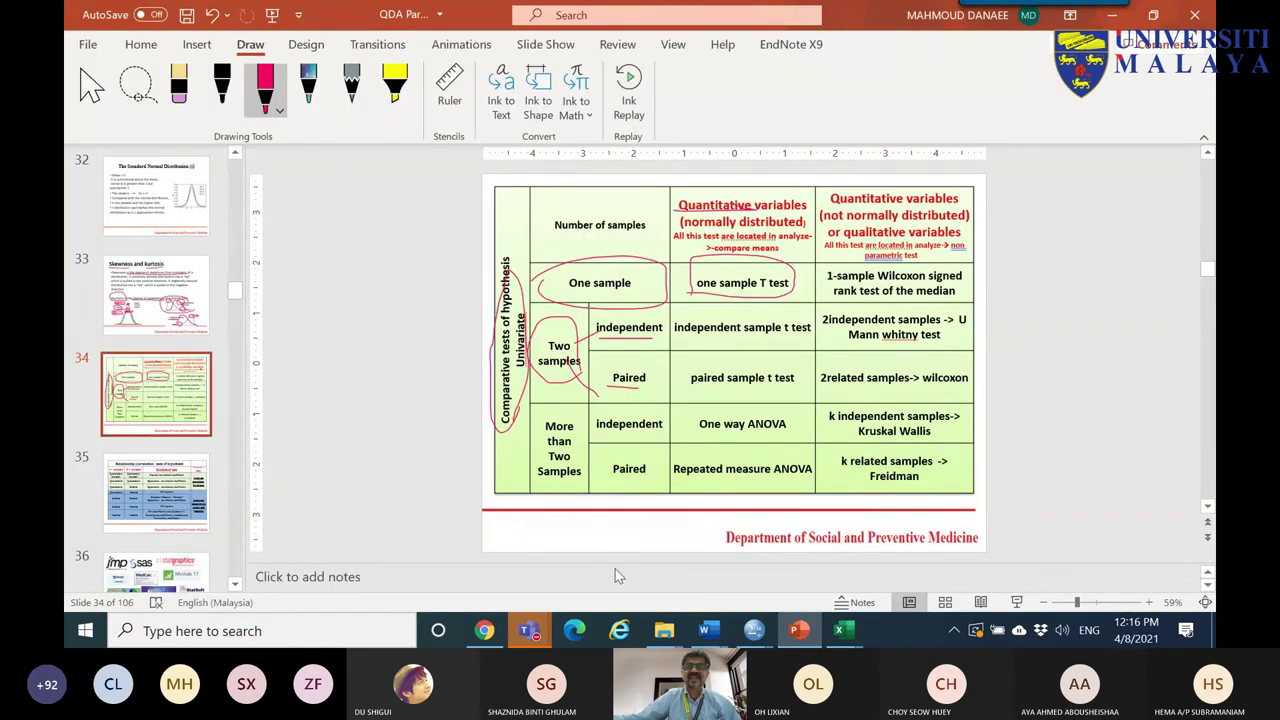
mouse_move(756, 632)
click(370, 505)
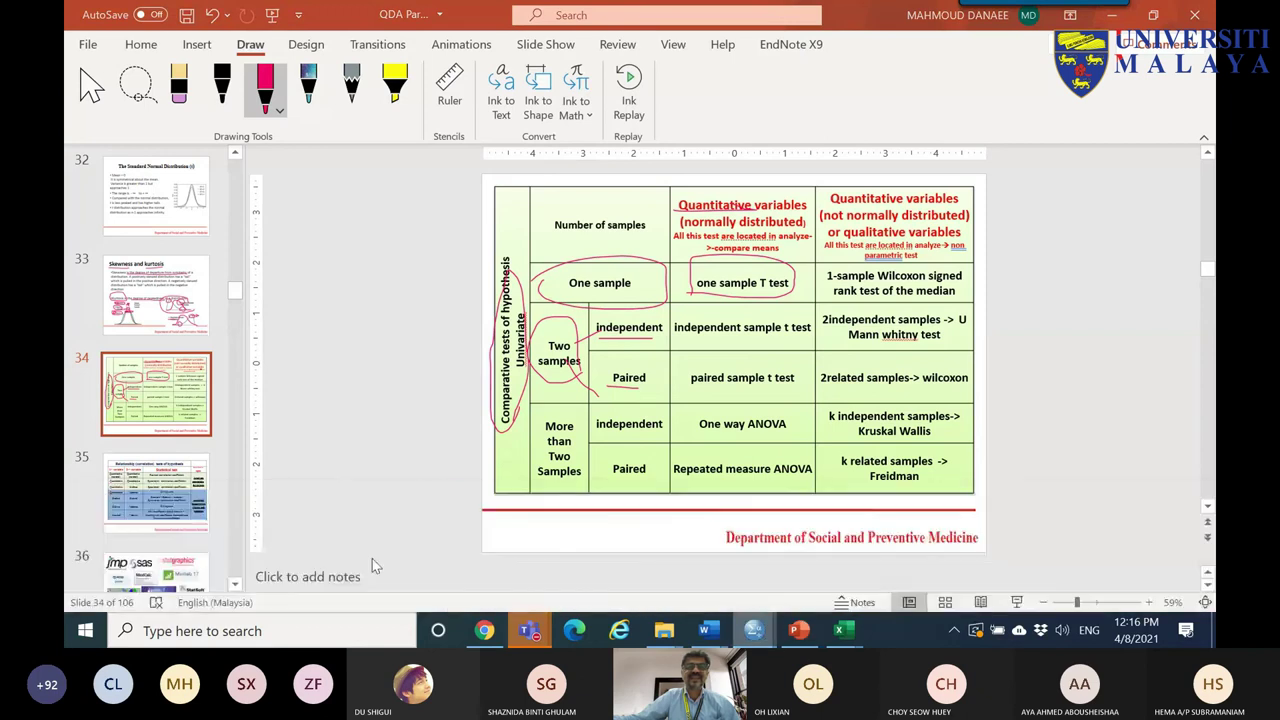
click(419, 118)
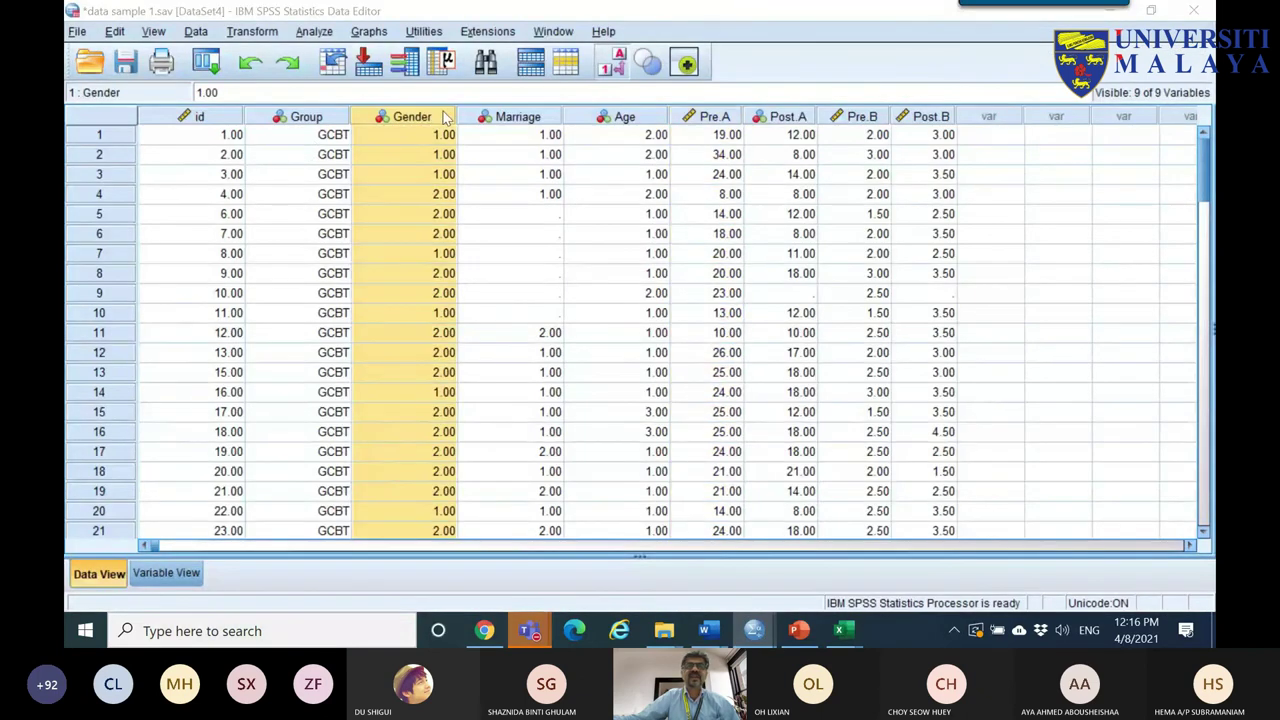
click(445, 138)
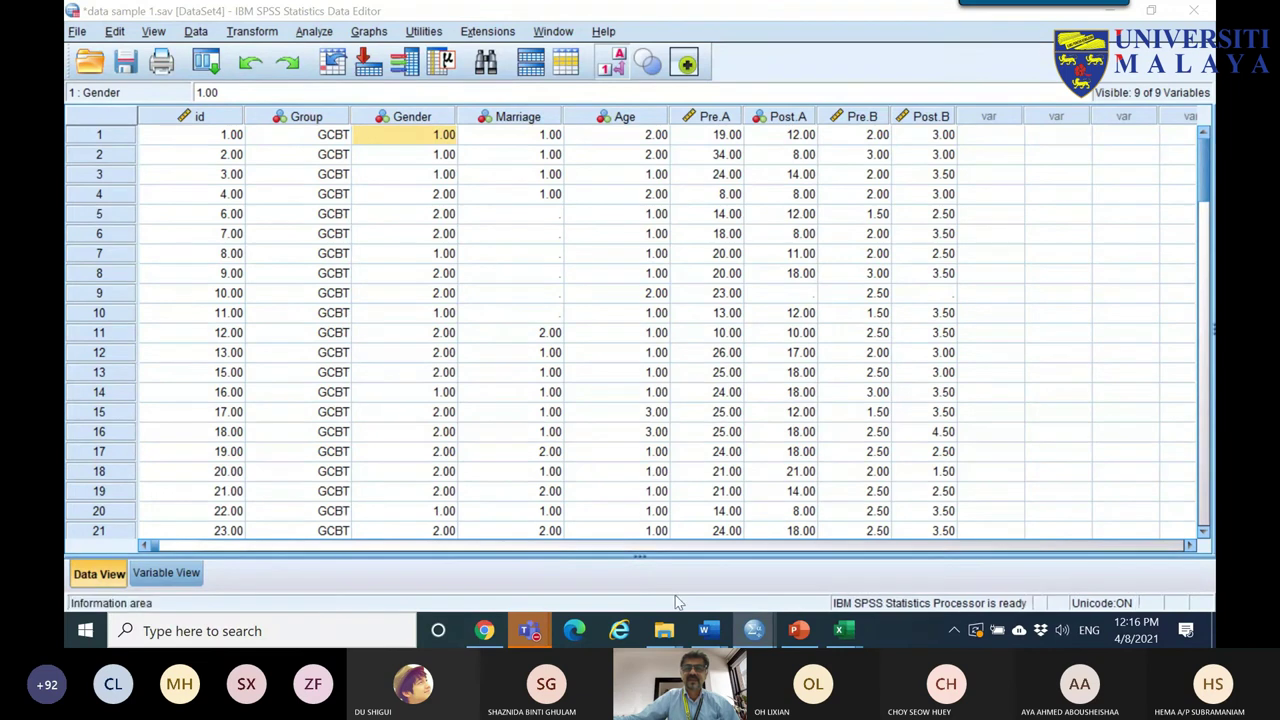
- Close the Excel workbooks Book2 and Book1 without saving their changes
click(626, 520)
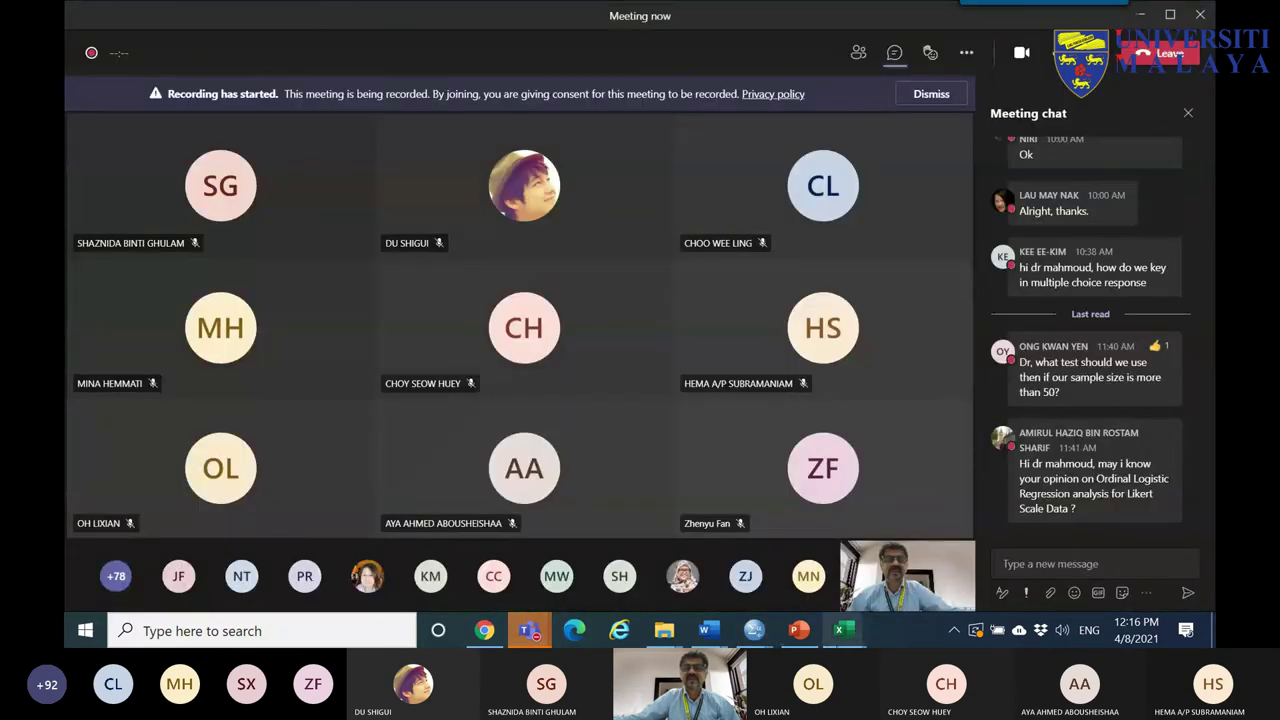
mouse_move(787, 634)
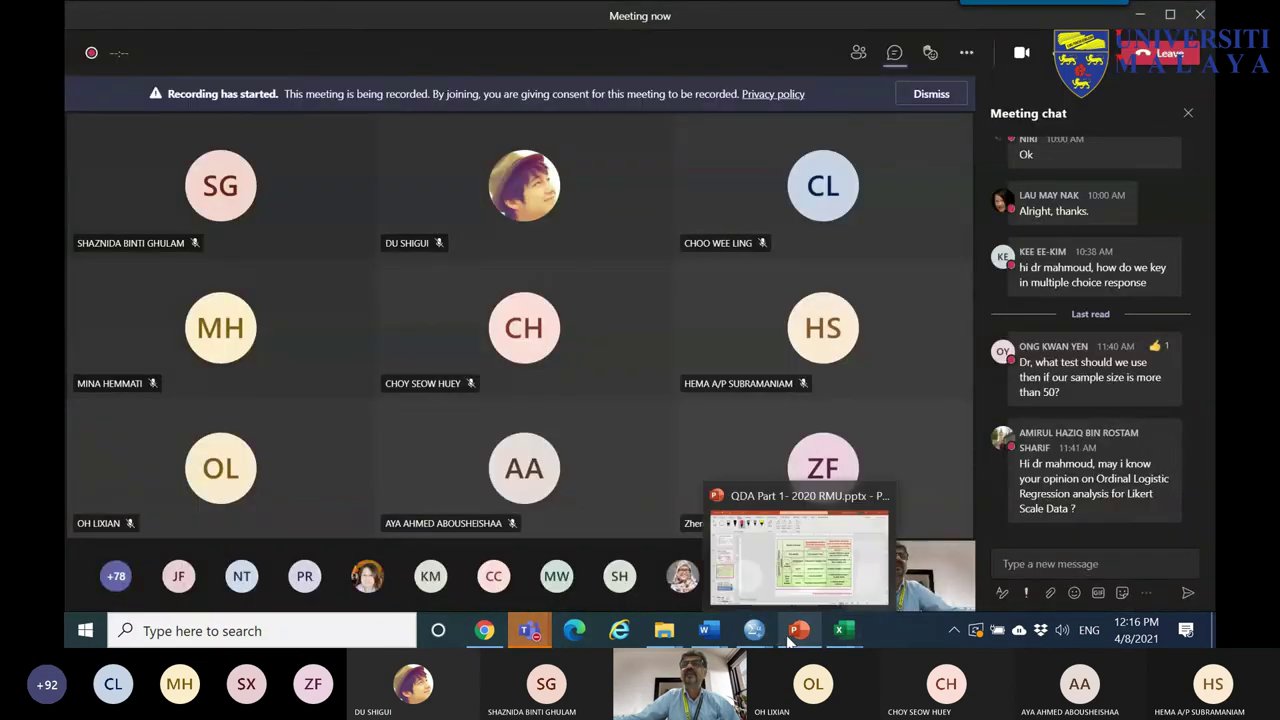
click(800, 585)
key(alt+Tab)
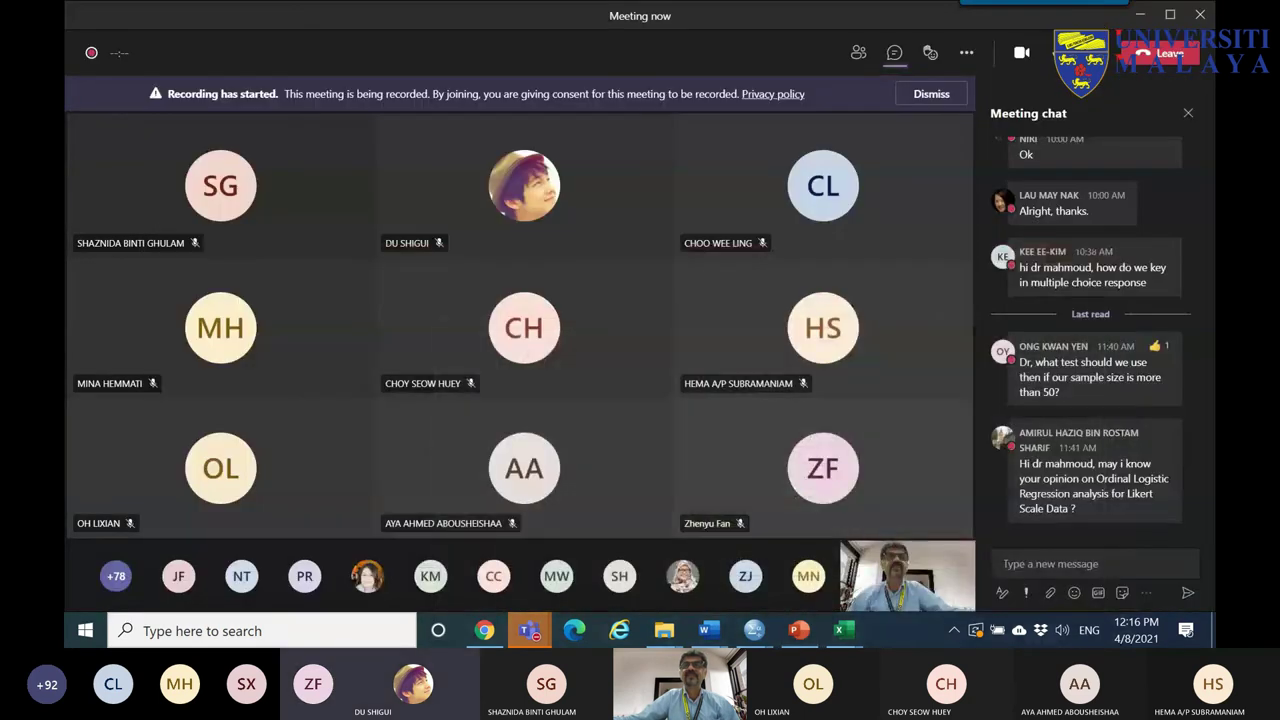
mouse_move(848, 630)
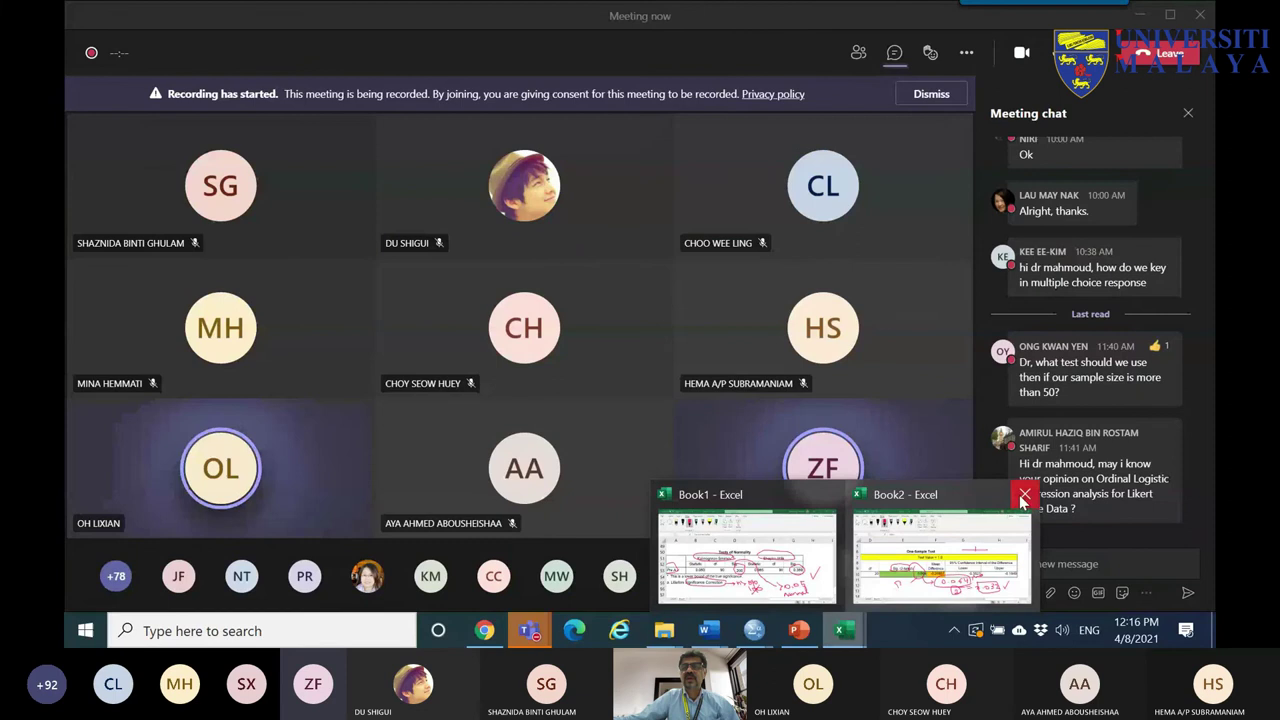
click(890, 520)
key(alt+F4)
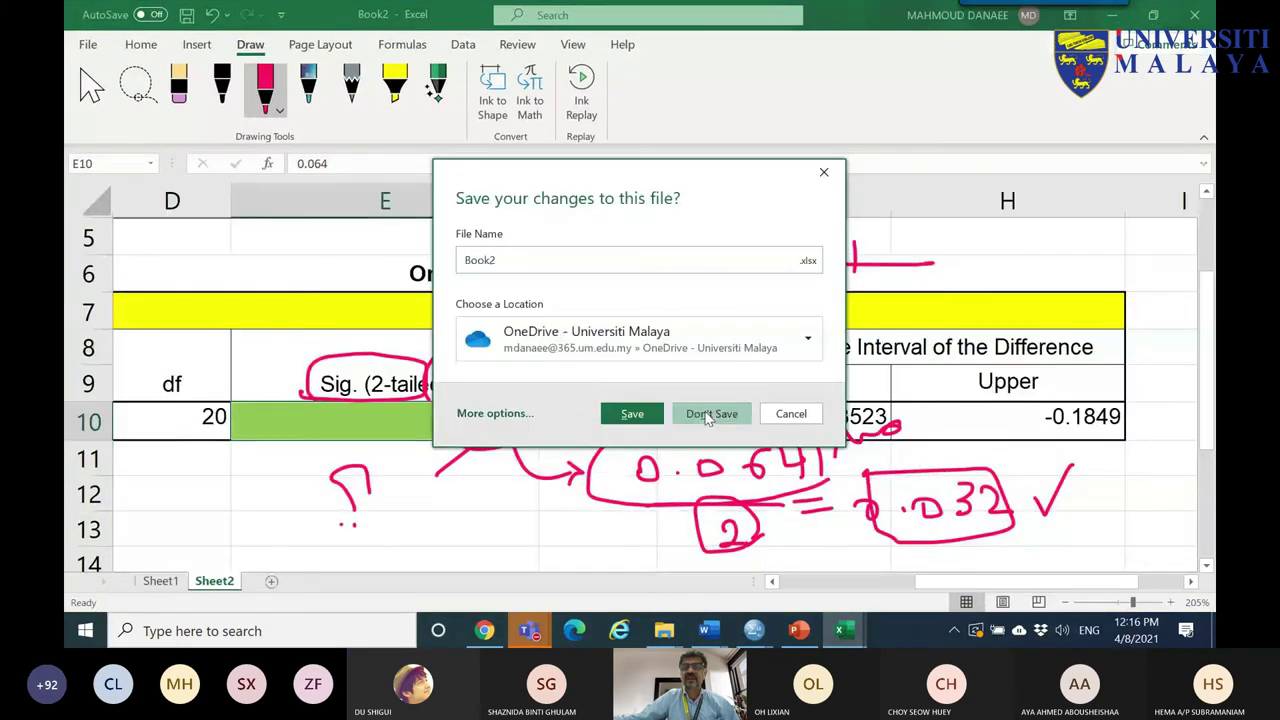
click(738, 416)
click(857, 632)
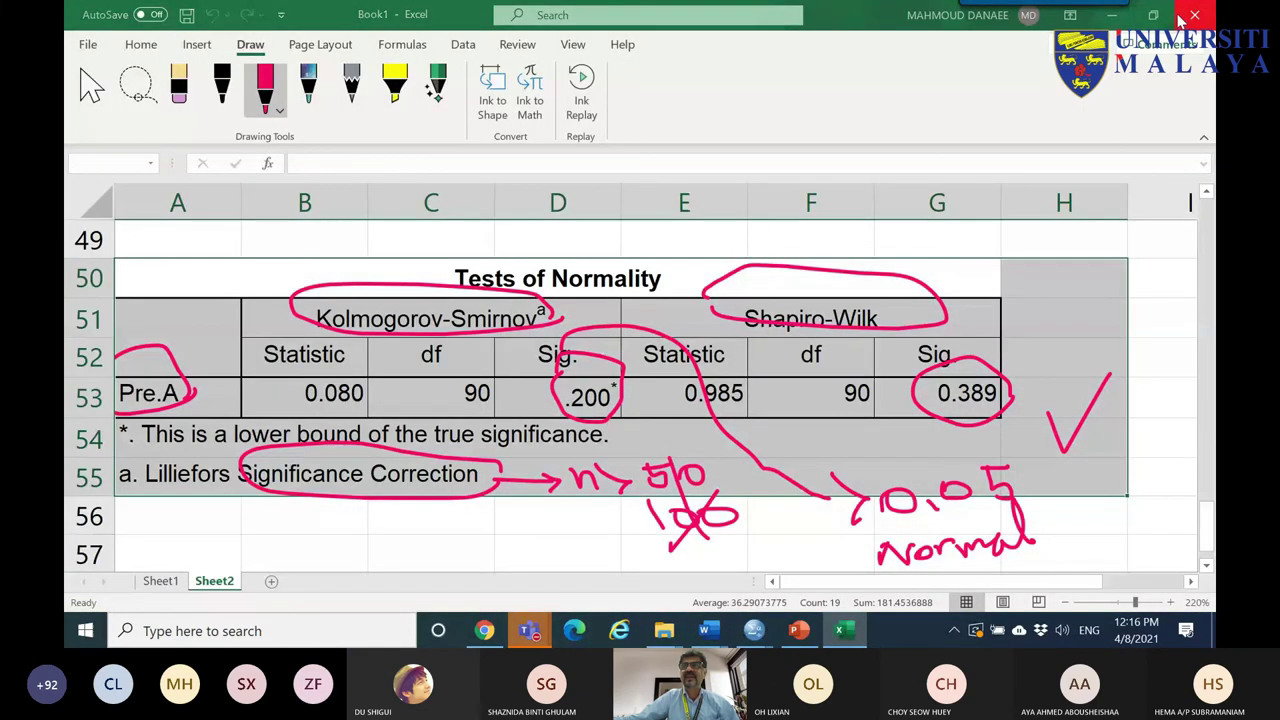
key(alt+F4)
click(745, 411)
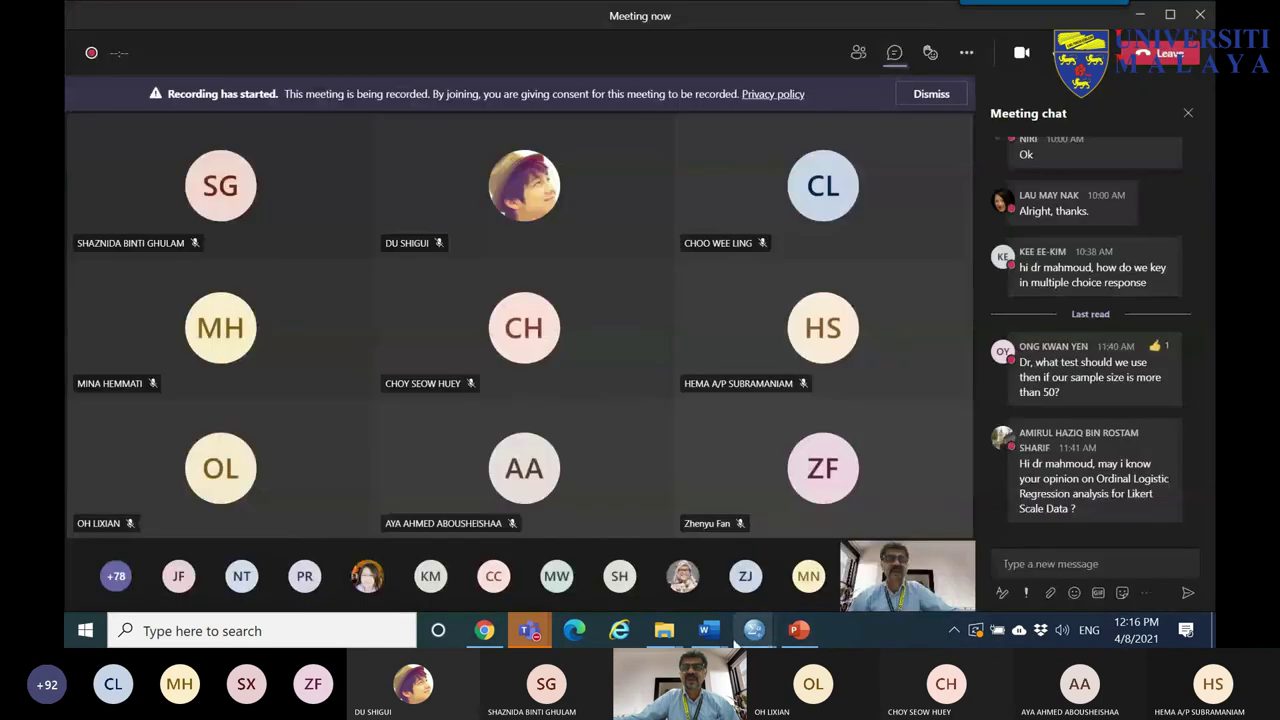
- Close the SPSS datasets Untitled3 and EFA.sav without saving their changes
mouse_move(708, 630)
mouse_move(754, 630)
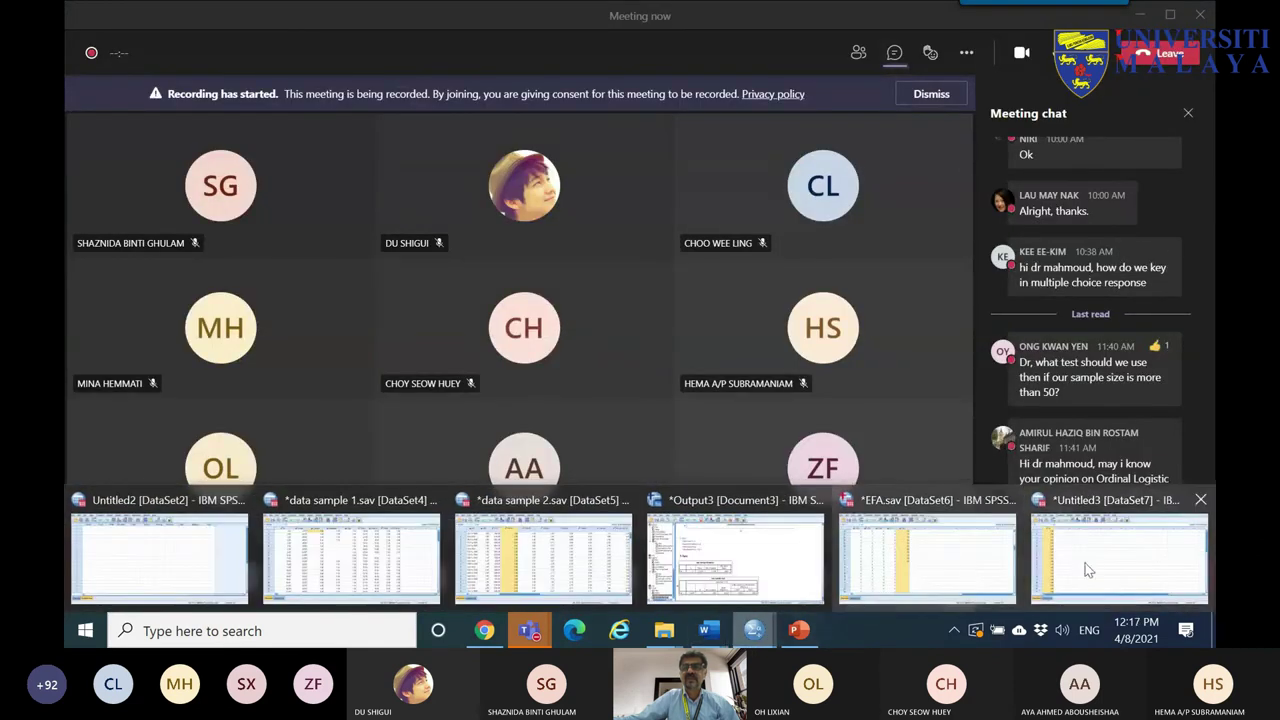
click(1120, 565)
click(1193, 12)
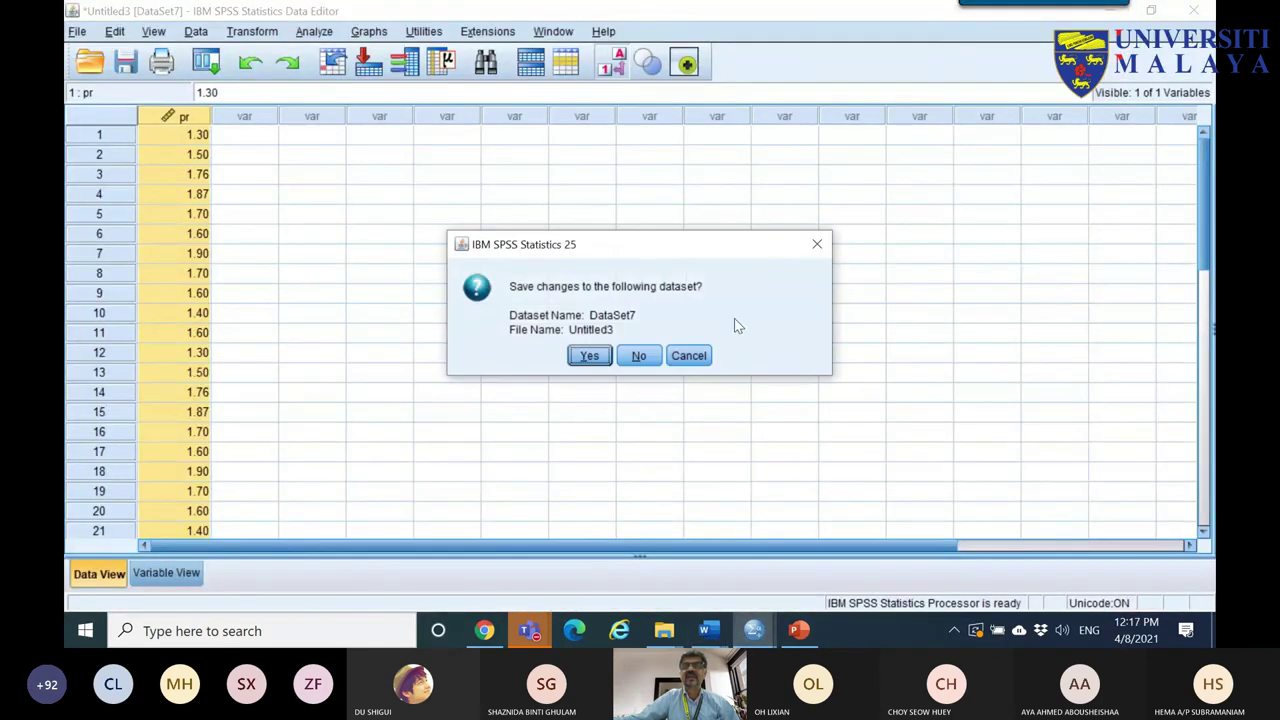
click(640, 356)
mouse_move(754, 630)
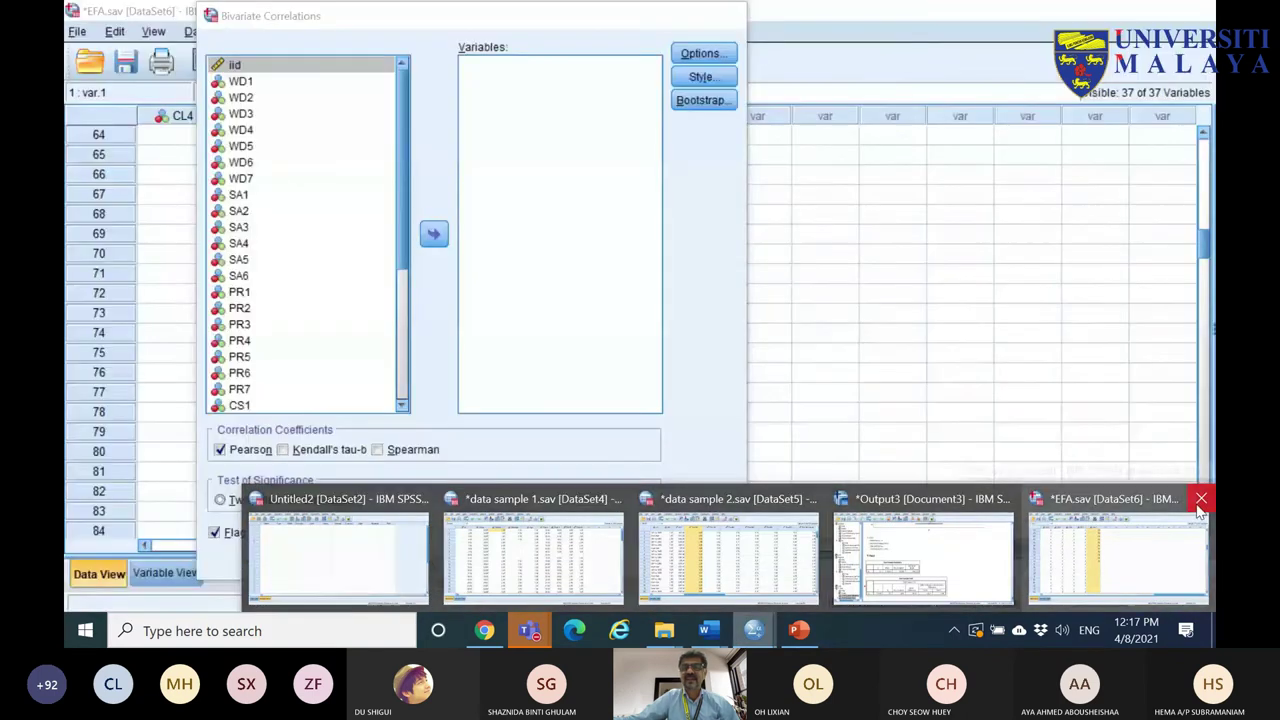
click(1201, 498)
click(636, 364)
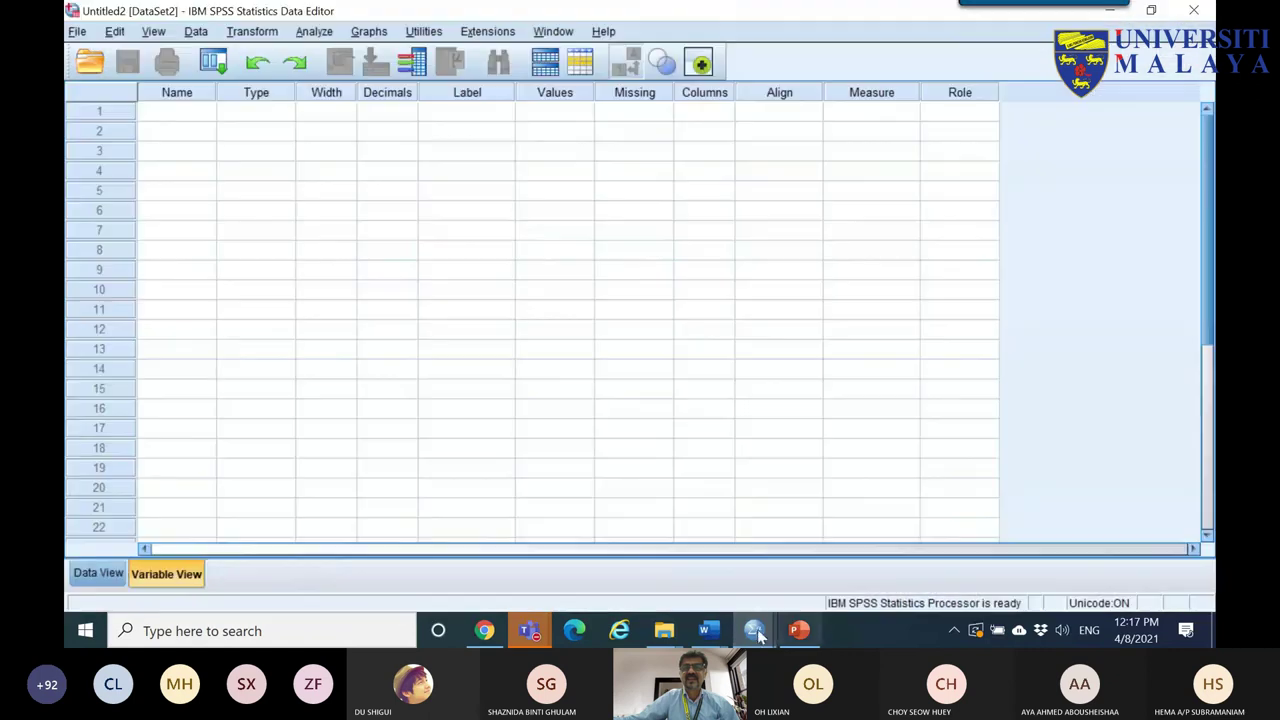
- Close the SPSS Output3 document without saving it, and close the empty Untitled2 dataset
mouse_move(754, 630)
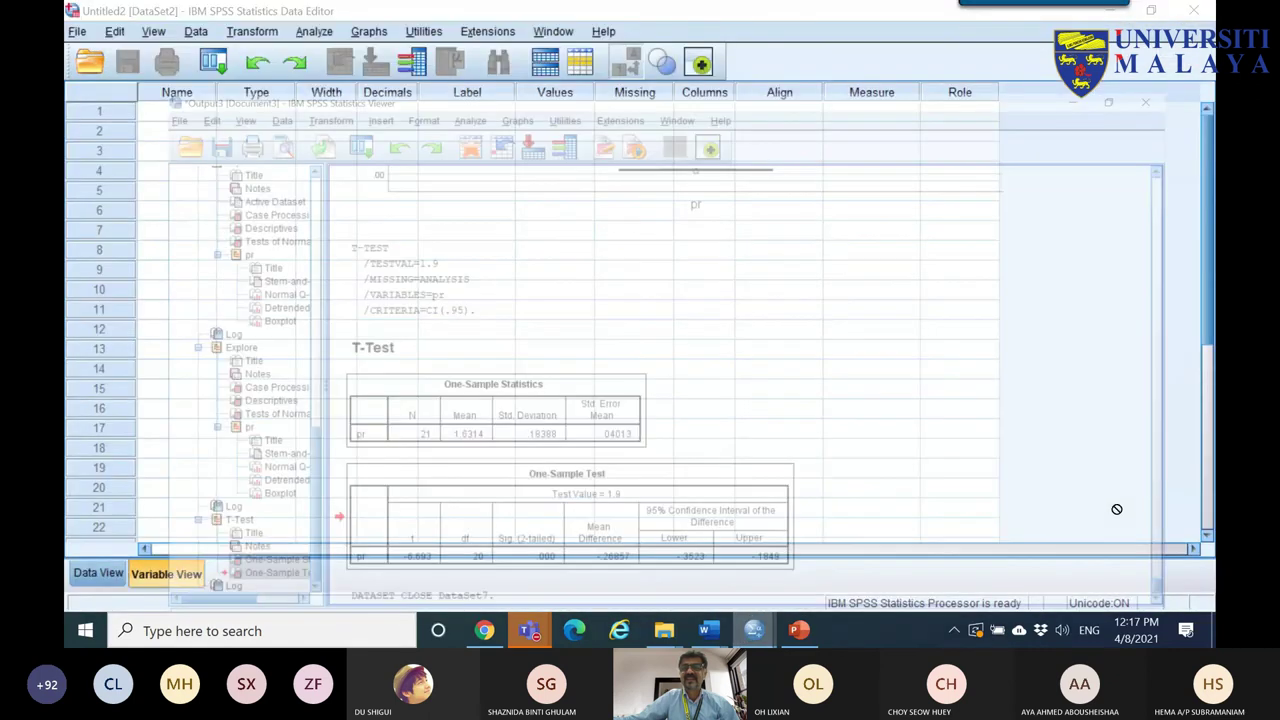
click(1108, 525)
click(1191, 12)
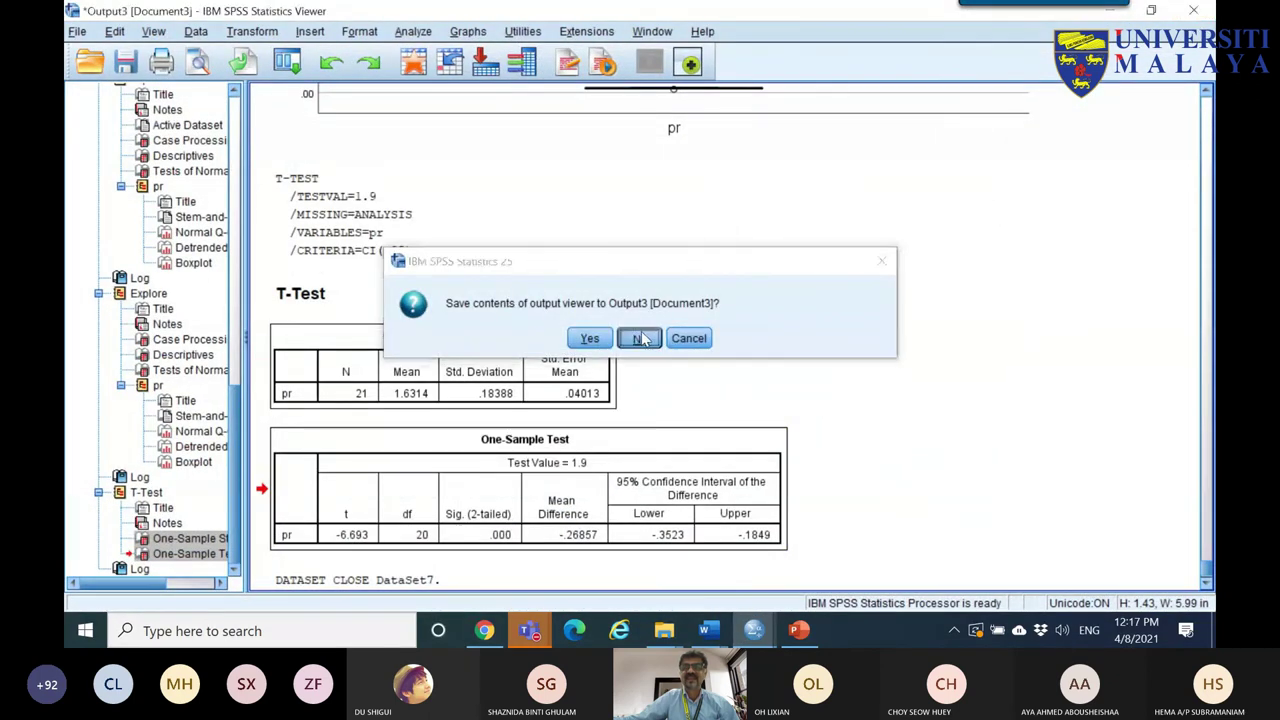
click(634, 337)
mouse_move(757, 638)
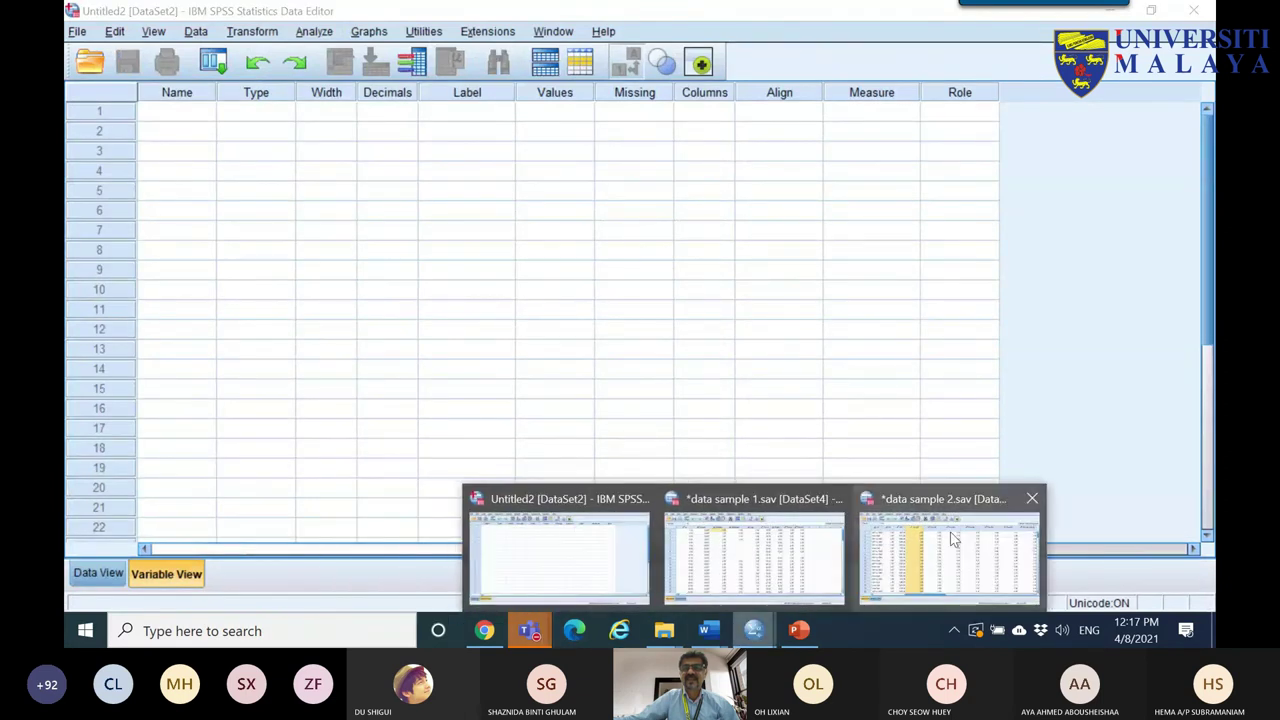
mouse_move(955, 522)
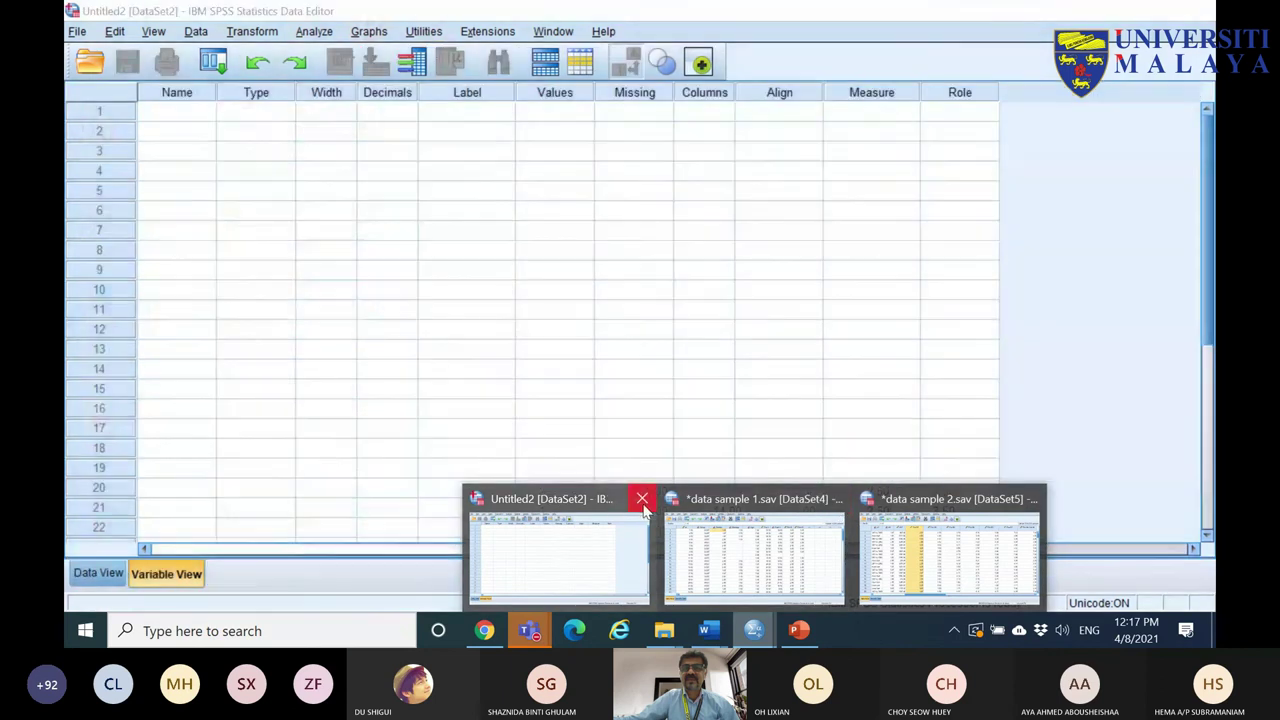
click(642, 499)
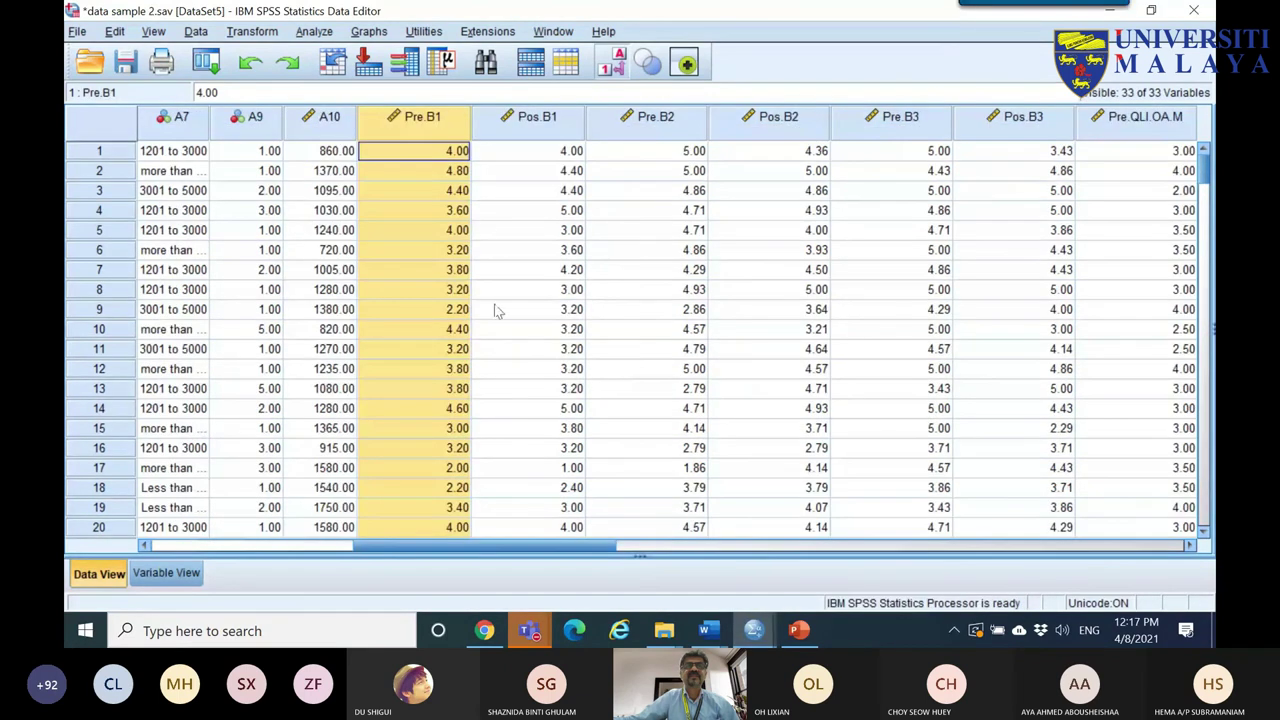
- Select the GROUP variable in data sample 2.sav and run Descriptive Statistics on it
drag(463, 545, 263, 545)
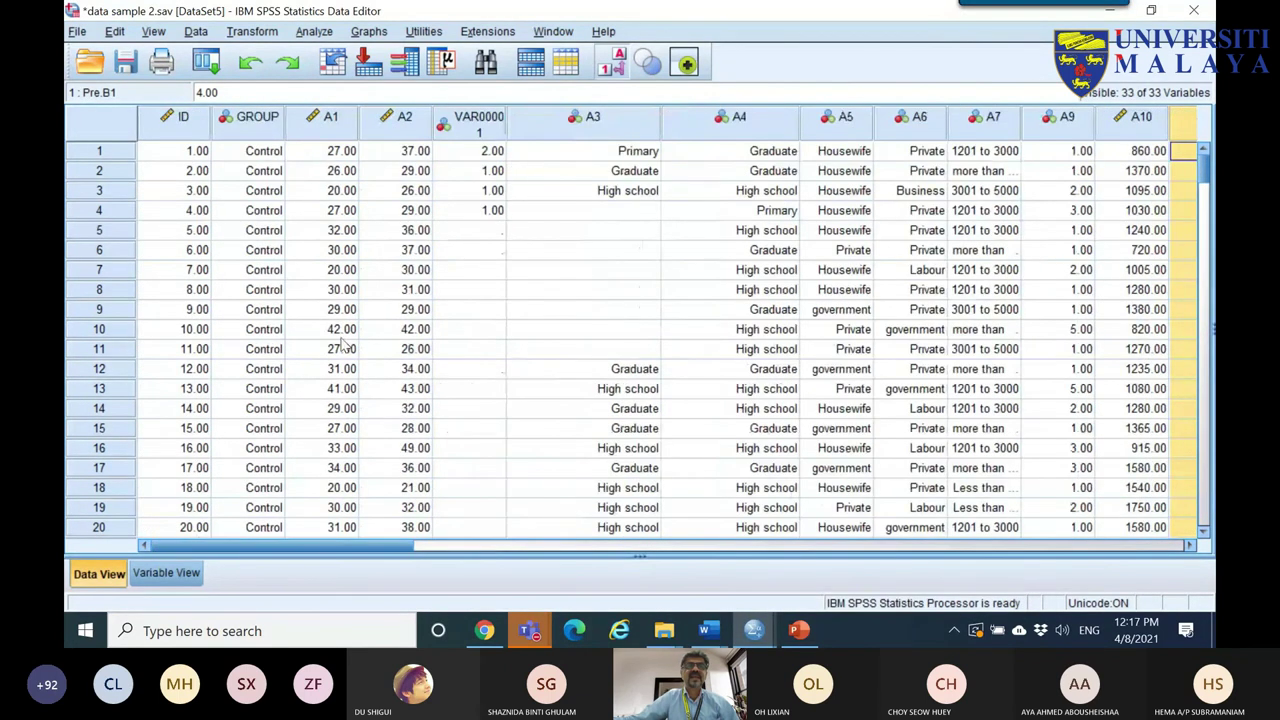
click(257, 117)
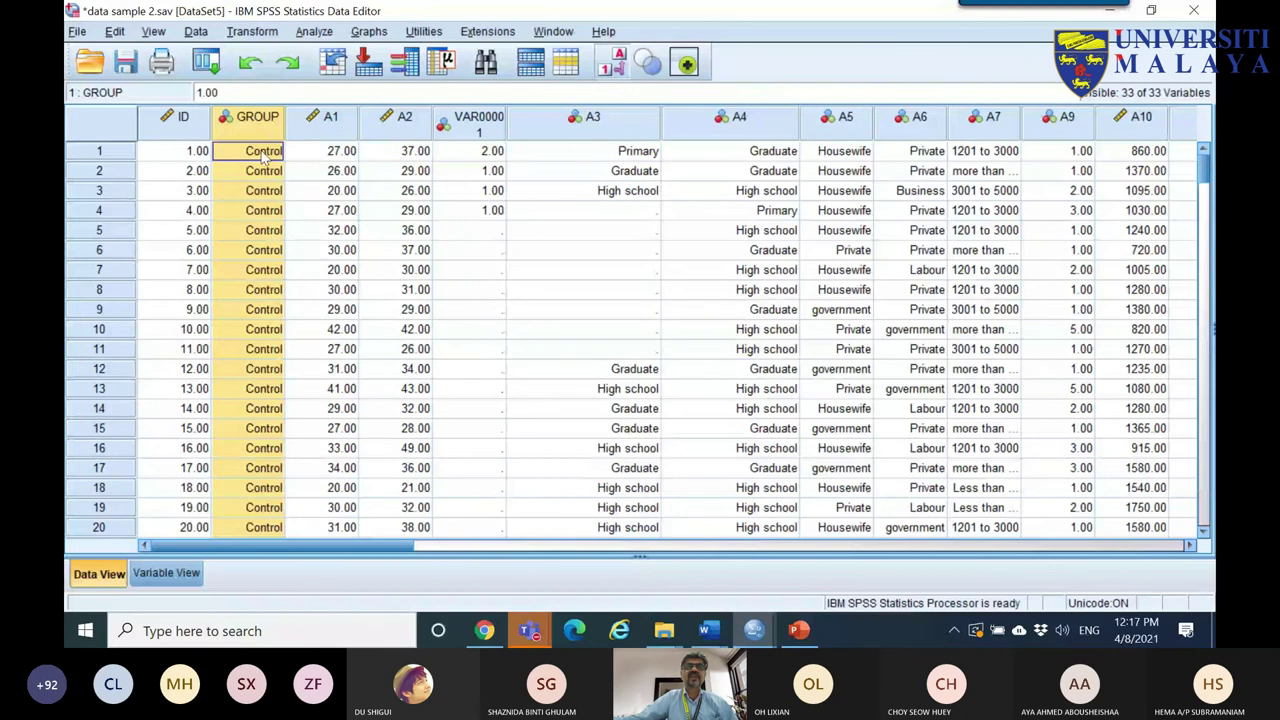
scroll(286, 263, down, 20)
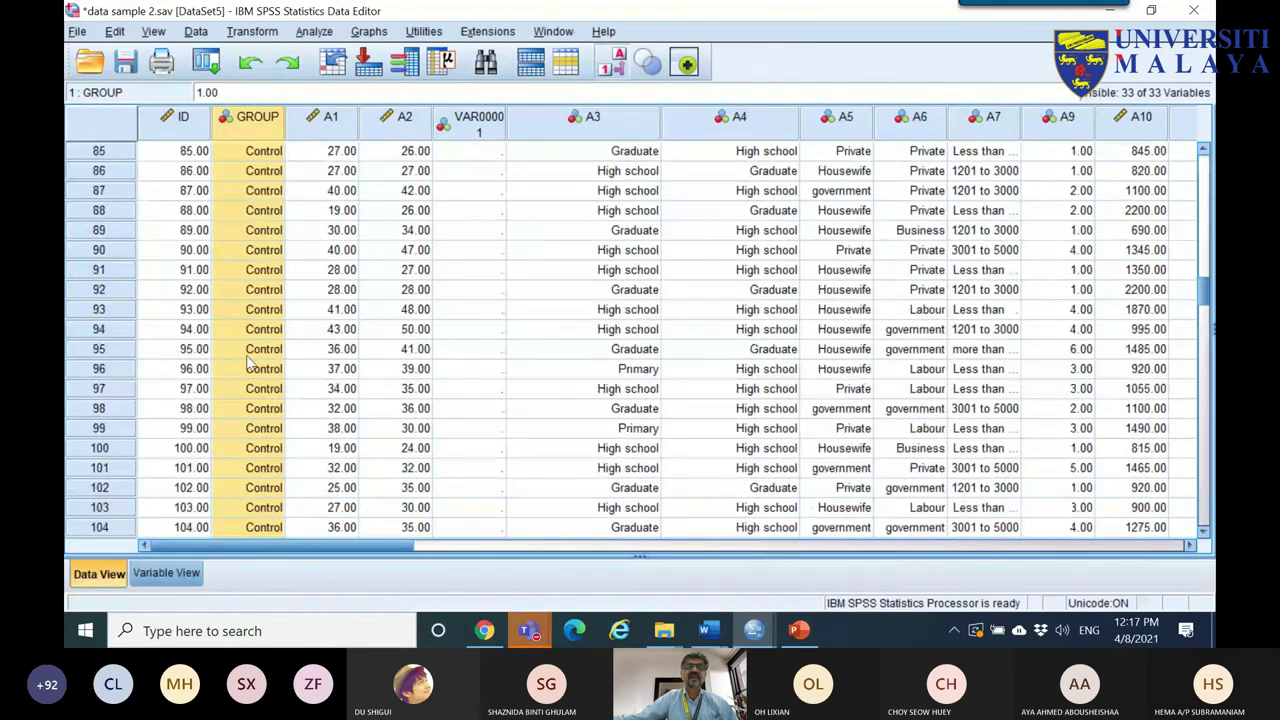
scroll(250, 340, down, 20)
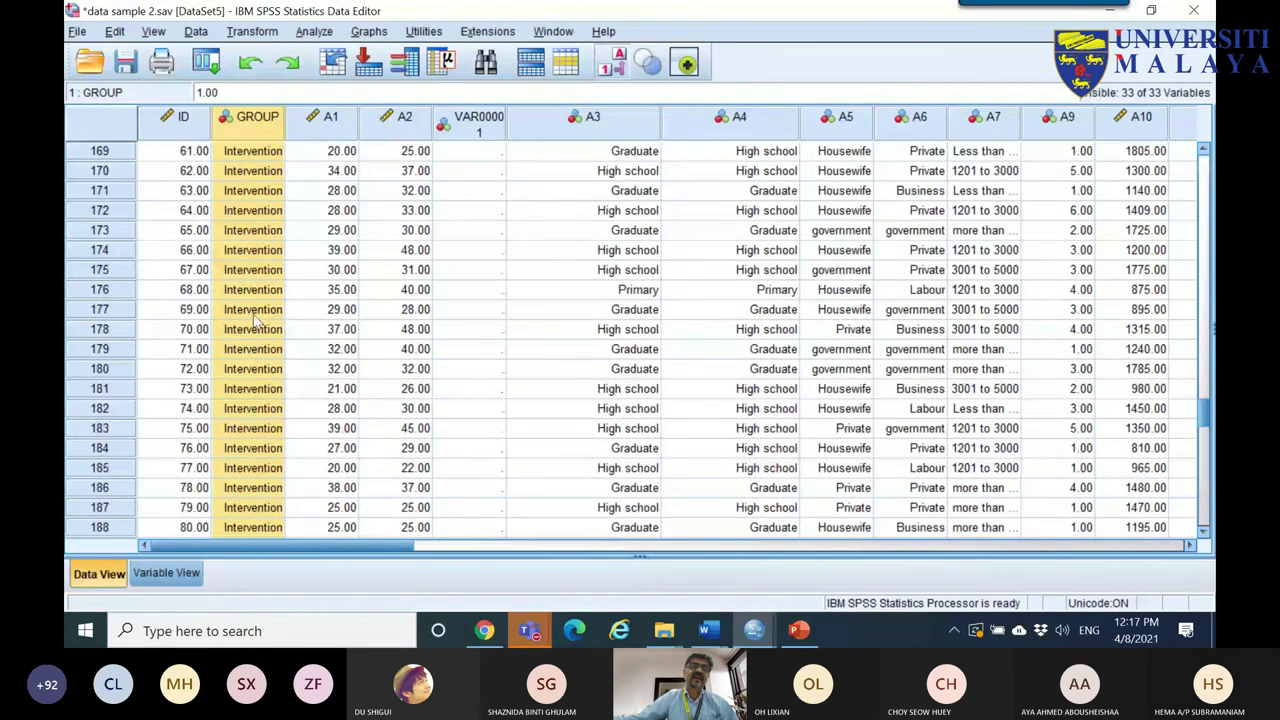
right_click(256, 320)
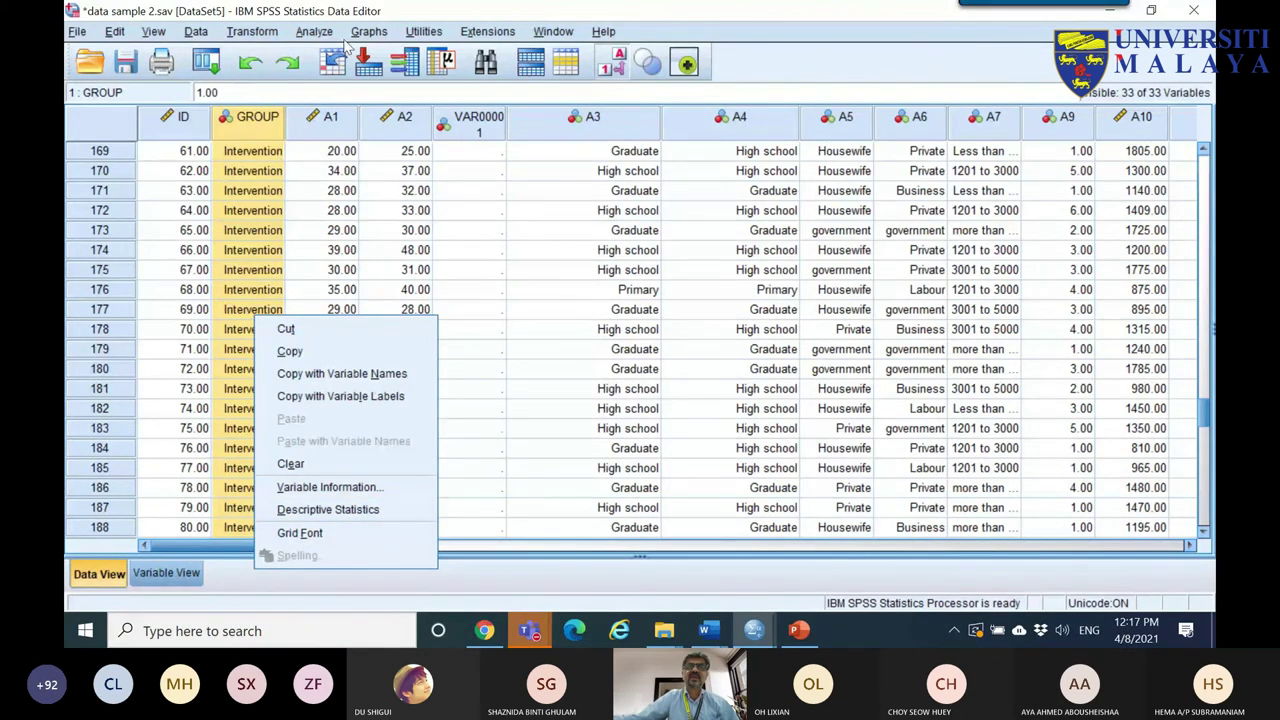
click(318, 32)
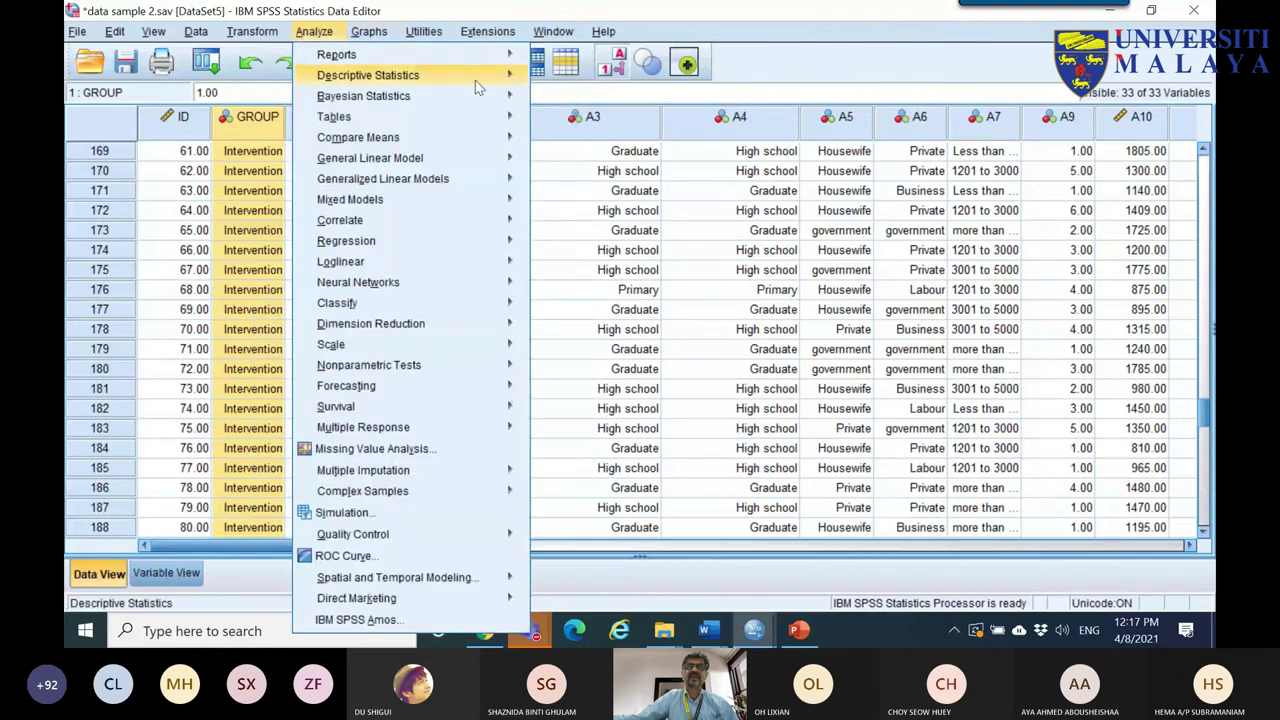
right_click(234, 171)
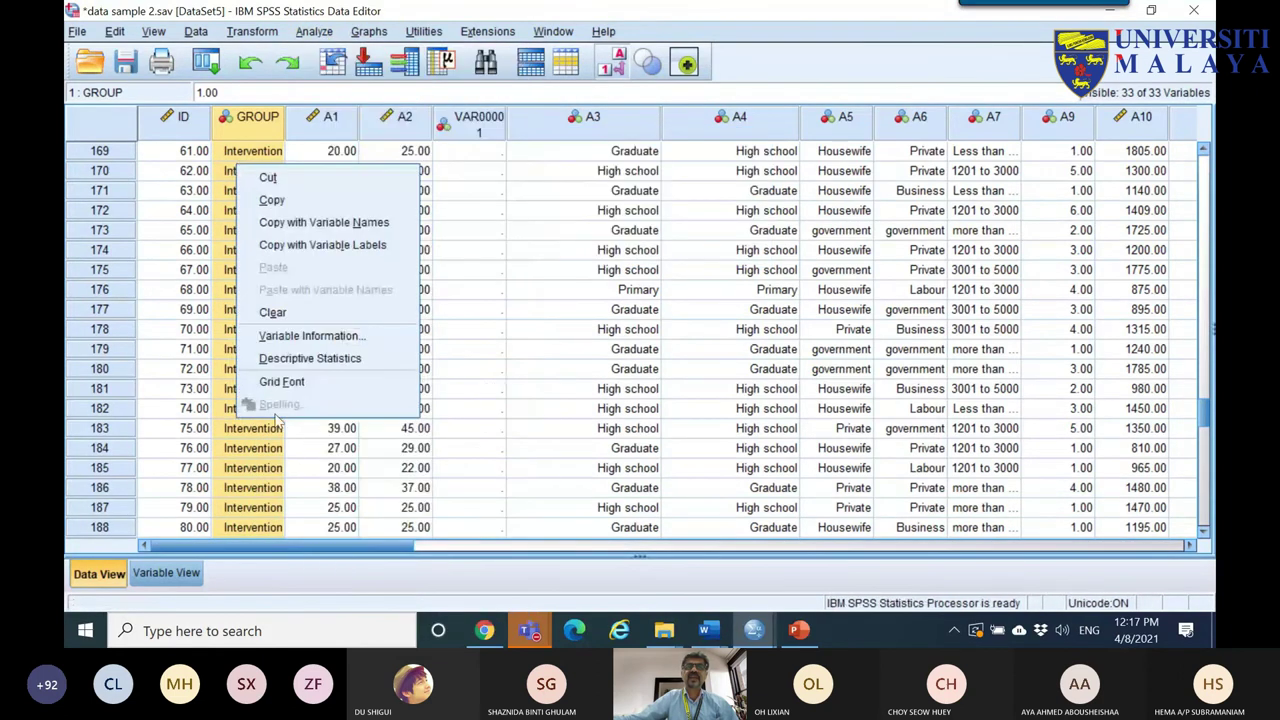
click(300, 359)
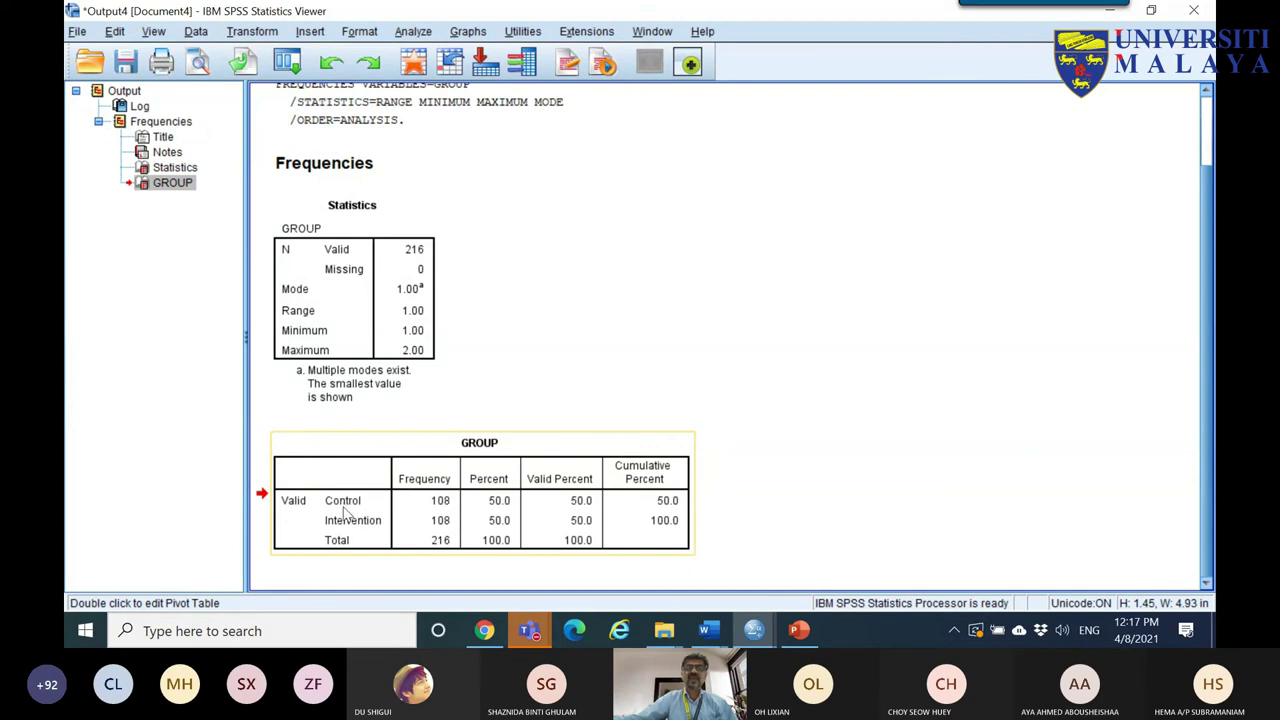
- Close the GROUP frequencies output without saving it and return to data sample 2.sav
click(1198, 12)
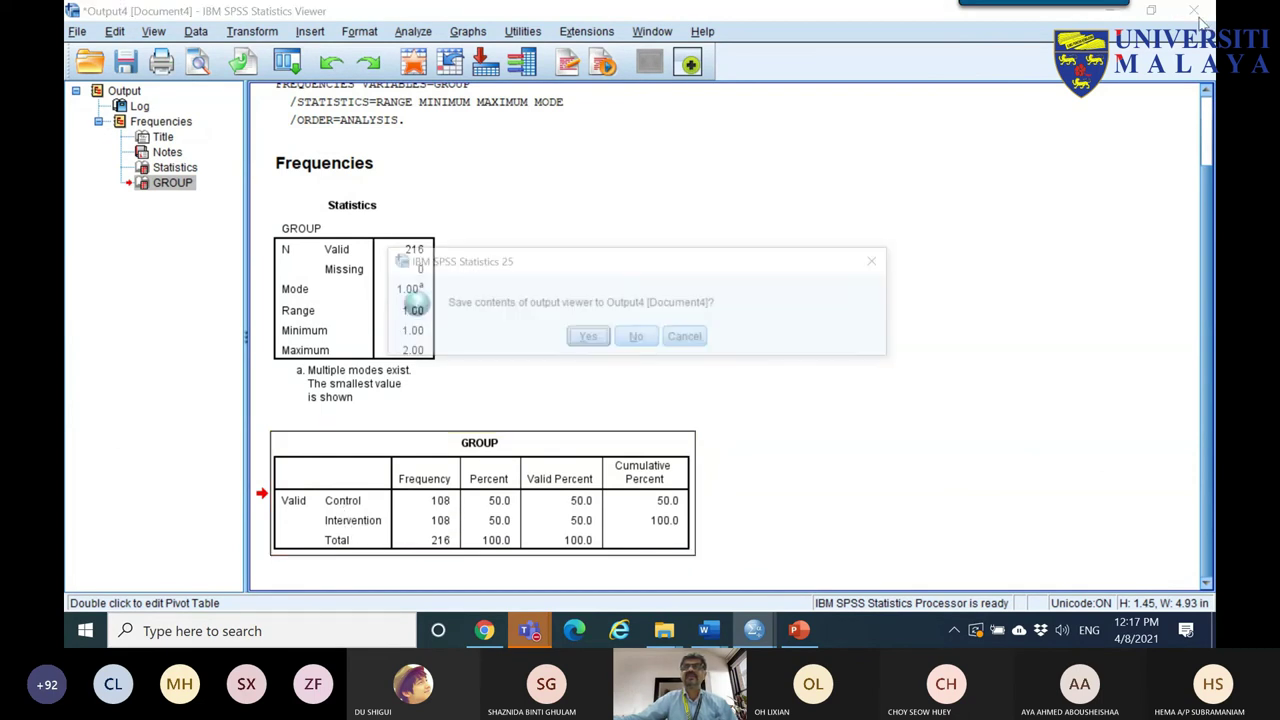
click(666, 338)
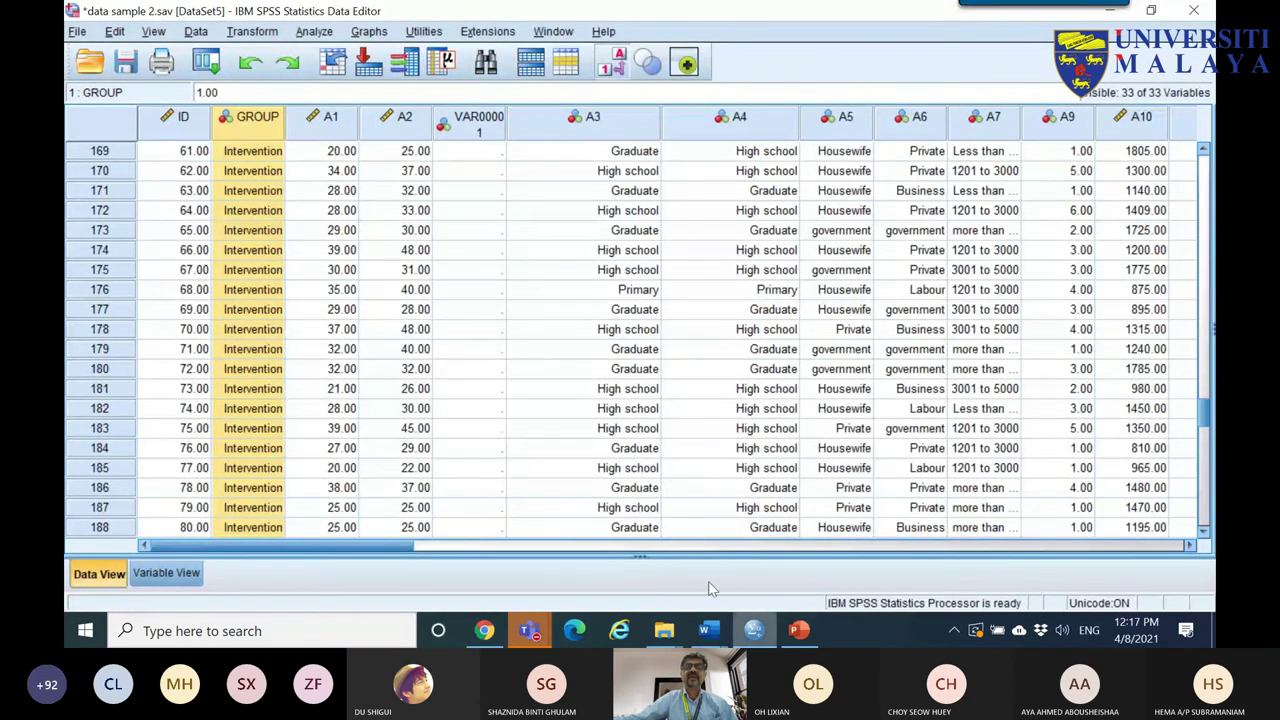
mouse_move(706, 630)
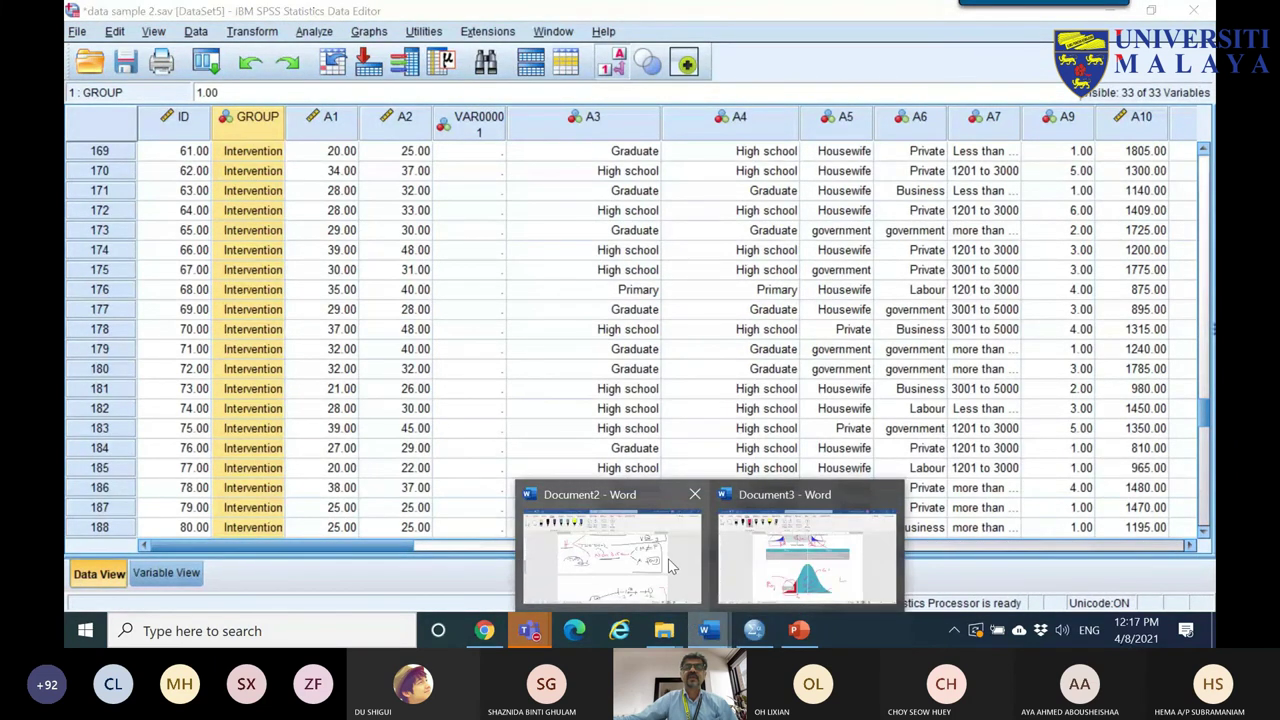
mouse_move(672, 568)
- Move the A2 variable directly after VAR00001 in data sample 2.sav
click(470, 120)
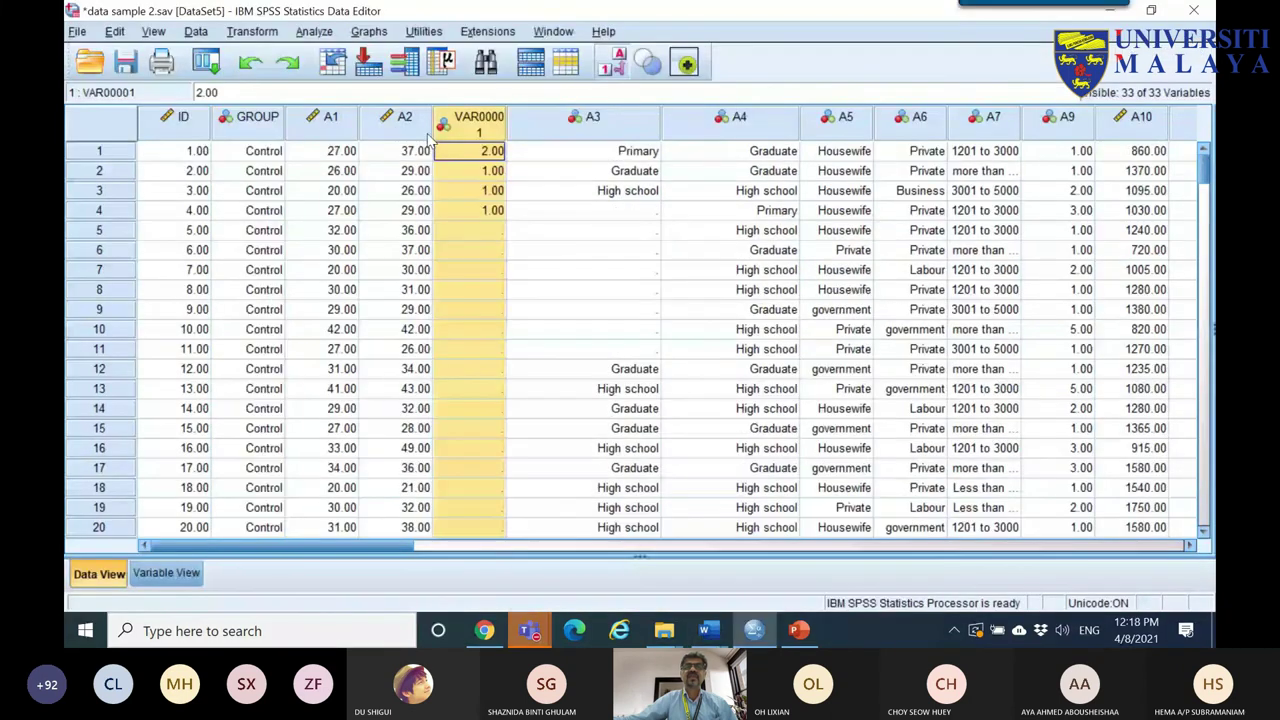
click(330, 123)
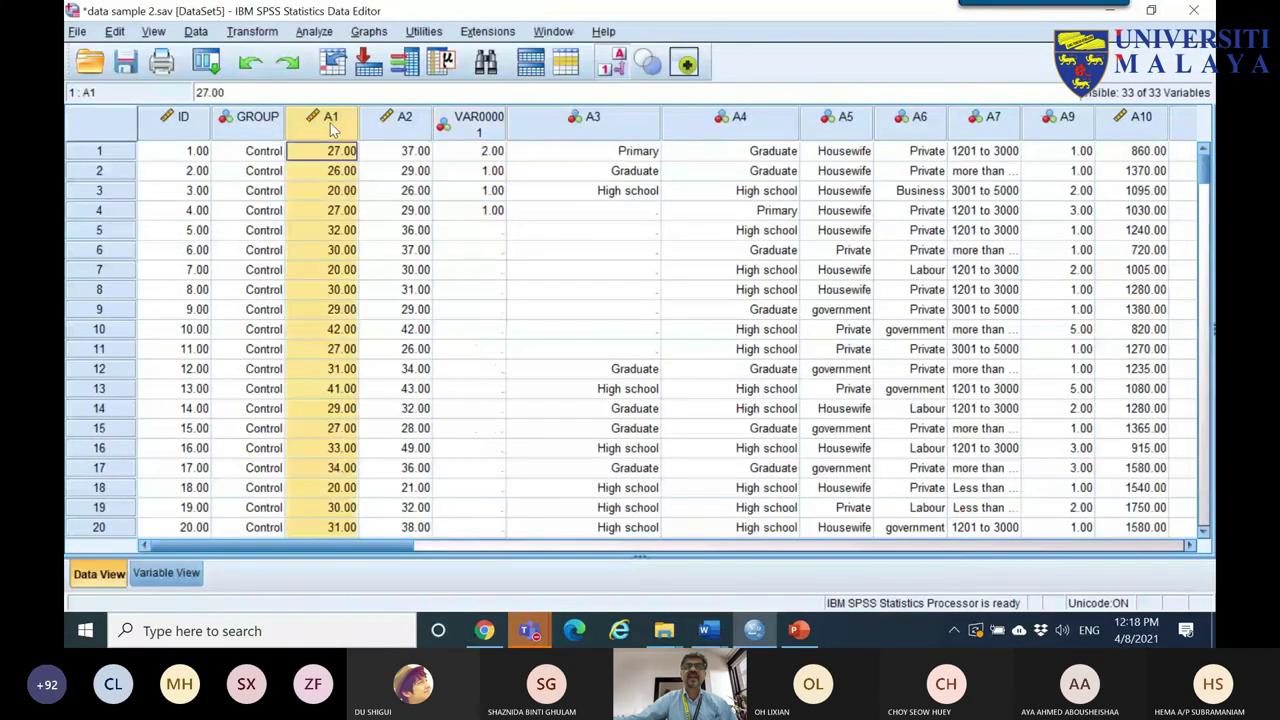
click(400, 124)
drag(400, 124, 515, 140)
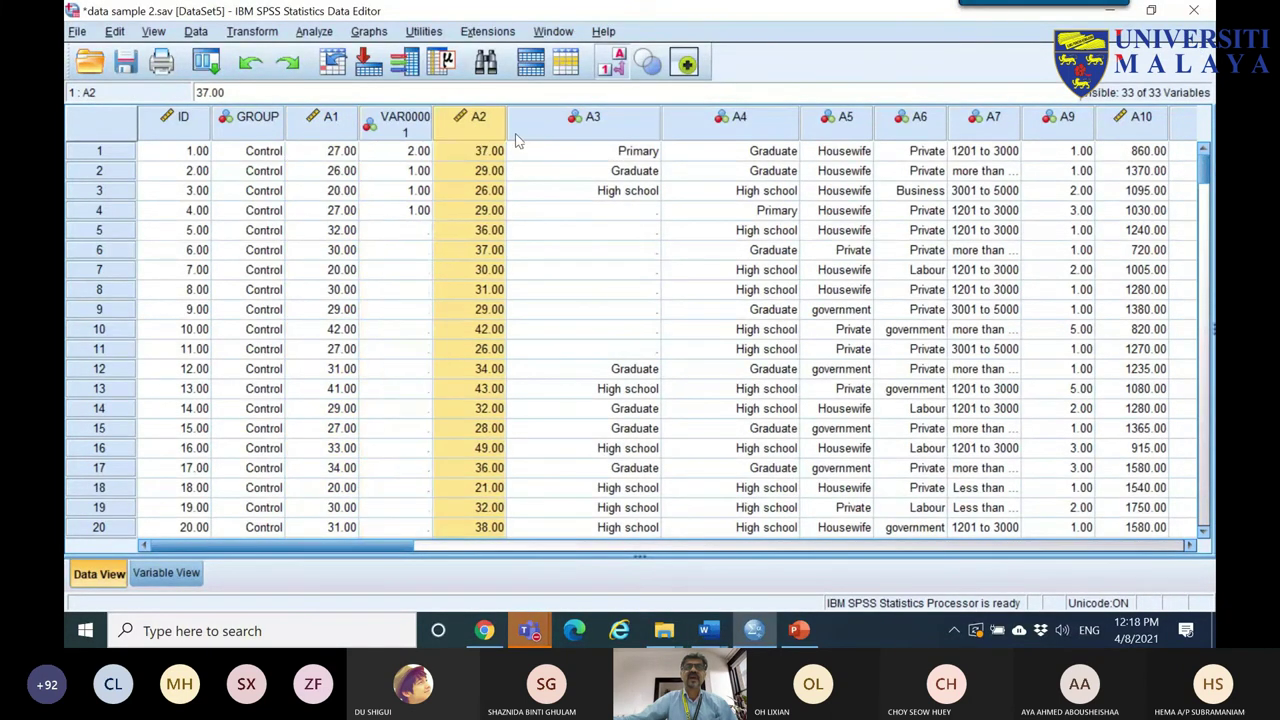
- Examine the GROUP column's Control and Intervention rows, select the A1 column, and switch to PowerPoint slide 34
click(335, 122)
click(255, 122)
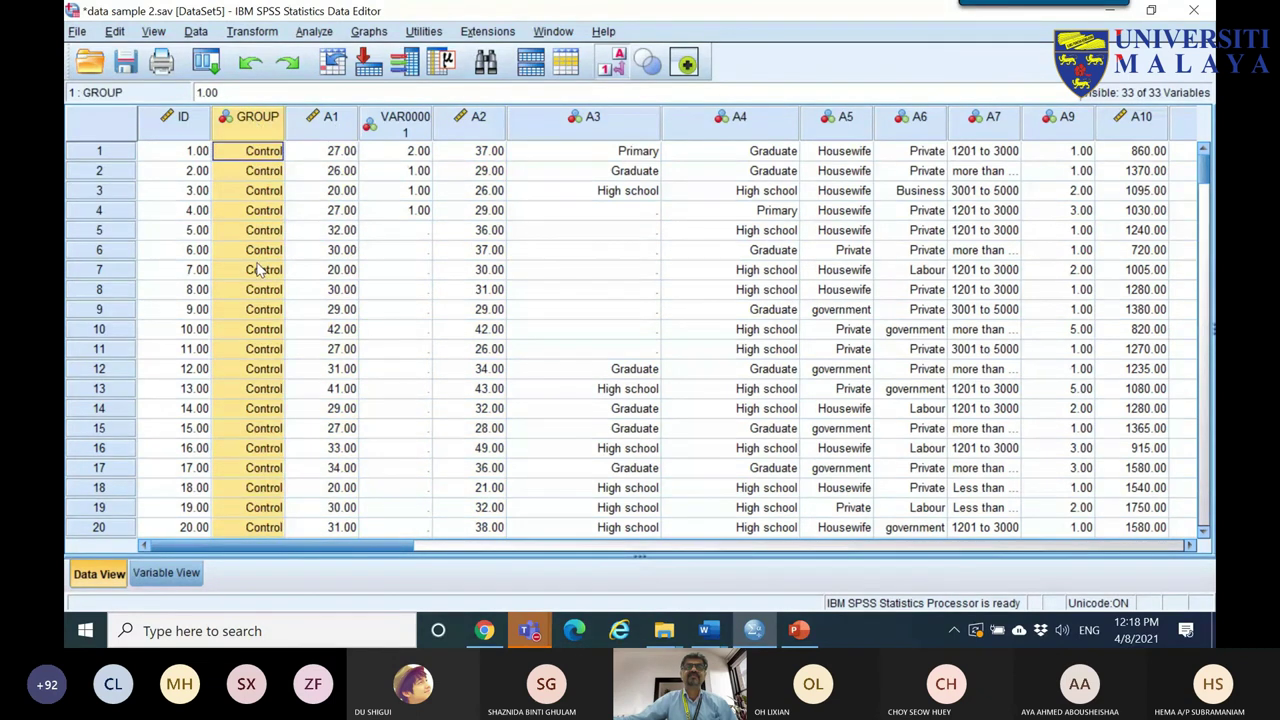
click(266, 296)
scroll(262, 310, down, 20)
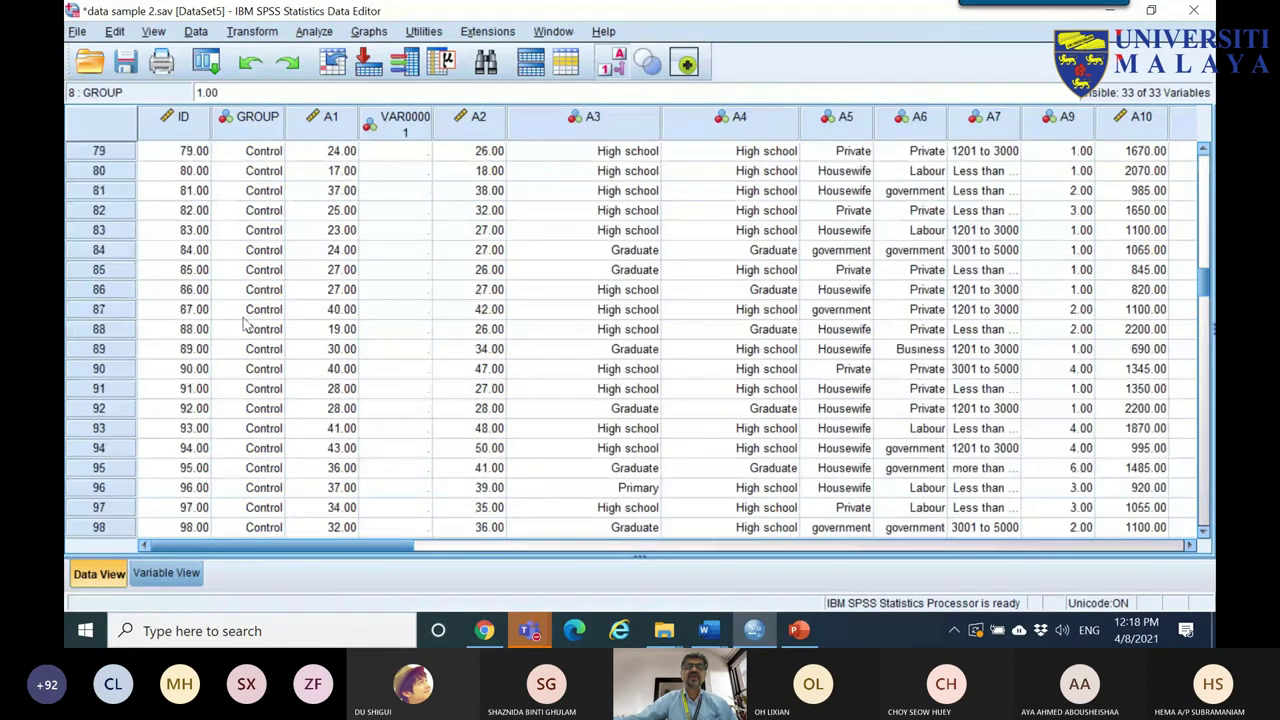
scroll(250, 330, down, 7)
scroll(268, 315, down, 7)
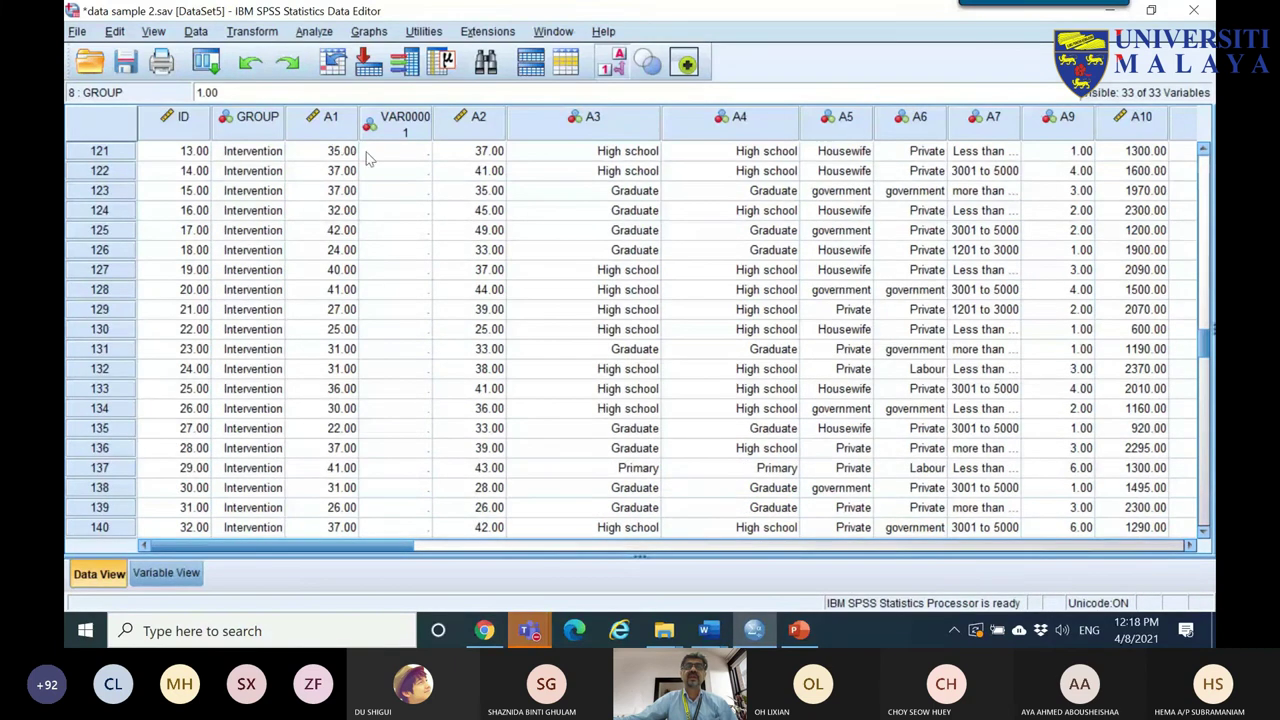
click(330, 126)
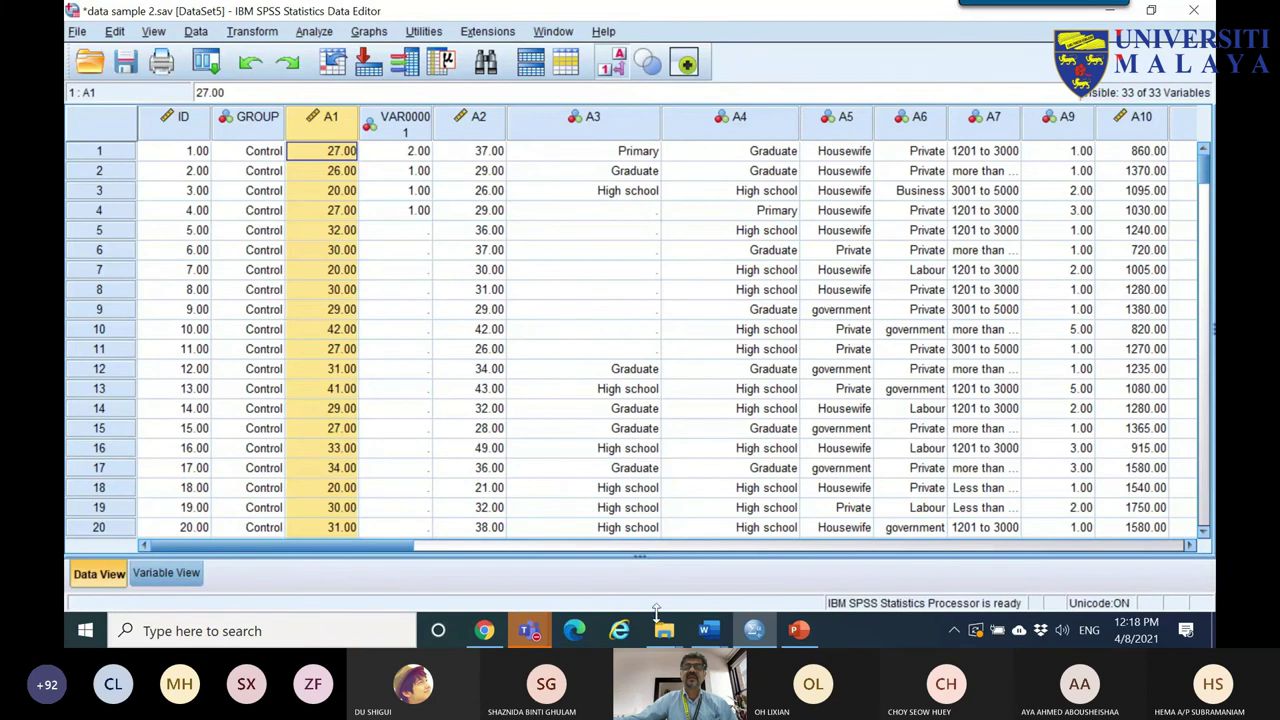
click(800, 630)
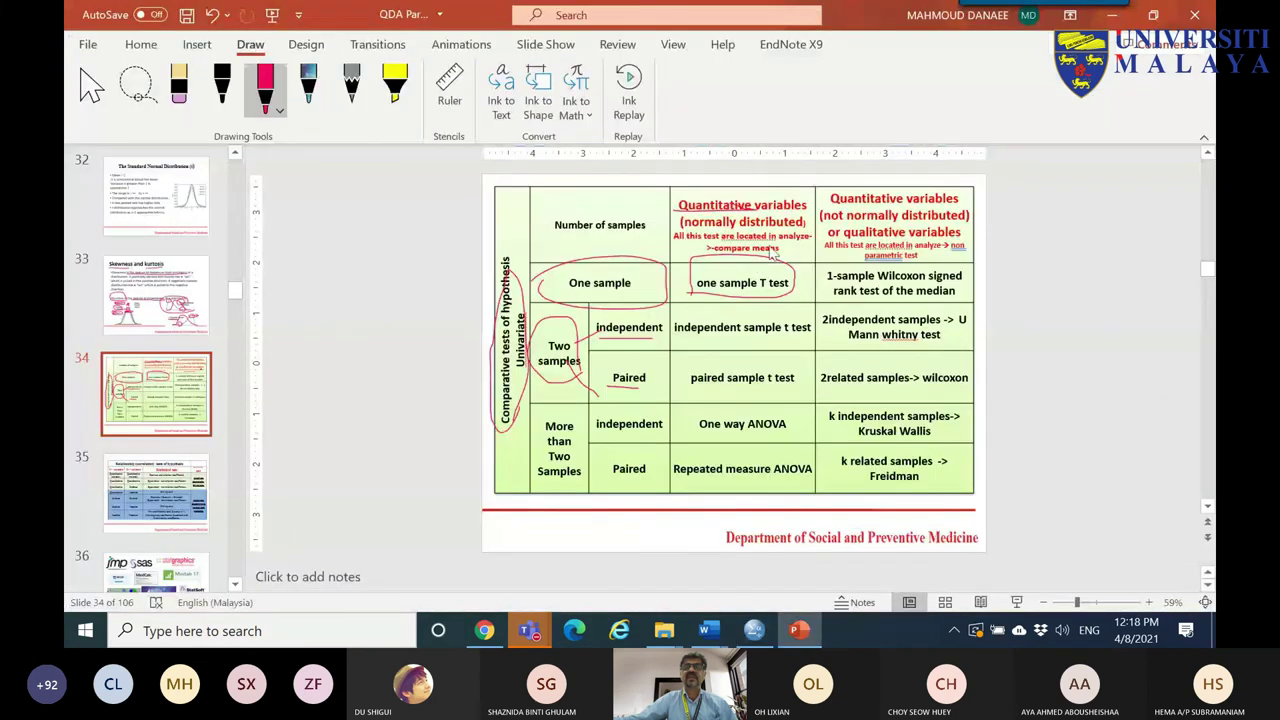
- Circle the normally distributed quantitative variables heading in slide 34's test table and switch to data sample 2.sav in SPSS
drag(718, 190, 768, 258)
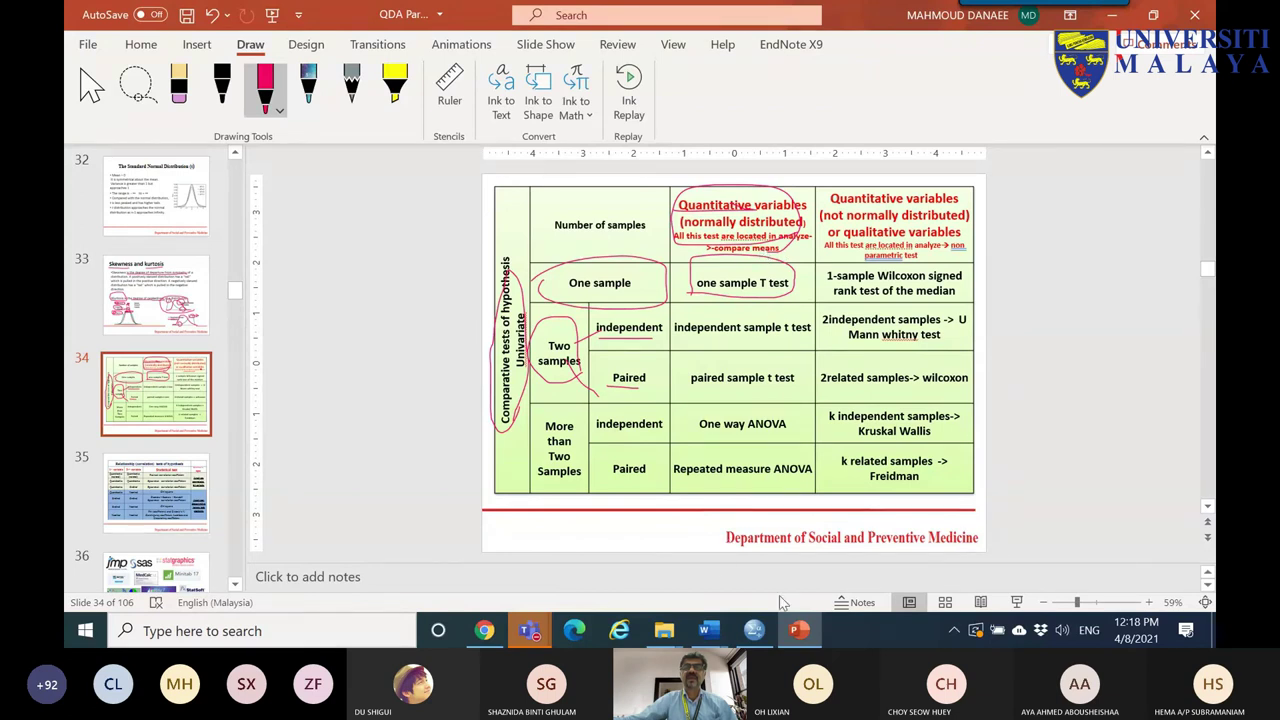
mouse_move(755, 632)
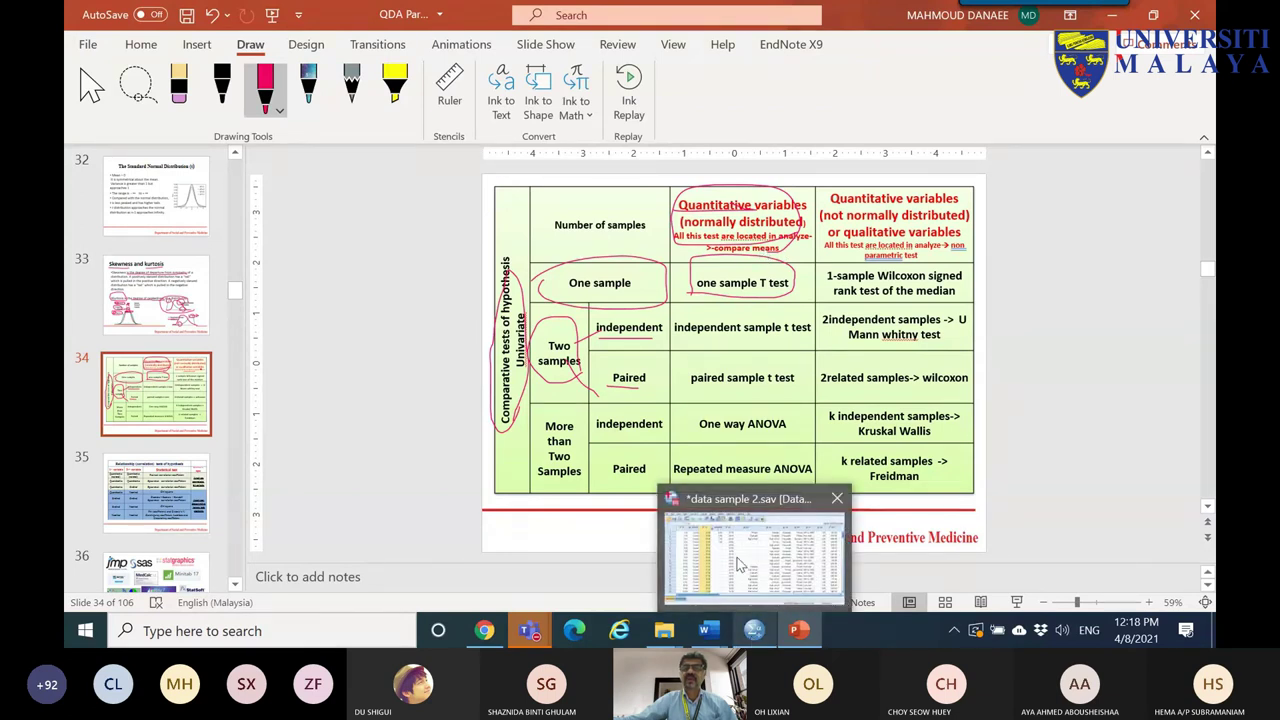
click(754, 632)
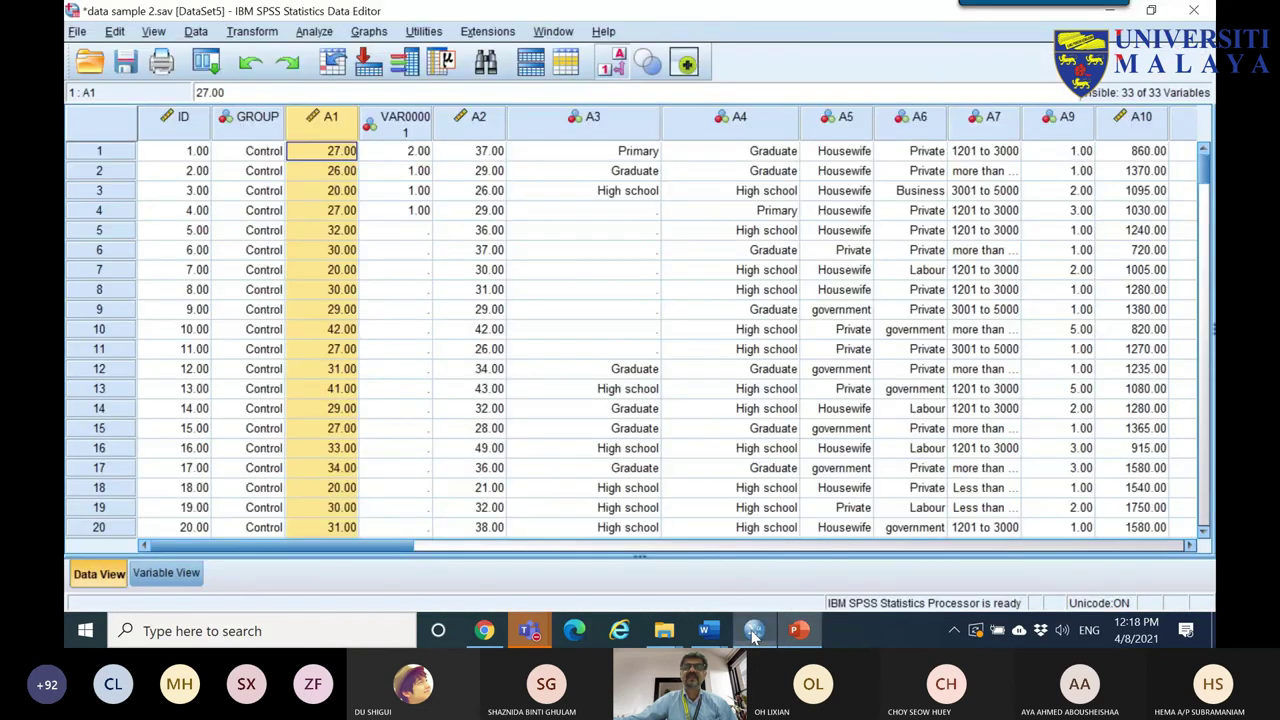
- Start an Explore analysis and replace Pre.B1 with A1 as the dependent variable
click(314, 31)
mouse_move(378, 80)
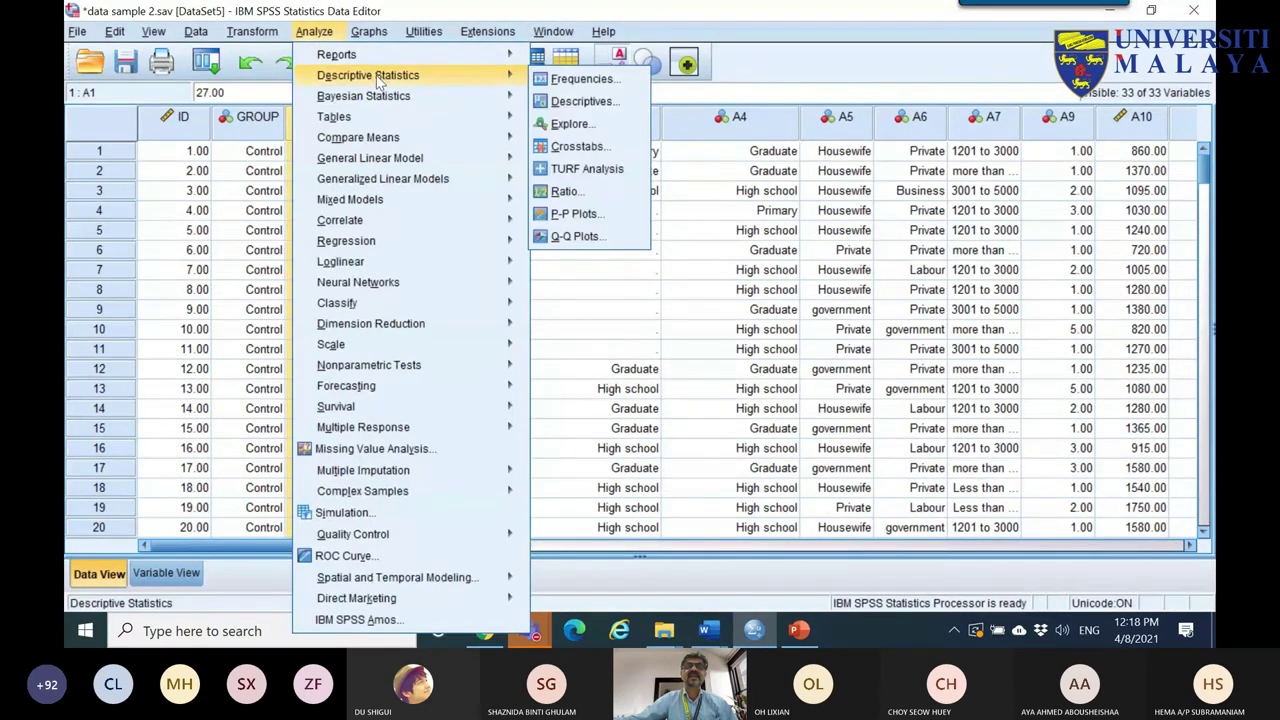
click(570, 123)
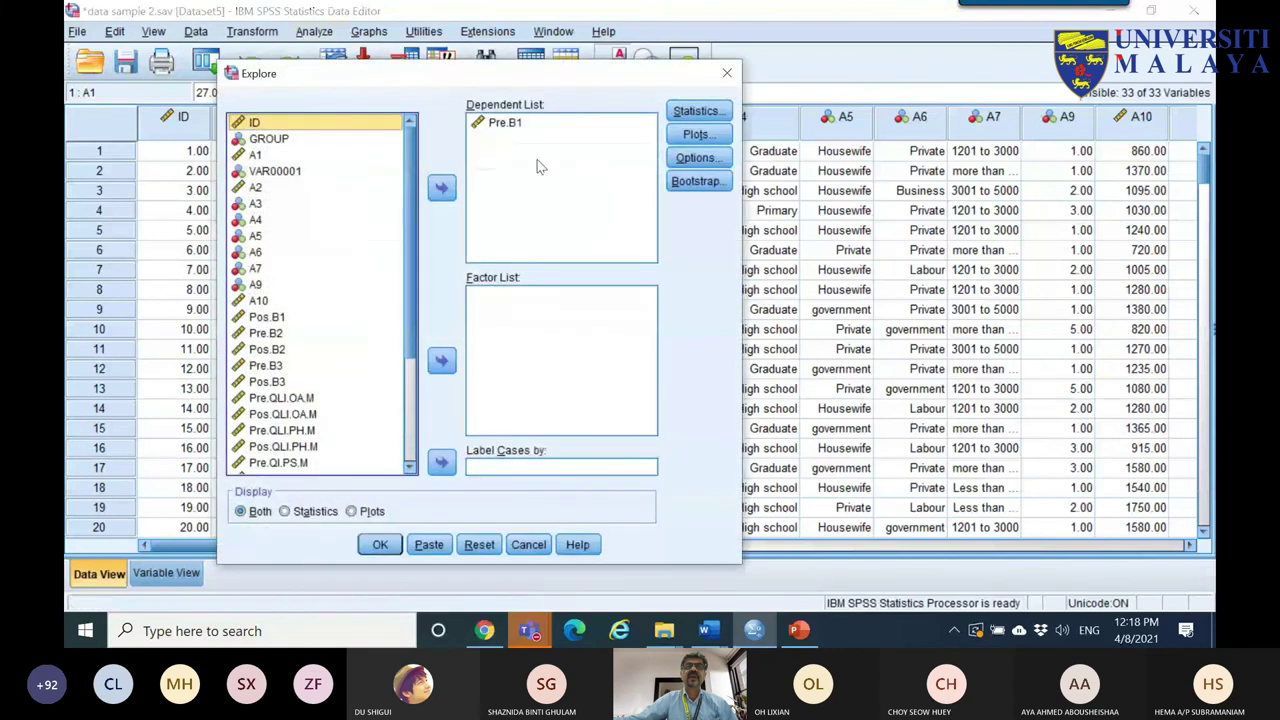
click(508, 122)
click(441, 187)
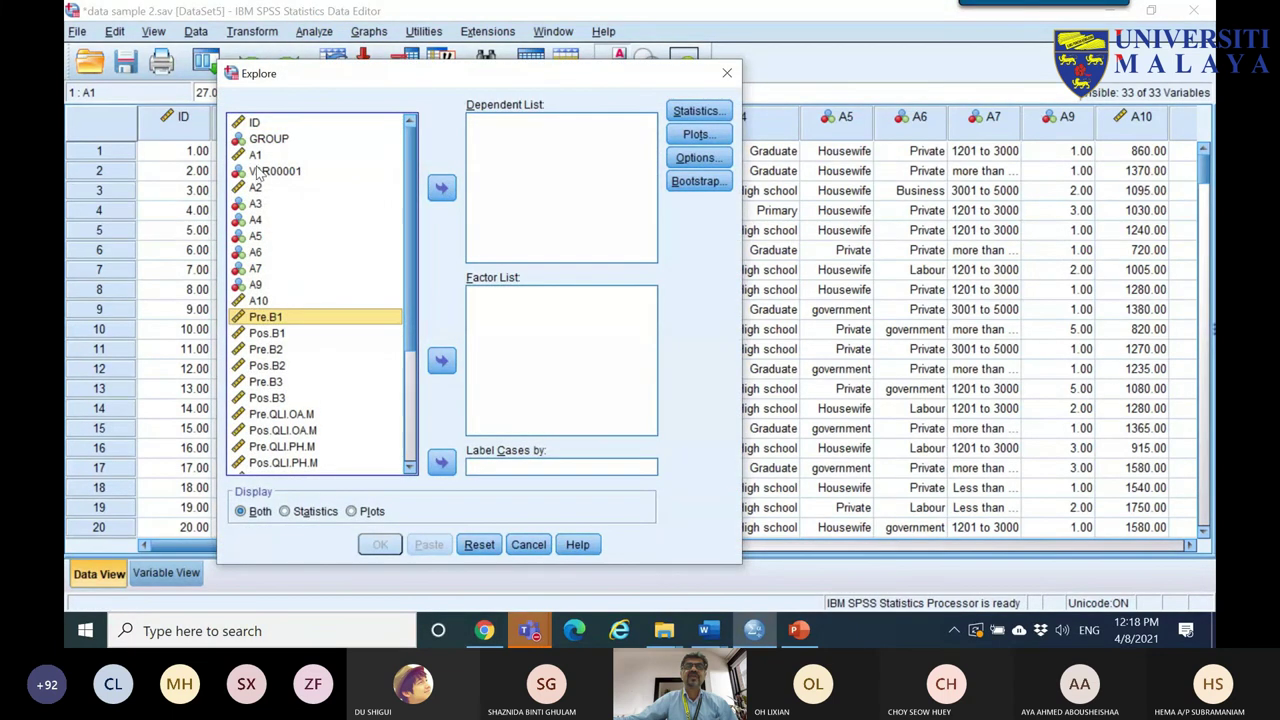
click(282, 156)
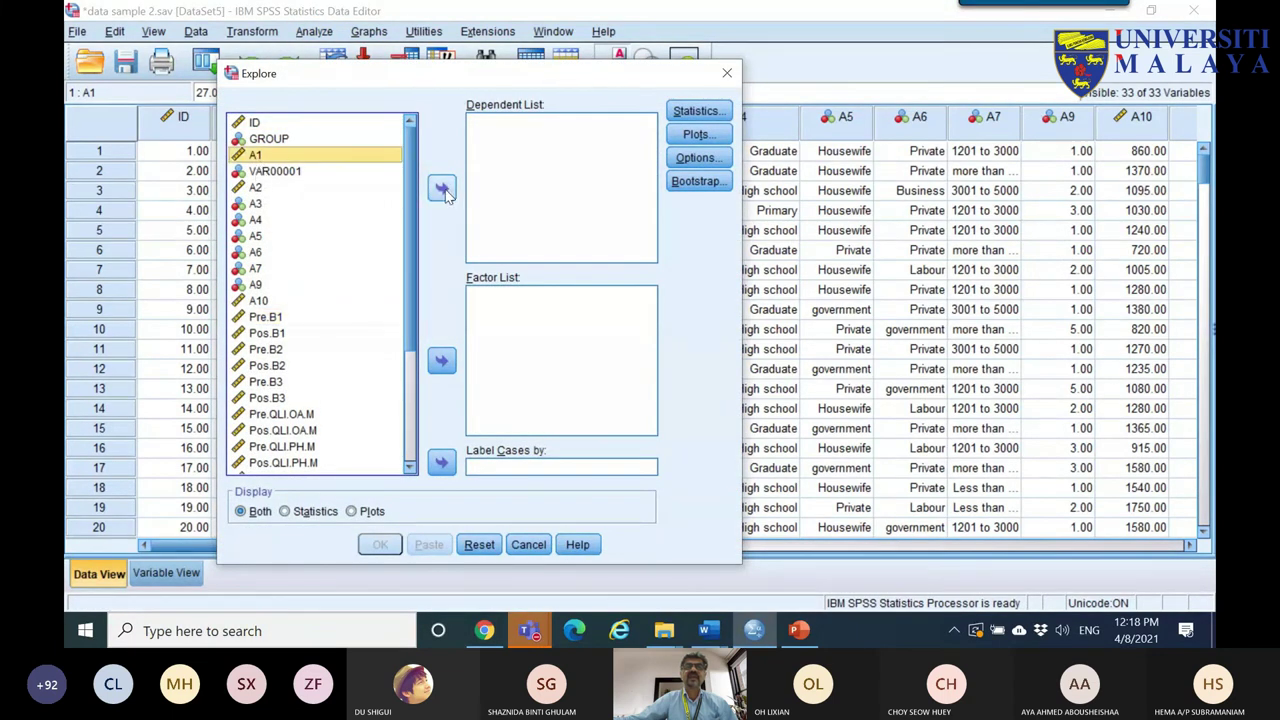
click(442, 189)
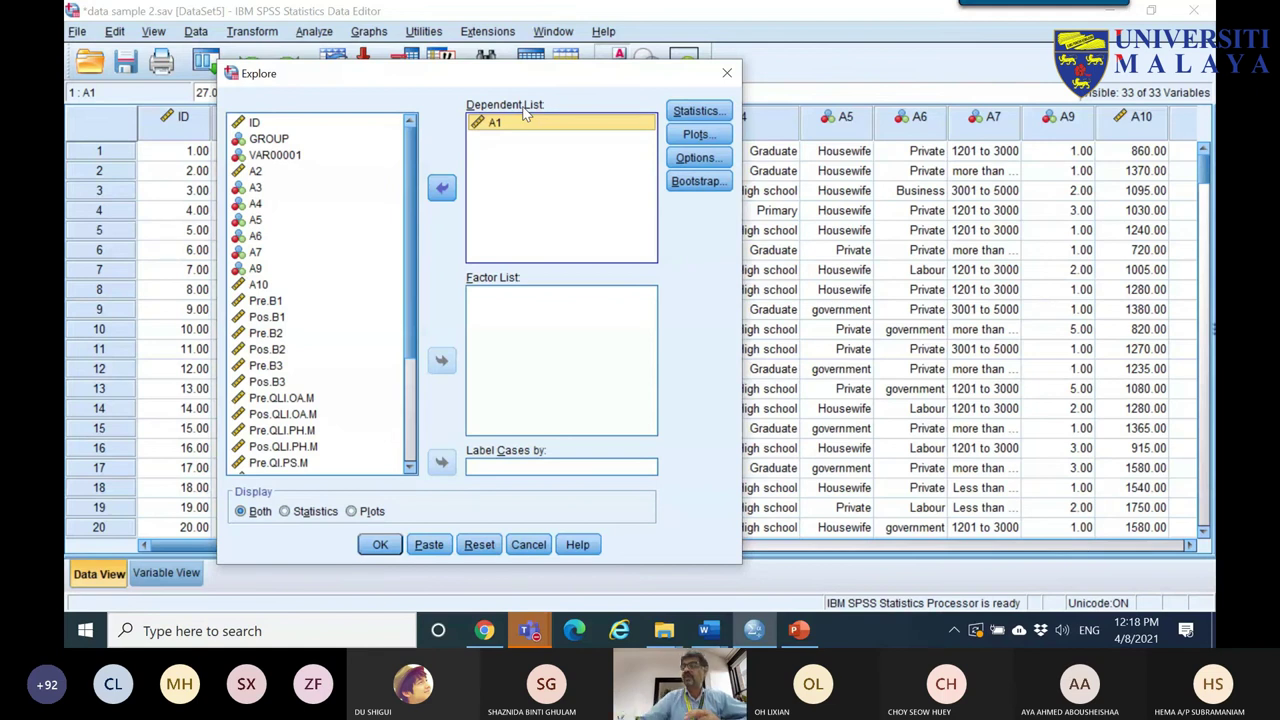
- Set GROUP as the Explore factor, run the analysis with normality plots with tests, and look through the output
click(269, 140)
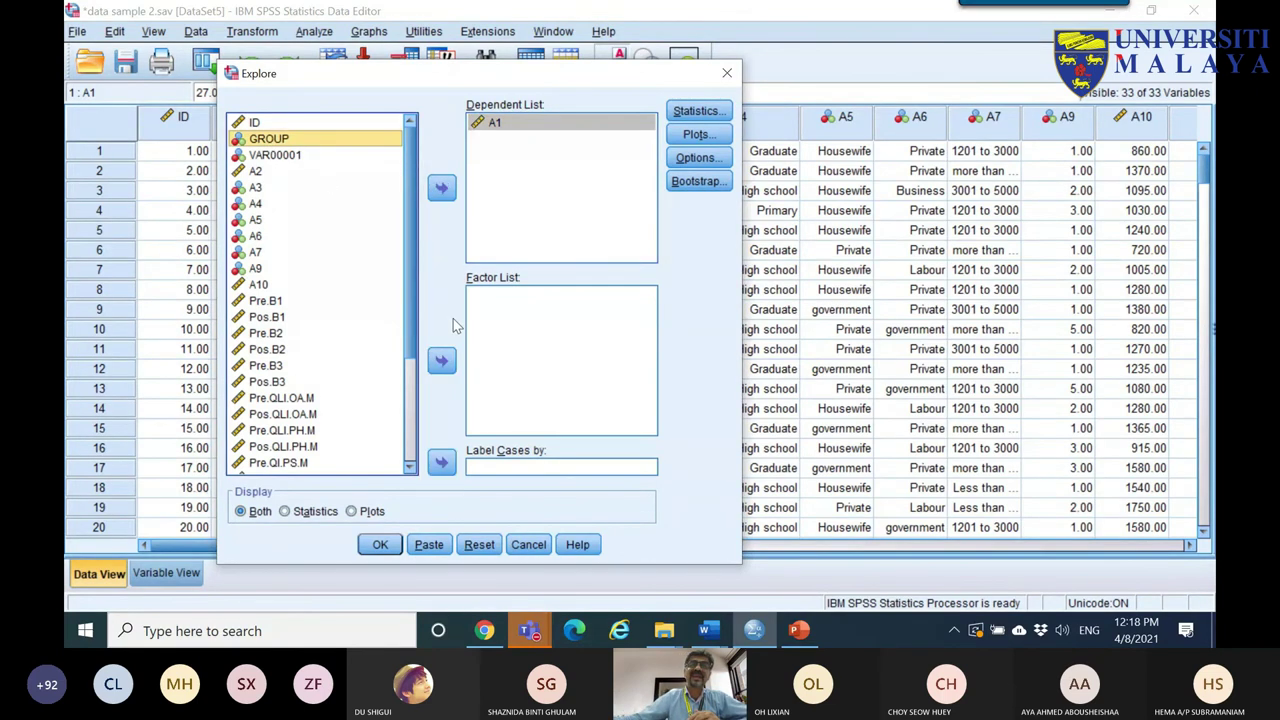
click(441, 360)
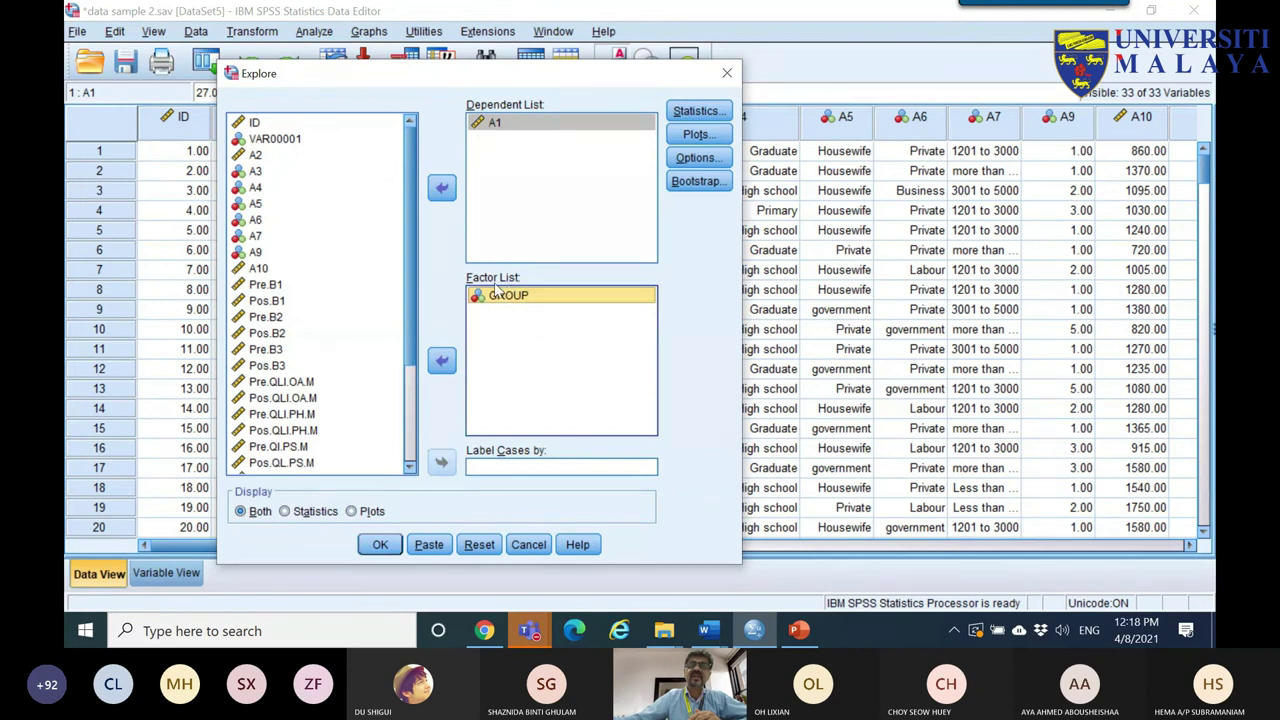
click(698, 134)
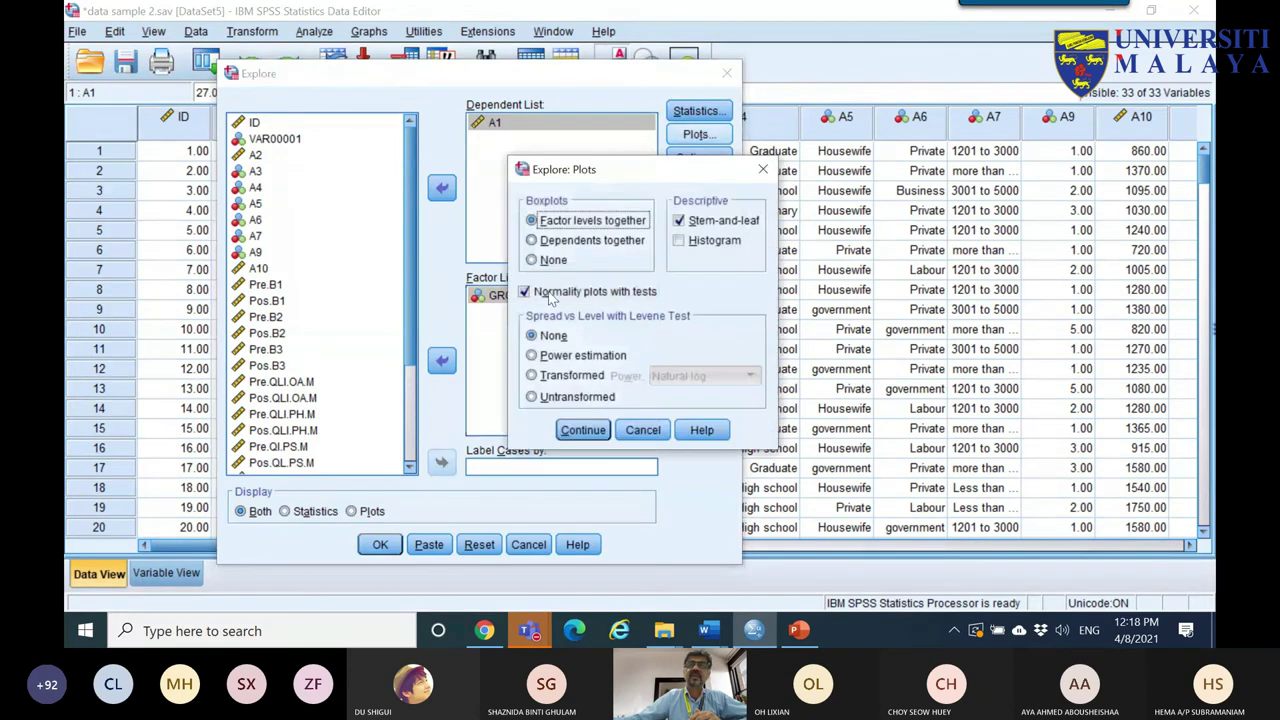
click(583, 430)
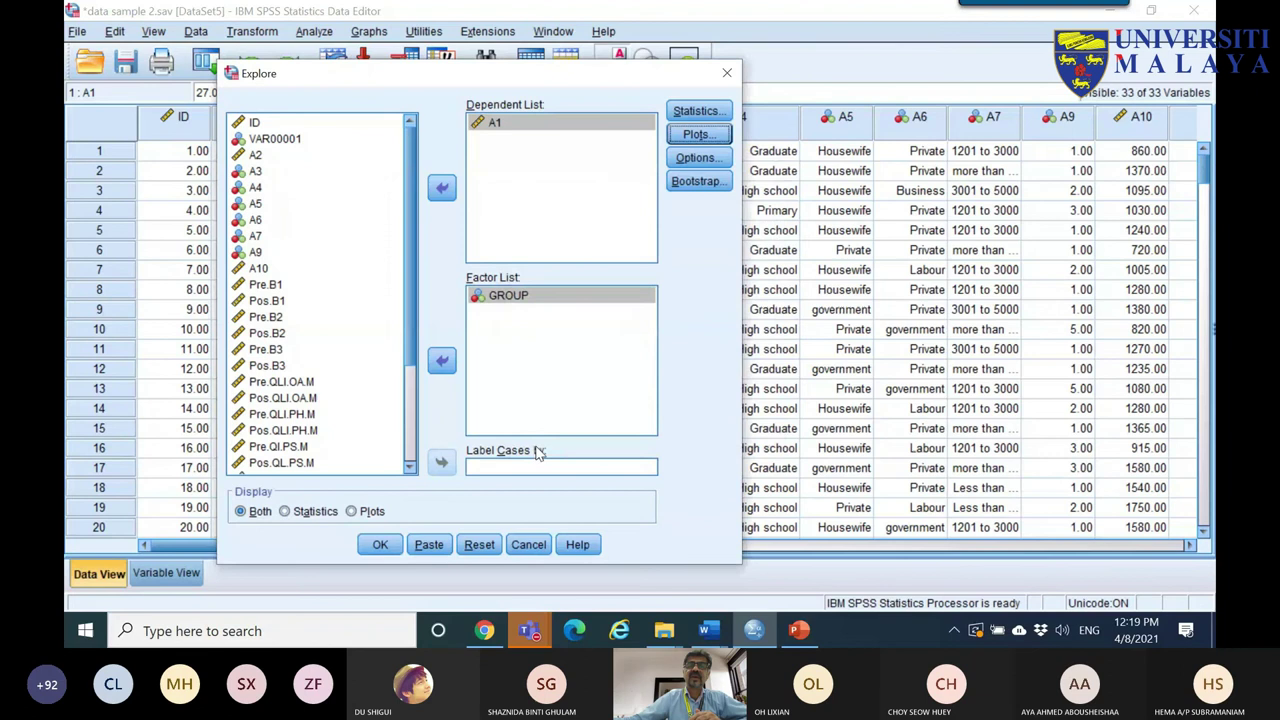
click(380, 544)
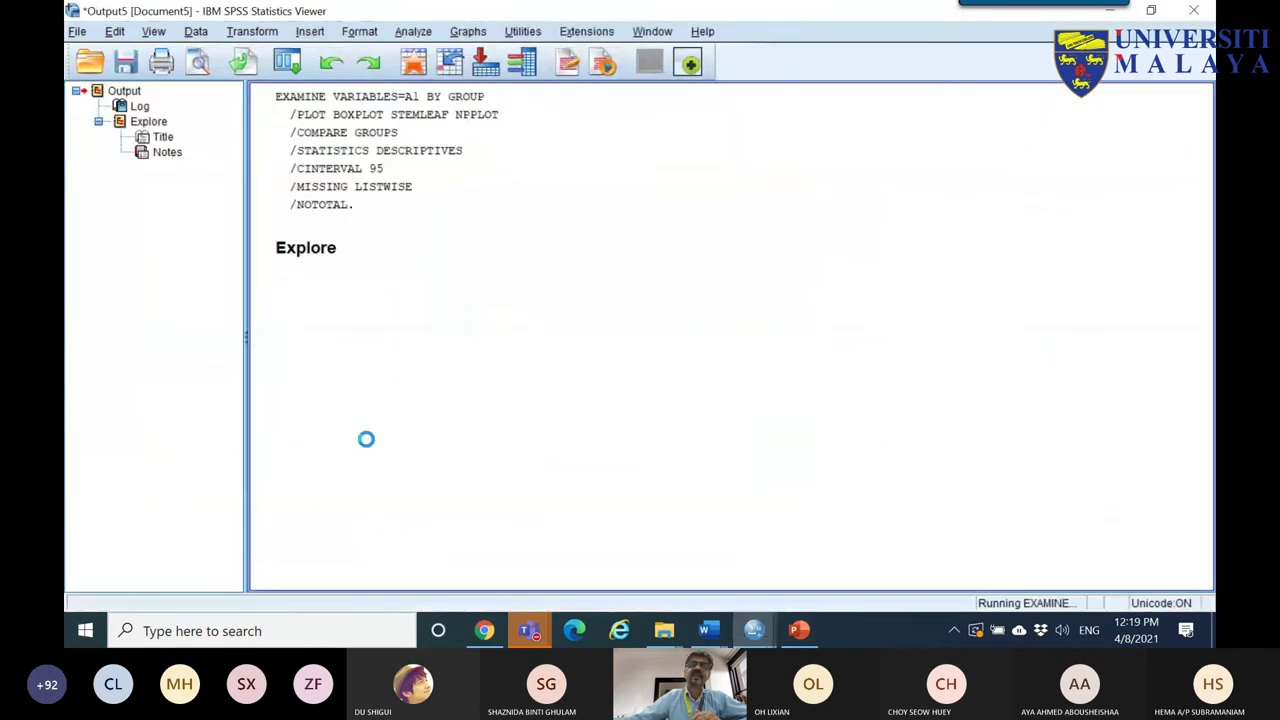
scroll(503, 415, down, 5)
scroll(505, 405, up, 1)
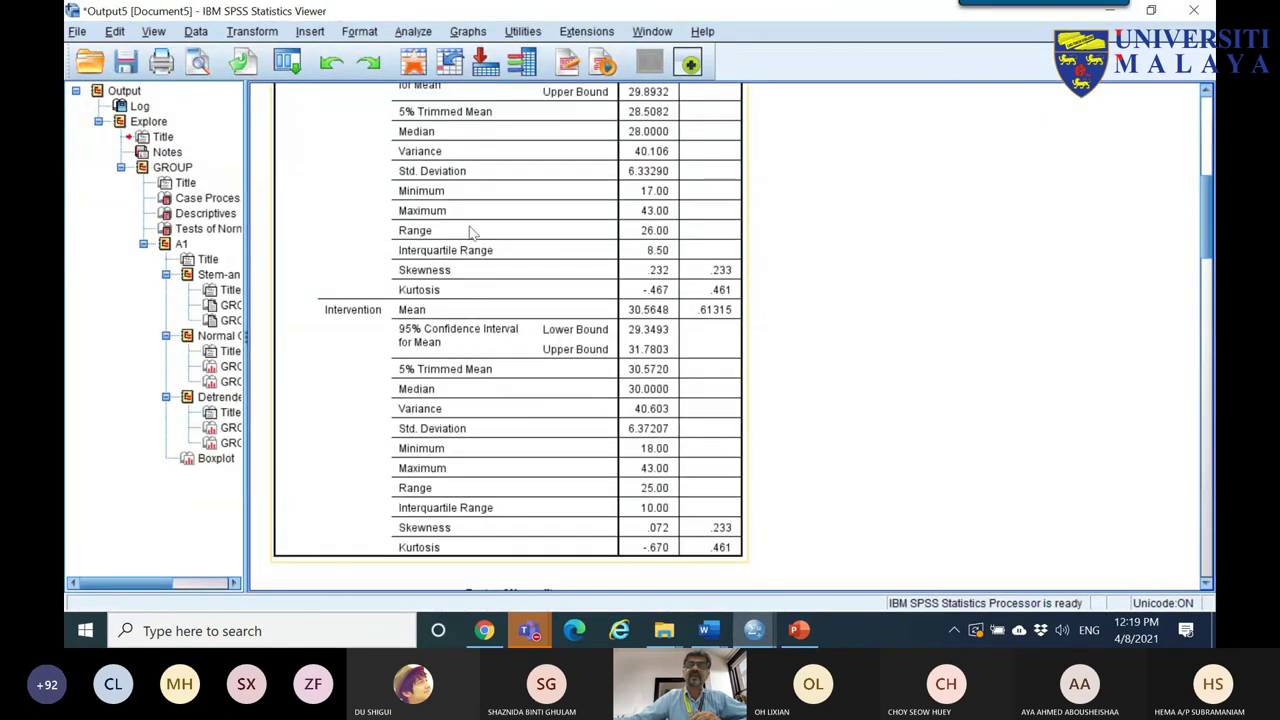
scroll(380, 215, down, 20)
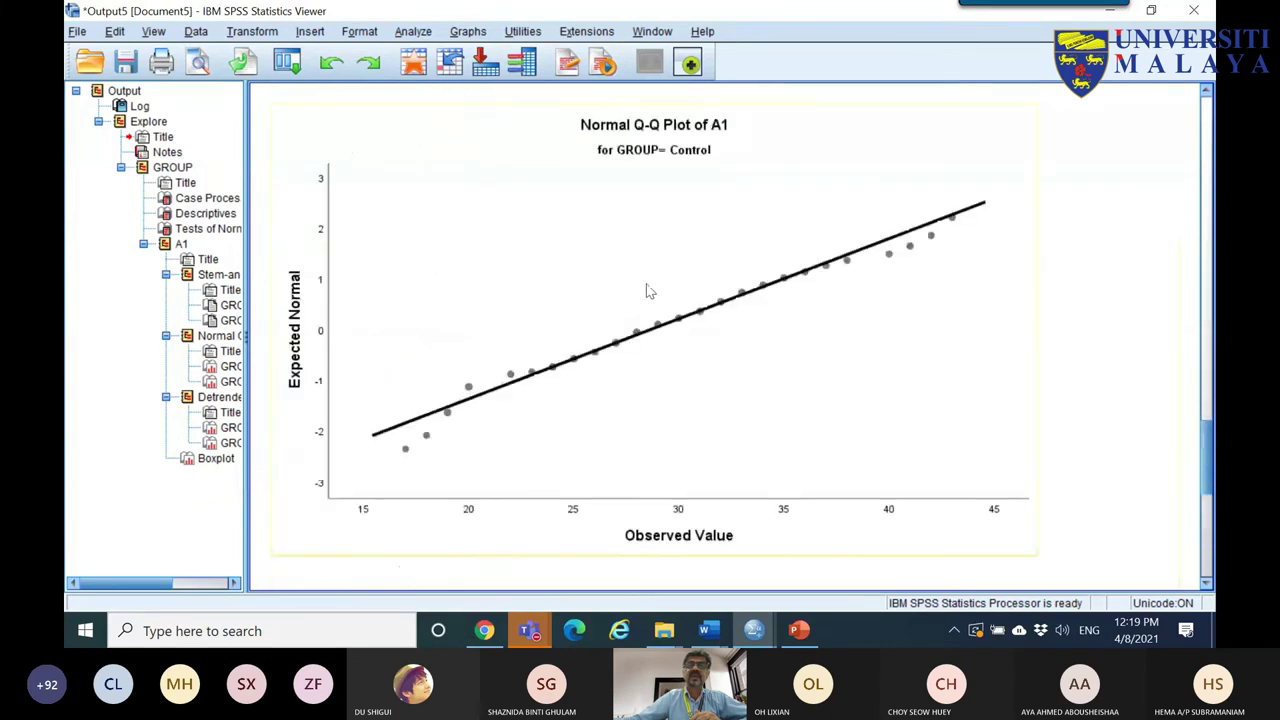
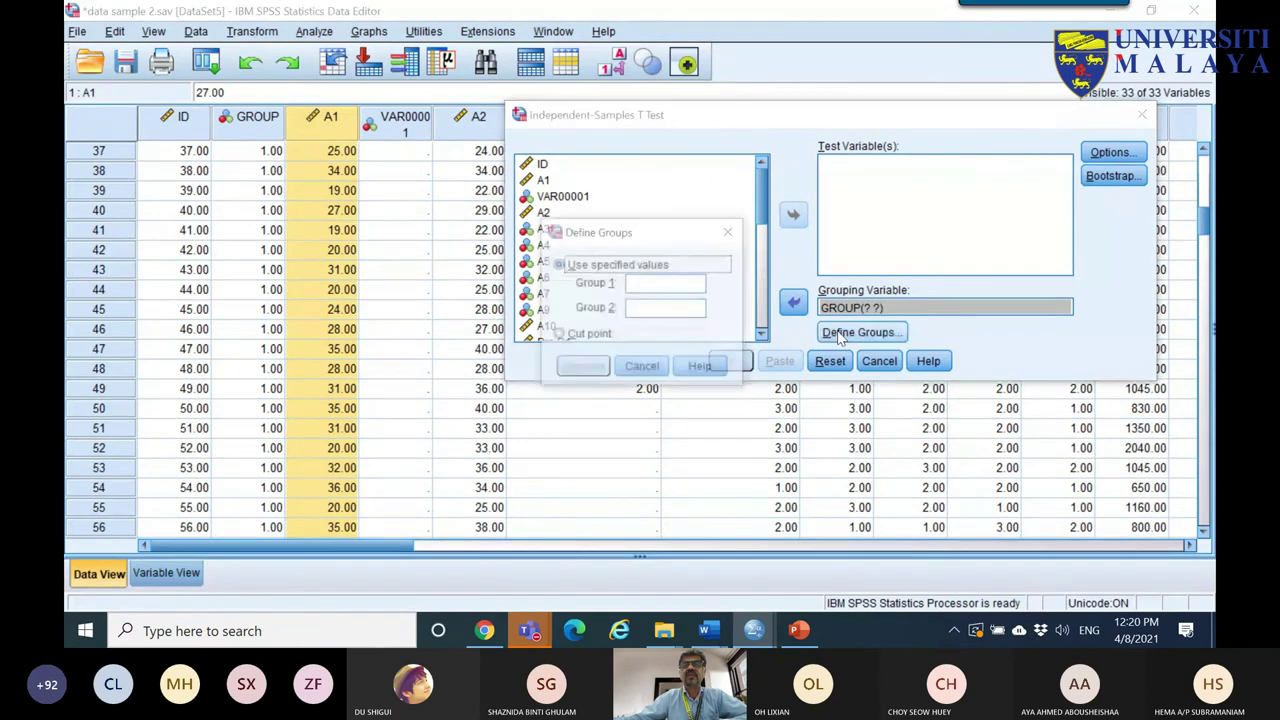
- Define the t-test's GROUP values as 1 for Group 1 and 2 for Group 2
text(1)
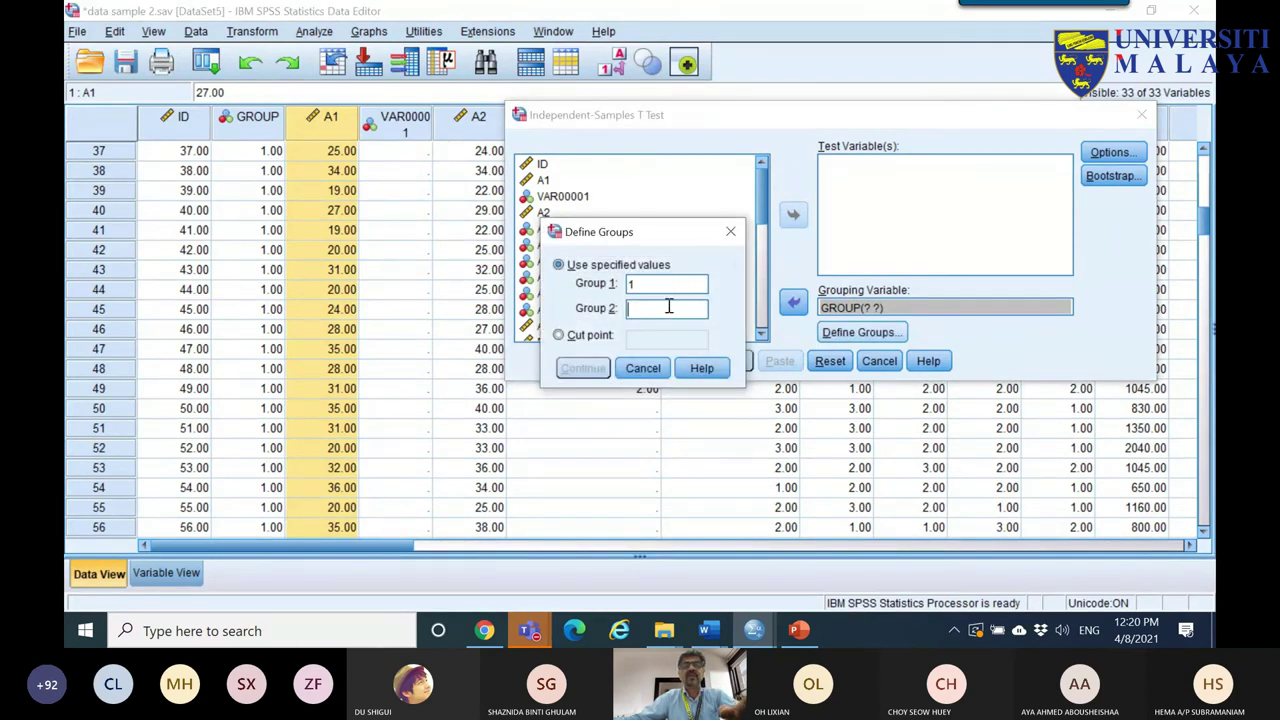
click(666, 308)
text(2)
click(585, 367)
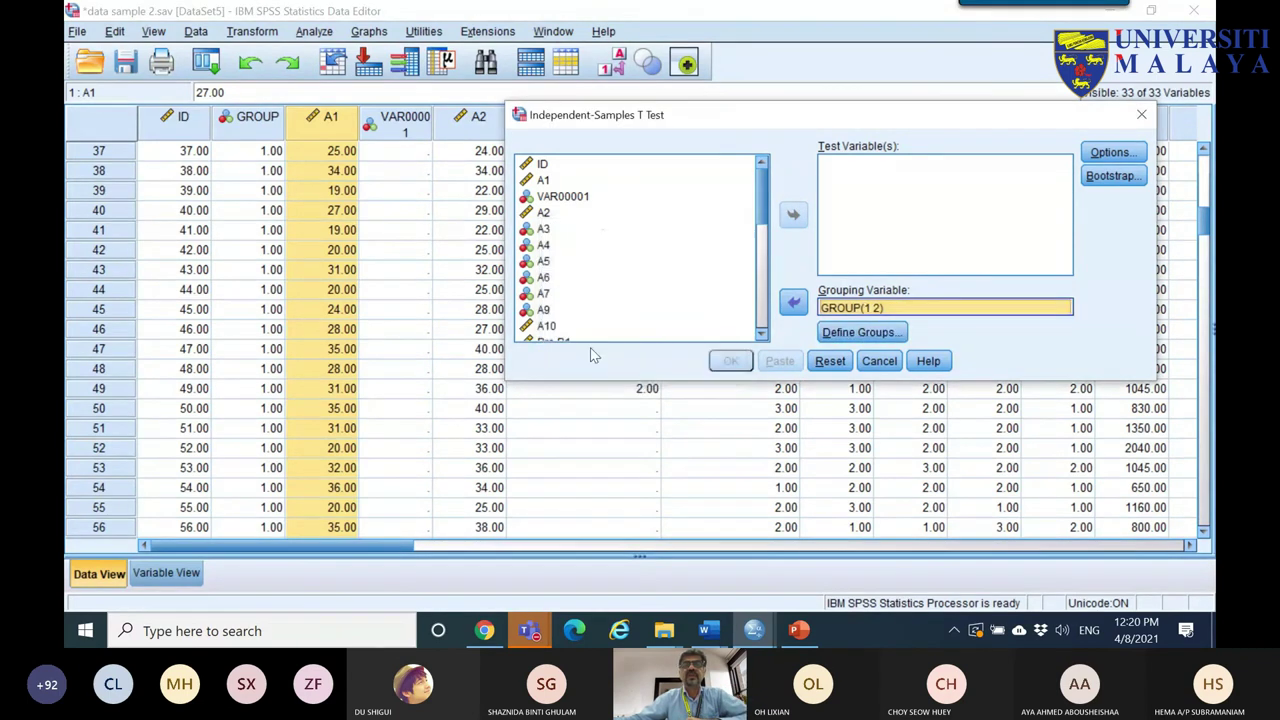
- Add A1 as the test variable of the Independent-Samples T Test and check the confidence interval and missing values options
click(545, 180)
click(792, 214)
drag(868, 125, 642, 104)
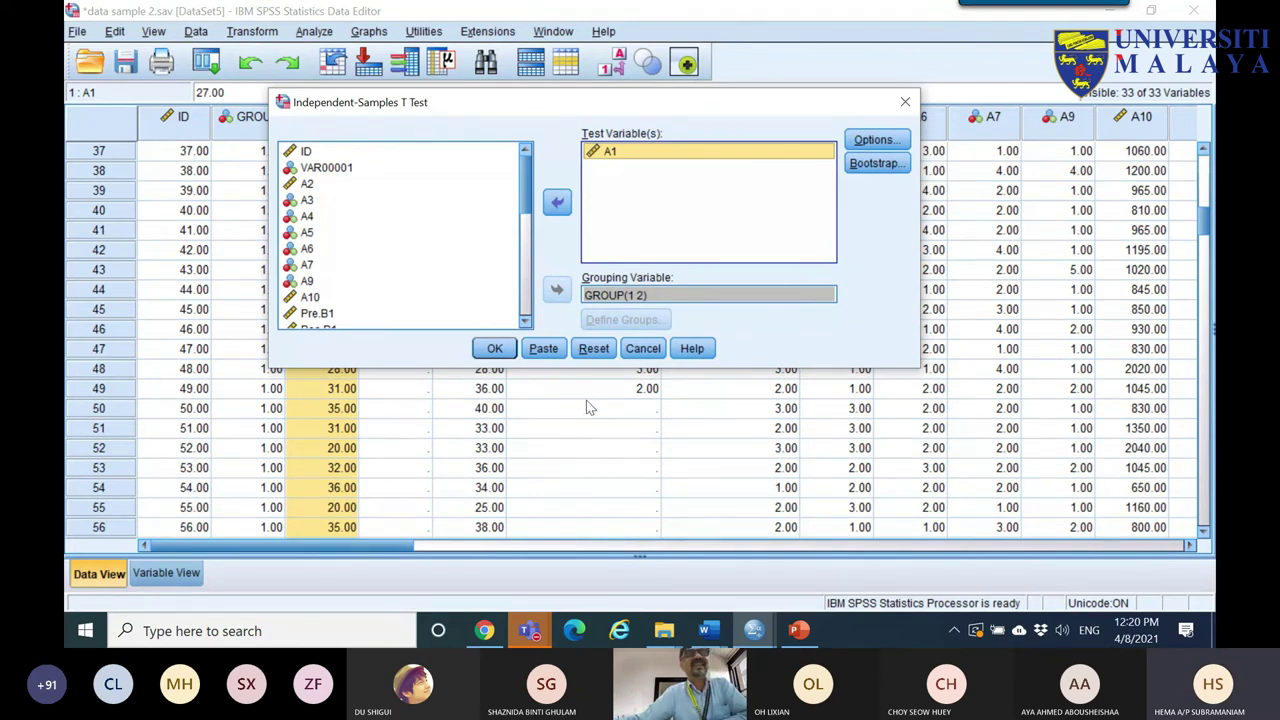
click(873, 140)
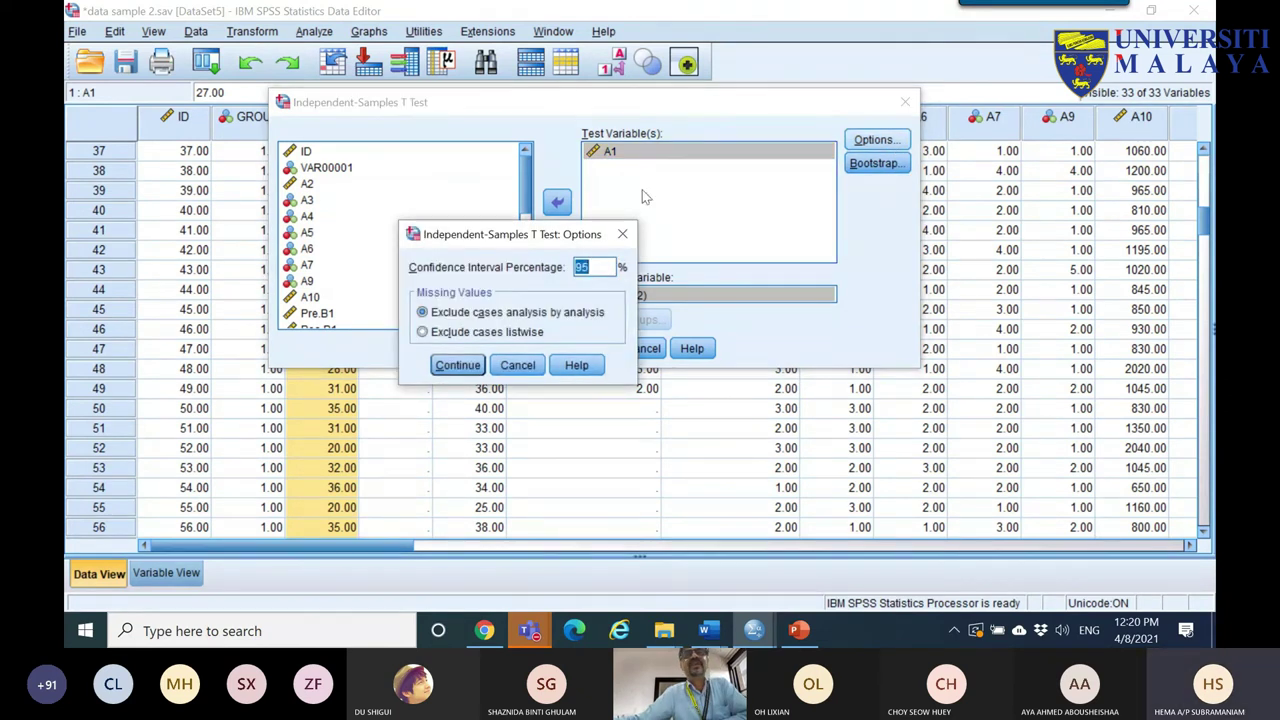
click(622, 234)
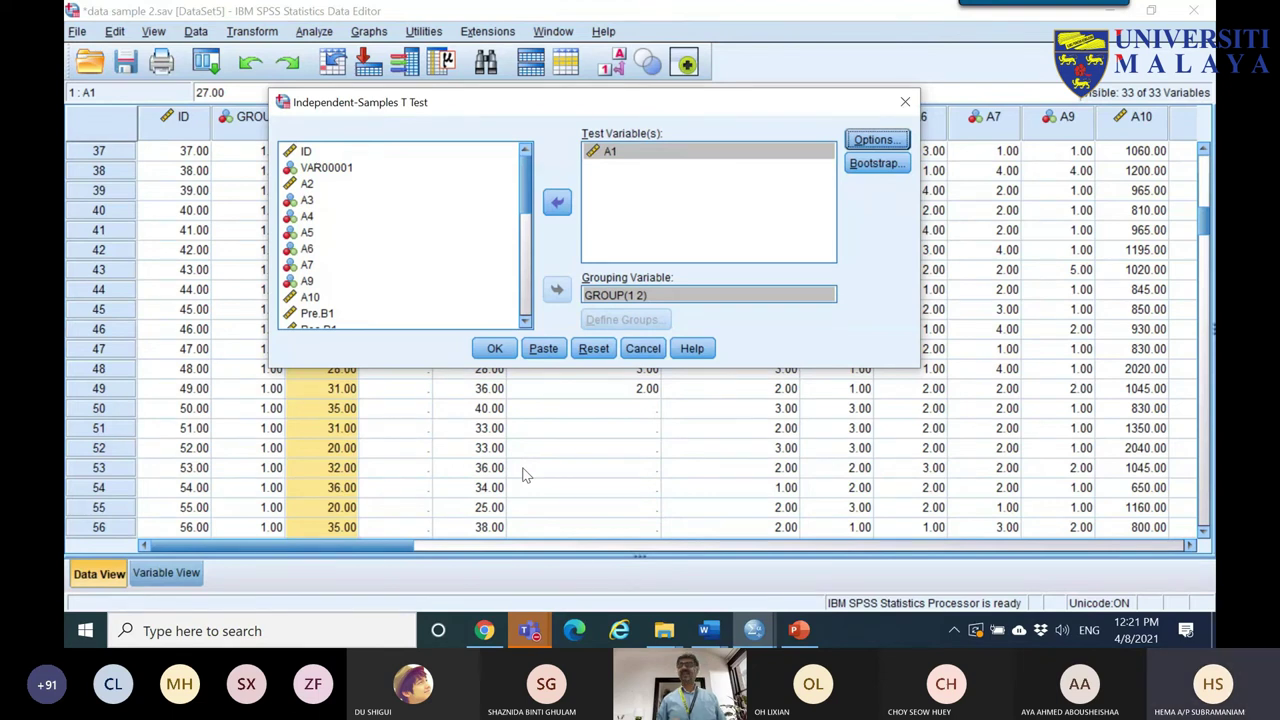
- Paste the independent-samples t-test of A1 by GROUP as syntax and highlight the generated commands
click(543, 350)
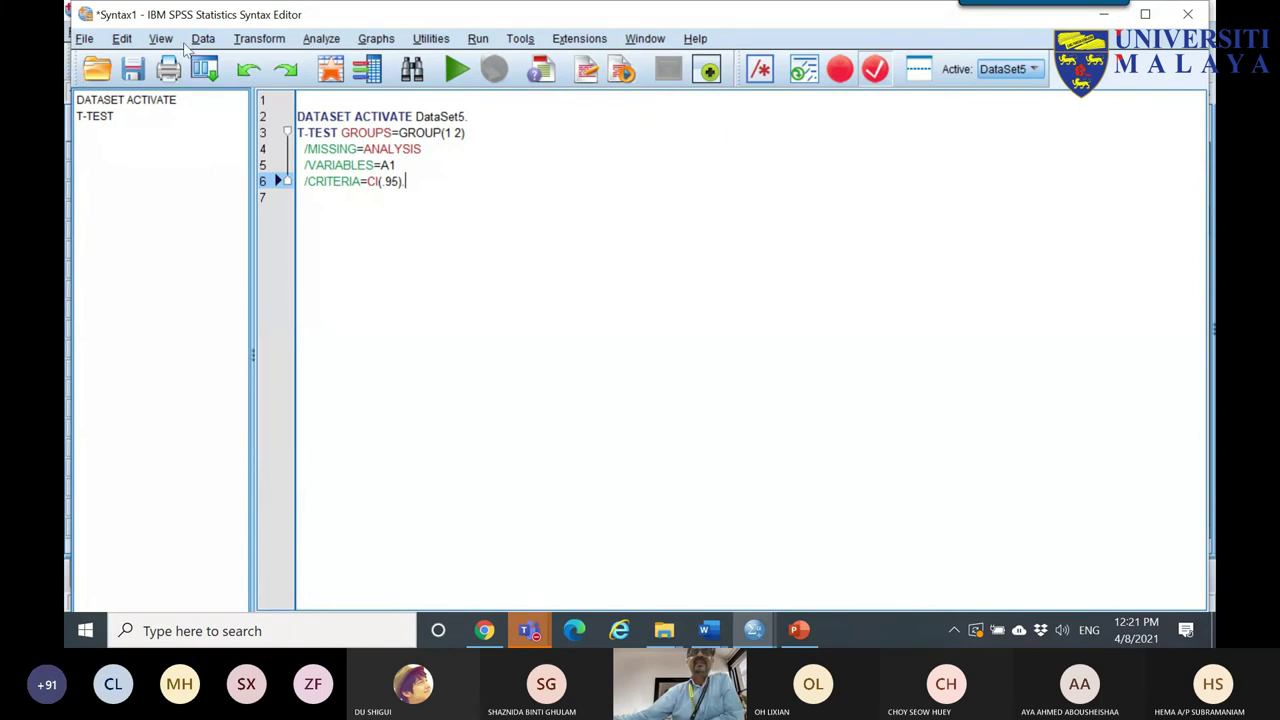
click(450, 219)
drag(434, 193, 283, 122)
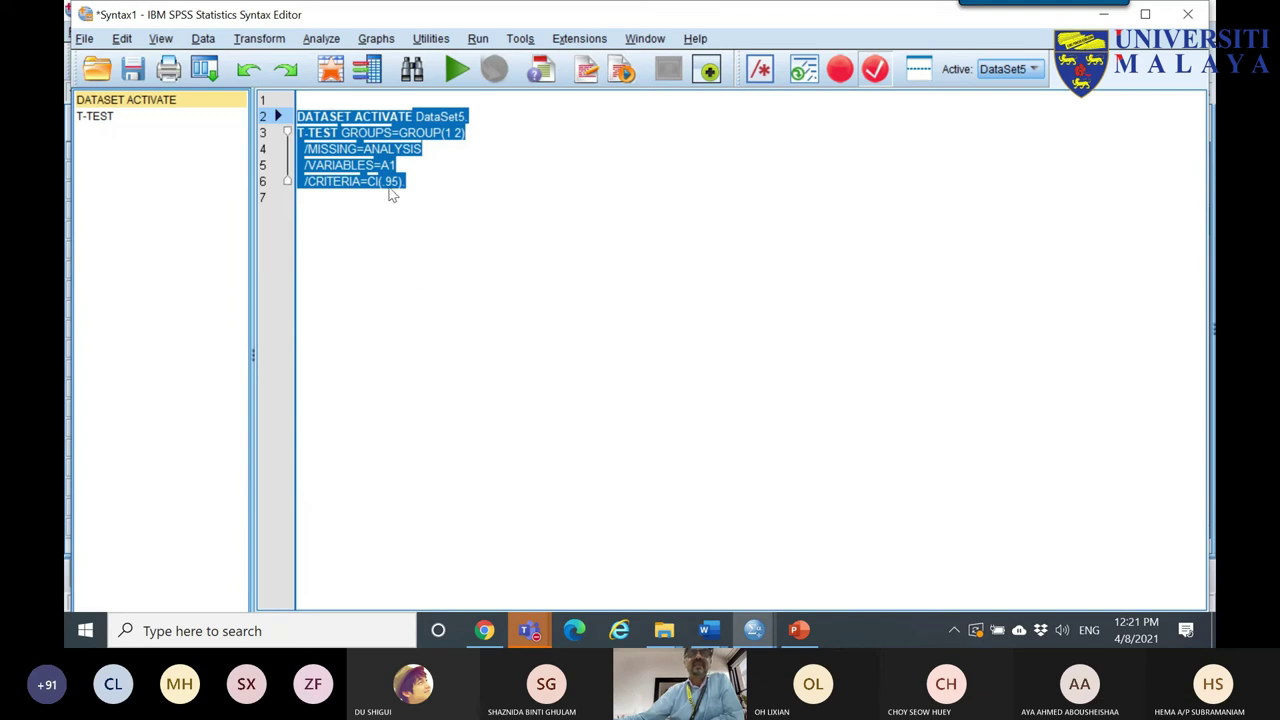
click(452, 255)
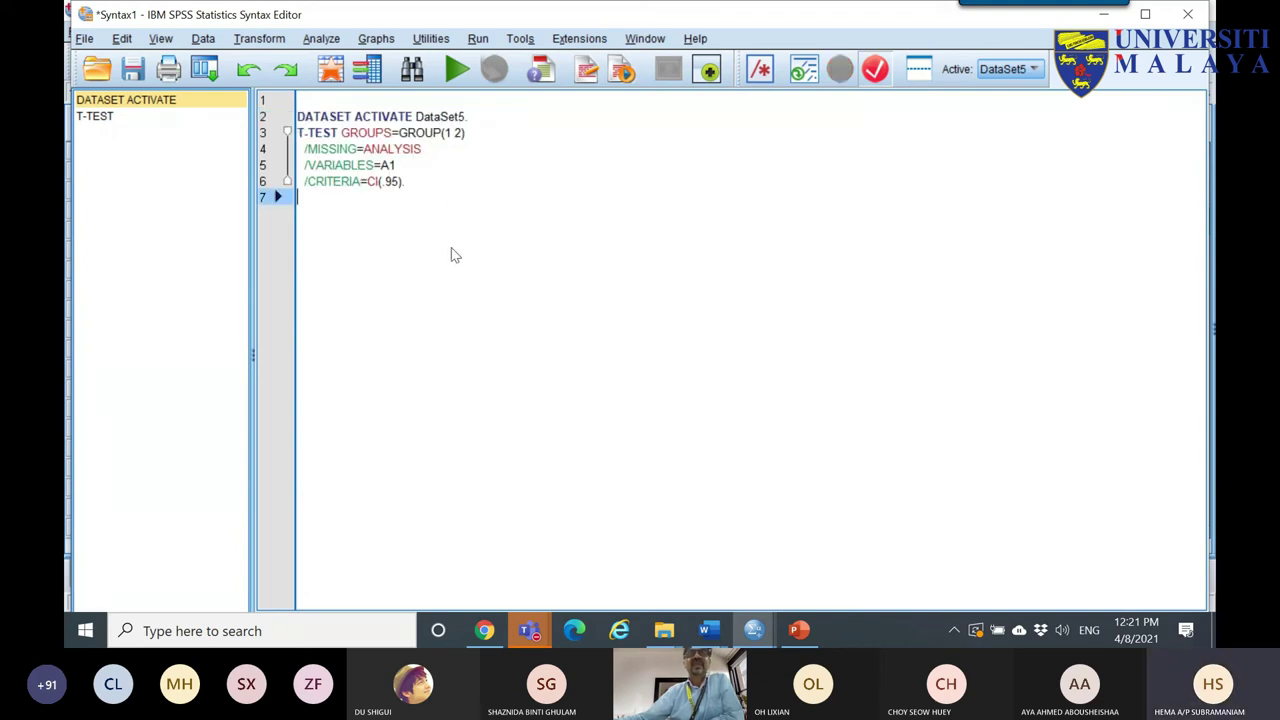
- Insert three blank lines above the DATASET ACTIVATE command in the syntax
click(323, 104)
key(Return)
key(Return)
key(Return)
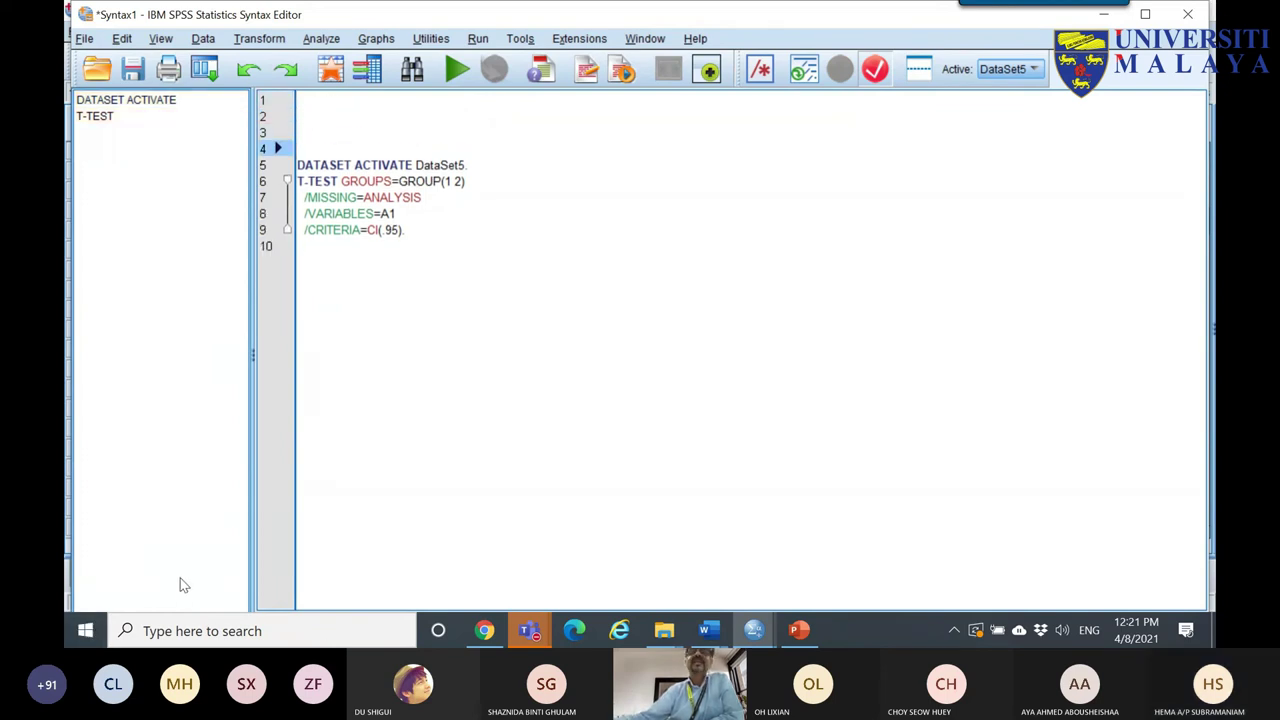
click(299, 116)
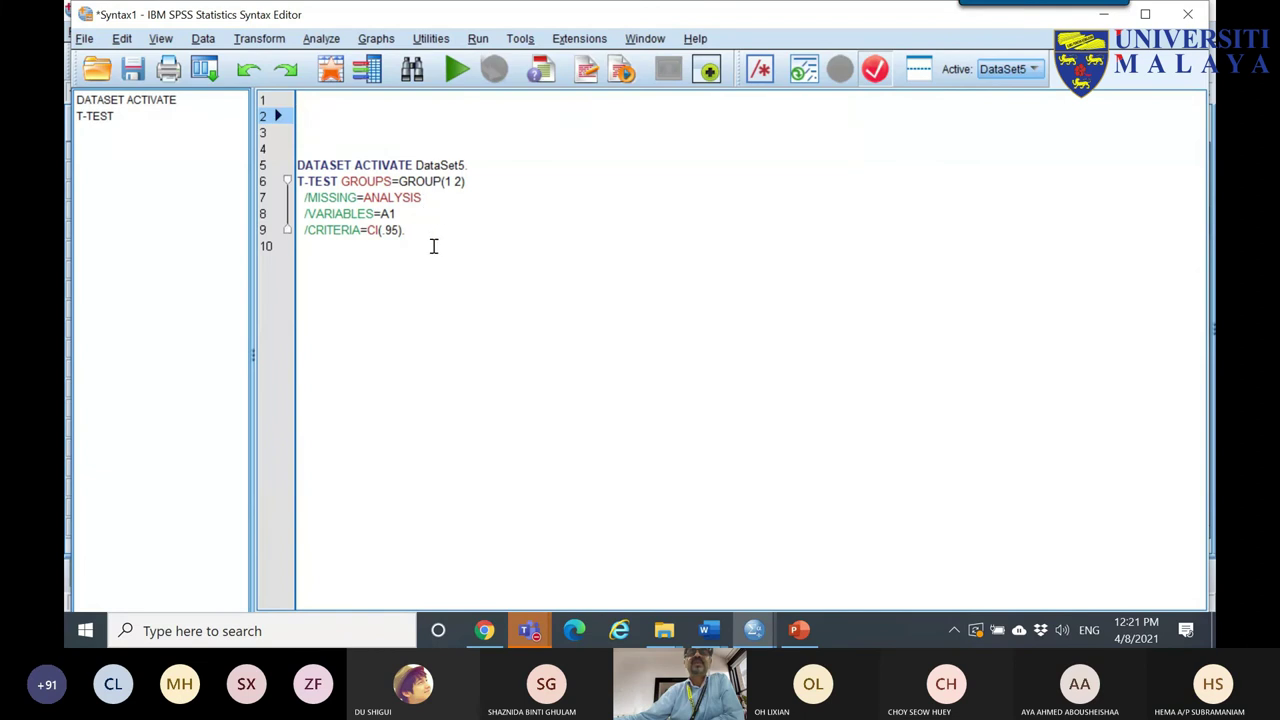
- Run the DATASET ACTIVATE and T-TEST commands from the syntax and maximize the resulting output window
drag(460, 230, 296, 165)
click(455, 72)
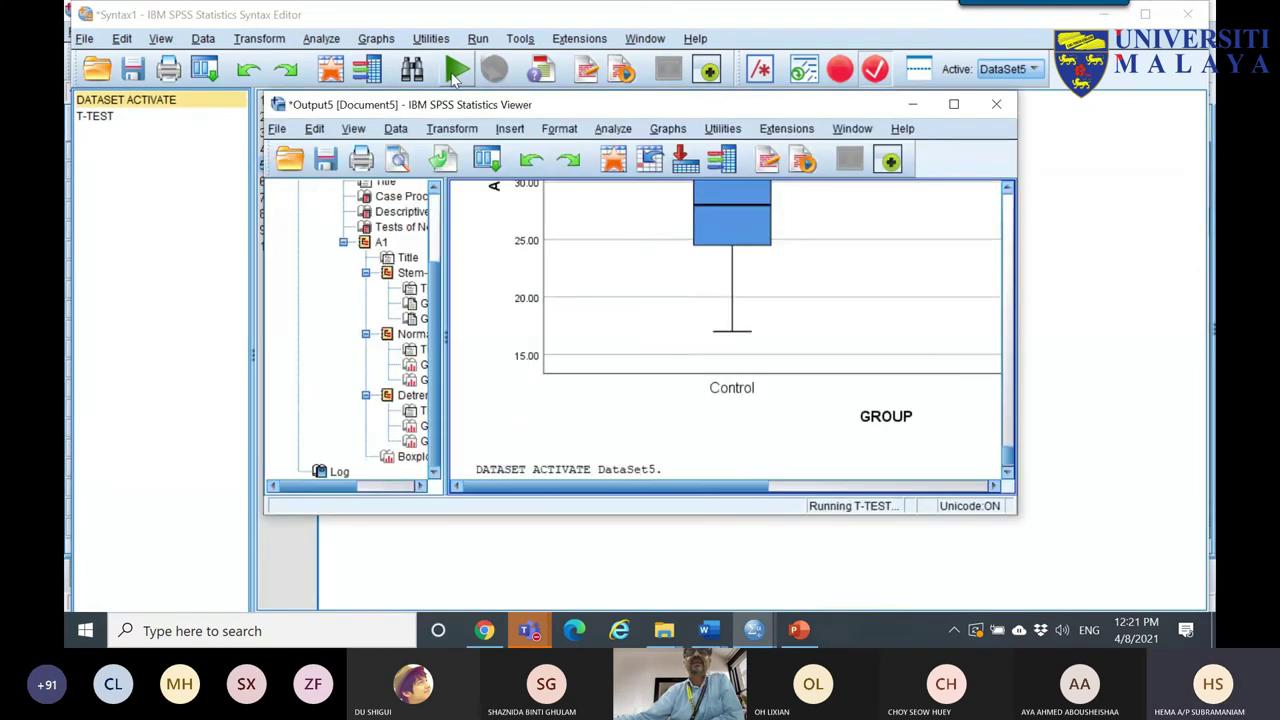
click(954, 104)
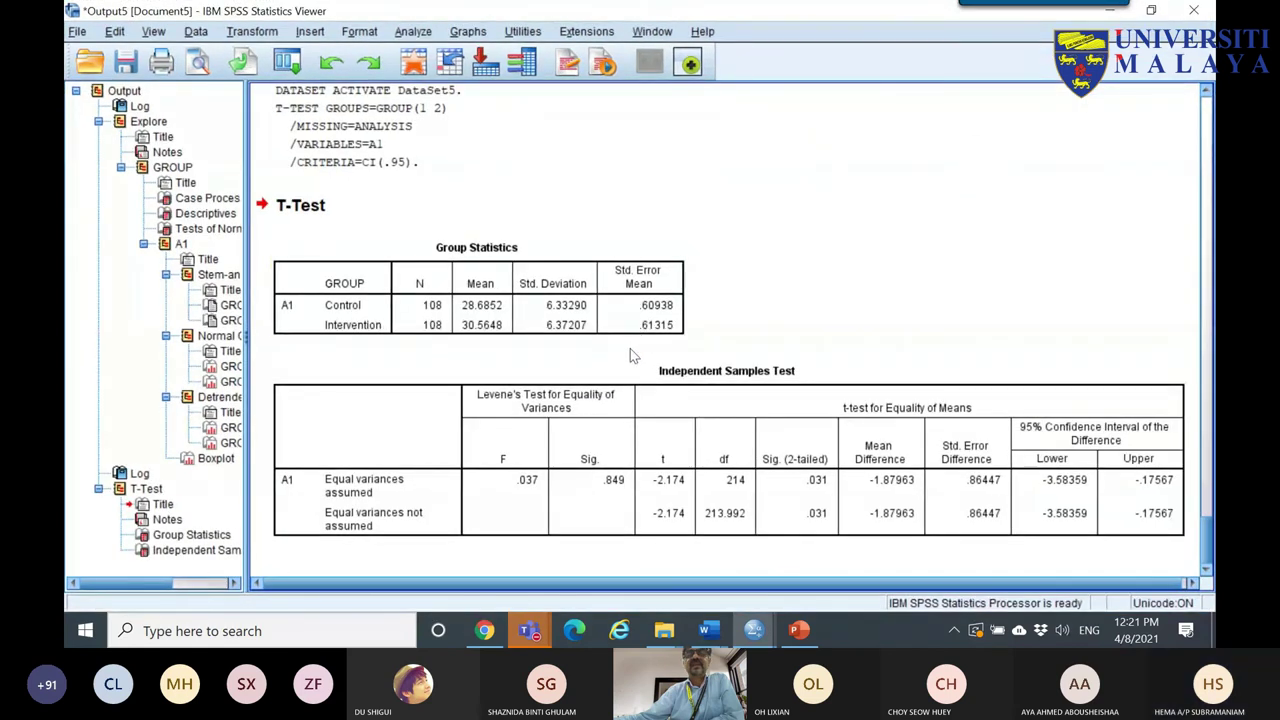
- Look back over the t-test output and close it without saving
scroll(1124, 104, up, 5)
click(1193, 10)
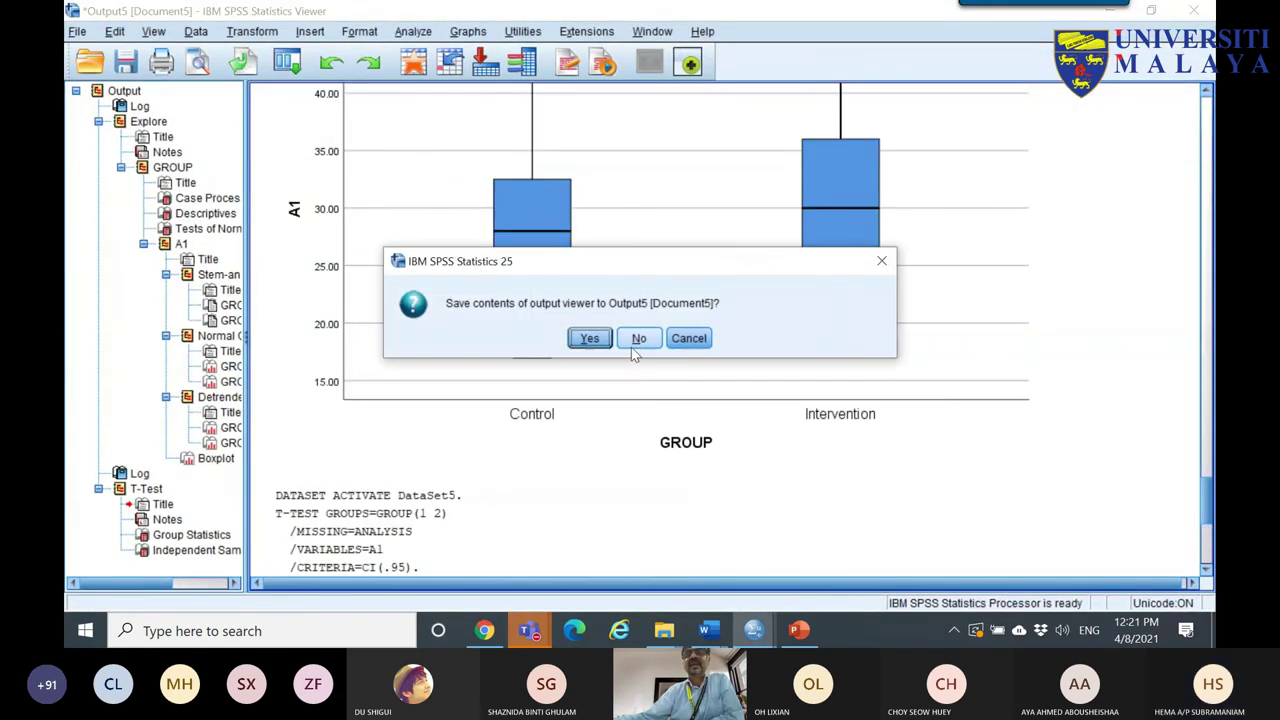
click(640, 339)
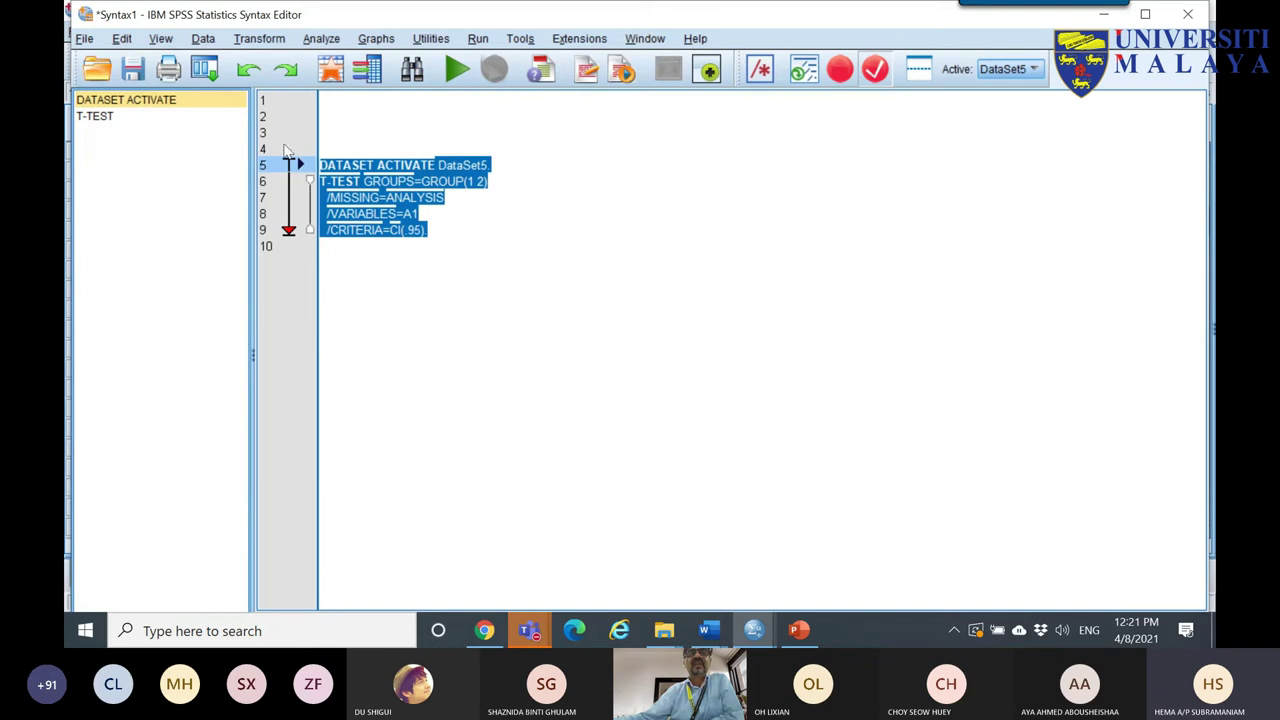
- Save the syntax to the Desktop as "Syntax1 T TEST AGE" and close the syntax editor
click(135, 72)
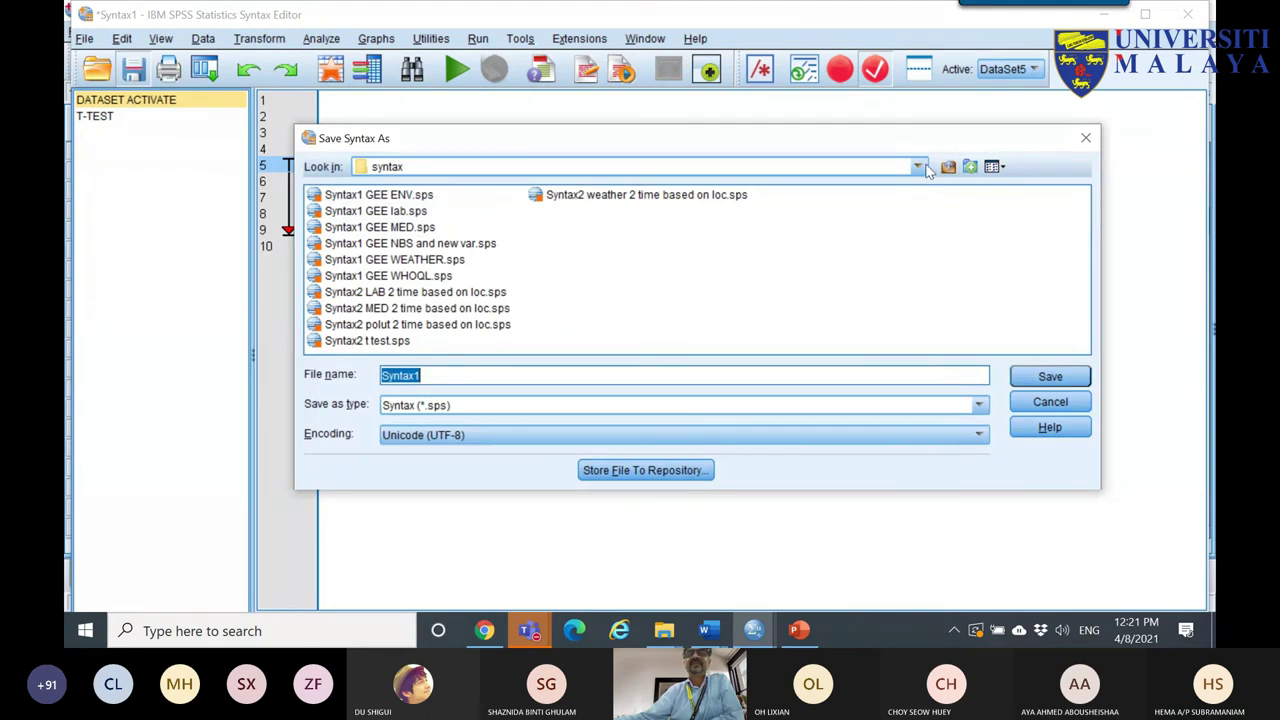
click(919, 170)
scroll(471, 214, up, 5)
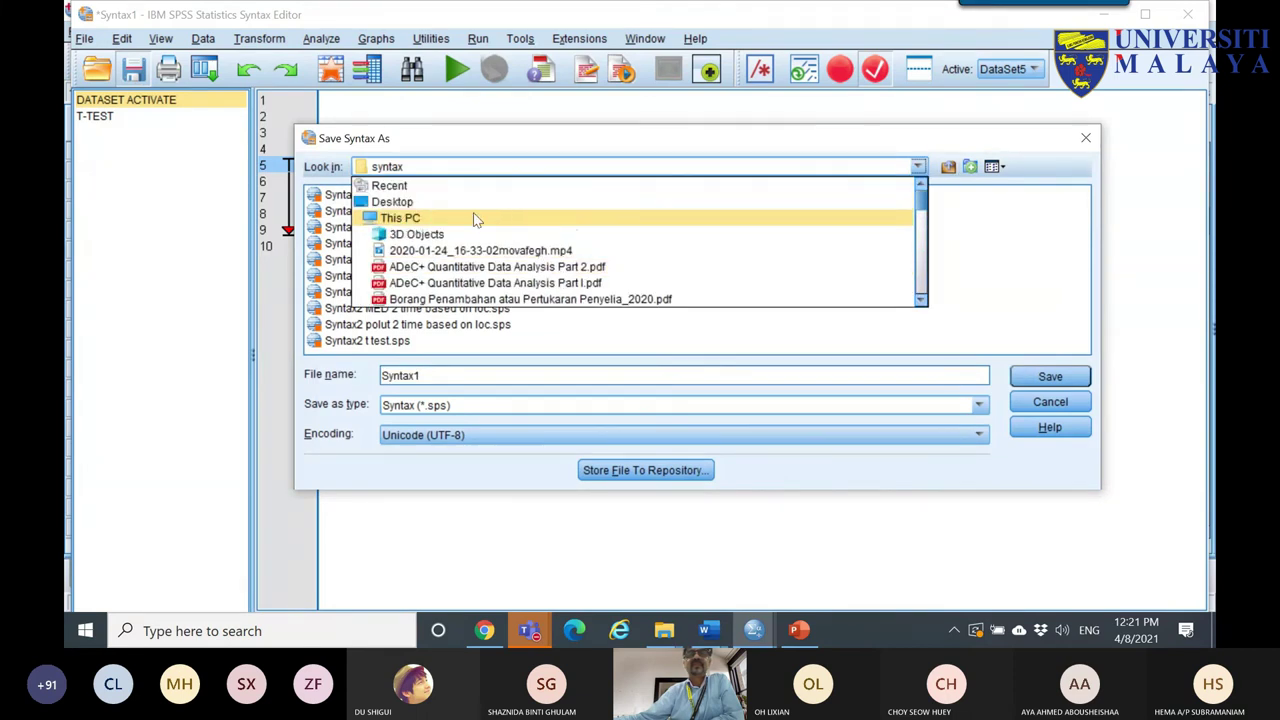
click(412, 201)
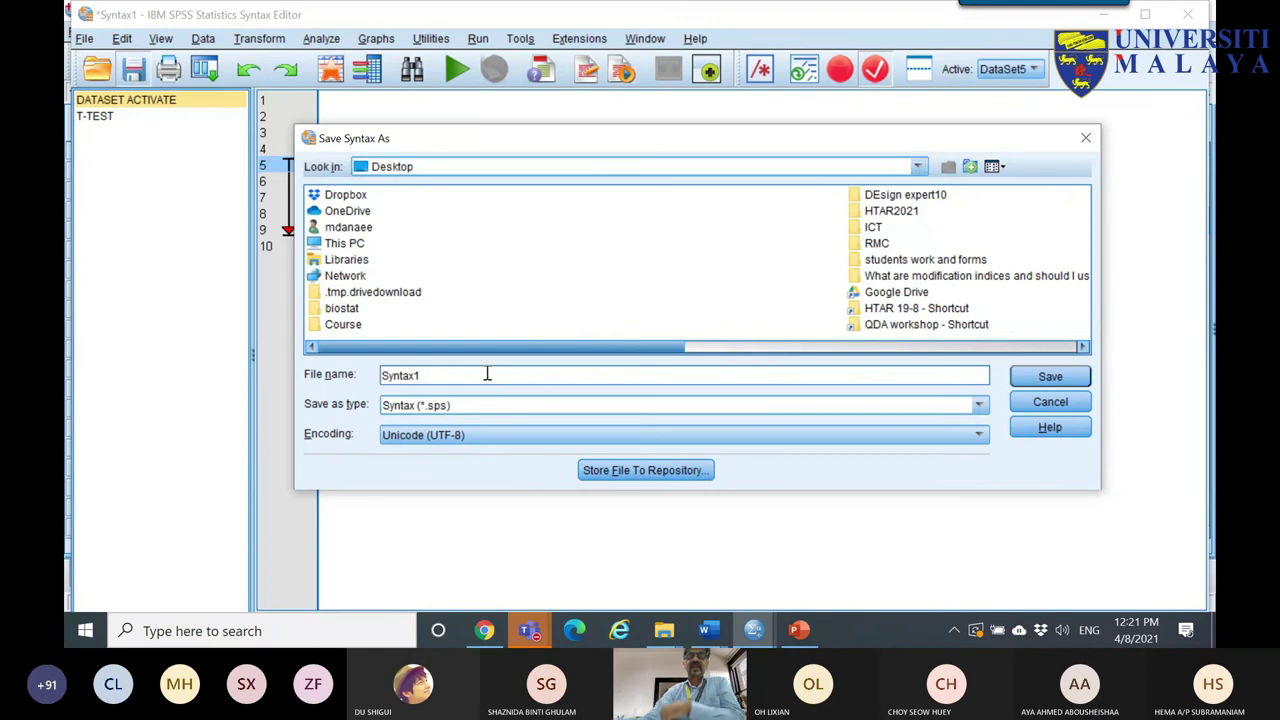
text(T TEST)
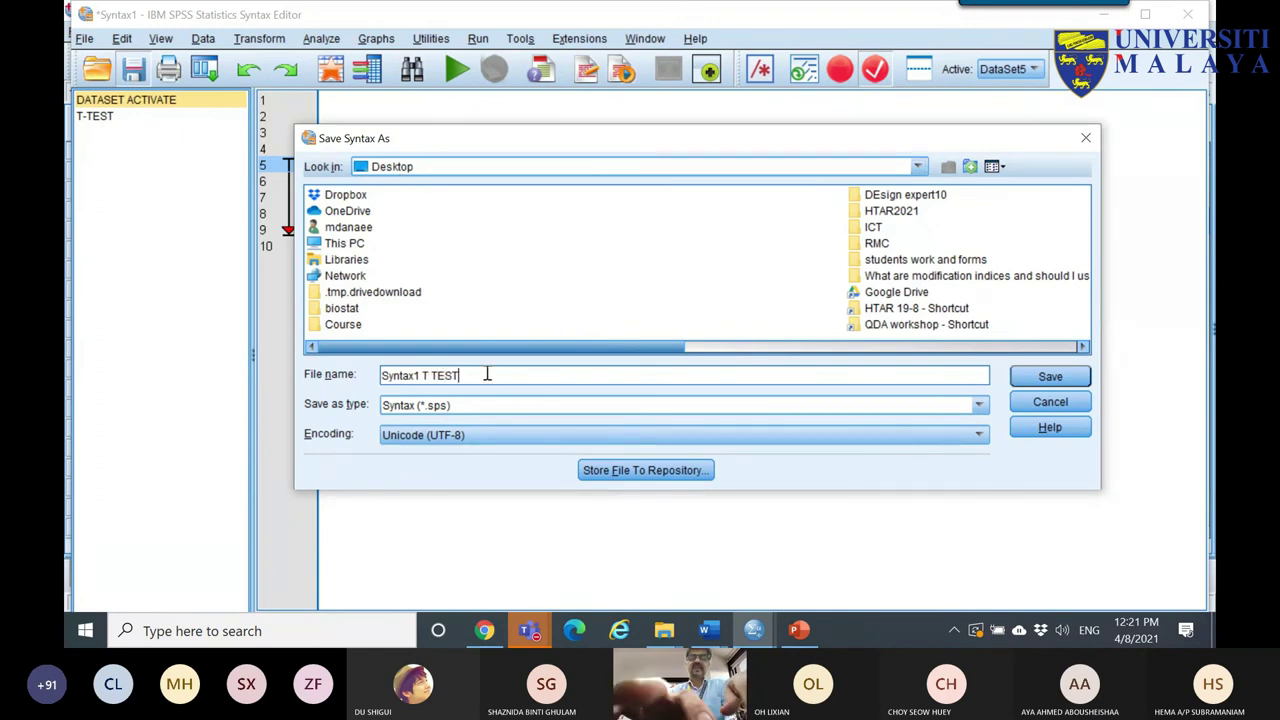
text( AGE)
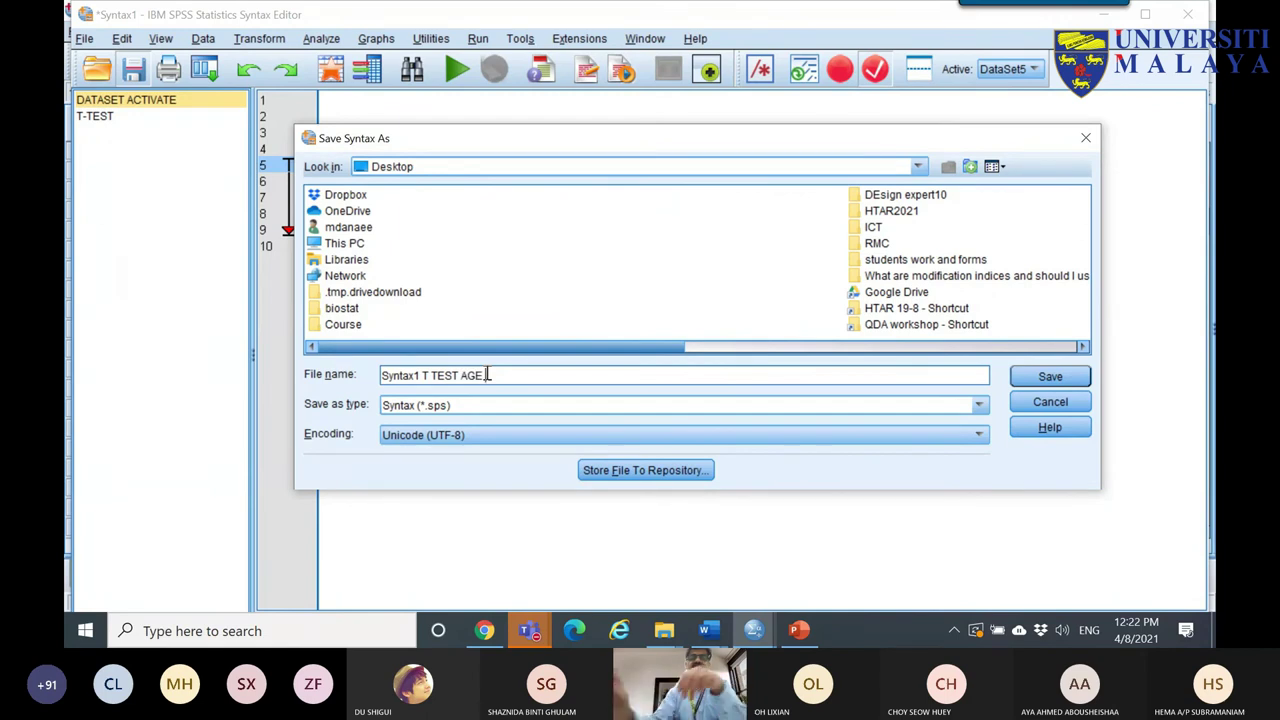
click(1050, 377)
click(1188, 14)
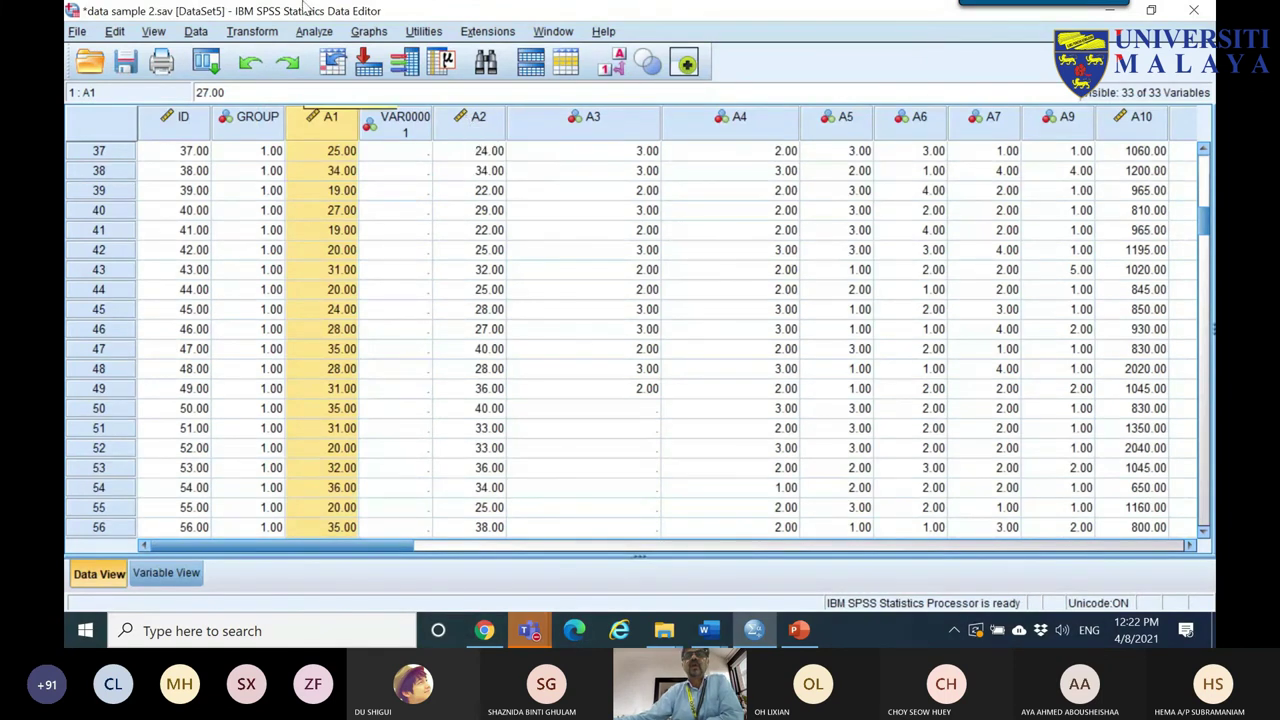
- Delete the A3 and VAR00001 variables from the dataset
right_click(588, 118)
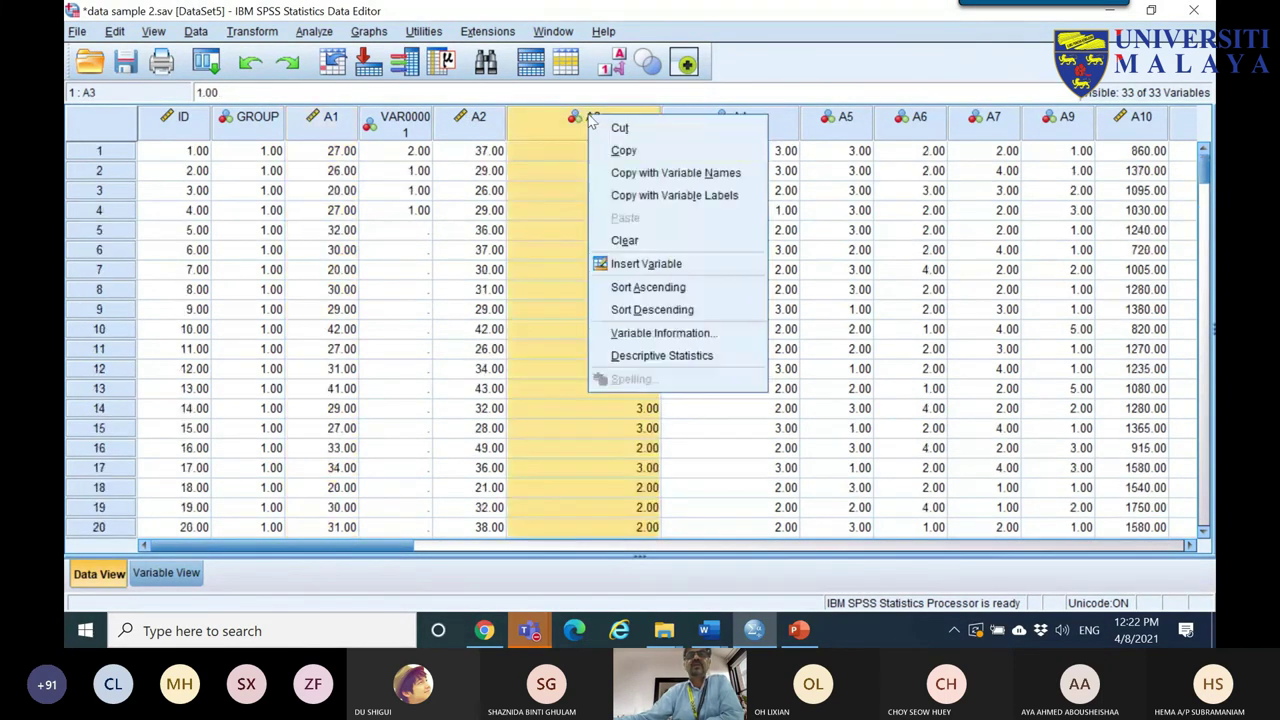
click(640, 246)
right_click(425, 122)
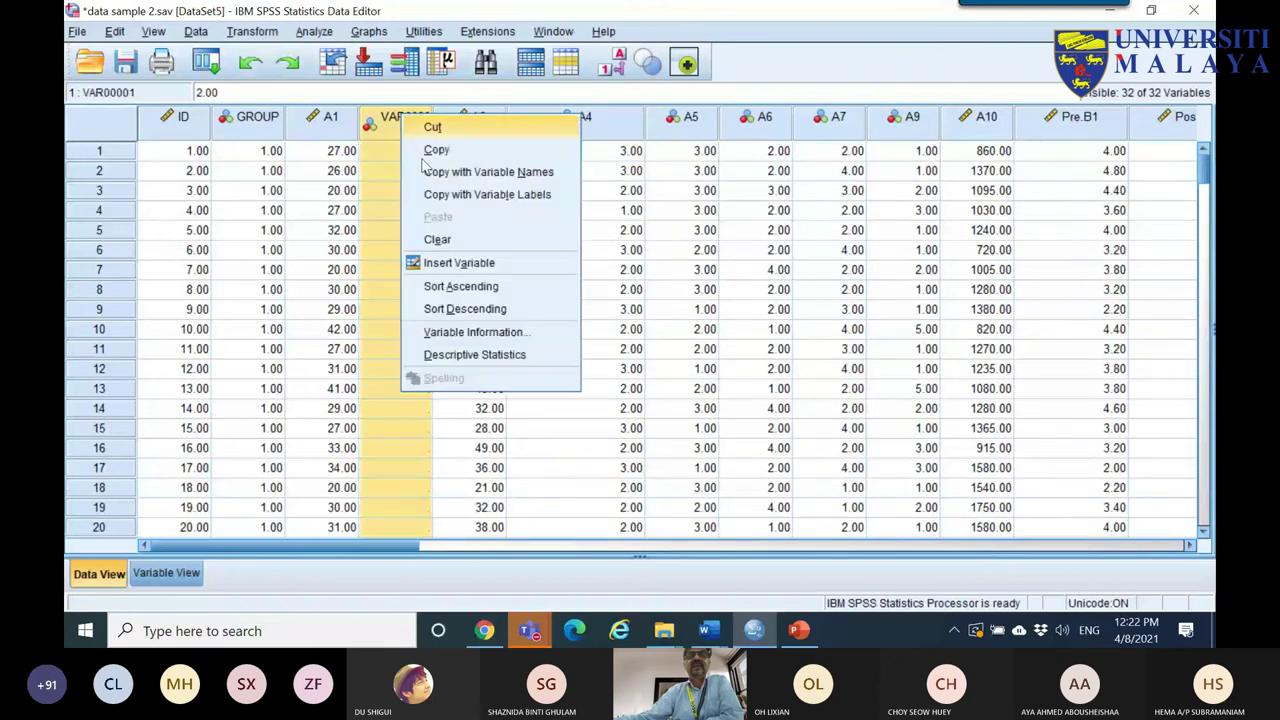
click(460, 240)
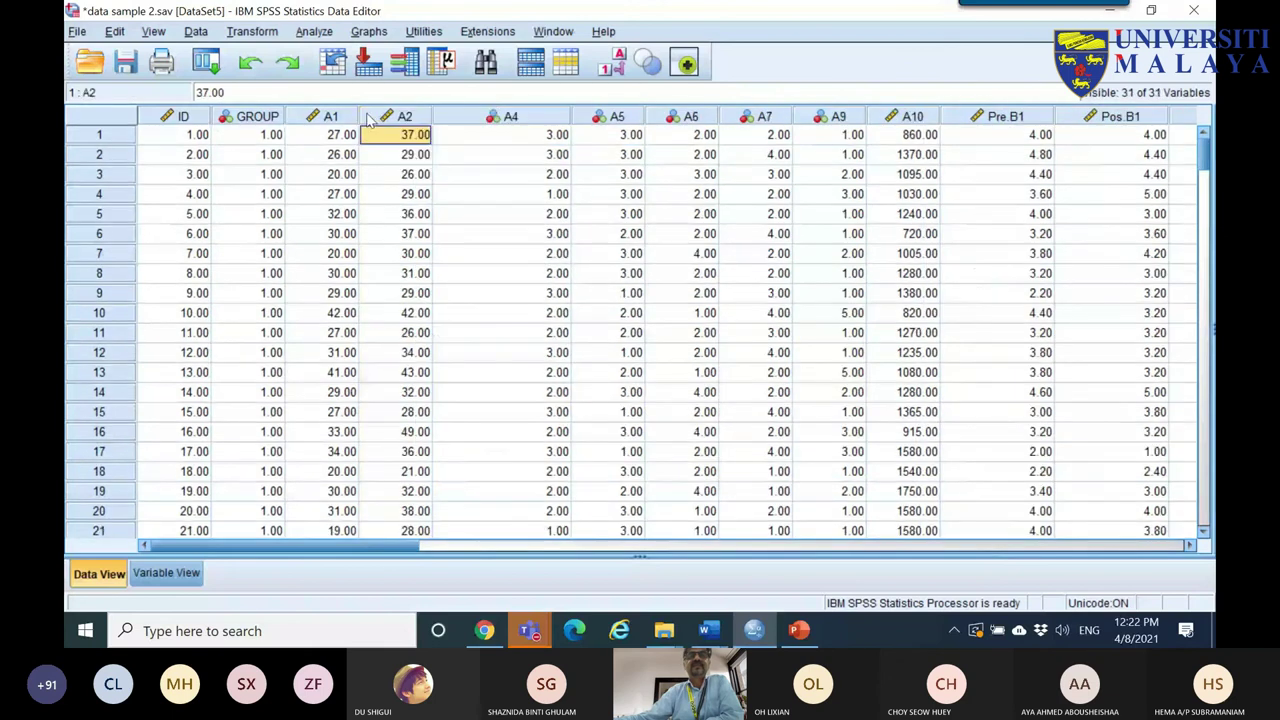
- Open the saved Syntax1 T TEST AGE.sps from the Desktop and run its DATASET ACTIVATE and T-TEST commands
click(76, 33)
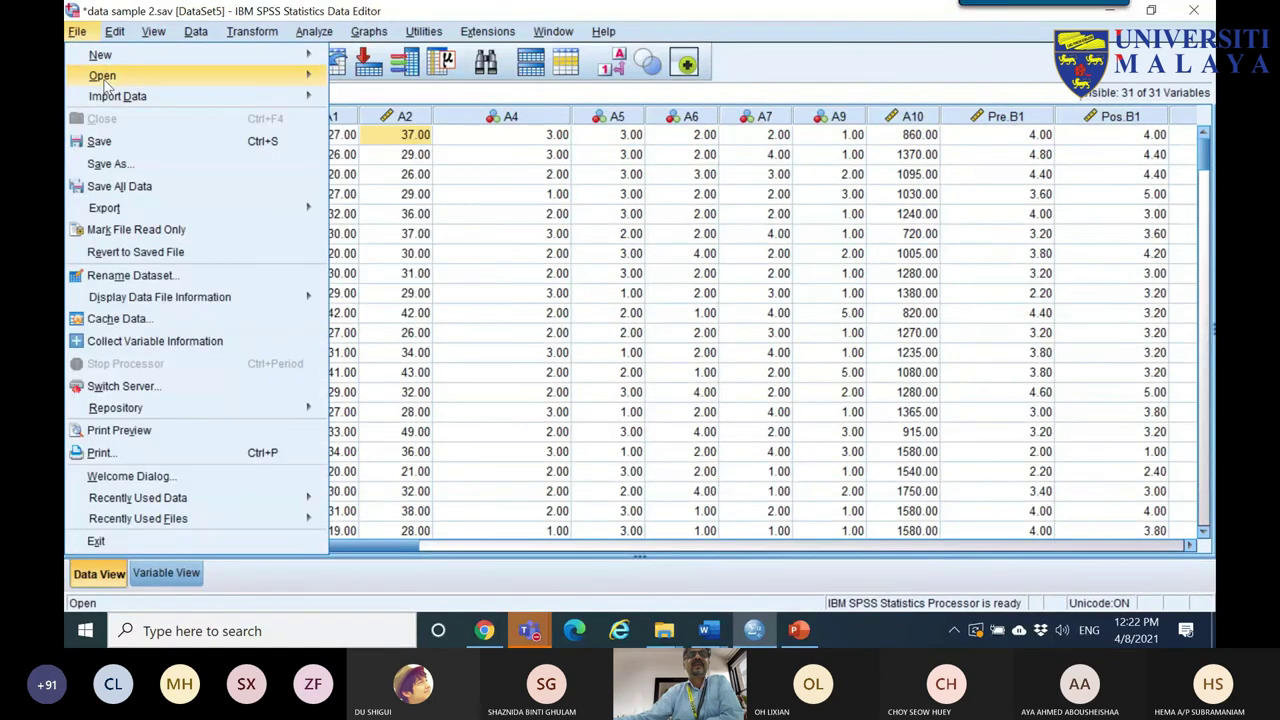
mouse_move(103, 80)
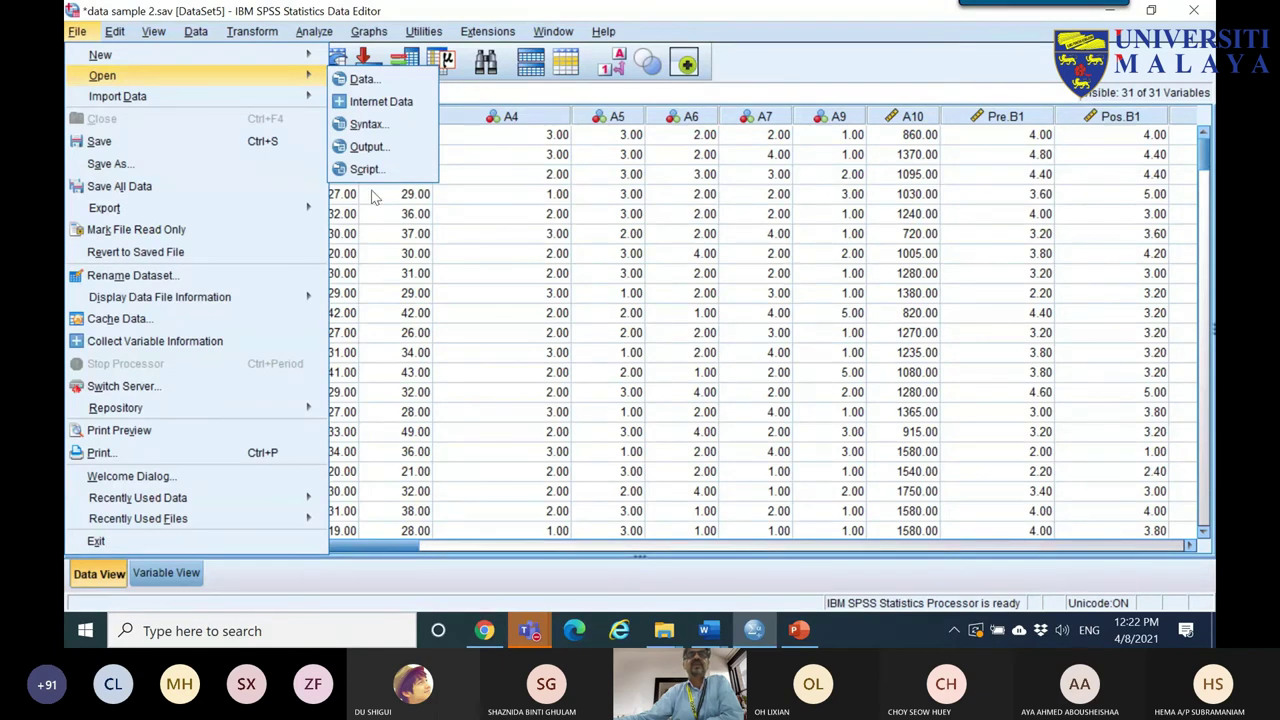
mouse_move(290, 75)
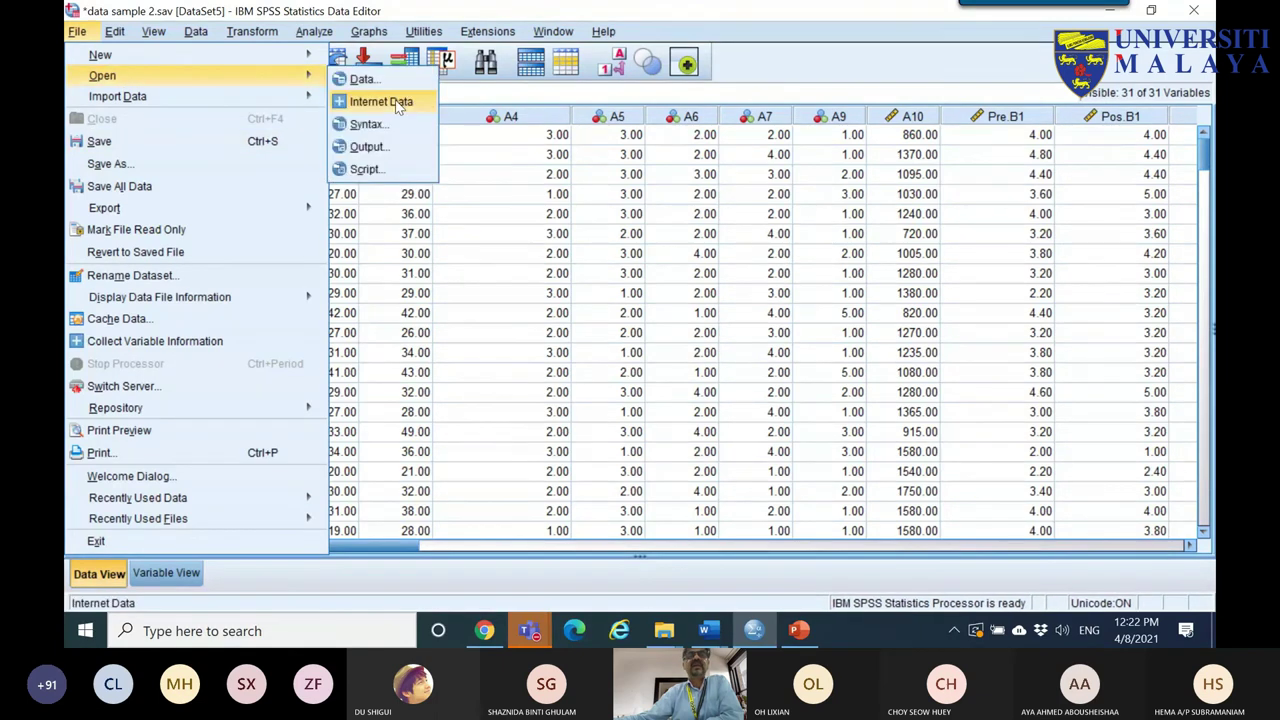
click(383, 122)
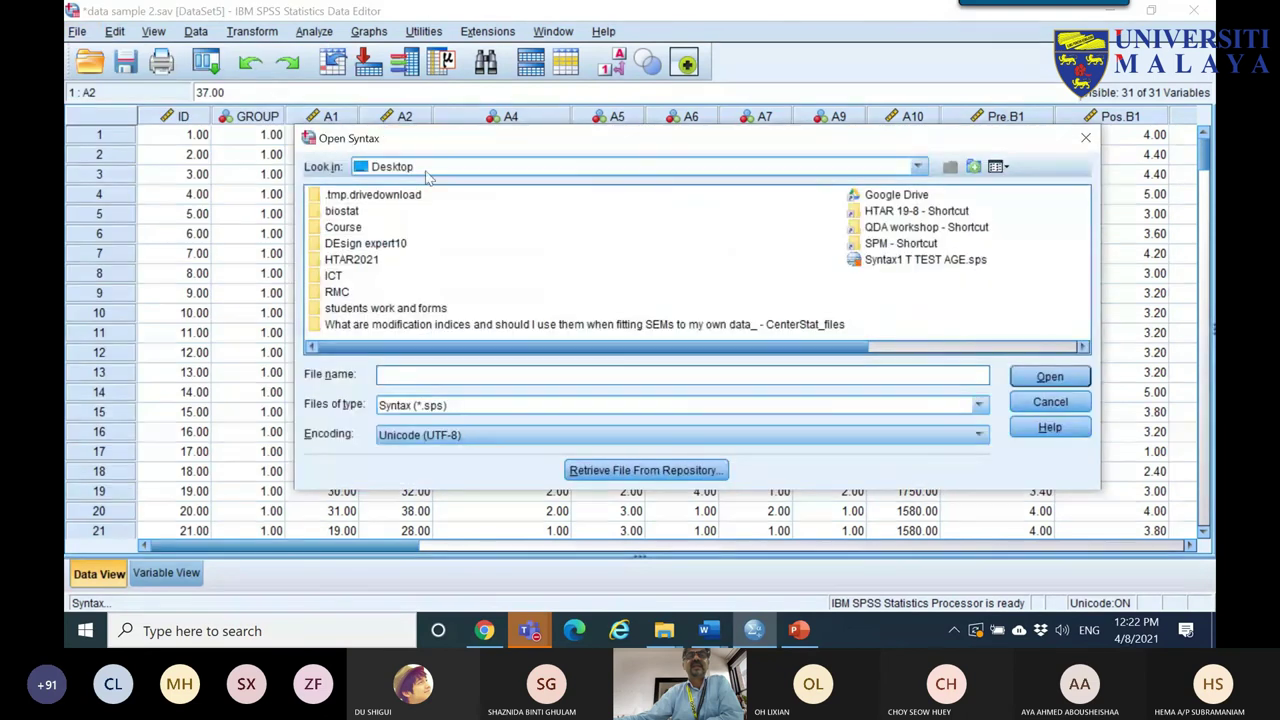
click(885, 263)
double_click(630, 260)
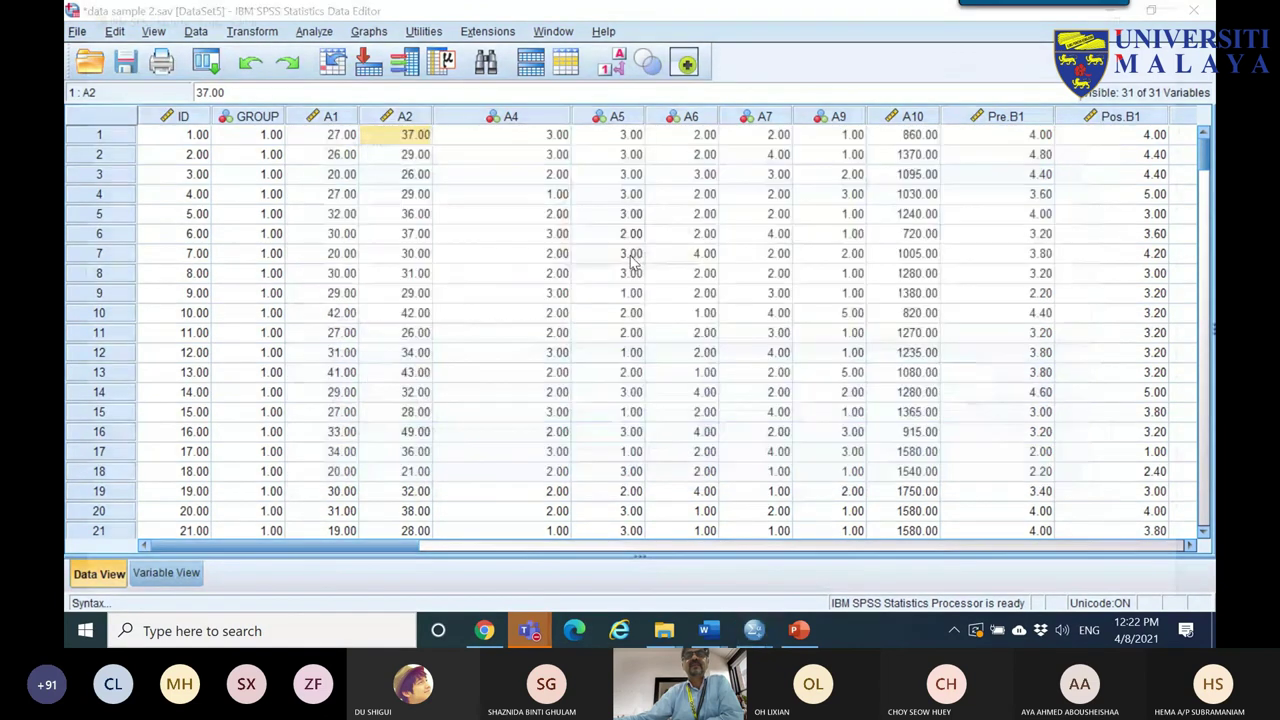
drag(366, 256, 302, 178)
click(461, 69)
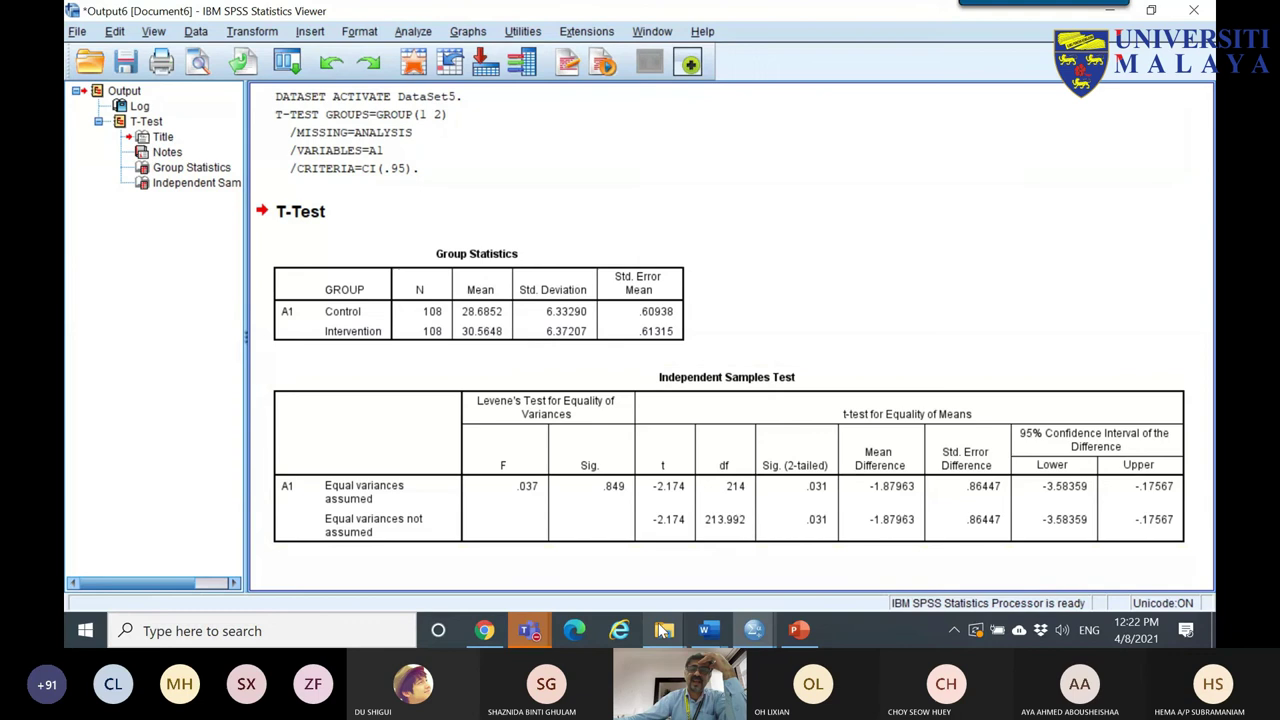
- Switch to File Explorer and browse Google Drive's Data Analysis folder to the syntax folder inside the NEWTON FINAL project
mouse_move(663, 630)
click(710, 543)
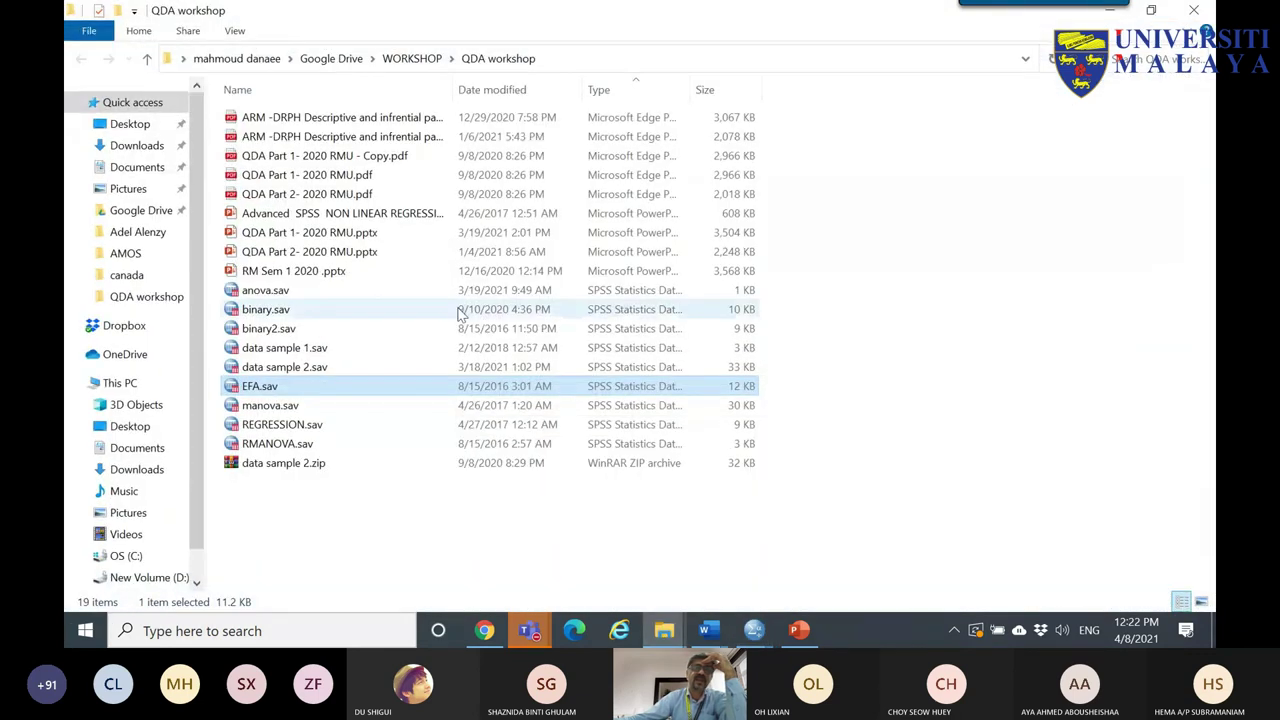
click(138, 210)
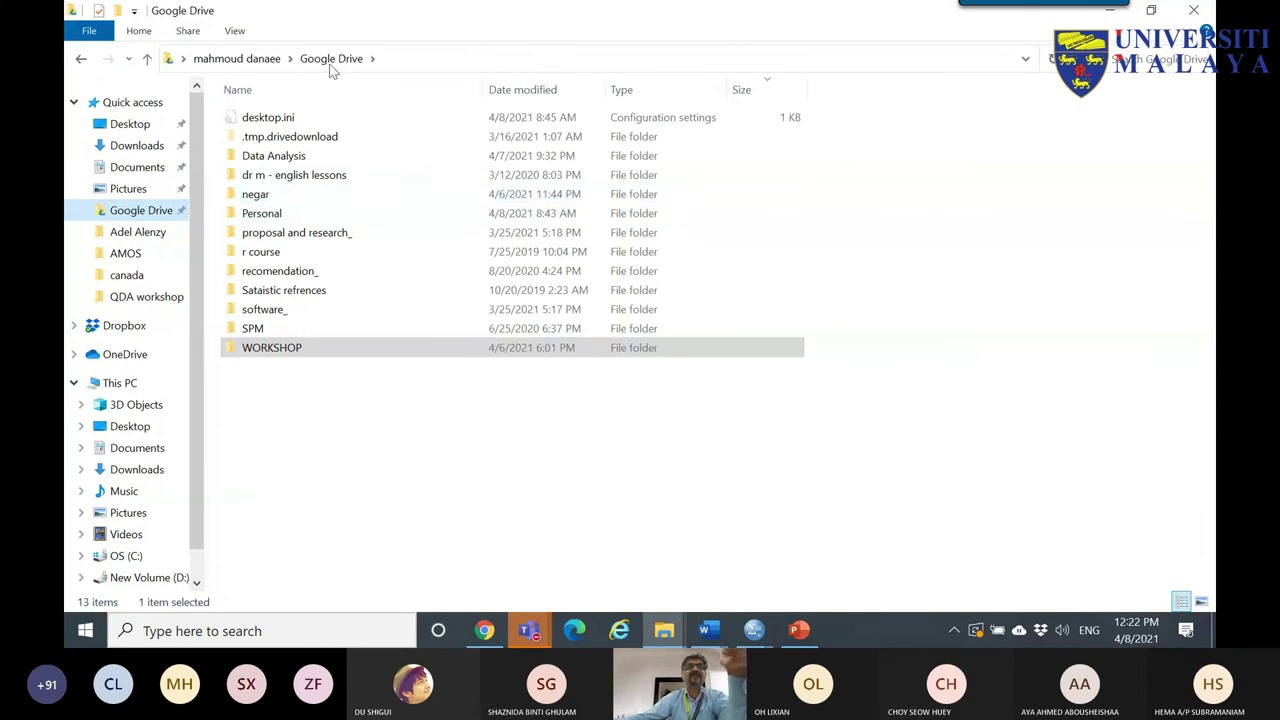
double_click(258, 165)
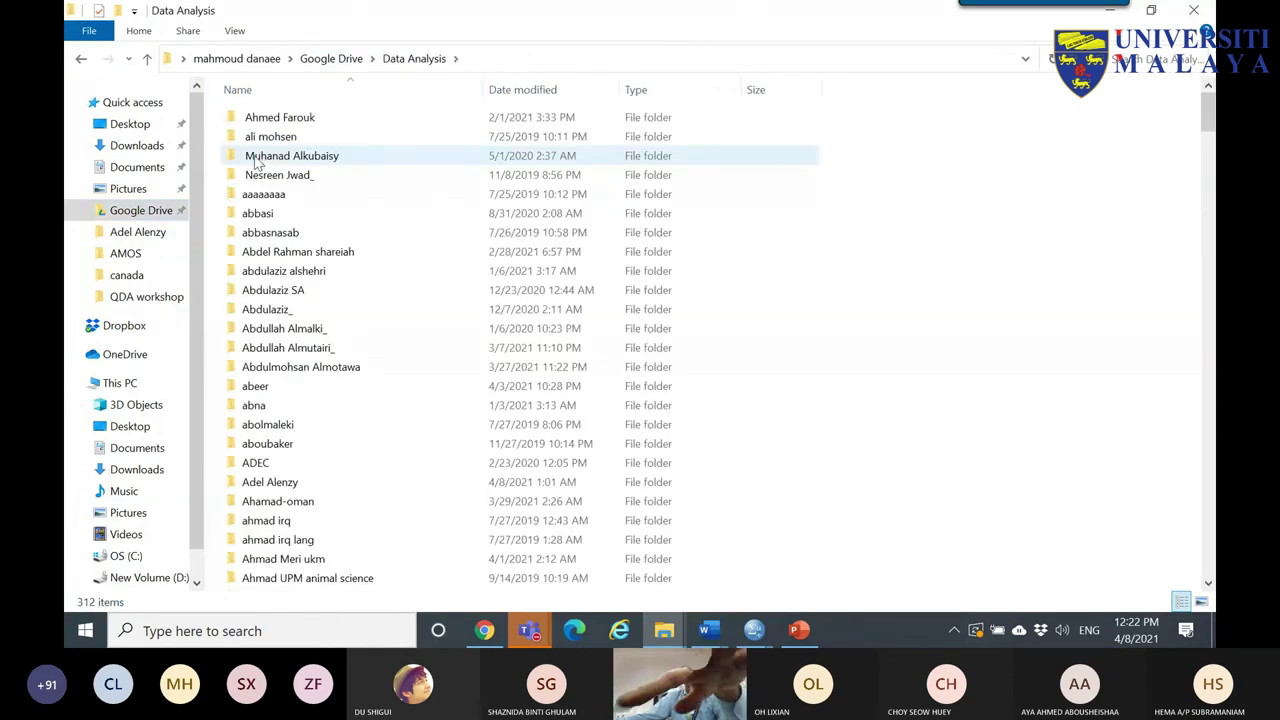
scroll(256, 165, down, 20)
double_click(268, 288)
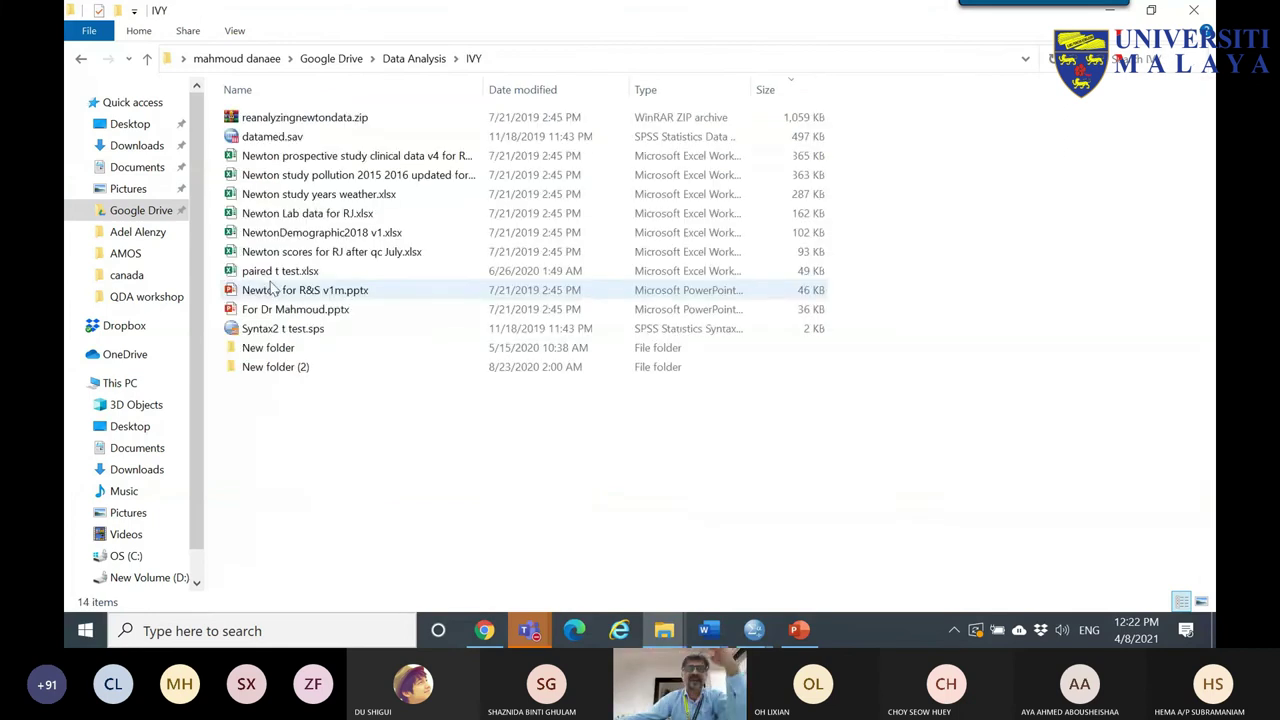
double_click(271, 367)
double_click(283, 119)
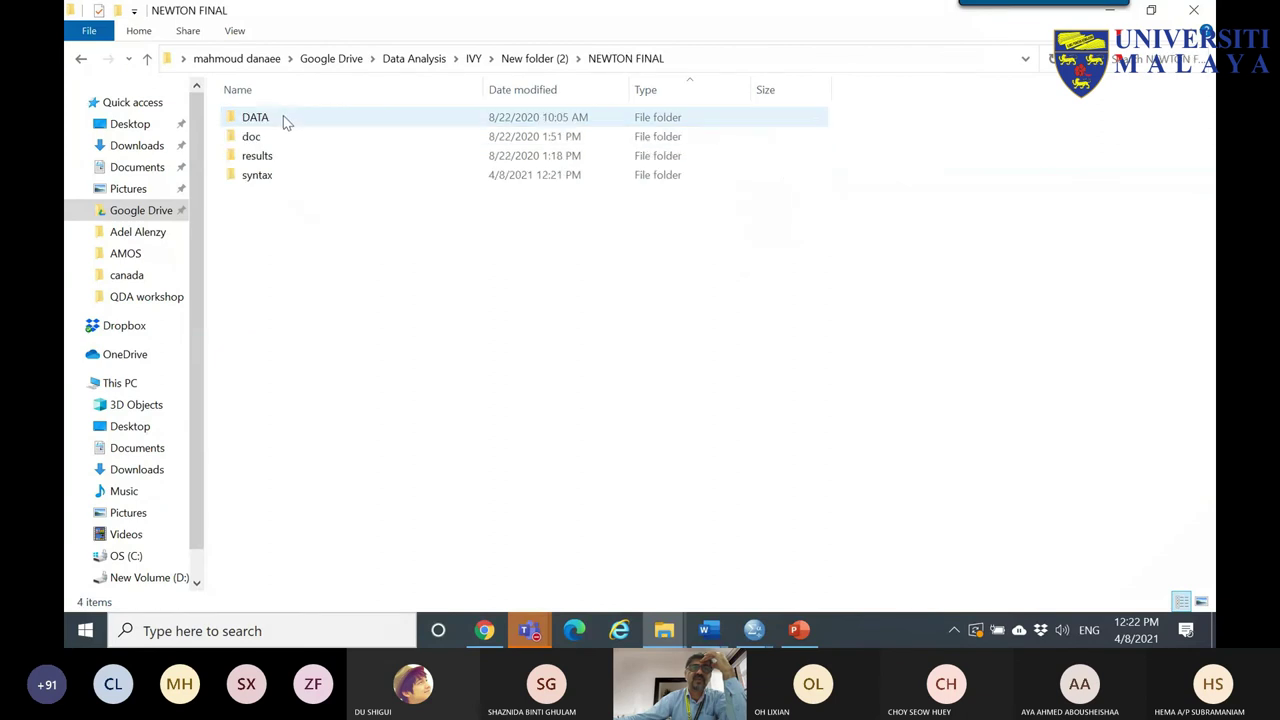
double_click(271, 176)
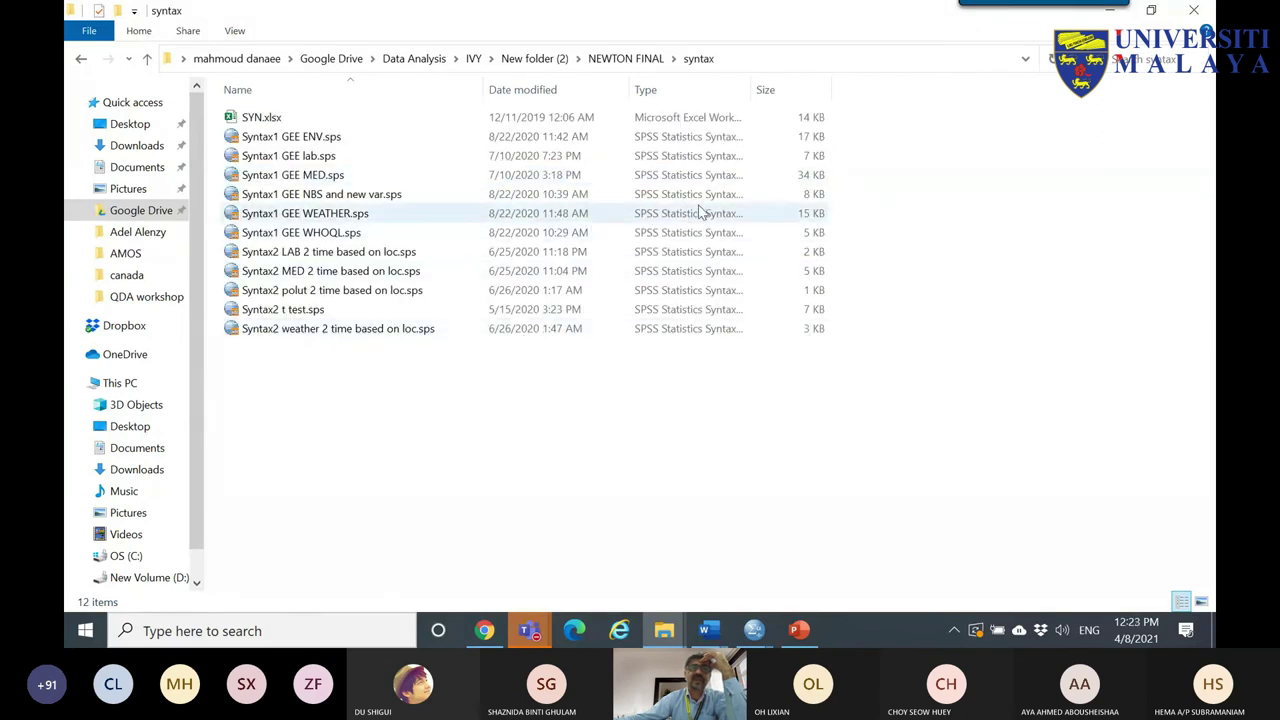
- Open Syntax1 GEE MED.sps and highlight the complete Generalized Estimating Equations block for PULSE
click(315, 177)
double_click(313, 175)
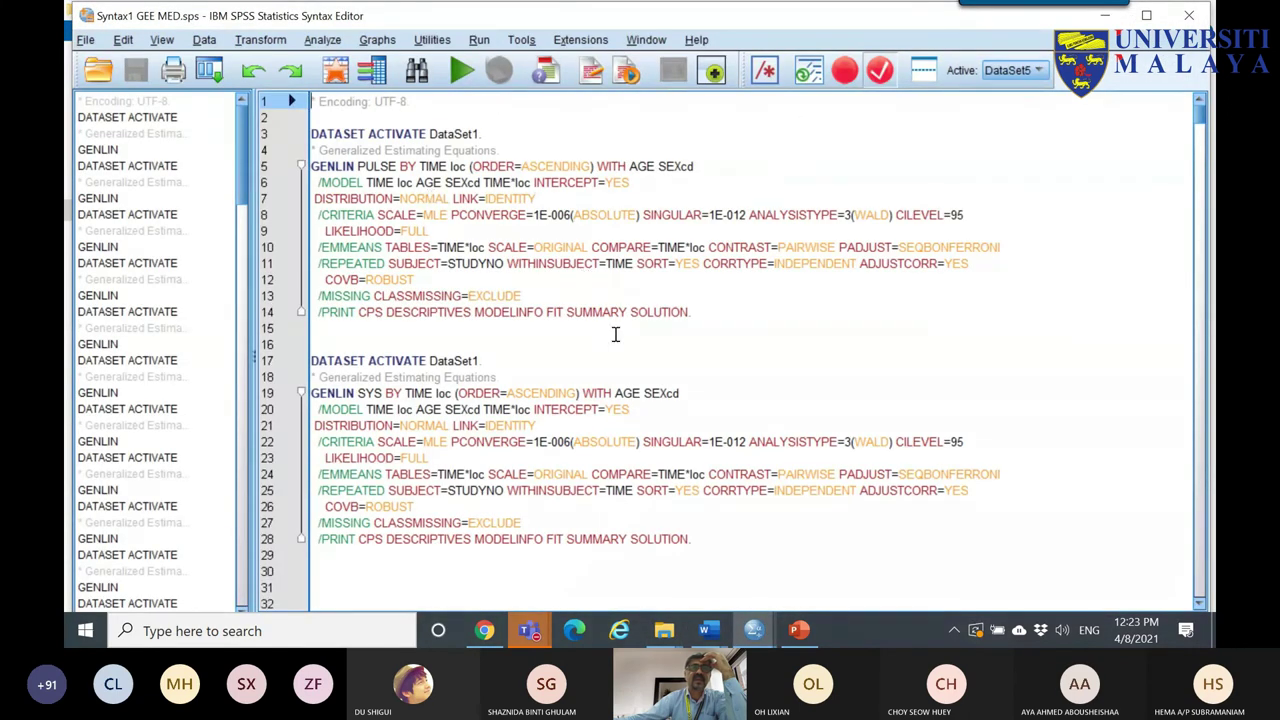
scroll(405, 213, down, 9)
scroll(428, 285, up, 9)
drag(700, 314, 302, 133)
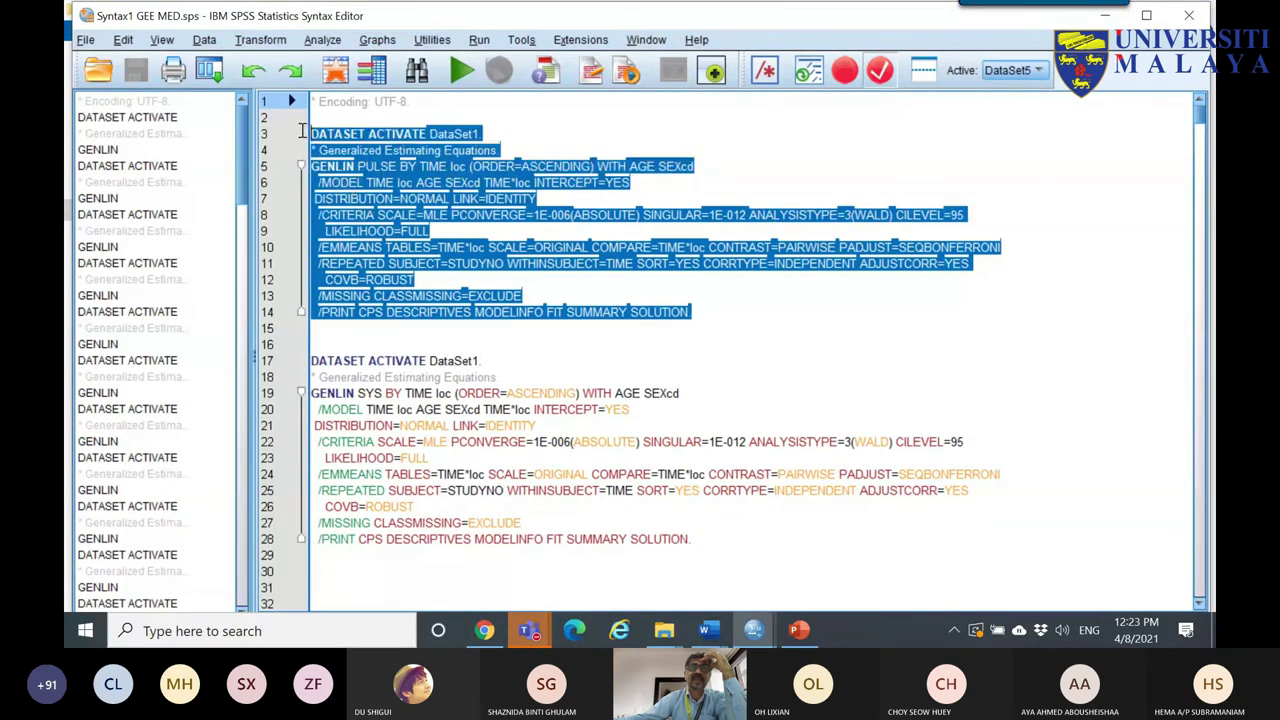
- Compare the outcome variable and model terms in the PULSE and SYS GENLIN commands by highlighting them
click(516, 184)
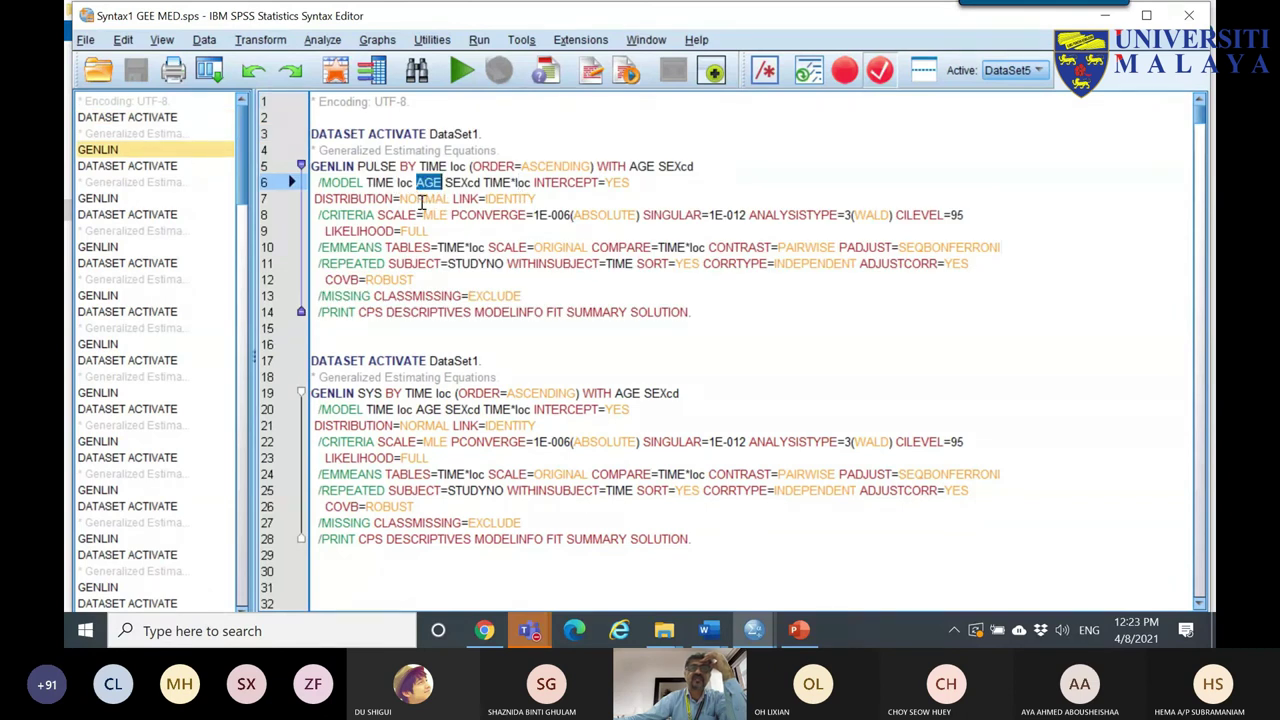
click(414, 393)
double_click(414, 393)
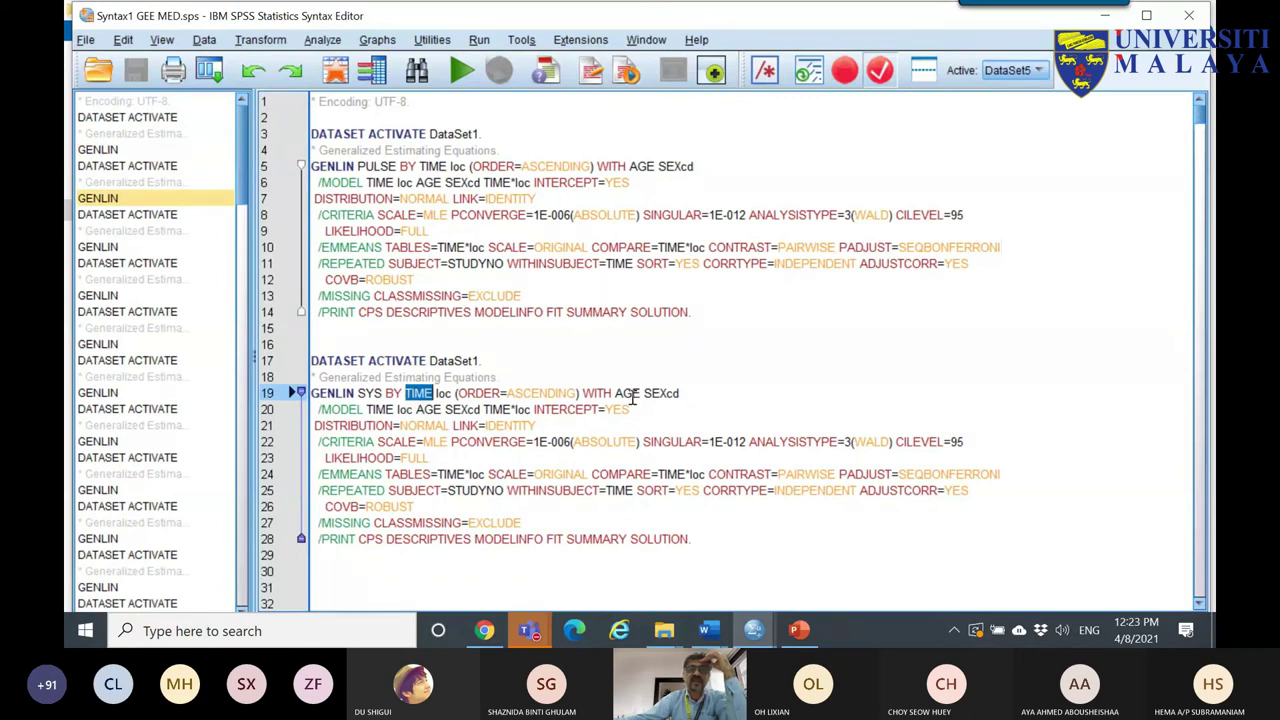
click(447, 394)
drag(358, 393, 383, 393)
click(358, 167)
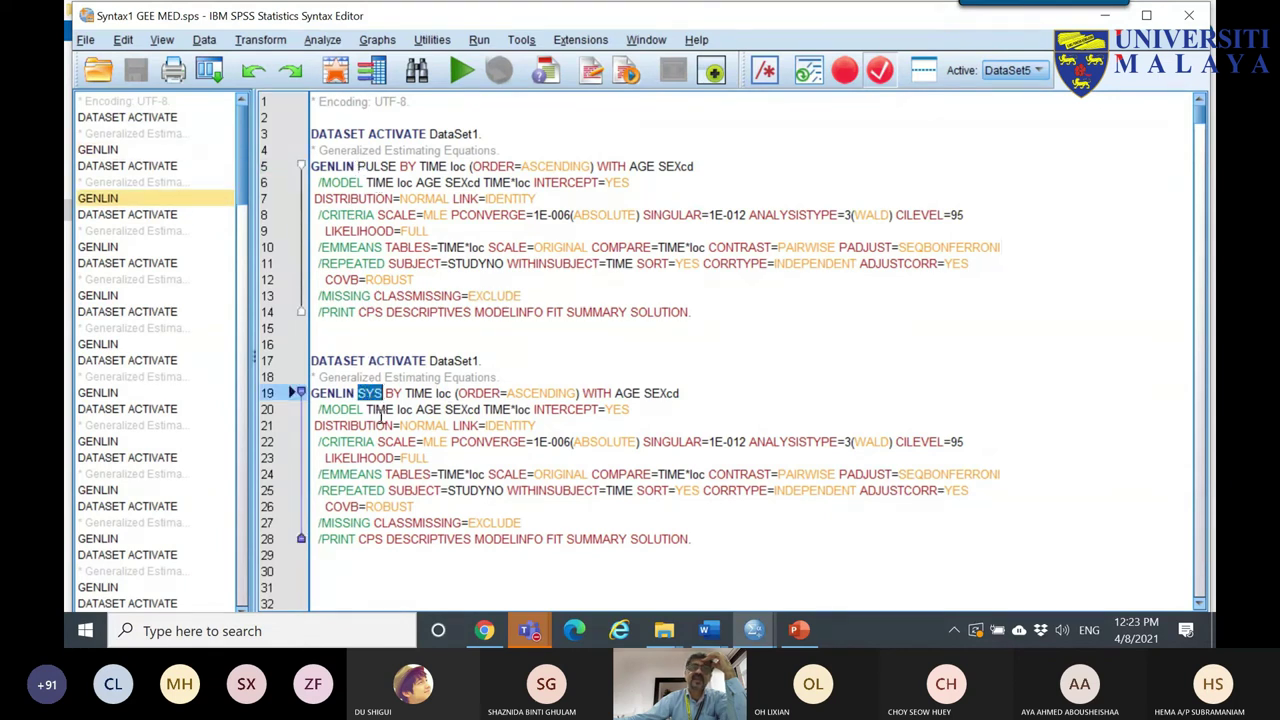
double_click(376, 167)
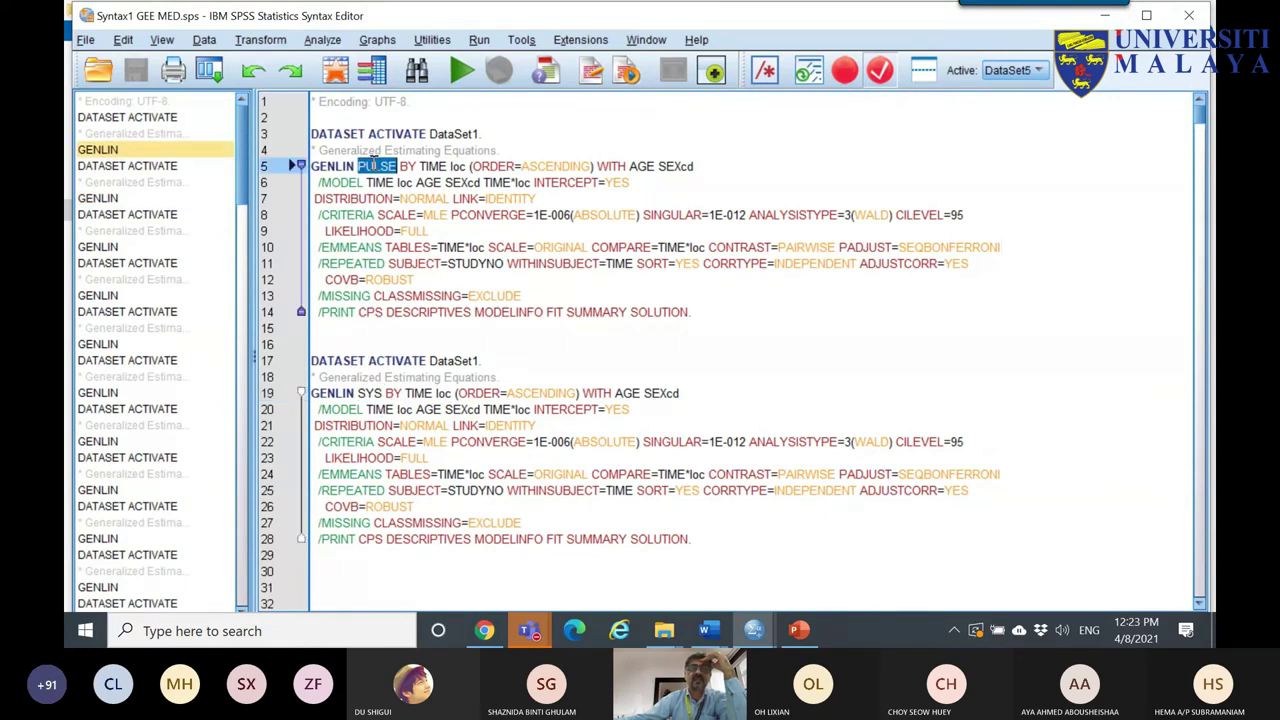
- Examine the outcome variables in the following GENLIN blocks, from DIA and GLUCOSE through HbA1c and CHOLESTEROL
scroll(392, 350, down, 7)
double_click(368, 316)
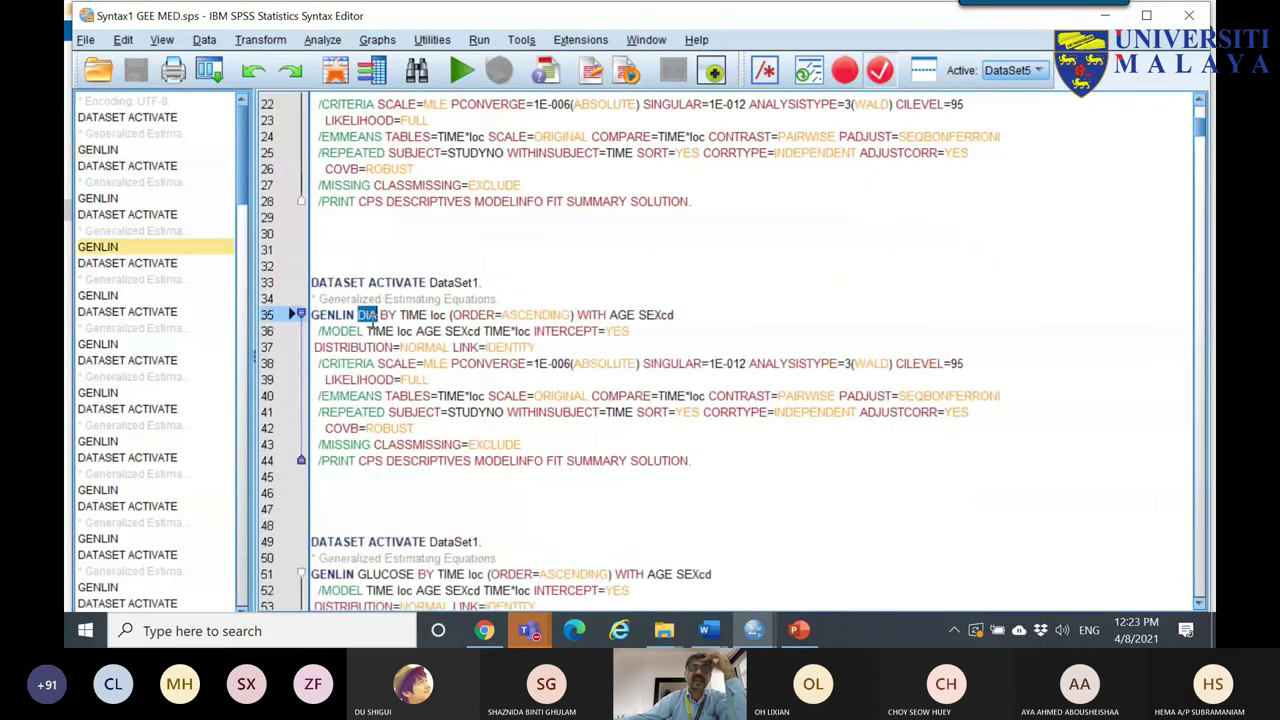
scroll(395, 451, down, 4)
drag(358, 371, 382, 371)
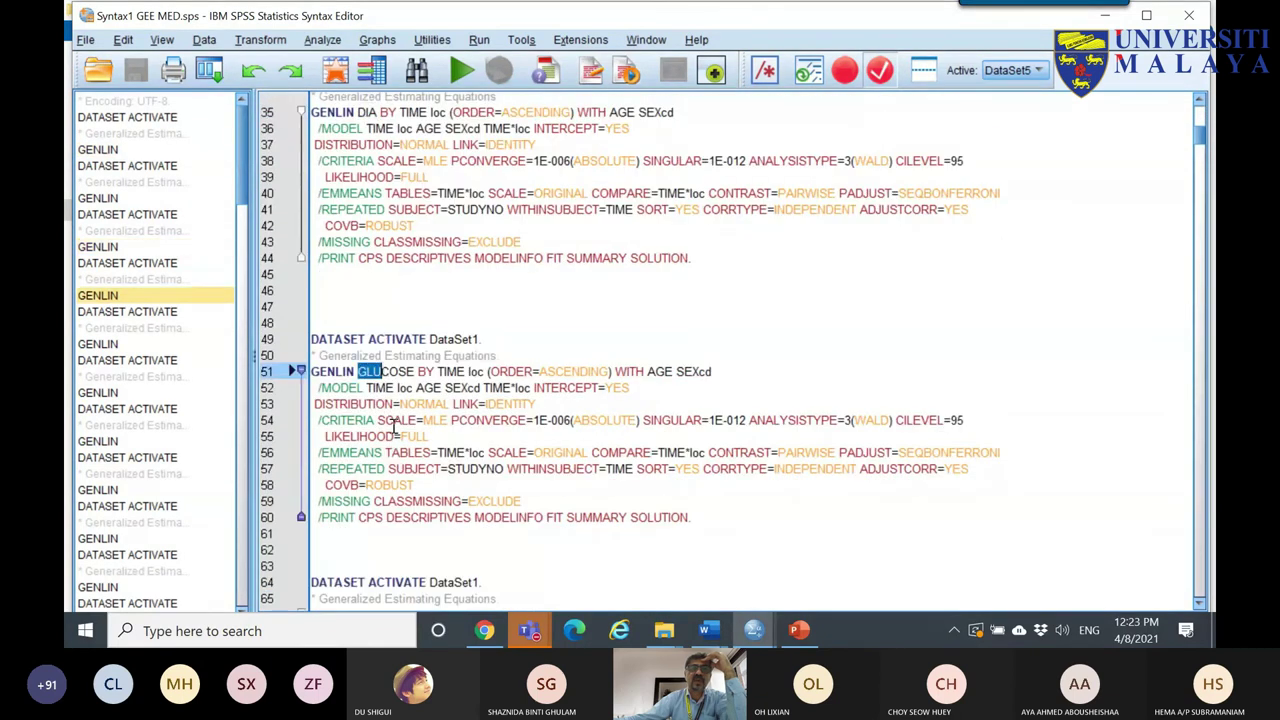
scroll(392, 420, down, 4)
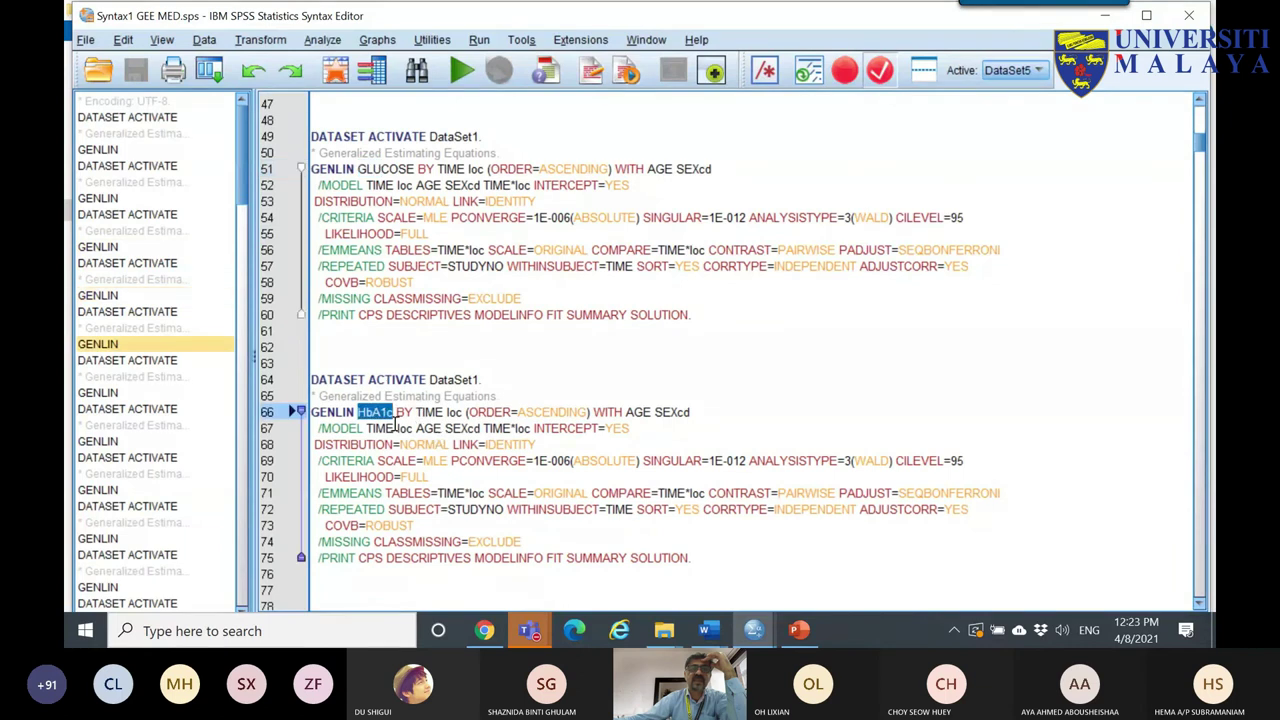
scroll(395, 425, down, 6)
click(391, 389)
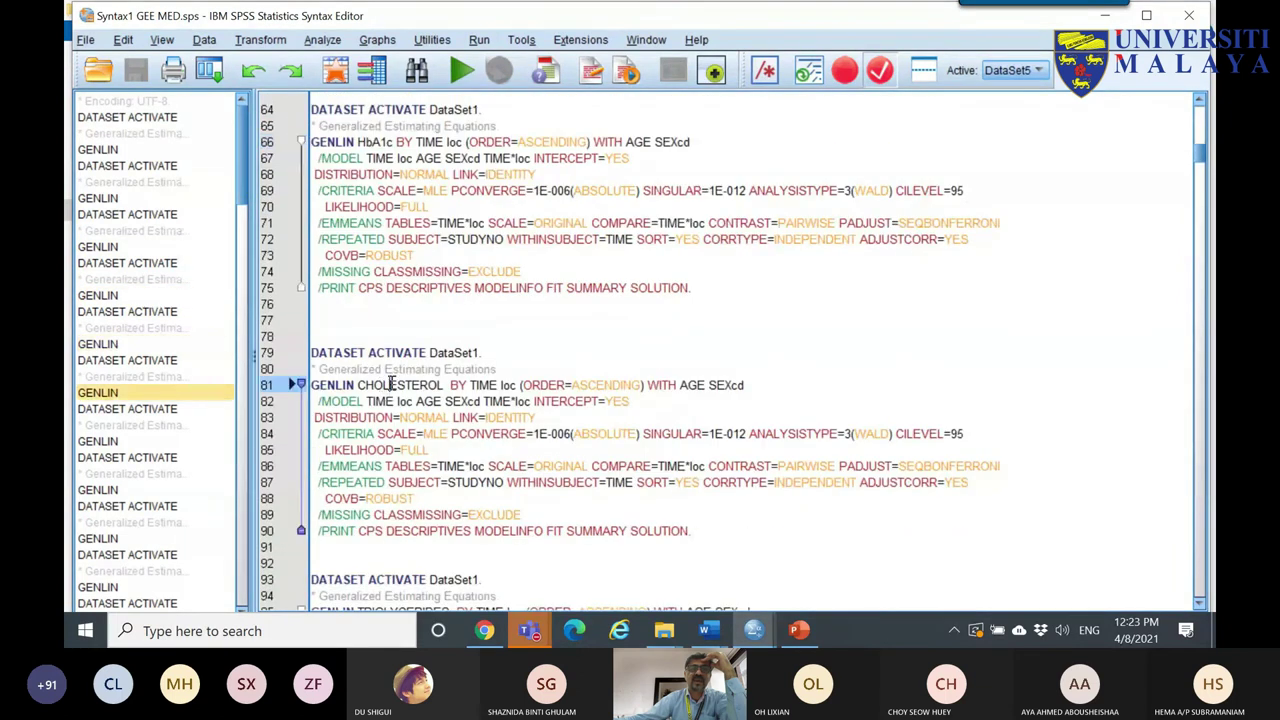
scroll(588, 488, down, 3)
- Highlight the full DIA command block as a reusable example and close the GEE MED syntax file
scroll(548, 335, up, 20)
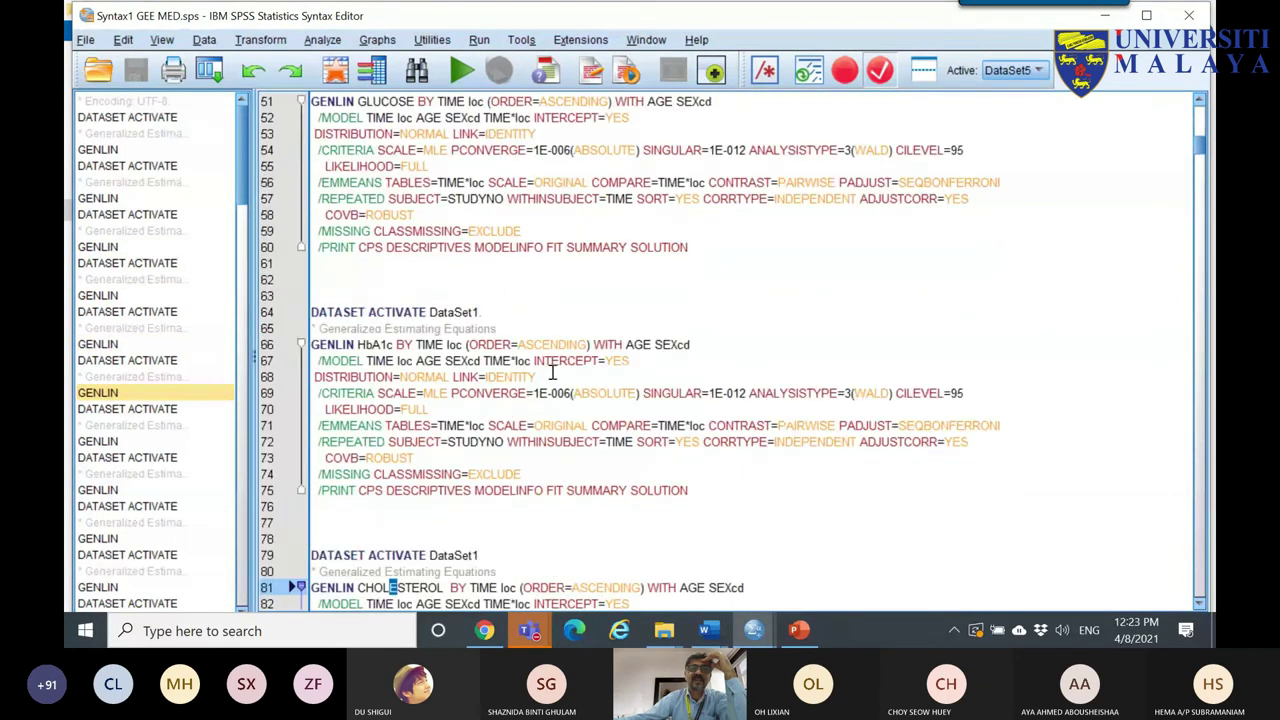
scroll(545, 332, down, 5)
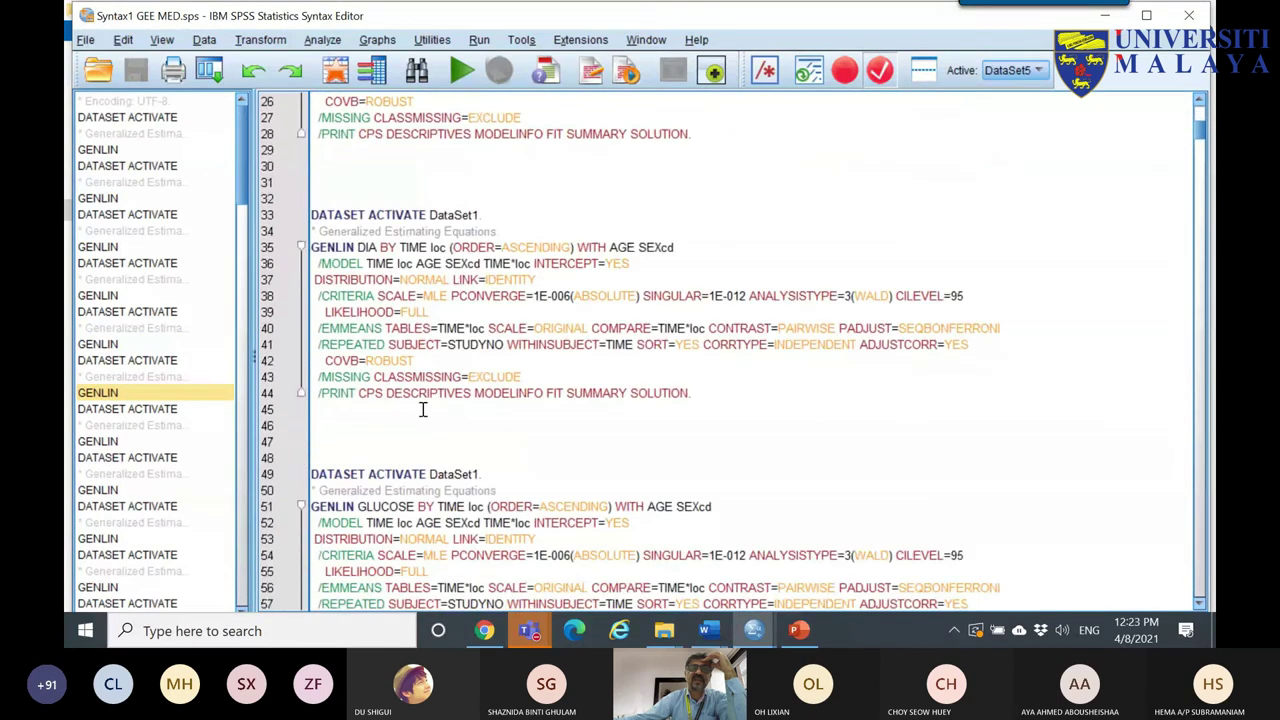
drag(711, 396, 308, 214)
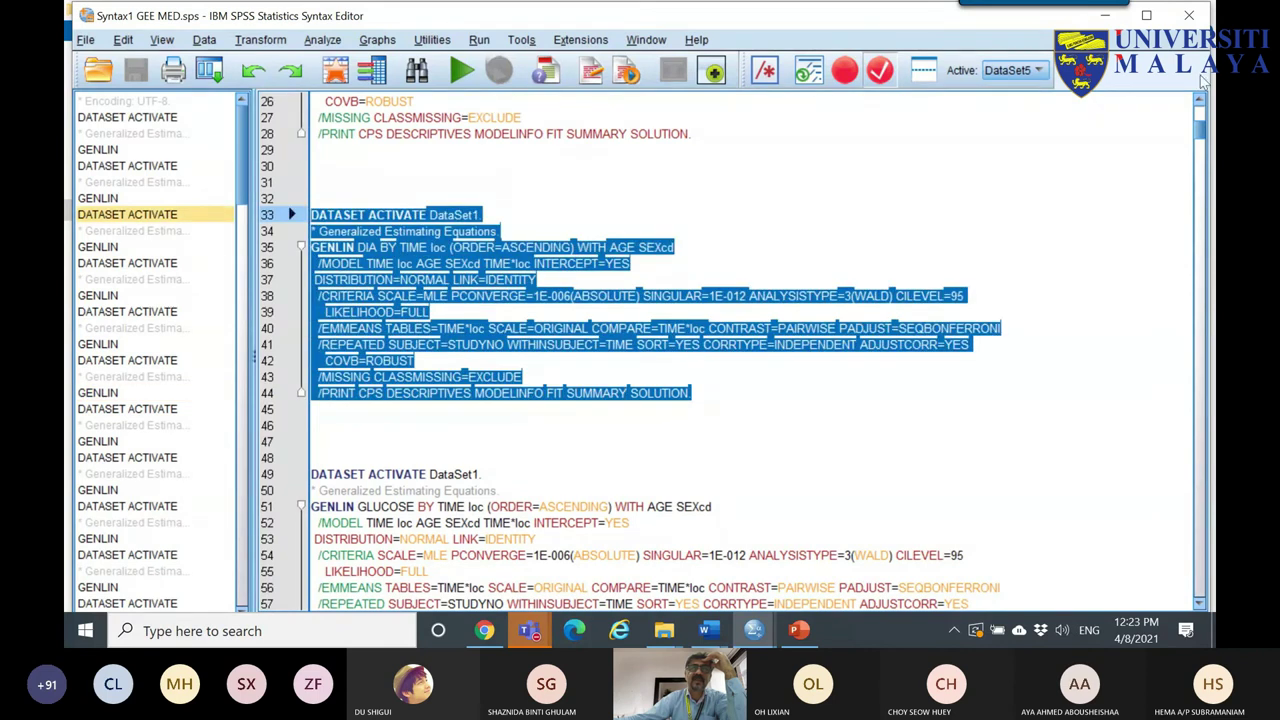
click(1190, 16)
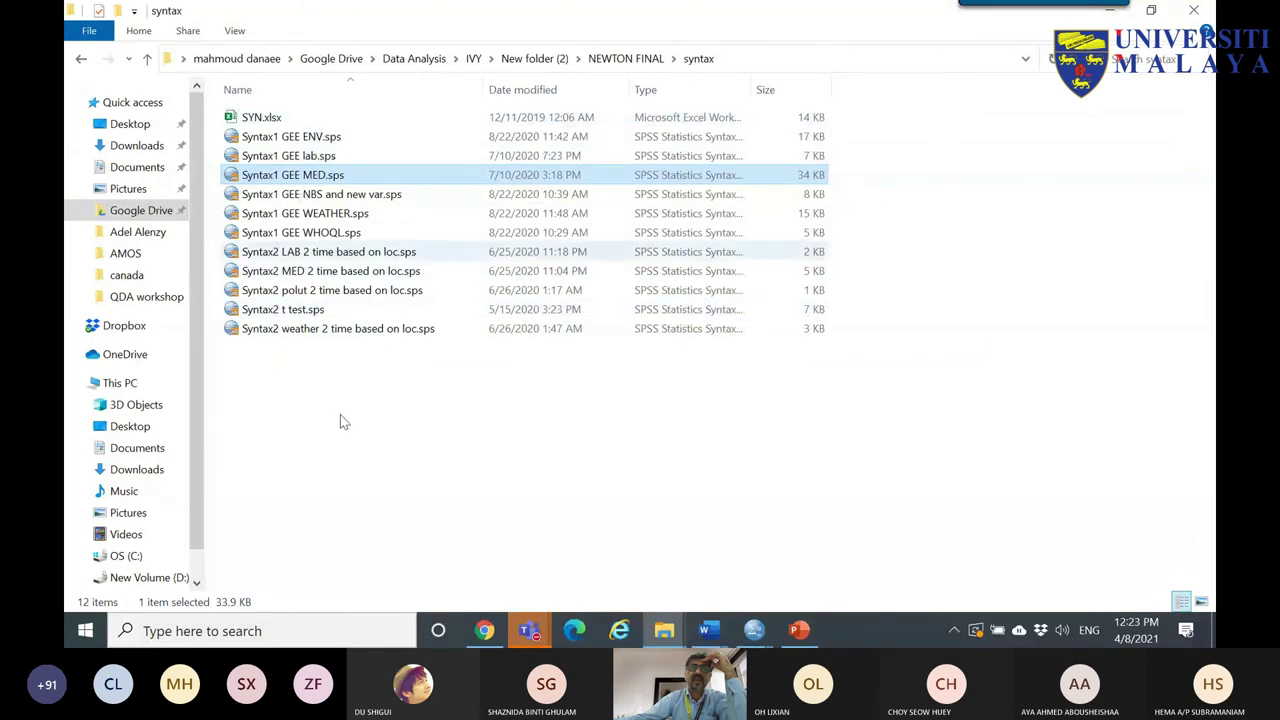
- Go back up to the Google Drive folder and switch to the SPSS output viewer holding the T-Test results
click(430, 58)
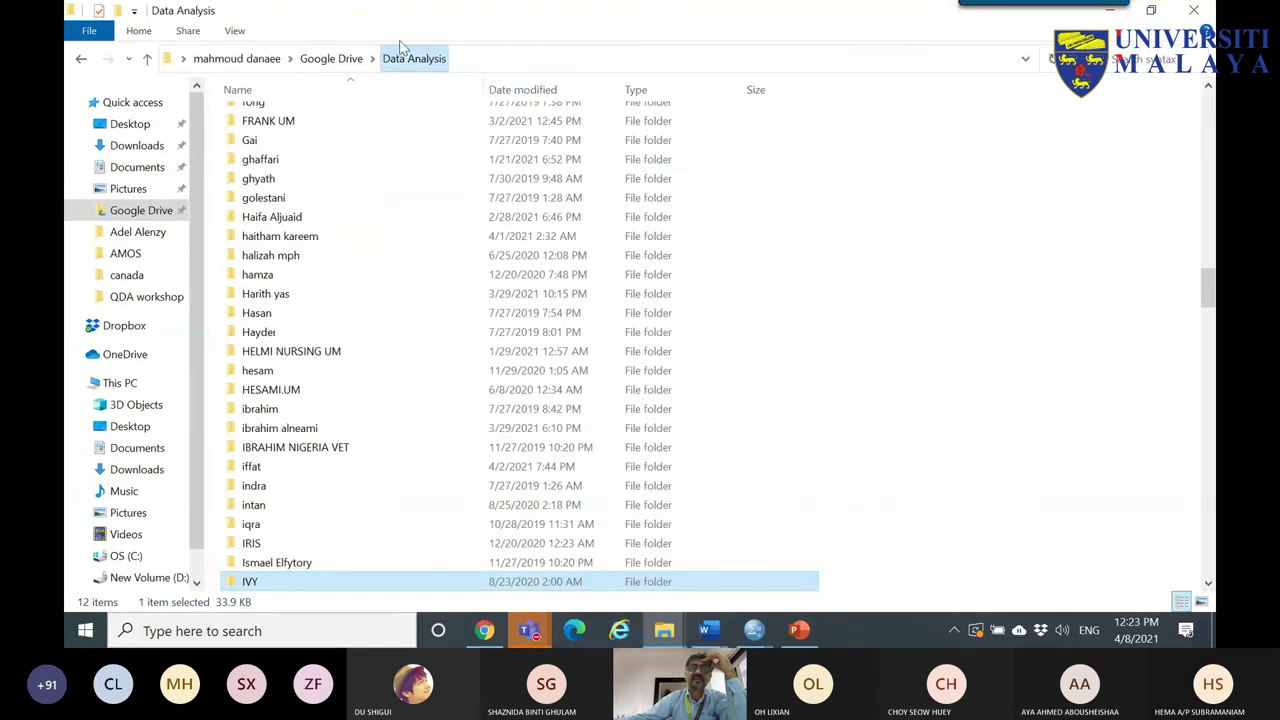
click(331, 58)
mouse_move(756, 632)
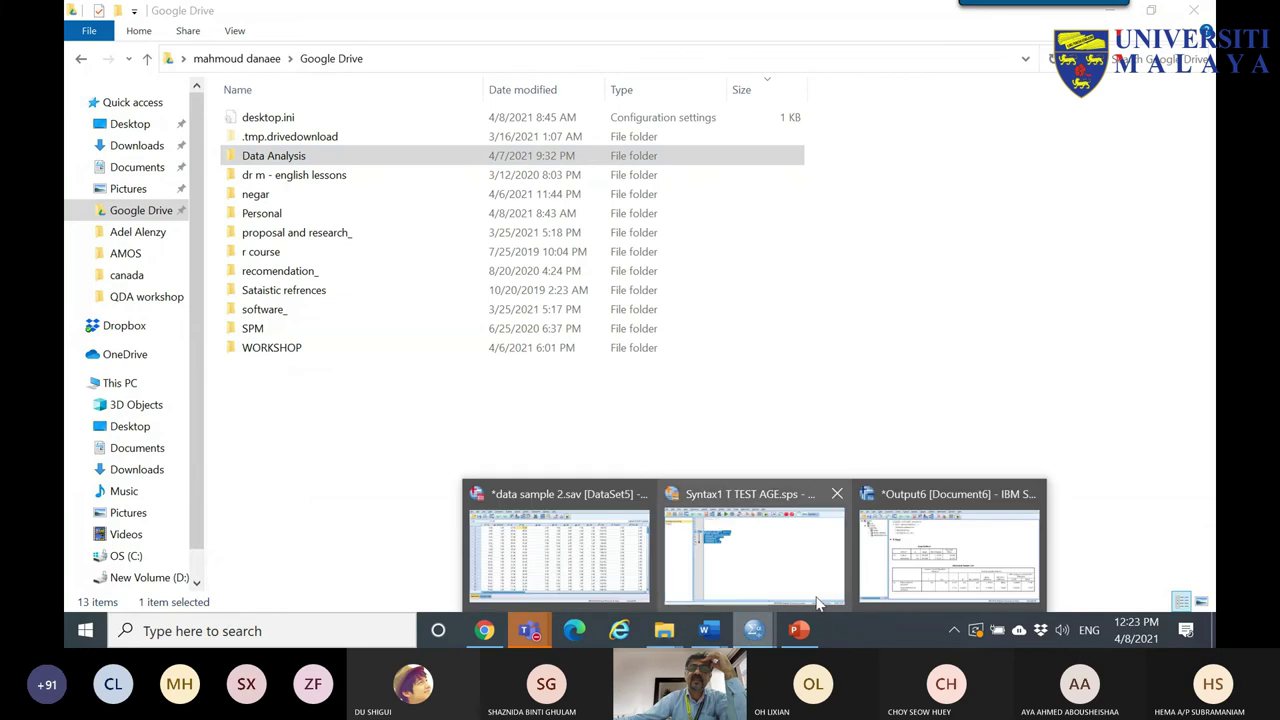
click(951, 573)
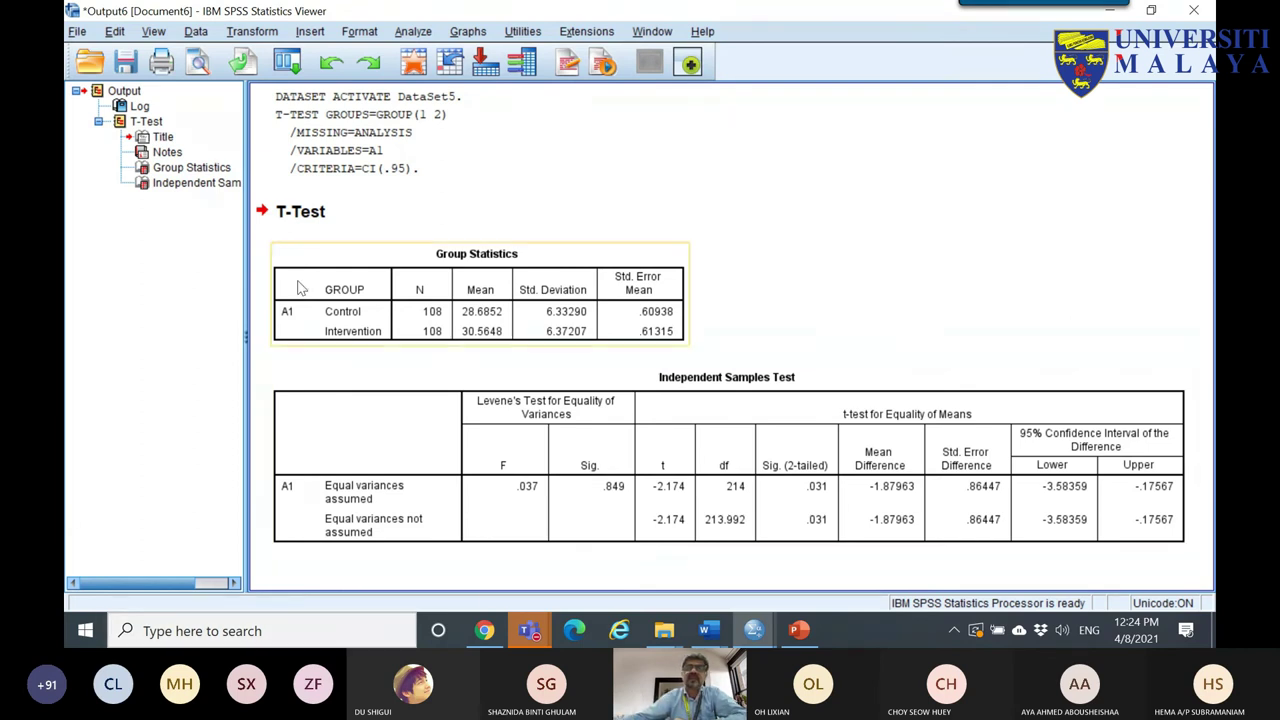
- Recall the Explore procedure and paste its EXAMINE command for A1 by GROUP into the syntax file
click(287, 63)
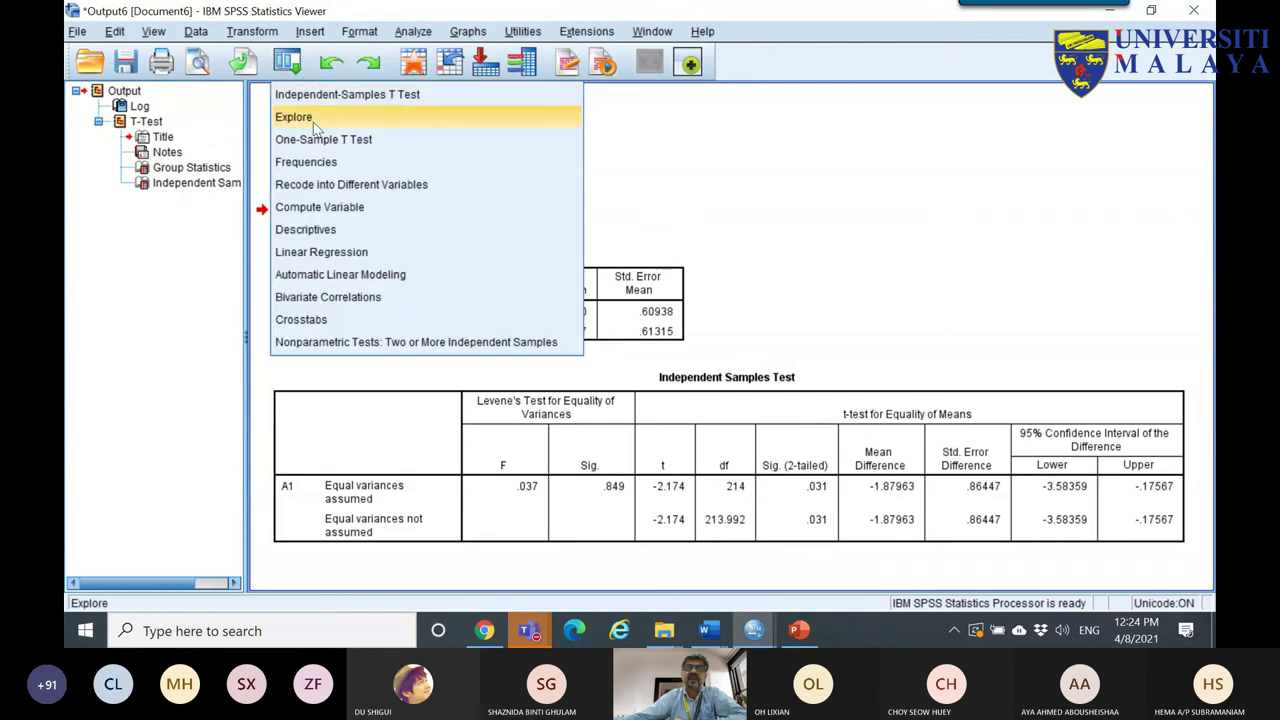
click(313, 120)
click(429, 544)
- In Syntax1 T TEST AGE.sps, move the EXAMINE block above the DATASET ACTIVATE and T-TEST commands
mouse_move(762, 638)
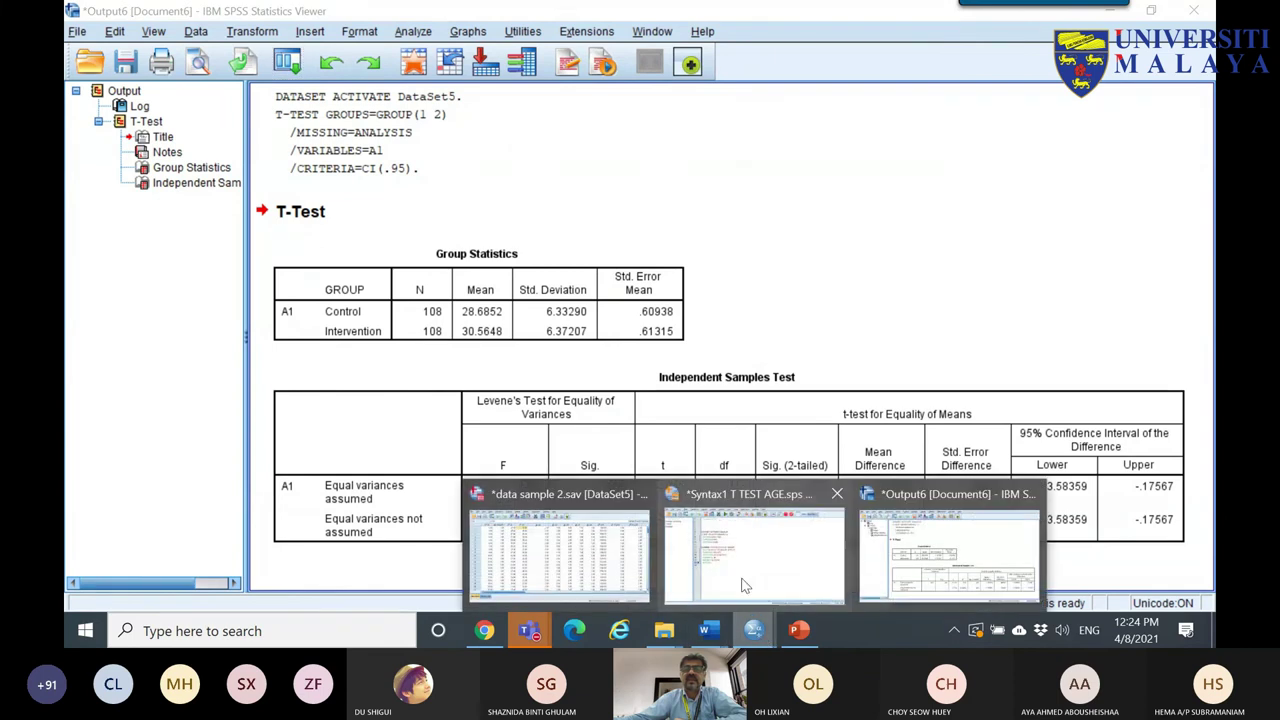
click(748, 560)
drag(307, 318, 306, 279)
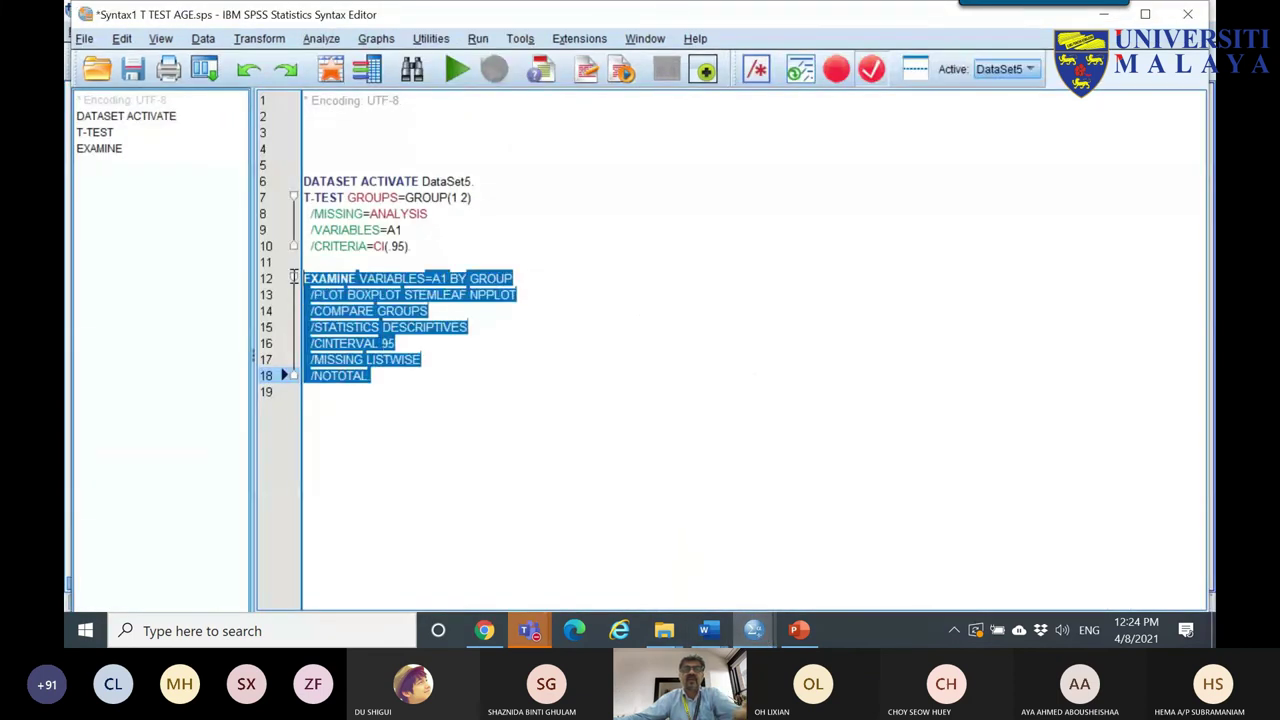
key(ctrl+x)
click(314, 134)
key(ctrl+v)
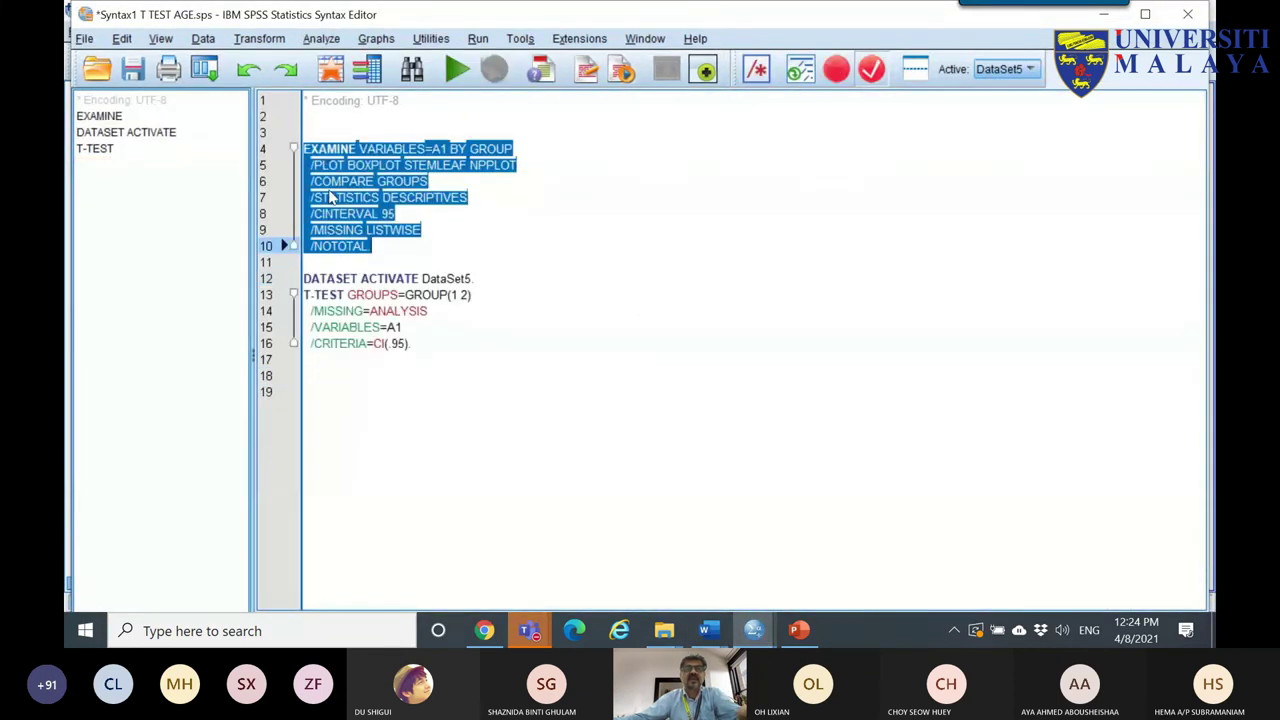
key(ctrl+z)
click(314, 134)
key(ctrl+v)
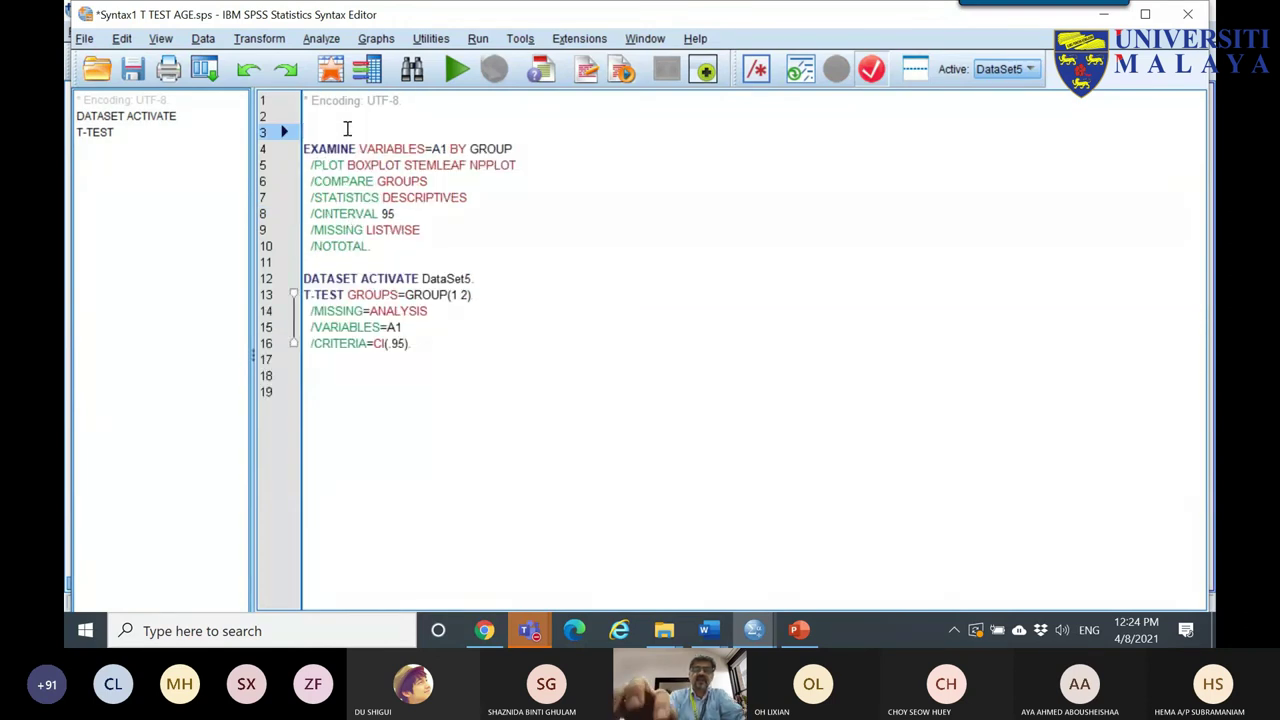
- Add the comment "*nORMALITY TEST" on line 2, above the EXAMINE block
text(n)
key(BackSpace)
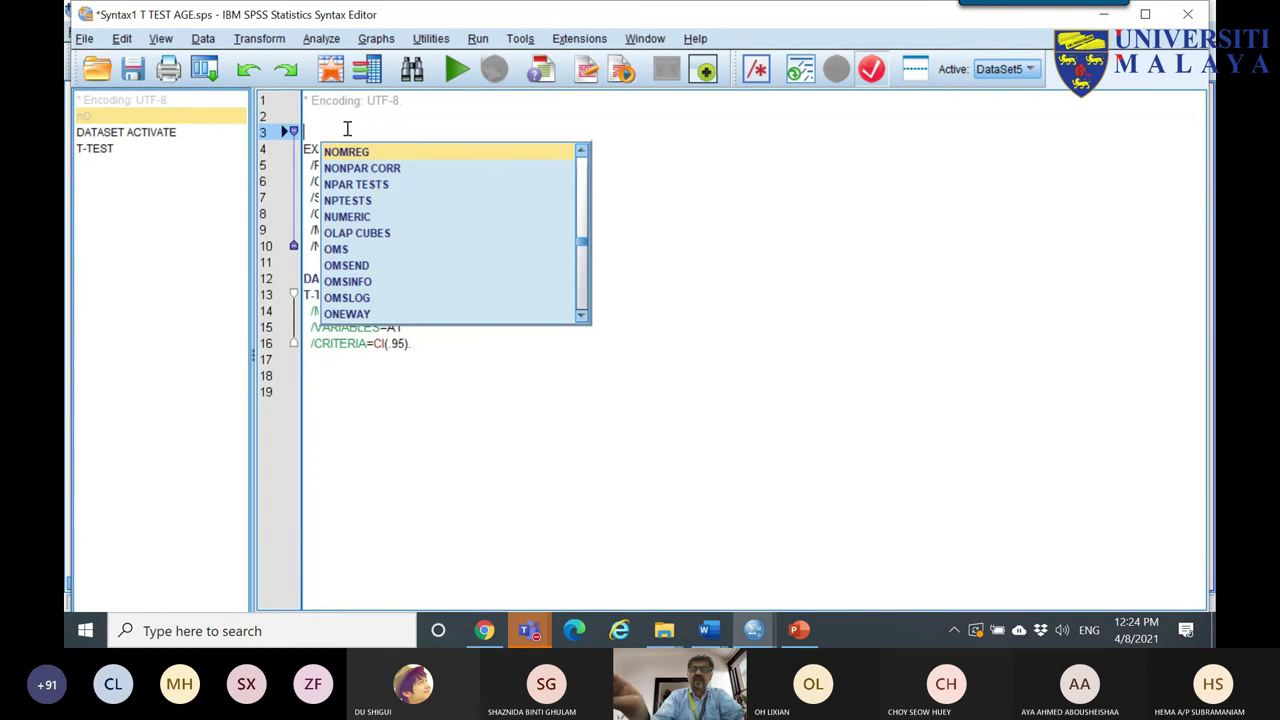
click(347, 128)
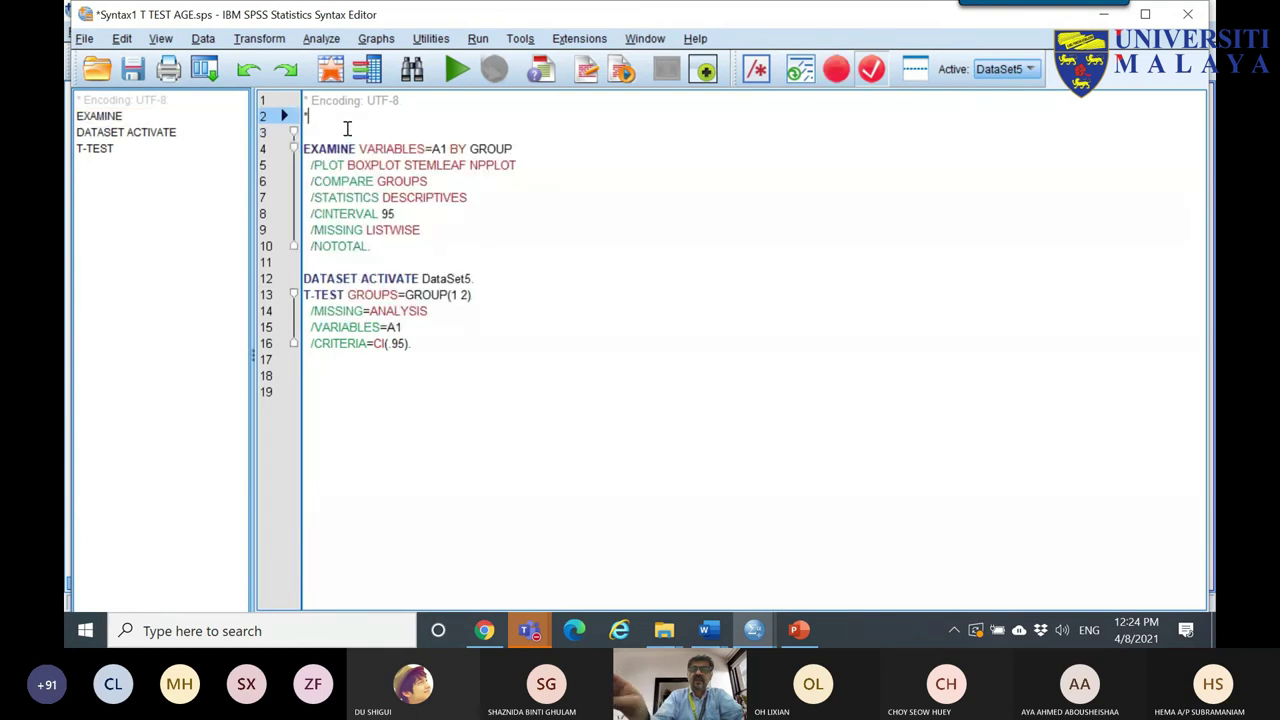
text(*nOR)
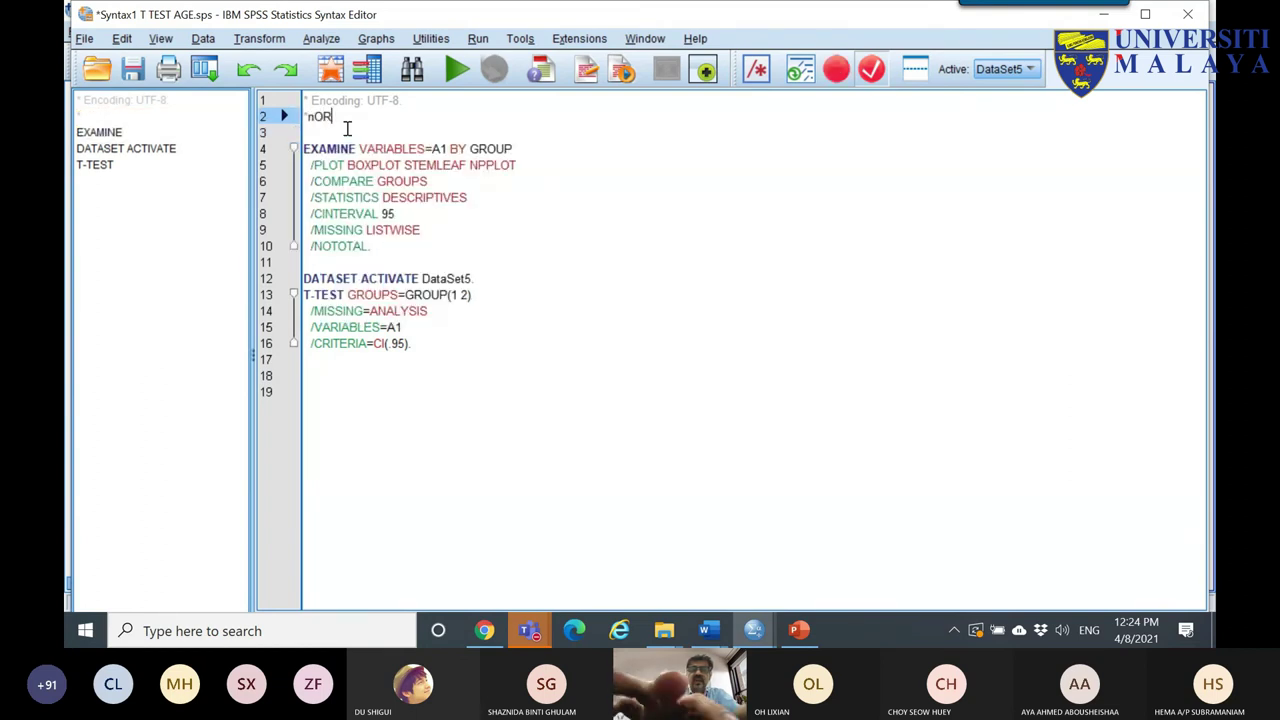
text(MALITY TEST)
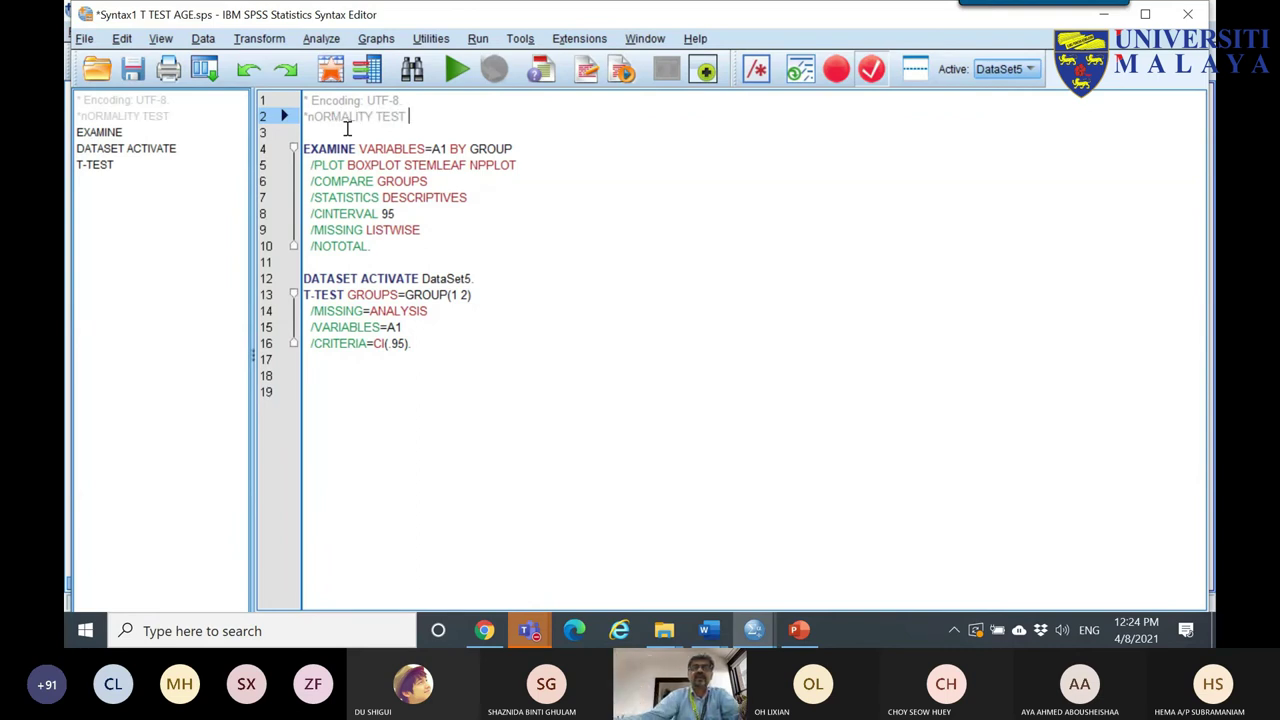
- Insert blank lines before DATASET ACTIVATE and add the comment "*T TEST FOR COMAPRING GROIUP FOR AGE" on line 12
click(361, 264)
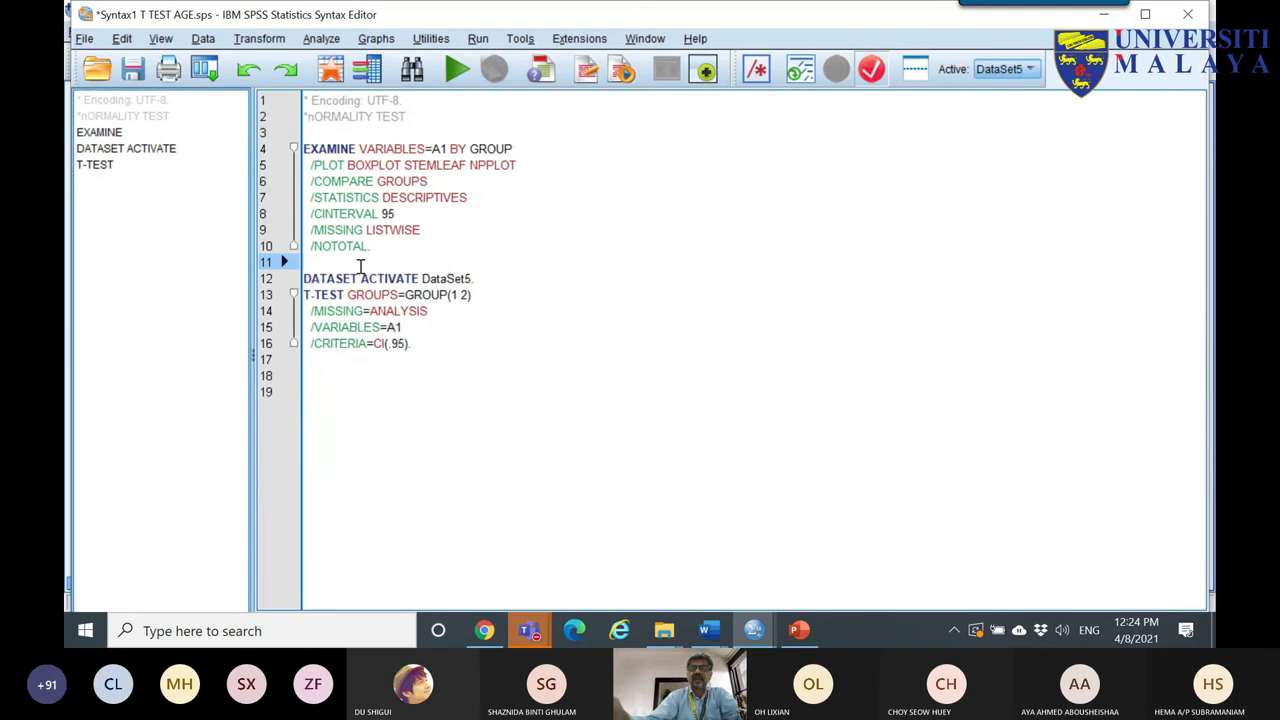
key(Return)
key(Return)
key(Return)
key(Up)
key(Up)
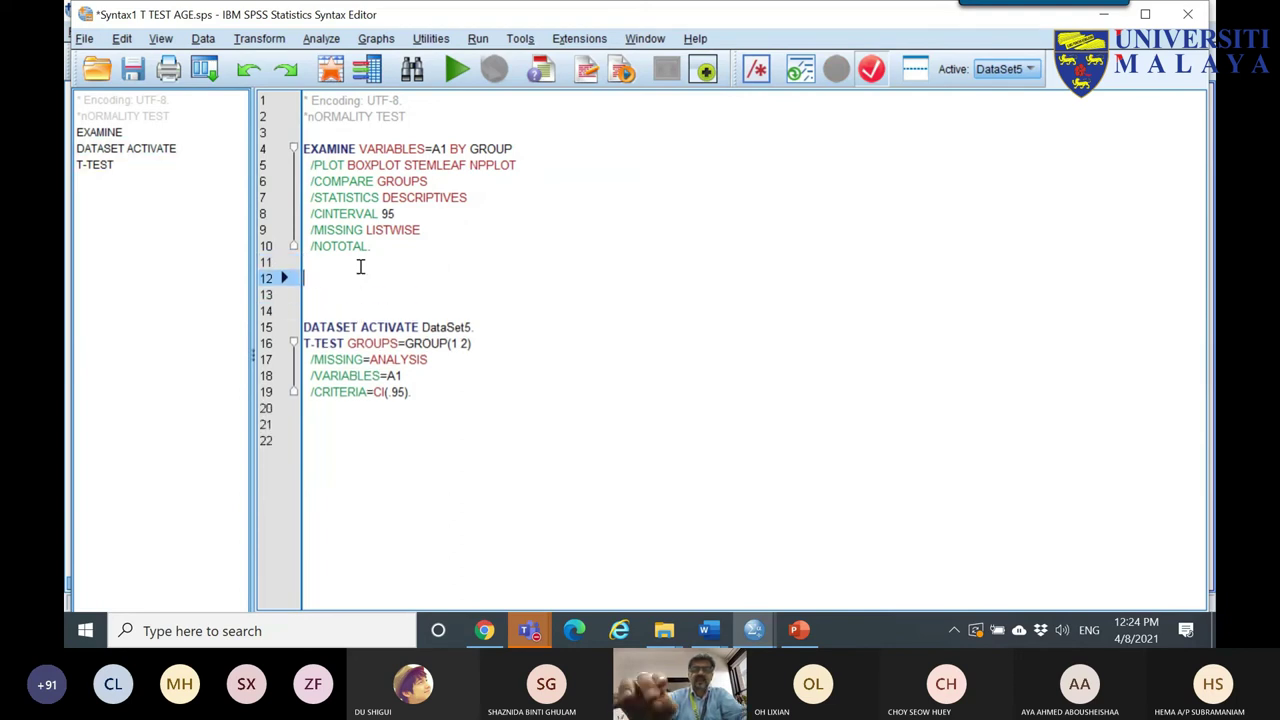
text(*)
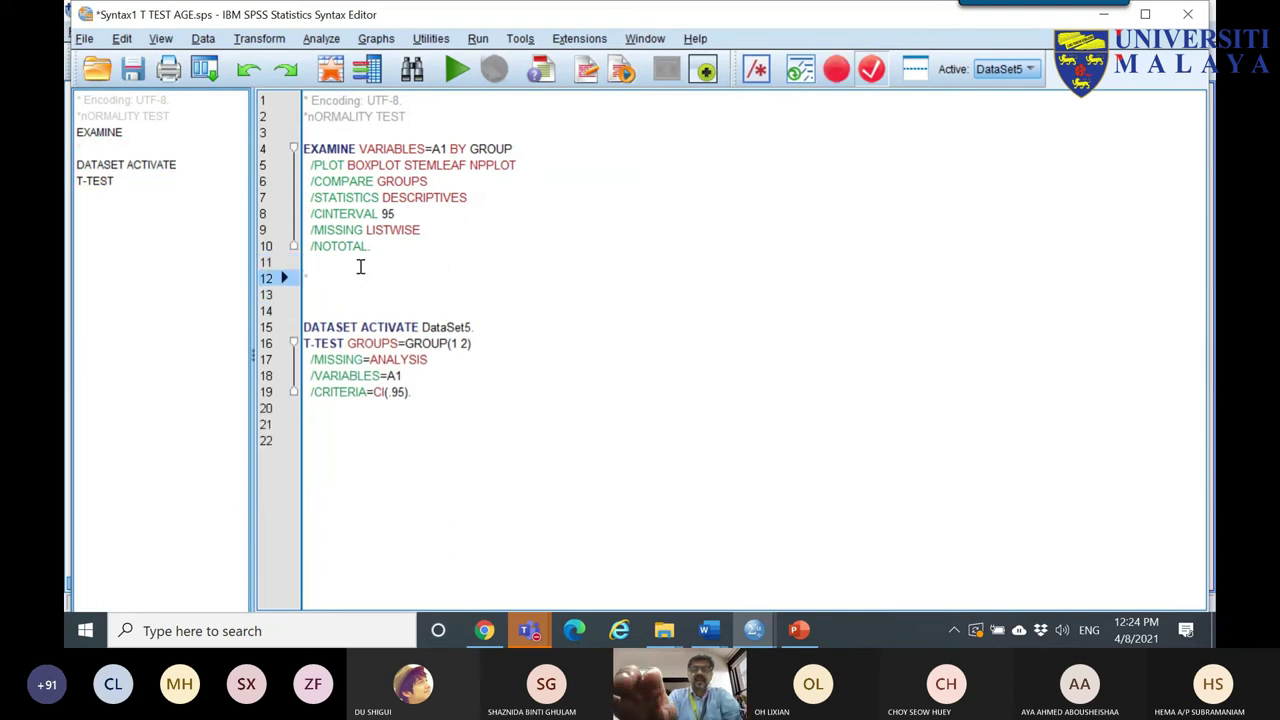
text(T TEST FOR COMAPRING GROIUP )
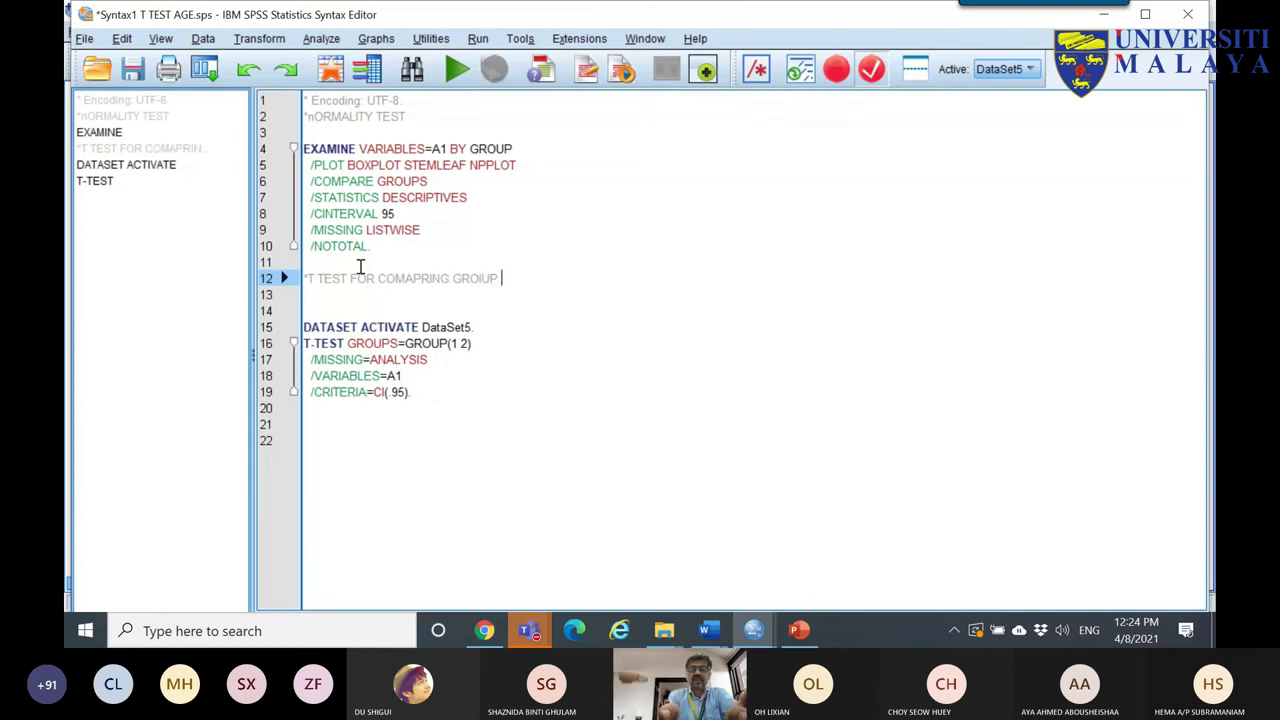
text(FOR AGE)
click(741, 412)
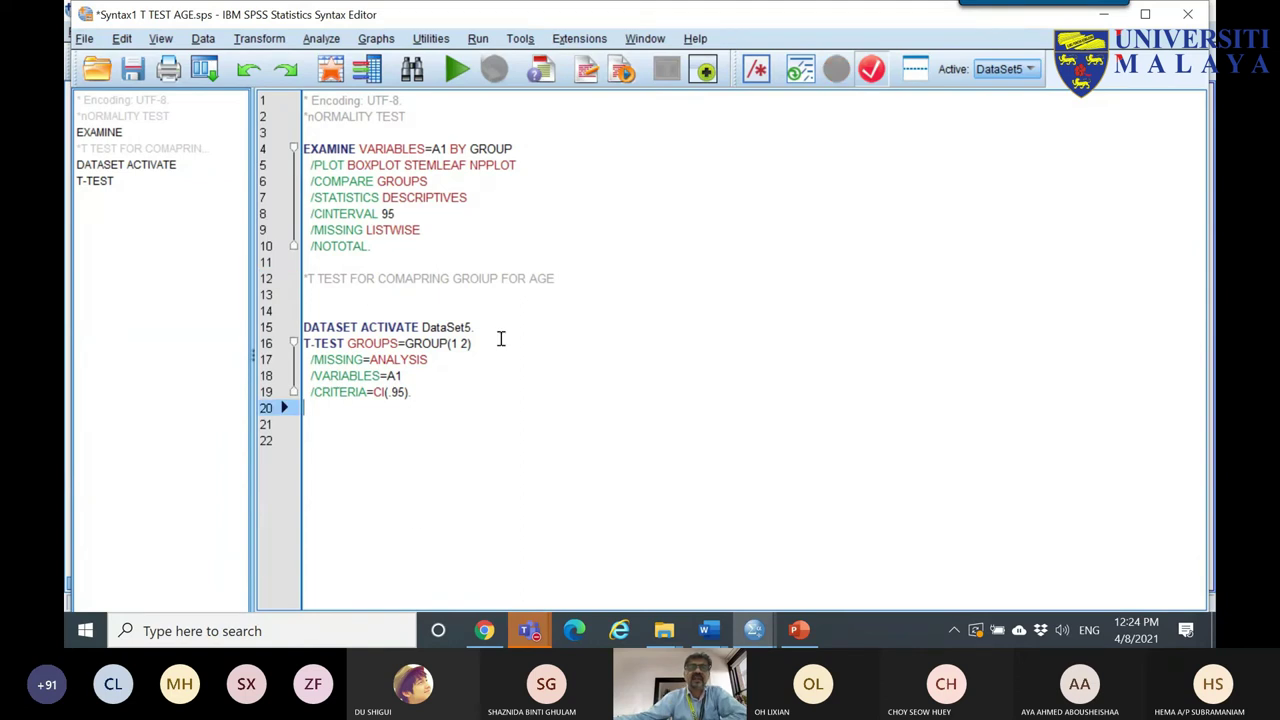
- Save the syntax file, minimize the open windows, and reopen Syntax1 T TEST AGE.sps from the desktop
click(133, 68)
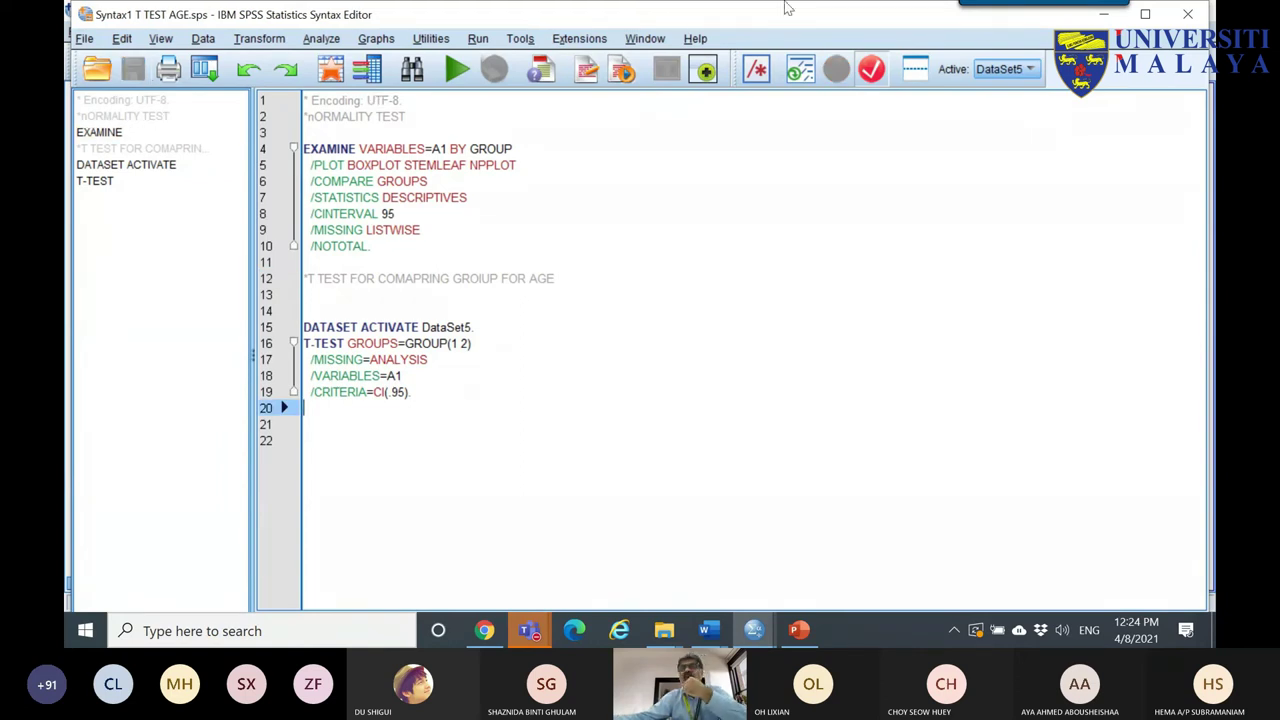
click(1103, 14)
click(1103, 14)
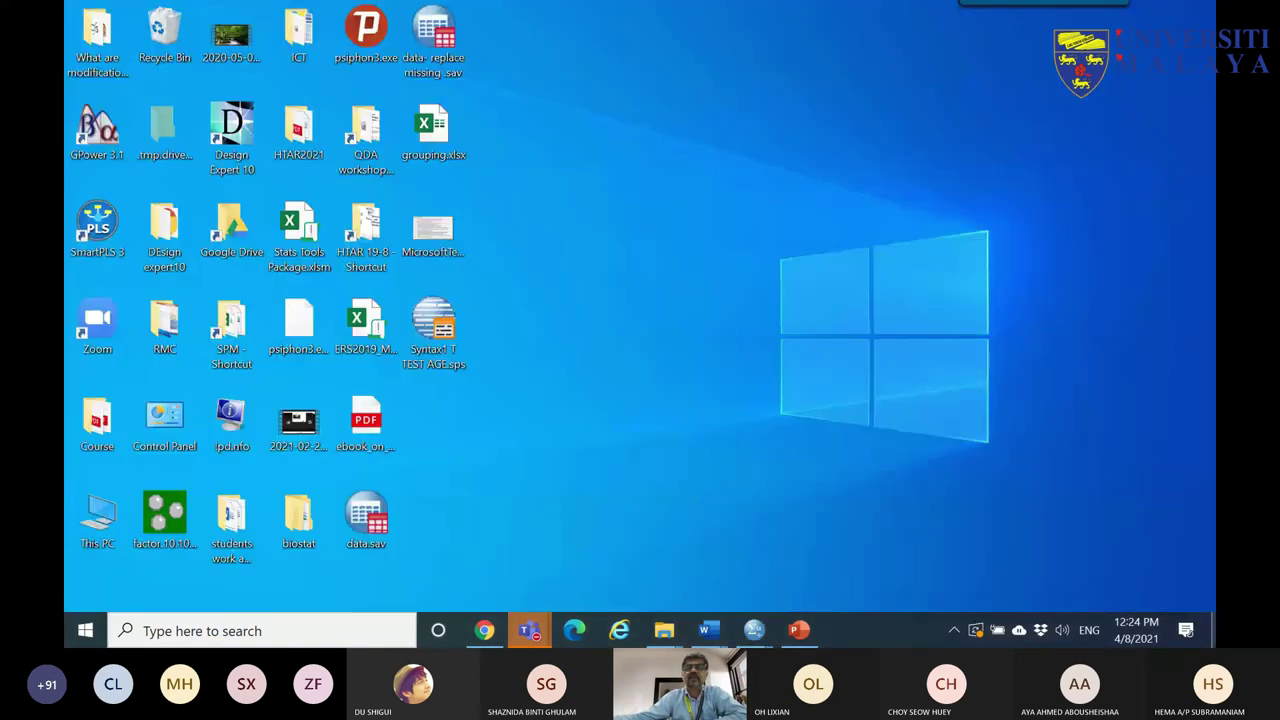
double_click(426, 348)
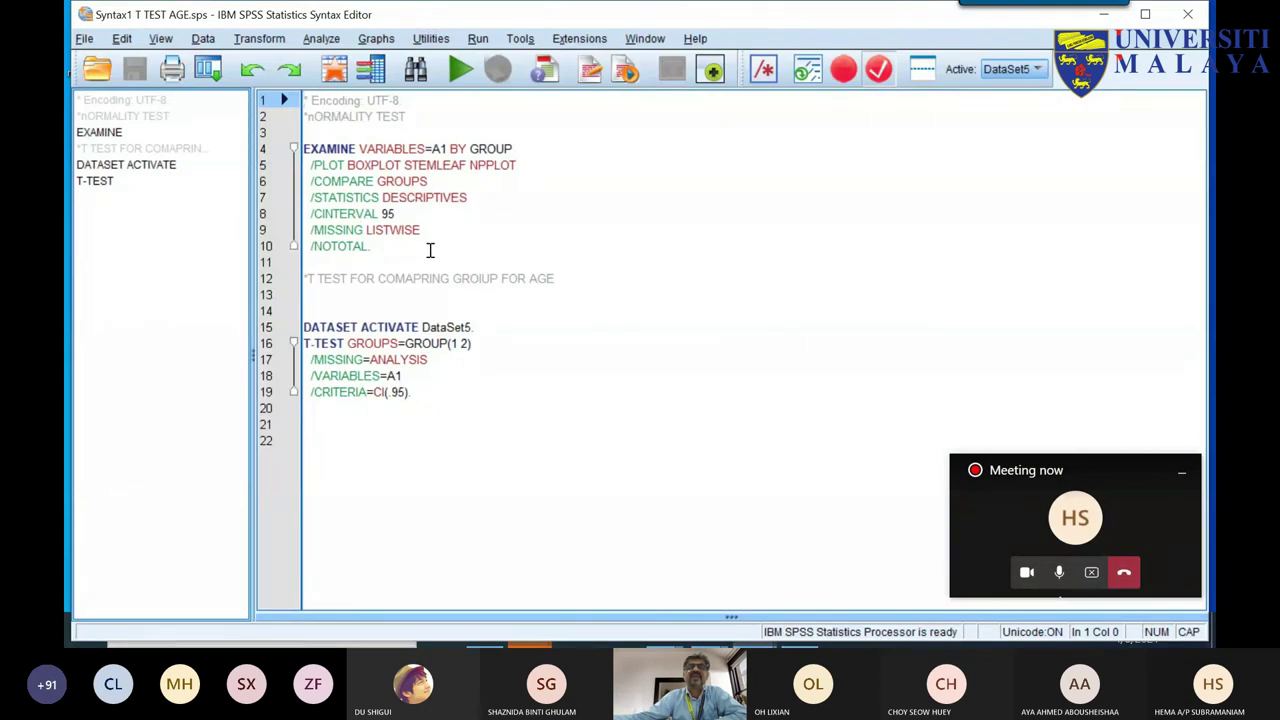
- Run only the EXAMINE block for A1 by GROUP and close the output viewer without saving it
double_click(443, 148)
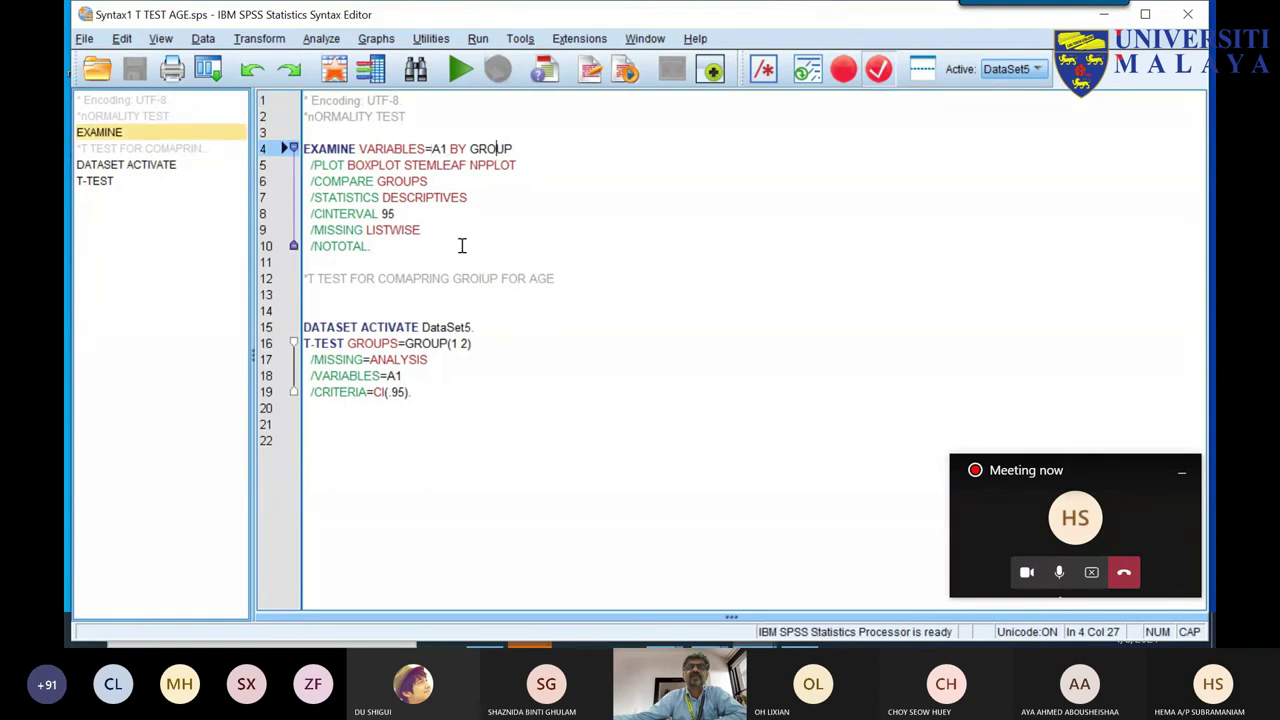
drag(399, 250, 470, 132)
click(461, 69)
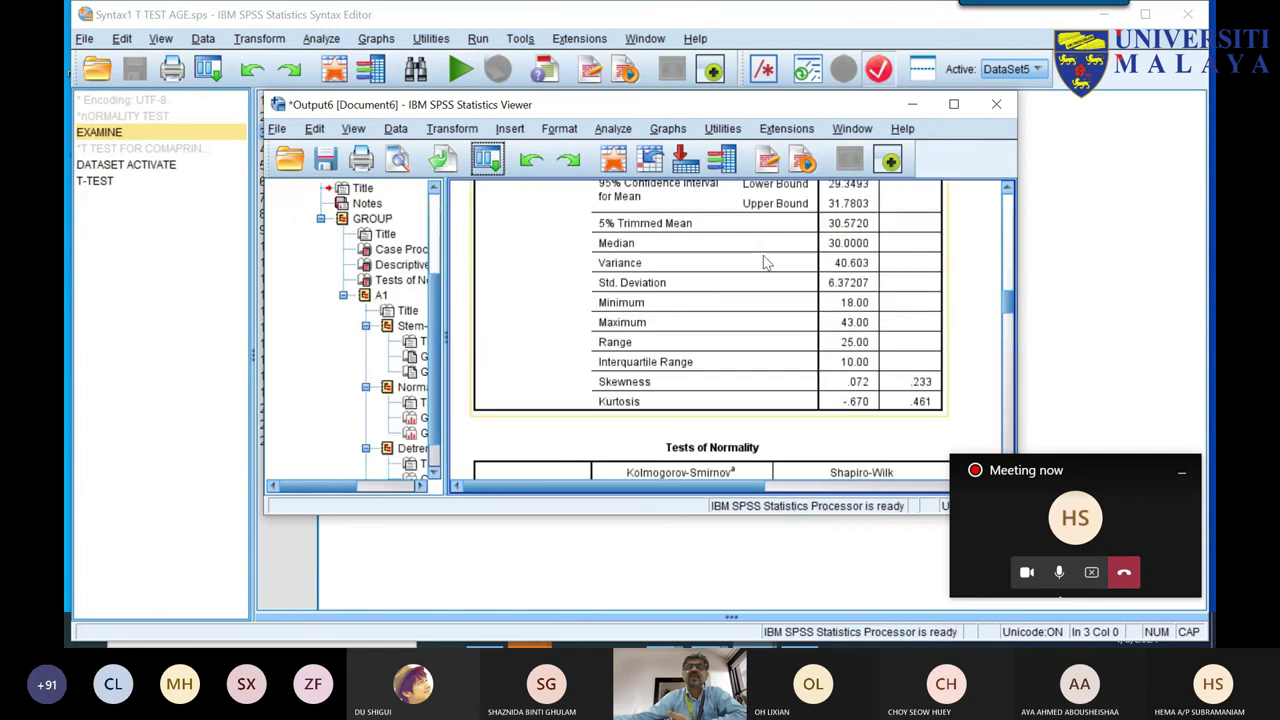
click(996, 104)
click(641, 339)
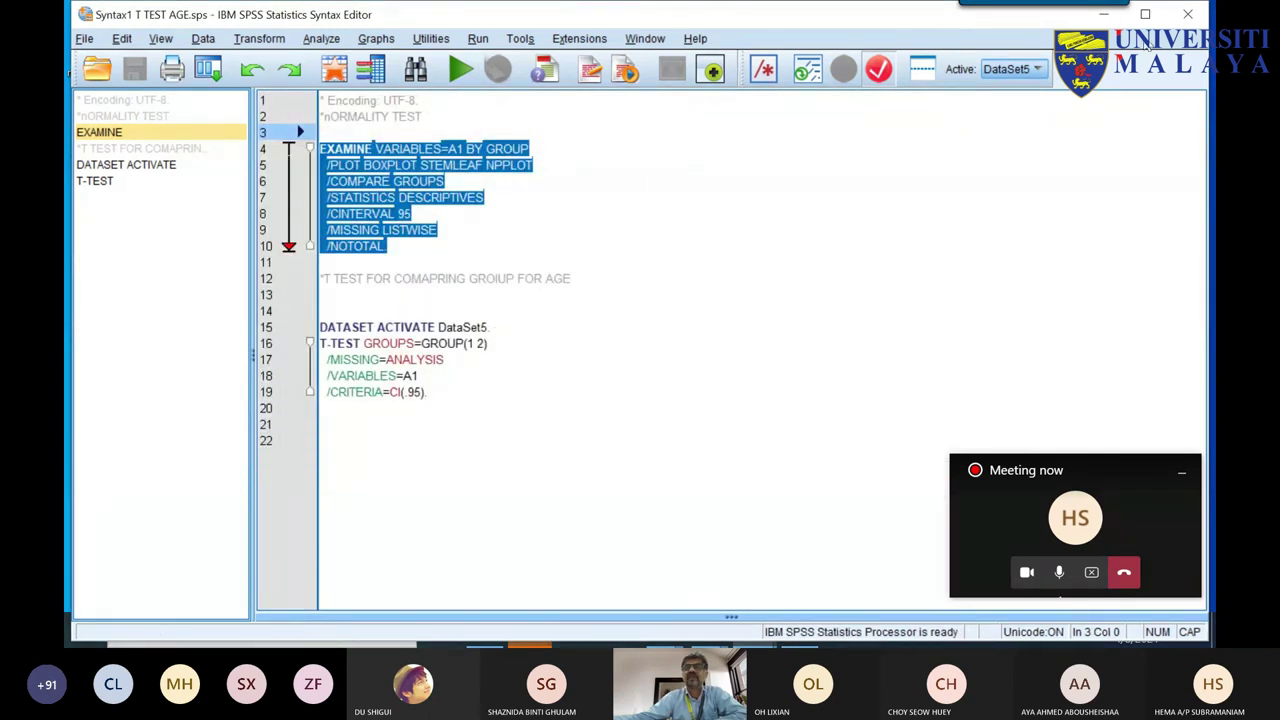
- Run everything from the EXAMINE block through the T-TEST command in one go and look through the combined output
click(1103, 14)
mouse_move(753, 630)
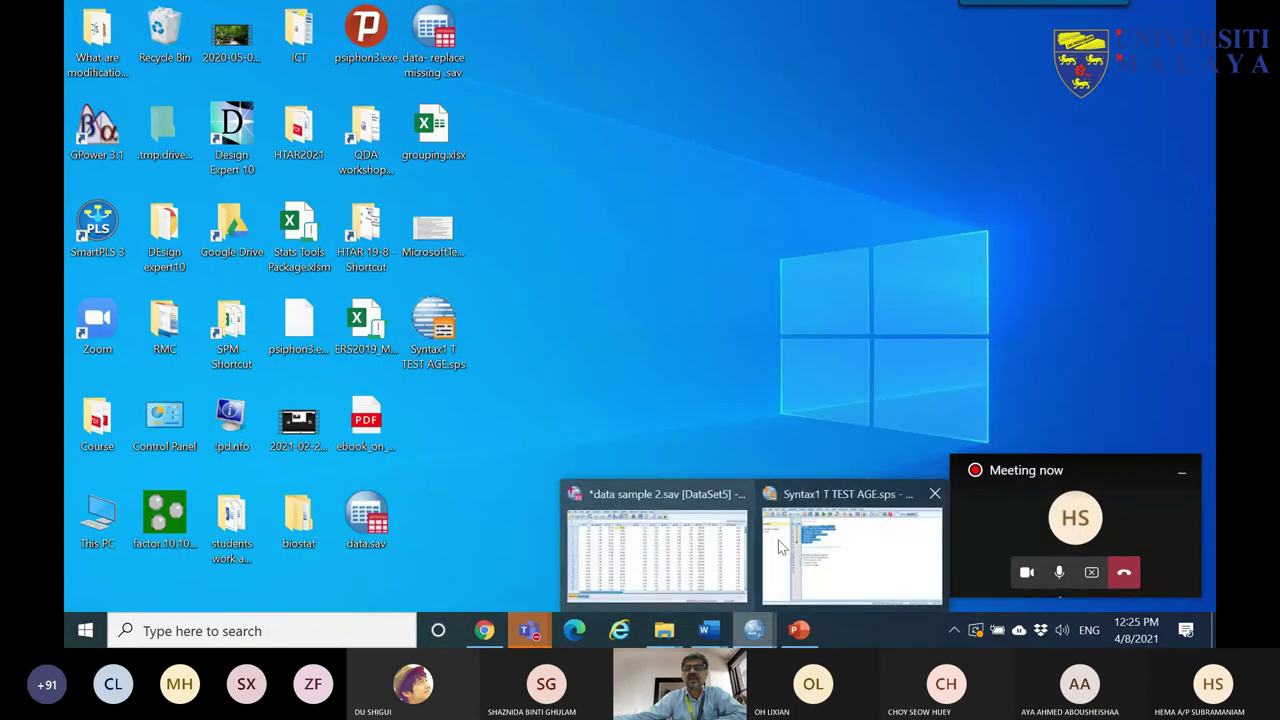
click(864, 562)
drag(480, 400, 302, 148)
click(459, 78)
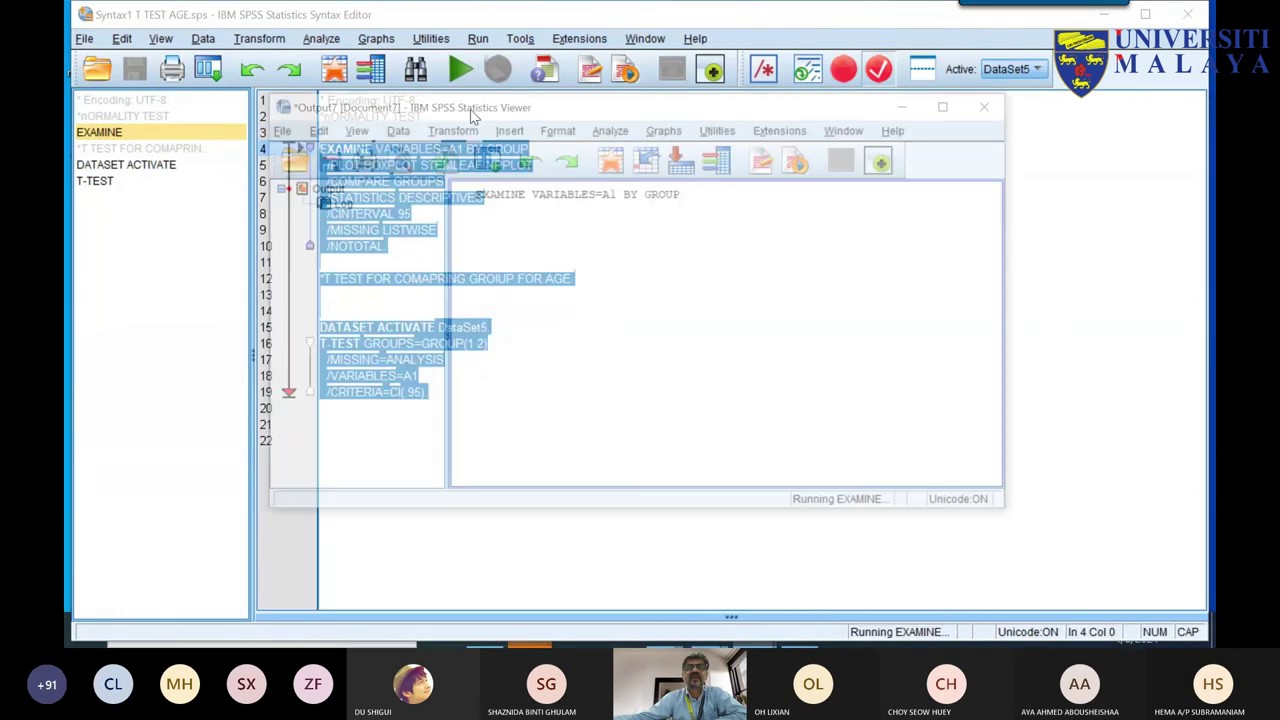
scroll(450, 351, up, 20)
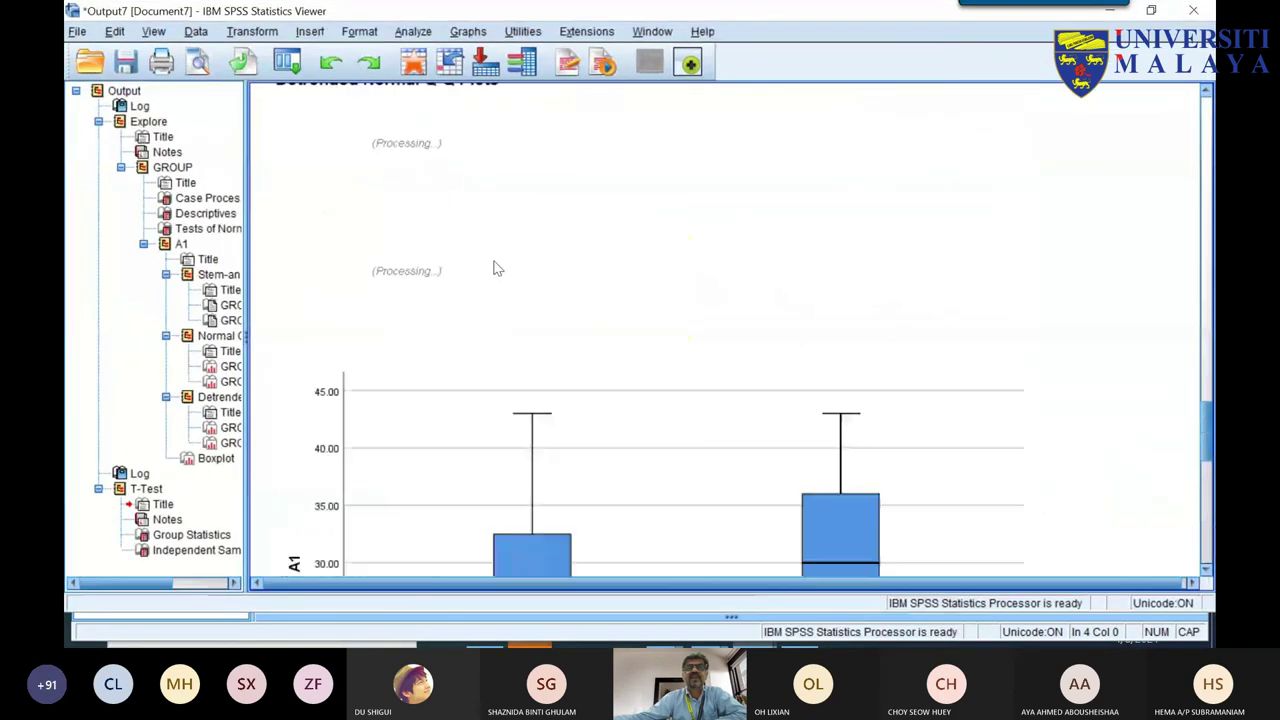
scroll(392, 302, up, 2)
scroll(500, 260, down, 10)
scroll(508, 265, down, 20)
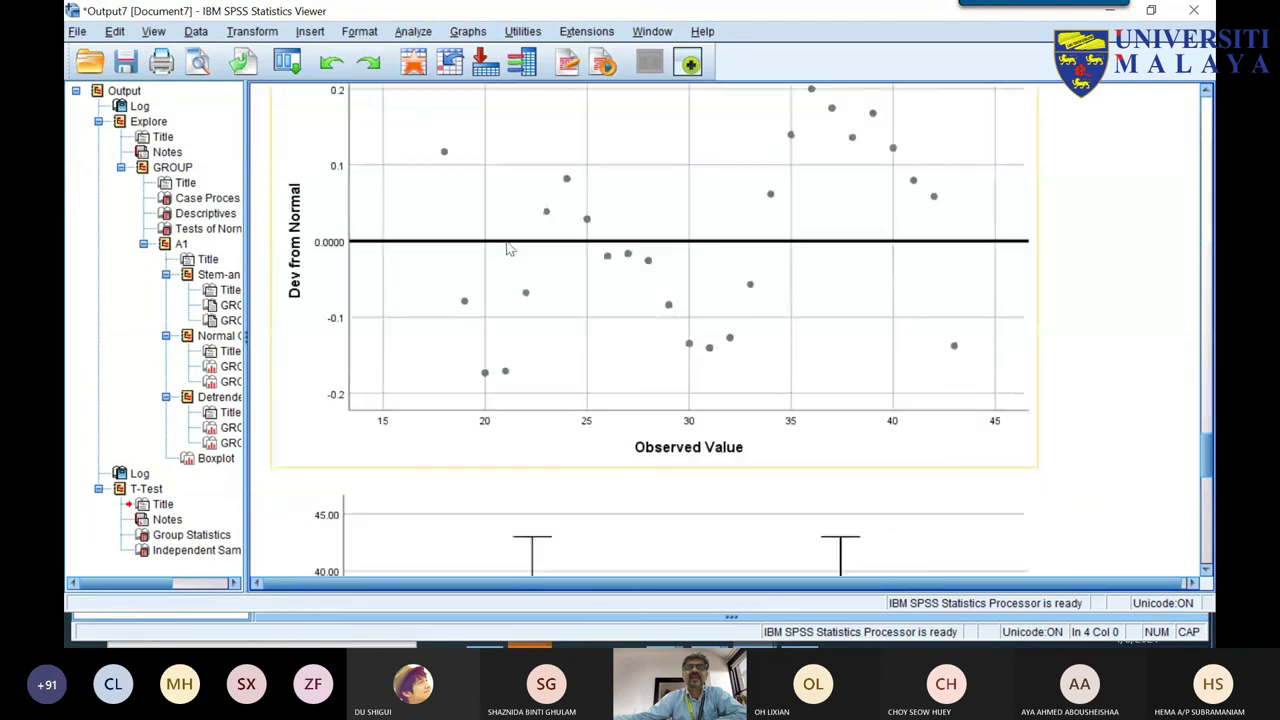